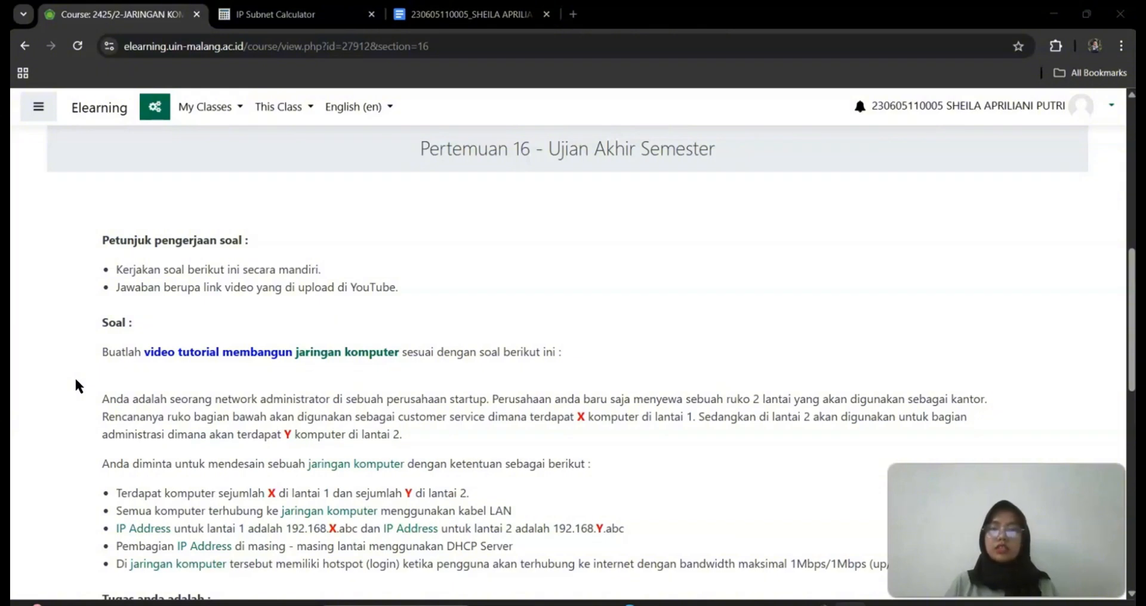
Scroll into the UAS brief and highlight the floor 2 computer count requirement
scroll(350, 441, "down", 4)
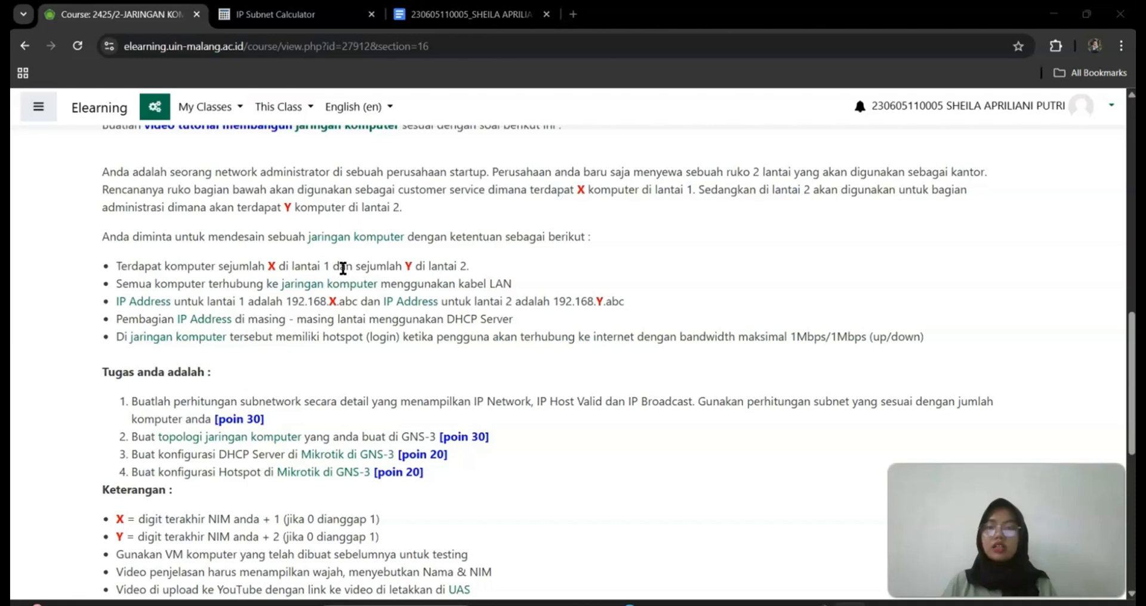
left_click_drag(352, 267, 465, 263)
left_click(405, 239)
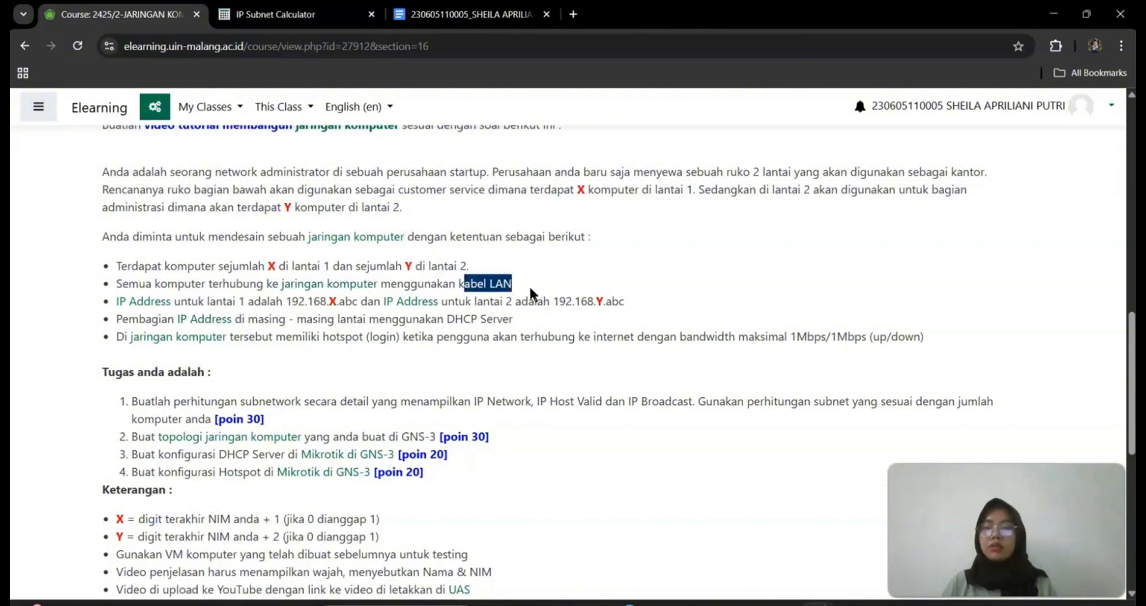
left_click(488, 322)
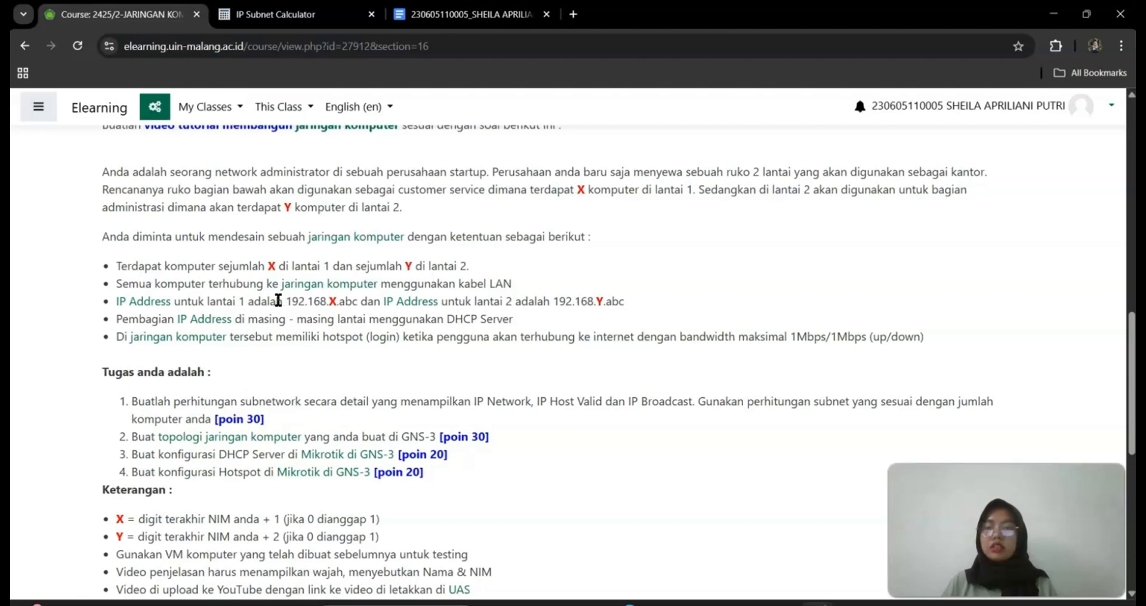
Highlight the floor 1 (192.168.X.abc) and floor 2 (192.168.Y.abc) address formats, then read on
left_click_drag(280, 301, 364, 308)
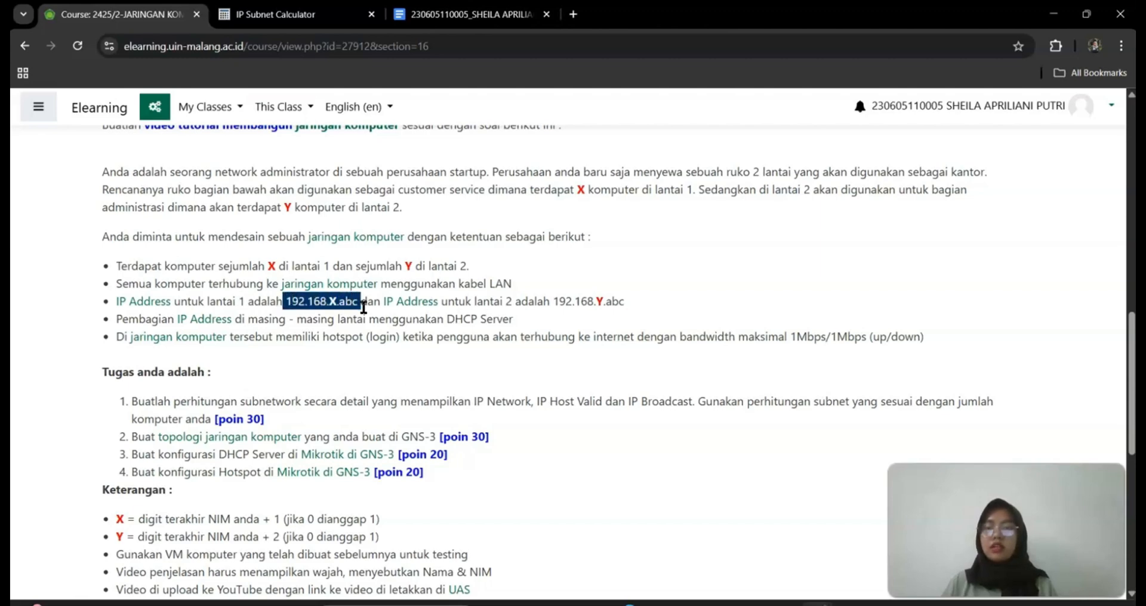
left_click(537, 307)
left_click_drag(559, 301, 624, 303)
left_click(624, 303)
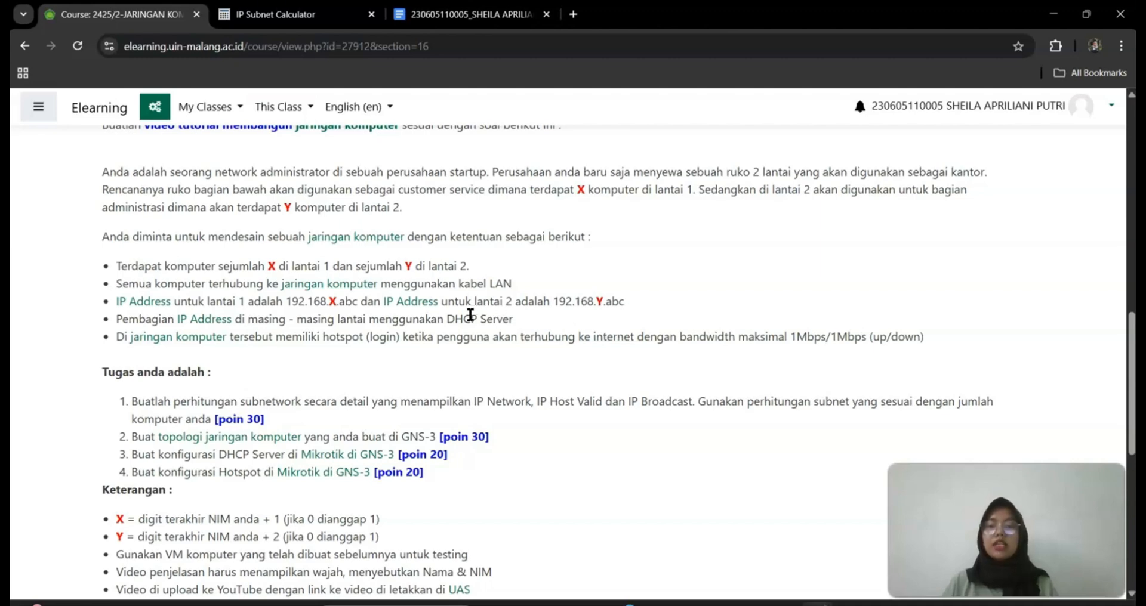
scroll(471, 318, "down", 1)
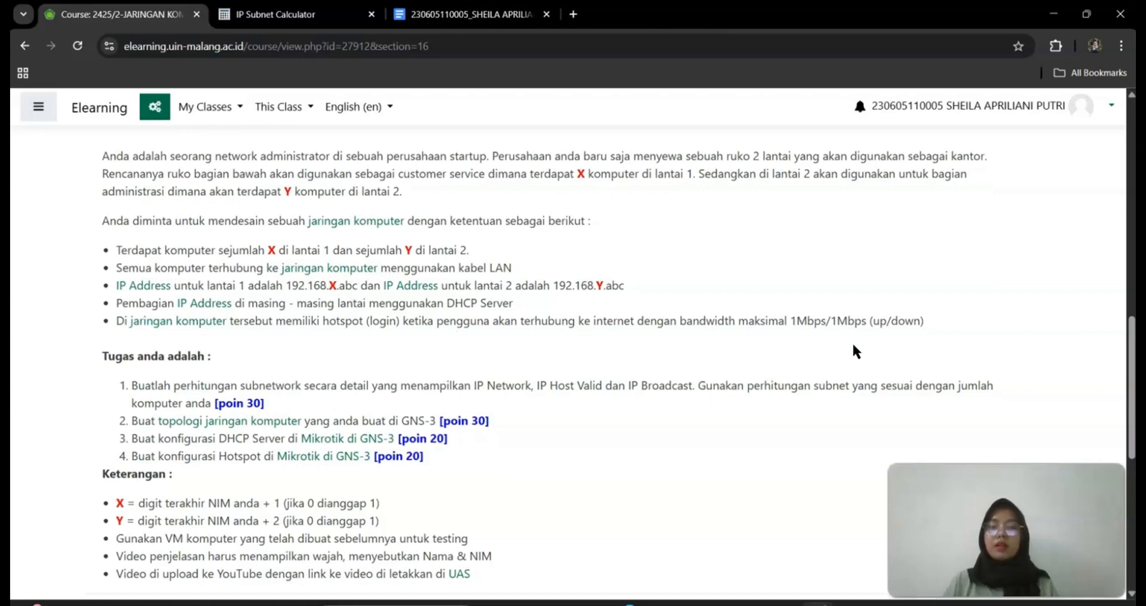
scroll(852, 349, "down", 1)
scroll(601, 370, "down", 1)
scroll(601, 367, "down", 1)
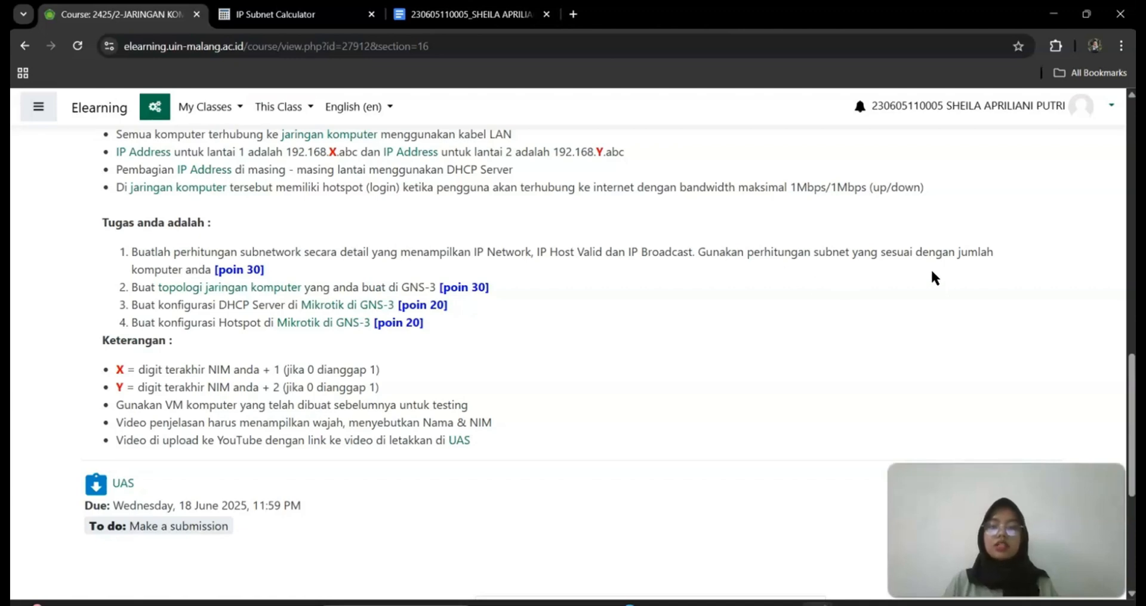
In the Google Docs answer, read past the task list and floor 1 subnet table to Lantai 2 (7 PCs, /28)
left_click(405, 18)
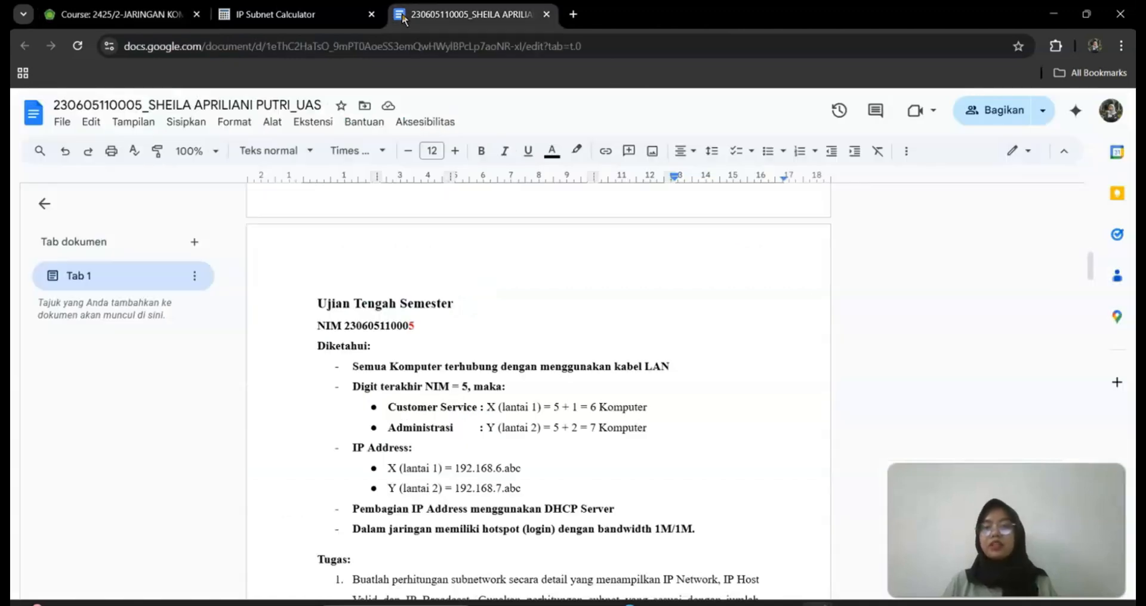
scroll(459, 409, "down", 2)
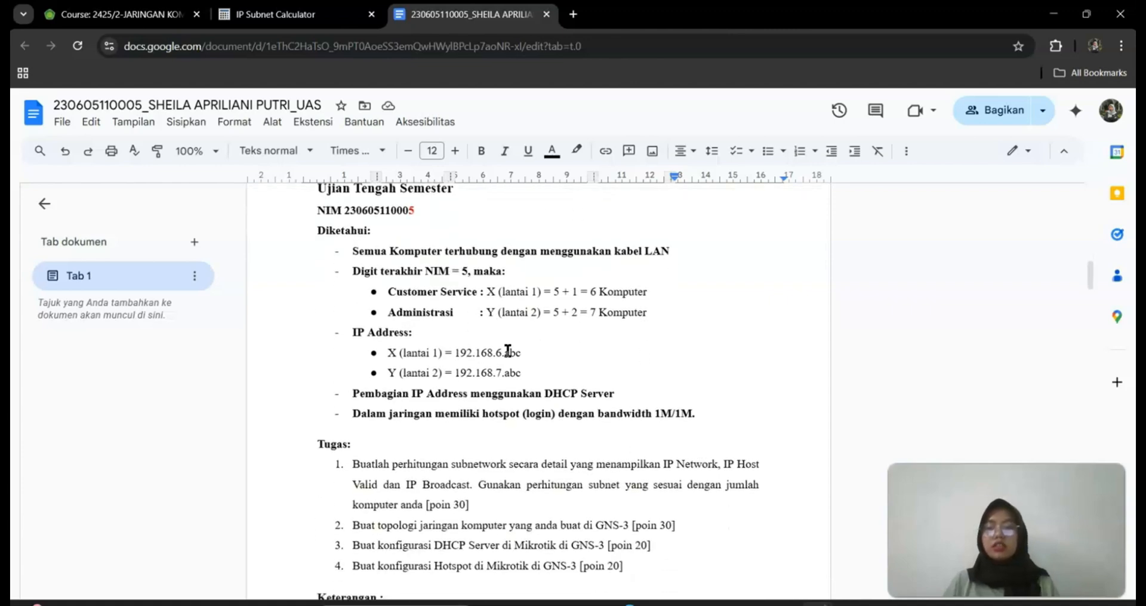
scroll(516, 404, "down", 2)
scroll(517, 404, "down", 3)
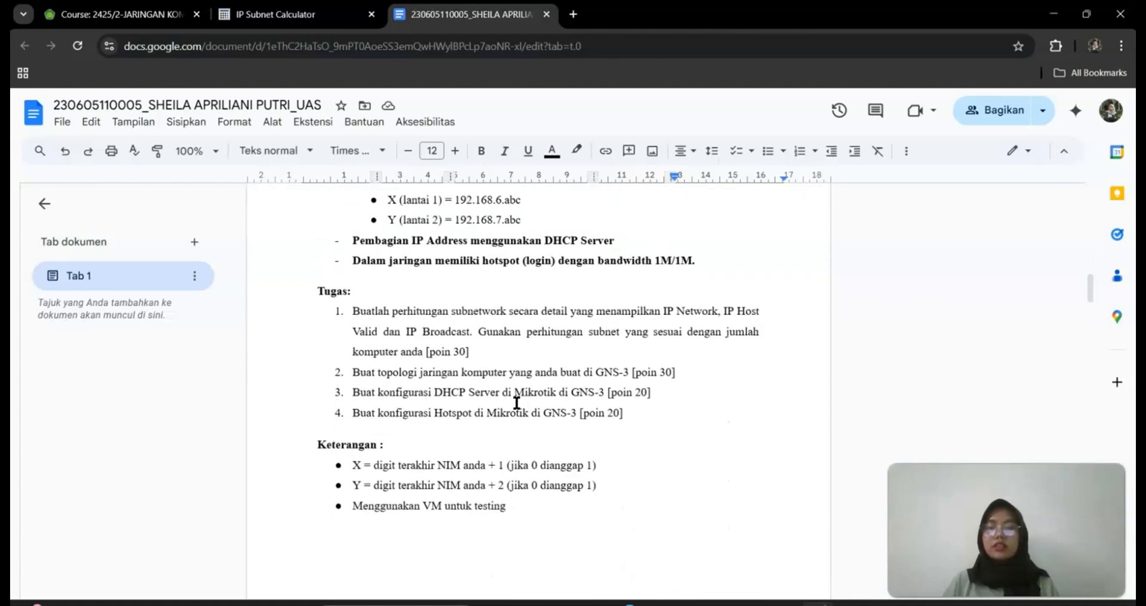
scroll(516, 403, "down", 10)
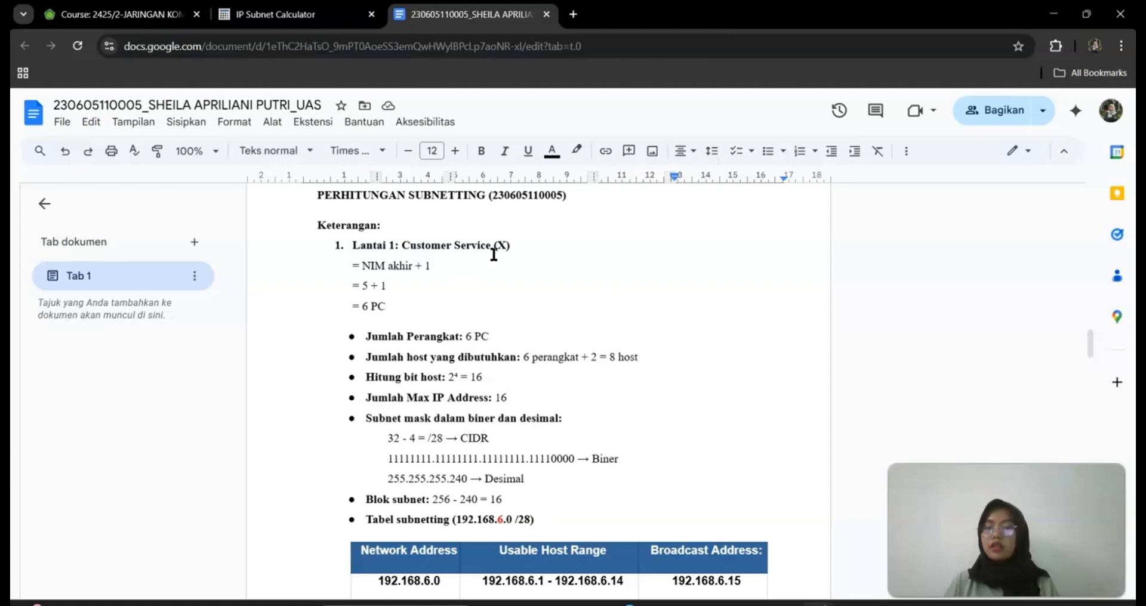
scroll(420, 297, "down", 1)
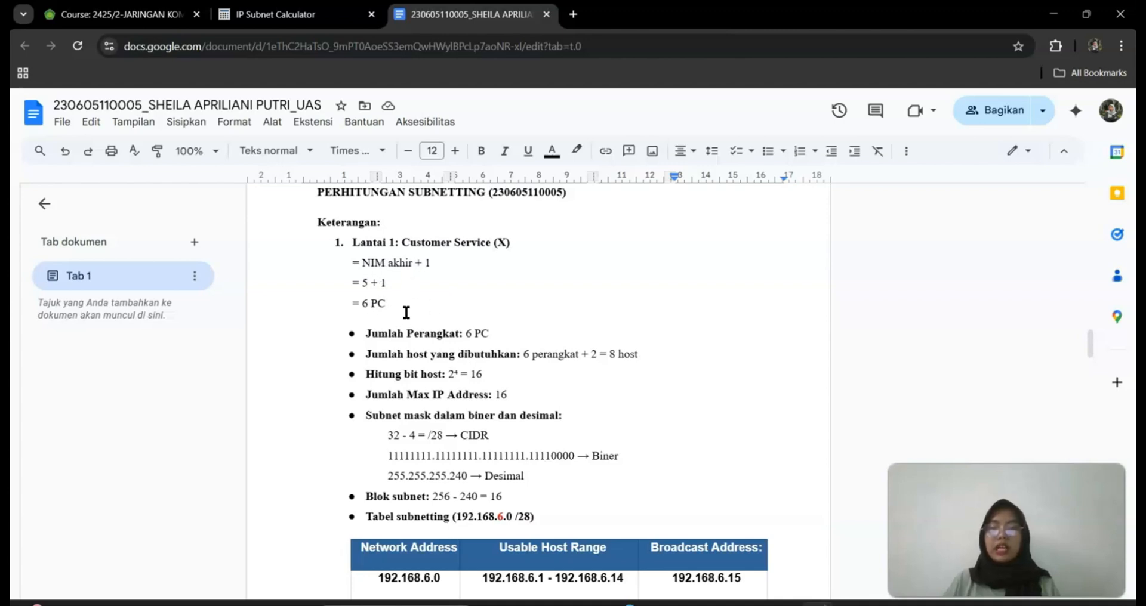
scroll(458, 385, "down", 3)
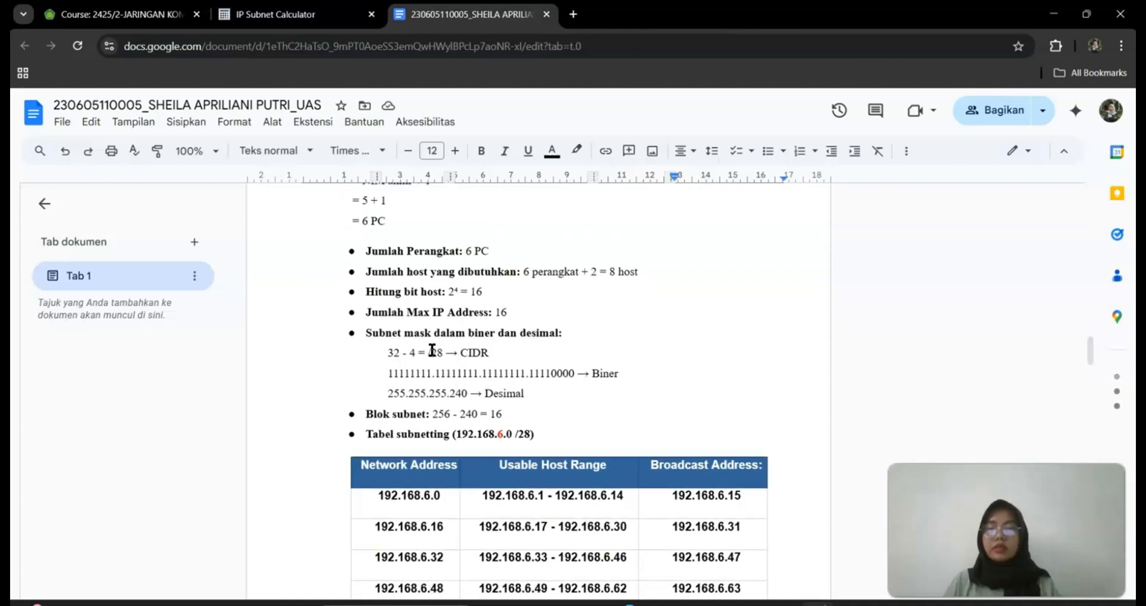
scroll(418, 346, "down", 6)
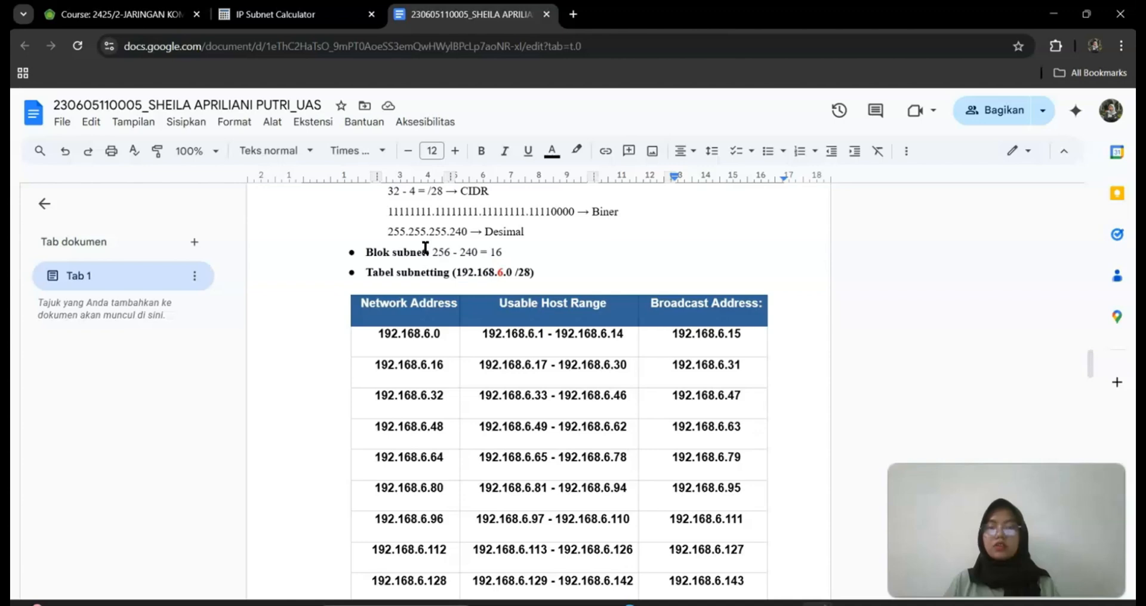
left_click_drag(424, 249, 524, 259)
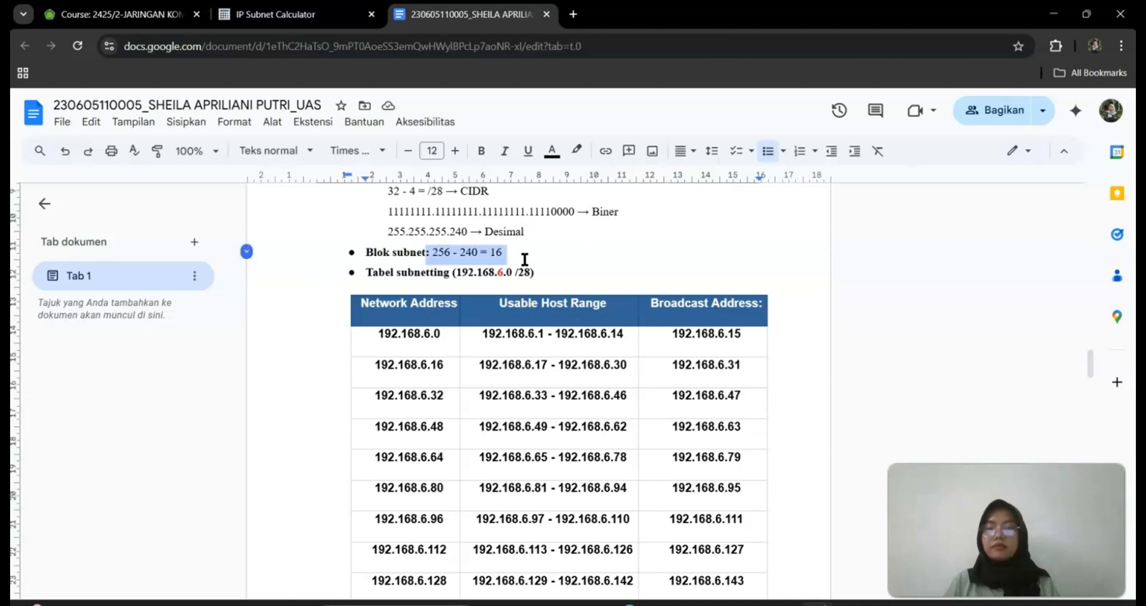
scroll(525, 260, "down", 5)
scroll(525, 260, "down", 9)
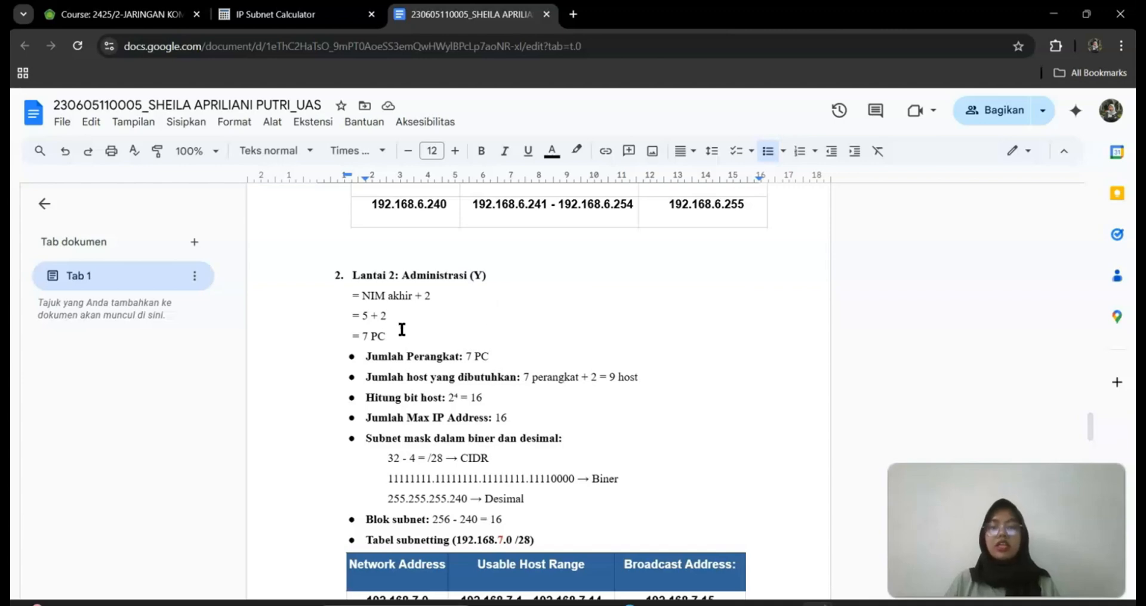
Highlight the Lantai 2 working: 5 + 2 = 7 PCs, 9 hosts, 2⁴ = 16, and the subnet mask lines
left_click(370, 315)
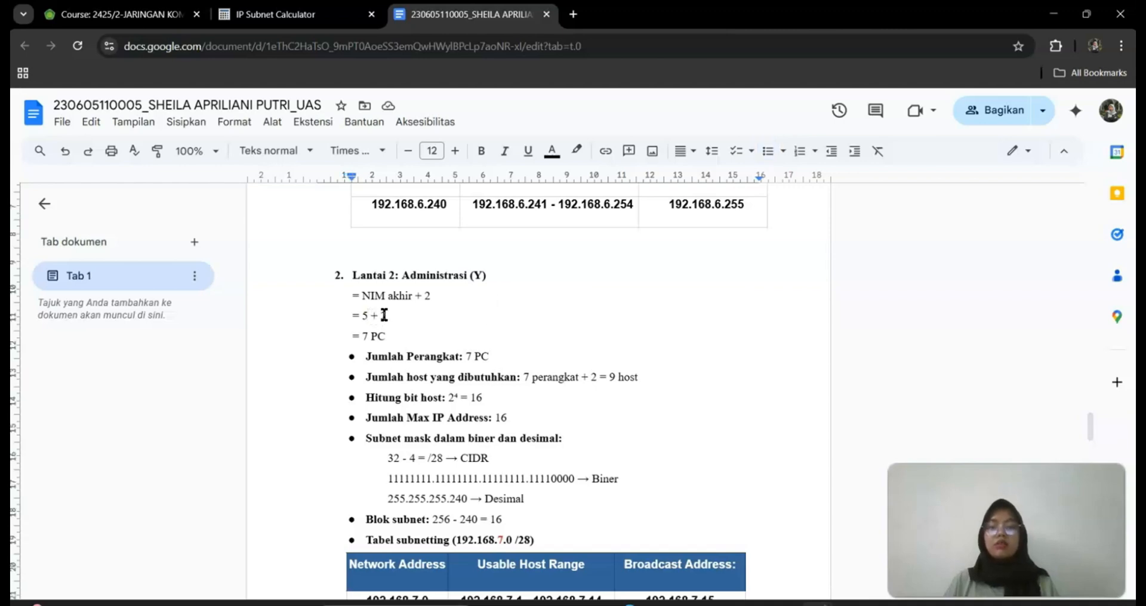
left_click_drag(392, 328, 340, 335)
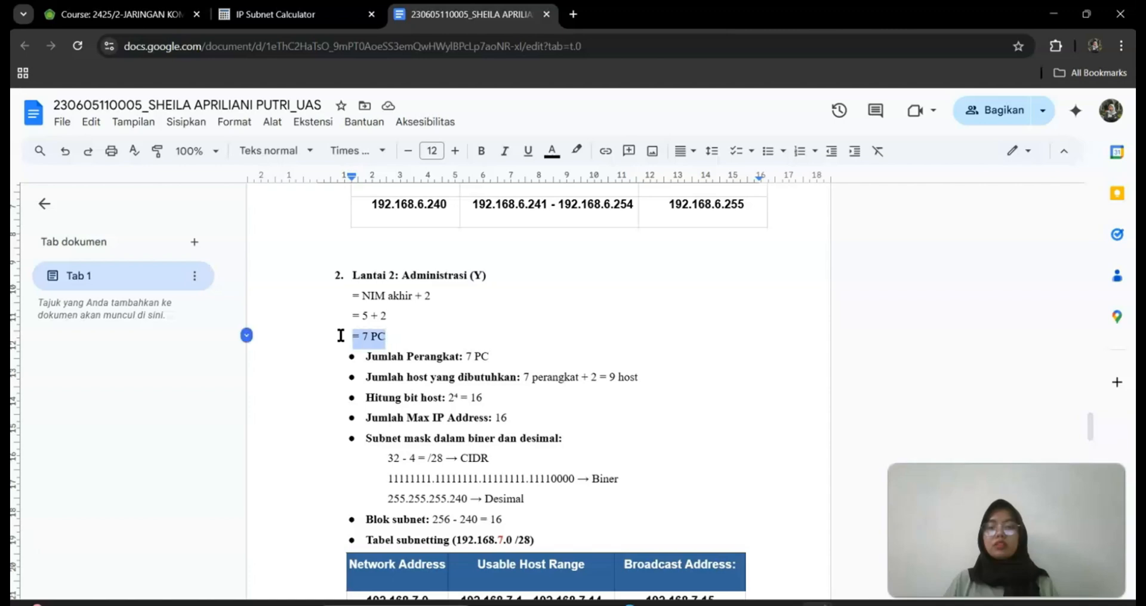
left_click(543, 372)
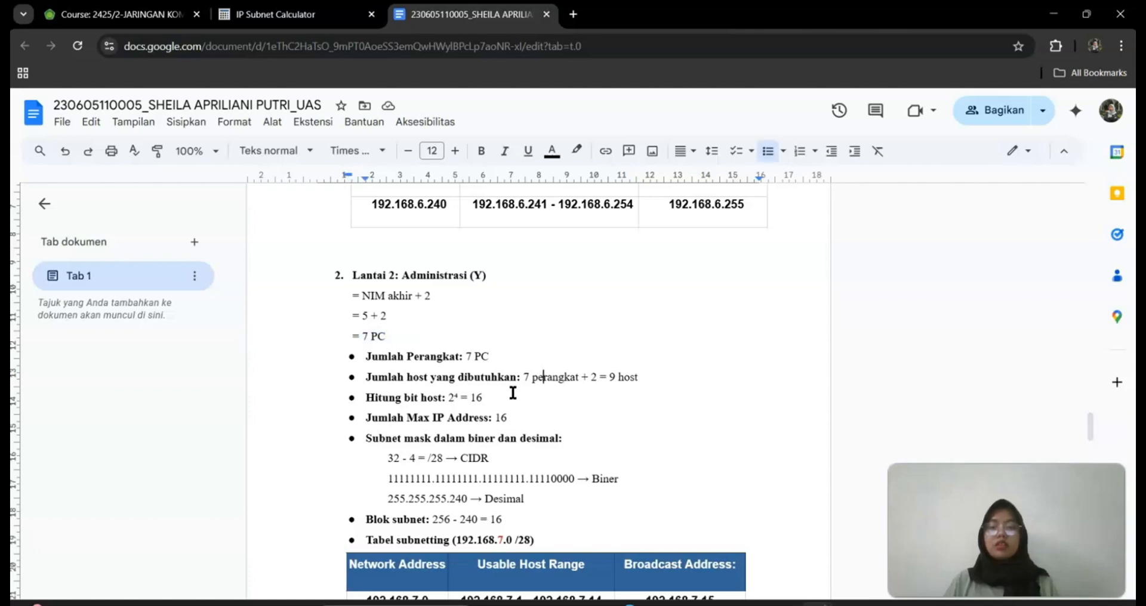
left_click_drag(673, 380, 587, 376)
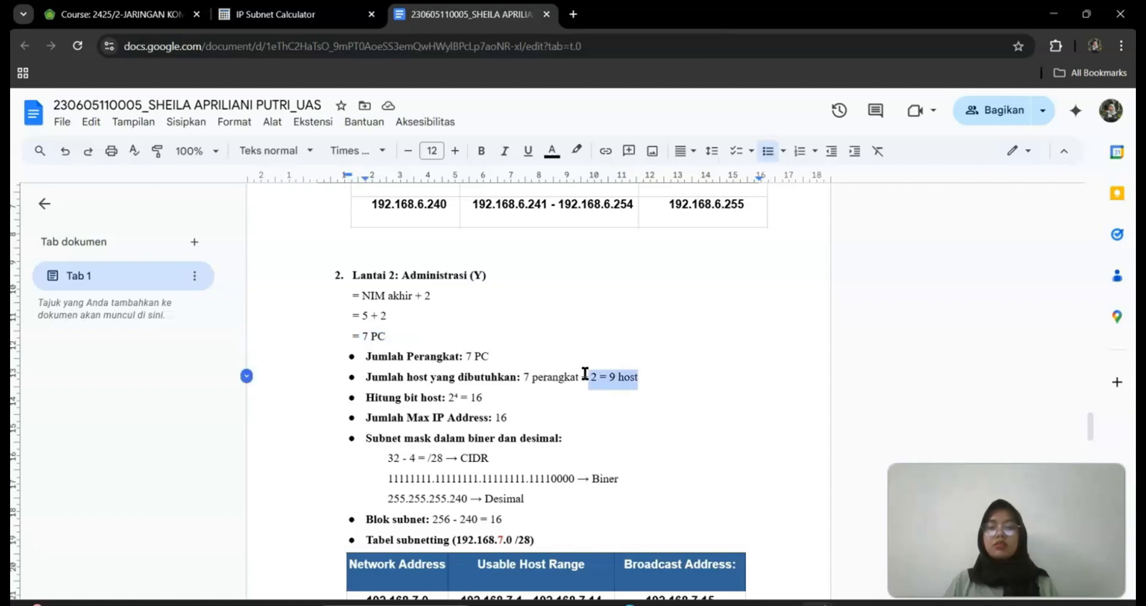
left_click(506, 399)
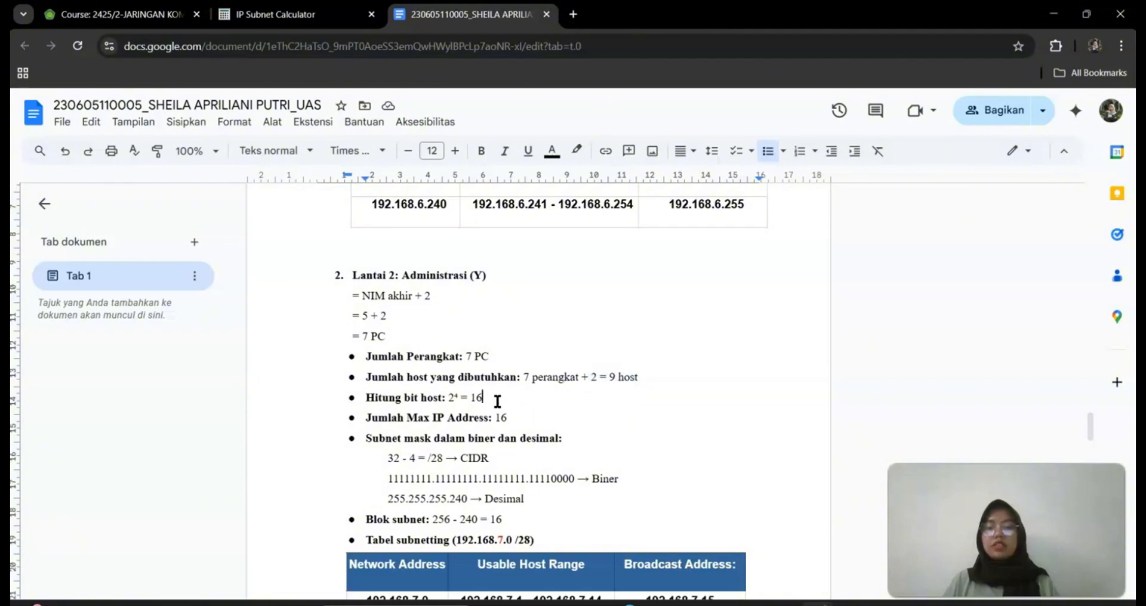
left_click_drag(504, 402, 416, 406)
left_click_drag(564, 440, 386, 457)
left_click(526, 504)
Mark the first 192.168.7.0 row of the /28 subnet table, then move on to Jalur Internet
scroll(524, 503, "down", 1)
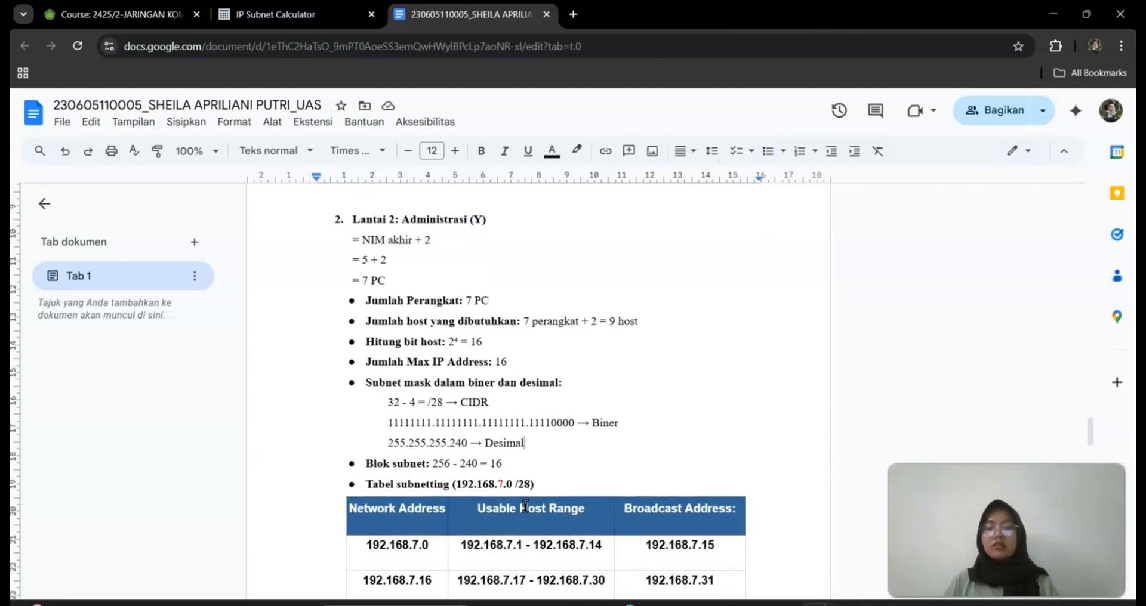
scroll(525, 466, "down", 5)
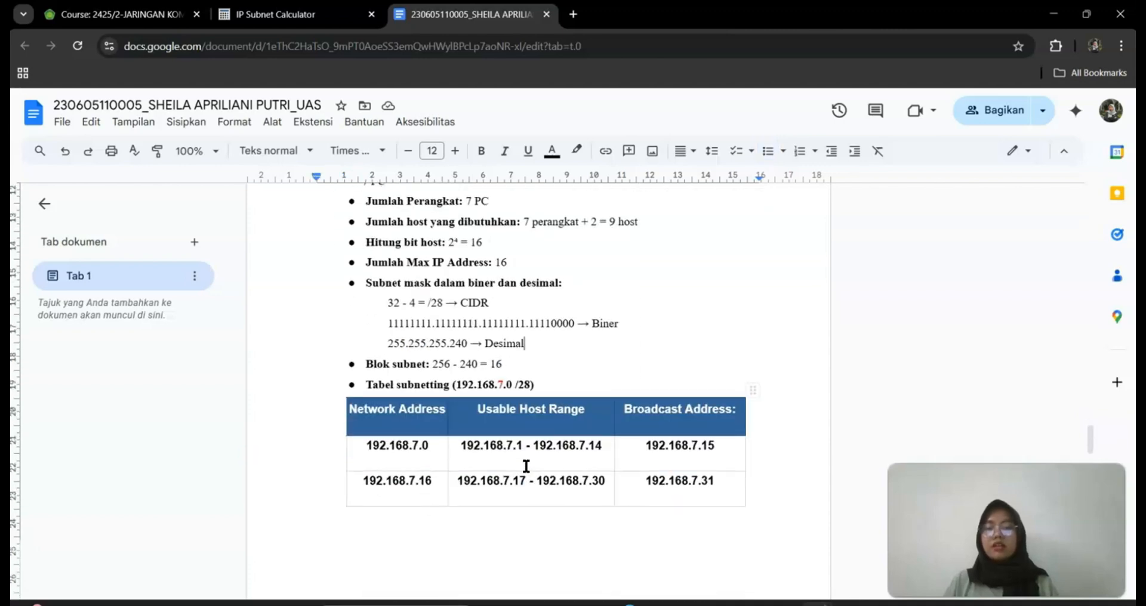
left_click_drag(716, 282, 424, 292)
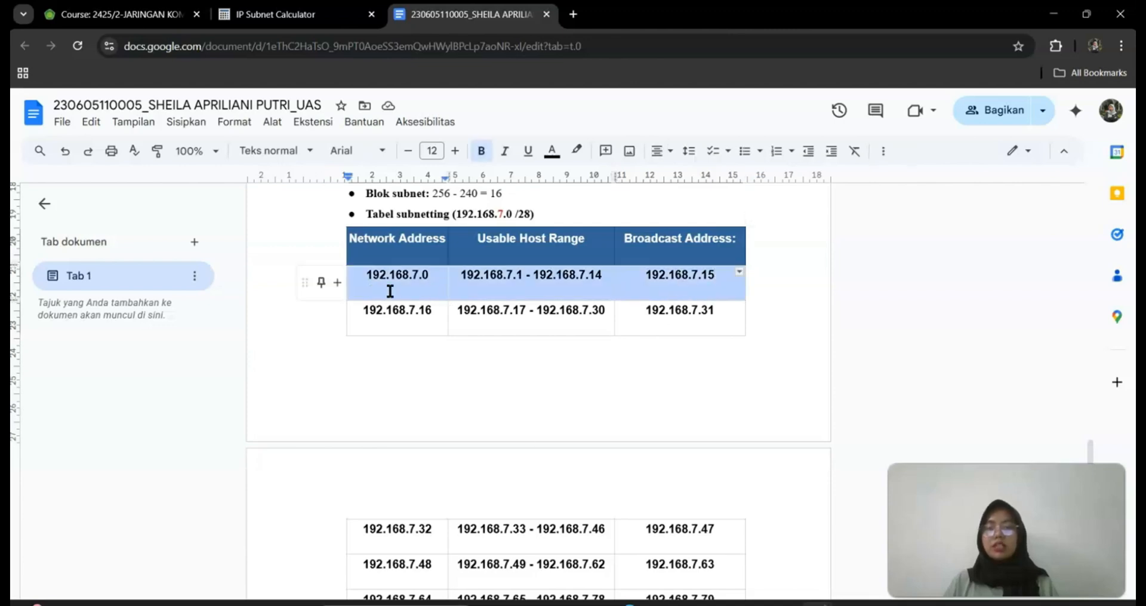
left_click(558, 392)
scroll(560, 391, "down", 8)
scroll(560, 391, "down", 5)
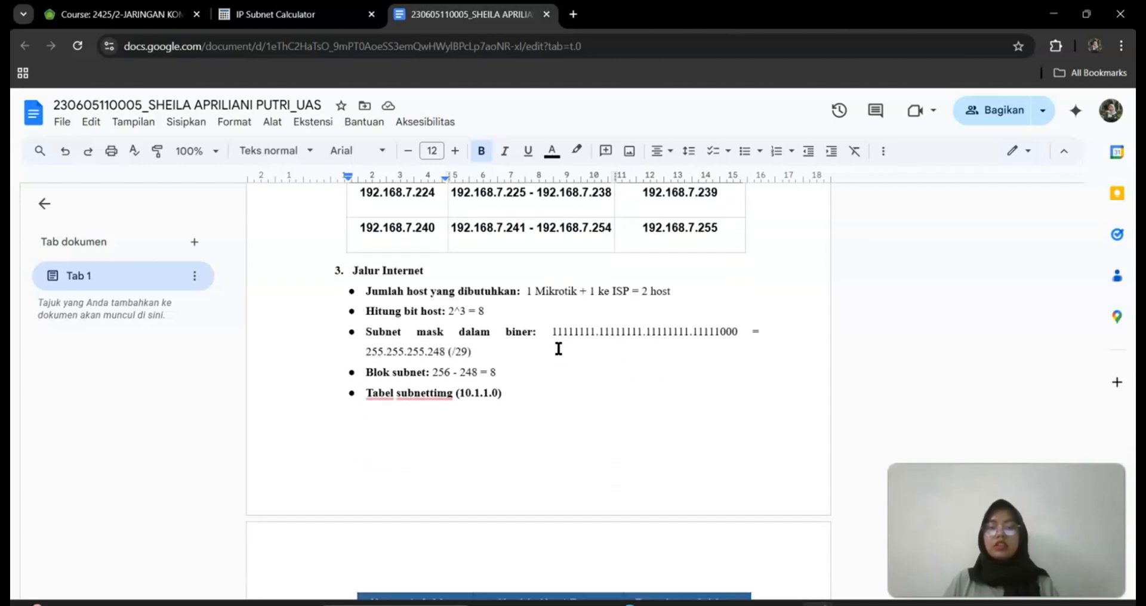
Highlight the Jalur Internet mask 255.255.255.248 (/29) and block size 256 - 248 = 8
left_click(559, 349)
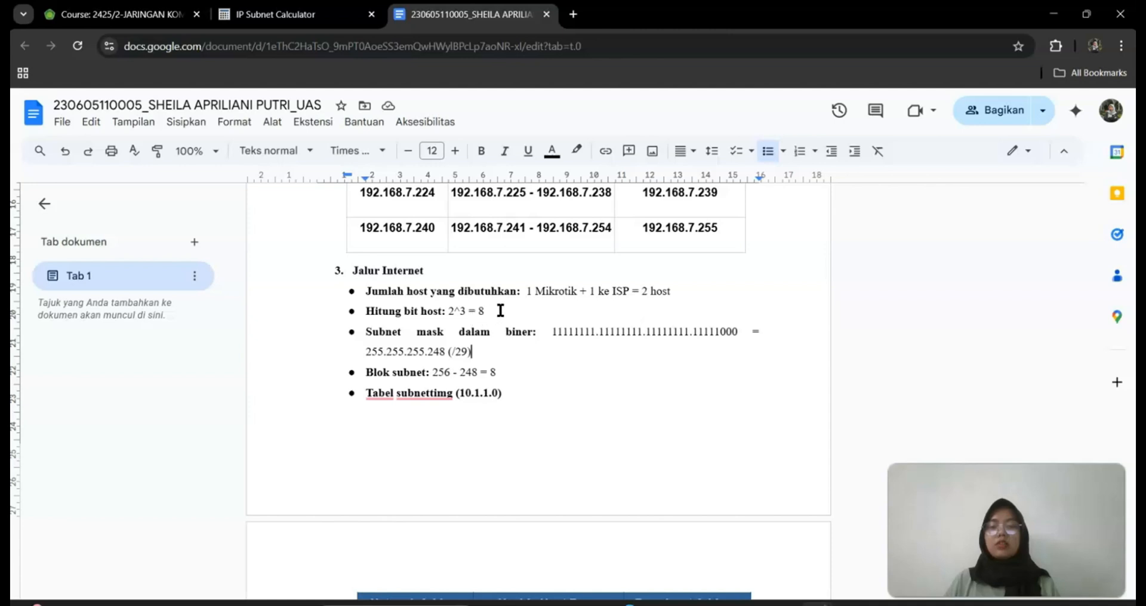
left_click_drag(491, 358, 360, 357)
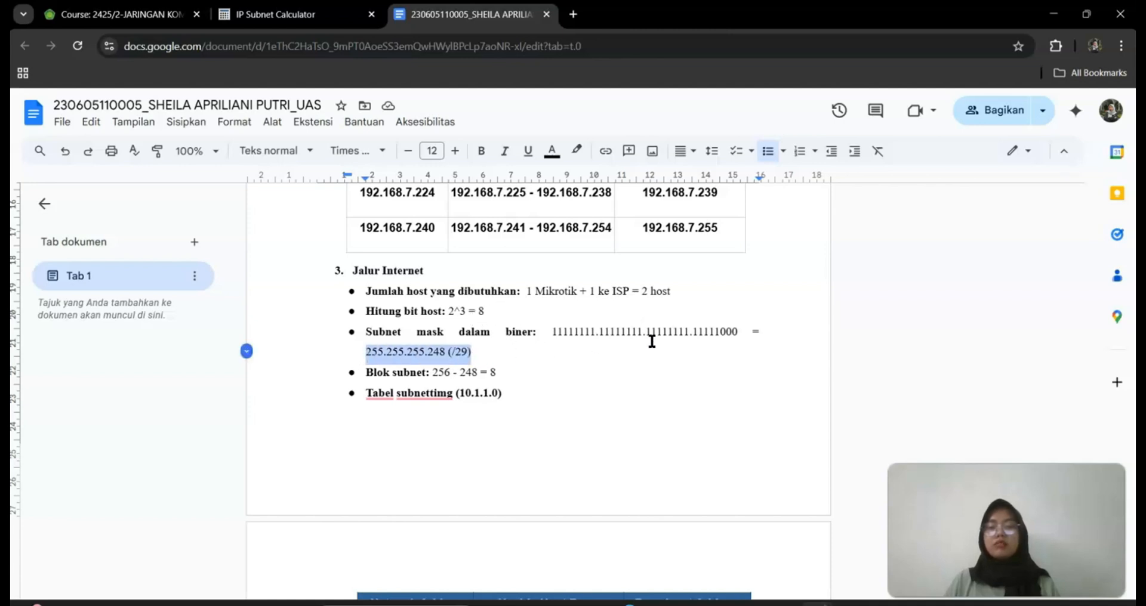
left_click(529, 390)
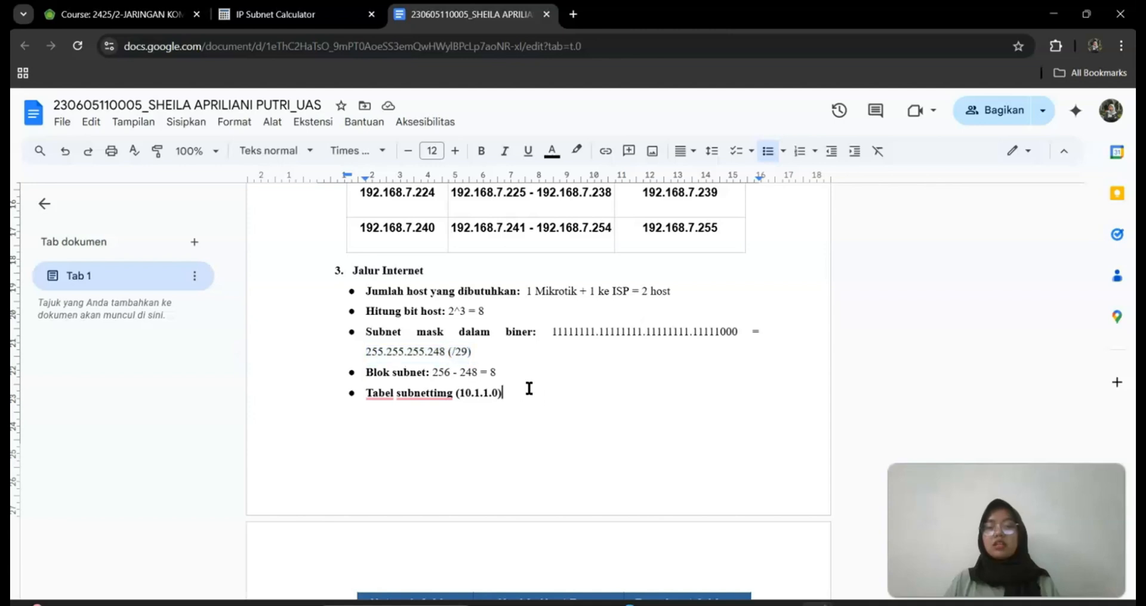
left_click_drag(496, 371, 361, 373)
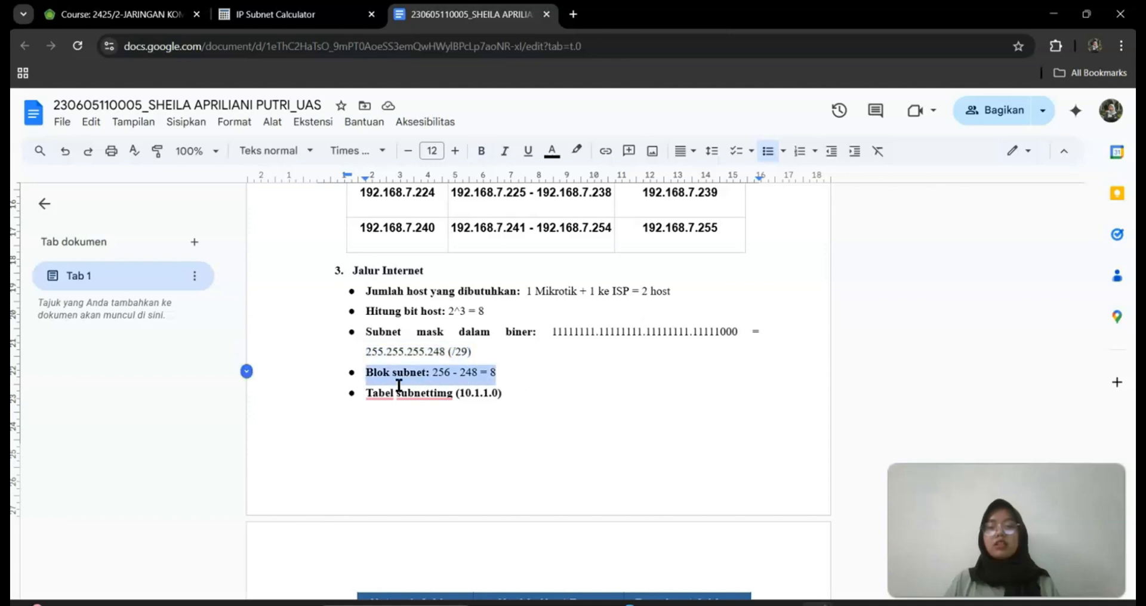
left_click(487, 403)
Mark the first subnet row's host range and broadcast, view KESIMPULAN, then return to Elearning
scroll(517, 399, "down", 3)
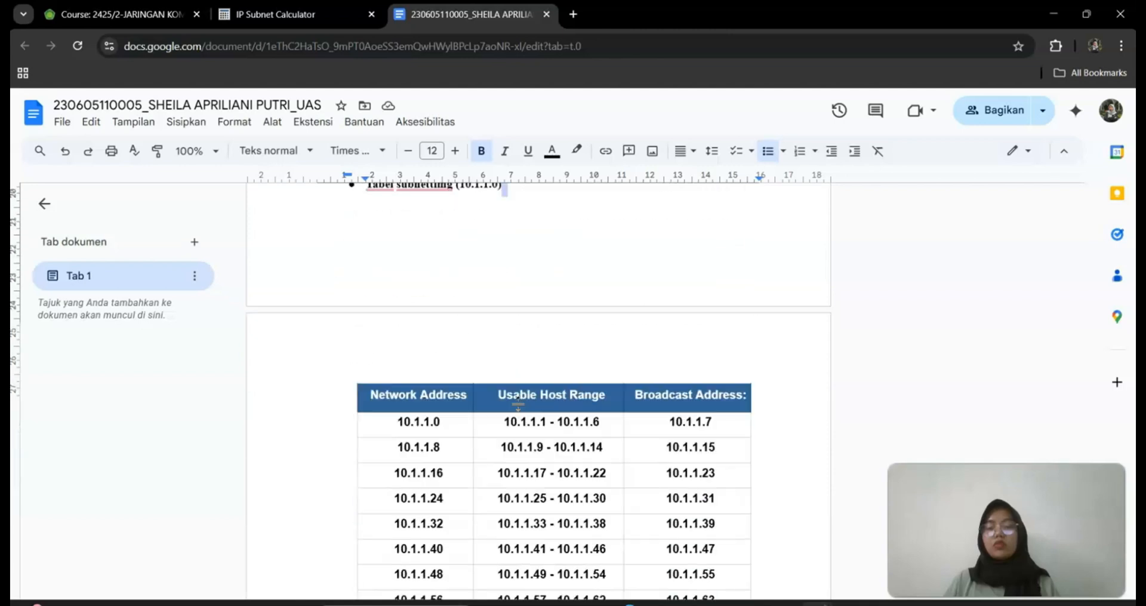
scroll(518, 399, "down", 3)
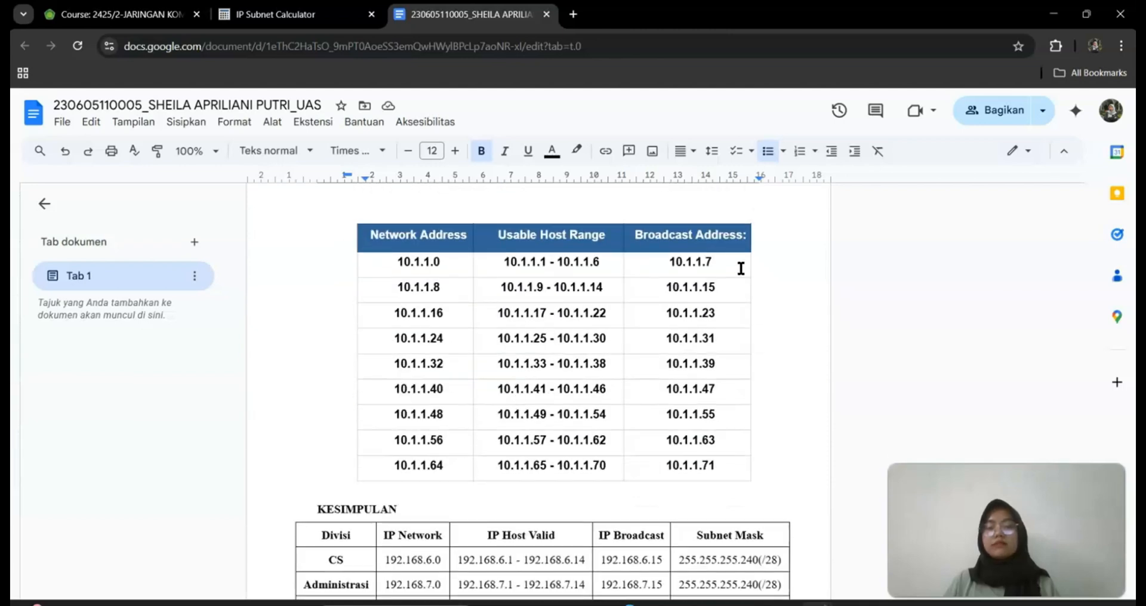
left_click_drag(740, 268, 483, 271)
left_click(440, 263)
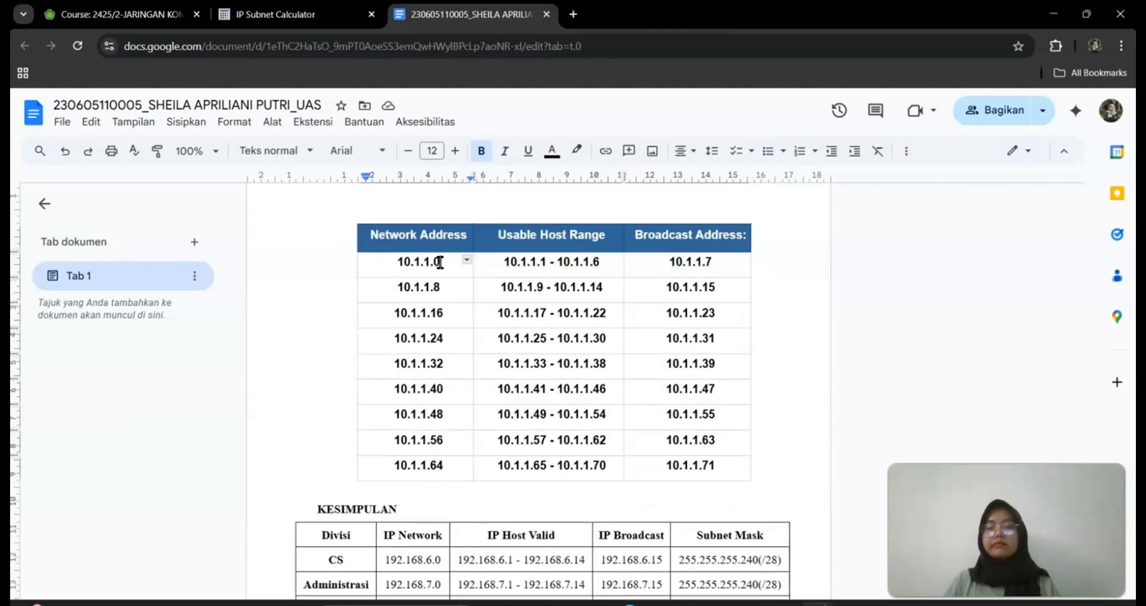
scroll(545, 395, "down", 5)
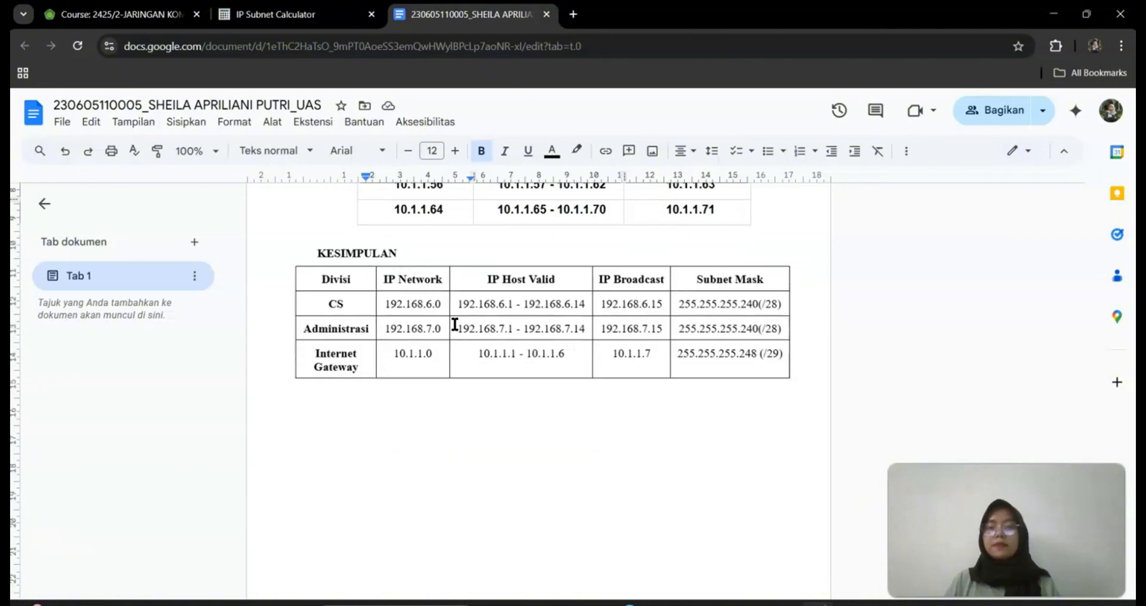
left_click(120, 20)
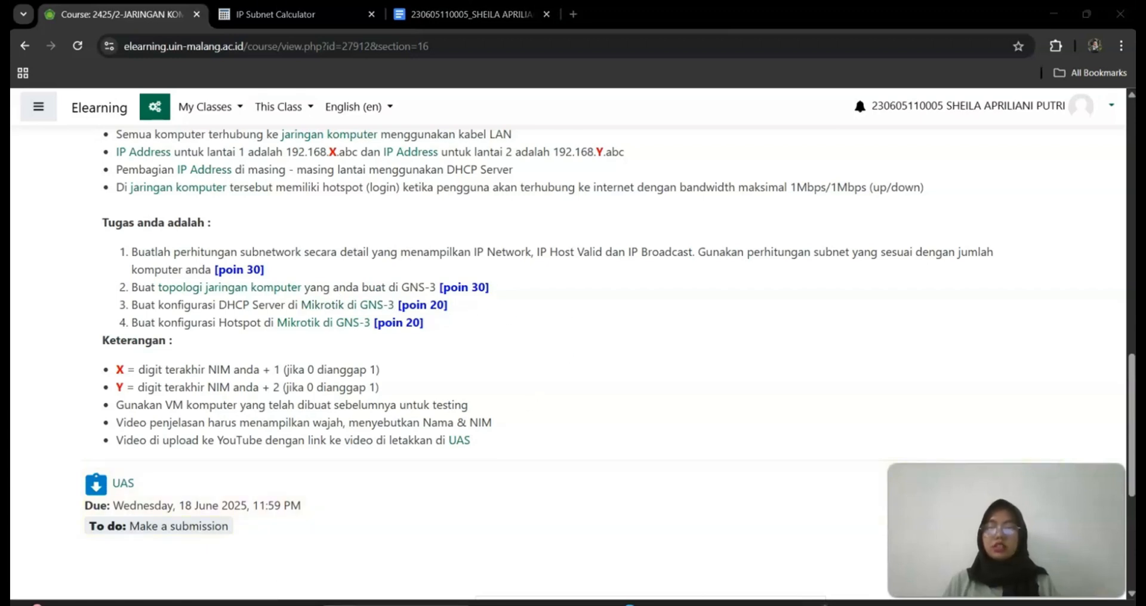
Launch Oracle VM VirtualBox by searching 'virtu' in Windows search
left_click(396, 604)
type("virtu")
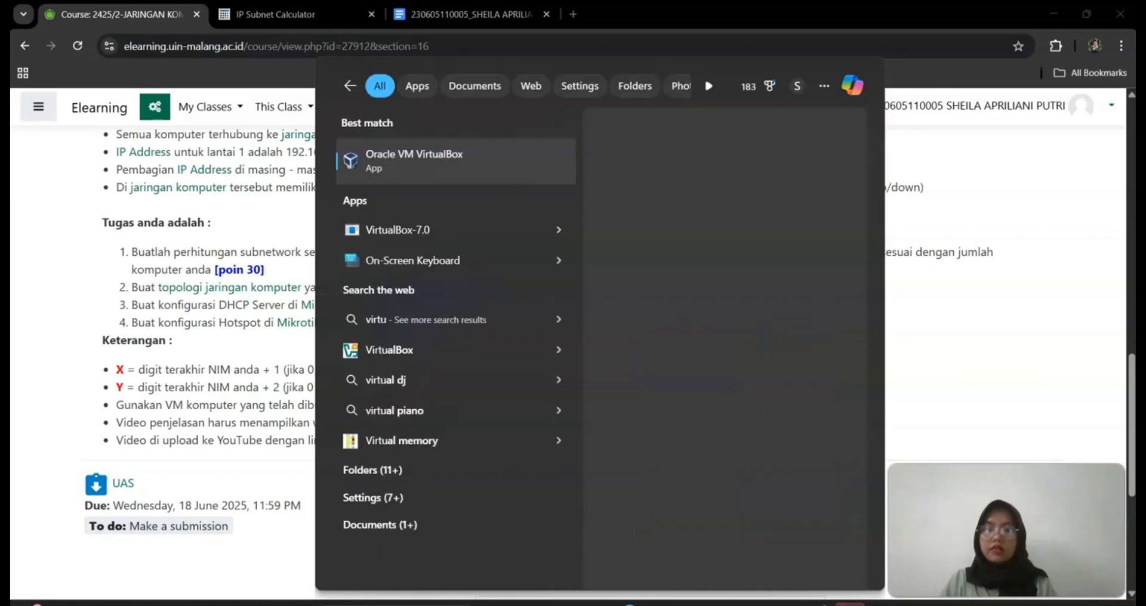
key("Return")
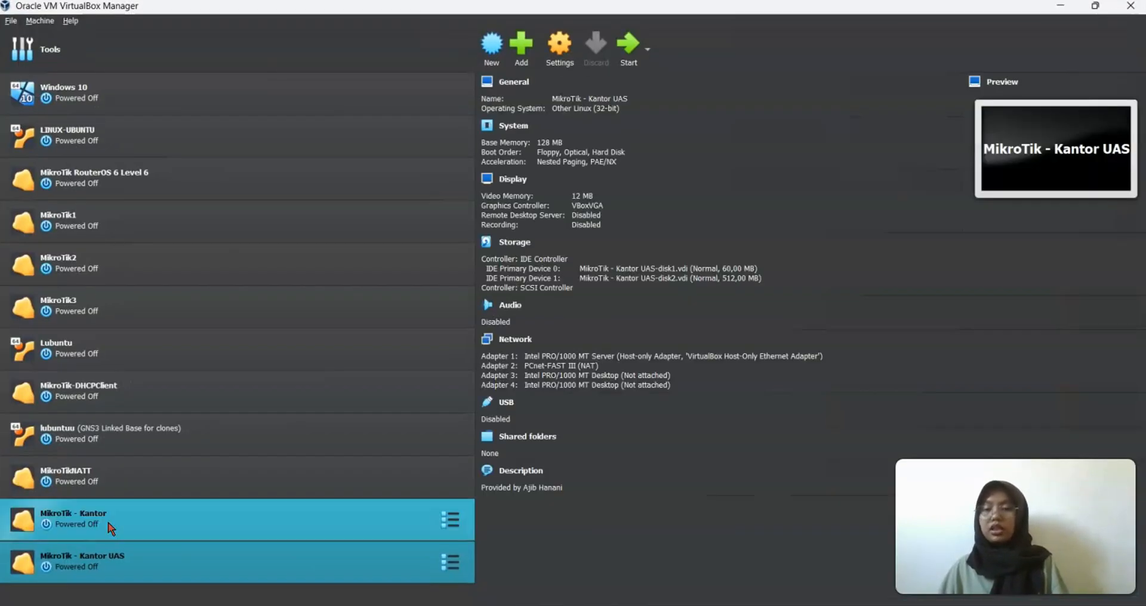
Full-clone MikroTik RouterOS 6 Level 6 under the name 'MikroTik - KANTOR PUSAT'
right_click(162, 177)
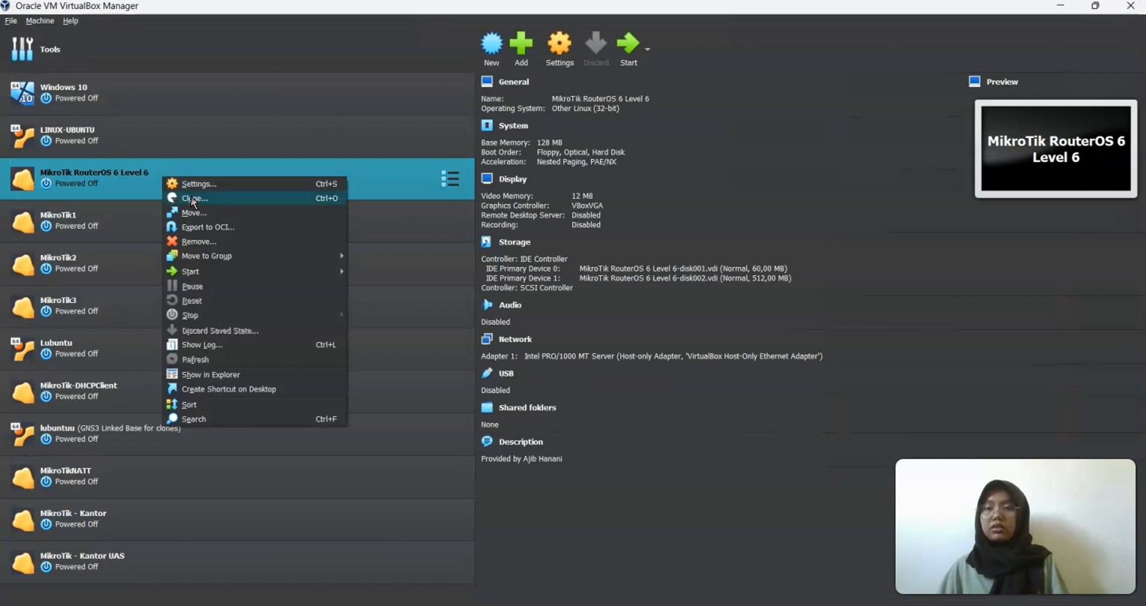
left_click(194, 200)
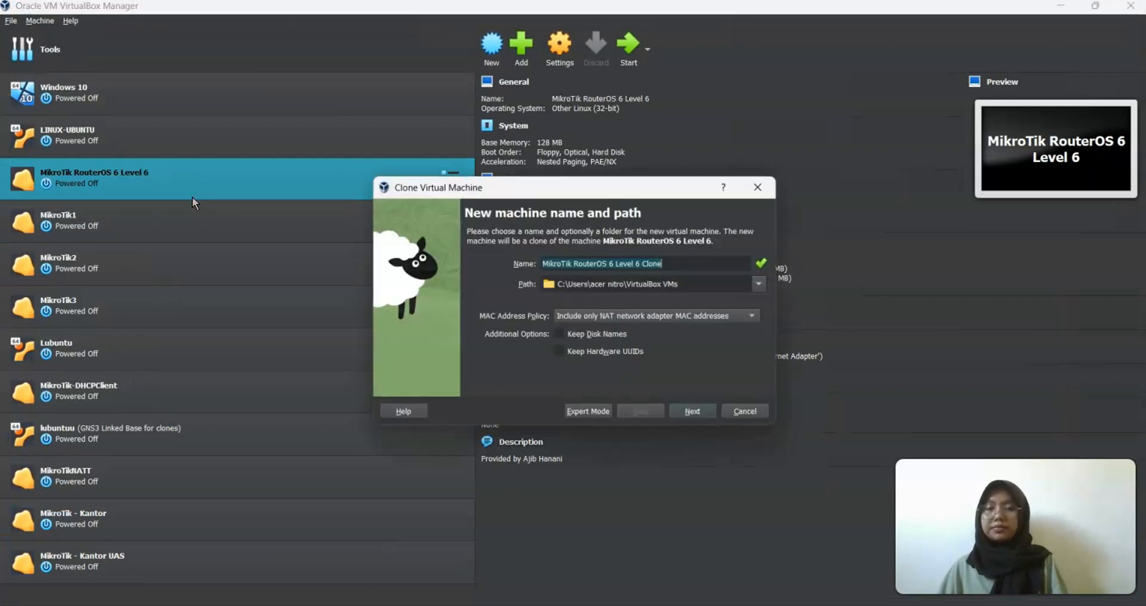
left_click(662, 265)
left_click_drag(640, 264, 568, 263)
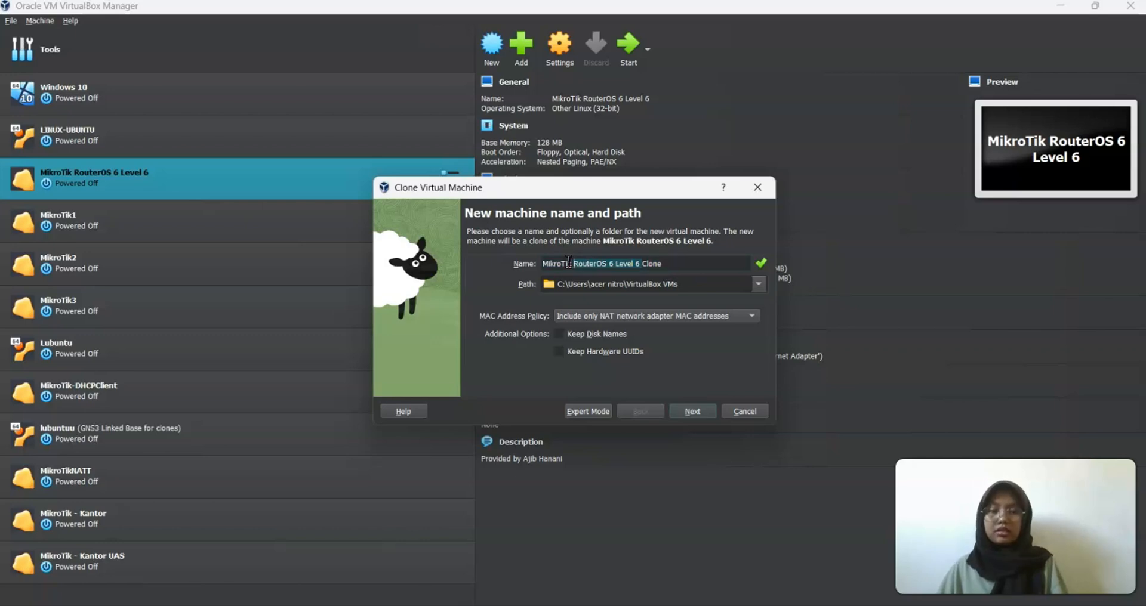
key("BackSpace")
double_click(575, 268)
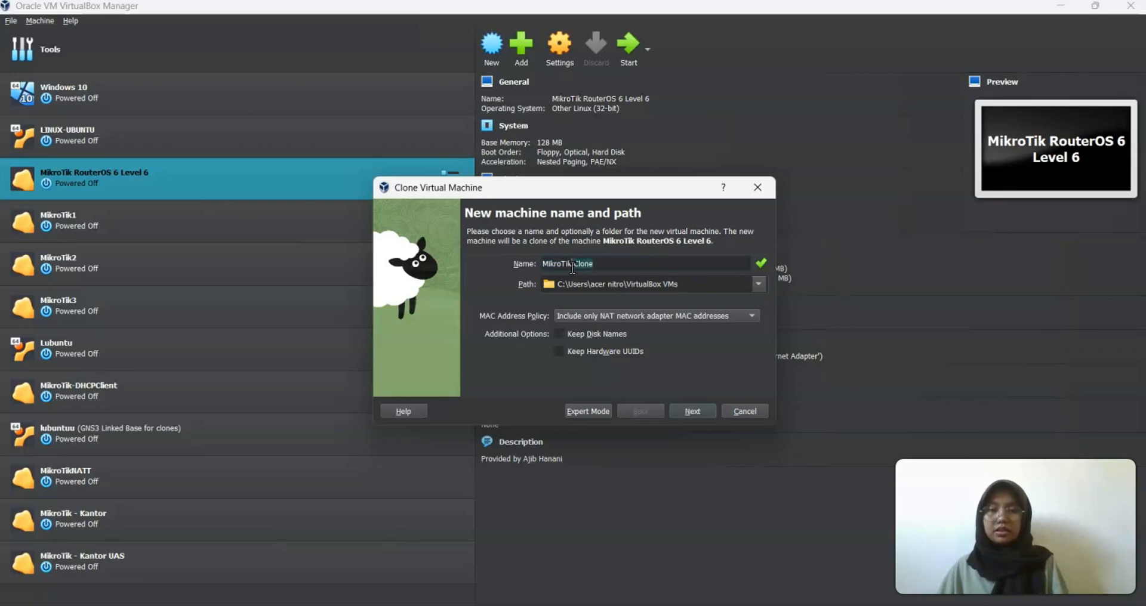
key("BackSpace")
type("AN")
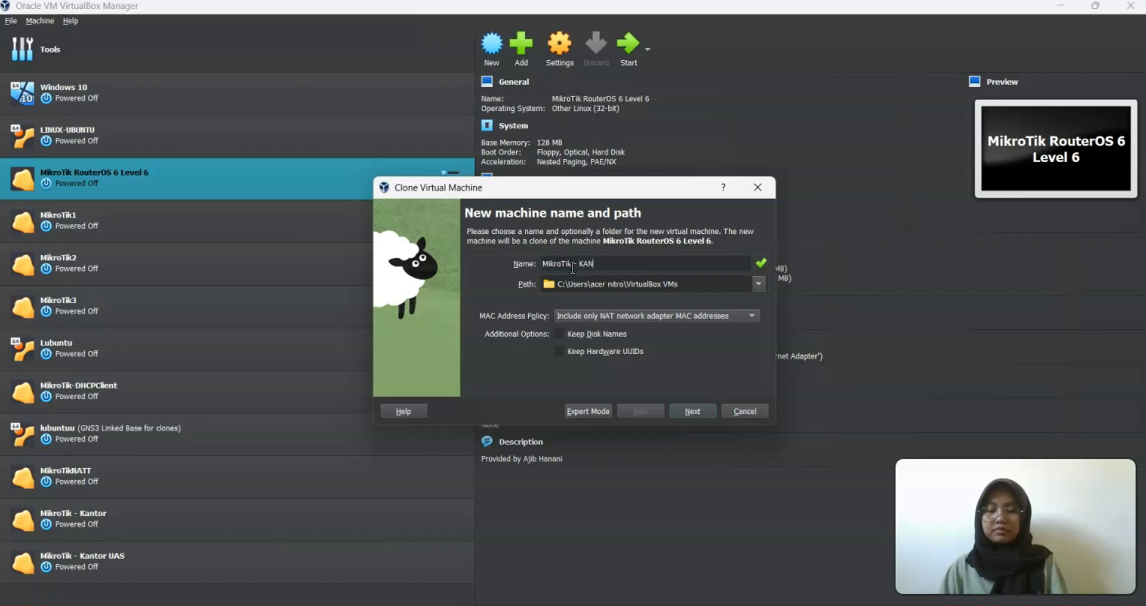
type("TOR PUAS")
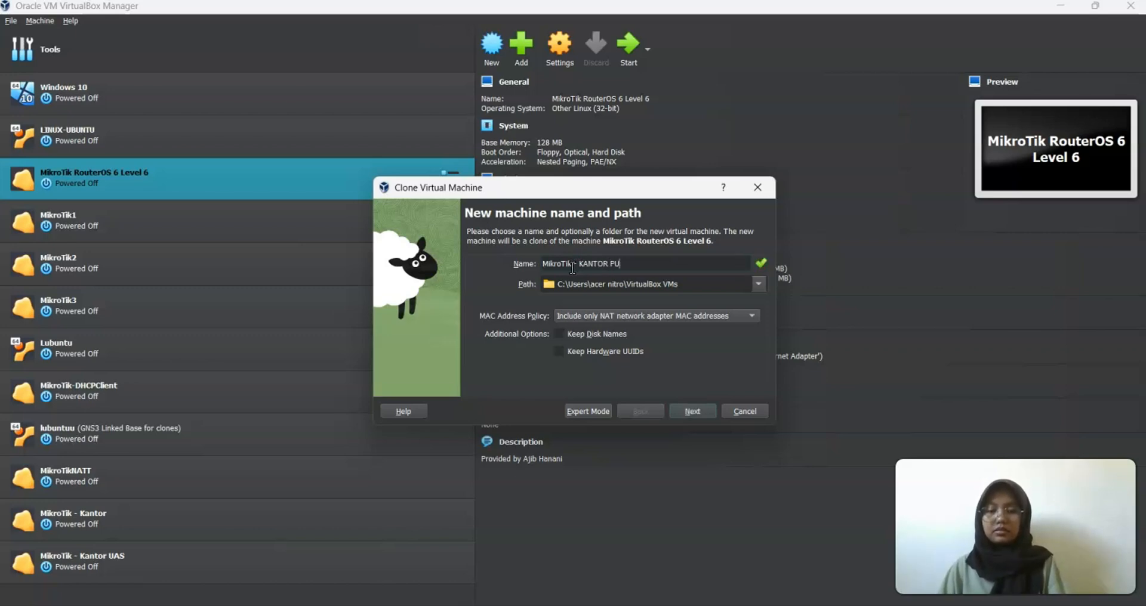
key("BackSpace")
key("BackSpace")
type("SA")
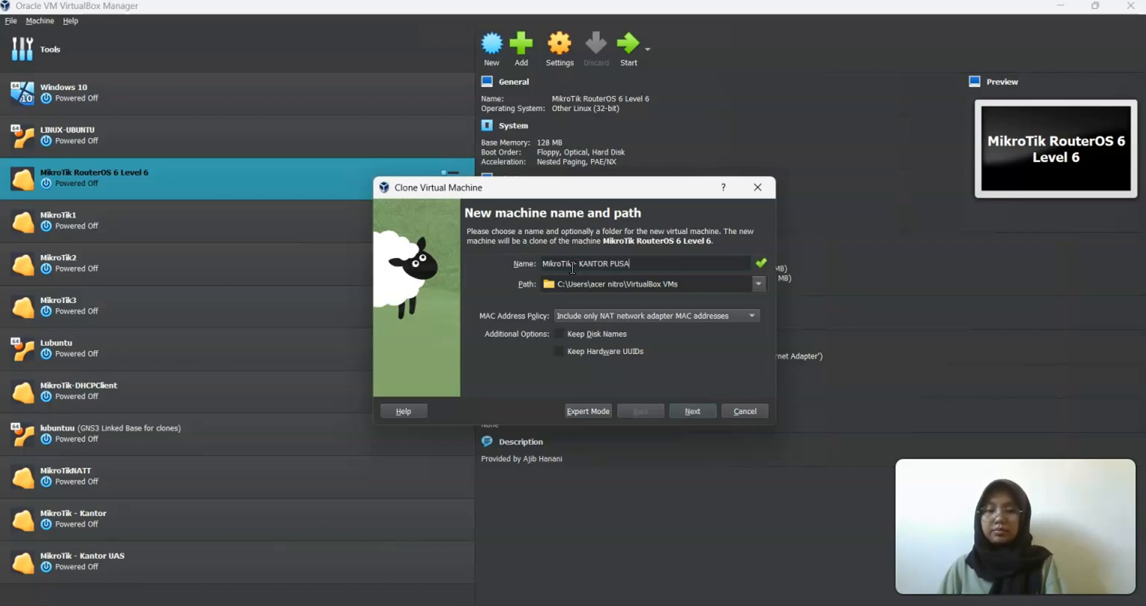
type("T")
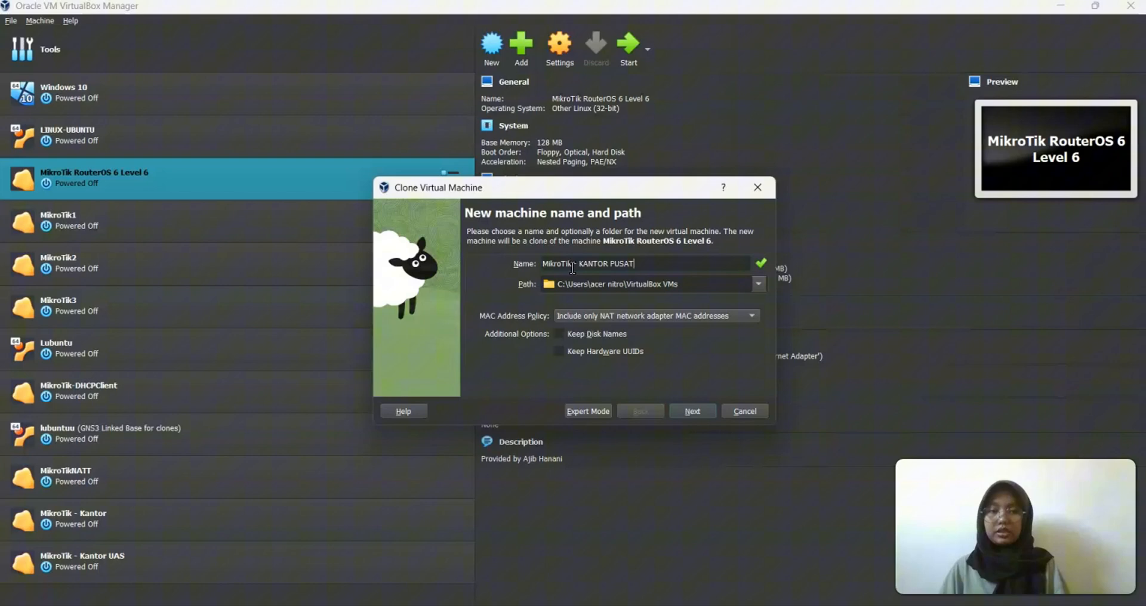
left_click(706, 417)
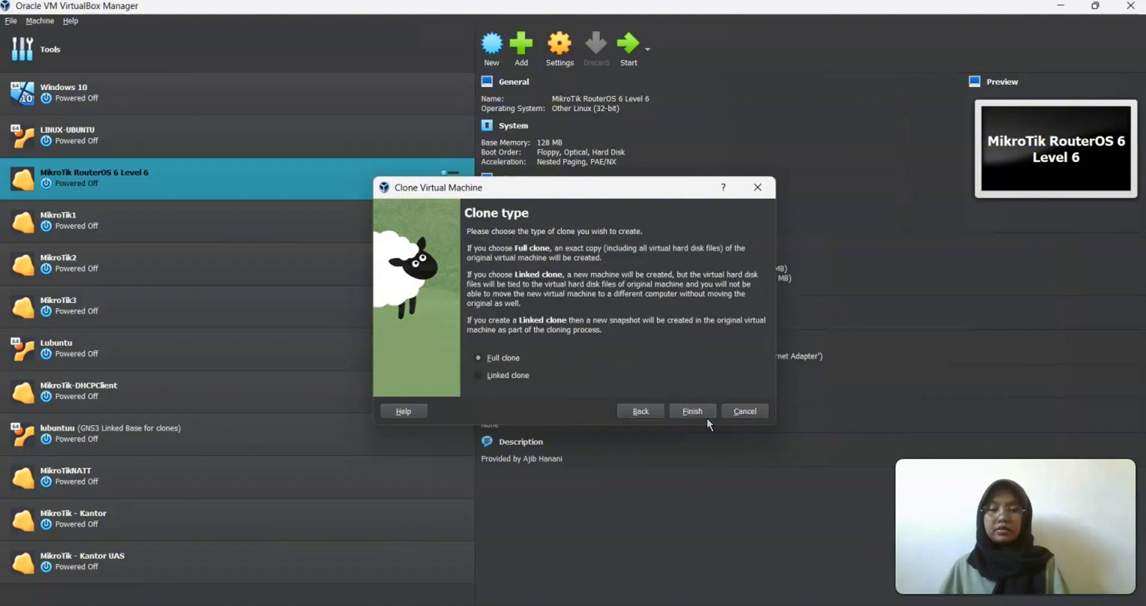
left_click(692, 412)
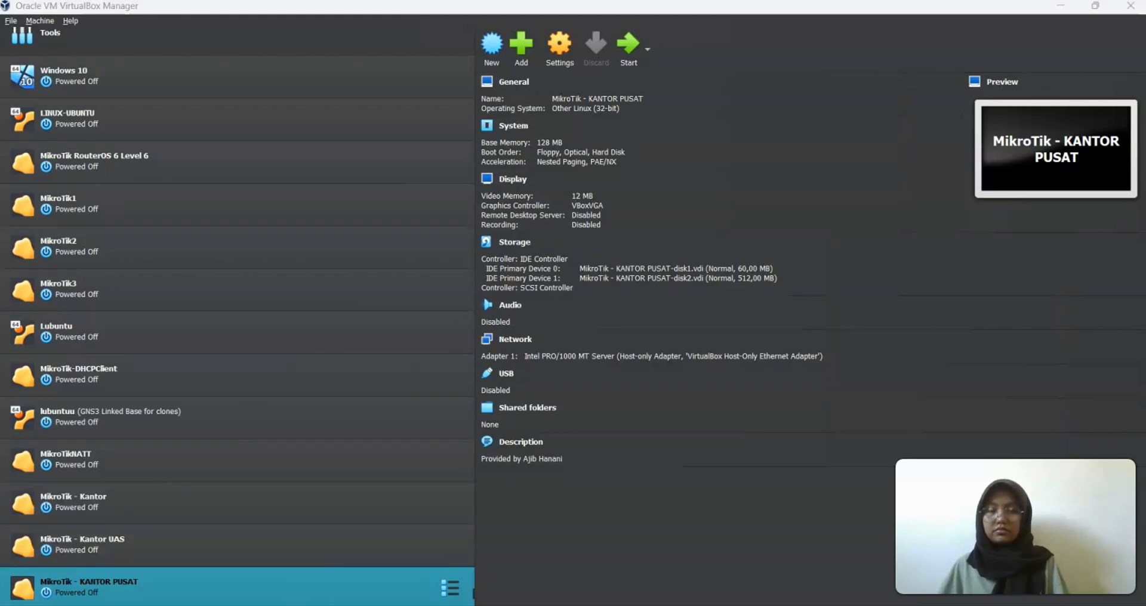
In KANTOR PUSAT's network settings, set Adapter 1 to NAT and enable Adapter 2 as Host-only
left_click(559, 62)
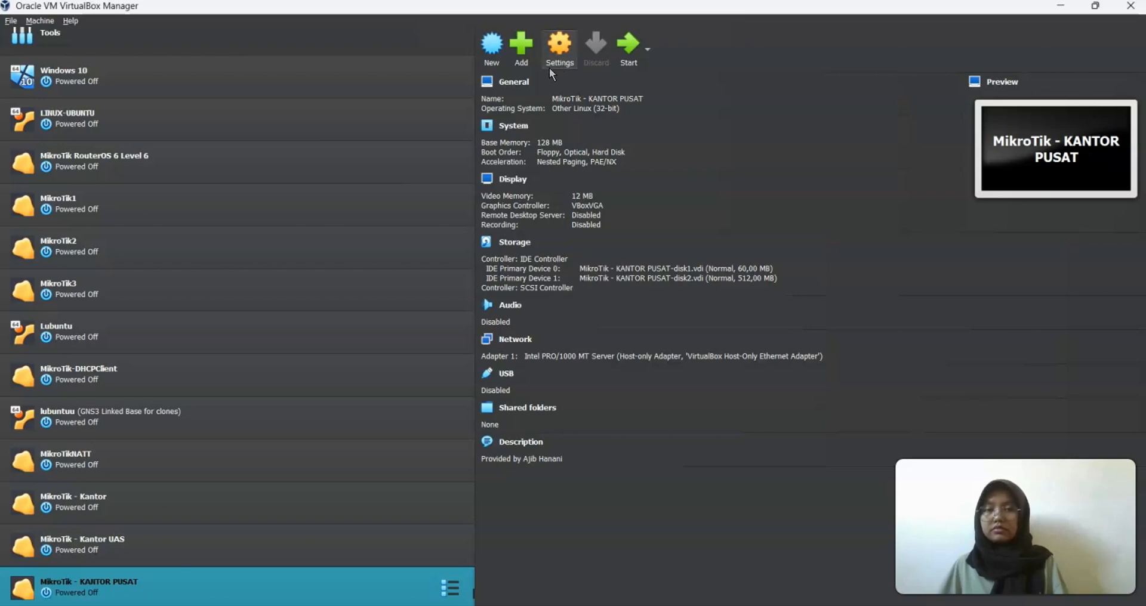
left_click(403, 287)
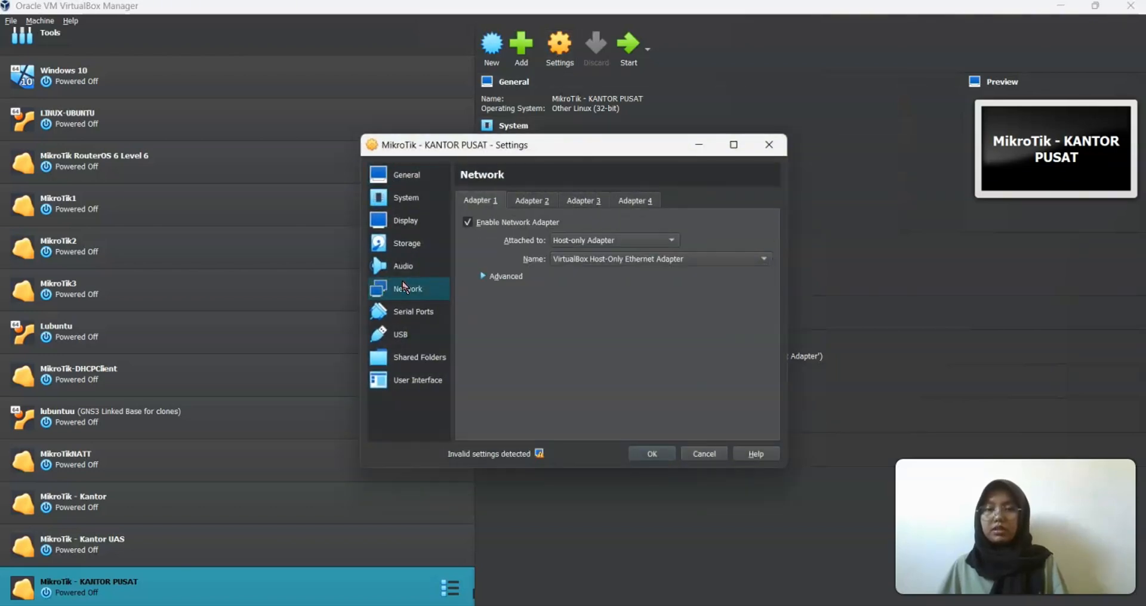
left_click(574, 240)
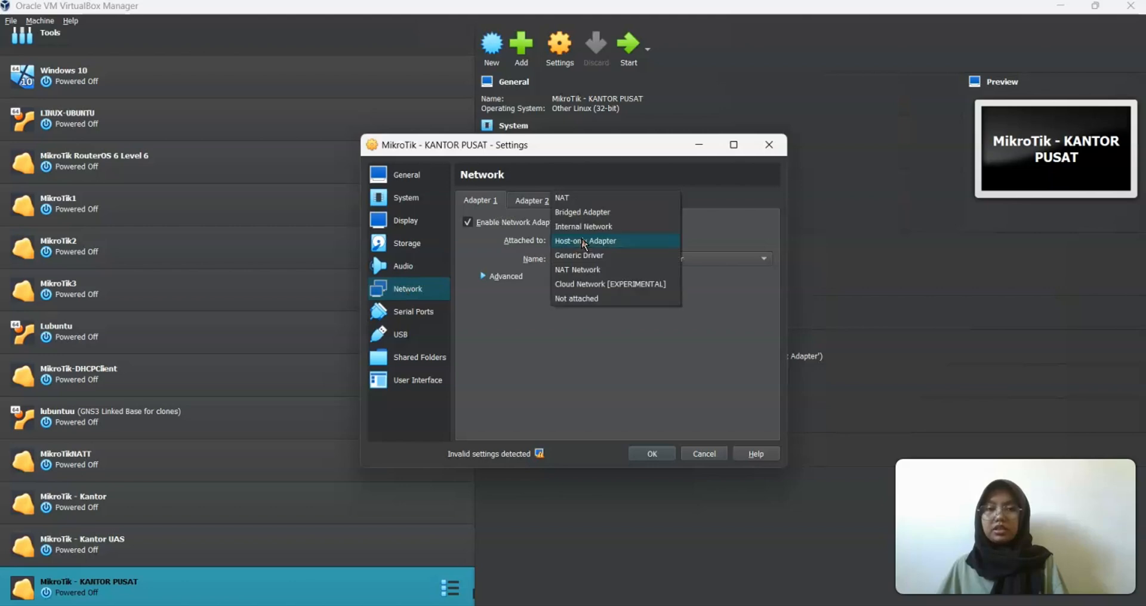
left_click(570, 198)
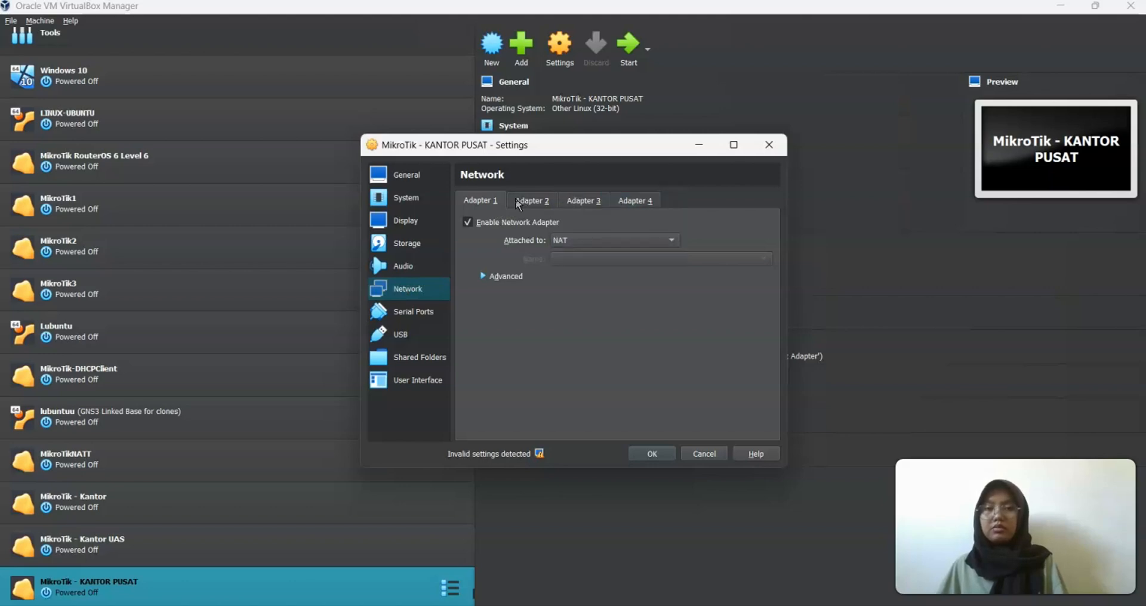
left_click(520, 202)
left_click(496, 223)
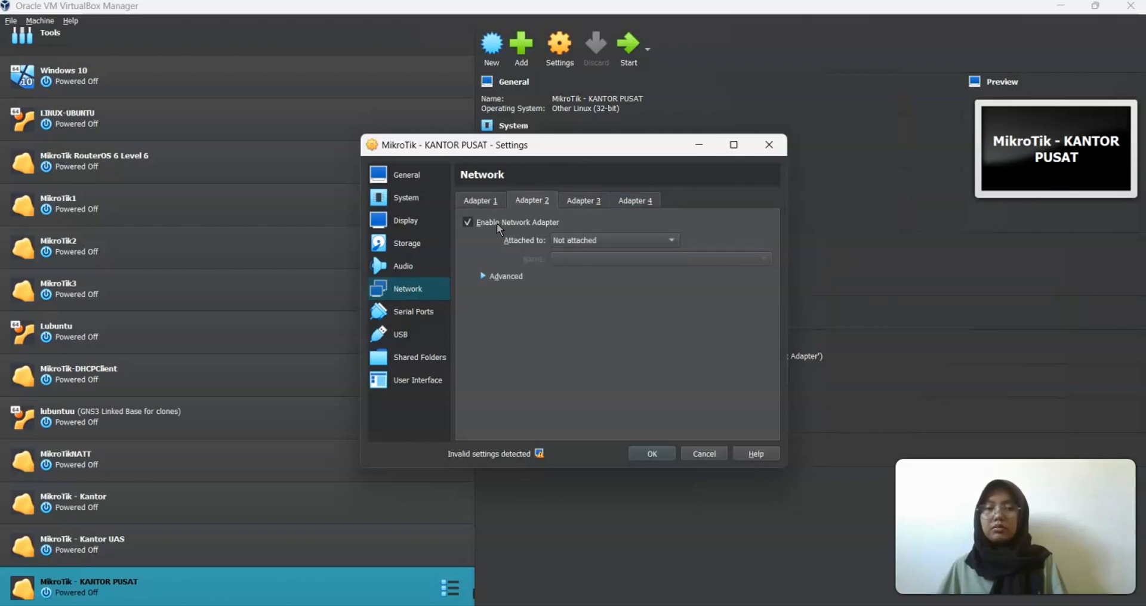
left_click(570, 240)
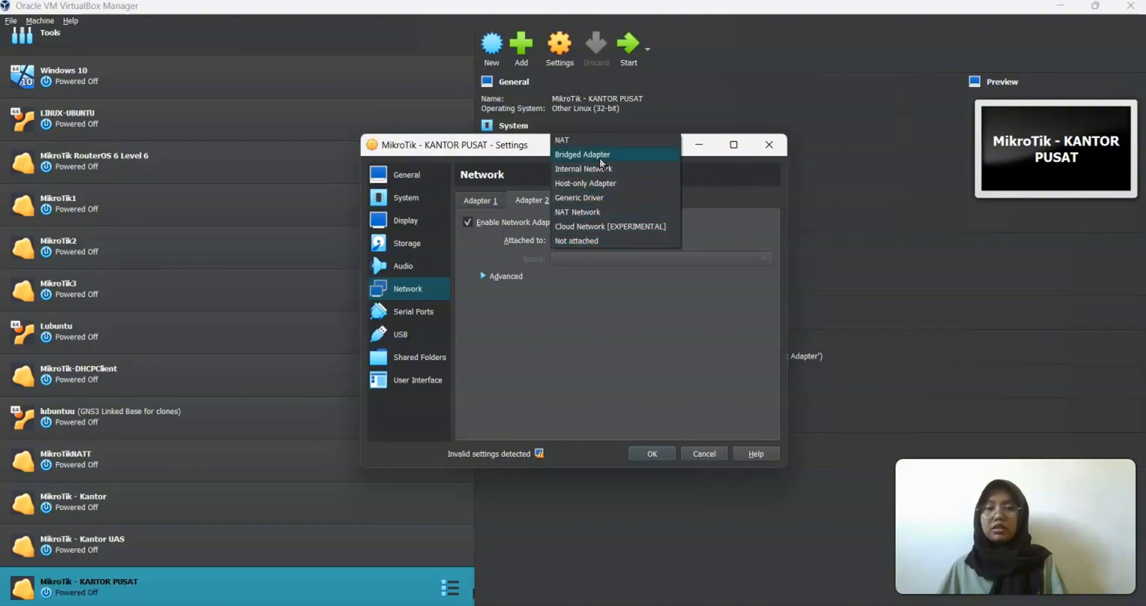
left_click(586, 185)
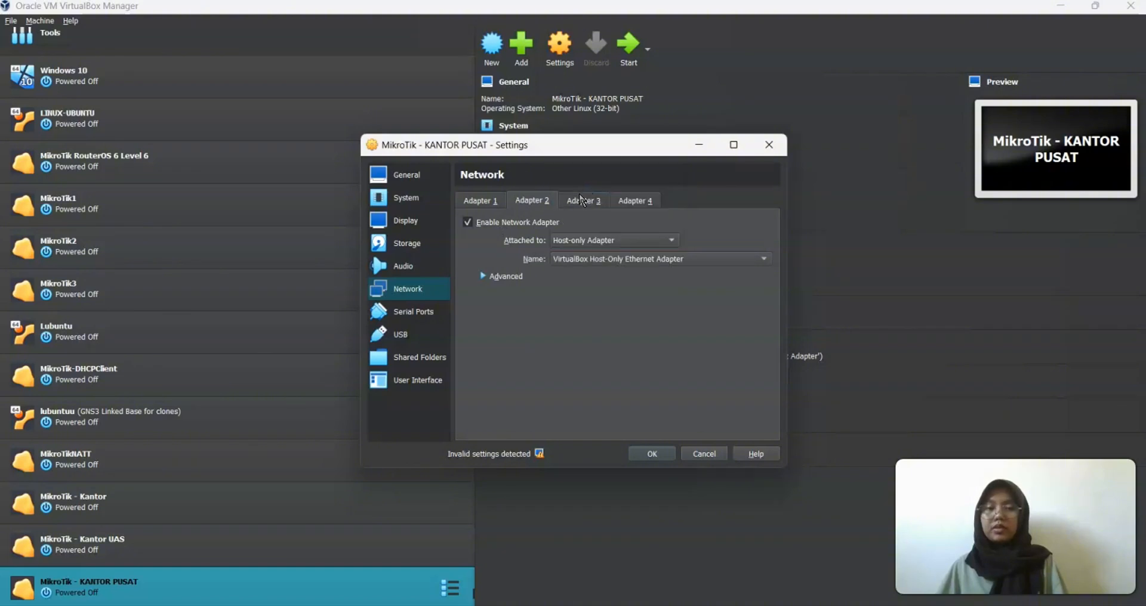
Enable Adapters 3 and 4, recheck Adapters 1 and 2, and save the settings
left_click(584, 201)
left_click(468, 221)
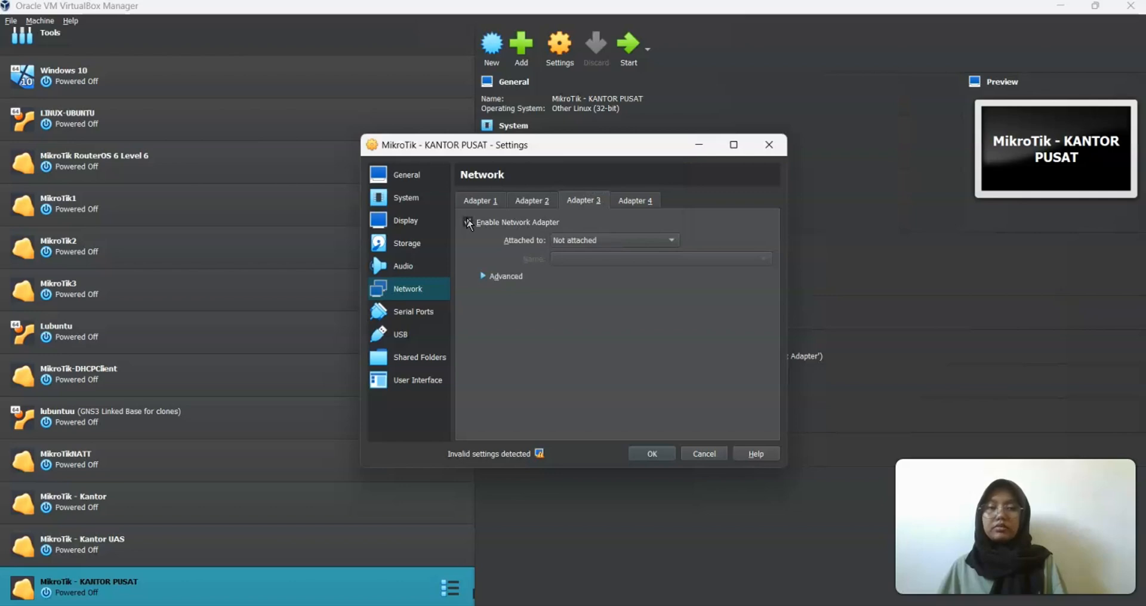
left_click(633, 201)
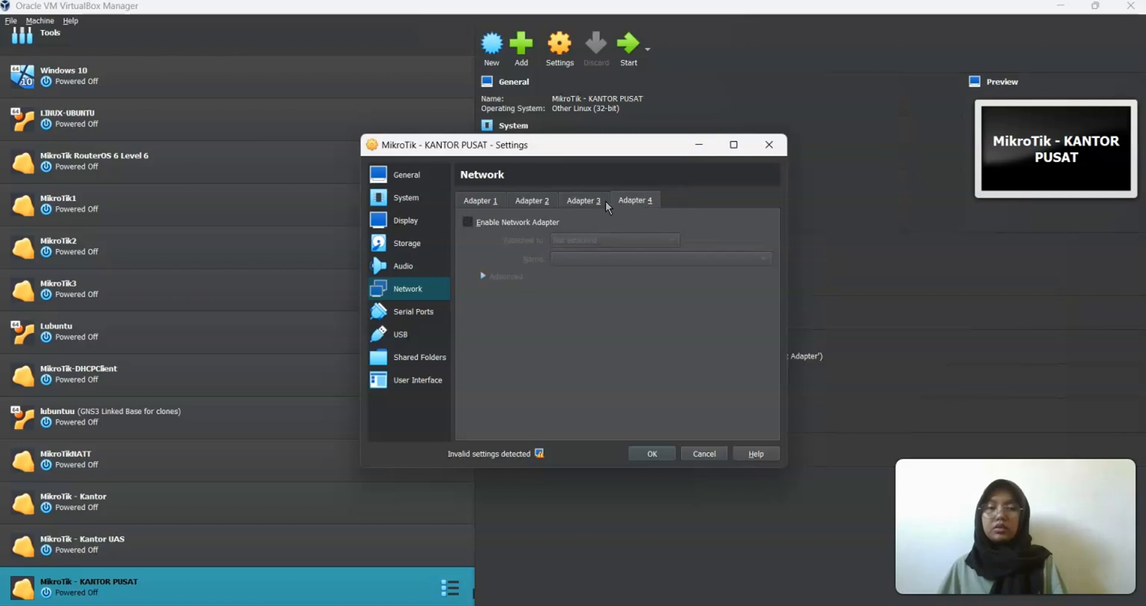
left_click(471, 222)
left_click(535, 203)
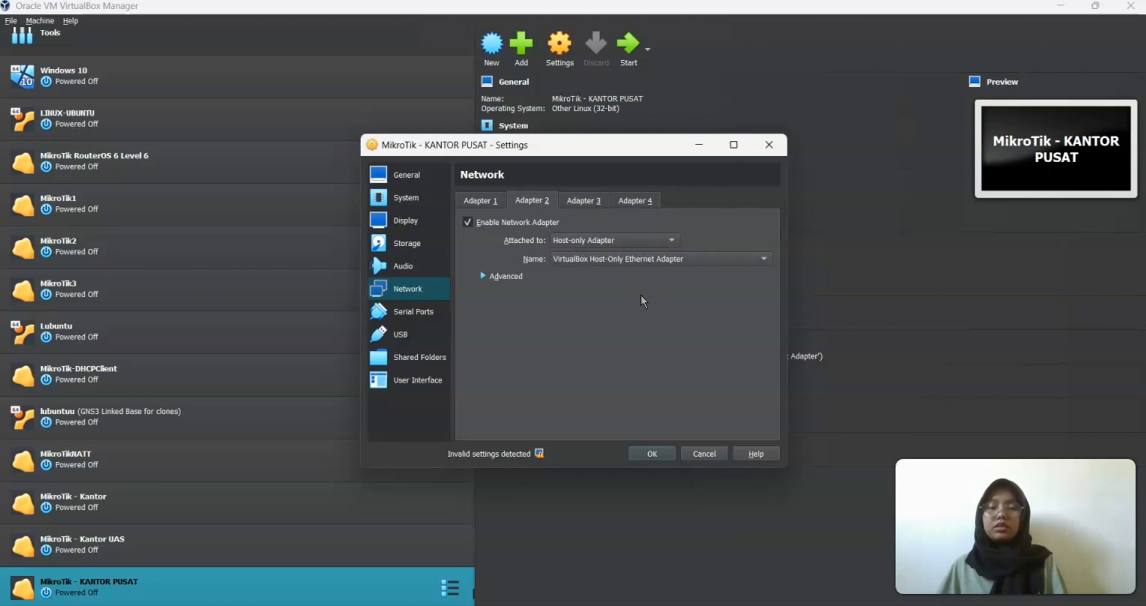
left_click(492, 202)
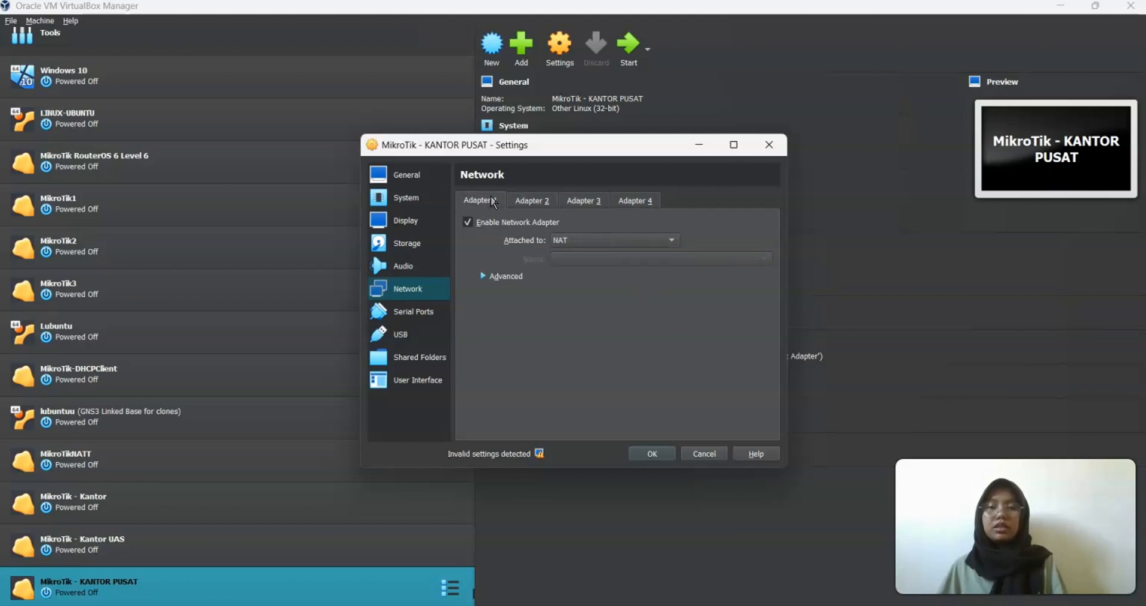
left_click(657, 456)
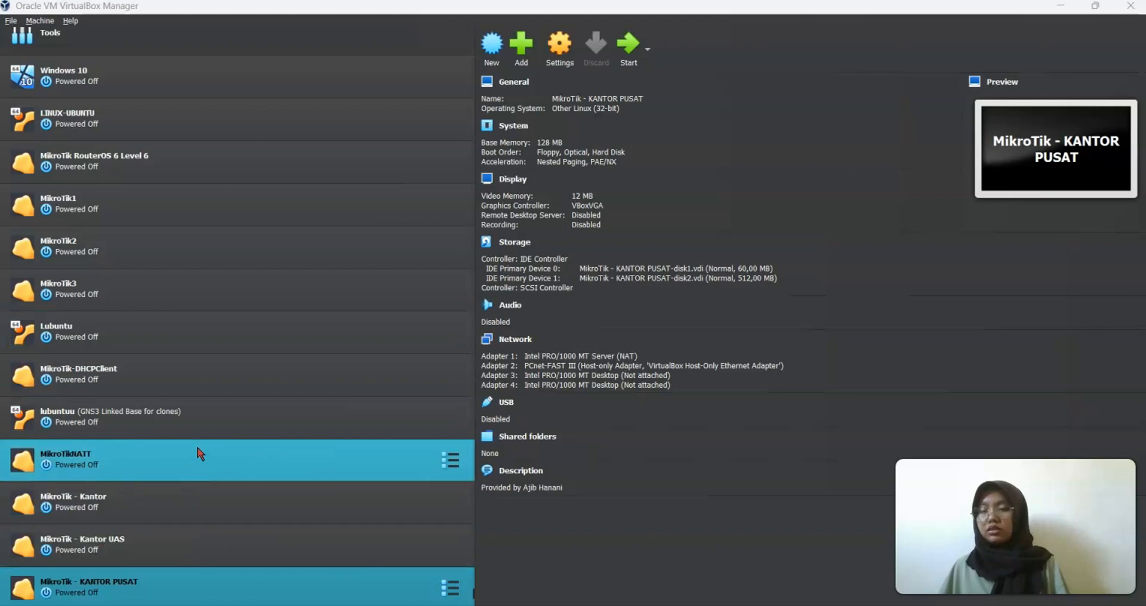
Full-clone lubuntuu under the name 'lubuntuu - Lantai1'
right_click(201, 423)
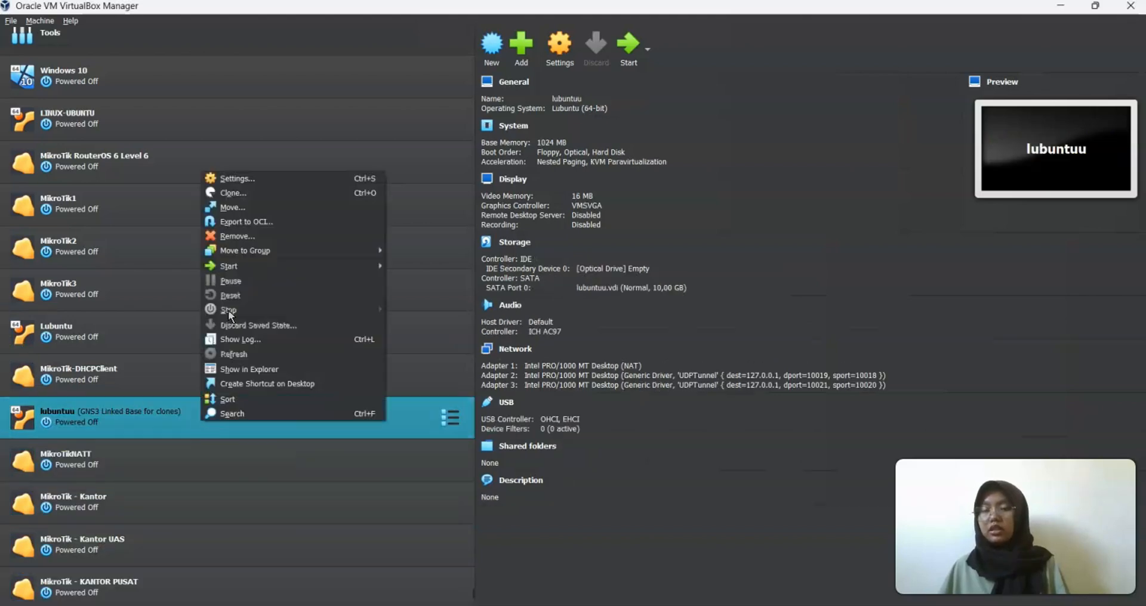
left_click(245, 192)
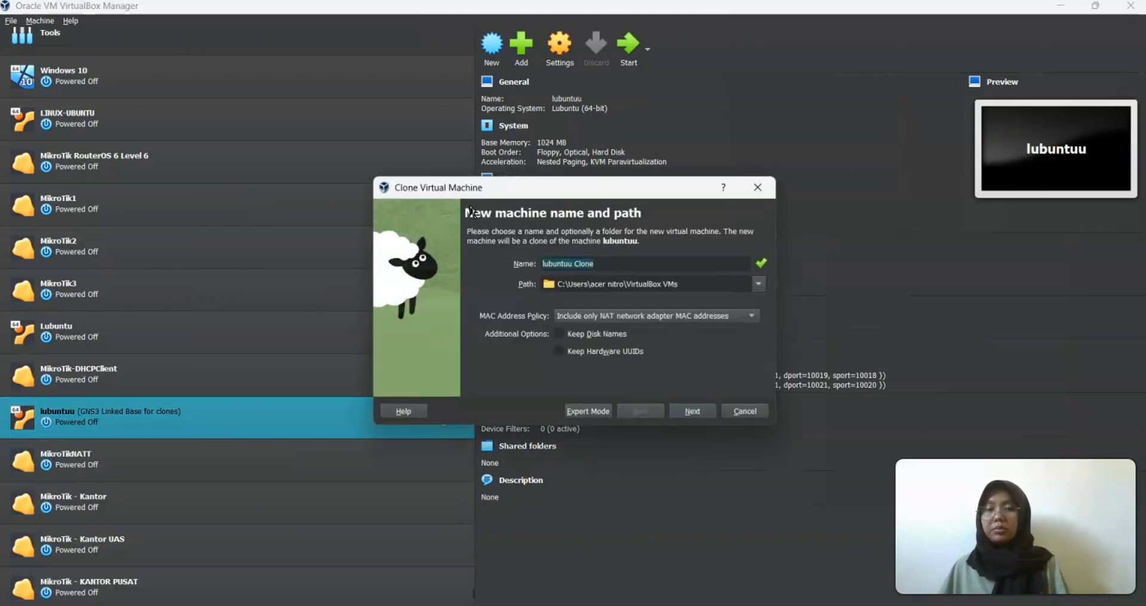
left_click(599, 260)
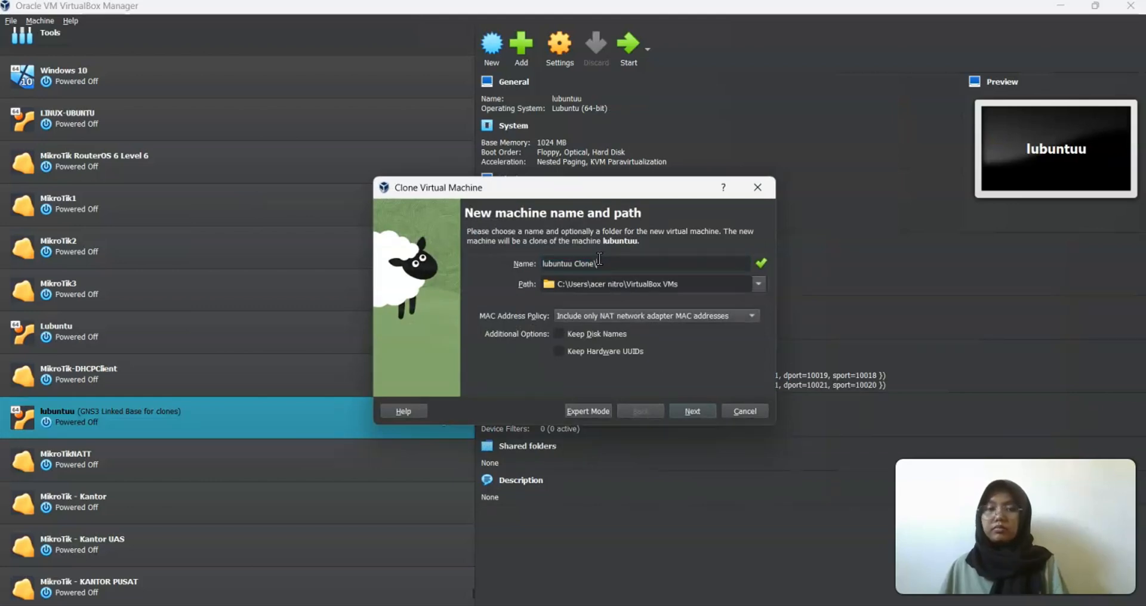
key("BackSpace")
key("BackSpace")
key("BackSpace")
key("BackSpace")
key("BackSpace")
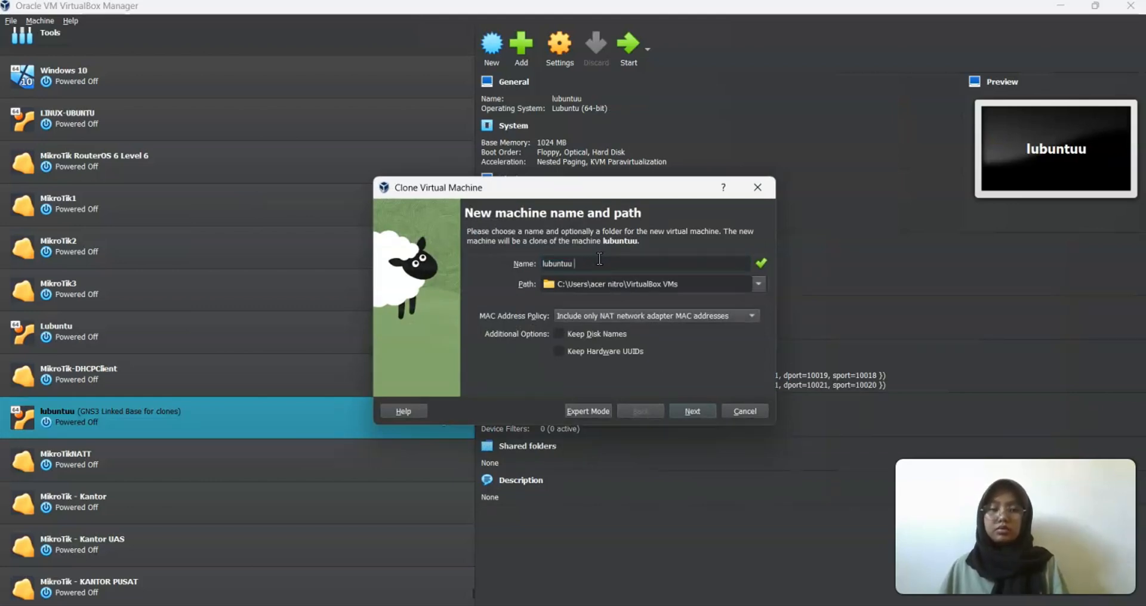
type("- Lantai1")
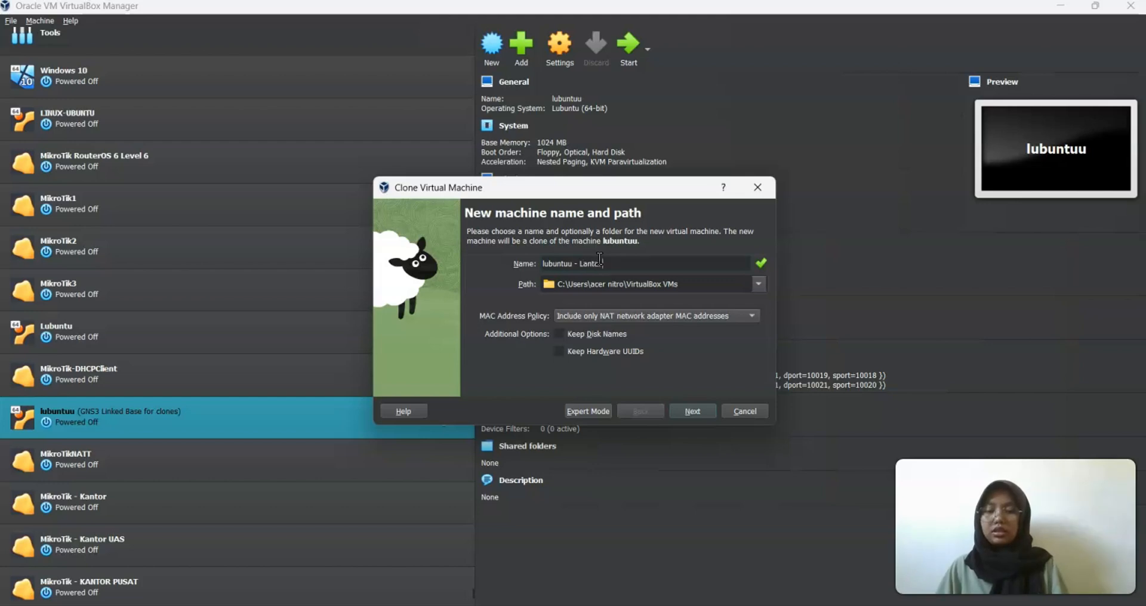
left_click(684, 412)
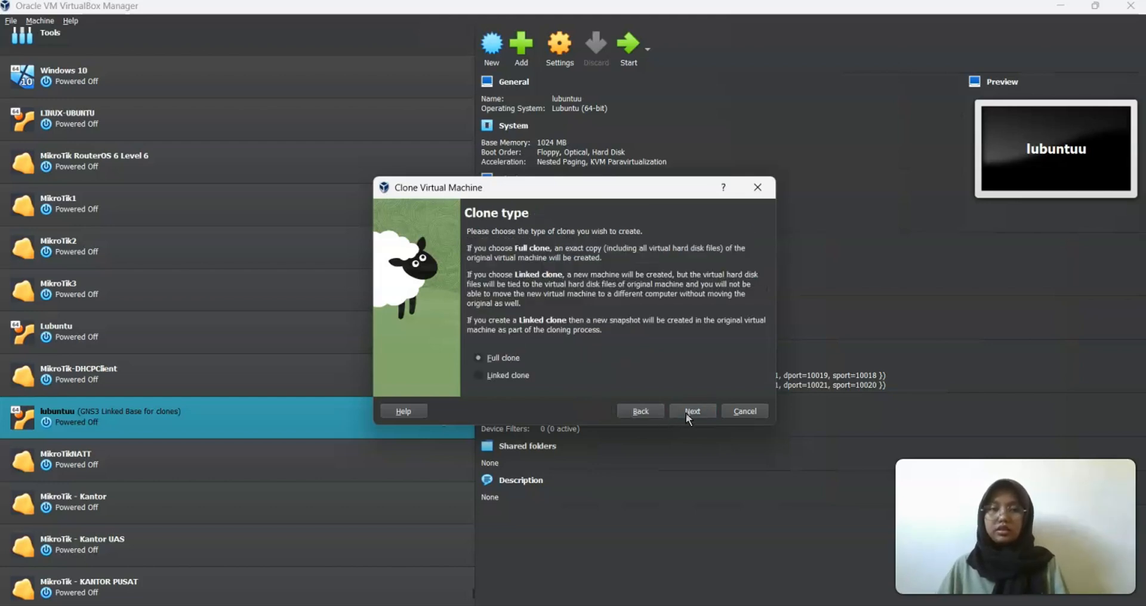
left_click(686, 412)
left_click(686, 412)
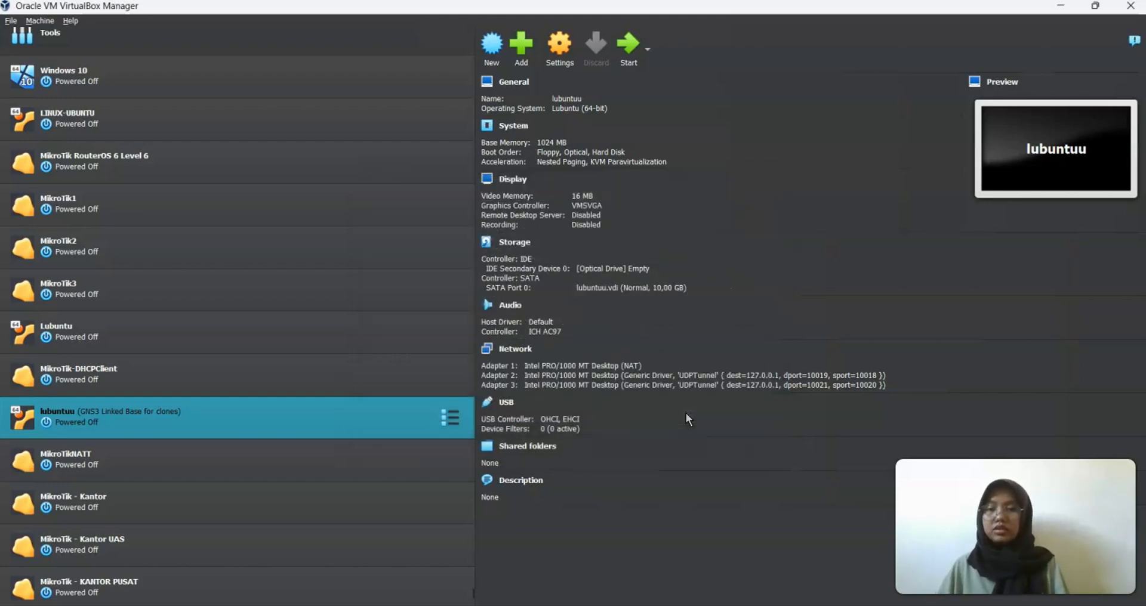
Full-clone lubuntuu again under the name 'lubuntuu - Lantai 2'
right_click(249, 427)
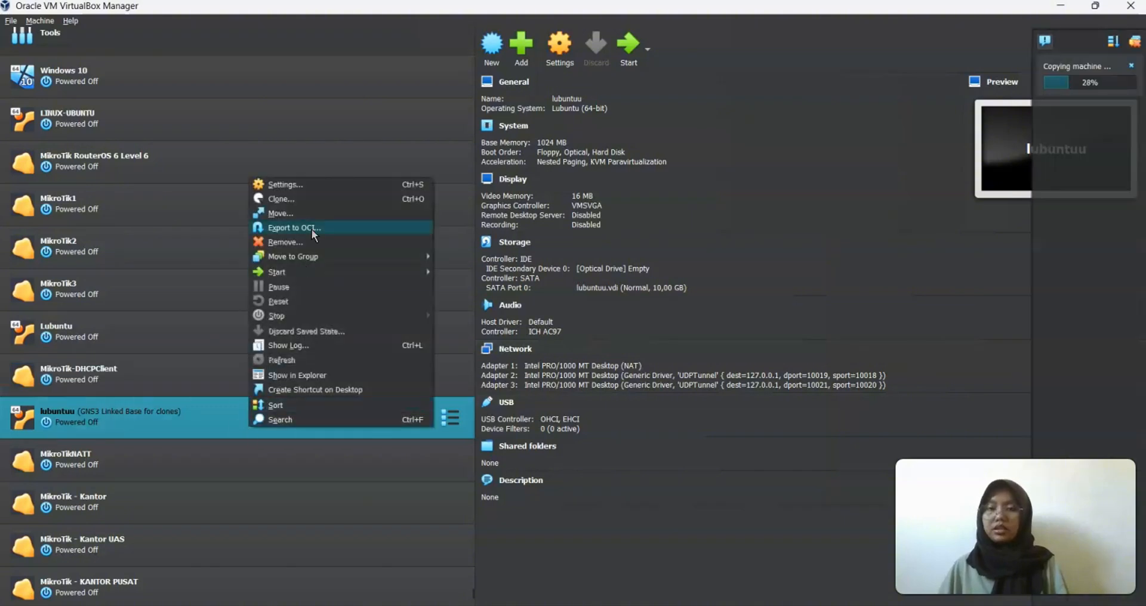
left_click(302, 200)
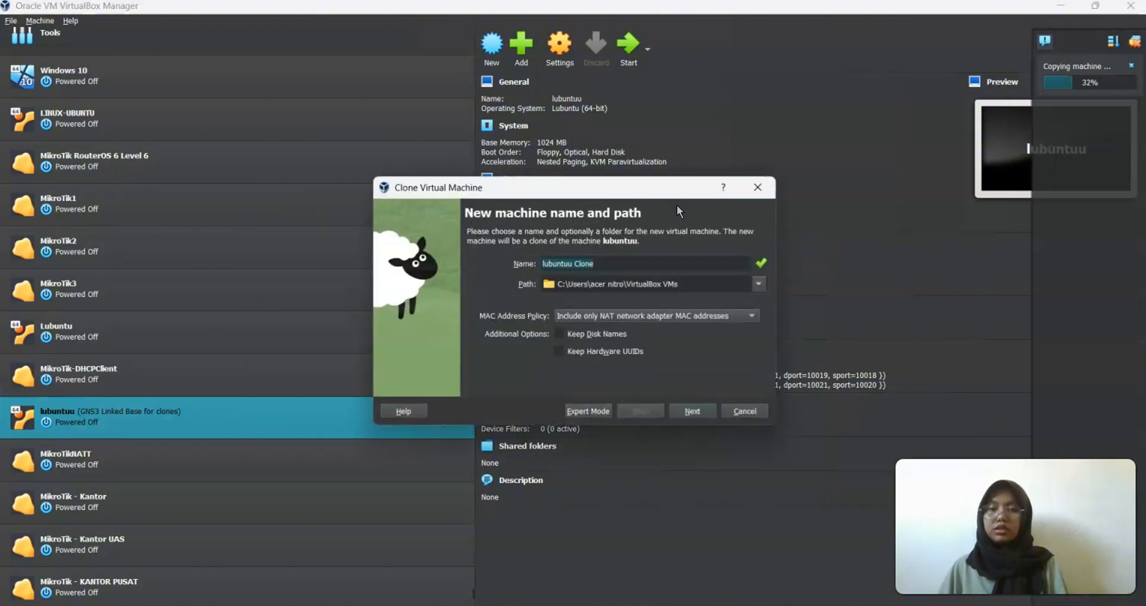
left_click(593, 264)
key("BackSpace")
key("BackSpace")
key("BackSpace")
key("BackSpace")
key("BackSpace")
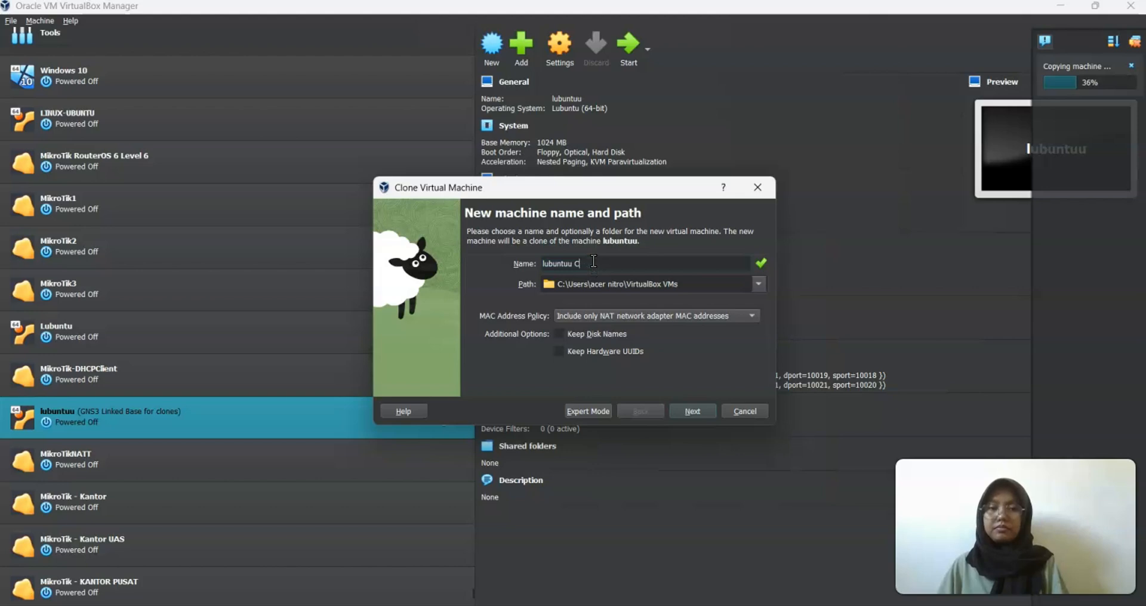
type("- Lan")
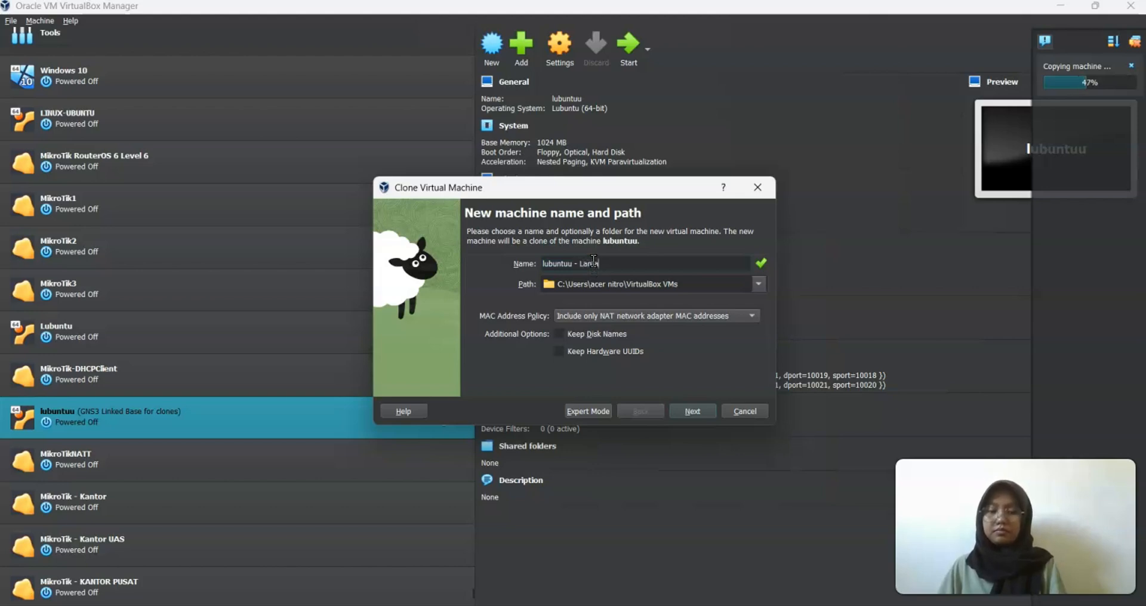
type("tai 2")
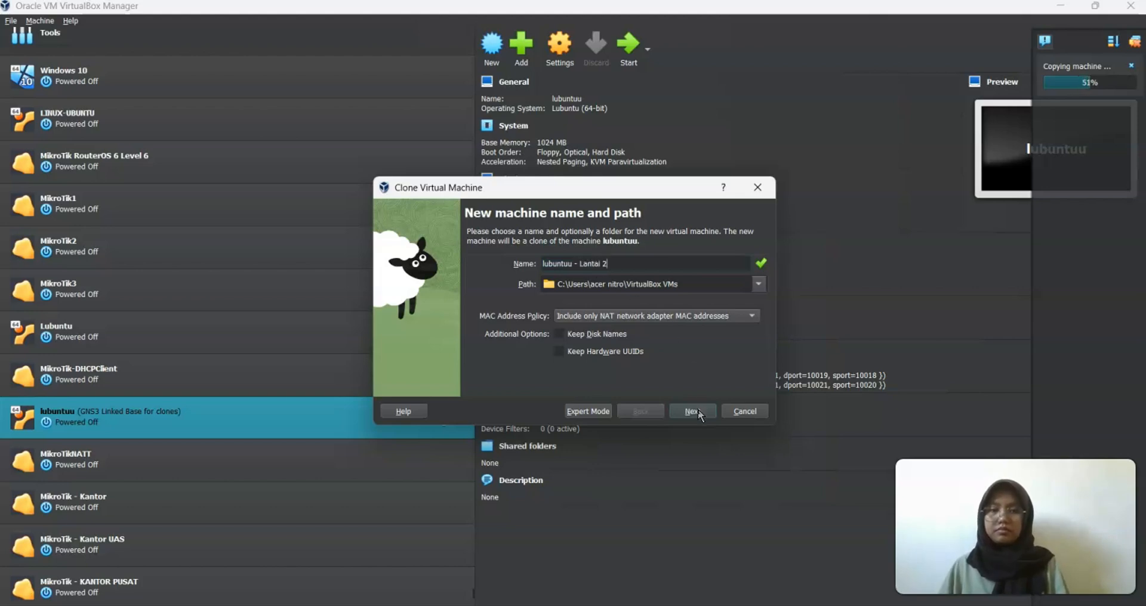
left_click(698, 409)
left_click(697, 410)
left_click(697, 410)
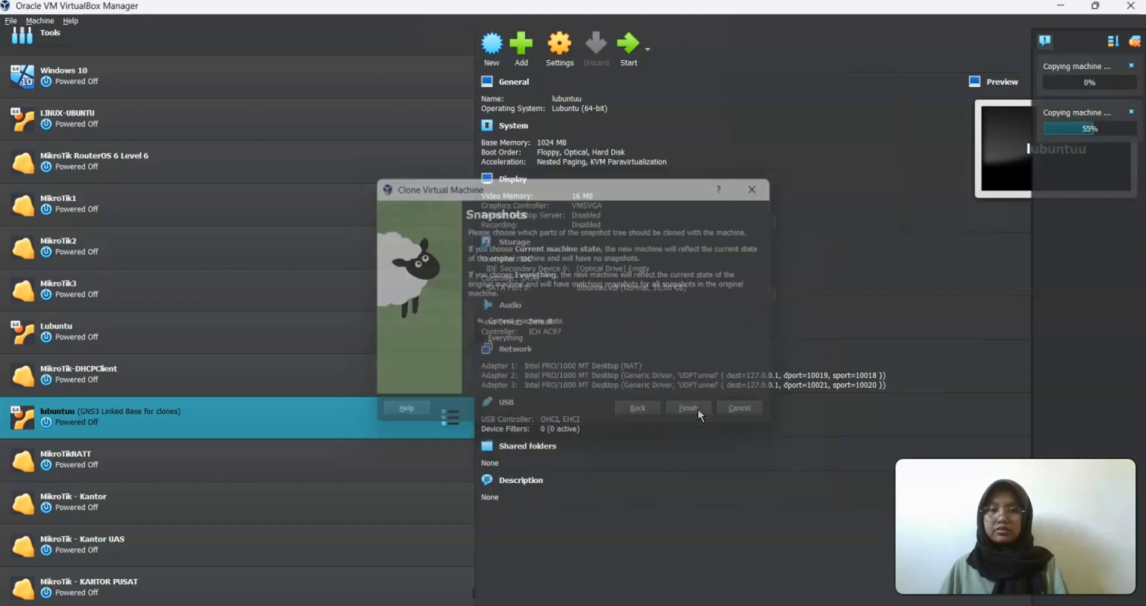
scroll(202, 458, "up", 1)
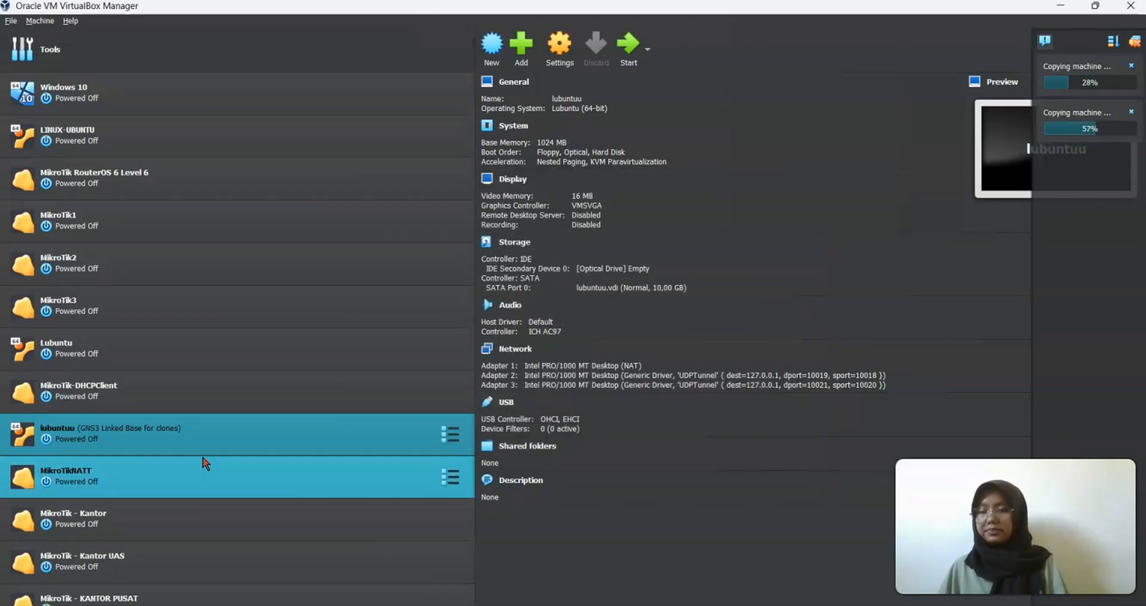
scroll(205, 464, "down", 1)
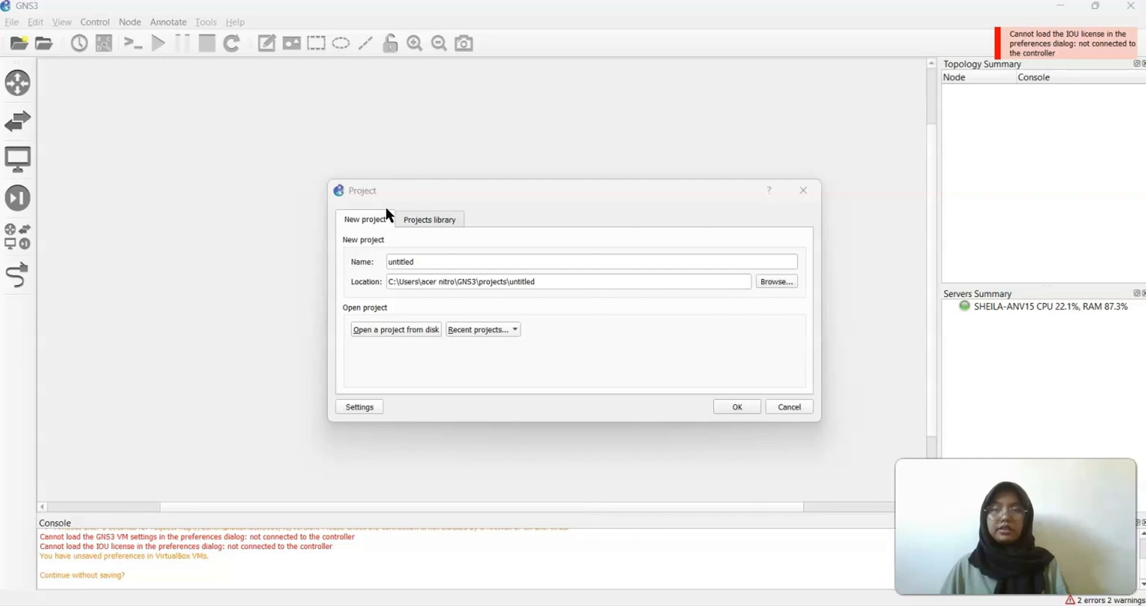
Name the new GNS3 project 'FIXPROJECT-UAS-JARKOM' and create it
left_click(434, 259)
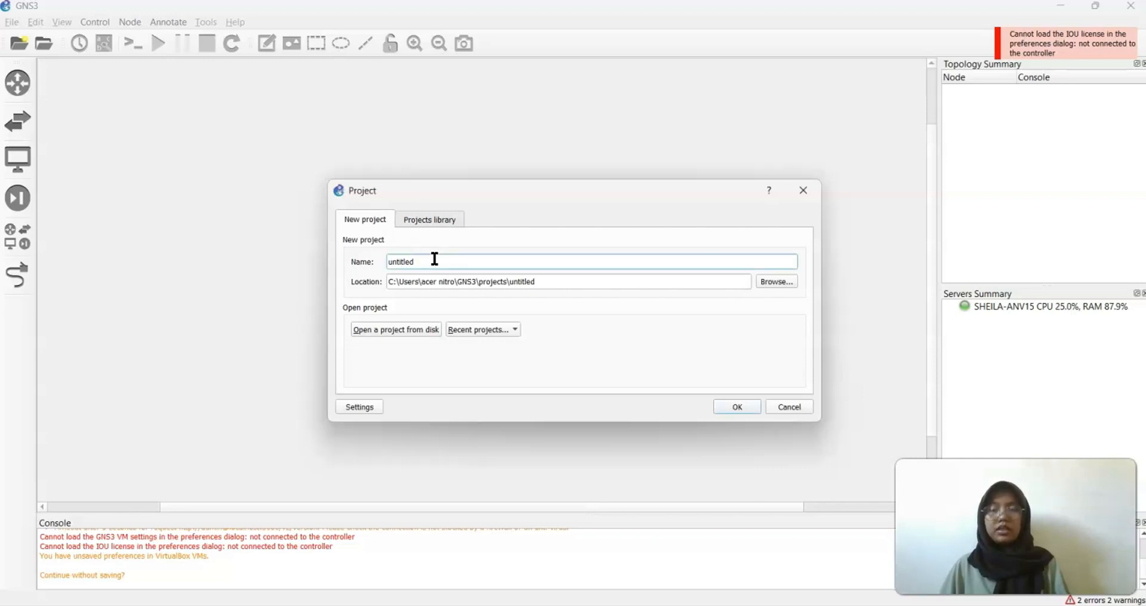
key("BackSpace")
key("BackSpace")
key("BackSpace")
key("BackSpace")
key("BackSpace")
key("BackSpace")
key("BackSpace")
key("BackSpace")
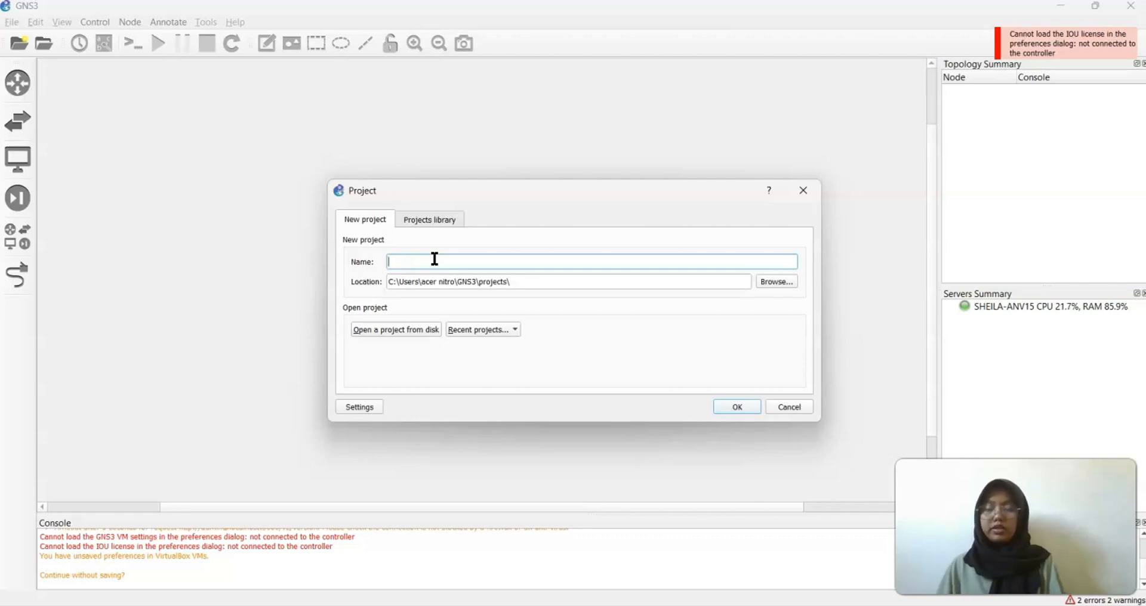
type("PROJ")
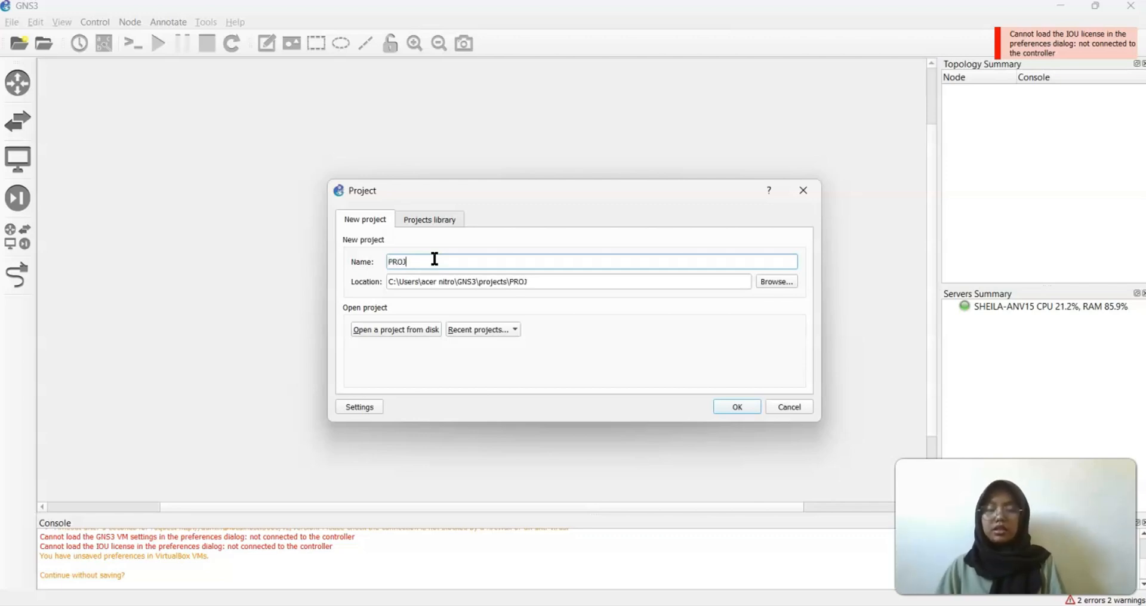
type("ECT-U")
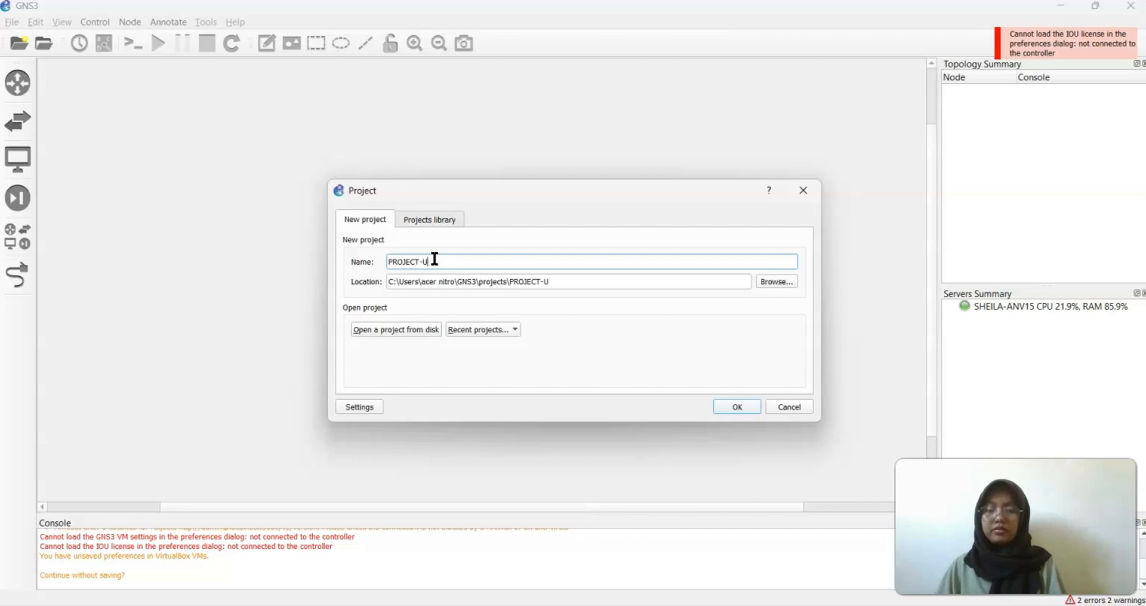
type("AS-JARKOM")
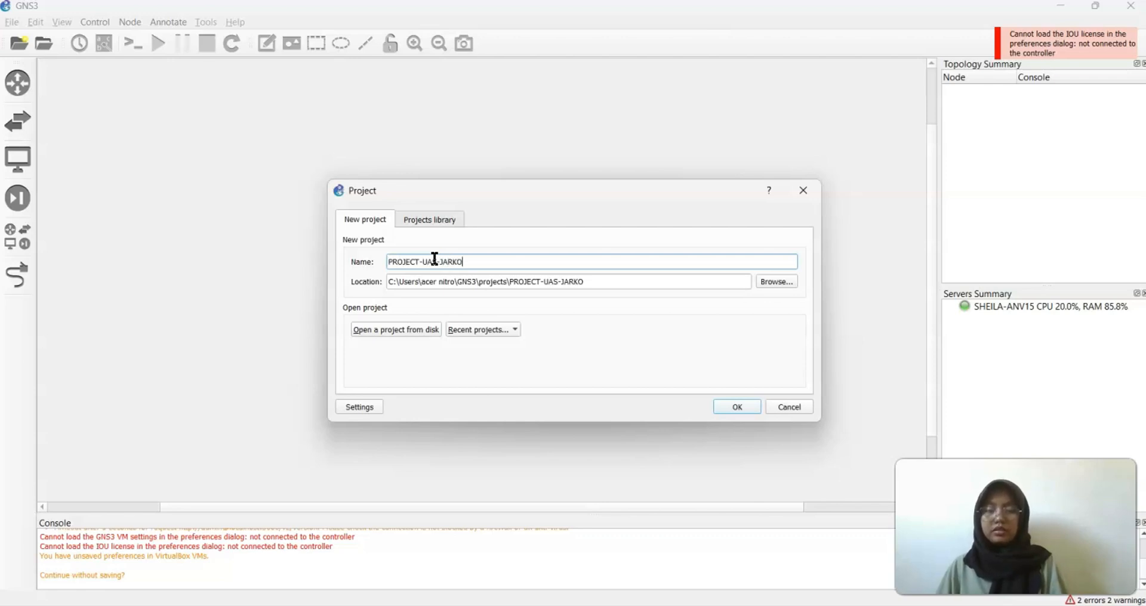
left_click(390, 262)
type("FIX")
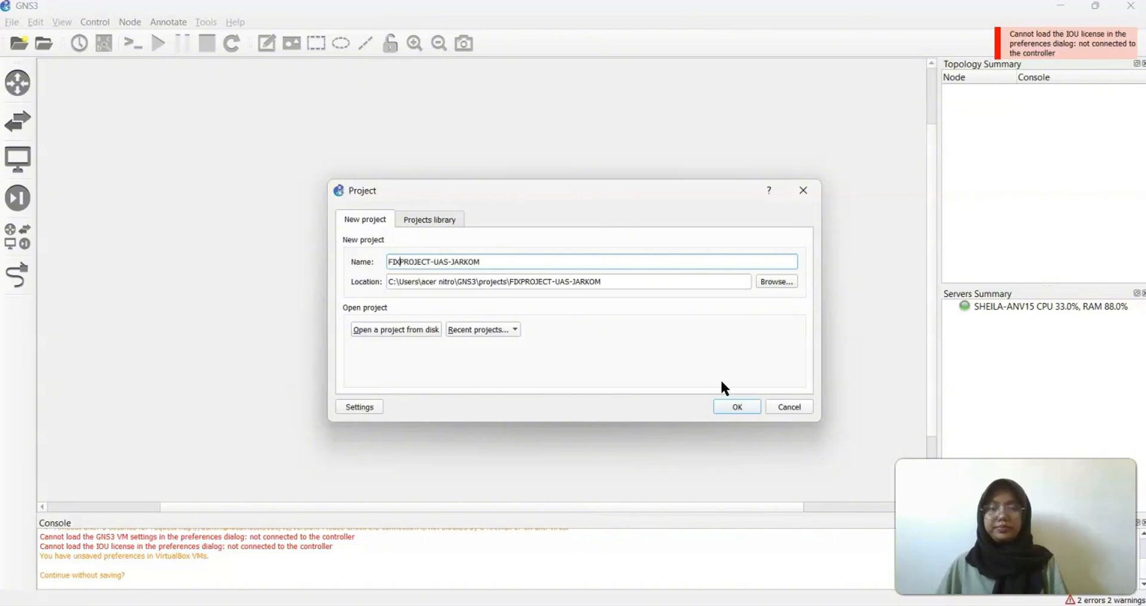
left_click(736, 408)
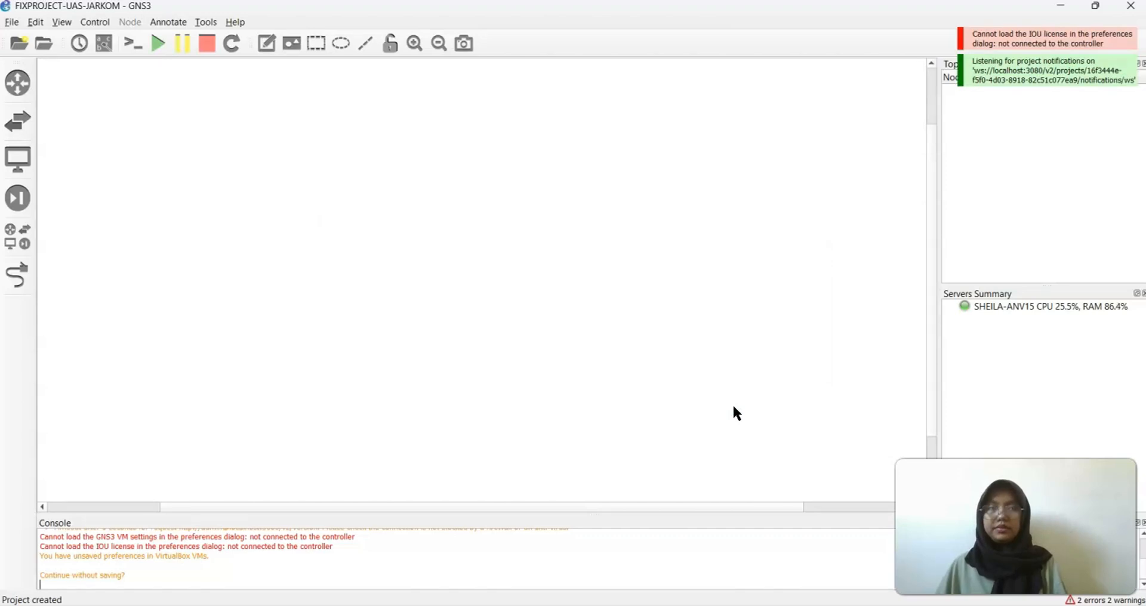
Add MikroTik - KANTOR PUSAT as a new VirtualBox VM template in Preferences
left_click(37, 19)
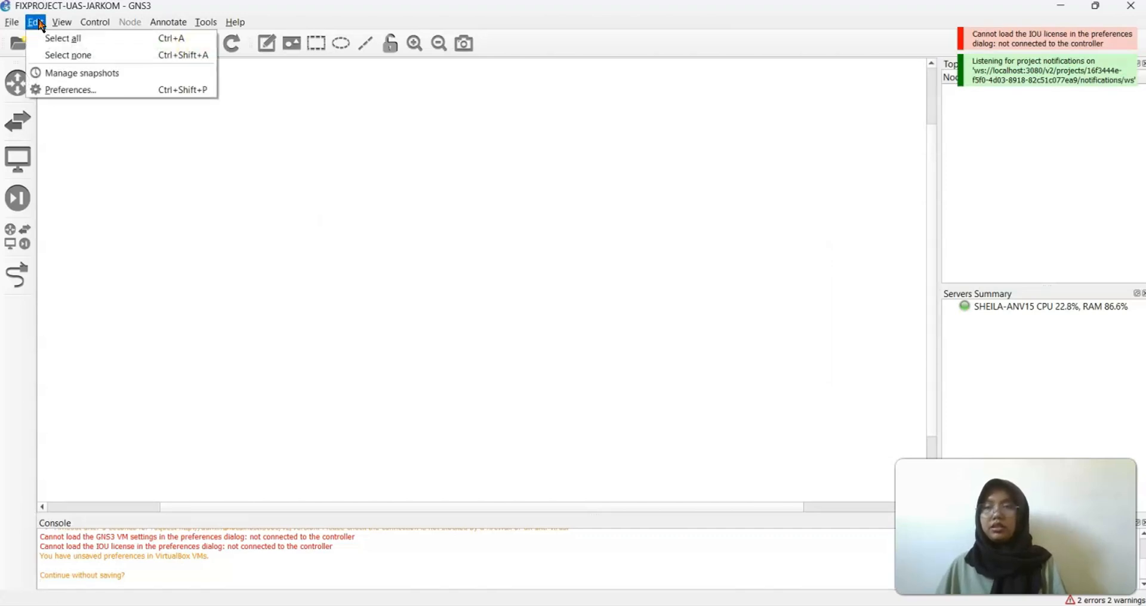
left_click(93, 91)
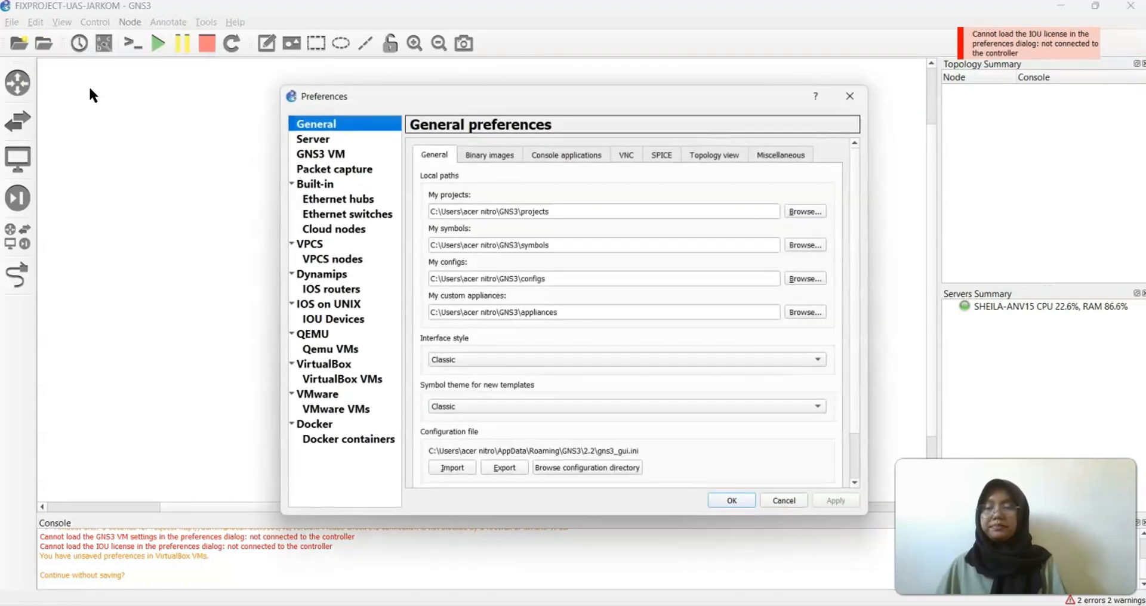
left_click(347, 378)
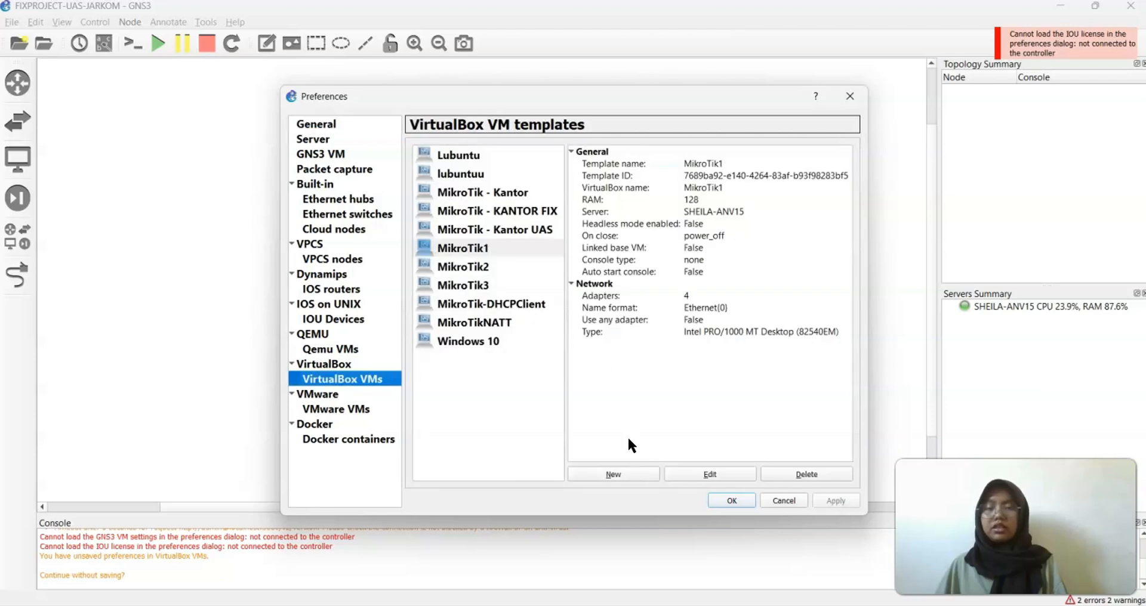
left_click(622, 473)
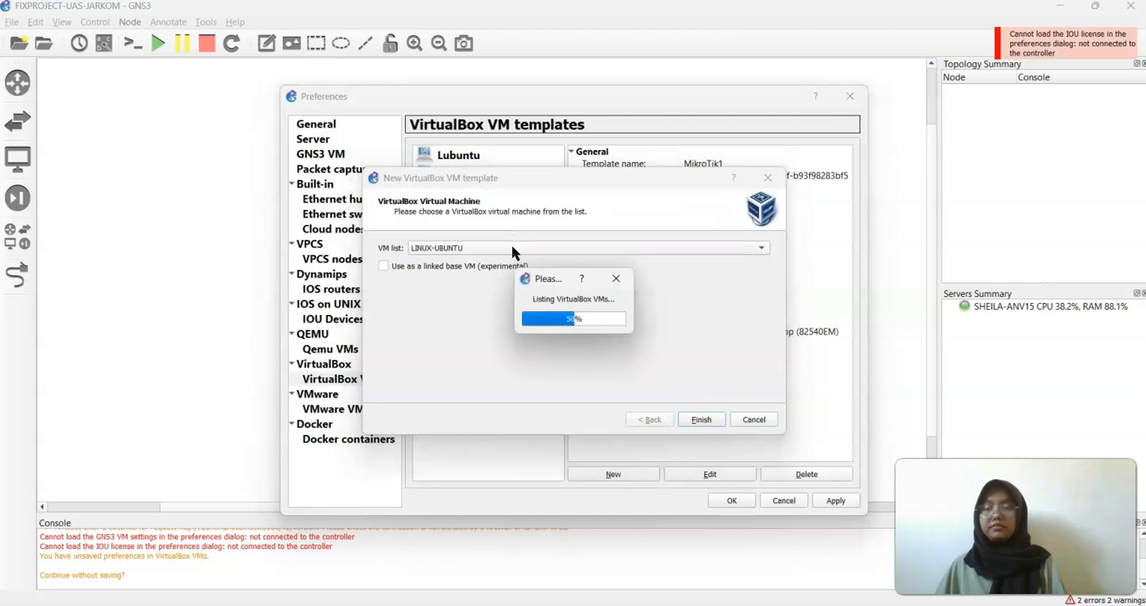
left_click(511, 249)
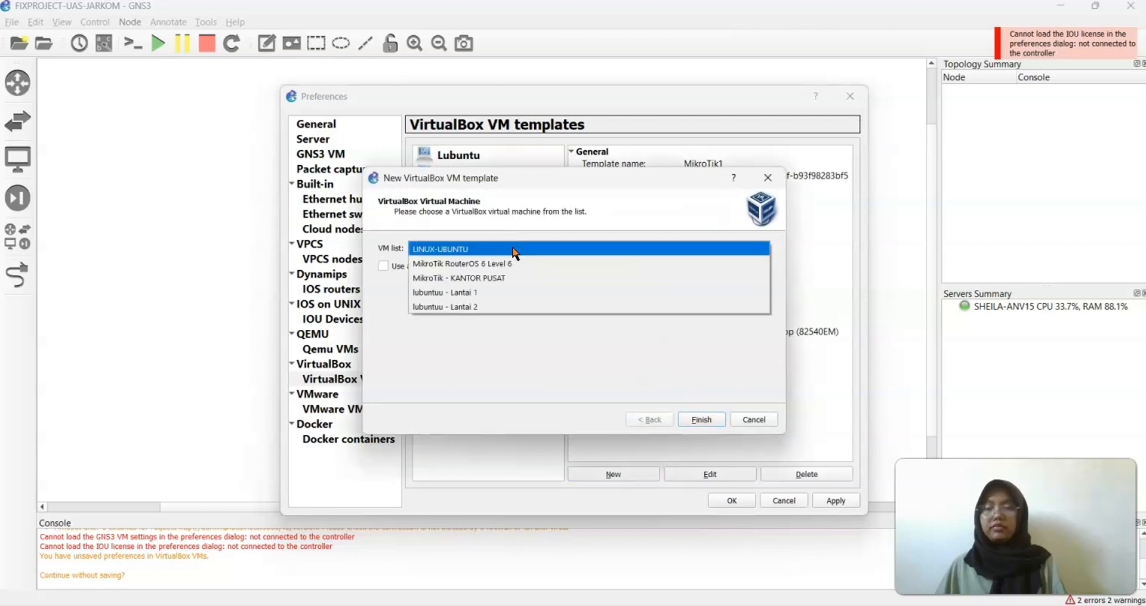
left_click(501, 279)
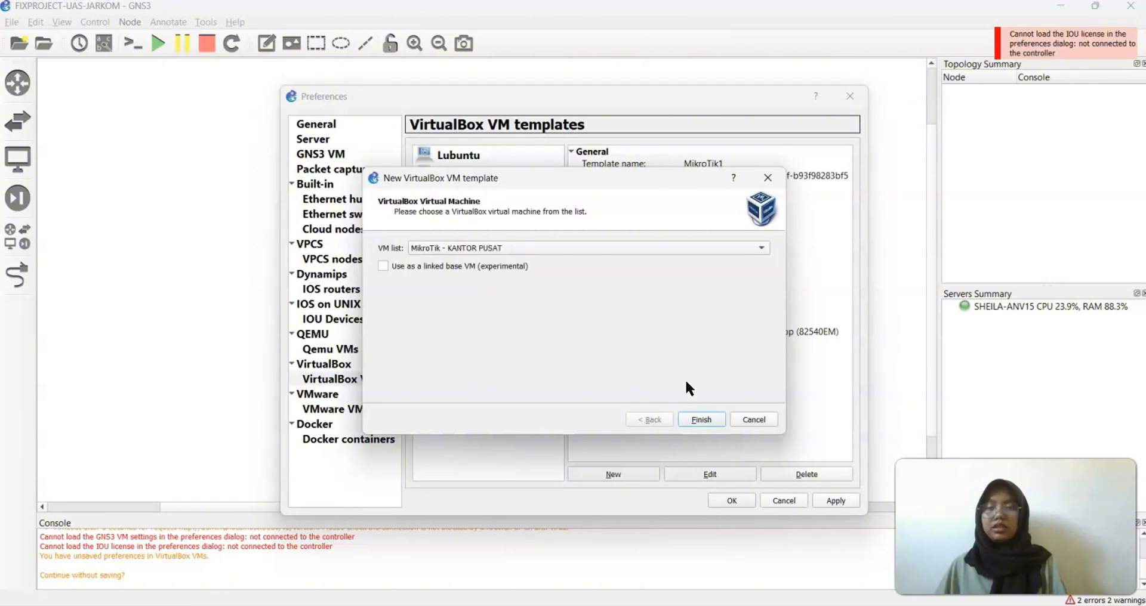
left_click(701, 421)
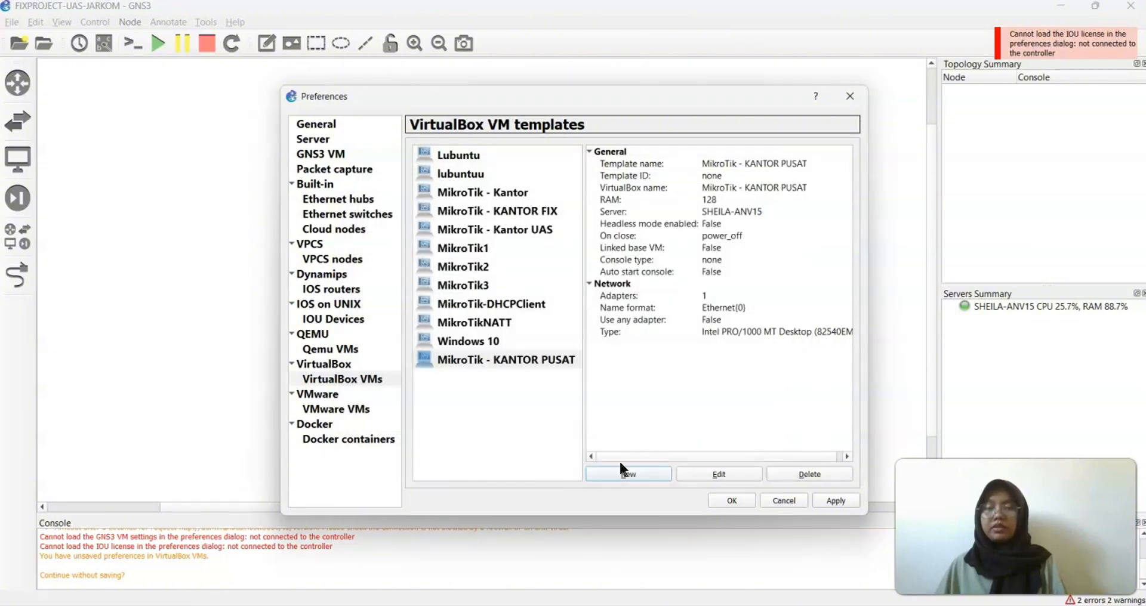
Set the MikroTik - KANTOR PUSAT template's network adapter count to 4
left_click(731, 473)
left_click(514, 226)
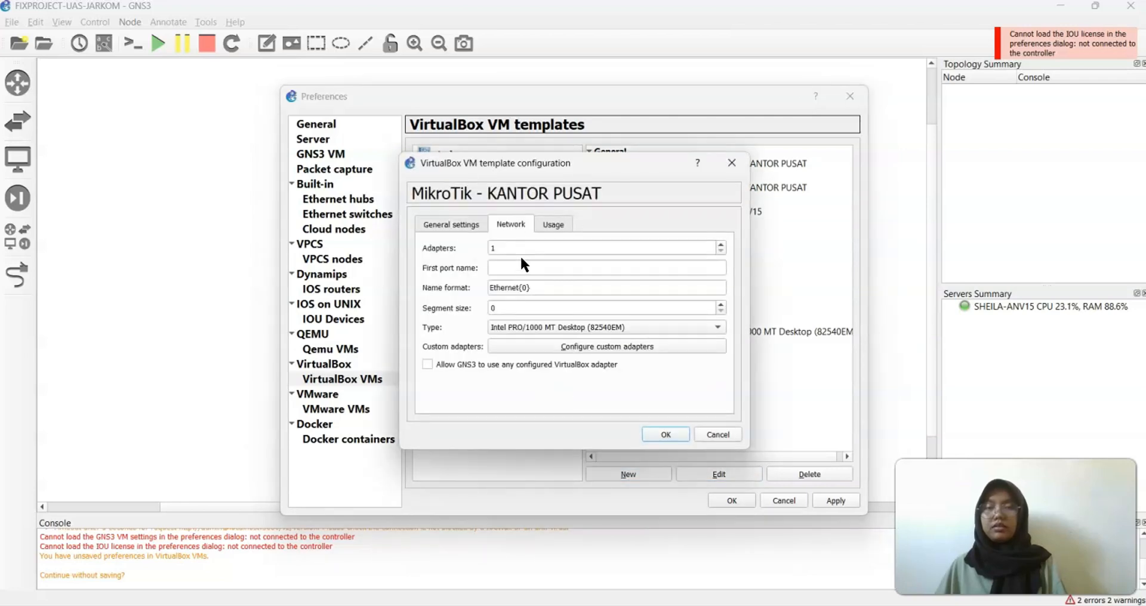
key("BackSpace")
type("4")
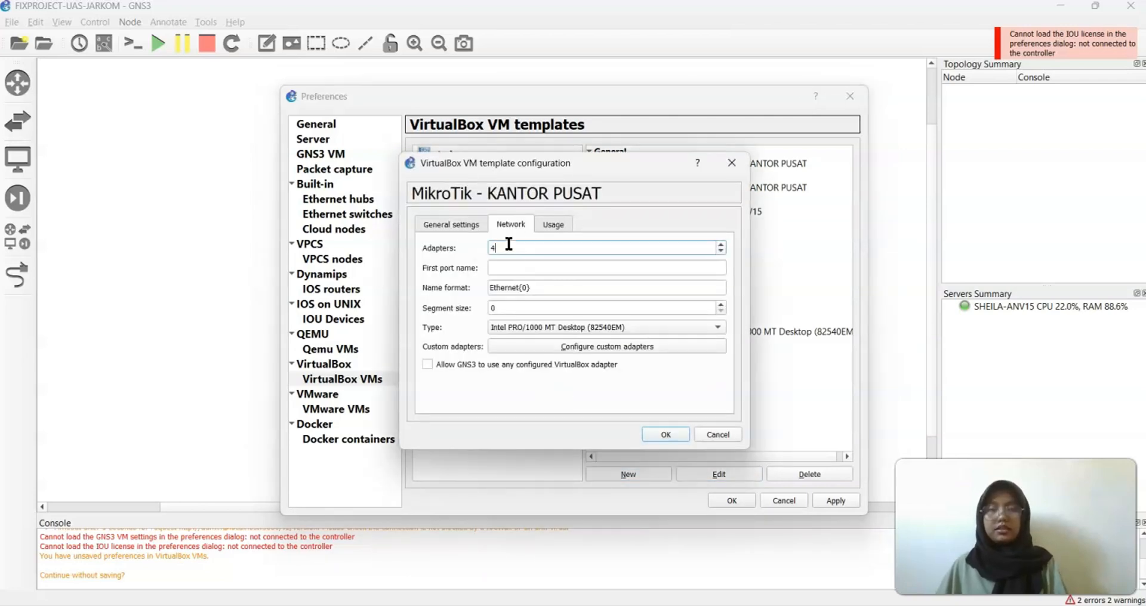
left_click(656, 437)
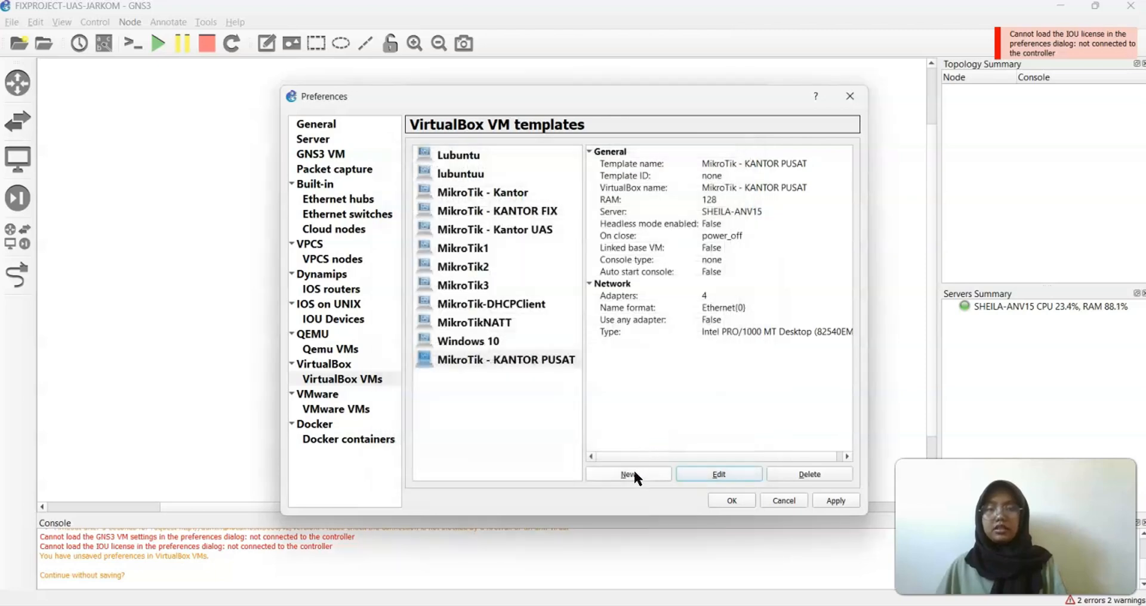
Create a VirtualBox VM template for lubuntuu - Lantai 1
left_click(632, 473)
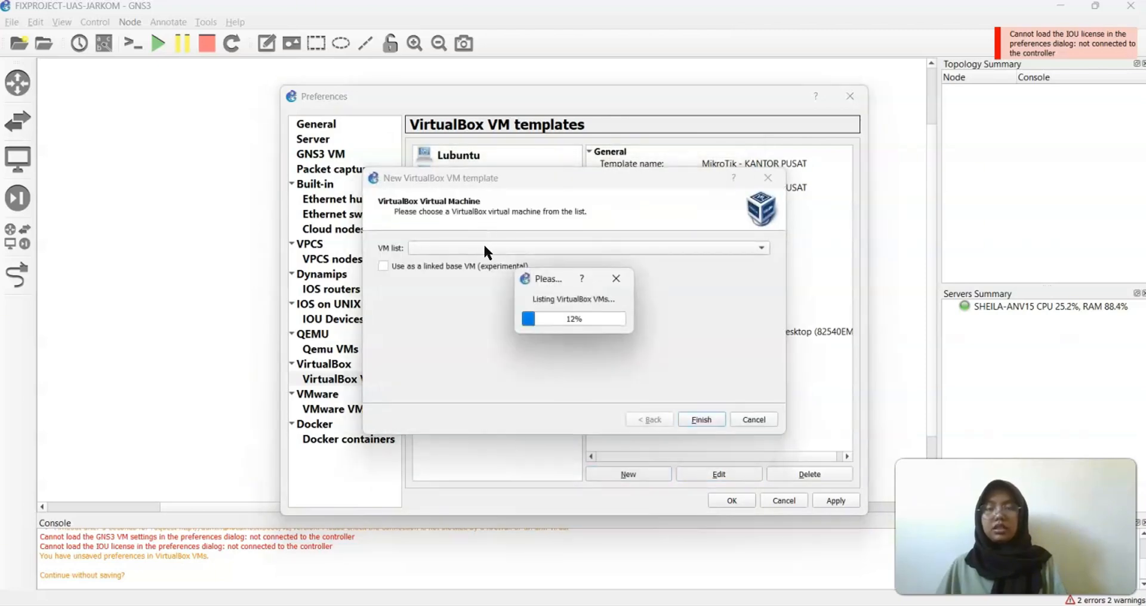
left_click(474, 250)
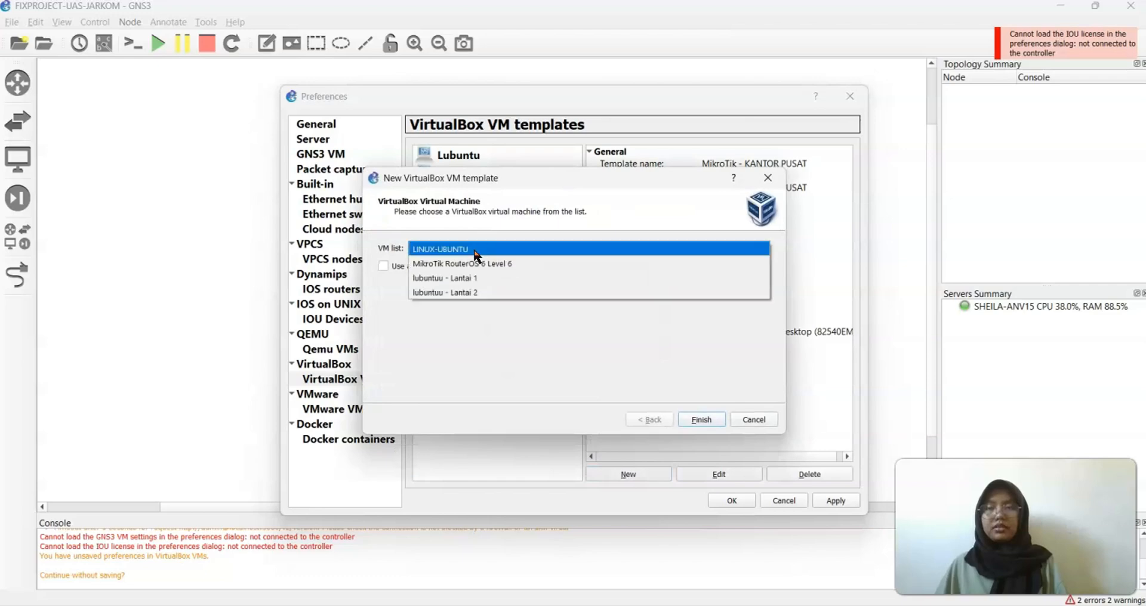
left_click(466, 279)
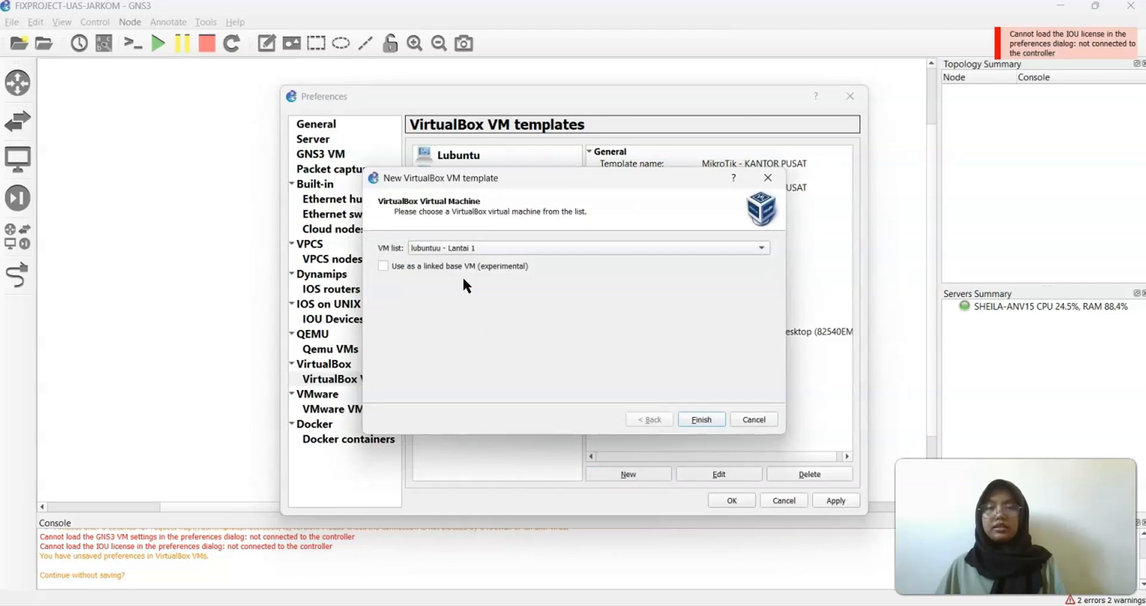
left_click(690, 418)
Create a VirtualBox VM template for lubuntuu - Lantai 2
left_click(644, 470)
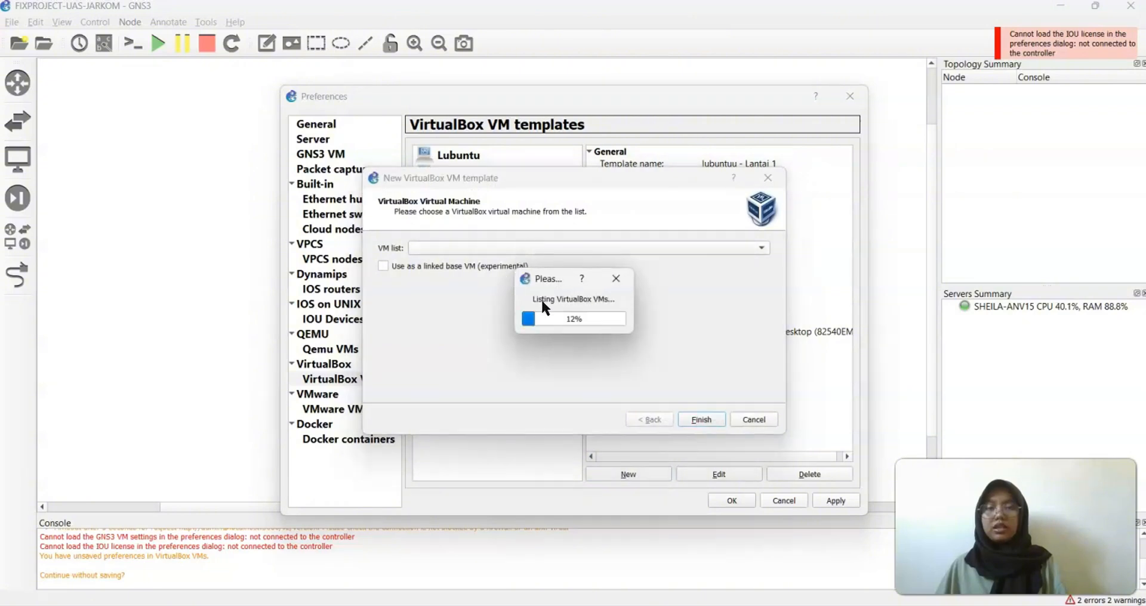
left_click(477, 246)
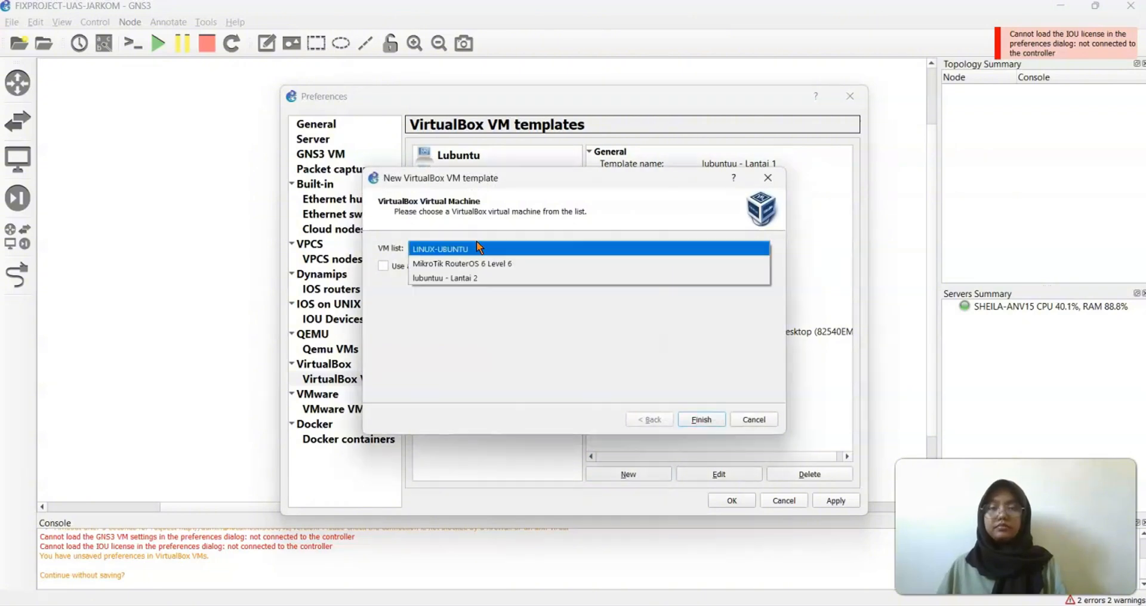
left_click(482, 277)
left_click(698, 414)
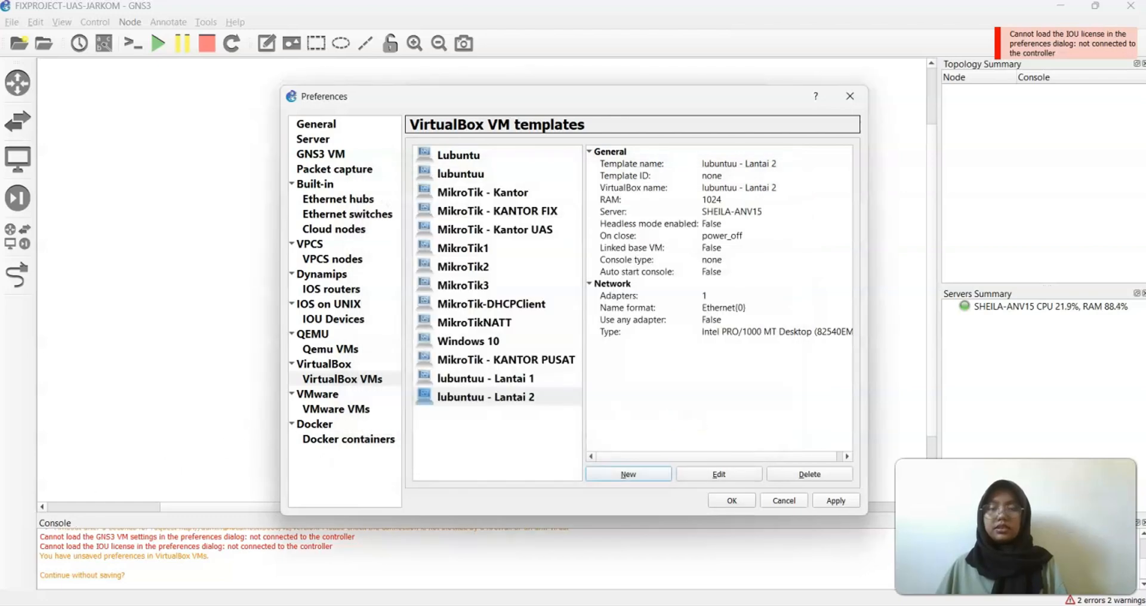
Review the three new templates, then apply and close Preferences
left_click(513, 361)
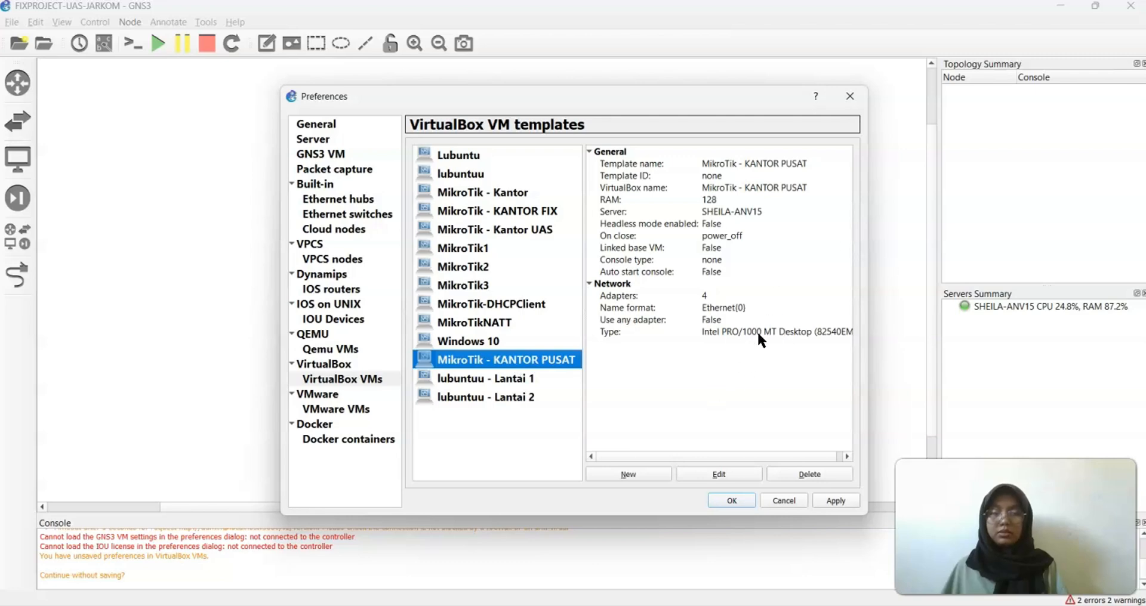
left_click(539, 382)
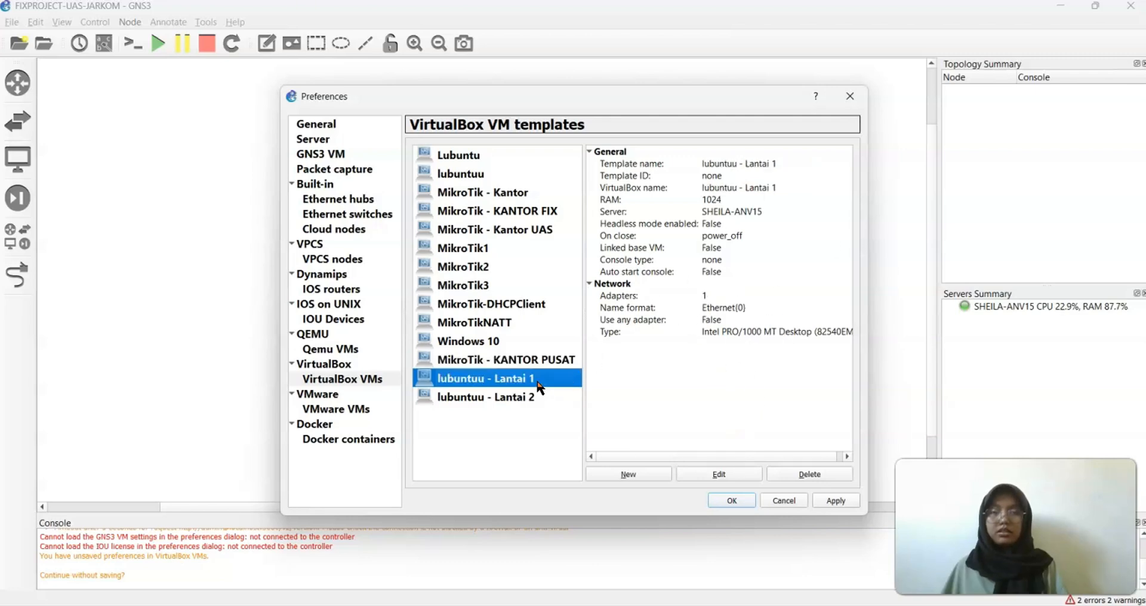
left_click(501, 398)
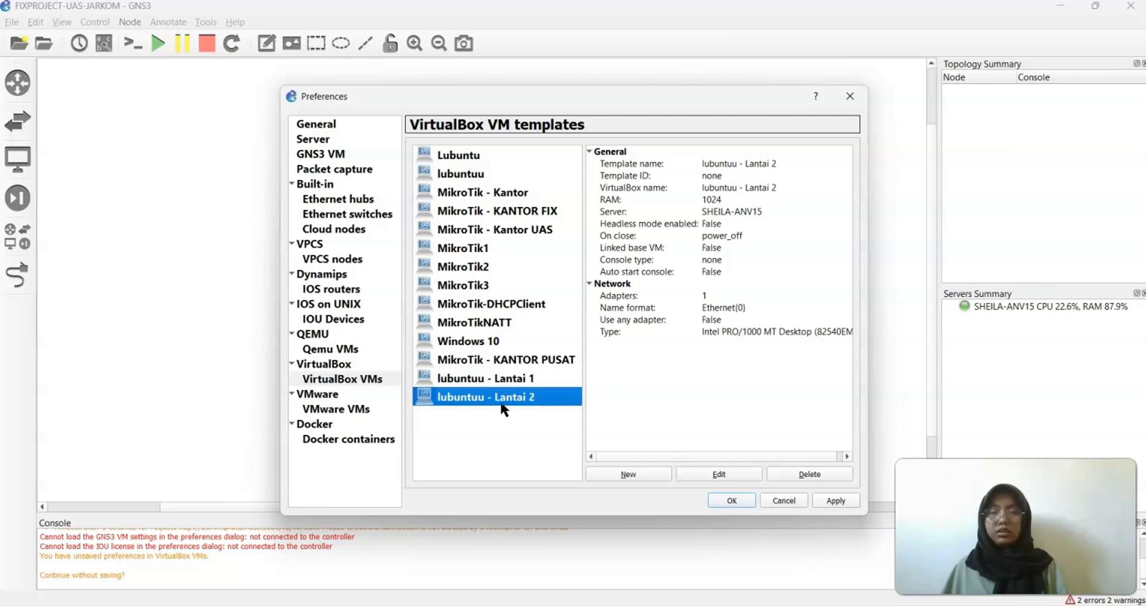
left_click(830, 502)
left_click(737, 500)
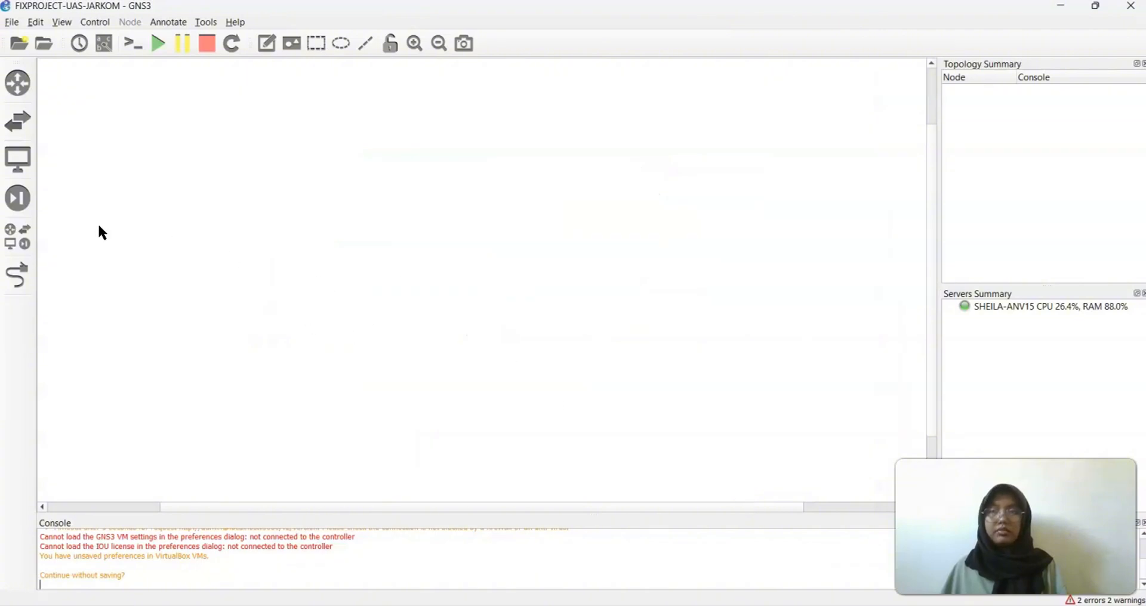
Place the MikroTik - KANTOR PUSAT router and two Ethernet switches on the canvas
left_click(15, 251)
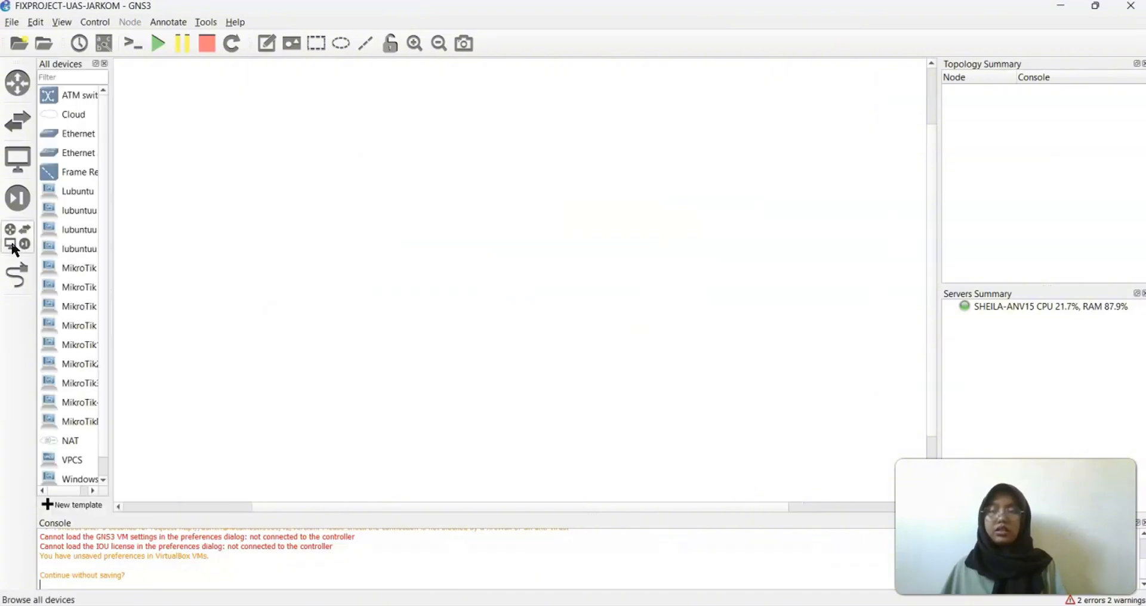
left_click_drag(112, 238, 173, 246)
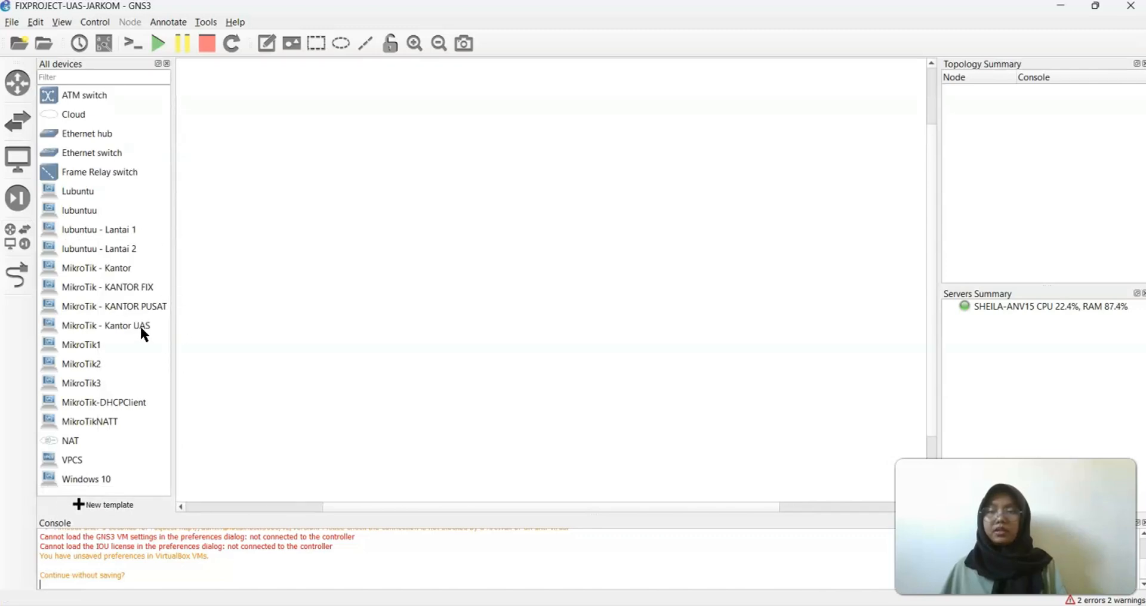
left_click_drag(133, 307, 522, 296)
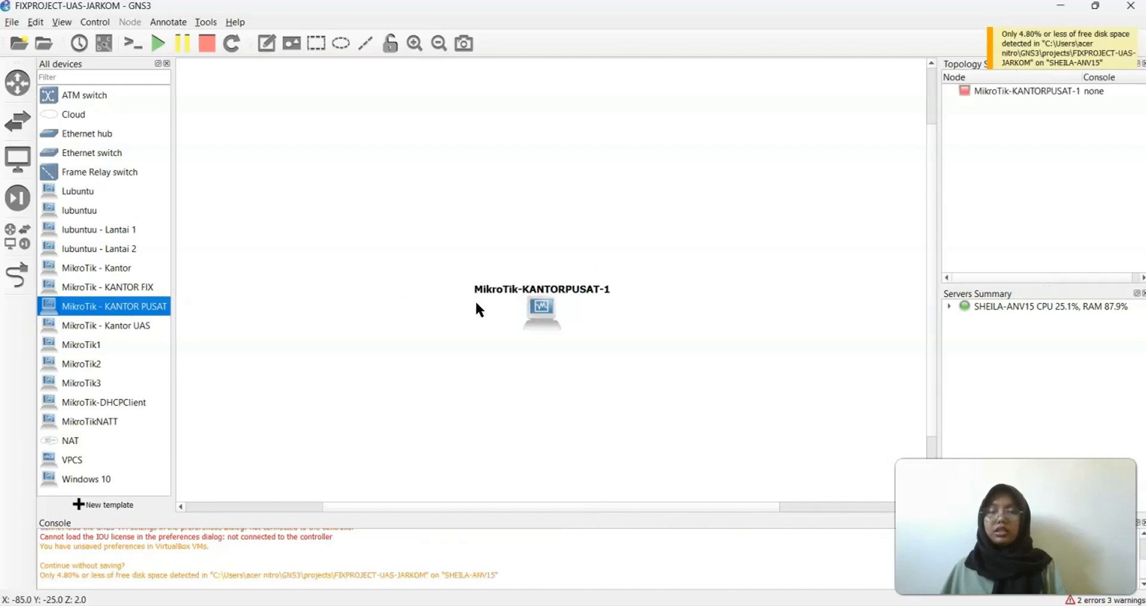
left_click(95, 149)
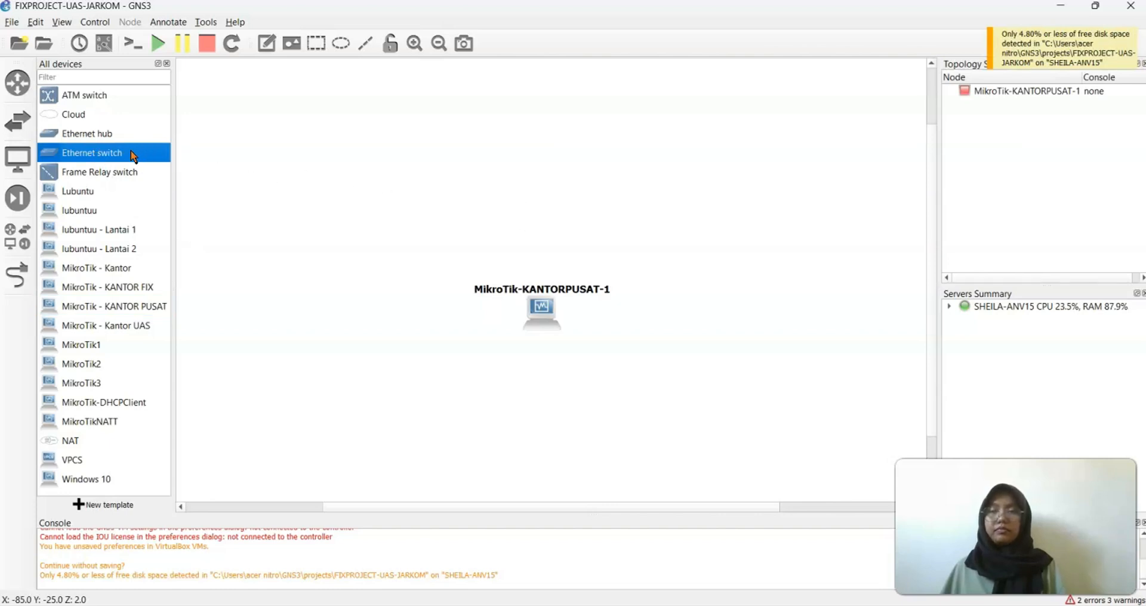
left_click_drag(123, 149, 554, 406)
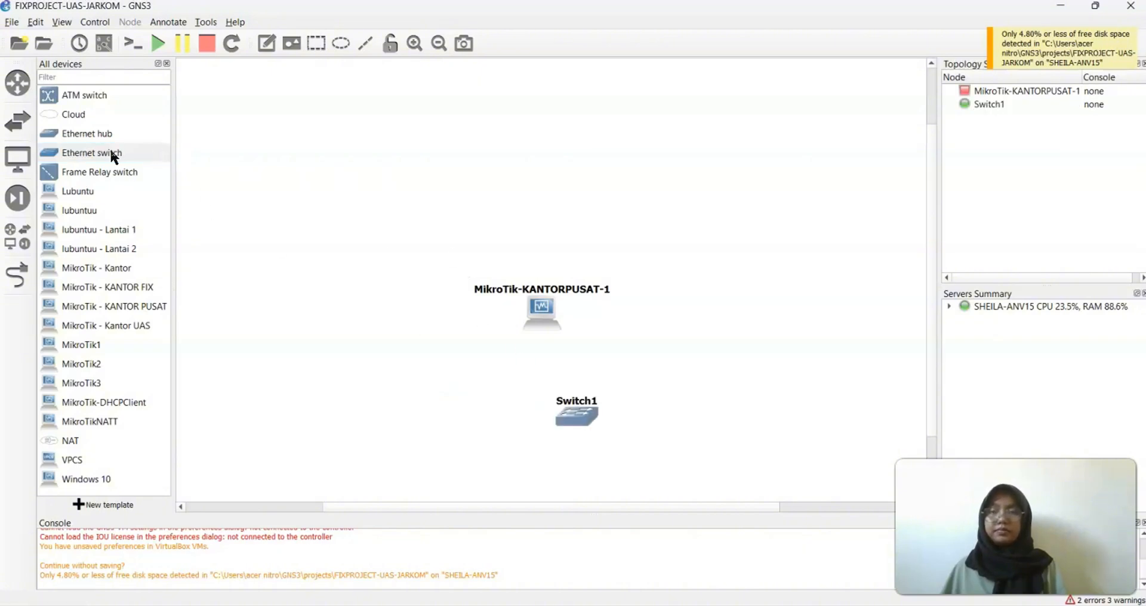
left_click_drag(111, 152, 584, 212)
Arrange the nodes with Switch2 above and Switch1 directly below the router
left_click_drag(536, 307, 542, 274)
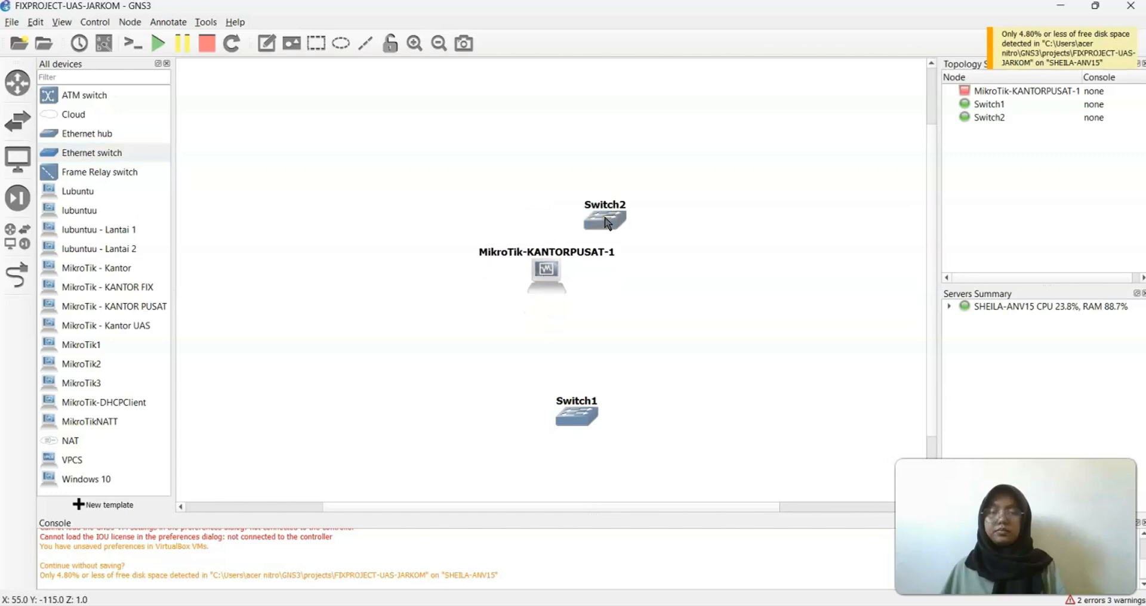
left_click_drag(606, 223, 549, 198)
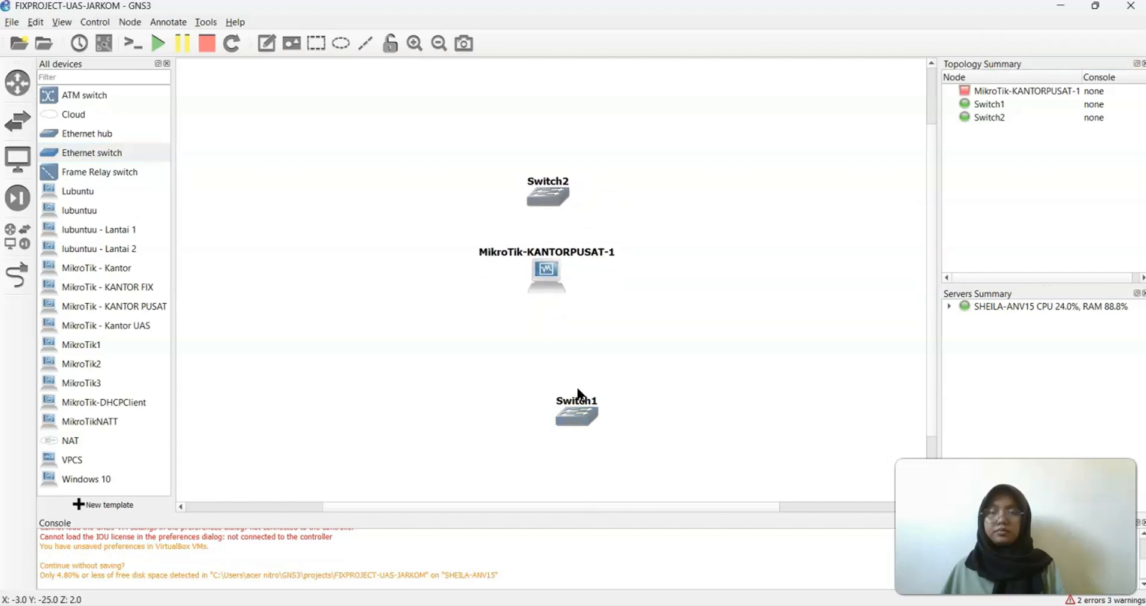
left_click_drag(572, 421, 543, 361)
left_click(338, 338)
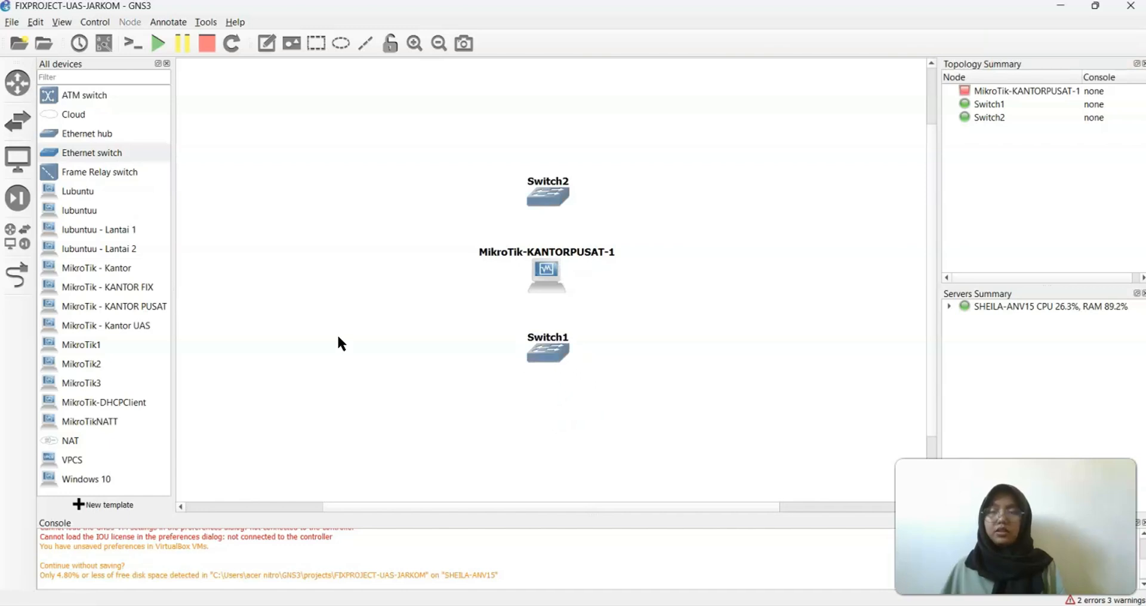
left_click(130, 234)
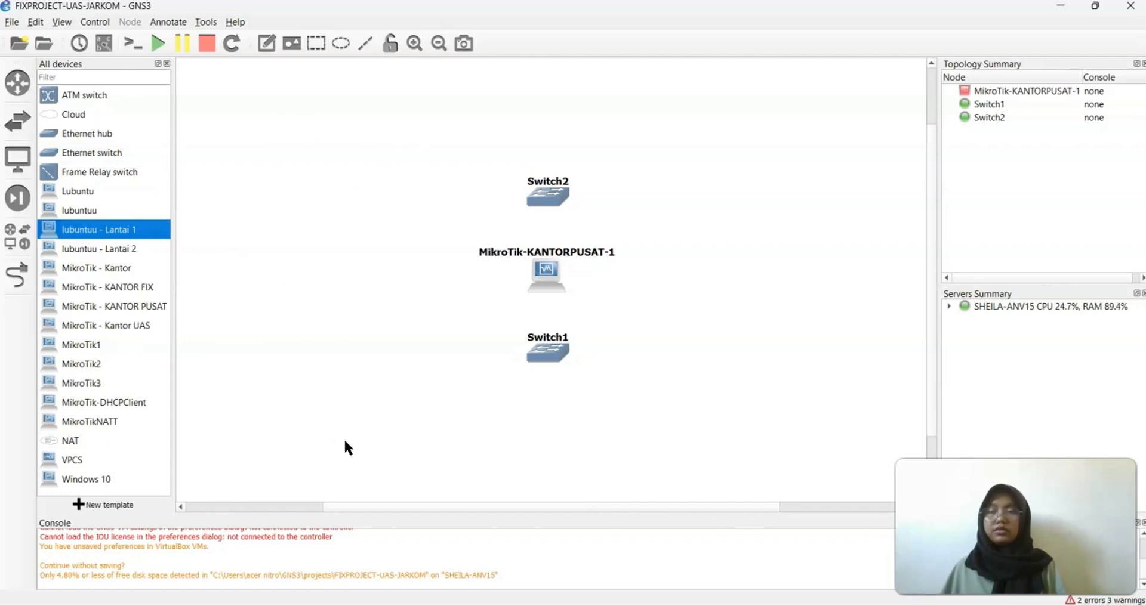
Add the lubuntuu - Lantai 2 host and rename the router node to MikroTik-KANTORPUSAT
left_click(118, 239)
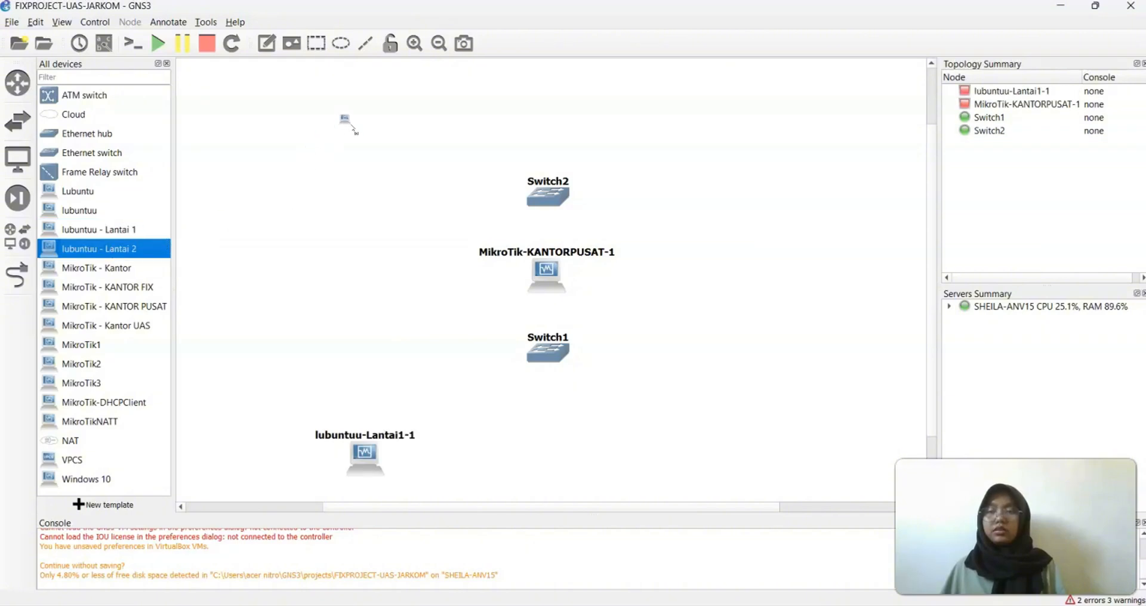
double_click(587, 254)
left_click(622, 310)
key("BackSpace")
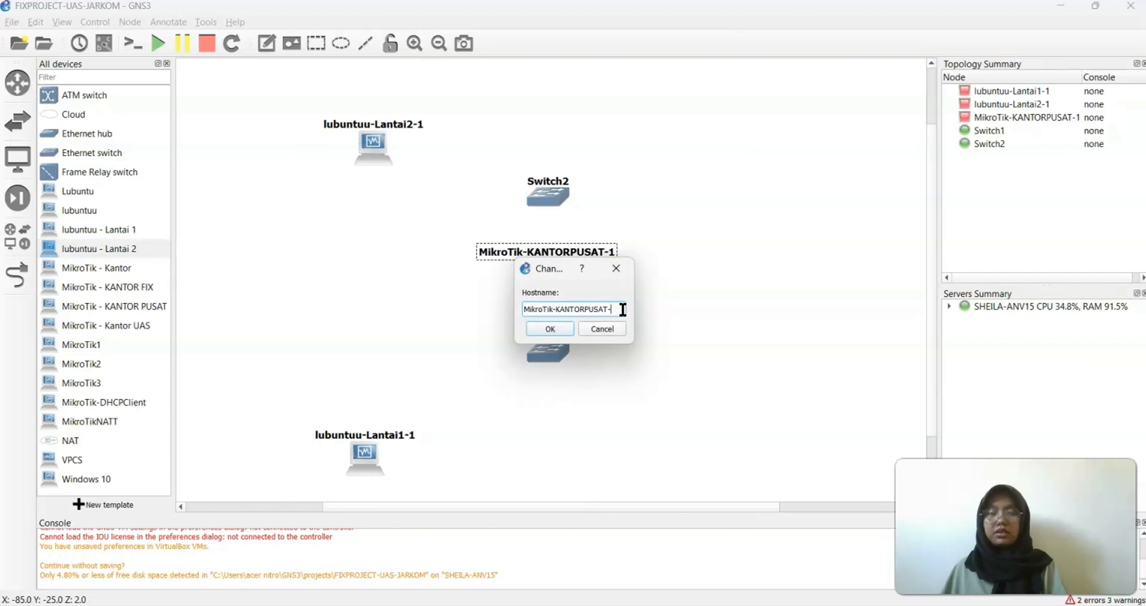
key("Return")
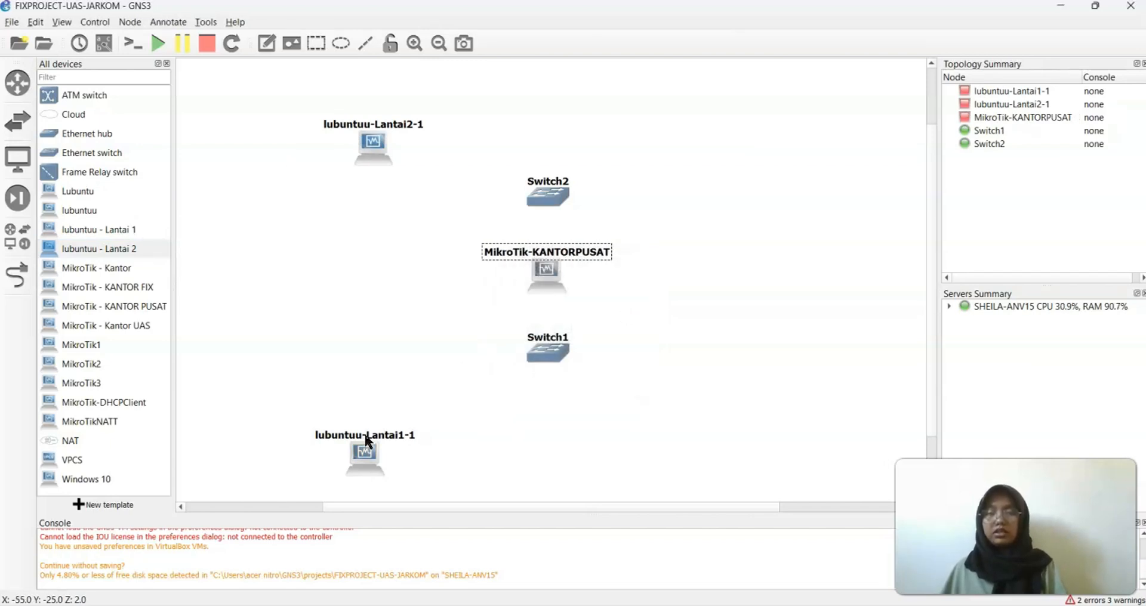
Rename the hosts to lubuntuu-Lantai1 and lubuntuu-Lantai2 and adjust their positions
double_click(367, 440)
left_click(595, 308)
key("BackSpace")
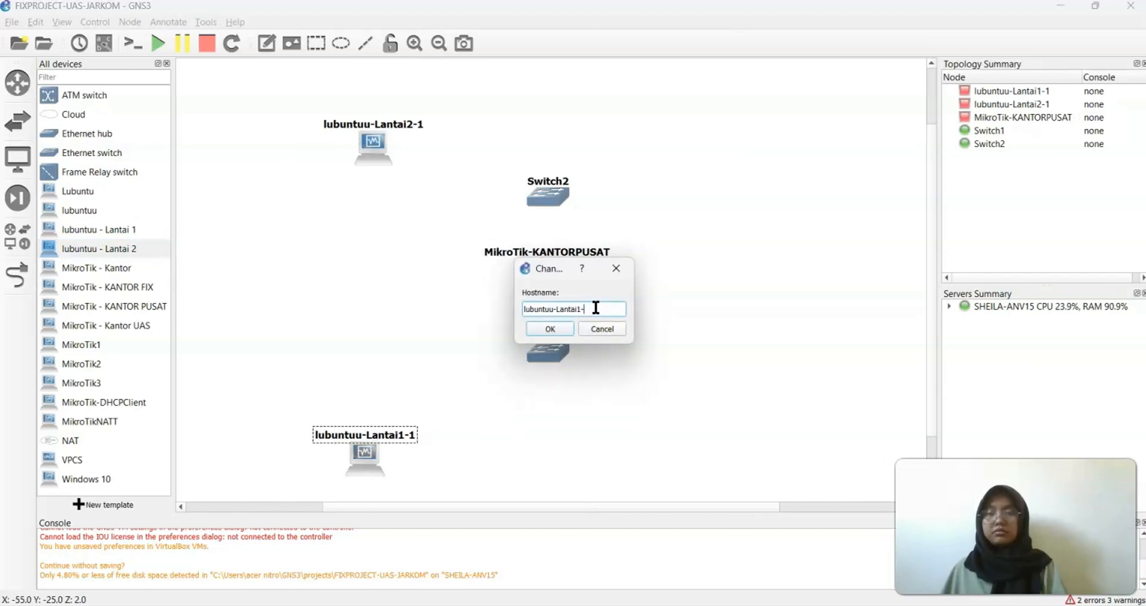
key("Return")
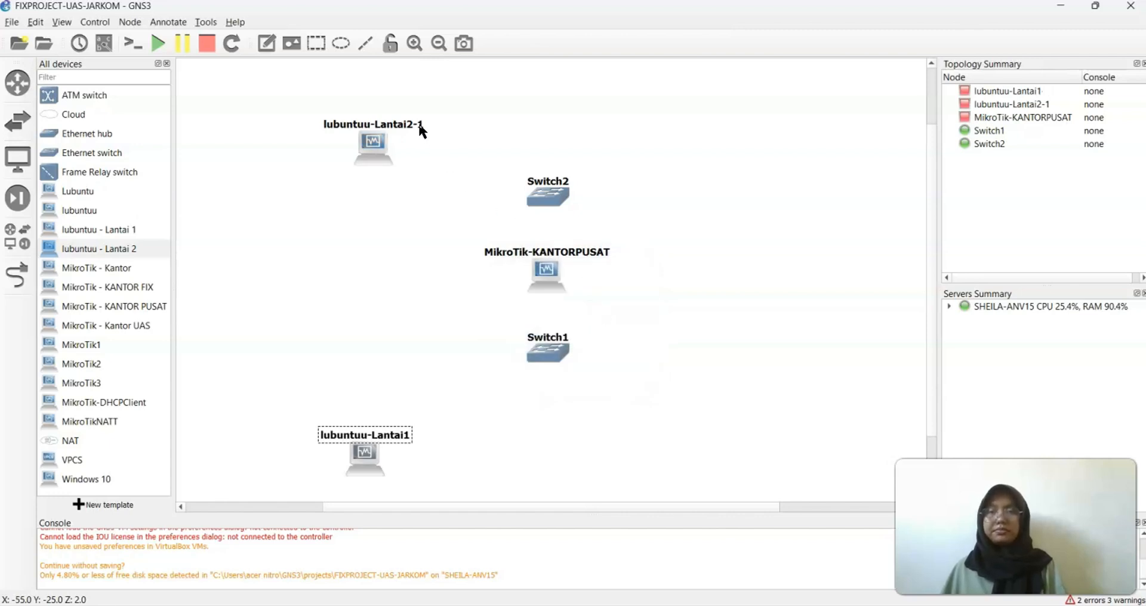
double_click(418, 123)
left_click(605, 309)
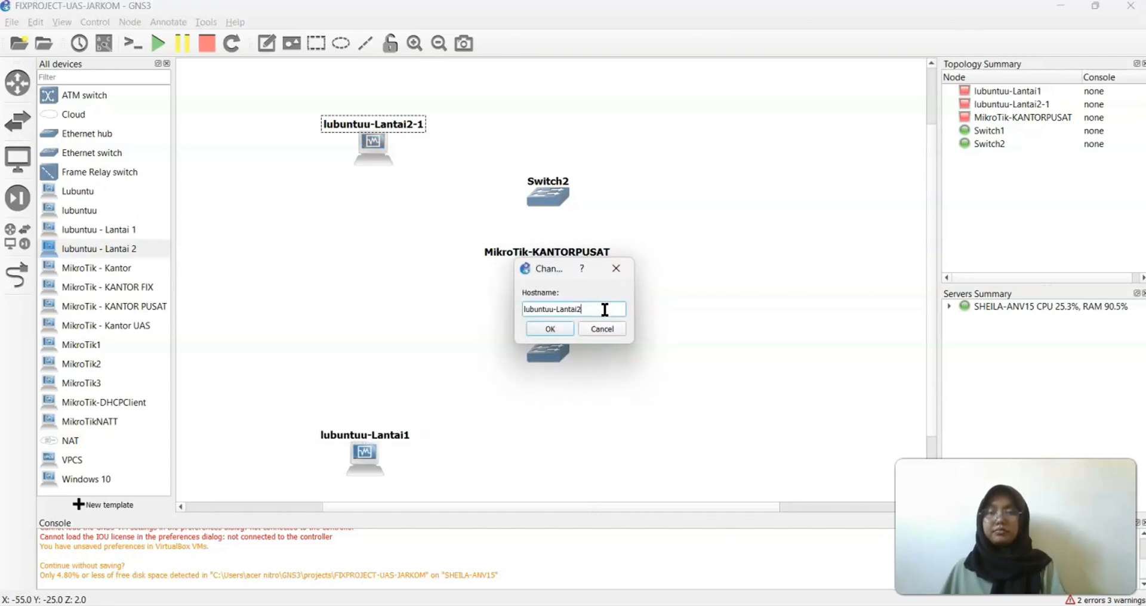
key("Return")
left_click_drag(371, 145, 352, 118)
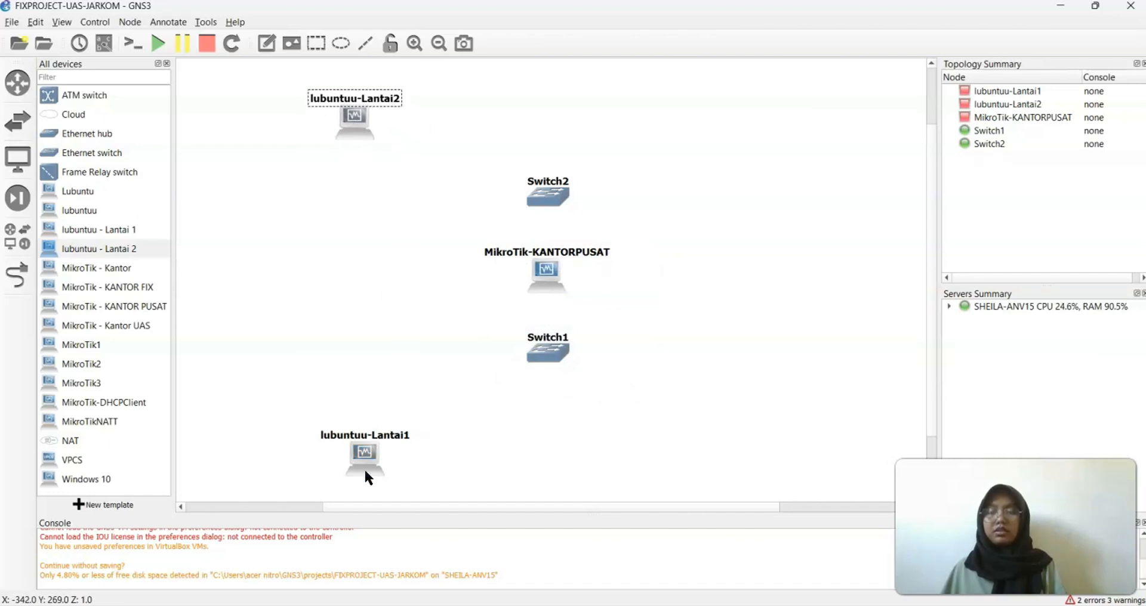
left_click_drag(364, 468, 361, 444)
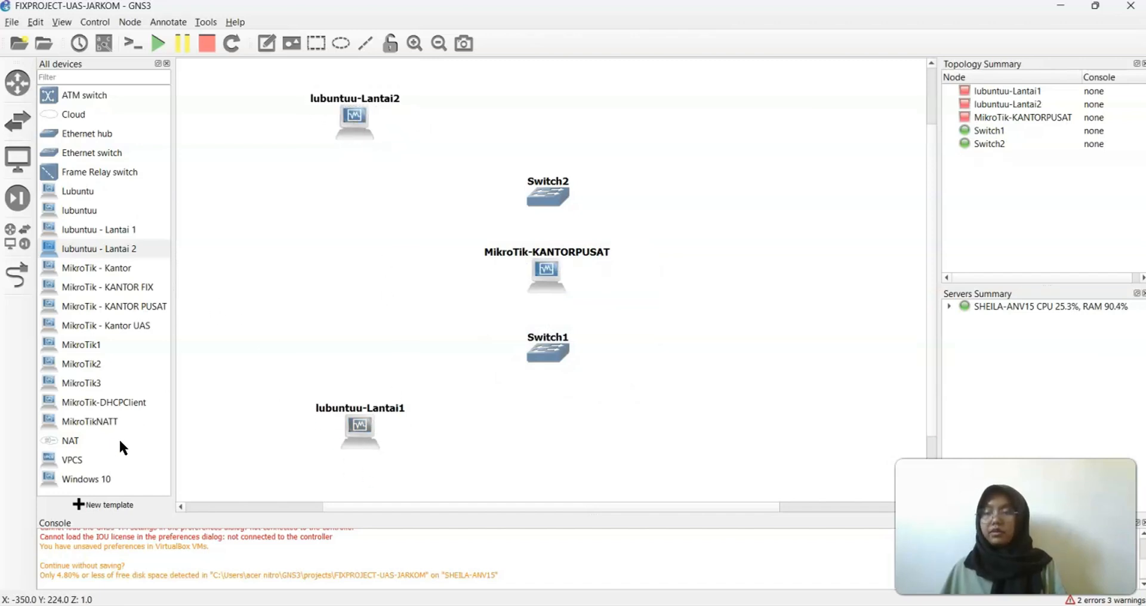
Add VPCS hosts PC1–PC5 along the bottom of the canvas
left_click_drag(67, 461, 518, 442)
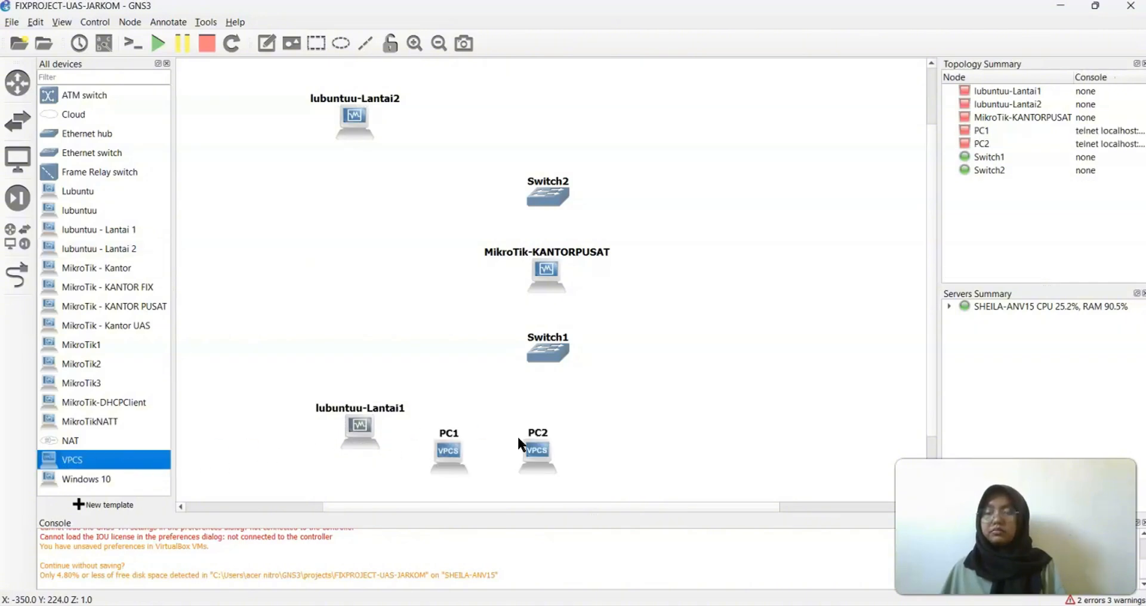
left_click_drag(132, 456, 593, 445)
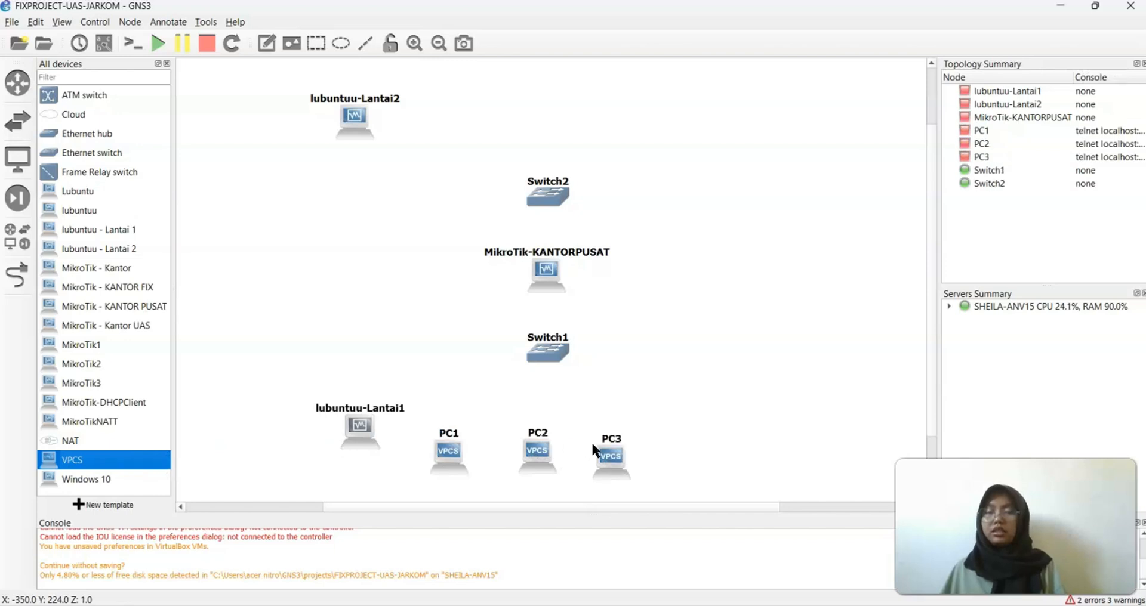
left_click_drag(87, 465, 669, 441)
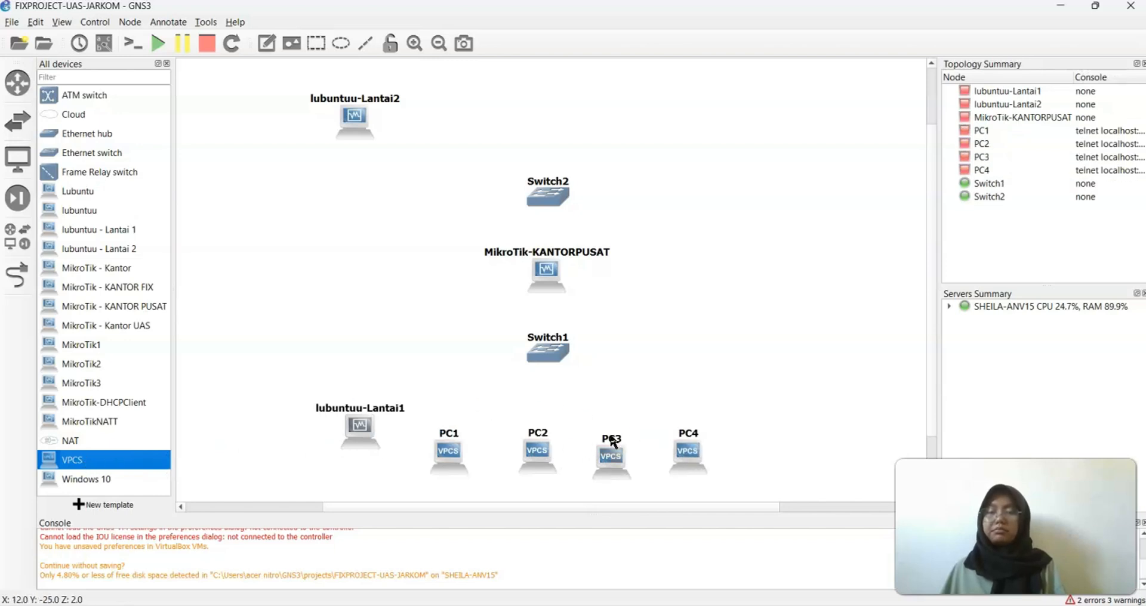
left_click_drag(128, 468, 745, 452)
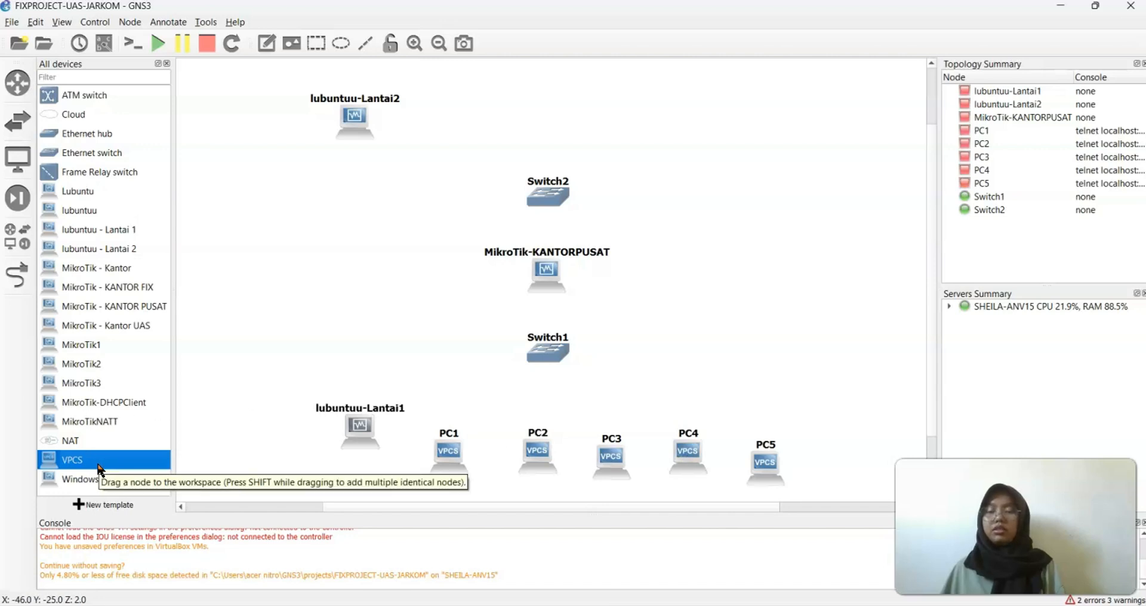
Add VPCS hosts PC6–PC11 near the top floor
left_click_drag(78, 466, 441, 135)
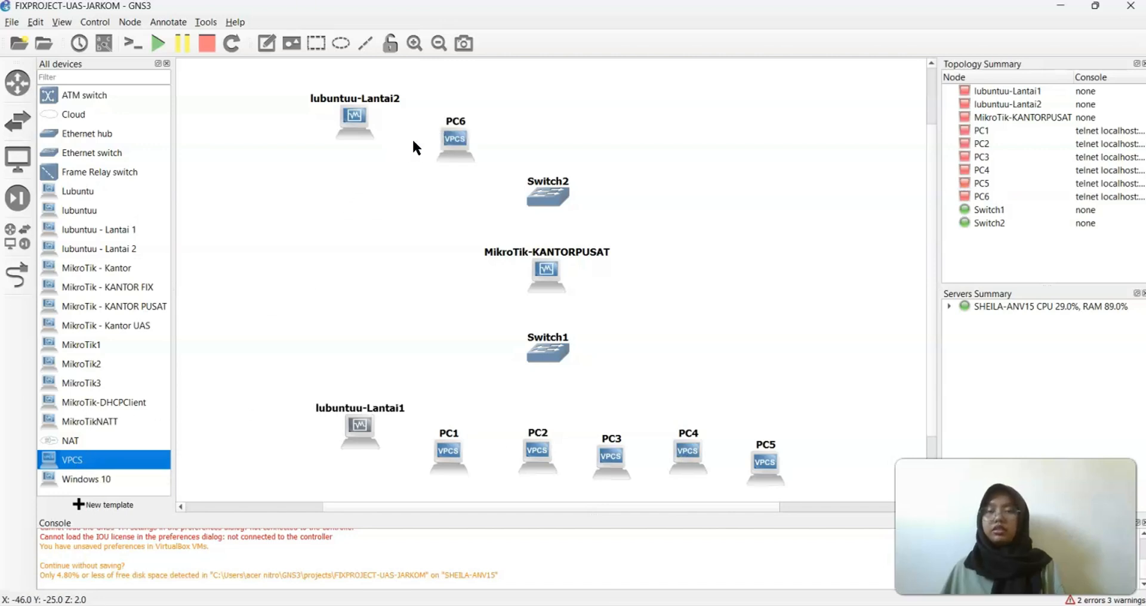
left_click_drag(148, 465, 511, 142)
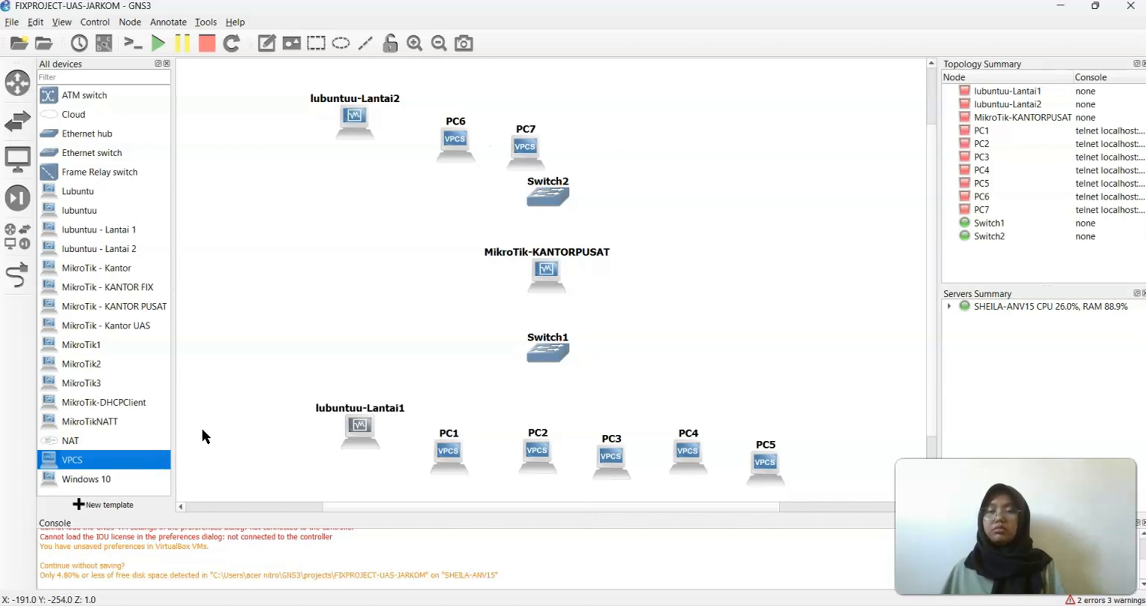
left_click_drag(113, 459, 684, 162)
left_click_drag(119, 461, 777, 152)
left_click_drag(120, 462, 860, 173)
left_click_drag(348, 431, 362, 459)
Align lubuntuu-Lantai1 and PC2–PC5 in the bottom row and shift Switch1, router, Switch2 left
left_click_drag(542, 454, 521, 452)
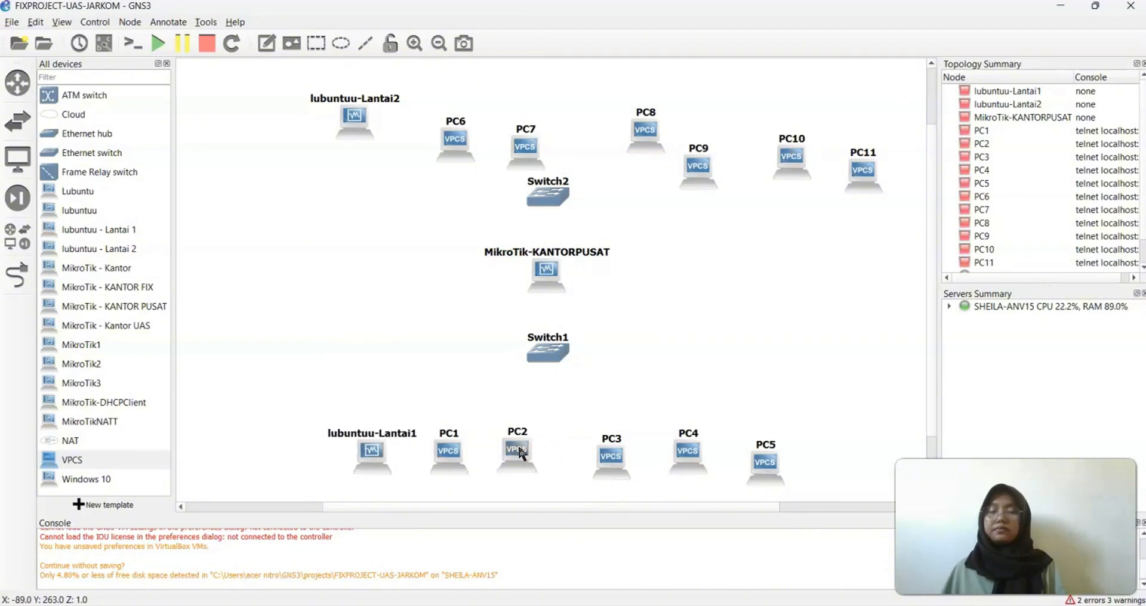
left_click_drag(616, 460, 590, 454)
left_click_drag(686, 453, 649, 450)
left_click_drag(766, 465, 705, 450)
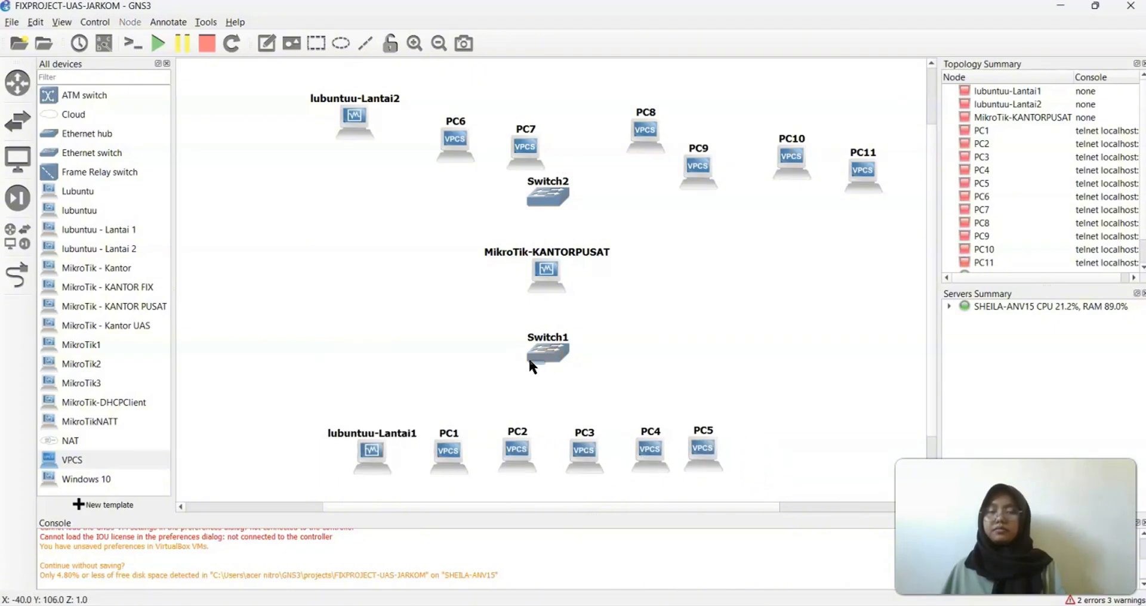
left_click_drag(538, 361, 518, 358)
left_click_drag(546, 272, 526, 266)
left_click_drag(547, 194, 529, 192)
Line up PC6–PC11 in the top row and place Switch2 just above MikroTik-KANTORPUSAT
left_click_drag(459, 148, 433, 121)
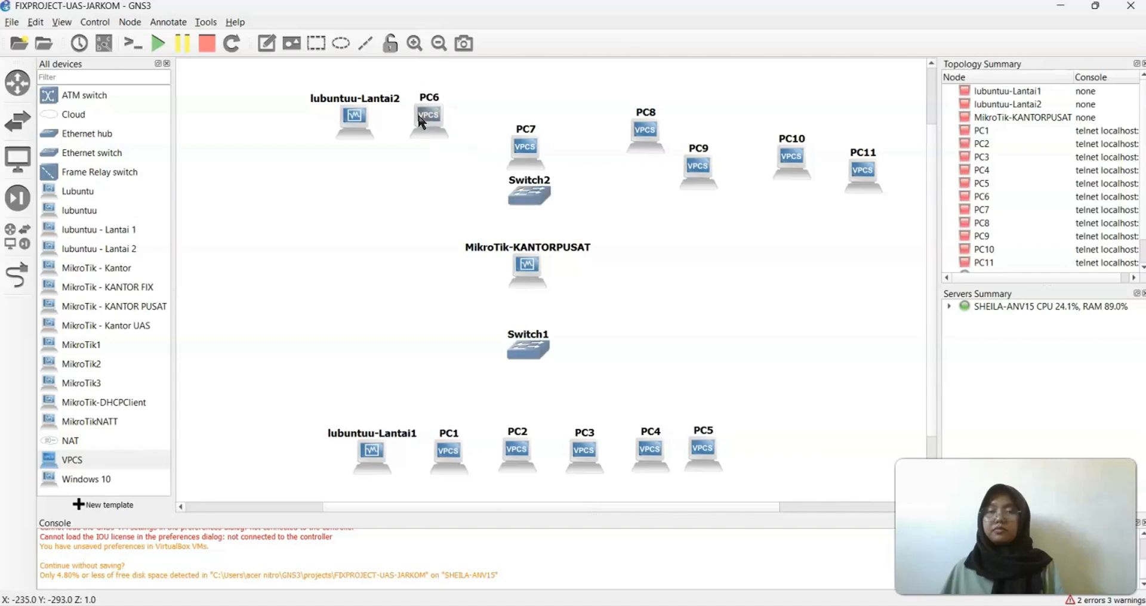
left_click_drag(519, 151, 473, 118)
left_click_drag(643, 136, 532, 118)
left_click_drag(710, 181, 598, 80)
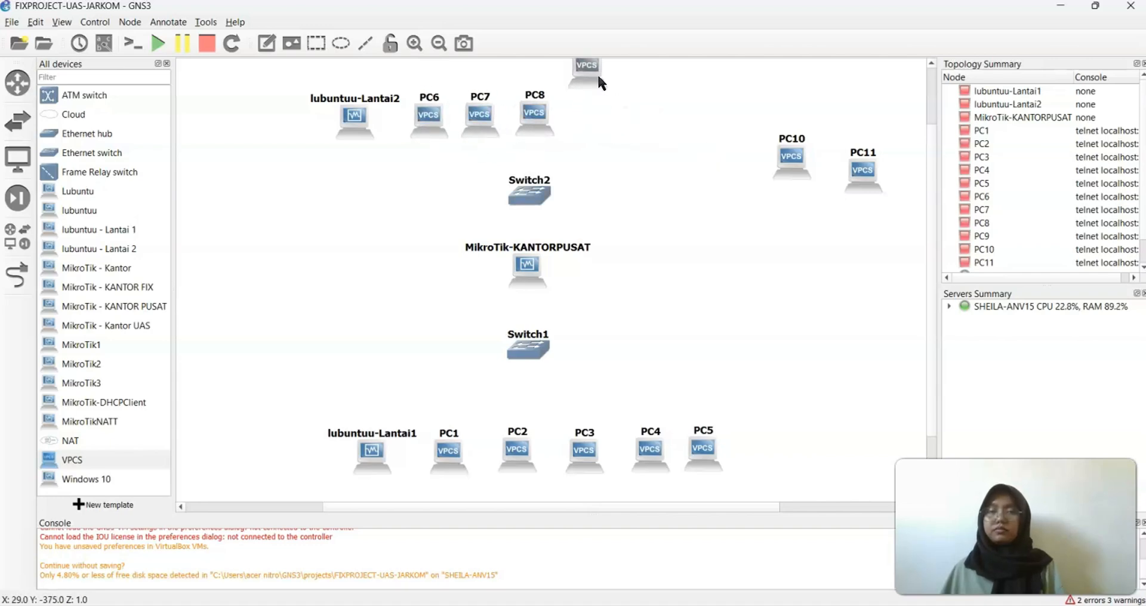
left_click_drag(791, 158, 640, 116)
left_click_drag(863, 170, 684, 114)
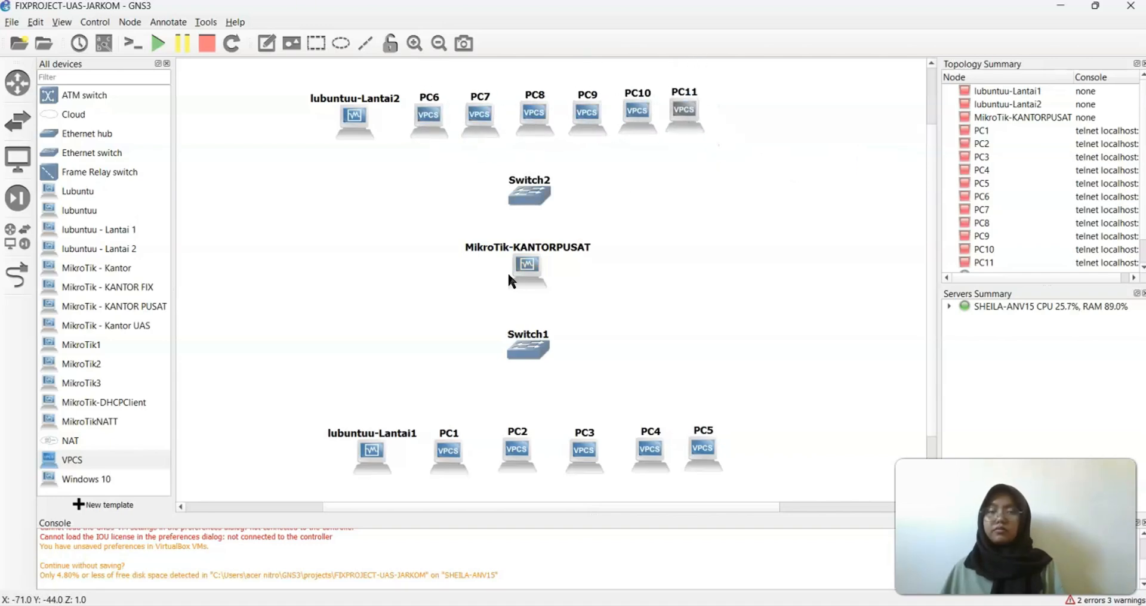
left_click_drag(515, 271, 515, 283)
left_click_drag(527, 192, 522, 224)
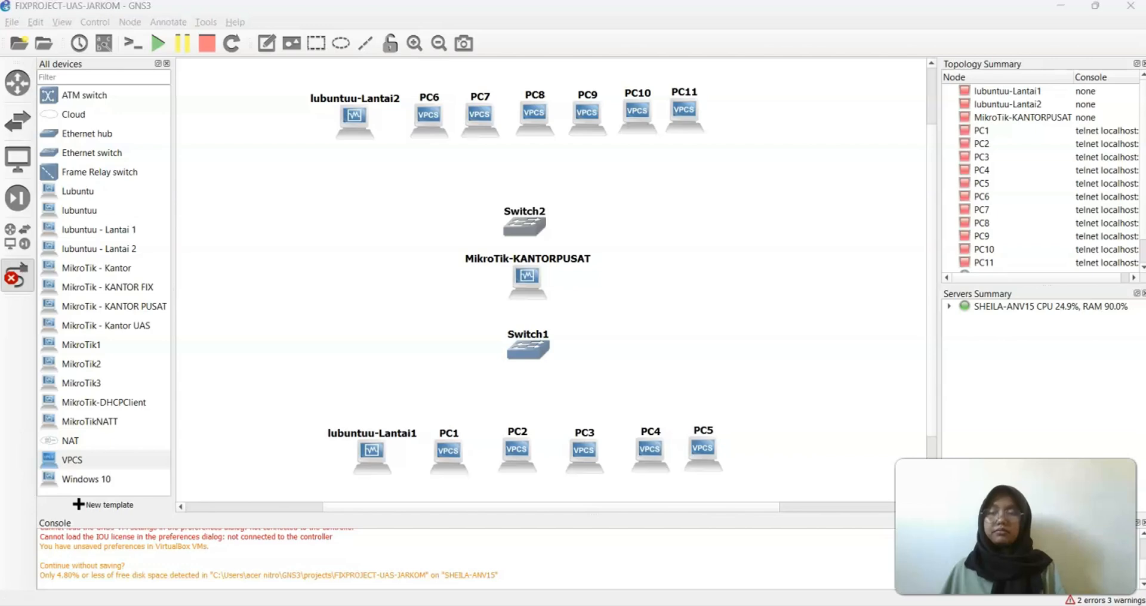
Start cabling from MikroTik-KANTORPUSAT's Ethernet2, a first attempt ending on the router's Ethernet3
left_click(20, 275)
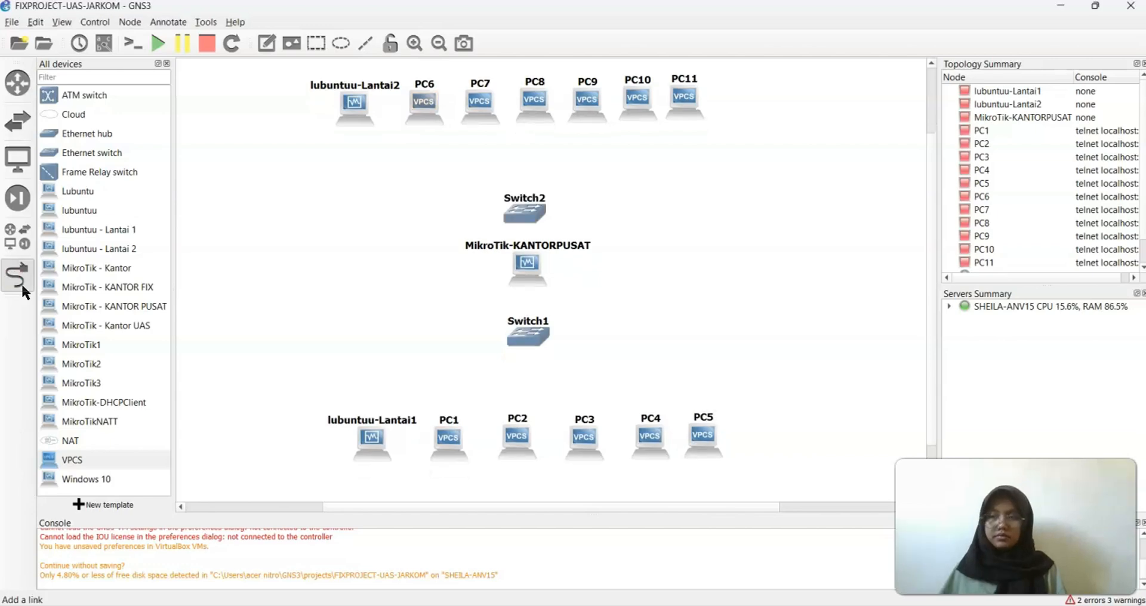
left_click(524, 260)
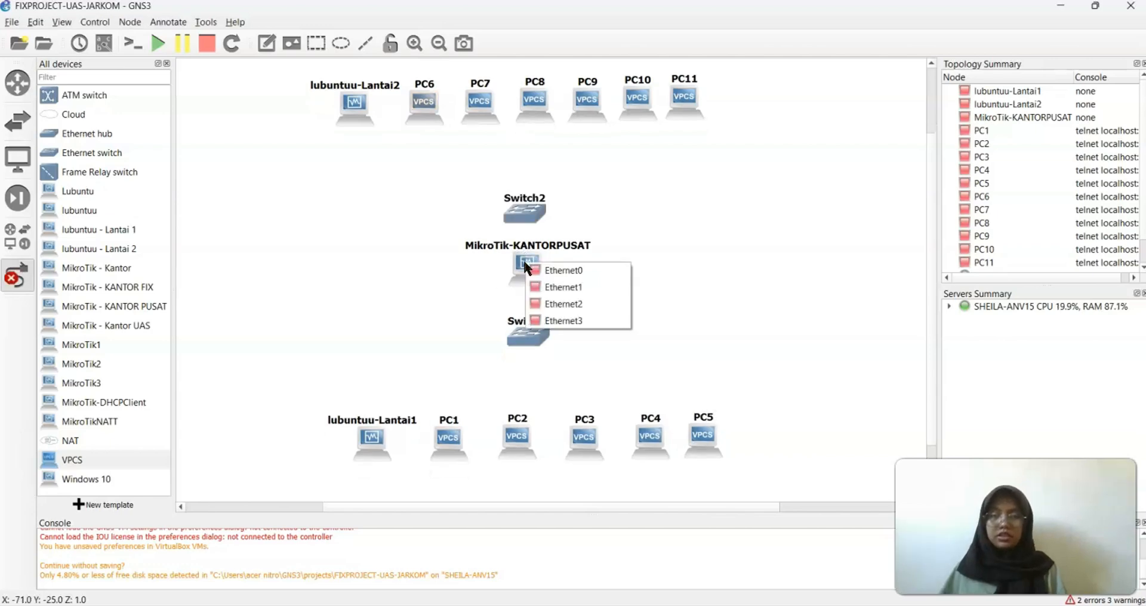
left_click(565, 307)
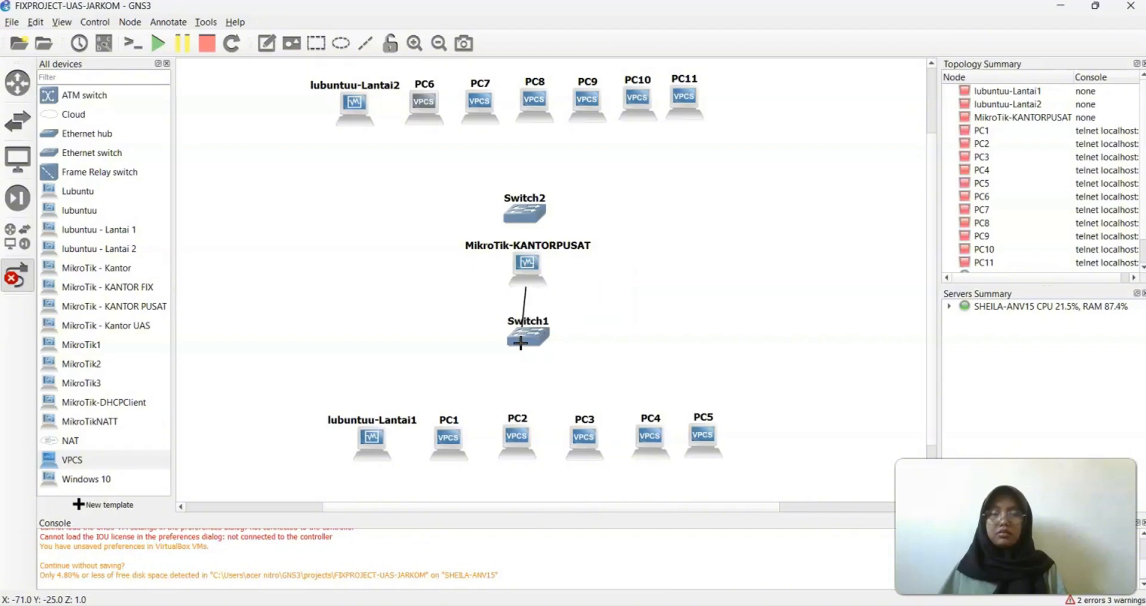
left_click(519, 339)
left_click(520, 258)
left_click(560, 316)
Connect the router's Ethernet2 to Switch1's Ethernet0
left_click(527, 274)
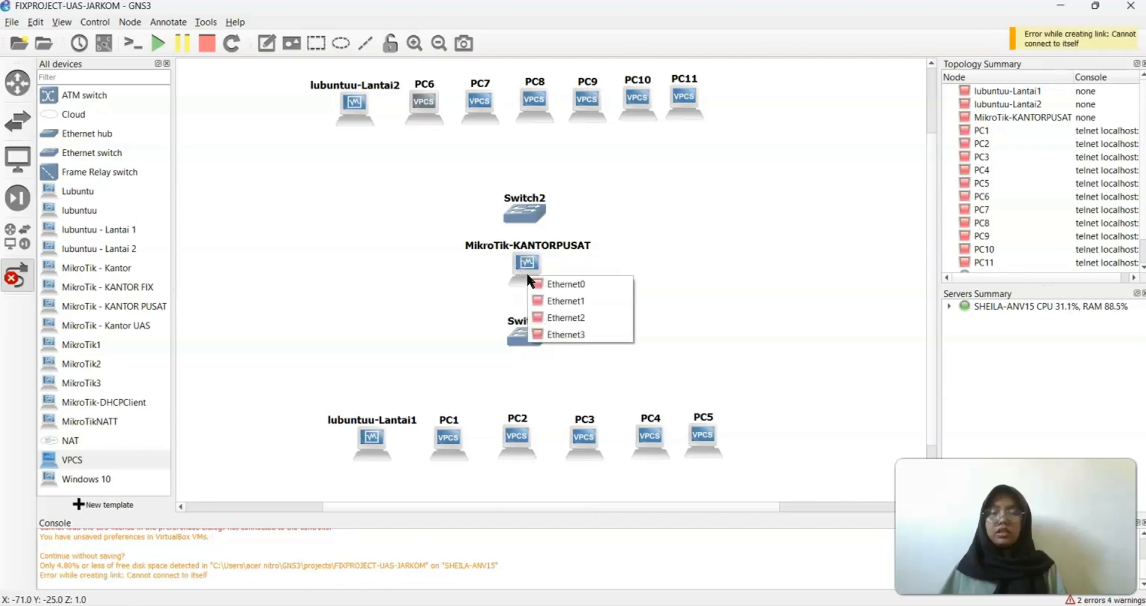
left_click(562, 319)
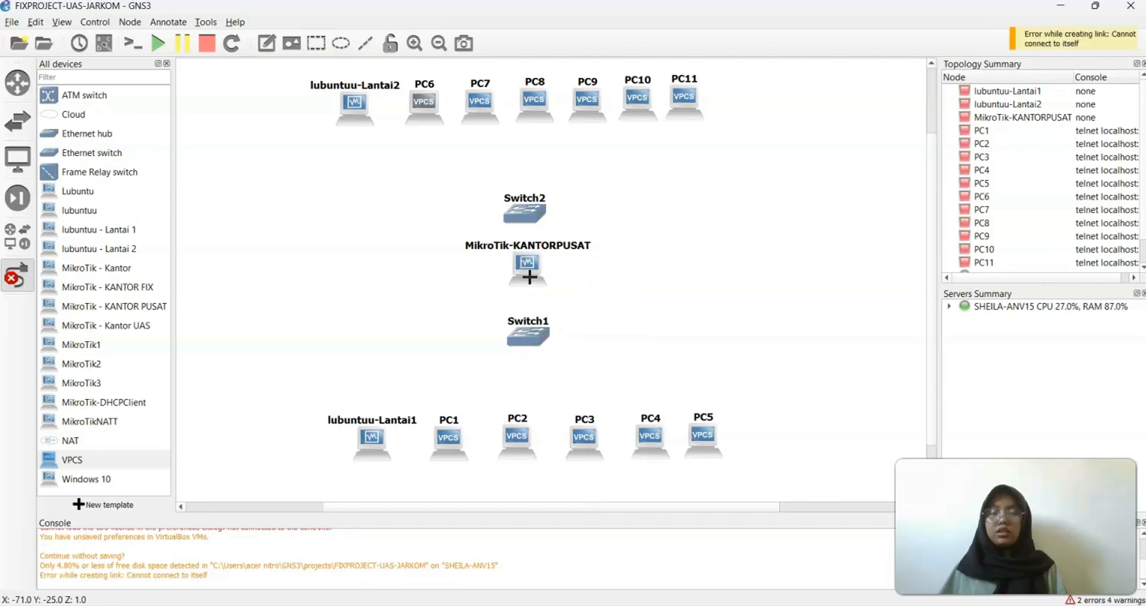
left_click(527, 338)
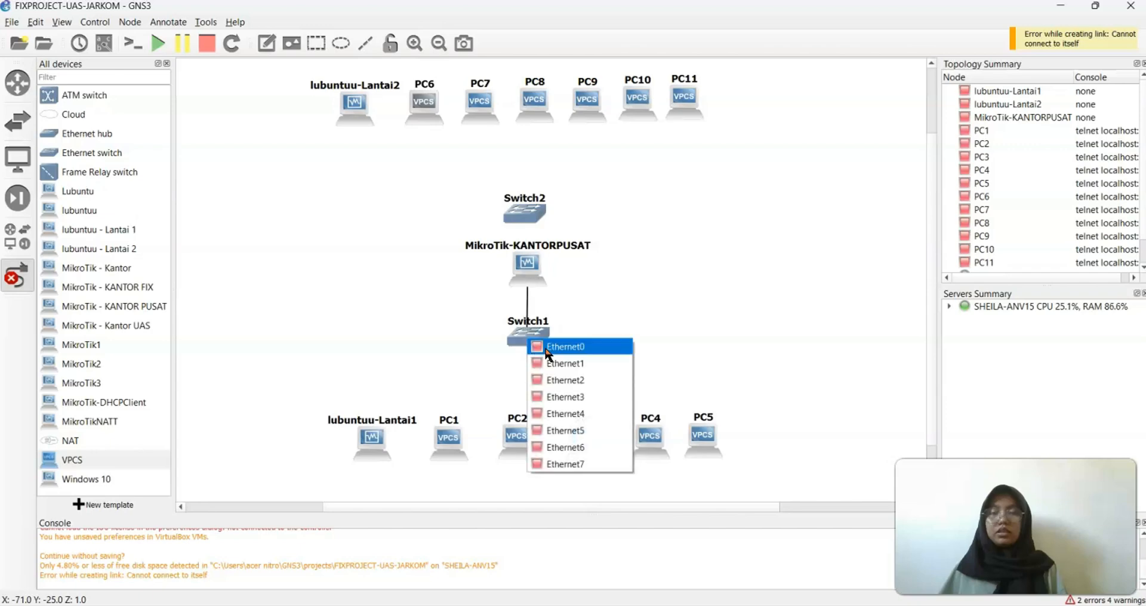
left_click(555, 346)
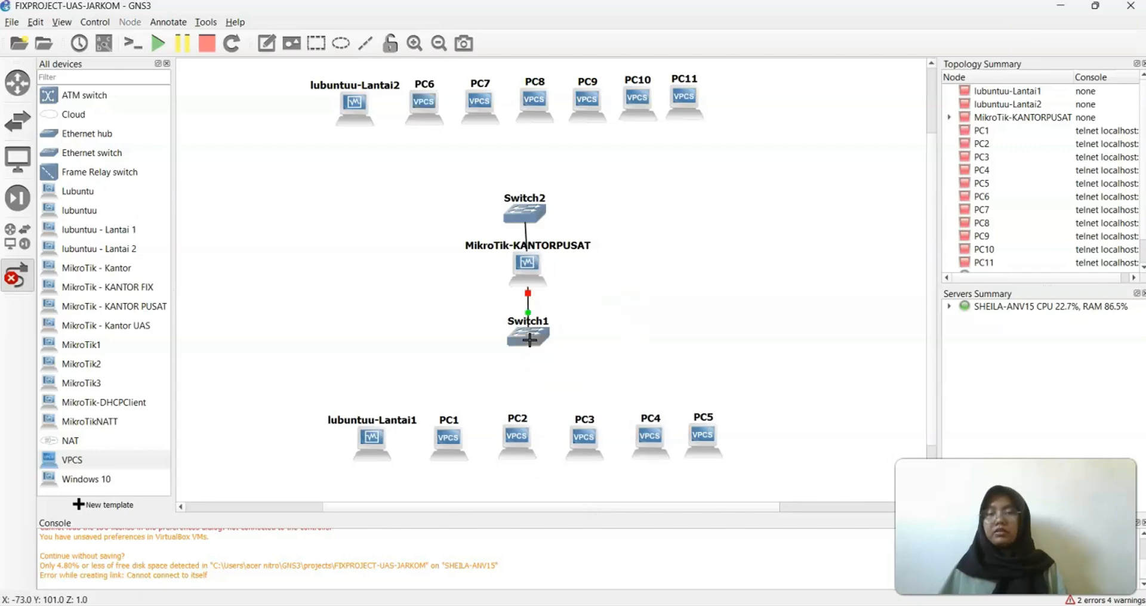
Try linking Switch1's Ethernet1 and Ethernet2 to lubuntuu-Lantai1's Ethernet0, which fails
left_click(529, 339)
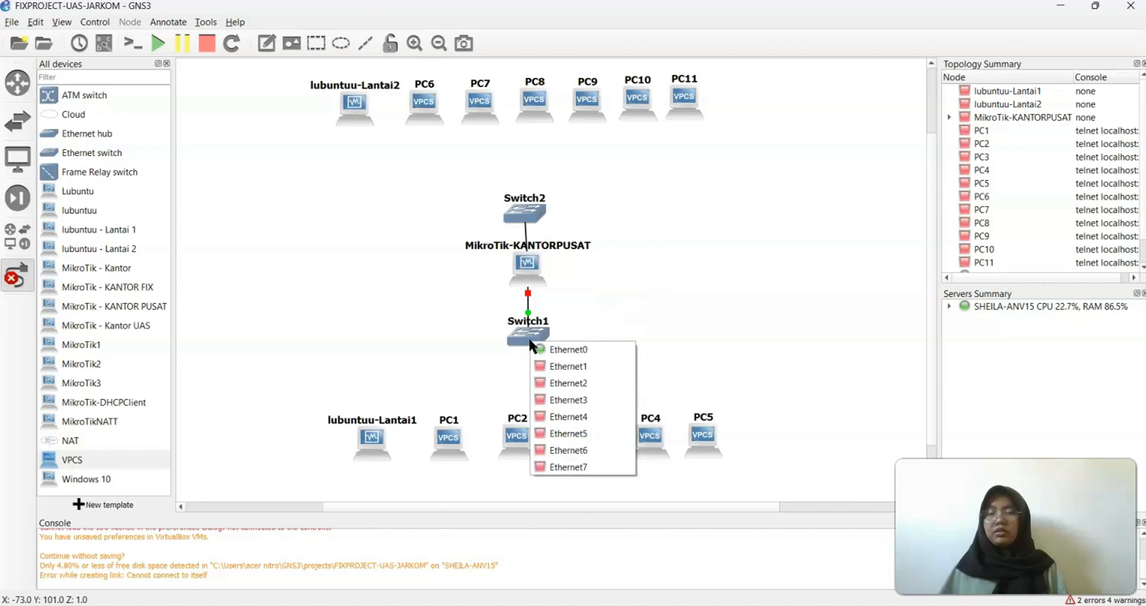
left_click(550, 366)
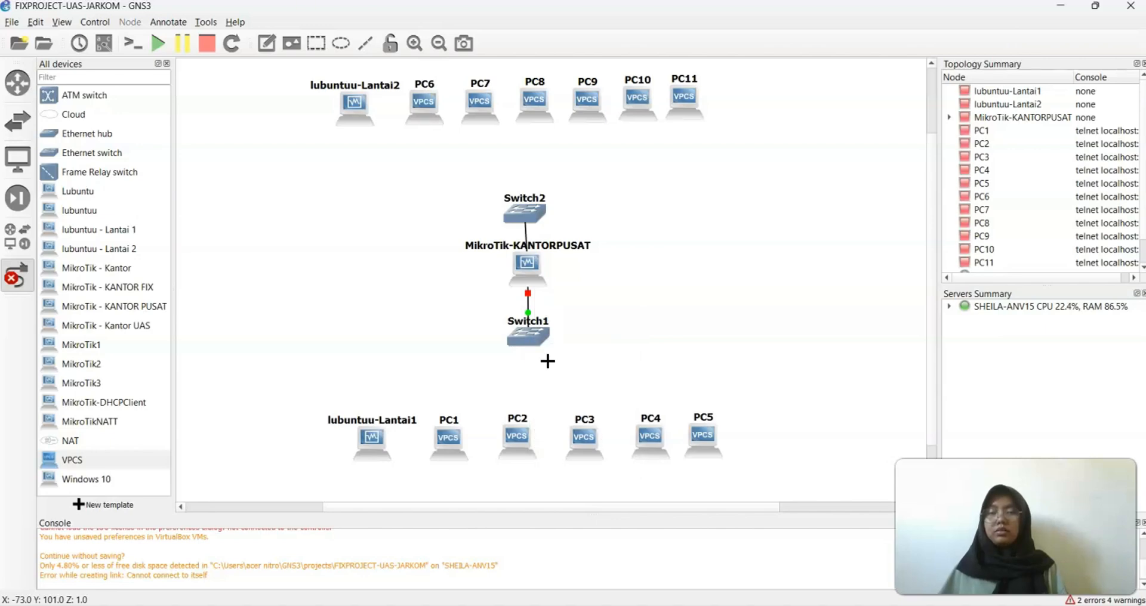
left_click(371, 436)
left_click(393, 449)
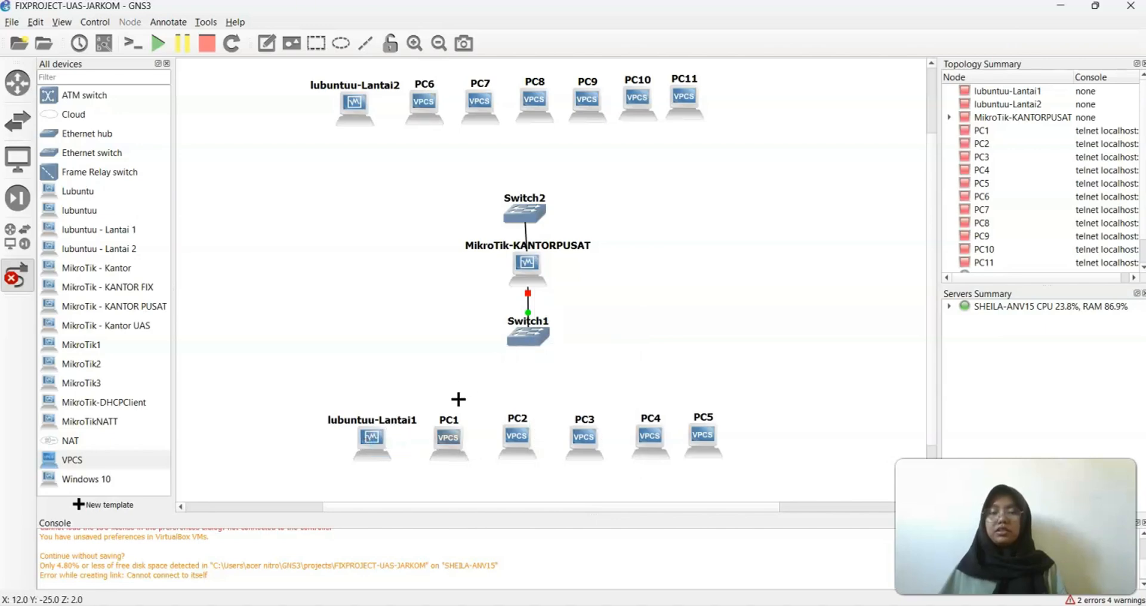
left_click(529, 339)
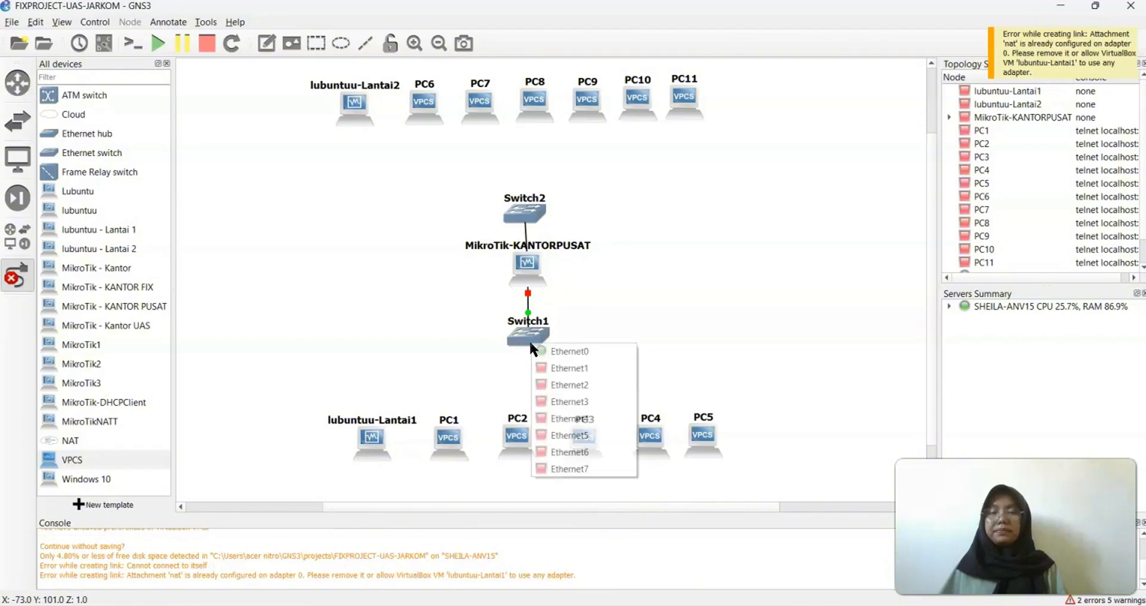
left_click(559, 385)
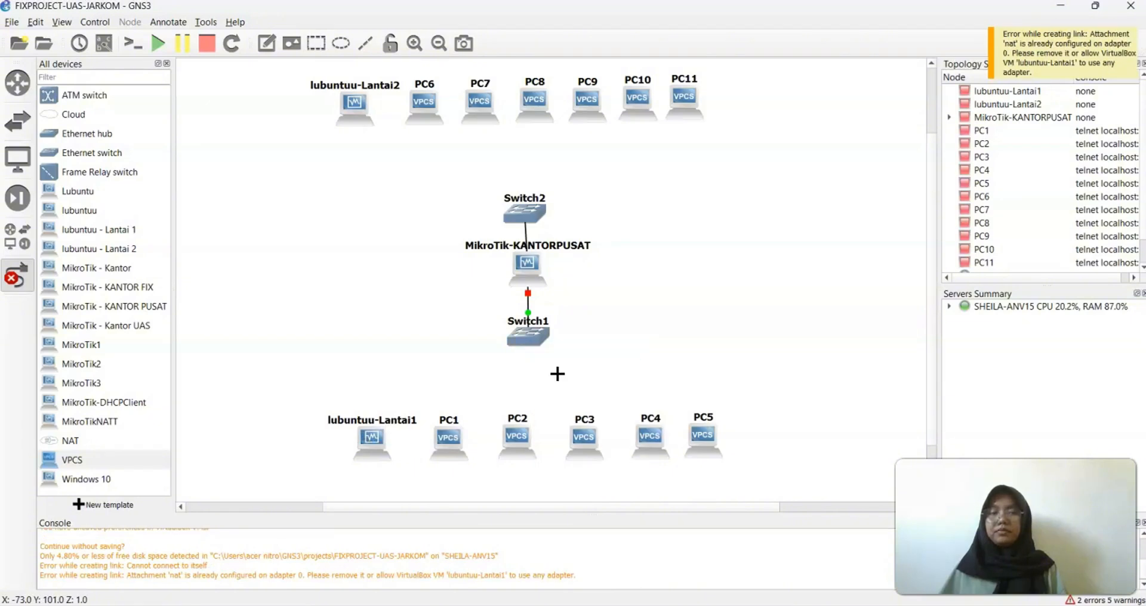
left_click(362, 433)
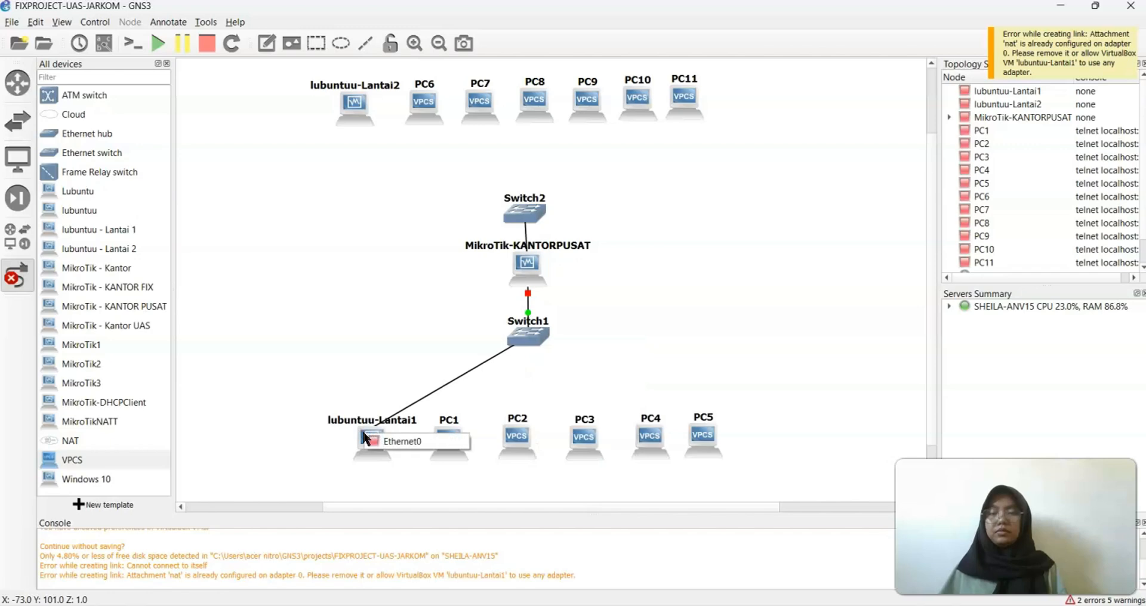
left_click(388, 440)
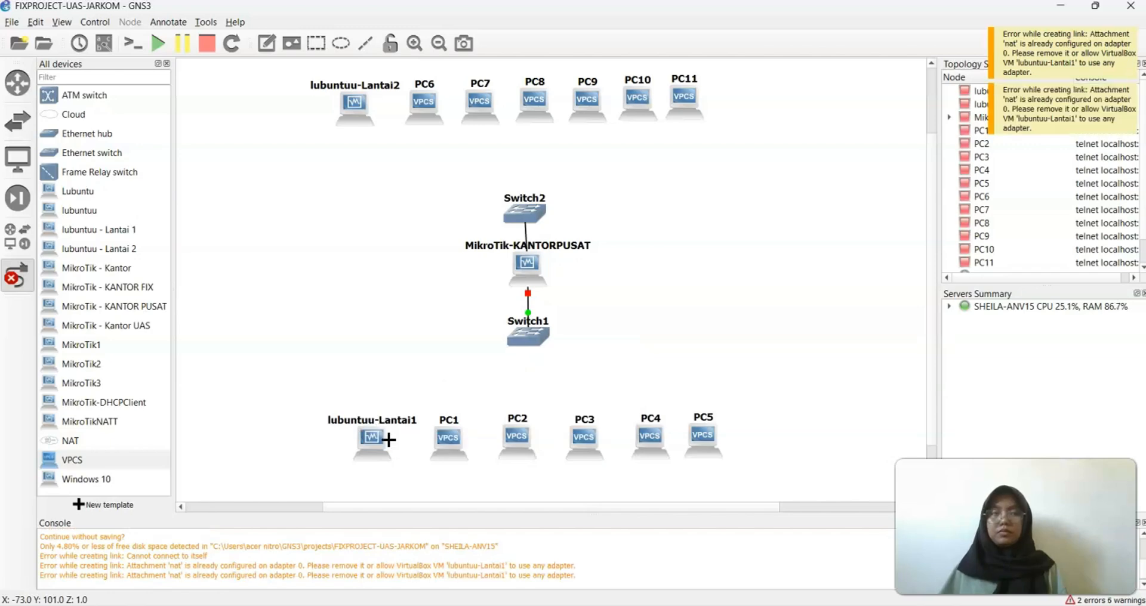
Update the lubuntuu - Lantai 1 VirtualBox template to use a linked base VM
left_click(36, 23)
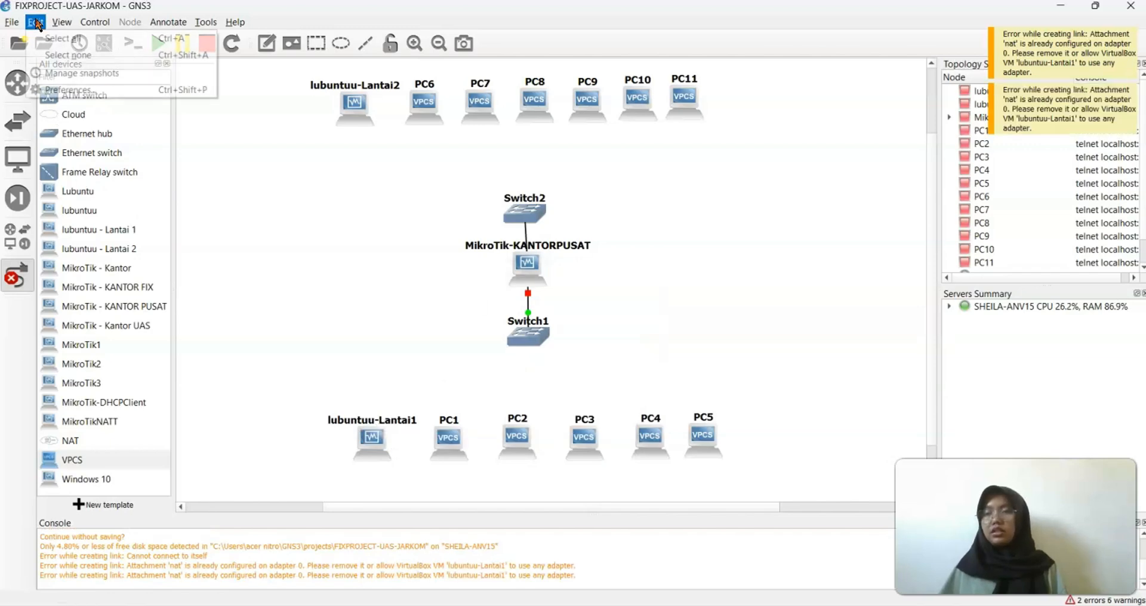
left_click(75, 84)
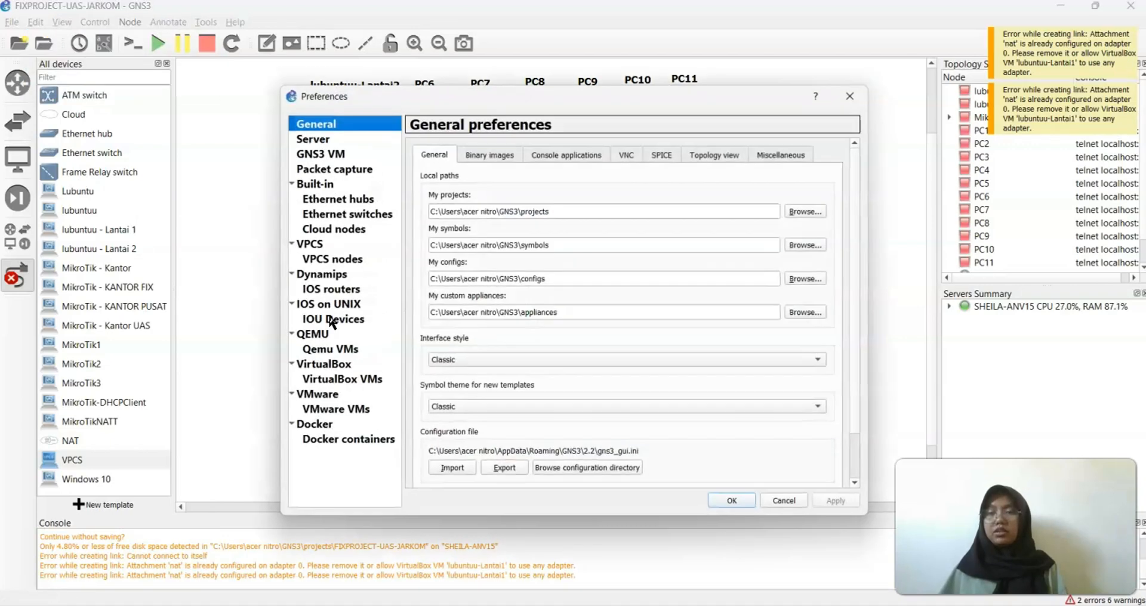
left_click(341, 379)
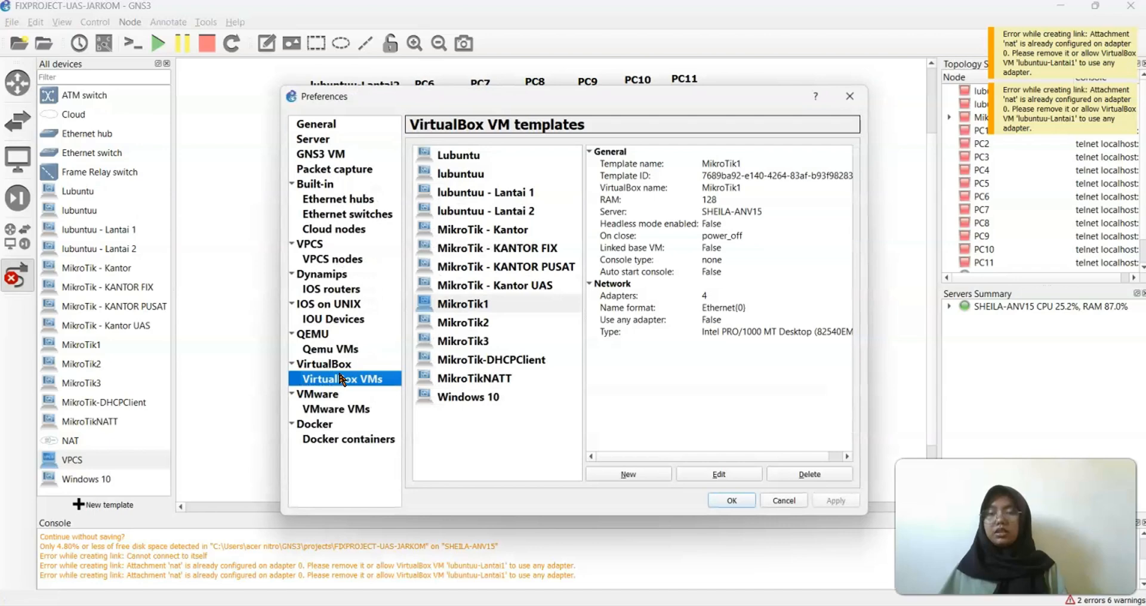
left_click(516, 192)
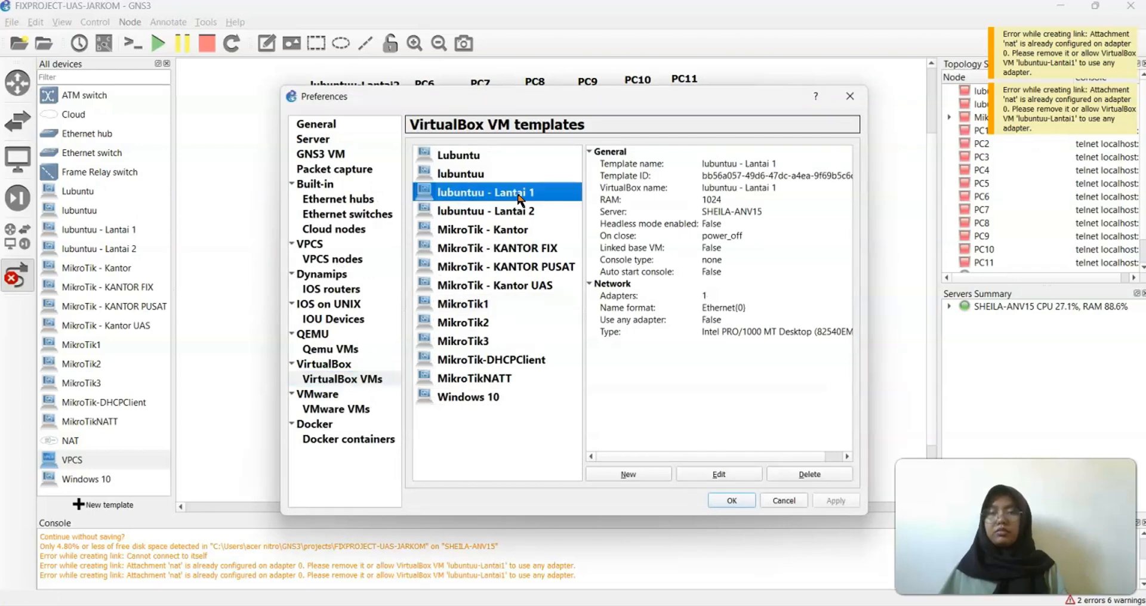
left_click(699, 471)
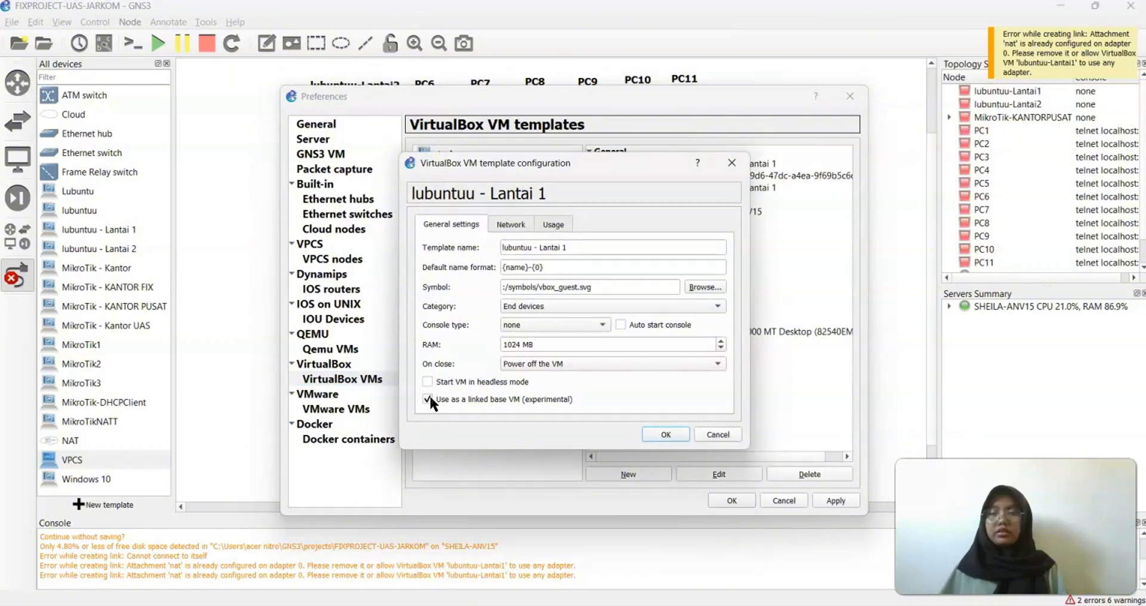
left_click(666, 434)
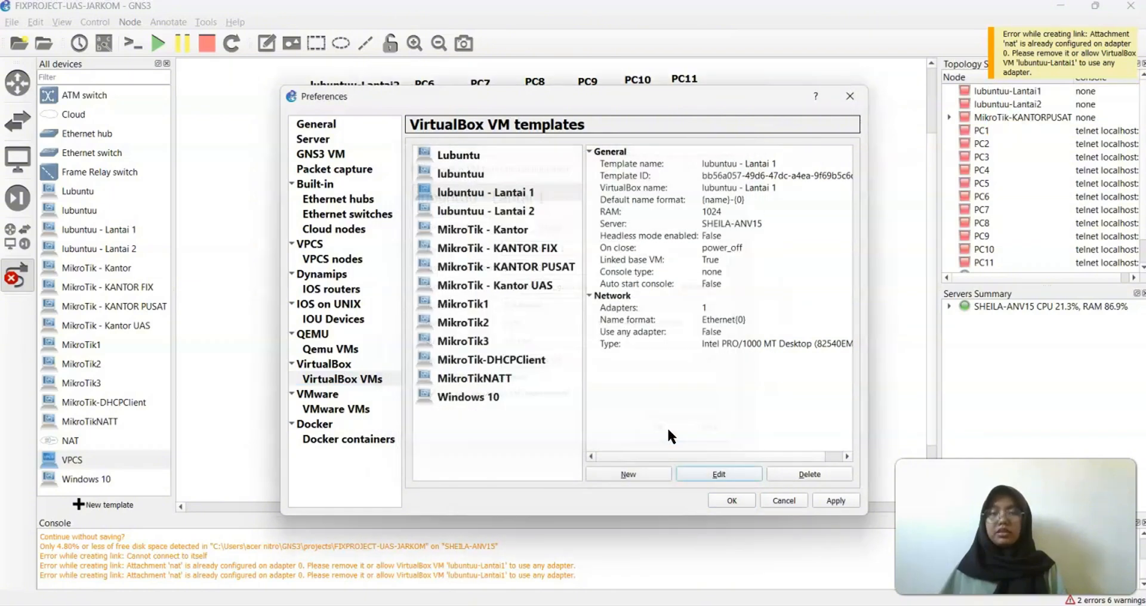
Tick 'Use as a linked base VM' for lubuntuu - Lantai 2 and close Preferences
left_click(546, 210)
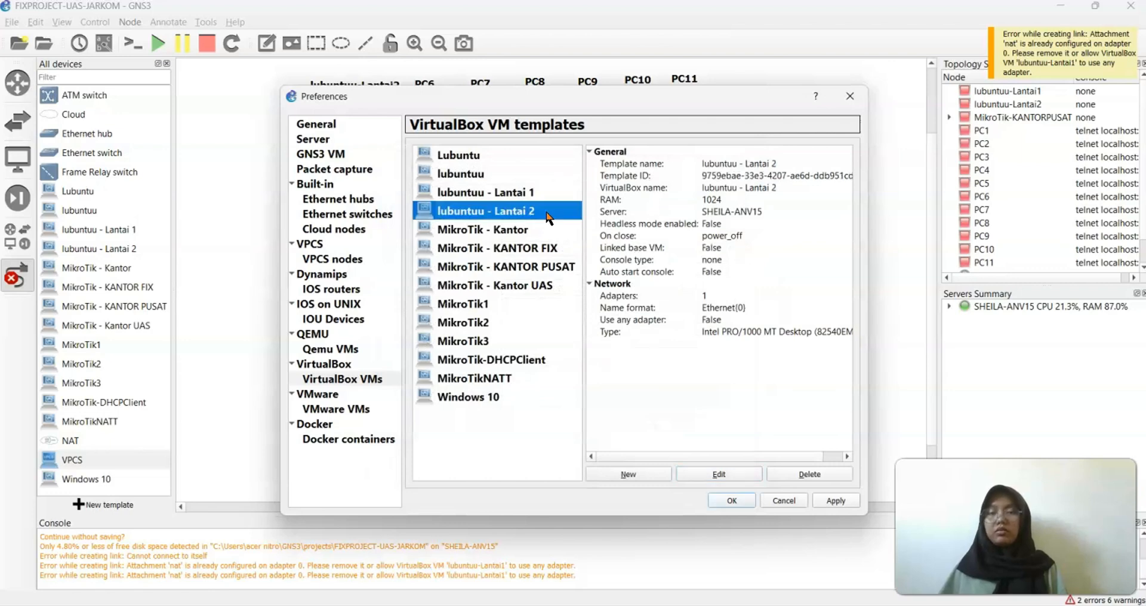
left_click(712, 469)
left_click(487, 396)
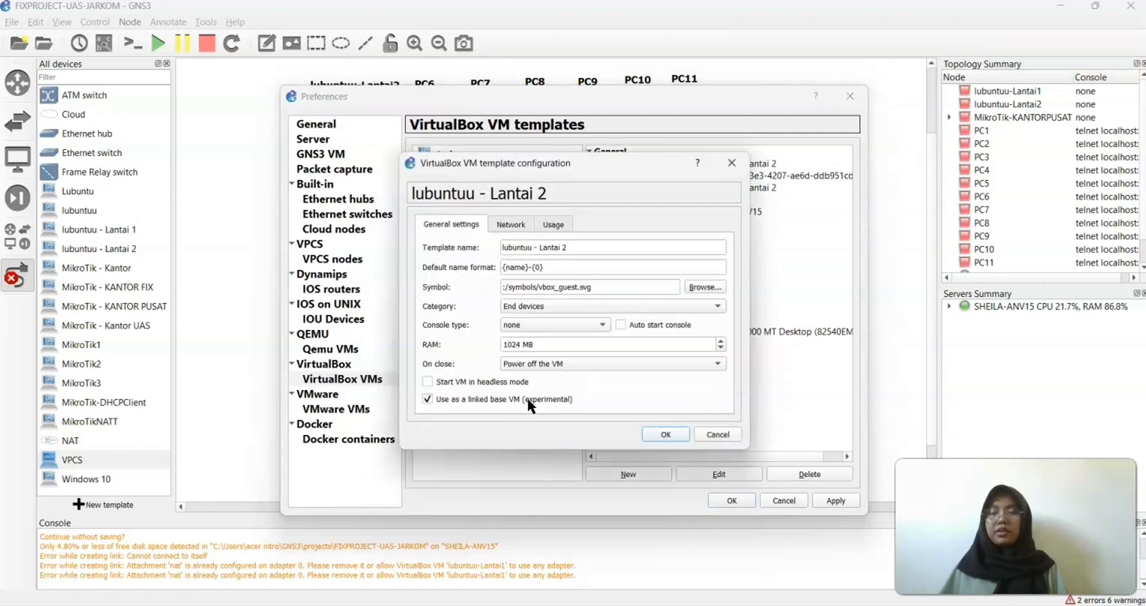
left_click(669, 434)
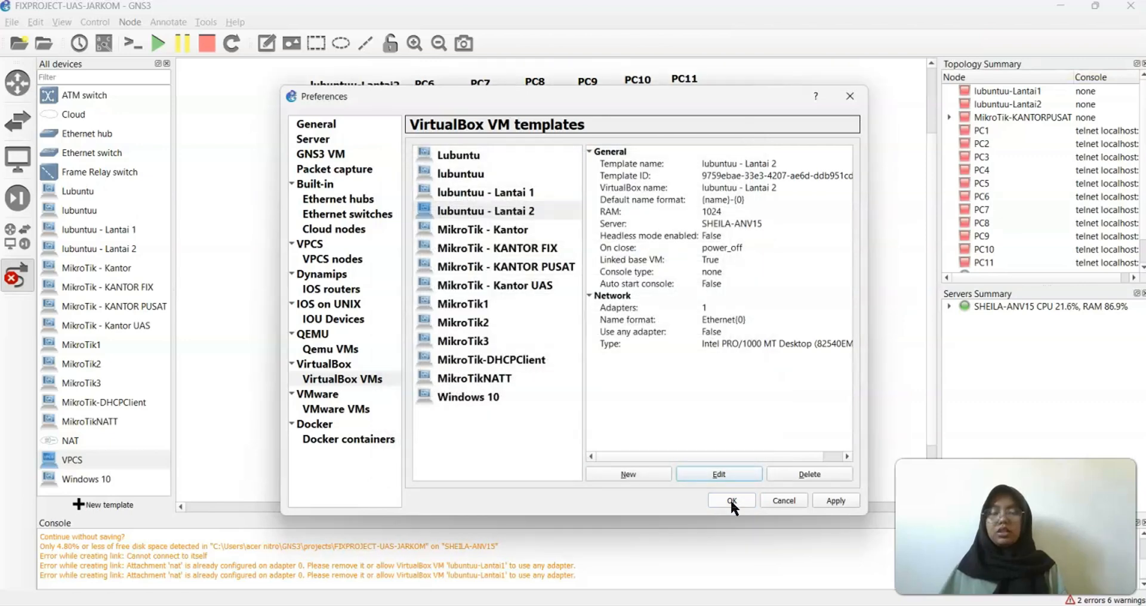
left_click(731, 502)
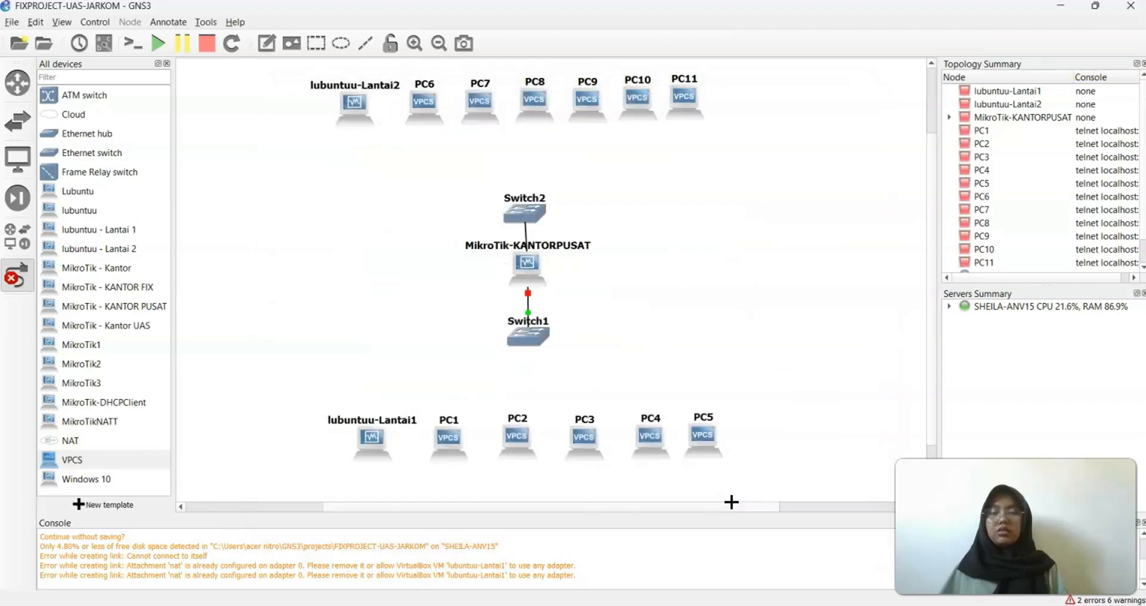
Retry linking Switch1's Ethernet0 and Ethernet1 to lubuntuu-Lantai1, hitting the NAT adapter error again
left_click(533, 336)
left_click(551, 358)
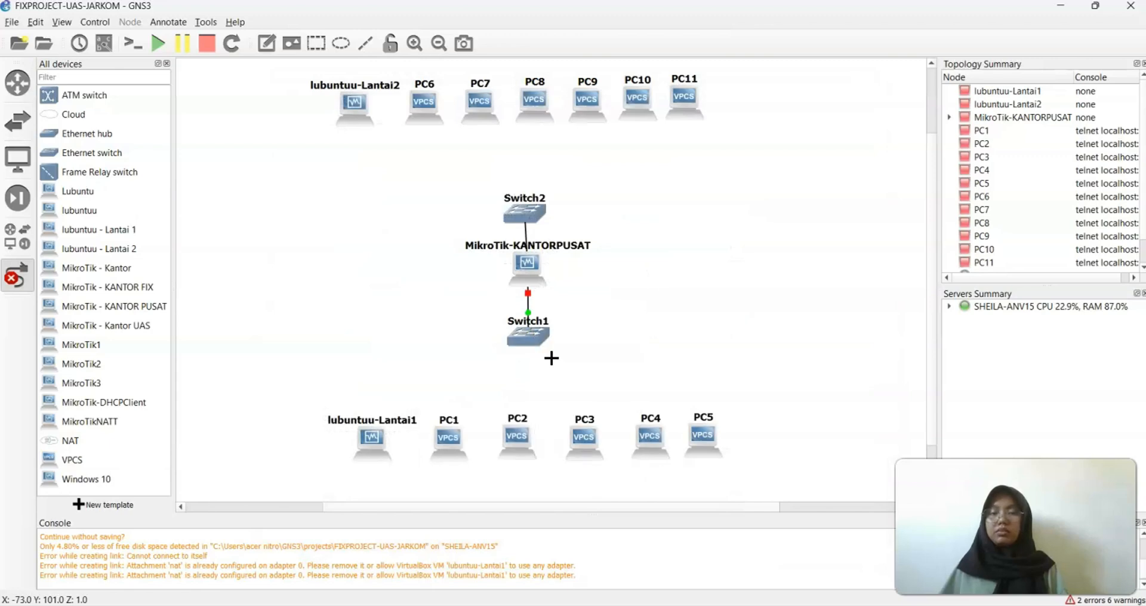
left_click(383, 432)
left_click(426, 440)
left_click(533, 341)
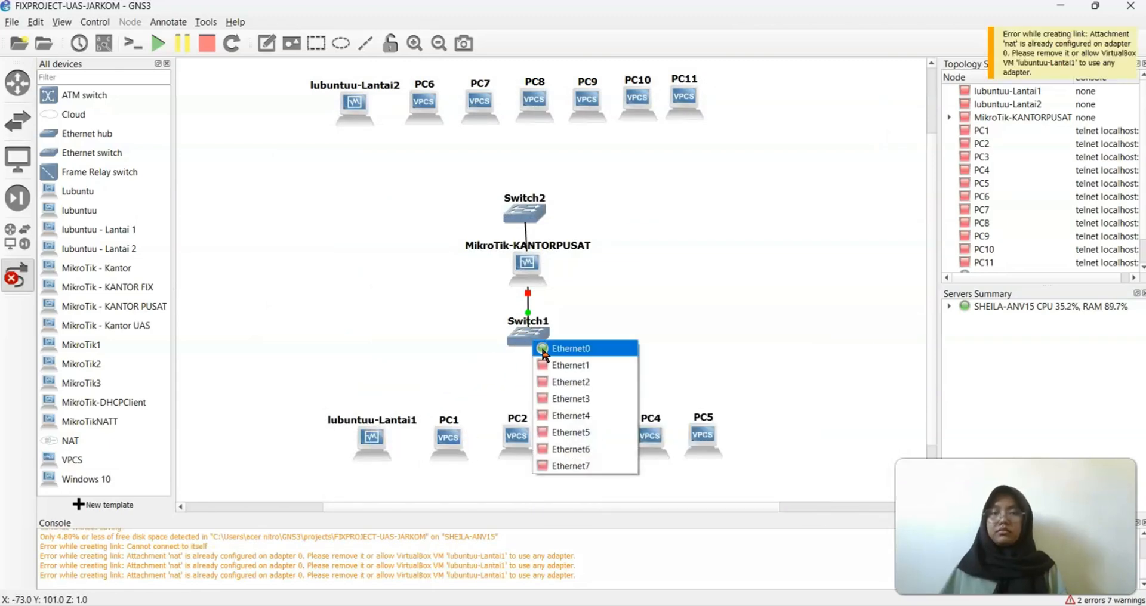
left_click(544, 349)
left_click(371, 439)
left_click(430, 459)
left_click(535, 337)
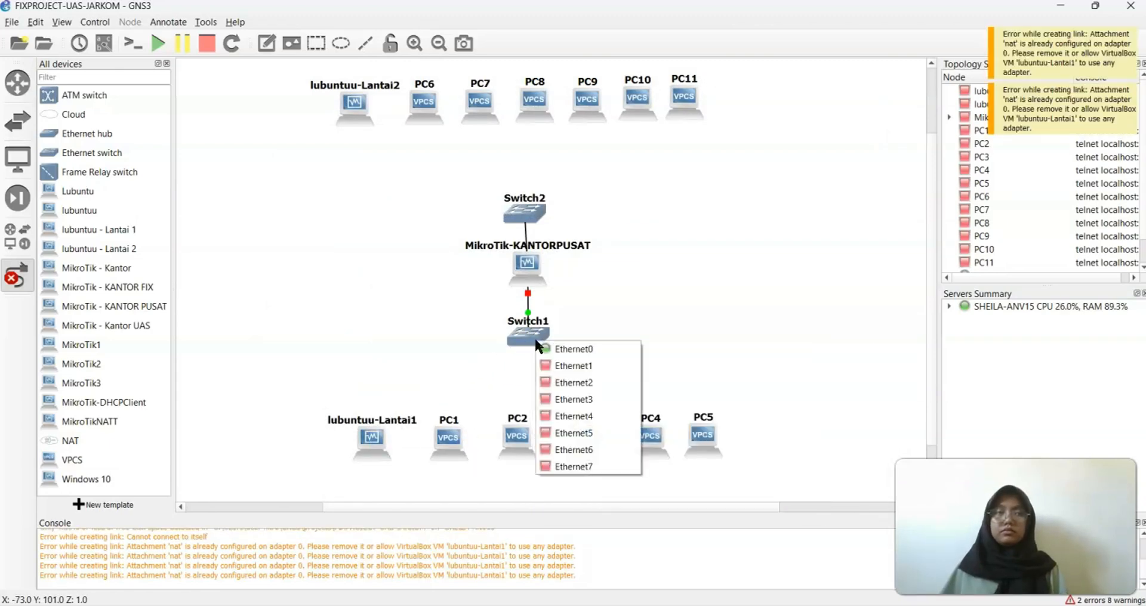
left_click(554, 368)
left_click(364, 445)
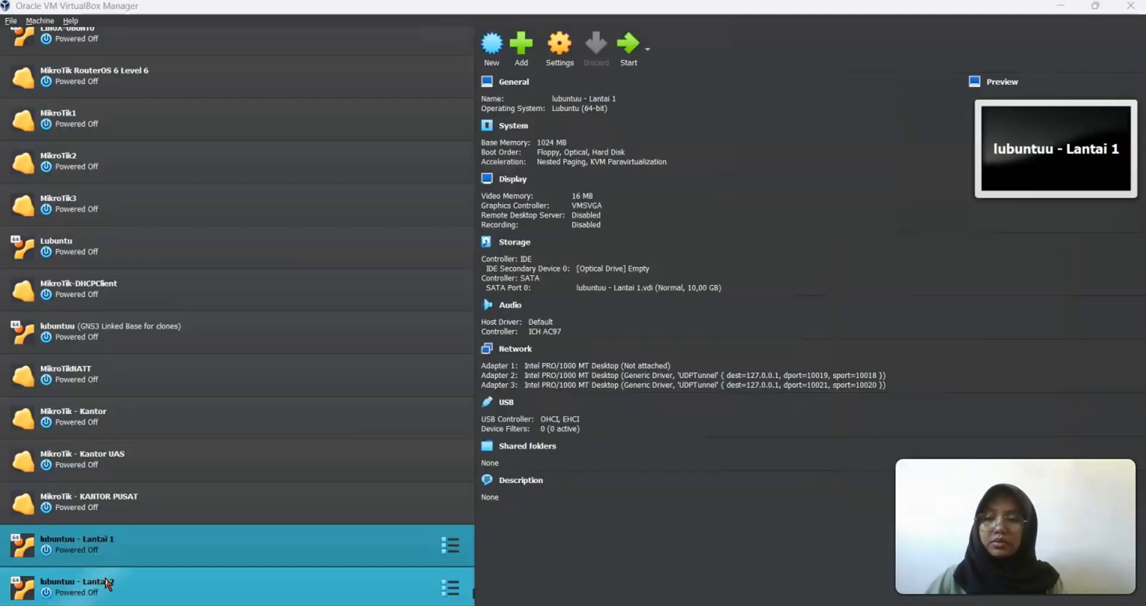
Set lubuntuu - Lantai 2's Adapter 1 from NAT to Not attached
left_click(108, 583)
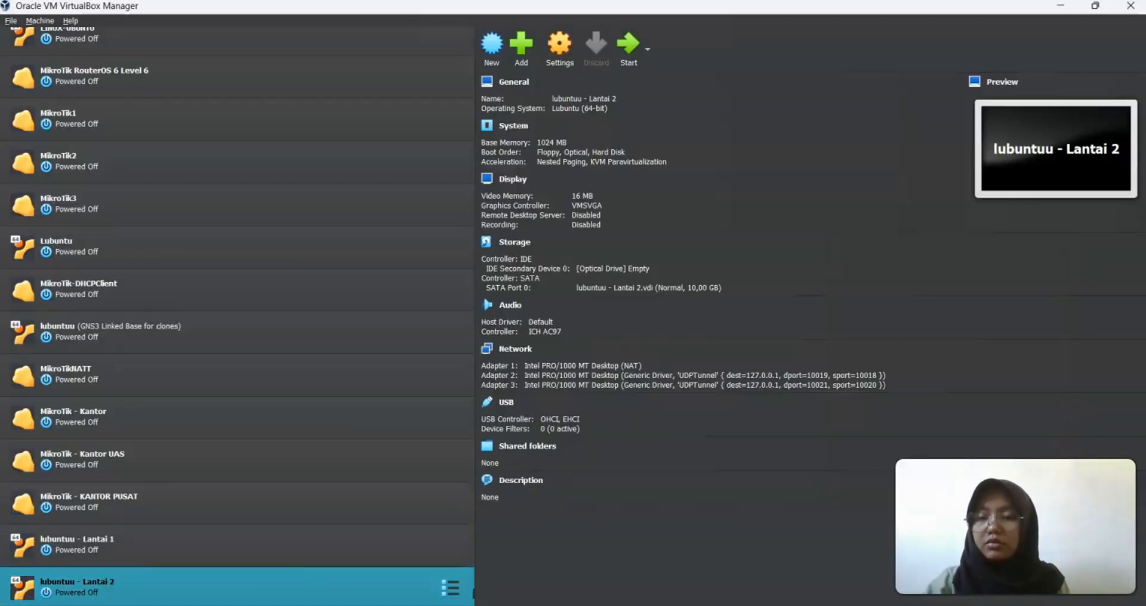
left_click(555, 61)
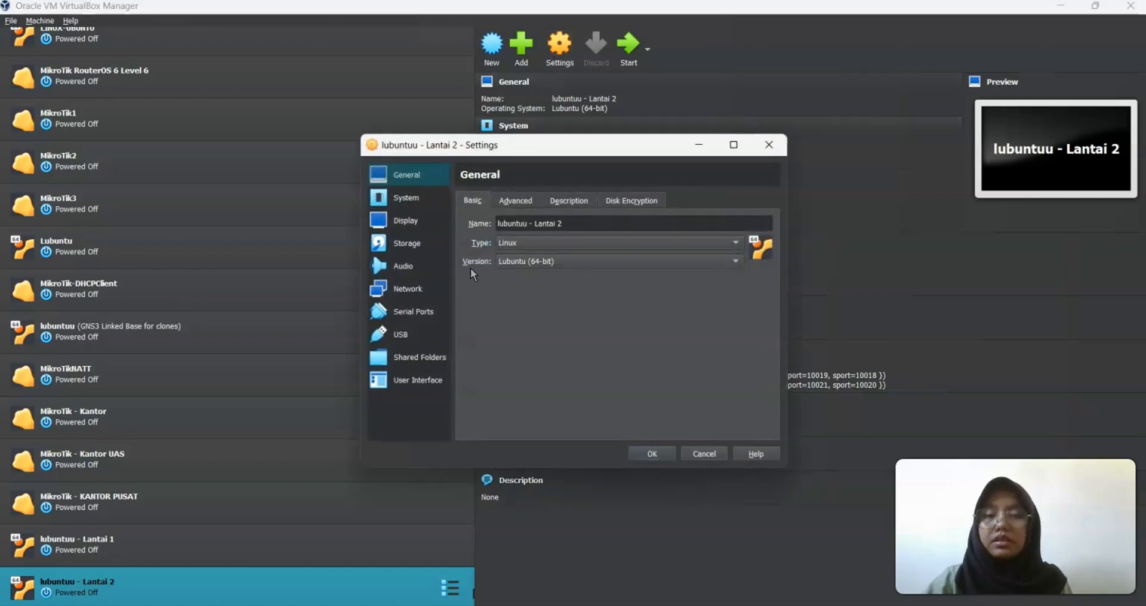
left_click(408, 289)
left_click(577, 244)
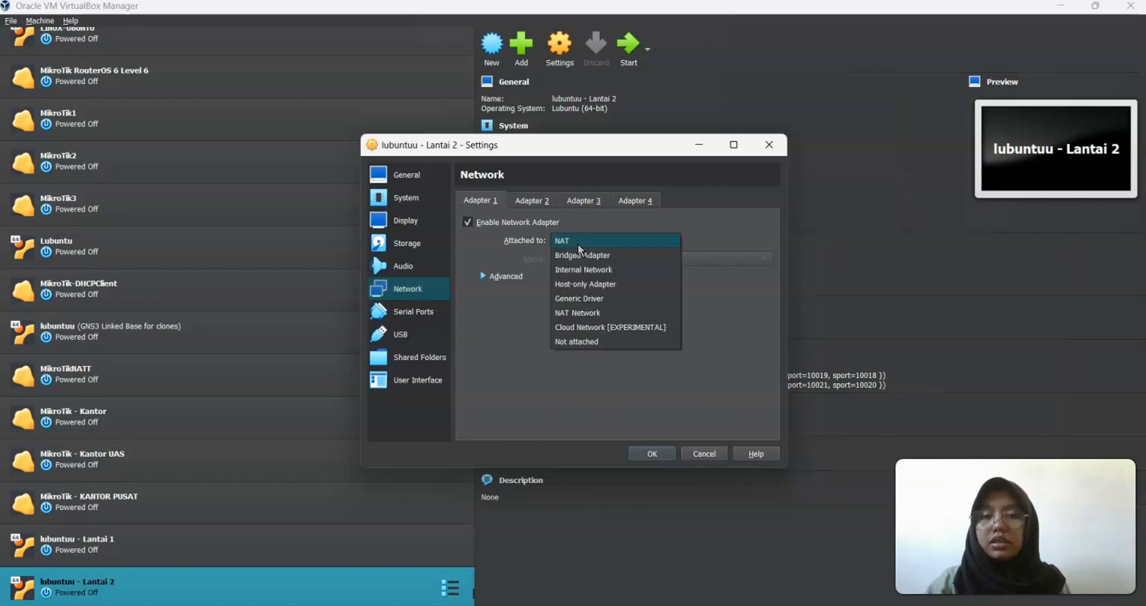
left_click(578, 348)
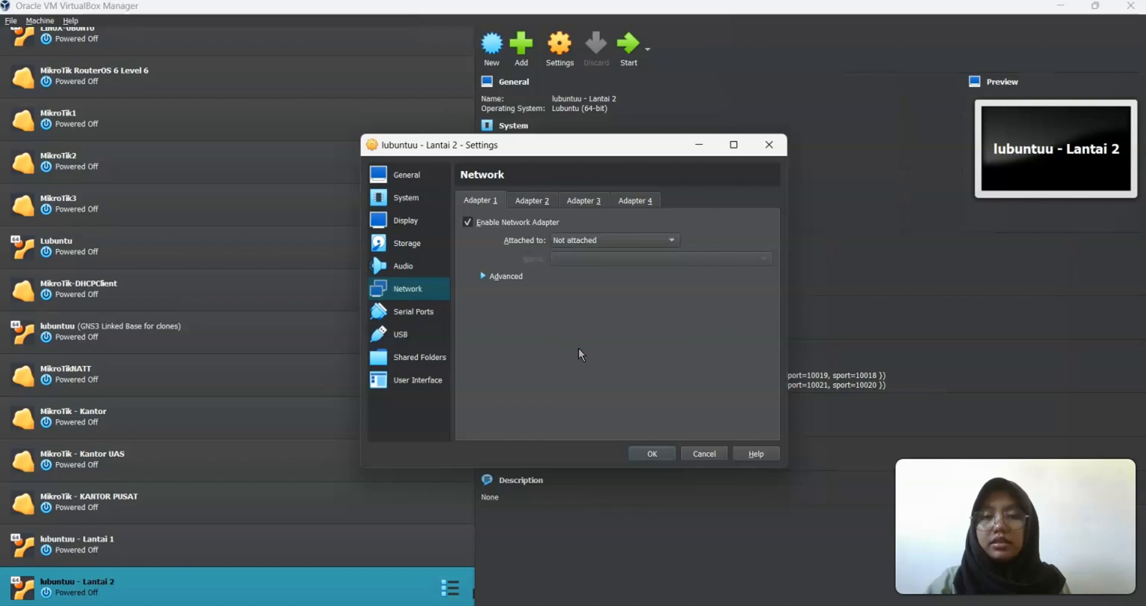
left_click(651, 454)
Select the lubuntuu - Lantai 1 VM, then return to GNS3 to link from Switch1
left_click(294, 559)
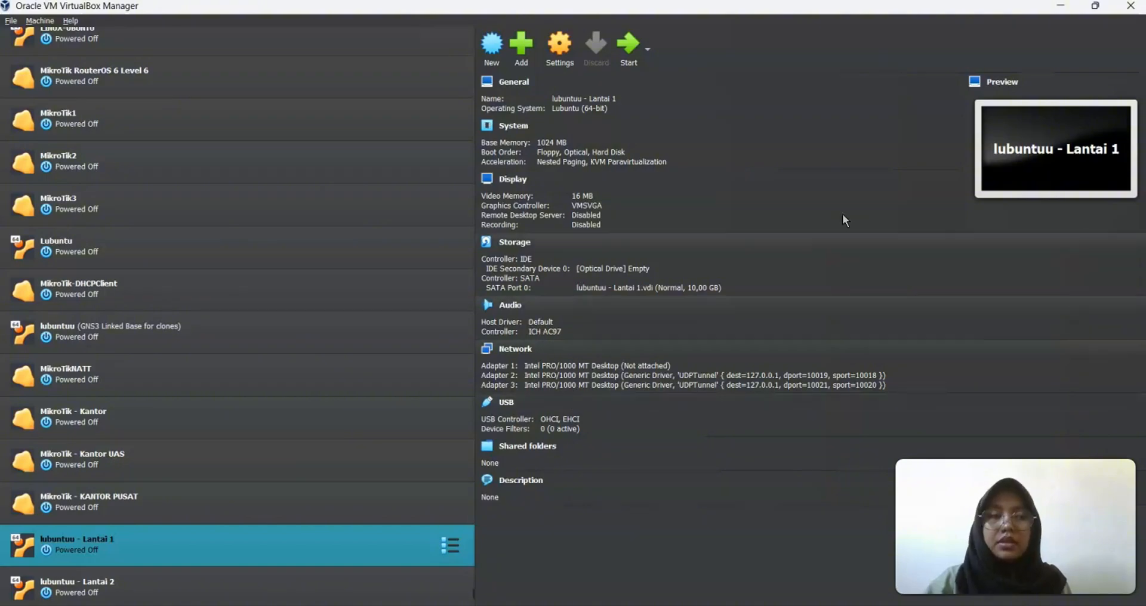
key("alt+Tab")
left_click(533, 338)
Link Switch1's ports to lubuntuu-Lantai1 and to the Ethernet0 ports of PC1 through PC5
left_click(552, 370)
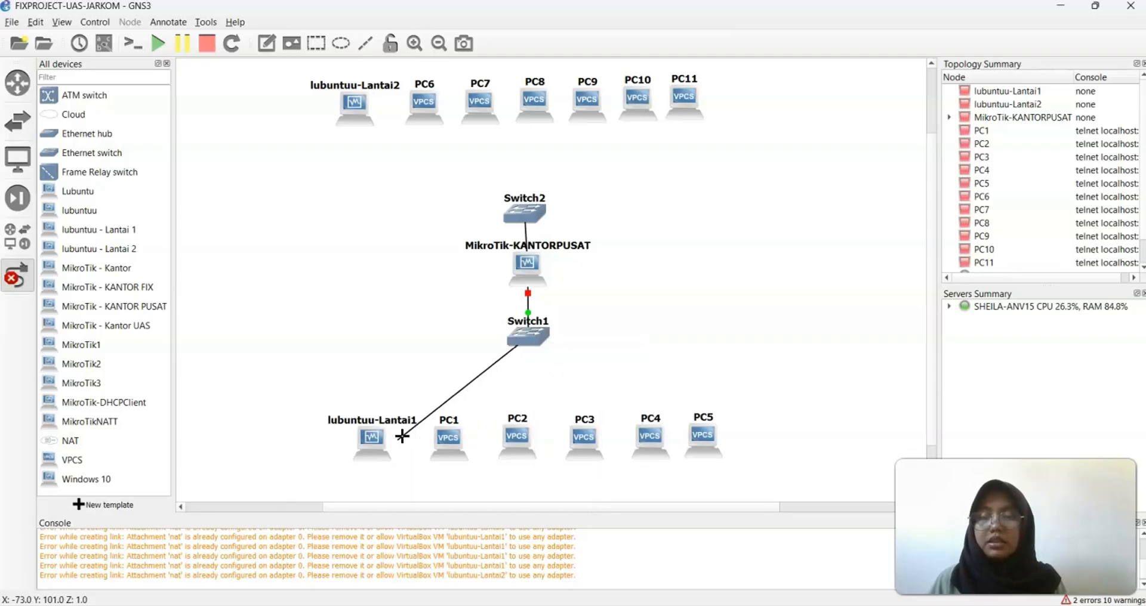
left_click(373, 439)
left_click(397, 451)
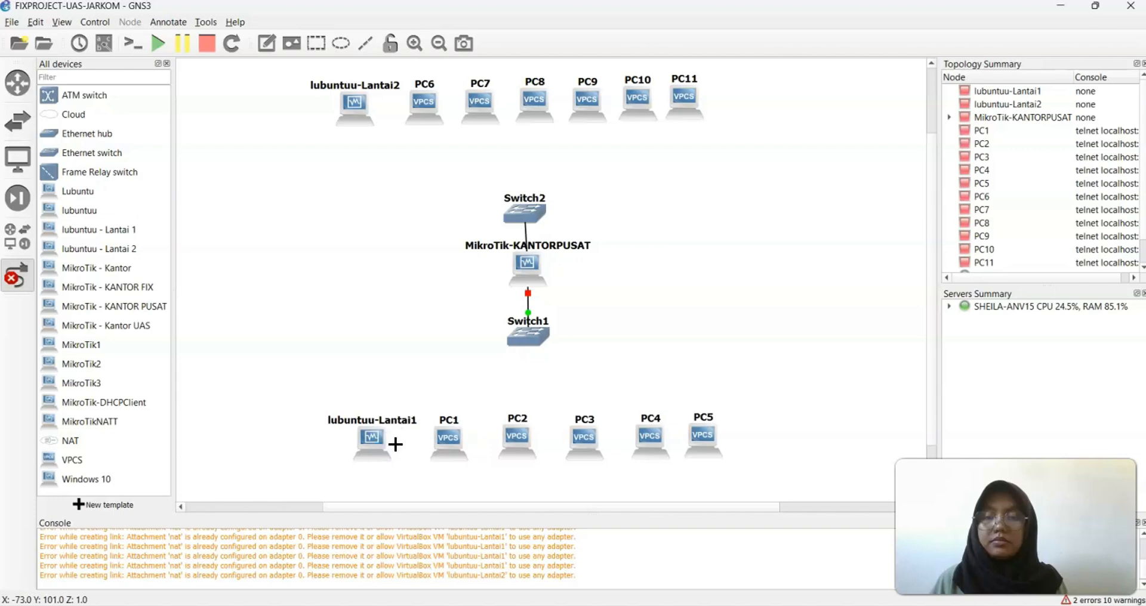
left_click(535, 330)
left_click(529, 333)
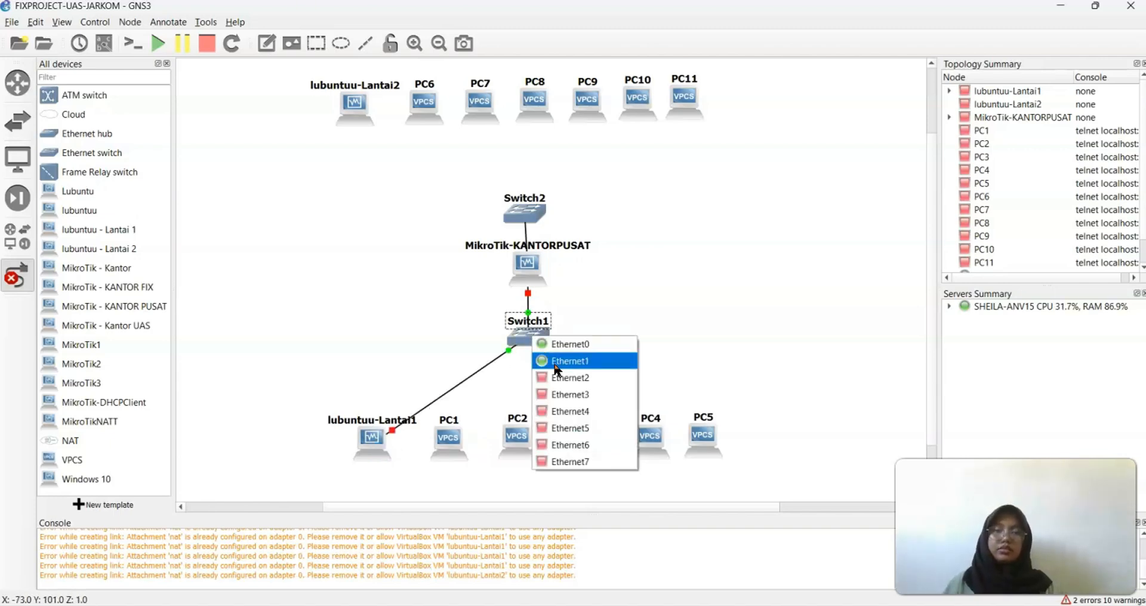
left_click(566, 387)
left_click(451, 431)
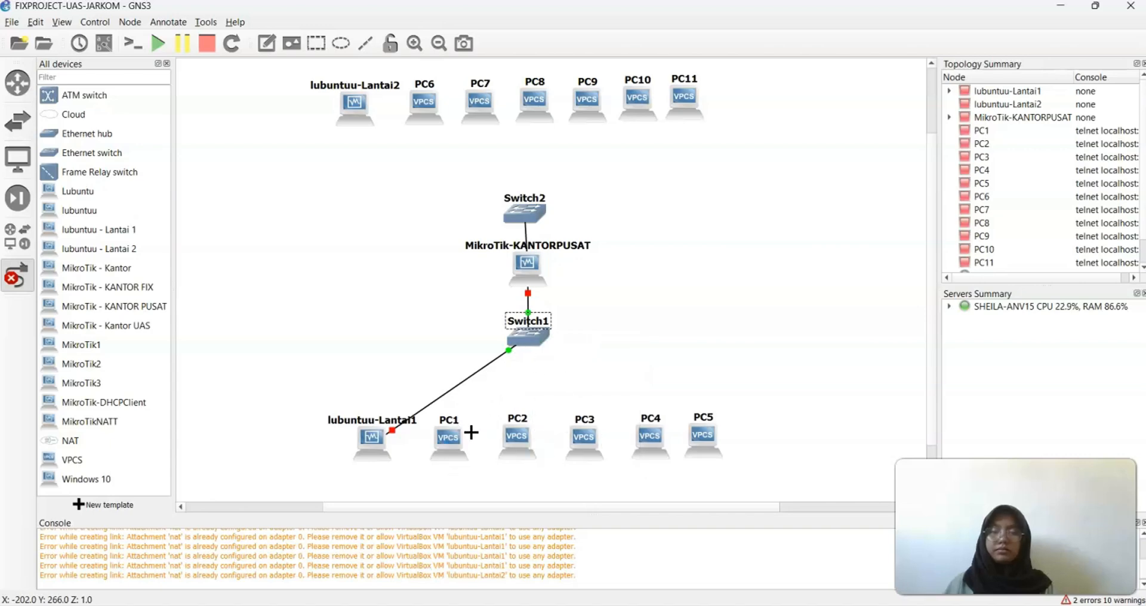
left_click(529, 338)
left_click(540, 381)
left_click(522, 447)
left_click(549, 458)
left_click(529, 338)
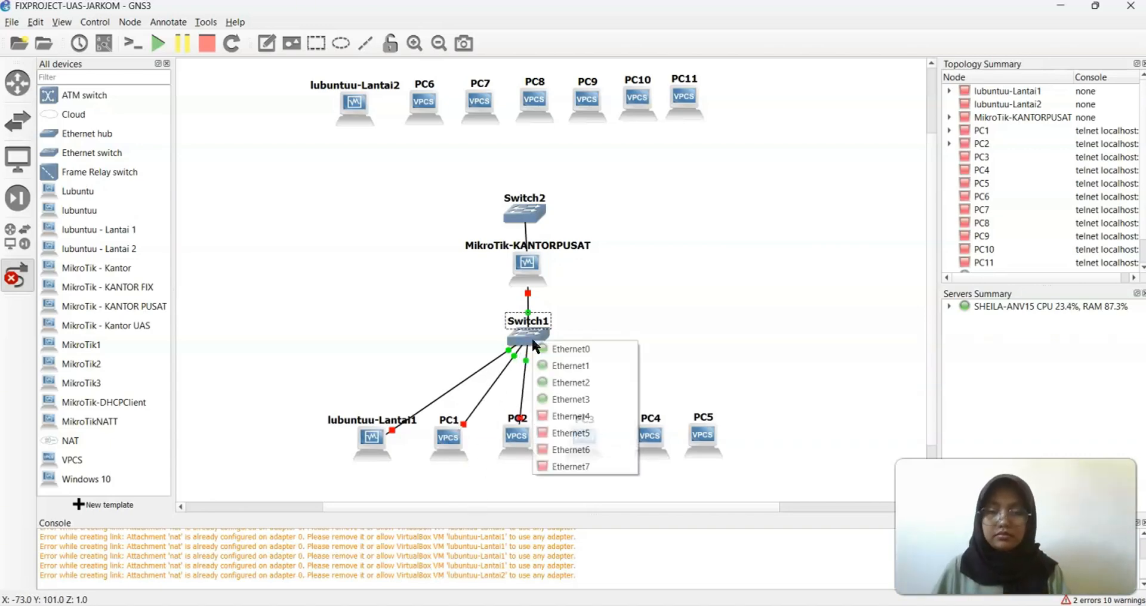
left_click(567, 398)
left_click(594, 444)
left_click(621, 450)
left_click(525, 341)
left_click(569, 433)
left_click(569, 432)
left_click(541, 338)
left_click(573, 430)
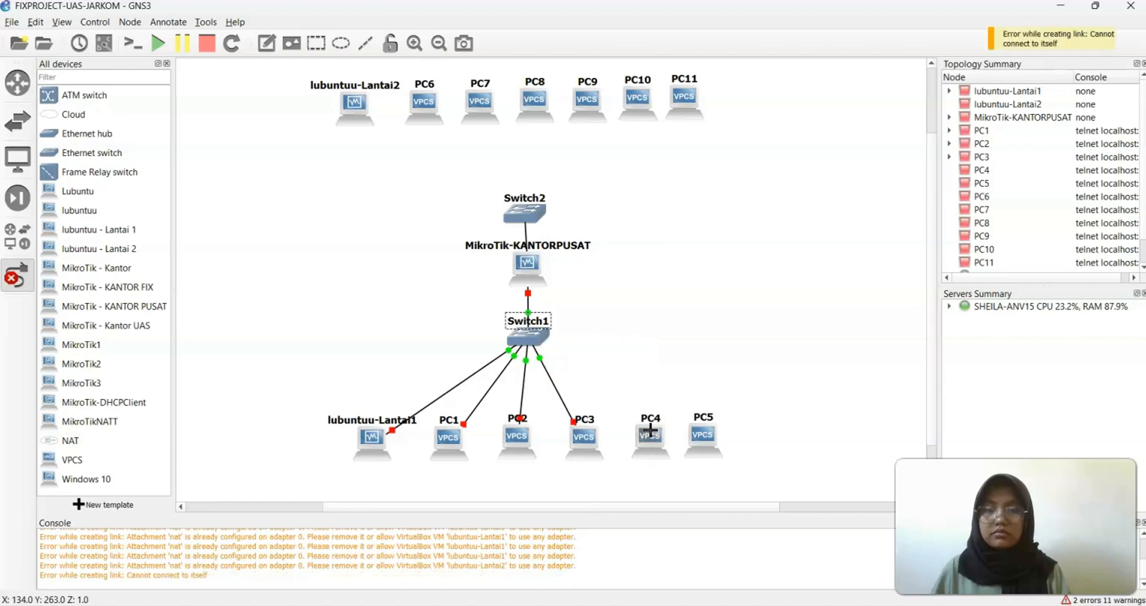
left_click(532, 345)
left_click(573, 438)
left_click(654, 437)
left_click(664, 444)
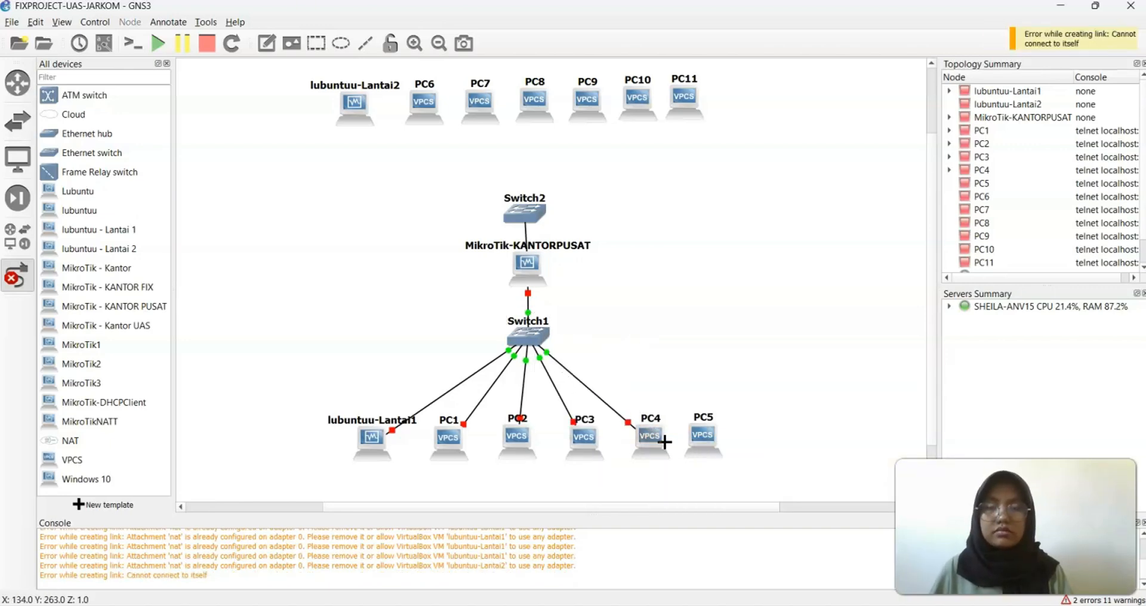
left_click(525, 342)
left_click(579, 449)
left_click(703, 435)
Link Switch2's ports to lubuntuu-Lantai2 and to the Ethernet0 ports of PC6 through PC11
left_click(723, 438)
scroll(627, 370, "up", 2)
left_click(523, 309)
left_click(561, 334)
left_click(356, 204)
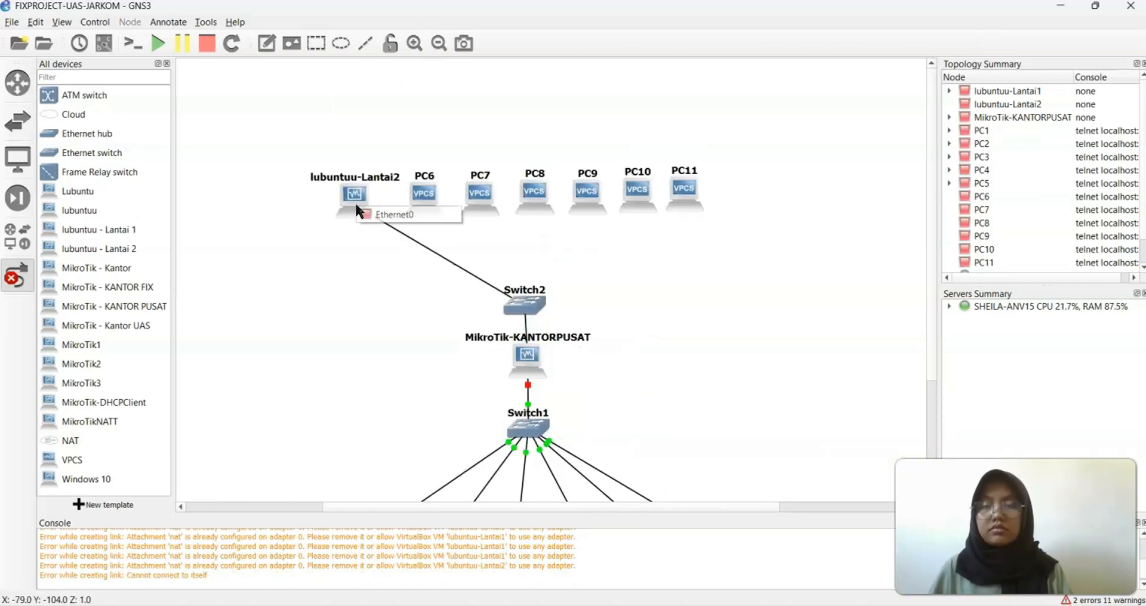
left_click(390, 215)
left_click(513, 302)
left_click(550, 341)
left_click(440, 201)
left_click(460, 210)
left_click(509, 305)
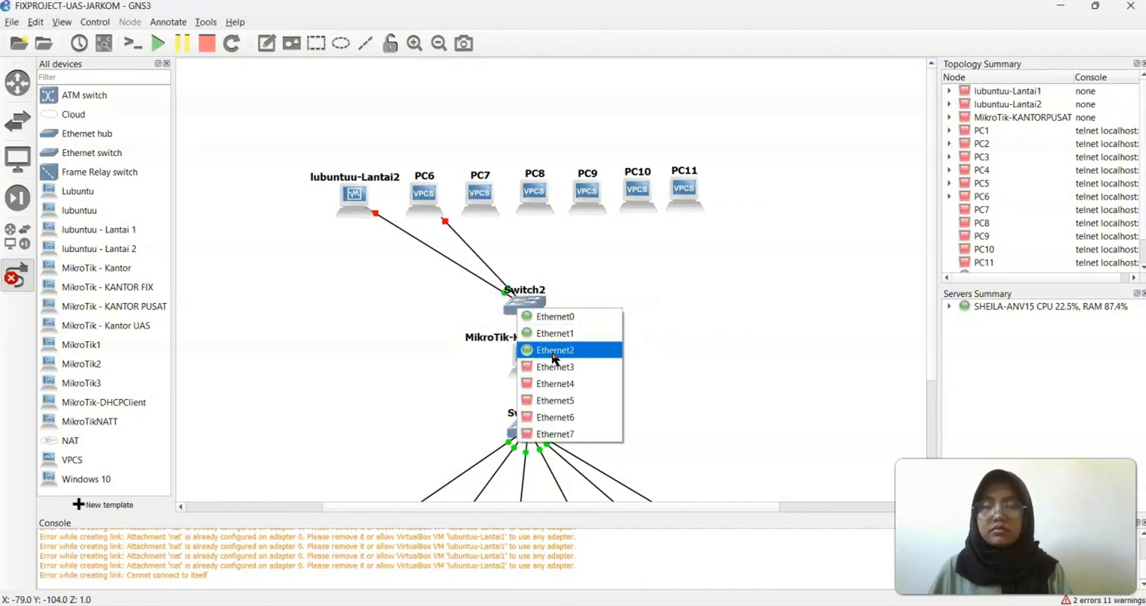
left_click(564, 351)
left_click(487, 197)
left_click(525, 203)
left_click(519, 302)
left_click(549, 350)
left_click(537, 199)
left_click(558, 209)
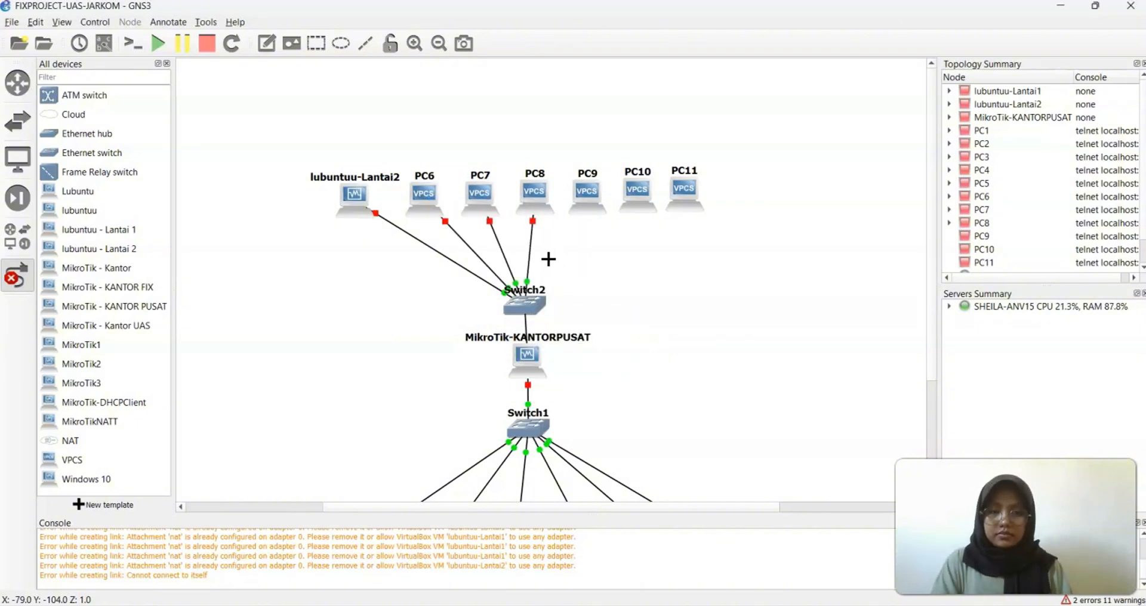
left_click(523, 308)
left_click(553, 400)
left_click(582, 193)
left_click(598, 201)
left_click(523, 308)
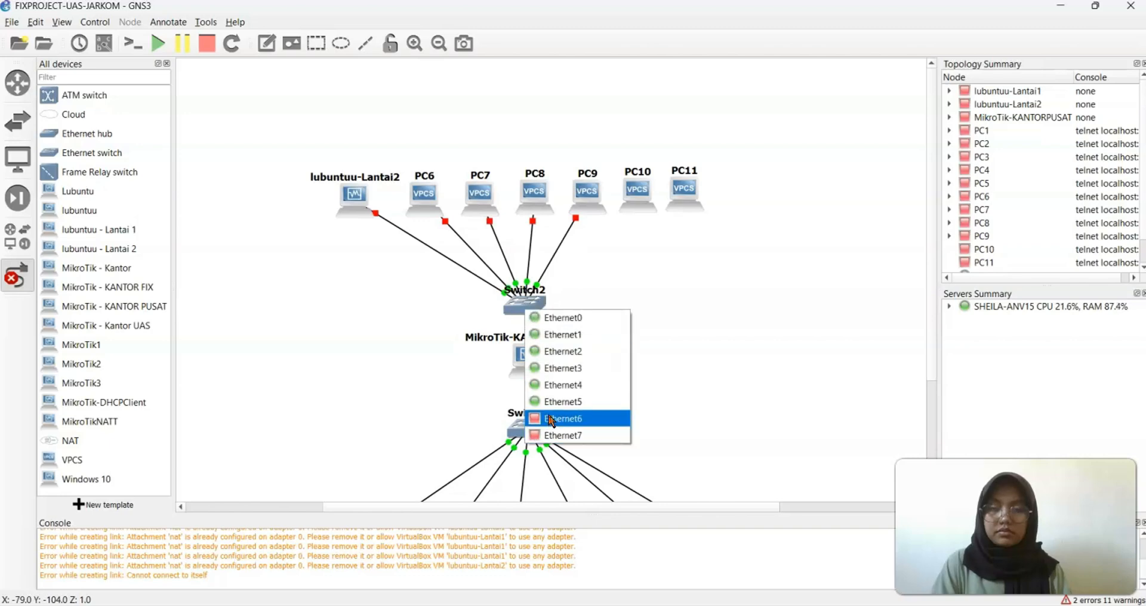
left_click(552, 417)
left_click(638, 188)
left_click(651, 193)
left_click(523, 308)
left_click(552, 434)
left_click(684, 188)
left_click(698, 197)
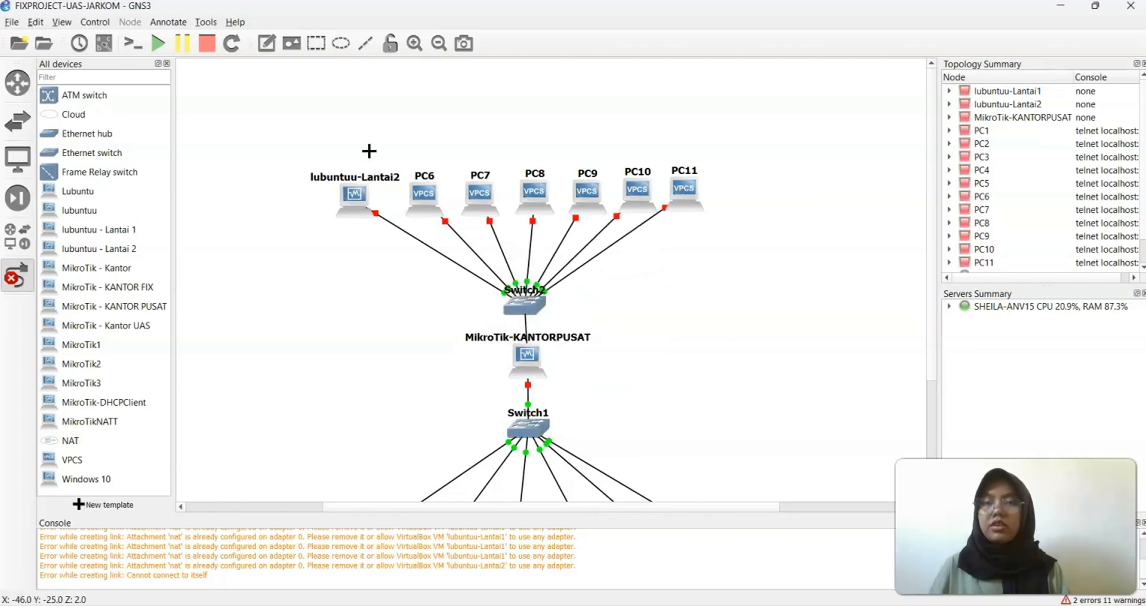
Add a two-line note 'Lantai 2 Administrasi' to the left of lubuntuu-Lantai2
left_click(266, 44)
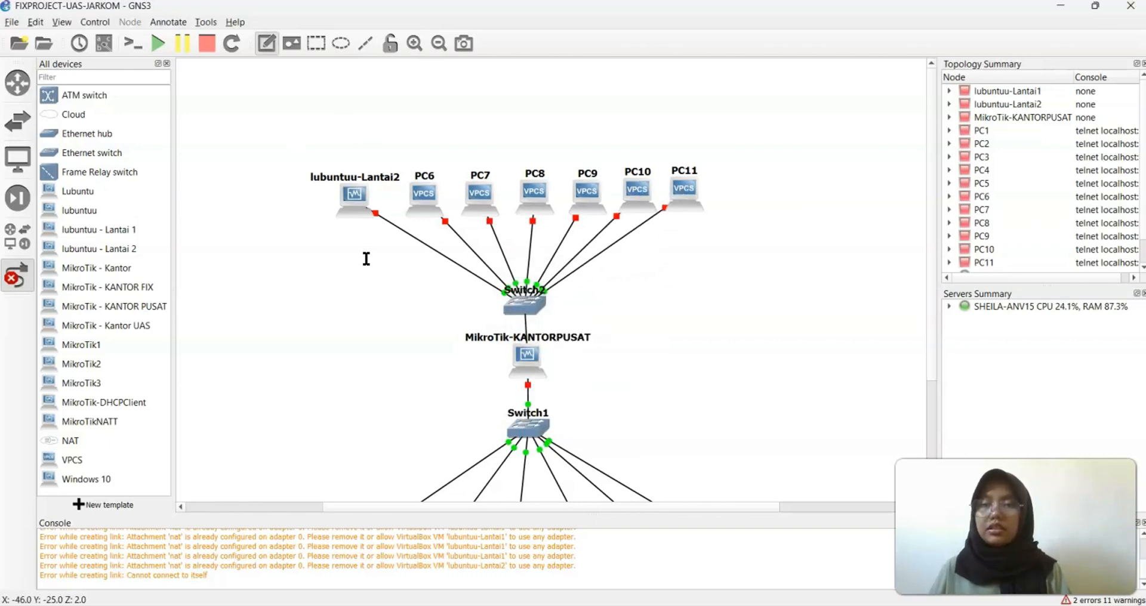
left_click(257, 190)
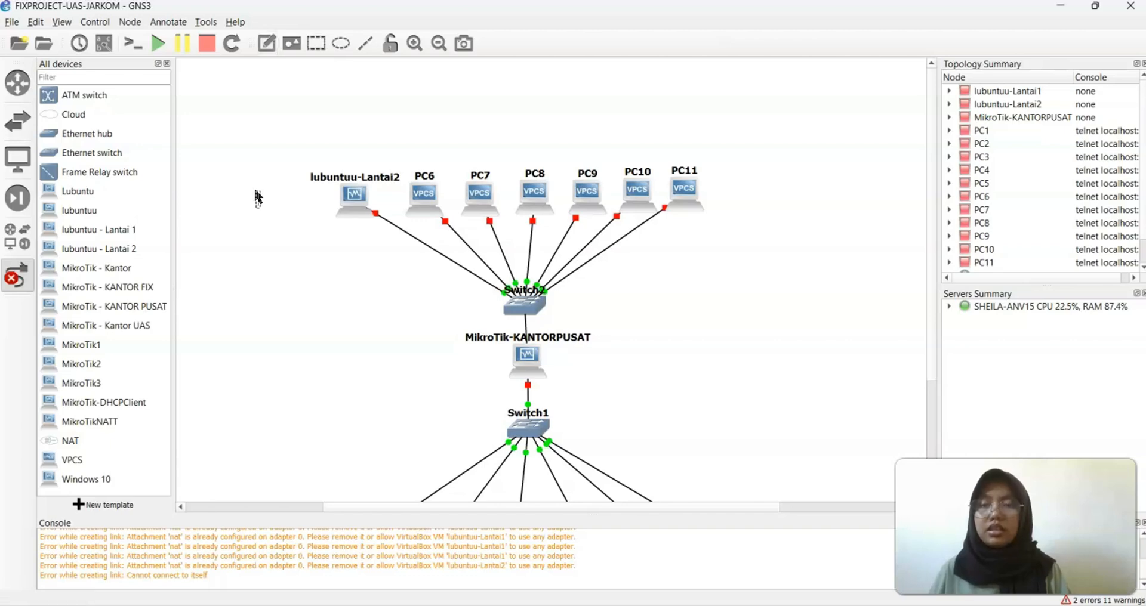
type("Lantai 2")
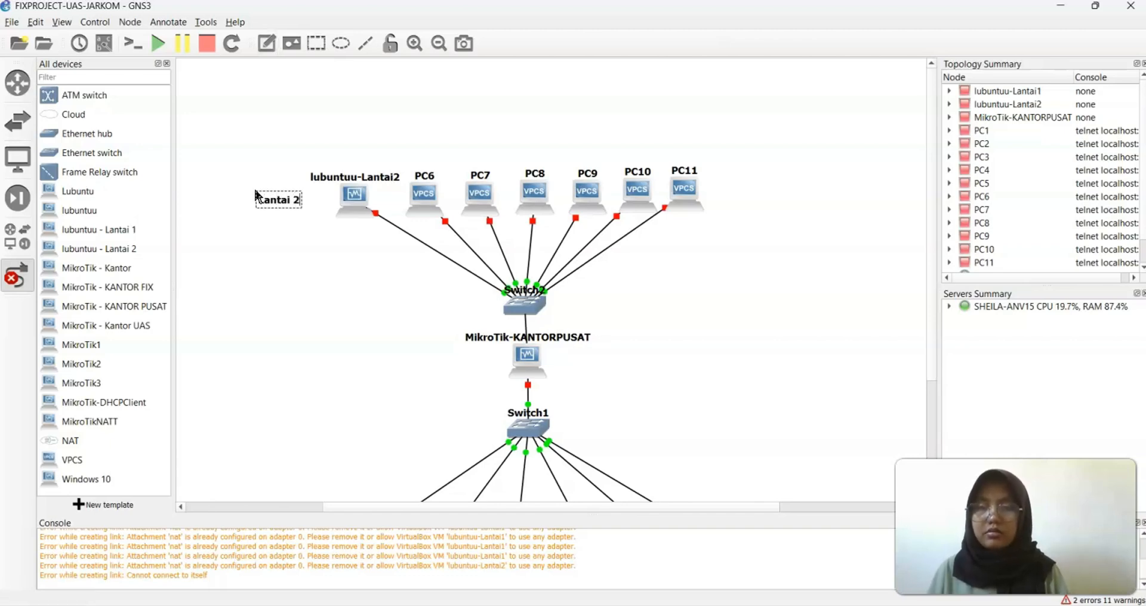
key("Return")
type("Admi")
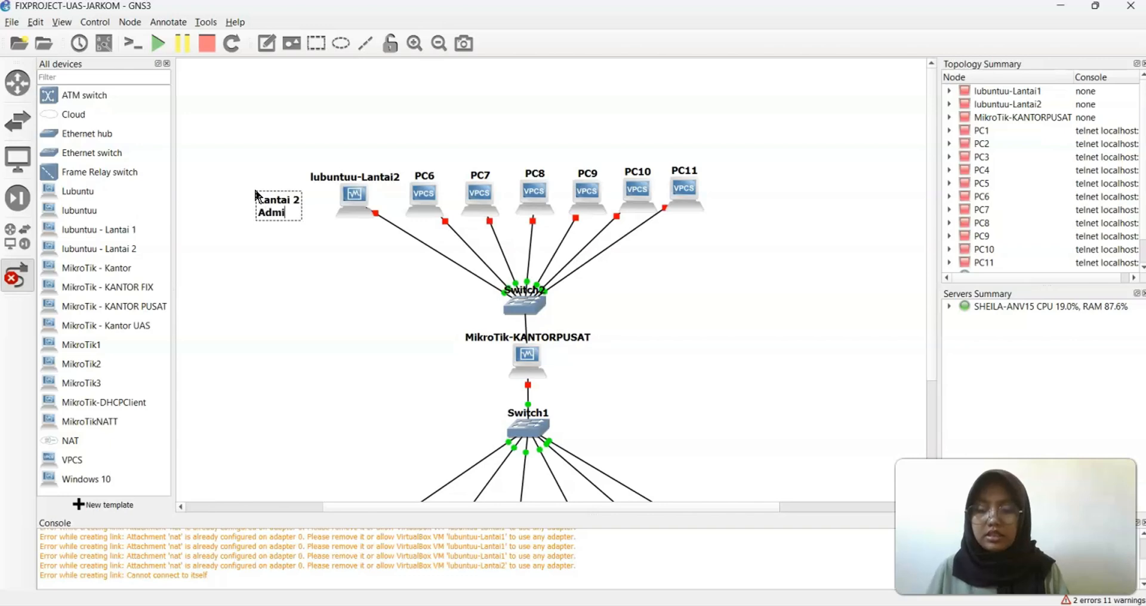
type("nistrasi")
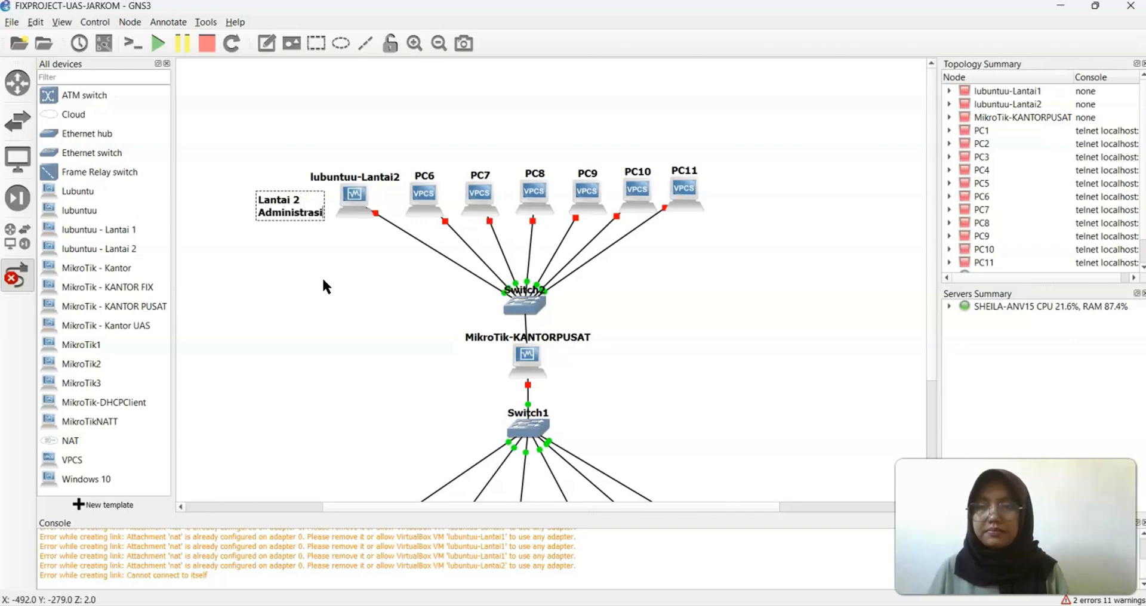
left_click_drag(287, 216, 248, 209)
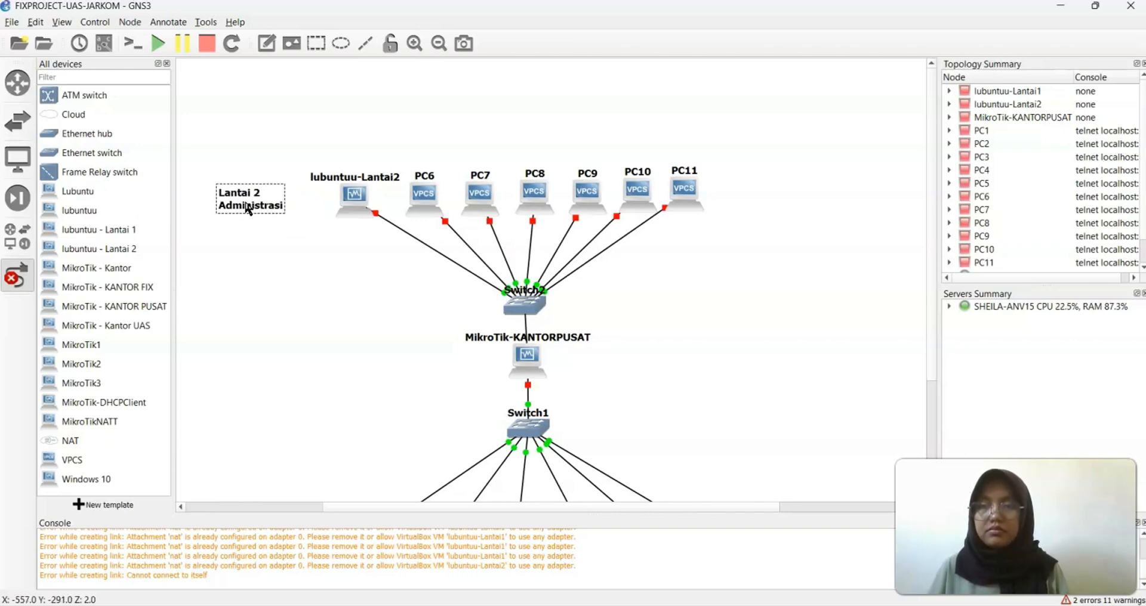
left_click(321, 342)
scroll(321, 342, "down", 3)
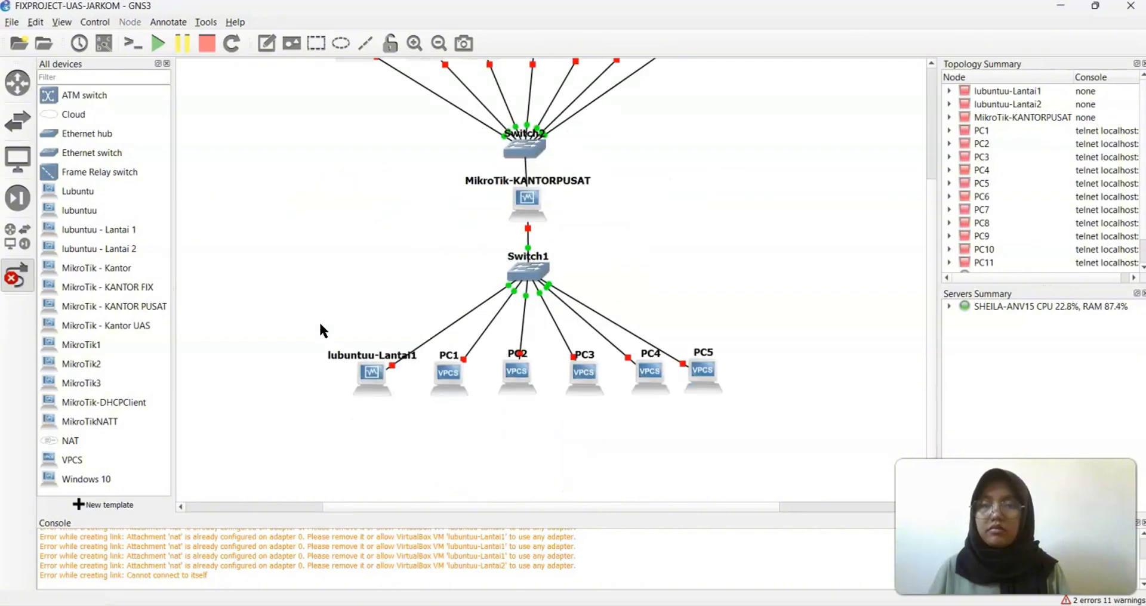
scroll(319, 320, "up", 1)
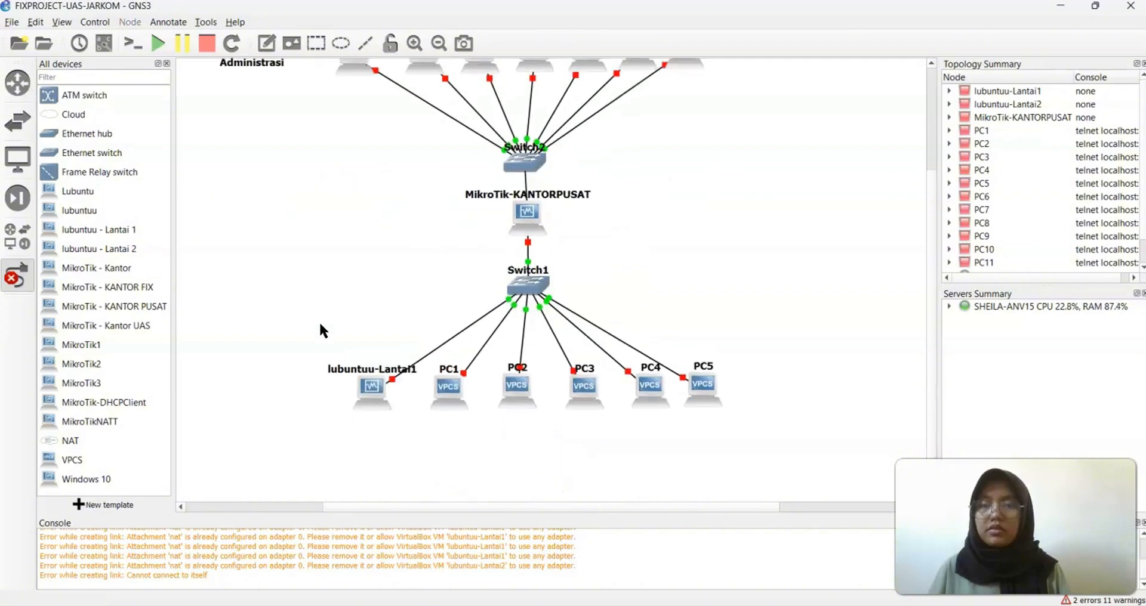
Add a two-line note 'Lantai 1 Customer Service' and place it left of lubuntuu-Lantai1
left_click(263, 48)
left_click(233, 431)
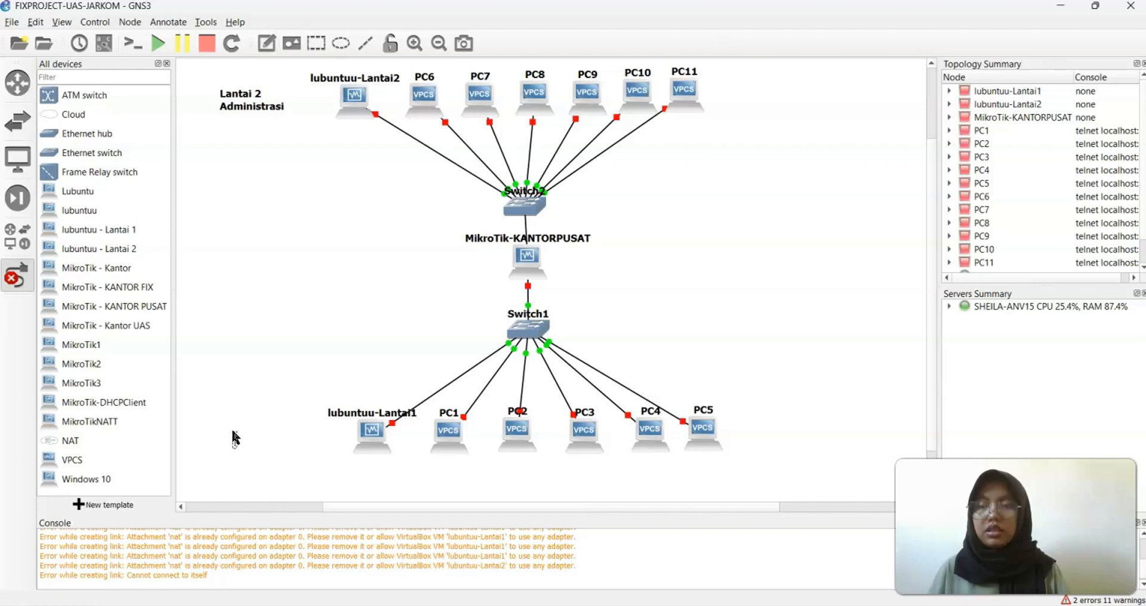
type("Lantai 1")
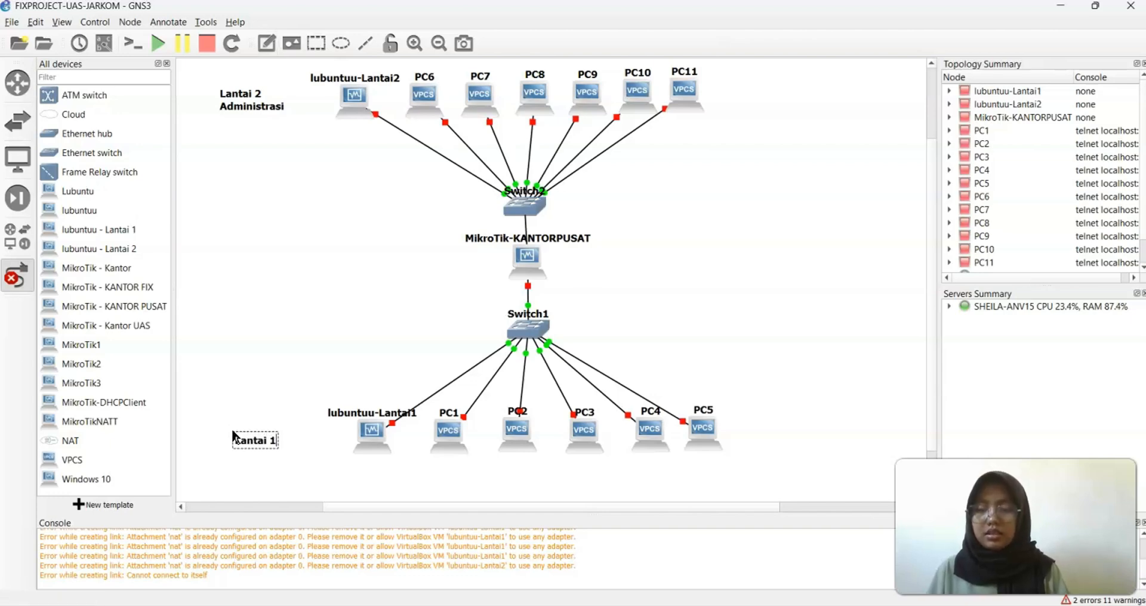
key("Return")
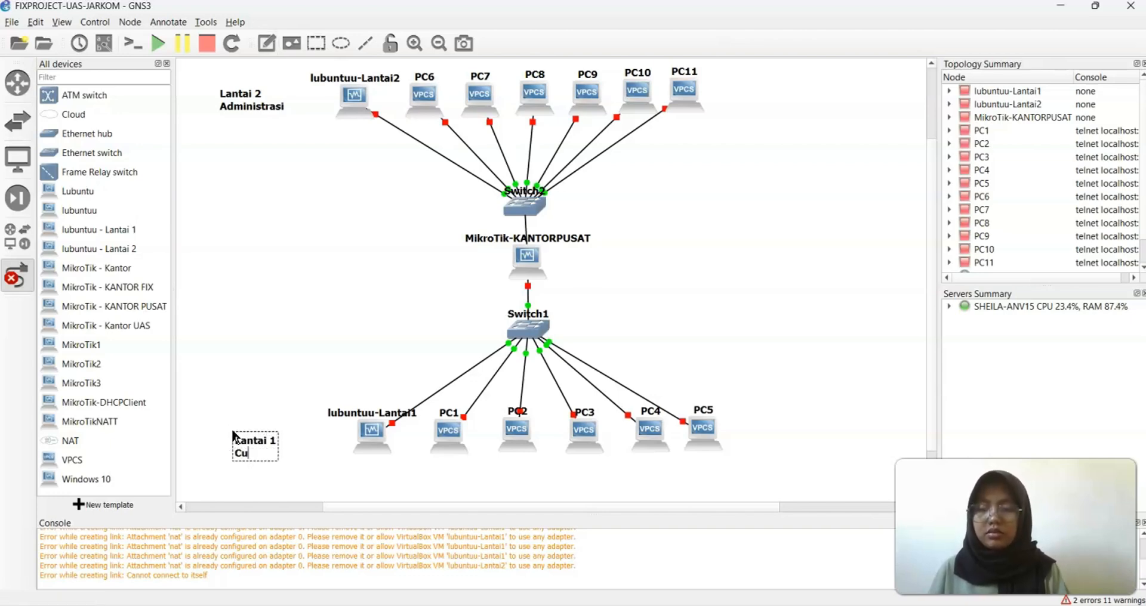
type("Customer Ser")
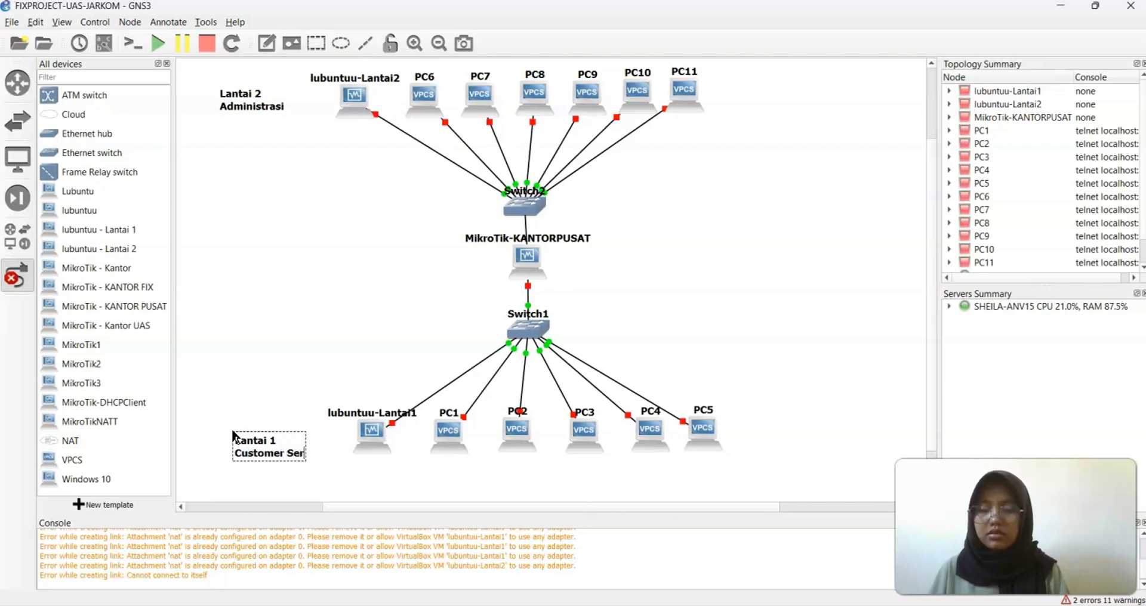
type("vice")
left_click(247, 459)
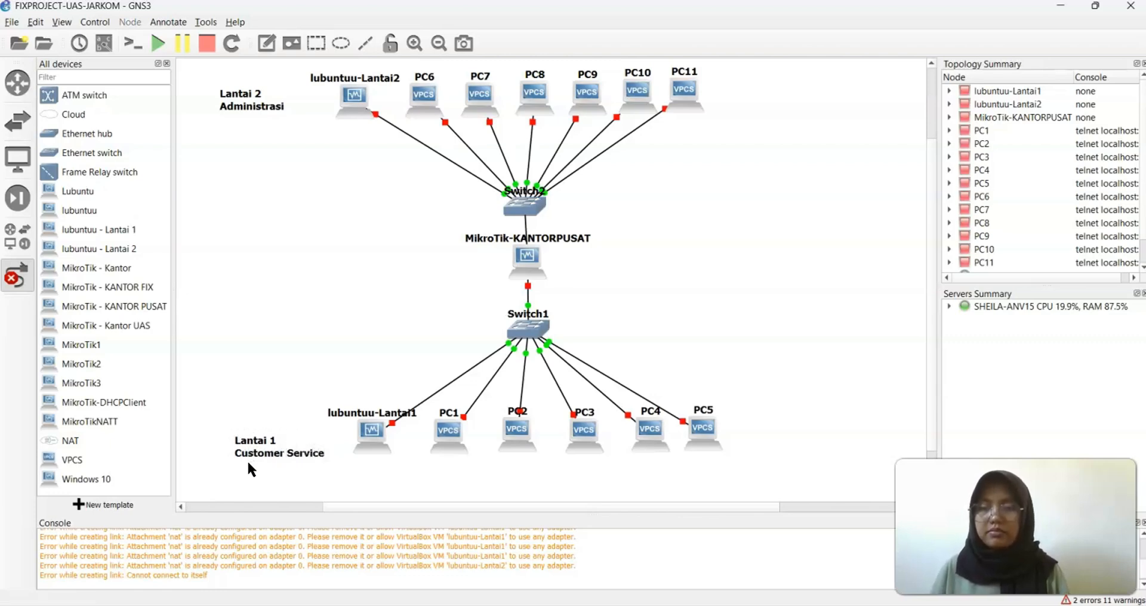
left_click_drag(244, 447, 236, 439)
left_click_drag(230, 428, 229, 423)
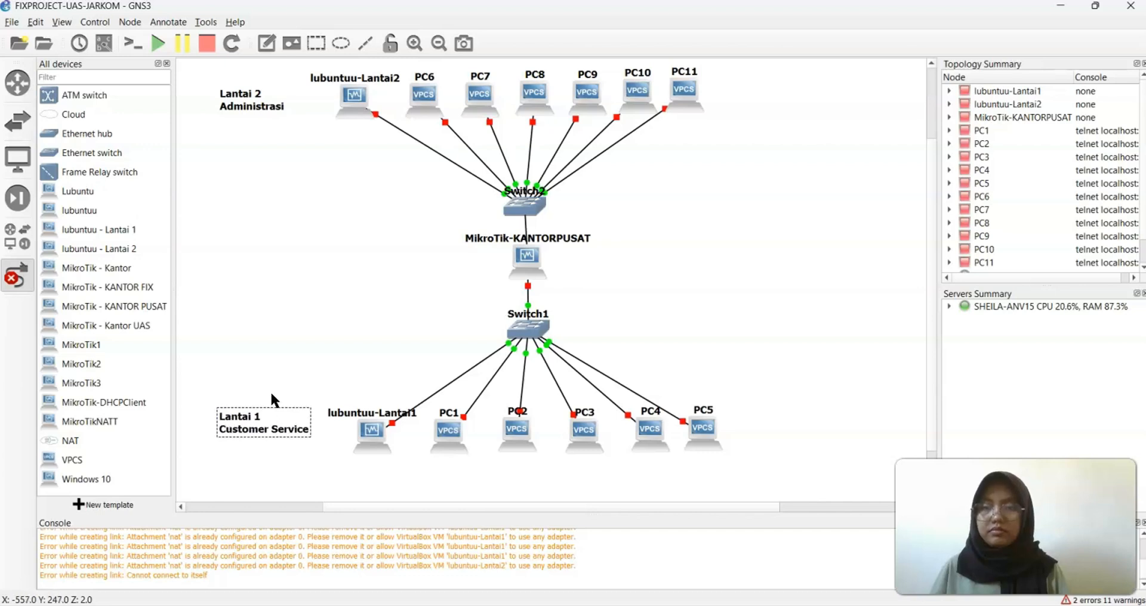
left_click(317, 355)
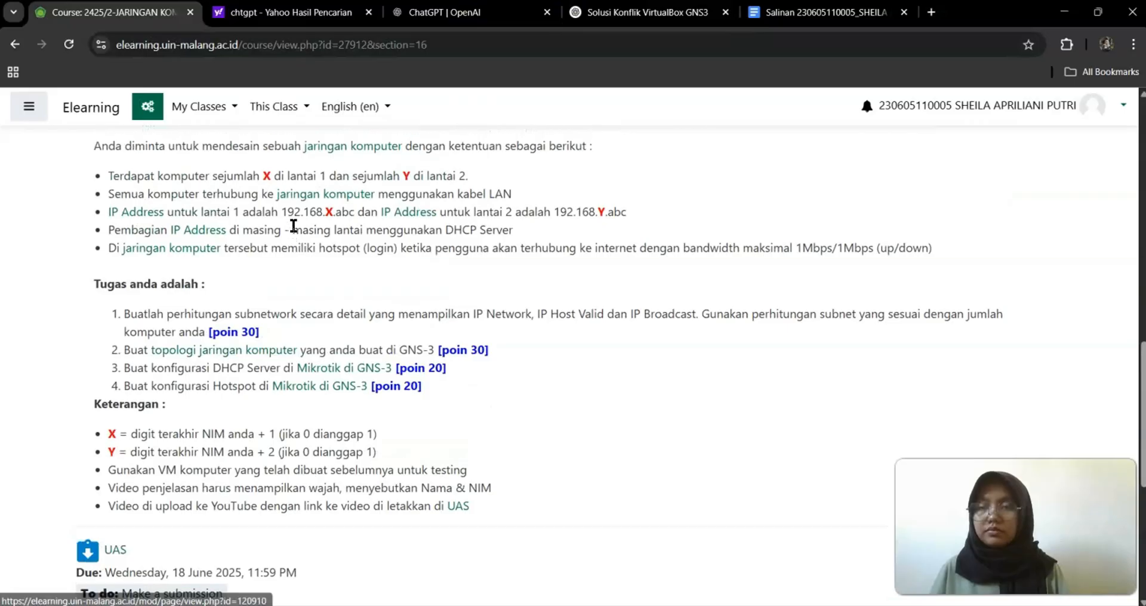
Scroll up to the Soal section and highlight the paragraph describing floors 1 and 2
scroll(294, 226, "up", 3)
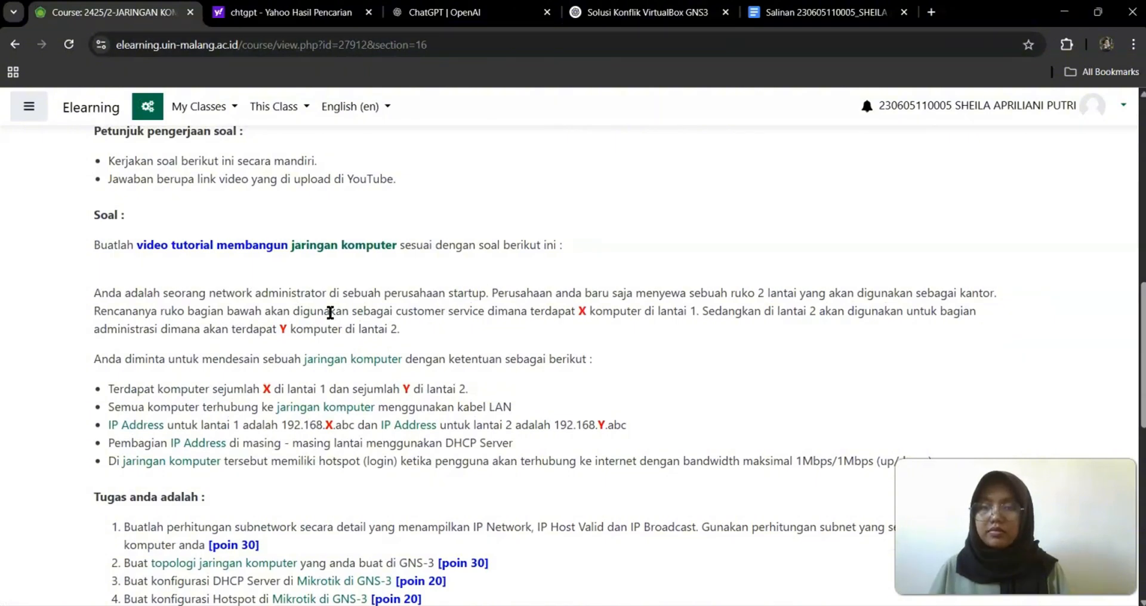
left_click_drag(399, 313, 137, 325)
left_click(428, 378)
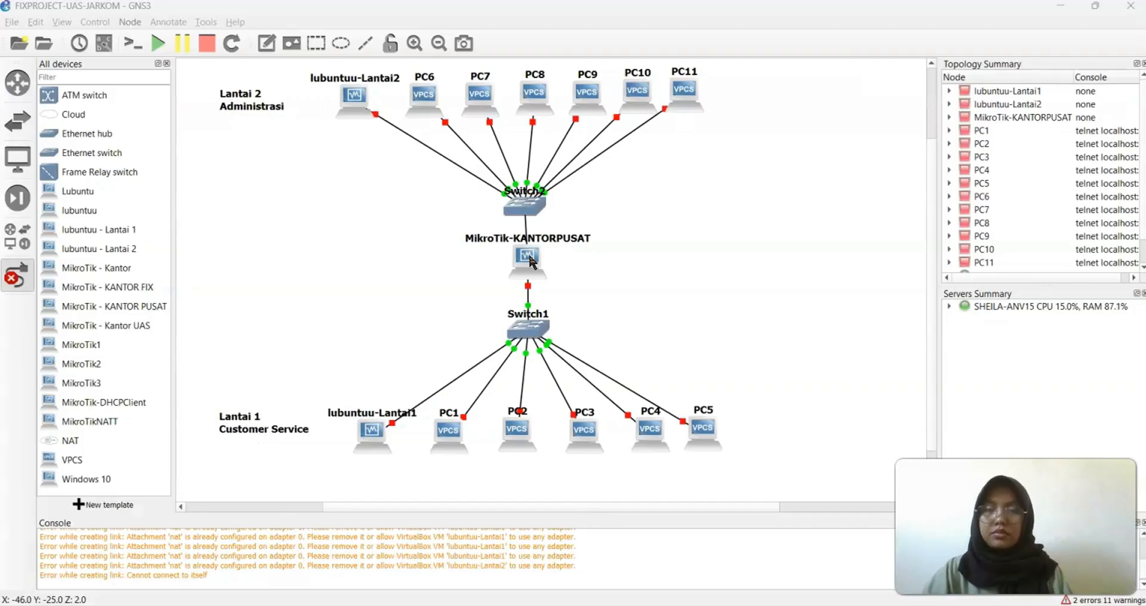
Start the MikroTik-KANTORPUSAT router, then launch WinBox via 'winb' search and move it left
right_click(529, 261)
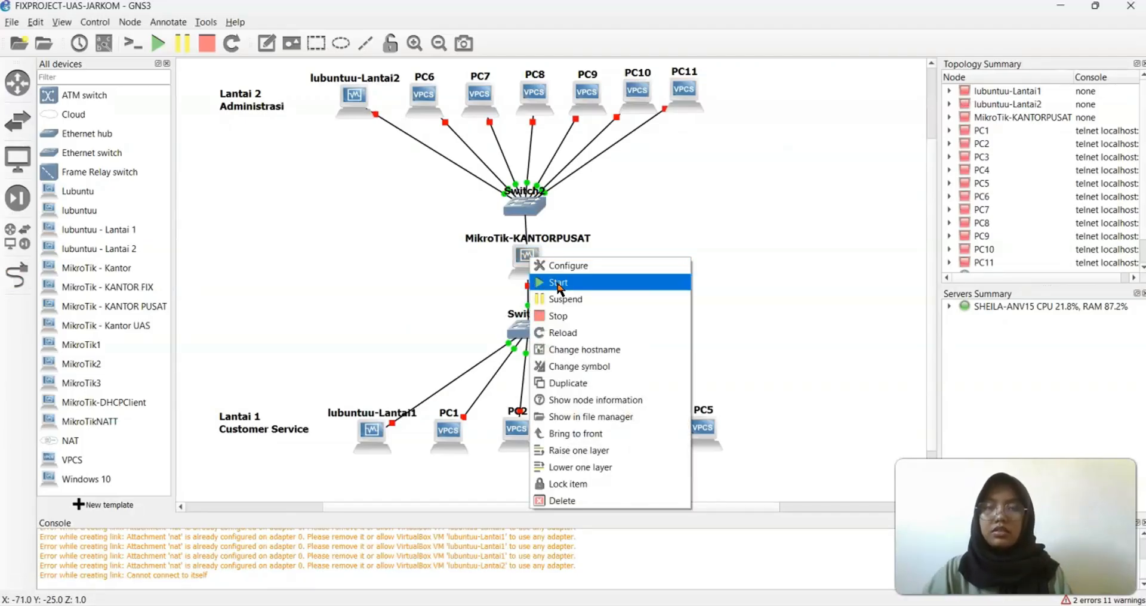
left_click(556, 282)
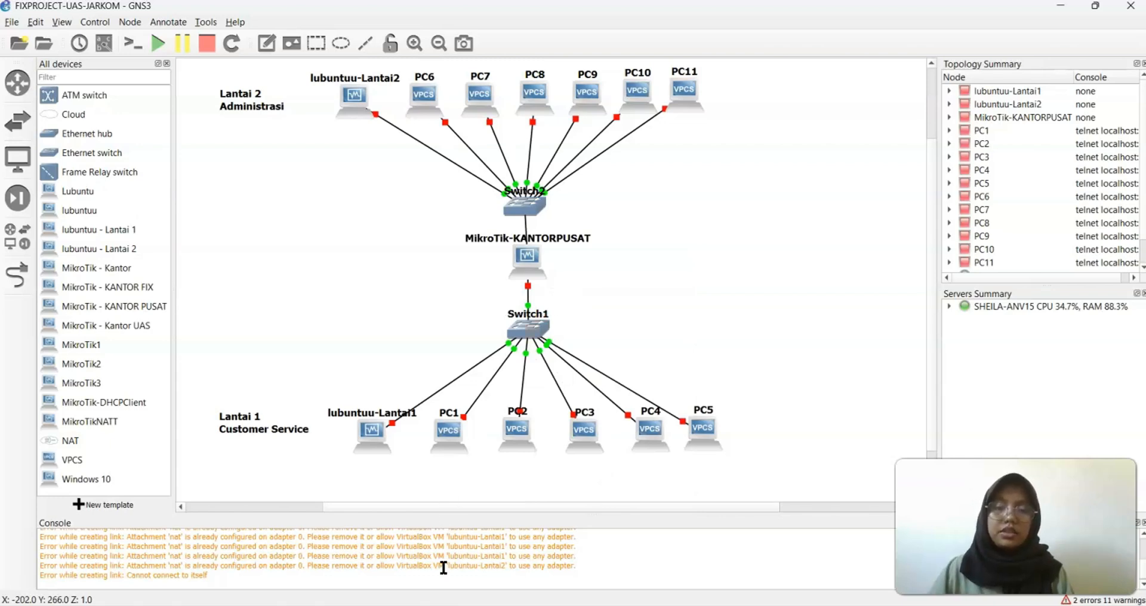
key("super+s")
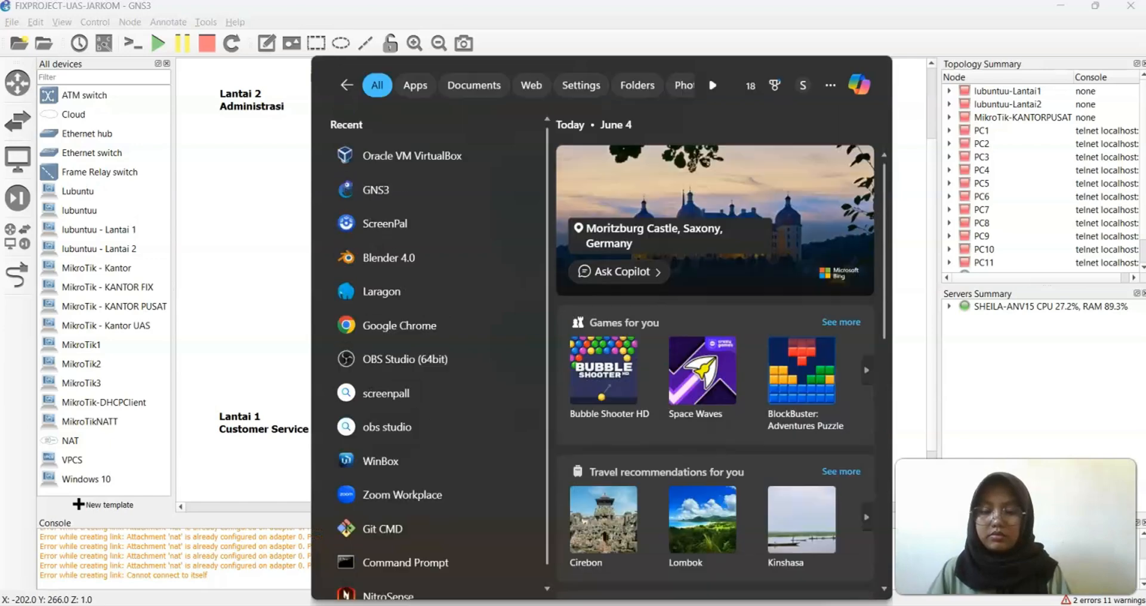
type("winb")
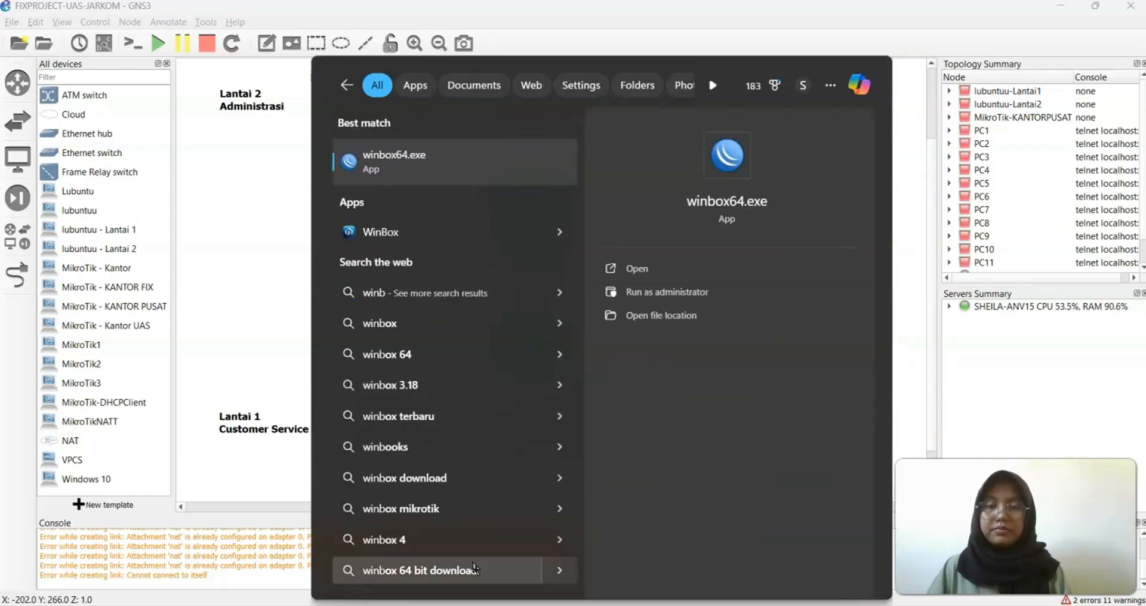
key("Return")
left_click_drag(807, 5, 238, 115)
scroll(569, 180, "left", 5)
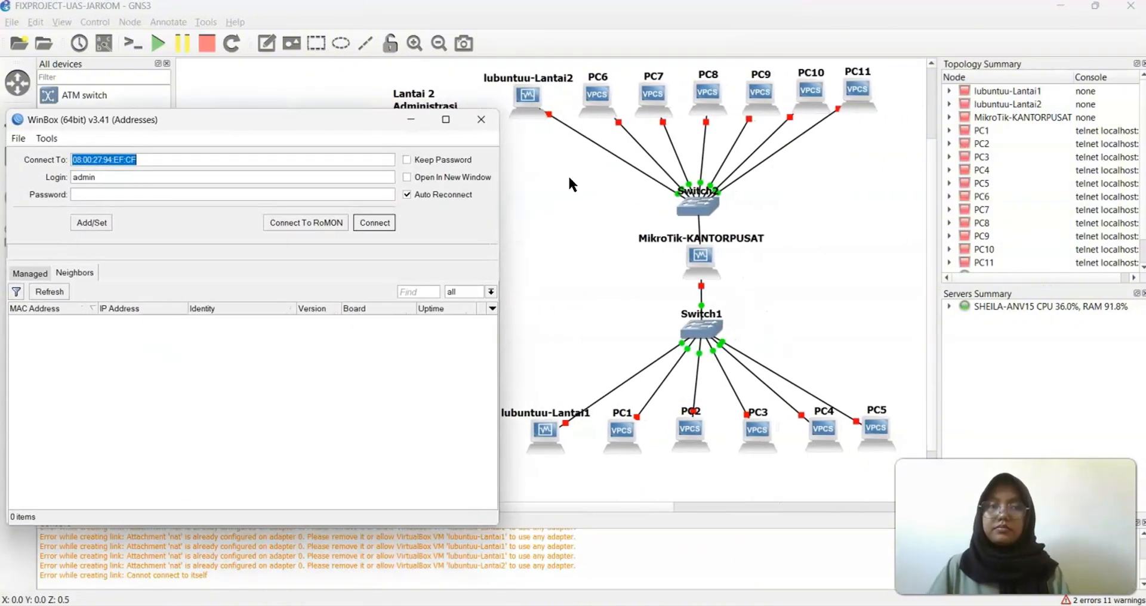
Start the MikroTik-KANTORPUSAT router again and refresh WinBox's Neighbors list
left_click(701, 261)
right_click(702, 265)
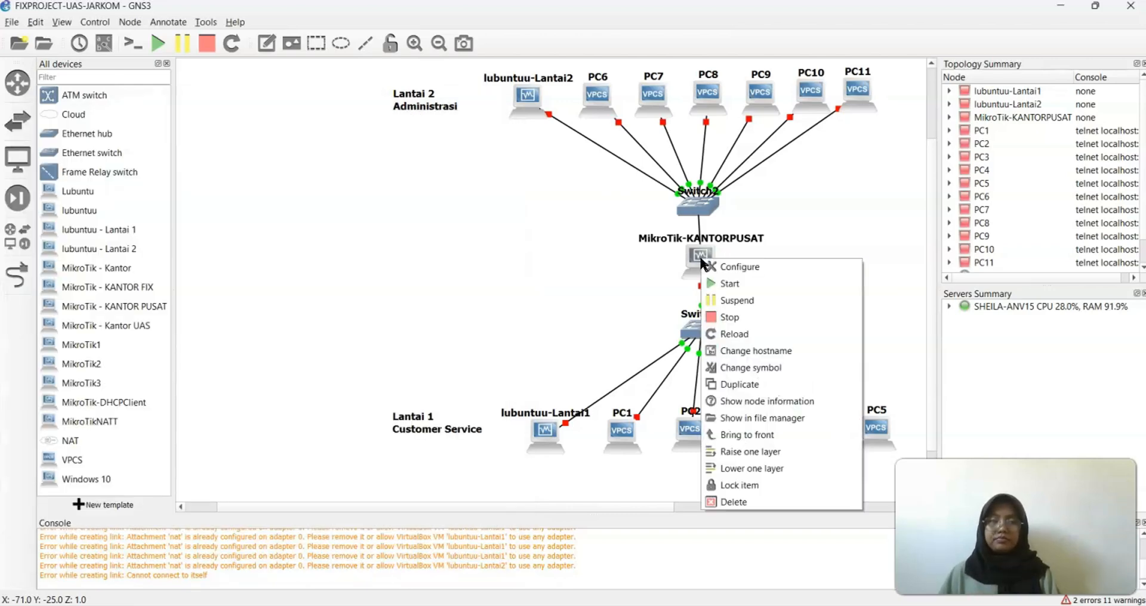
left_click(722, 279)
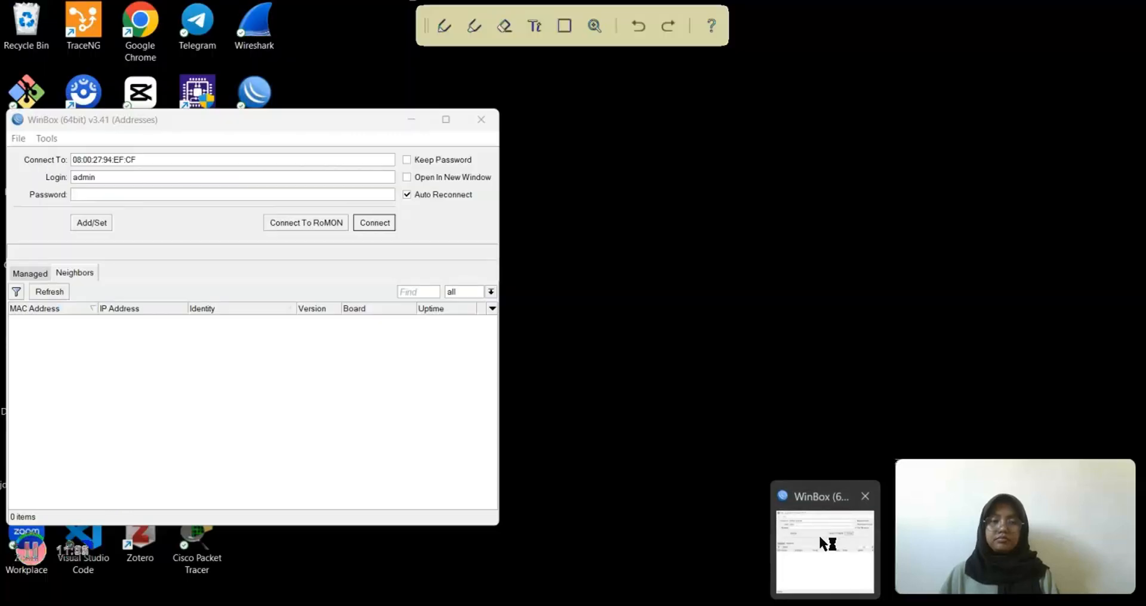
left_click(818, 534)
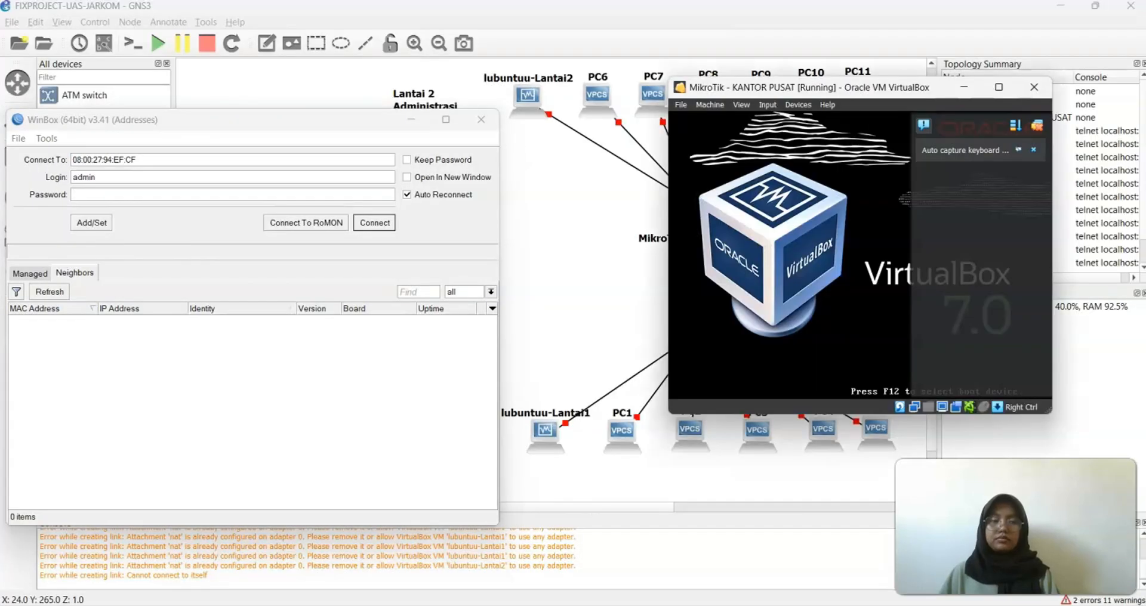
left_click(48, 292)
left_click(46, 294)
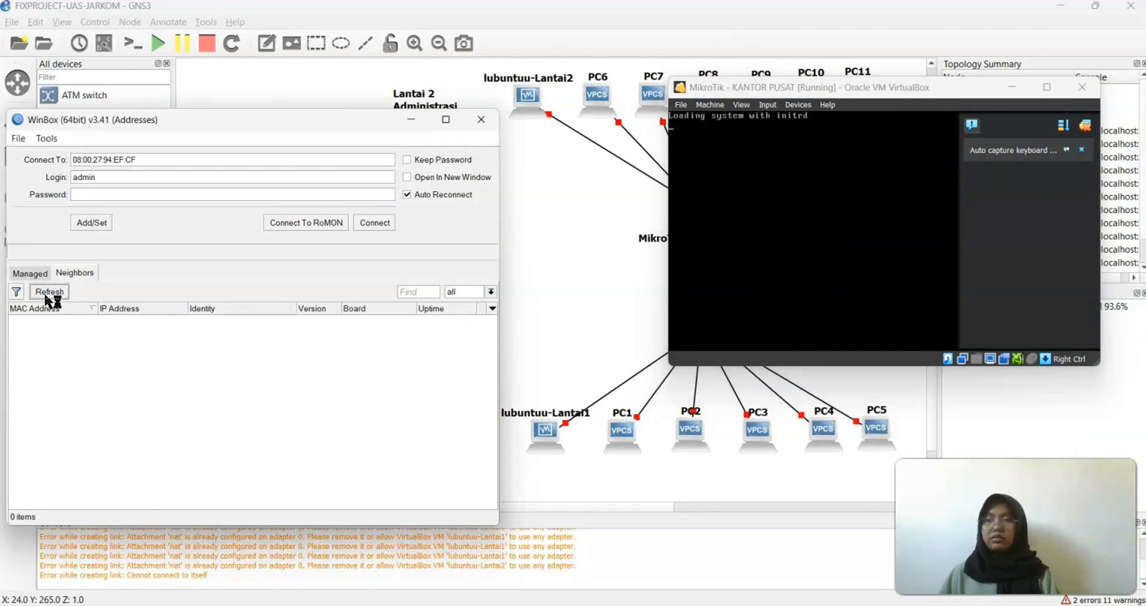
Refresh neighbours until MikroTikMaster appears, select it and connect
left_click_drag(202, 123, 456, 104)
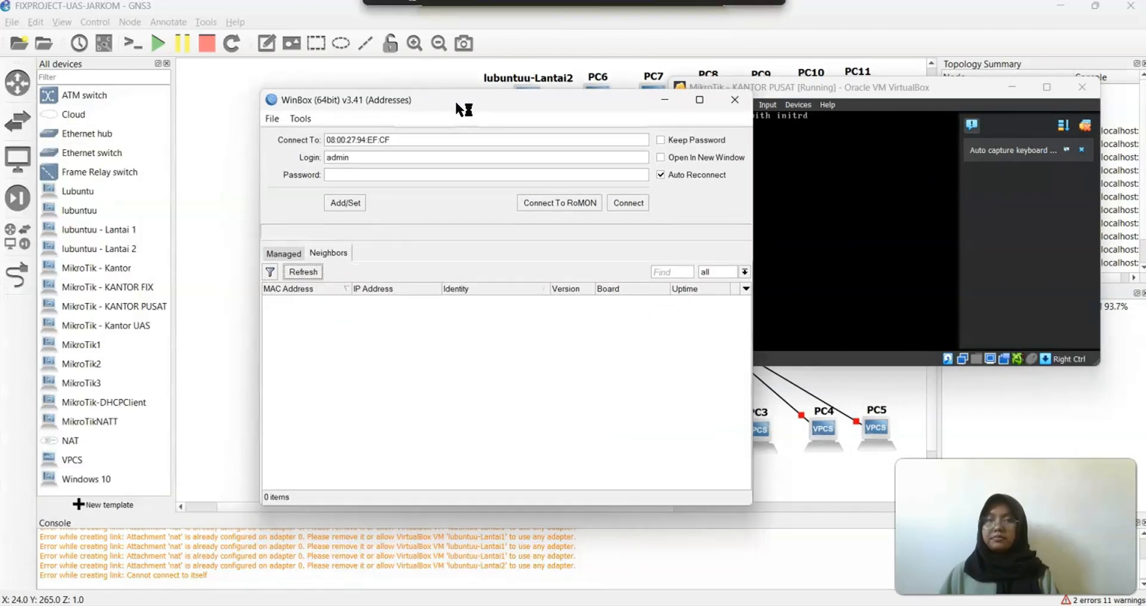
left_click(698, 100)
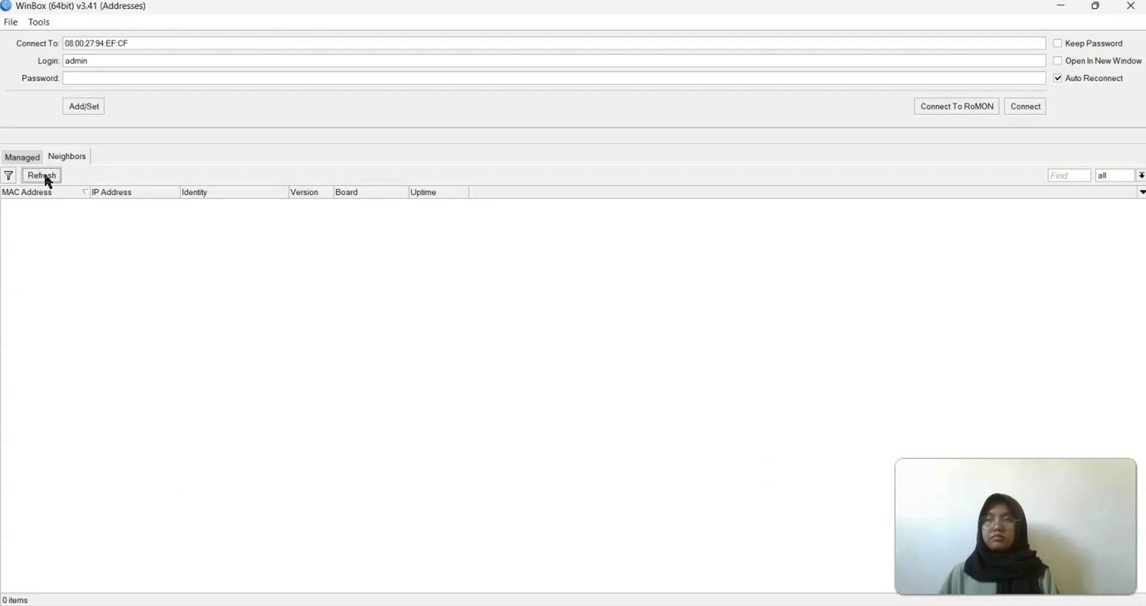
left_click(1095, 6)
left_click(818, 201)
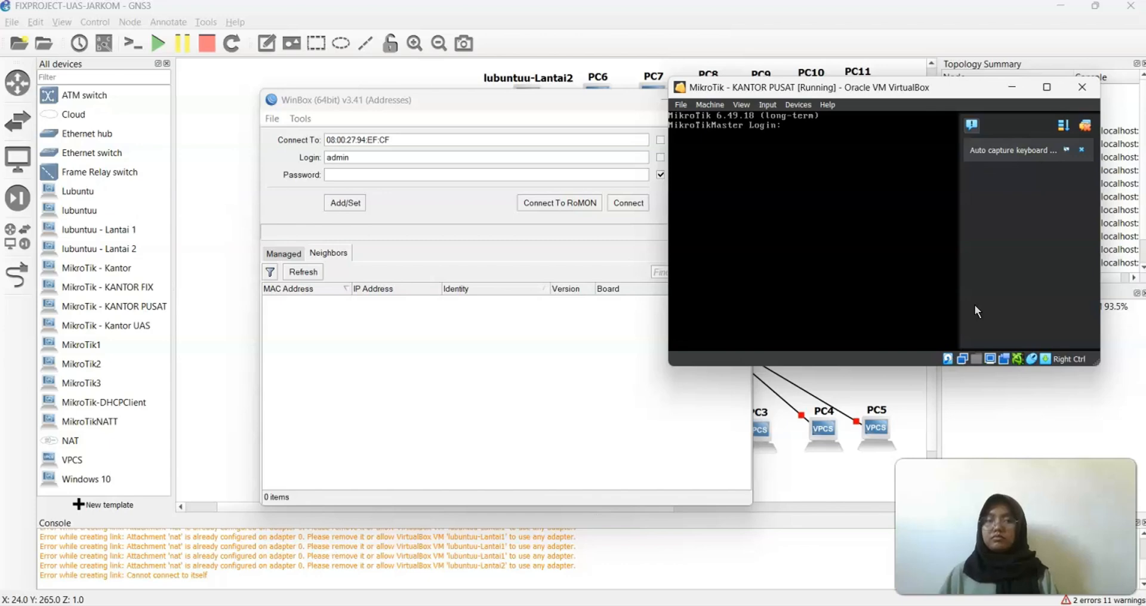
left_click(304, 272)
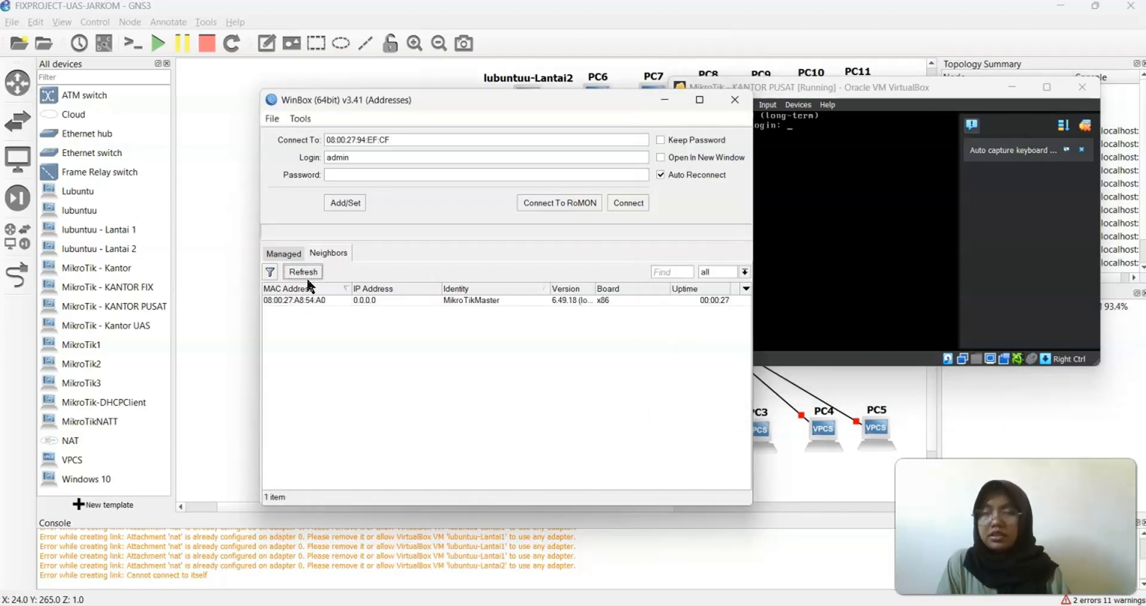
left_click(316, 298)
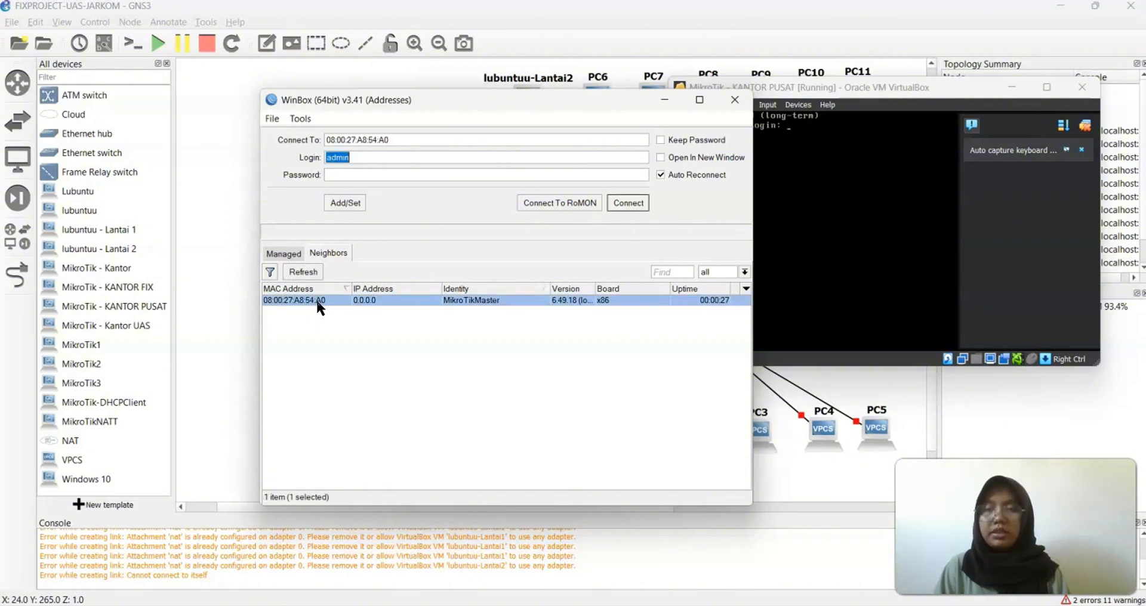
left_click(633, 203)
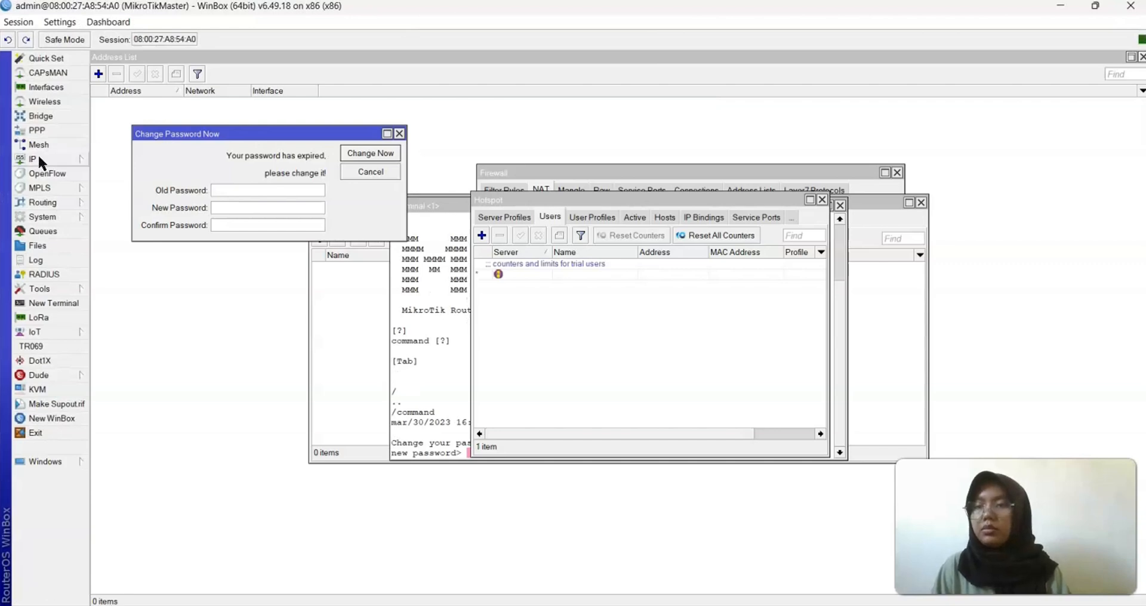
Set System > Identity to MikroTik-KANTOR-PUSAT, apply it, and close the Change Password prompt
left_click(39, 217)
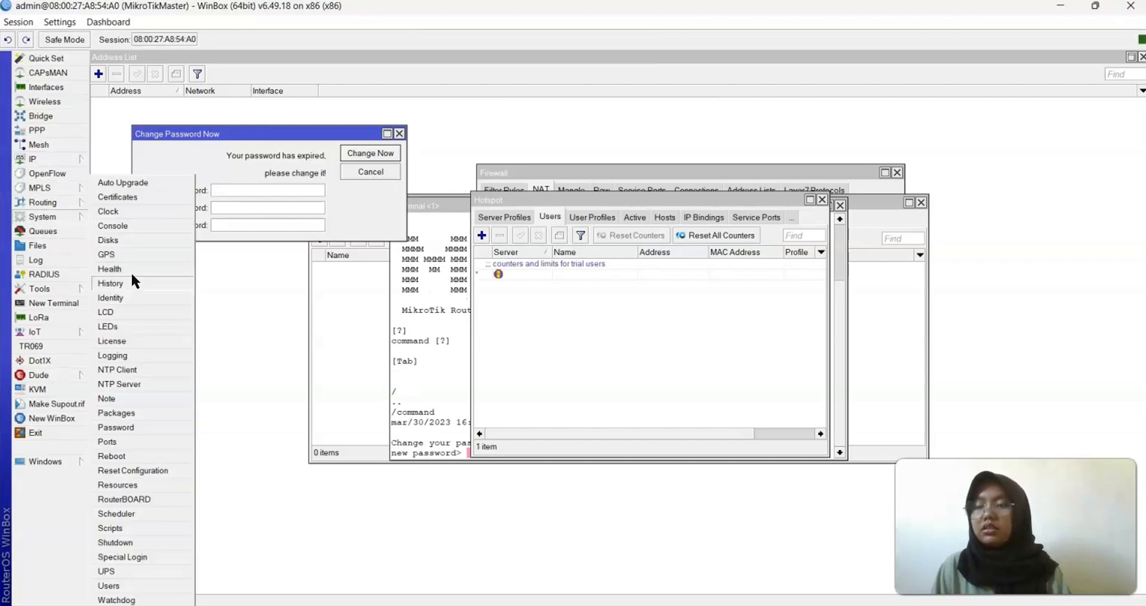
left_click(119, 297)
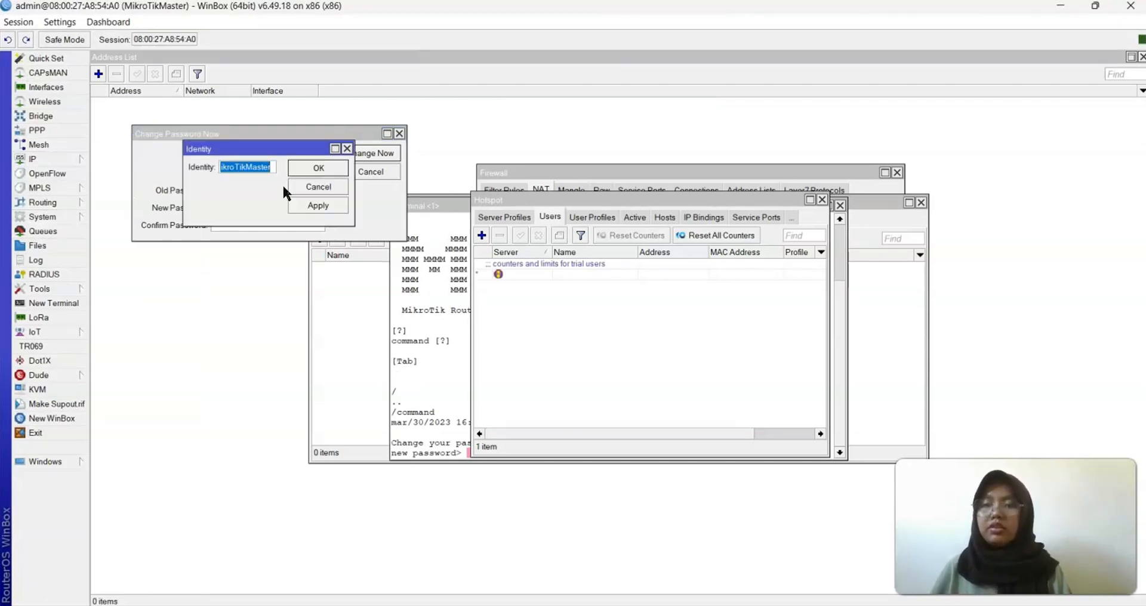
left_click(270, 166)
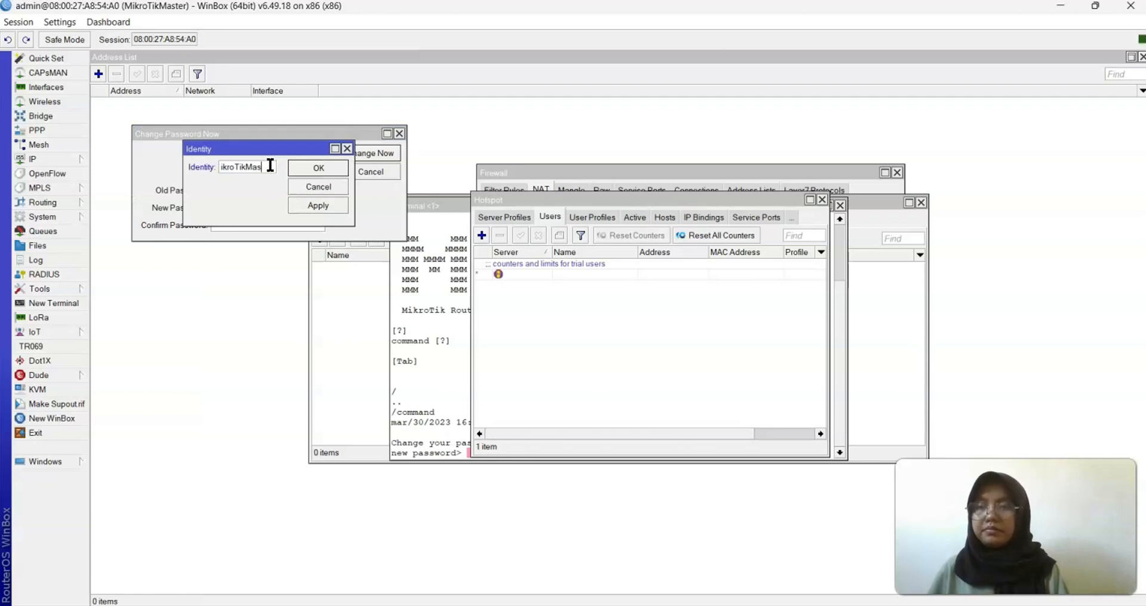
key("BackSpace")
key("BackSpace")
key("BackSpace")
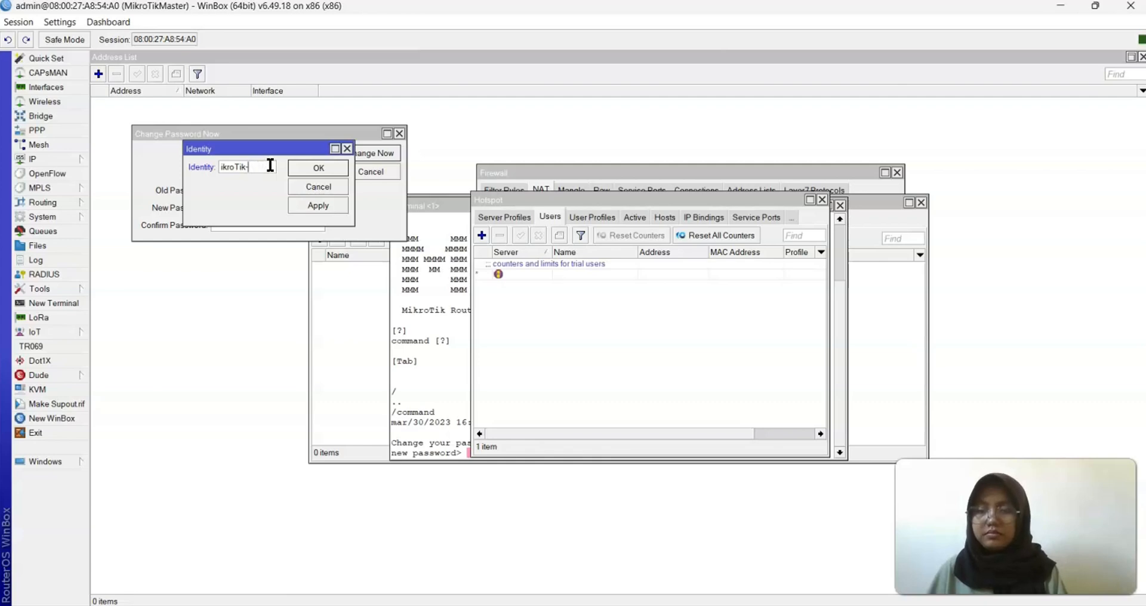
type("KANTORPUSA")
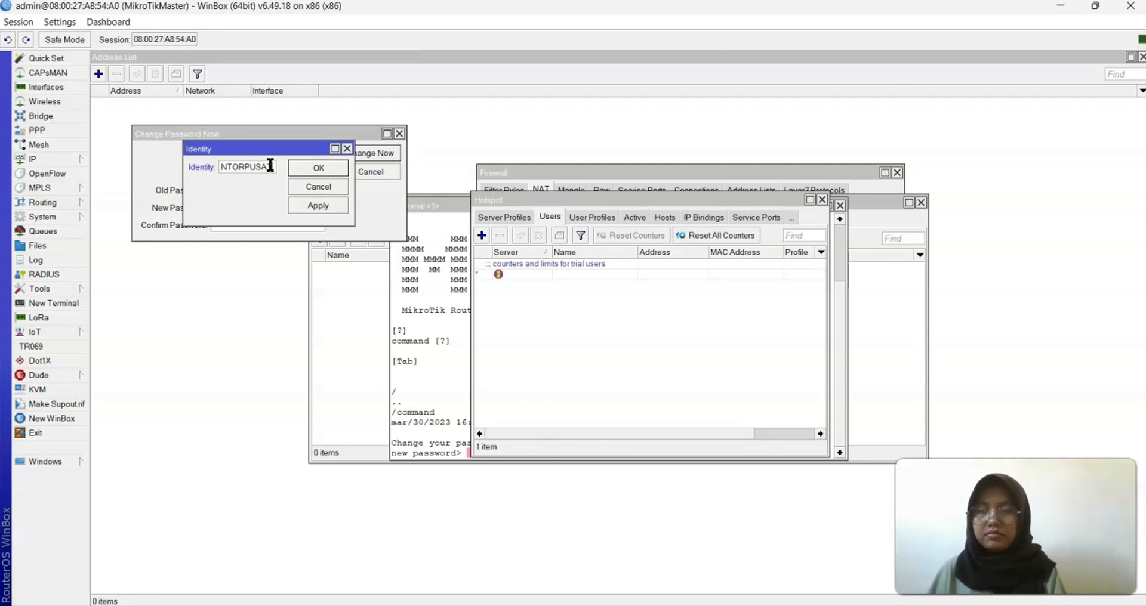
type("T")
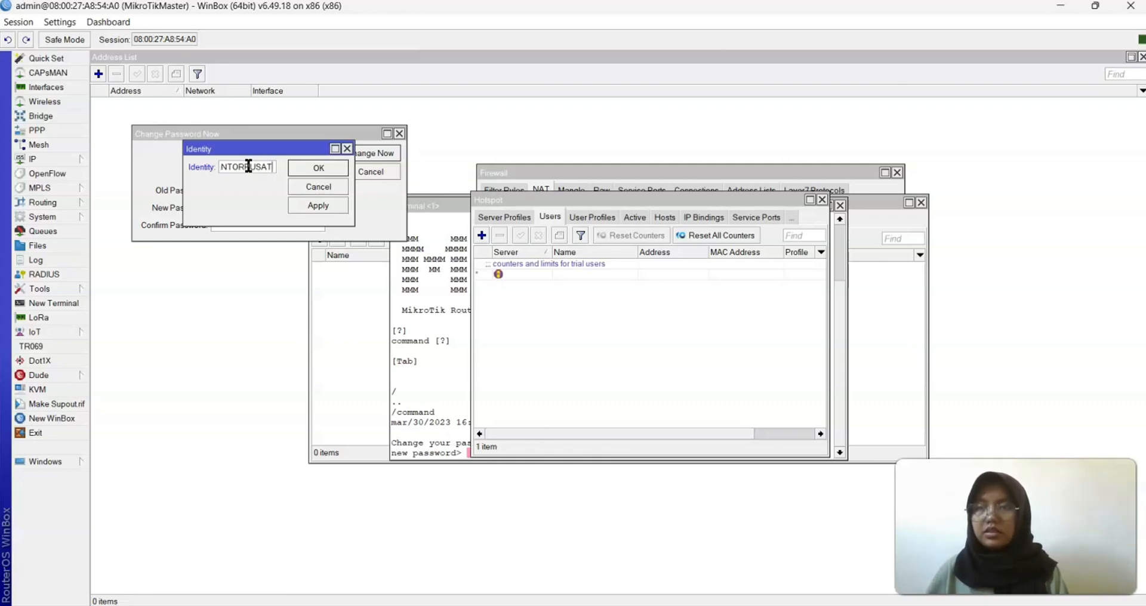
left_click(243, 167)
type("-")
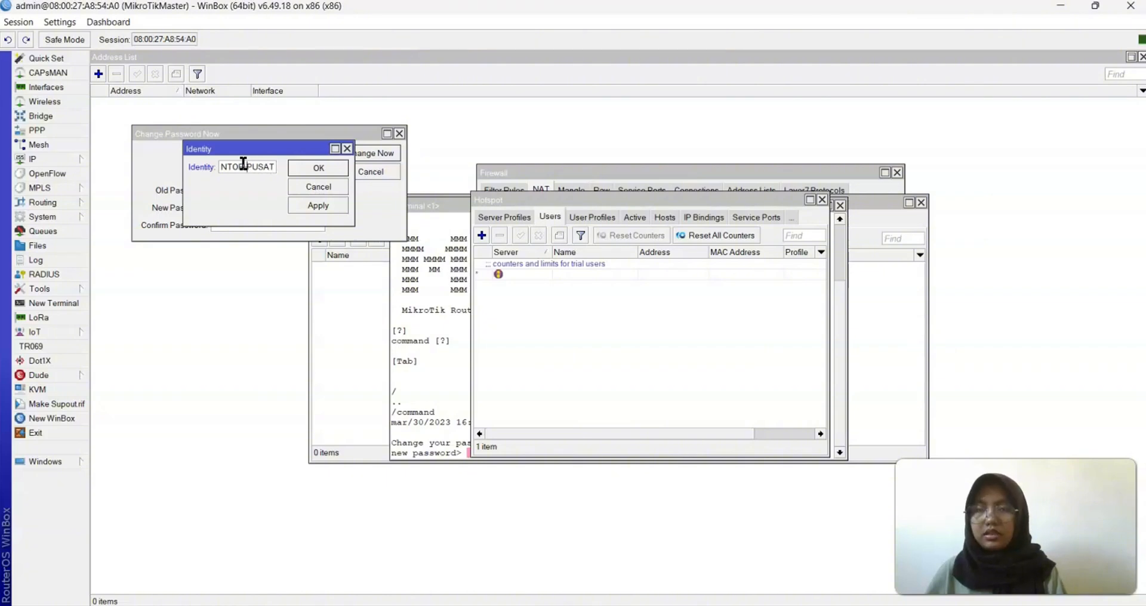
left_click(316, 205)
left_click(326, 166)
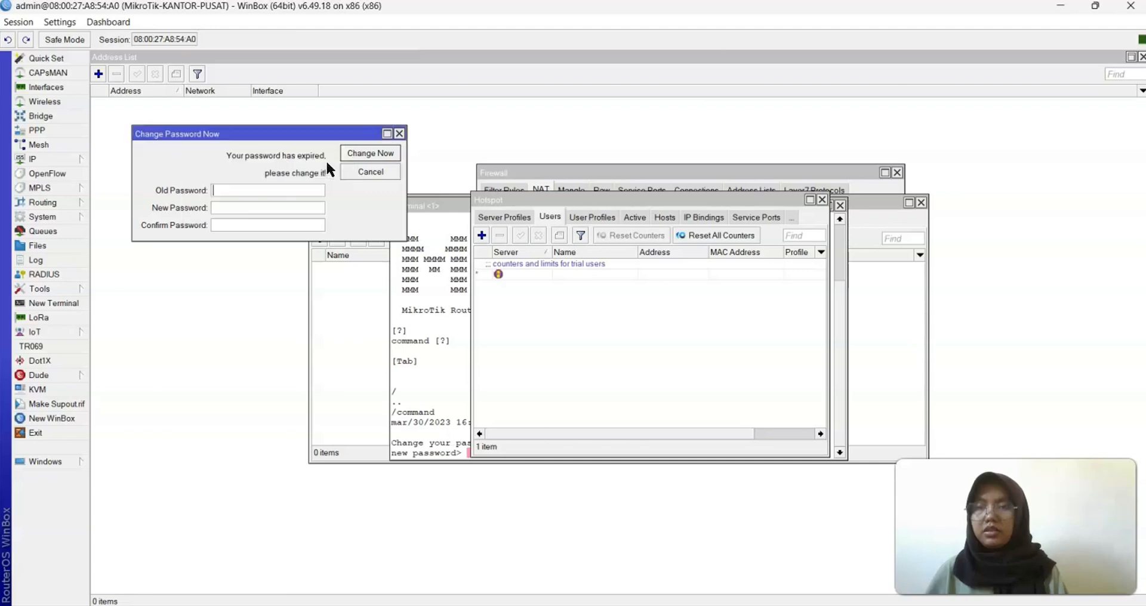
left_click(400, 134)
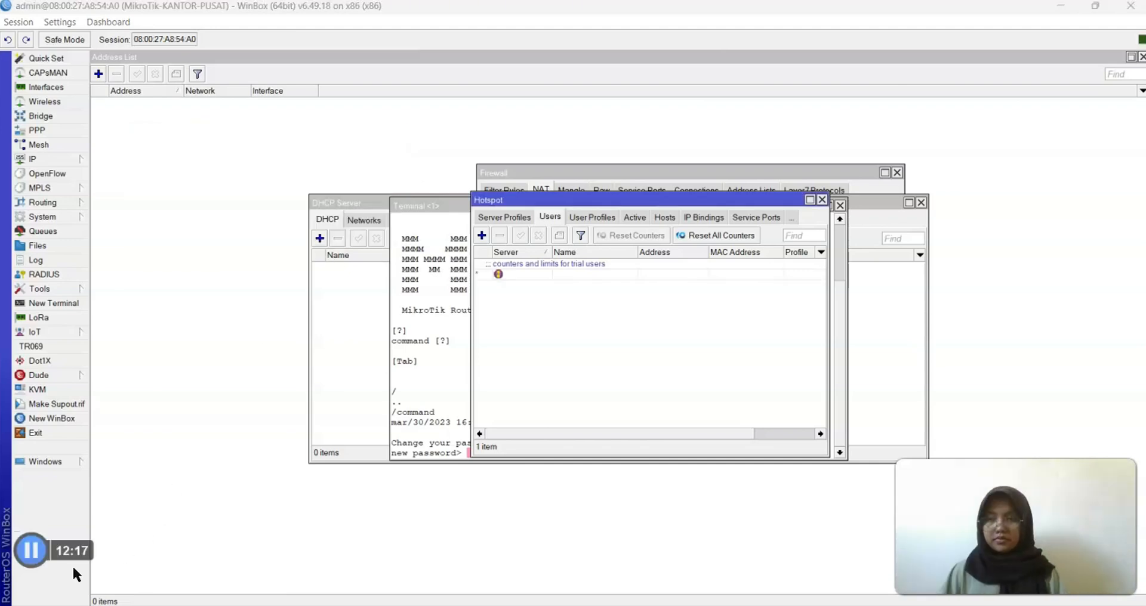
Rename interface ether1 to ether1-Internet
left_click(46, 87)
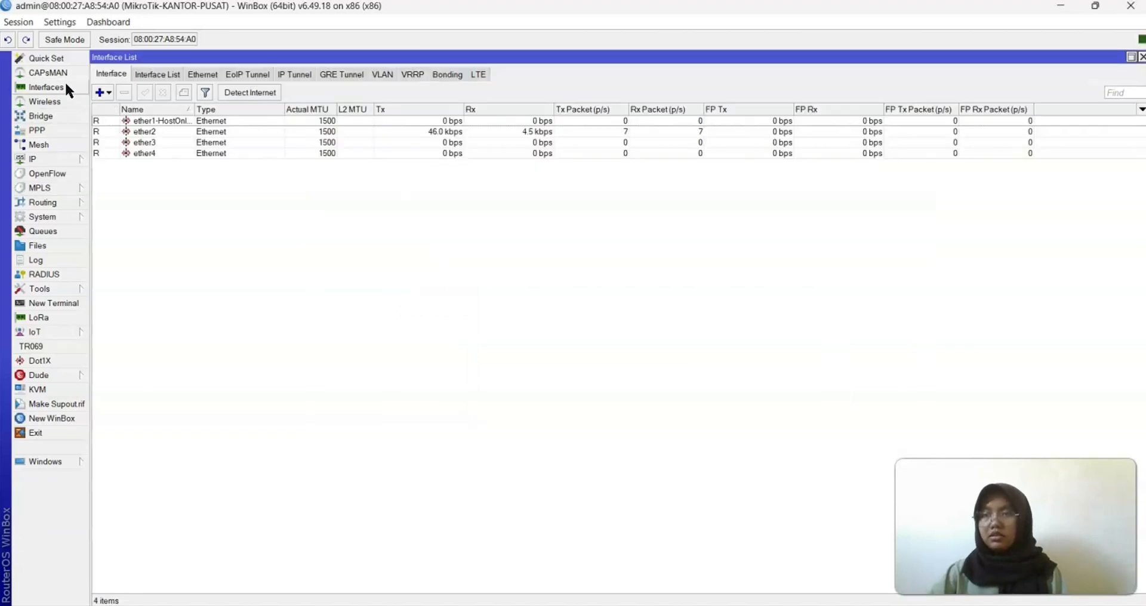
double_click(160, 121)
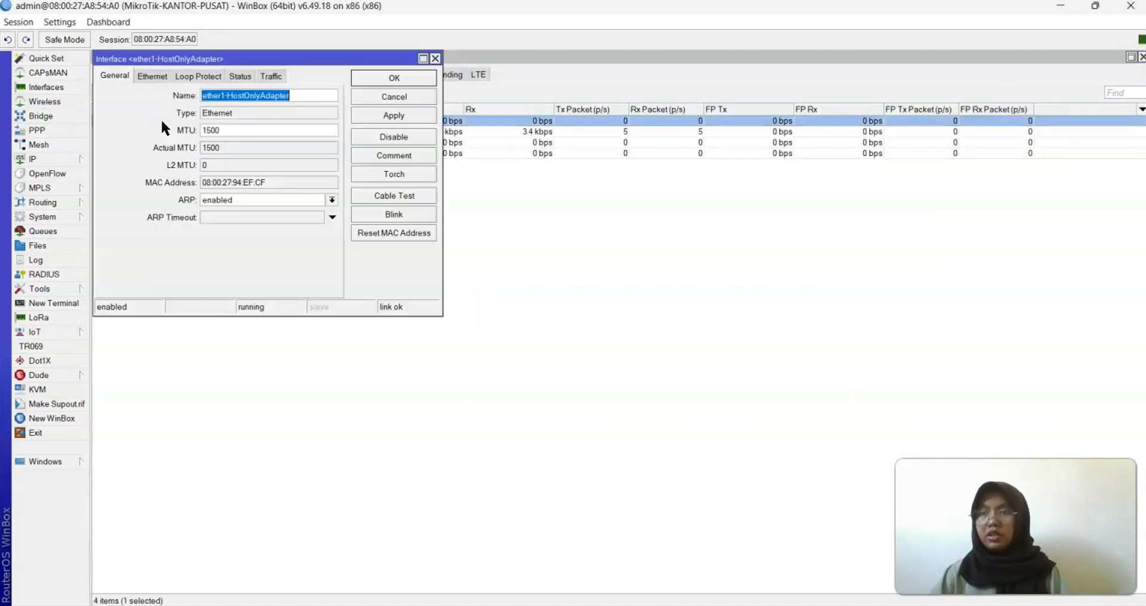
left_click(320, 99)
double_click(320, 97)
left_click(276, 95)
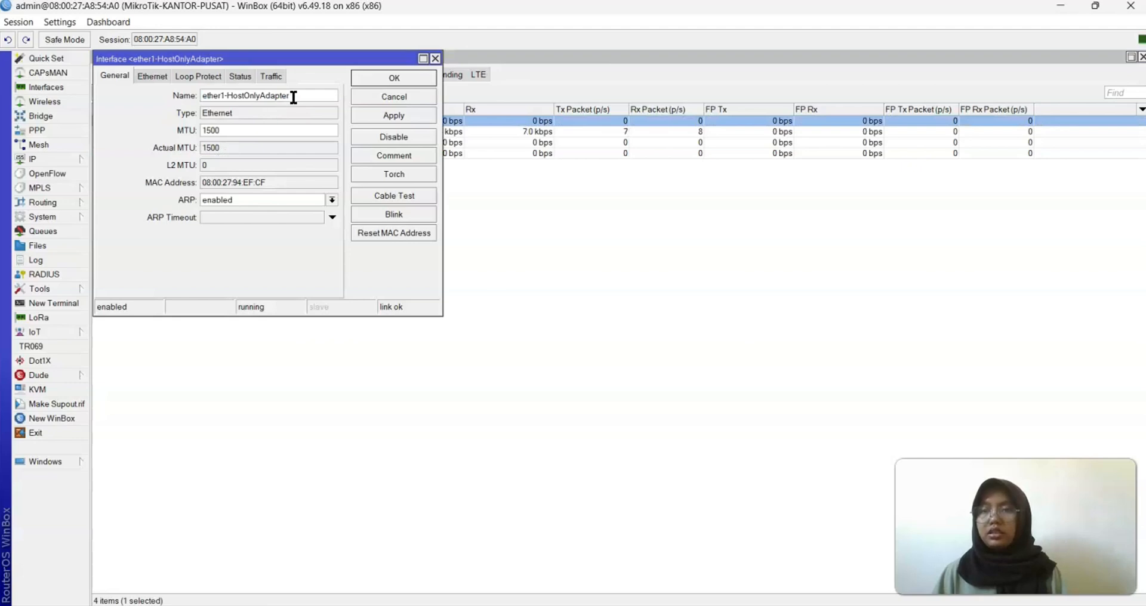
left_click_drag(290, 97, 236, 100)
key("BackSpace")
key("BackSpace")
type("Inte")
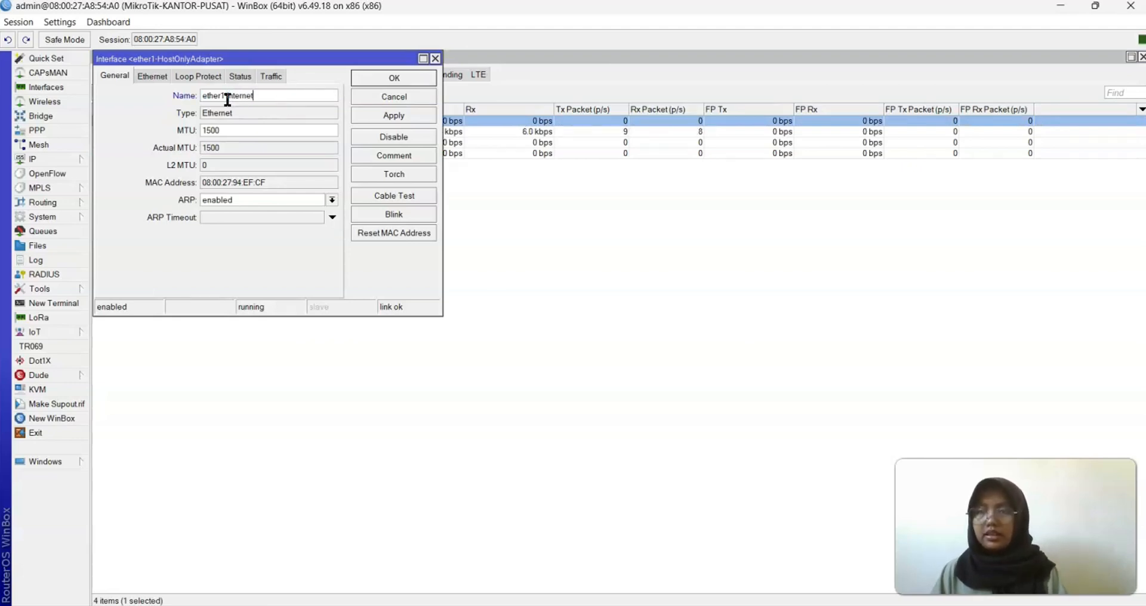
left_click(398, 77)
Rename ether2 to ether2-HostOnlyAdapter and ether3 to ether3-Lantai1
double_click(160, 131)
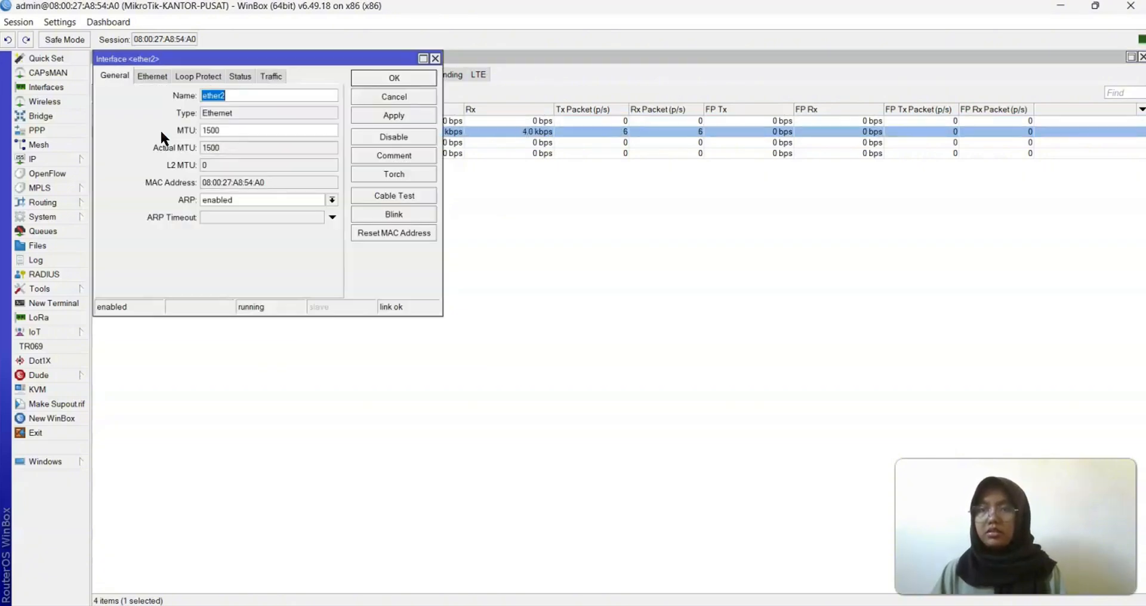
left_click(243, 94)
type("-Ho")
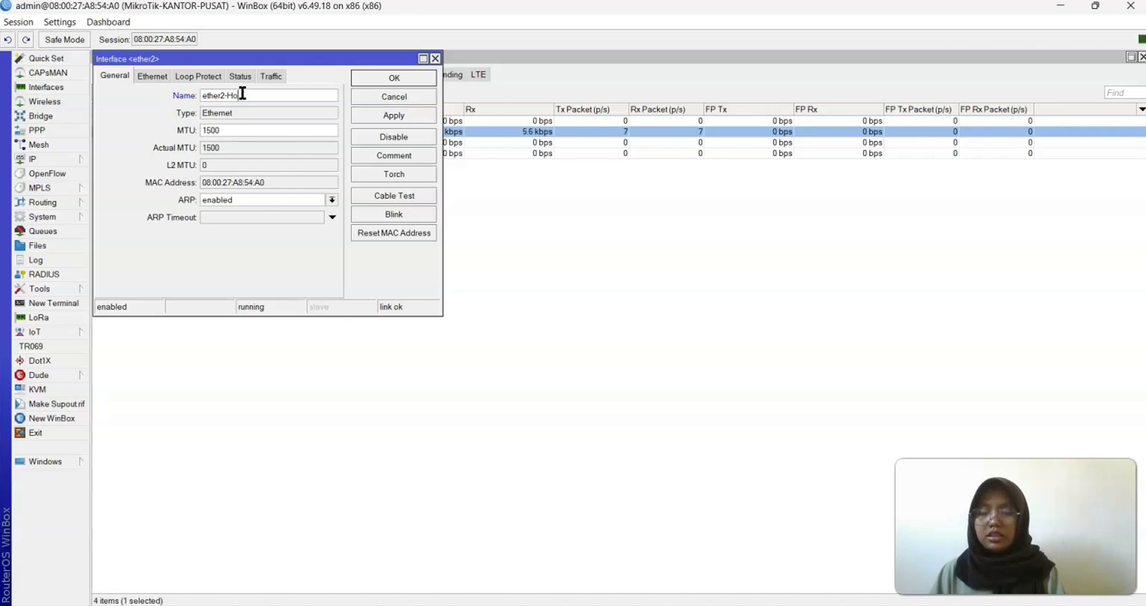
type("stOnlyA")
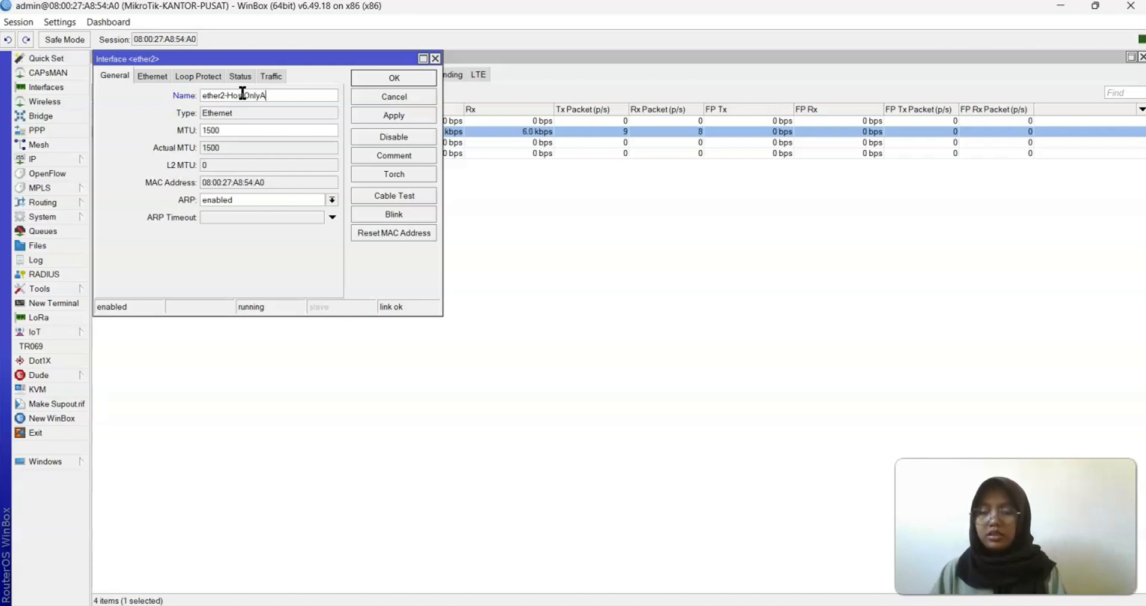
type("dapter")
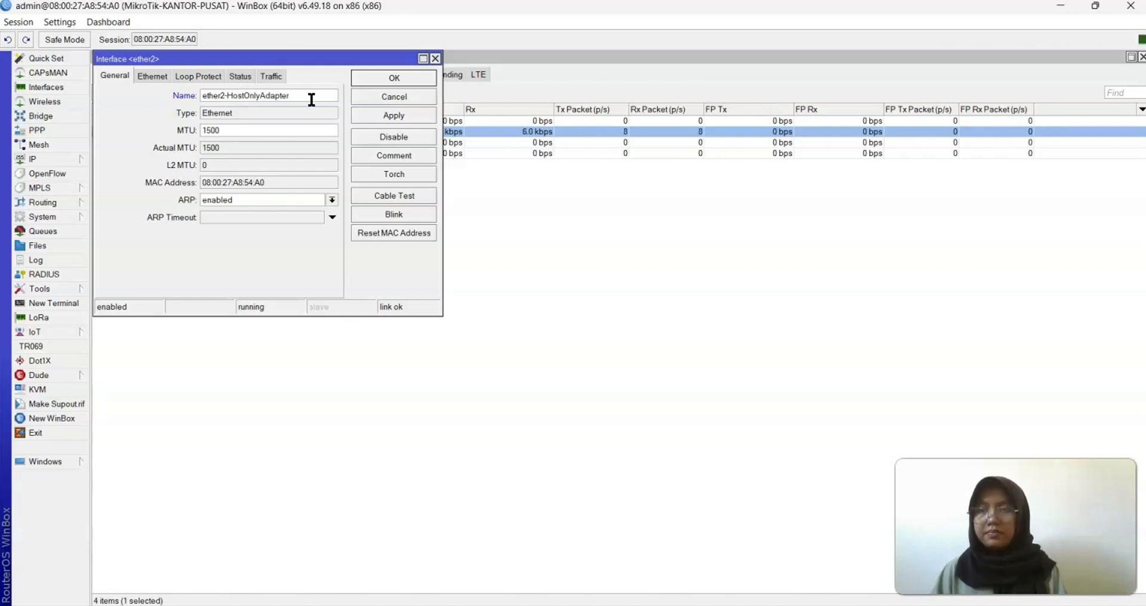
left_click(394, 115)
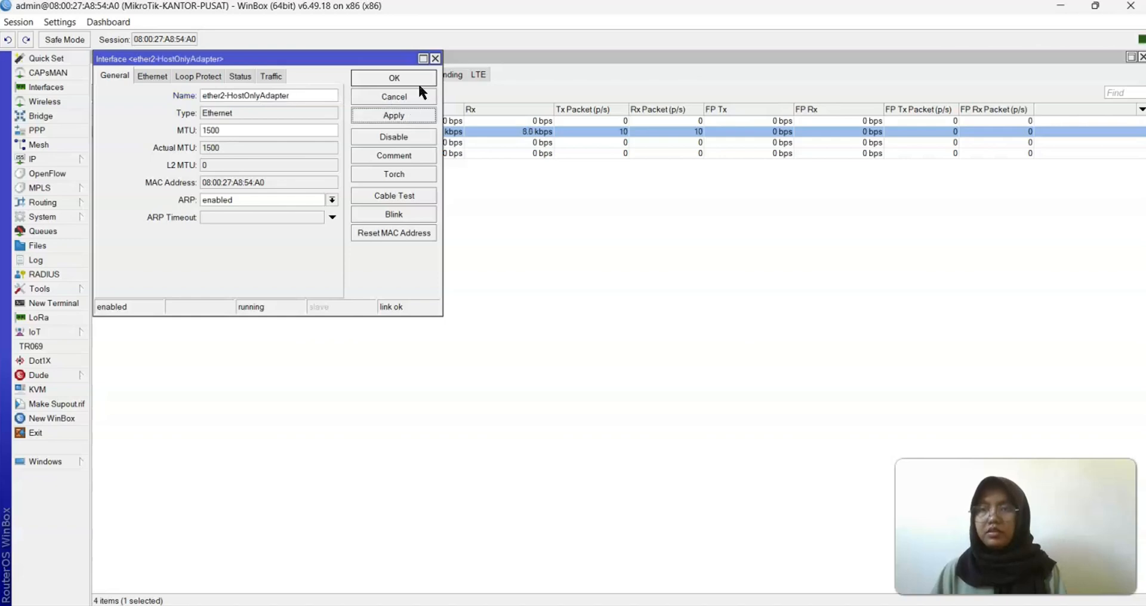
left_click(403, 76)
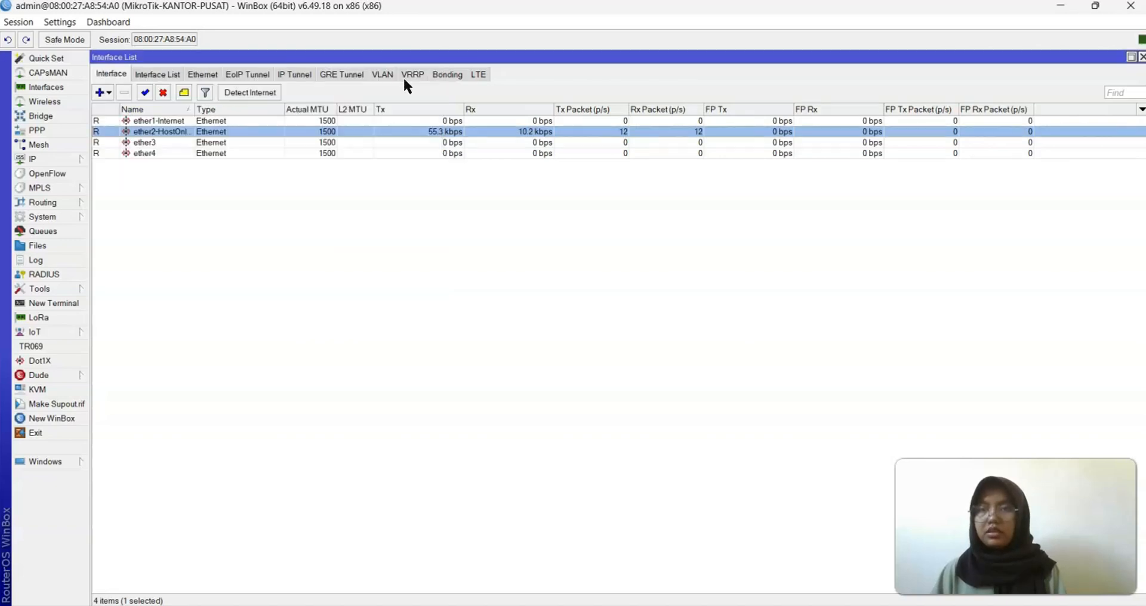
double_click(151, 143)
left_click(248, 90)
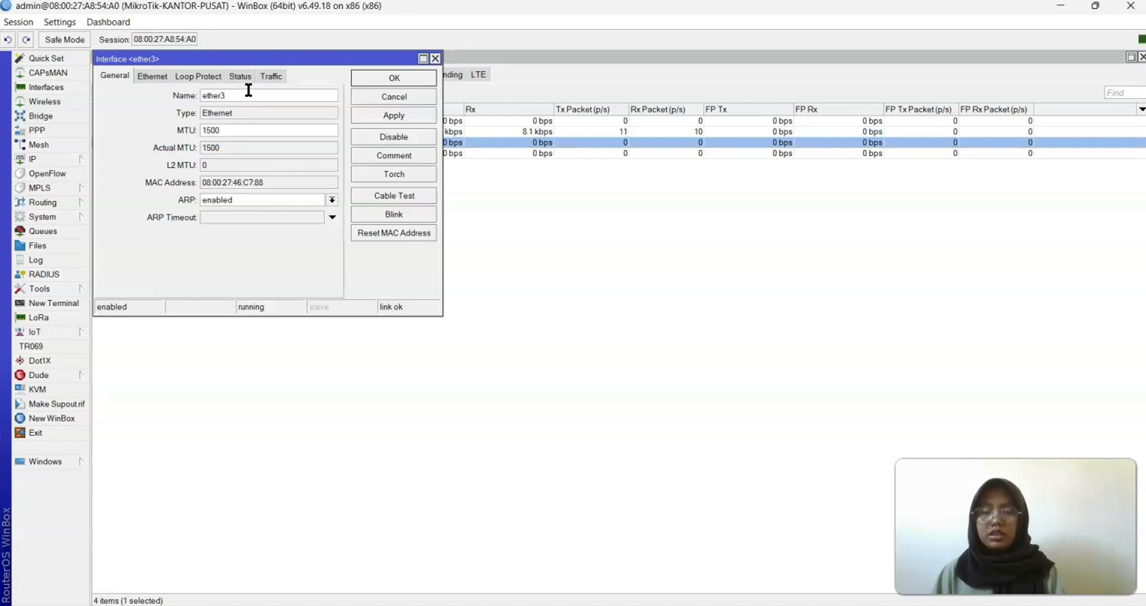
type("-Lanta")
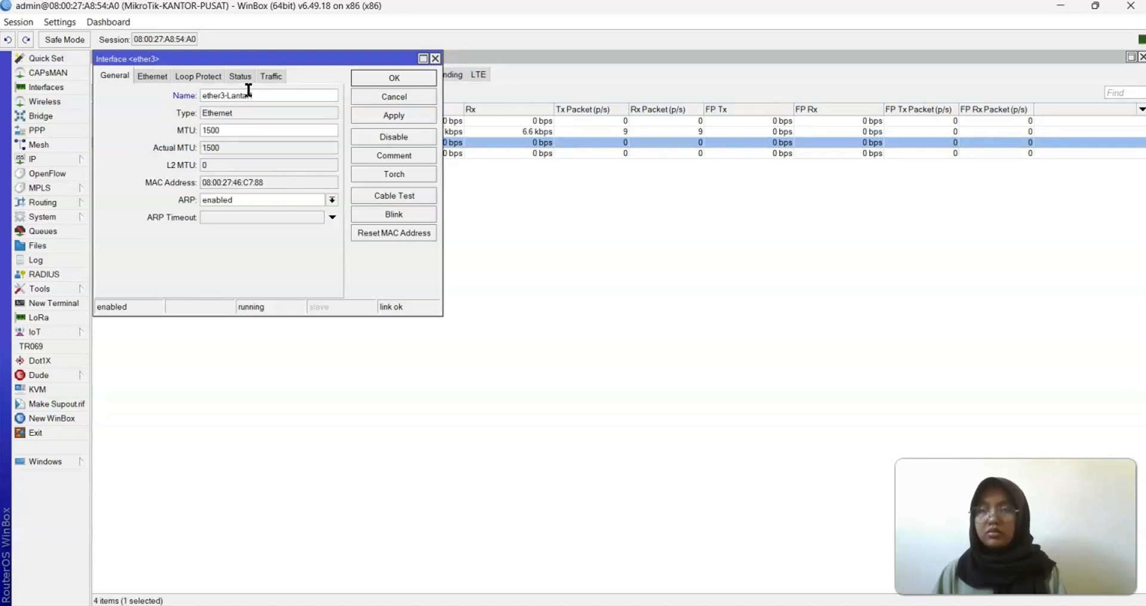
type("i1")
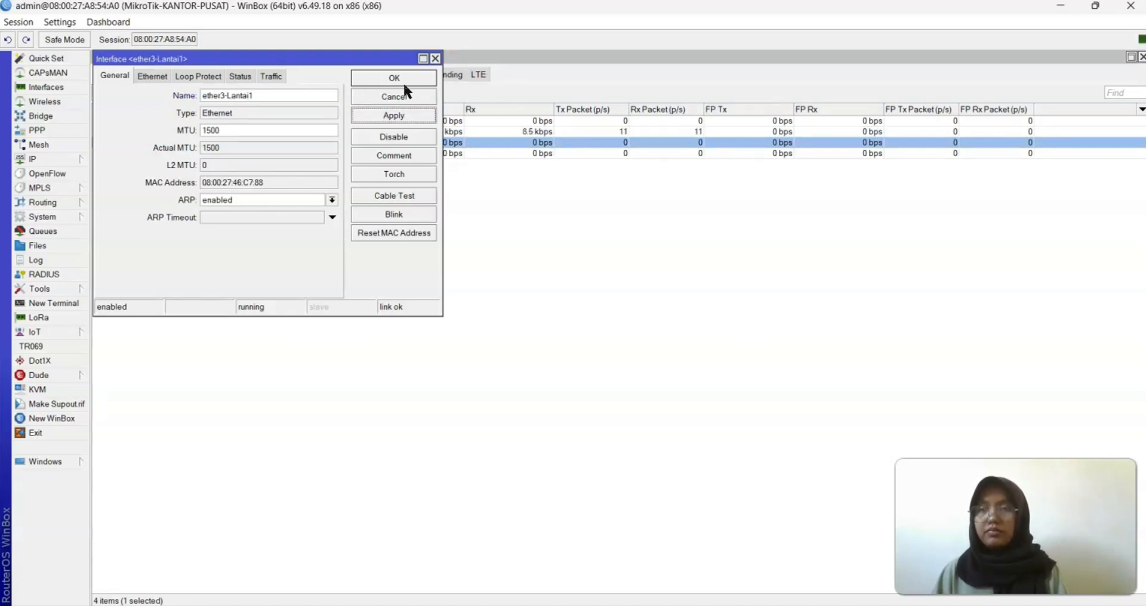
left_click(395, 74)
Rename interface ether4 to ether4-Lantai2
double_click(164, 154)
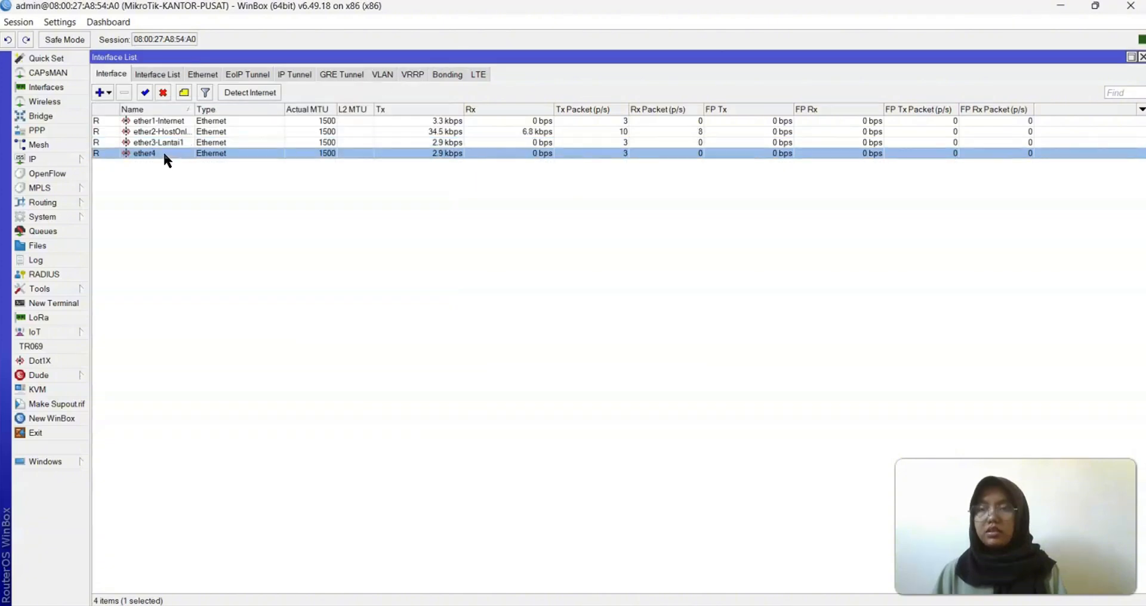
left_click(236, 97)
type("-")
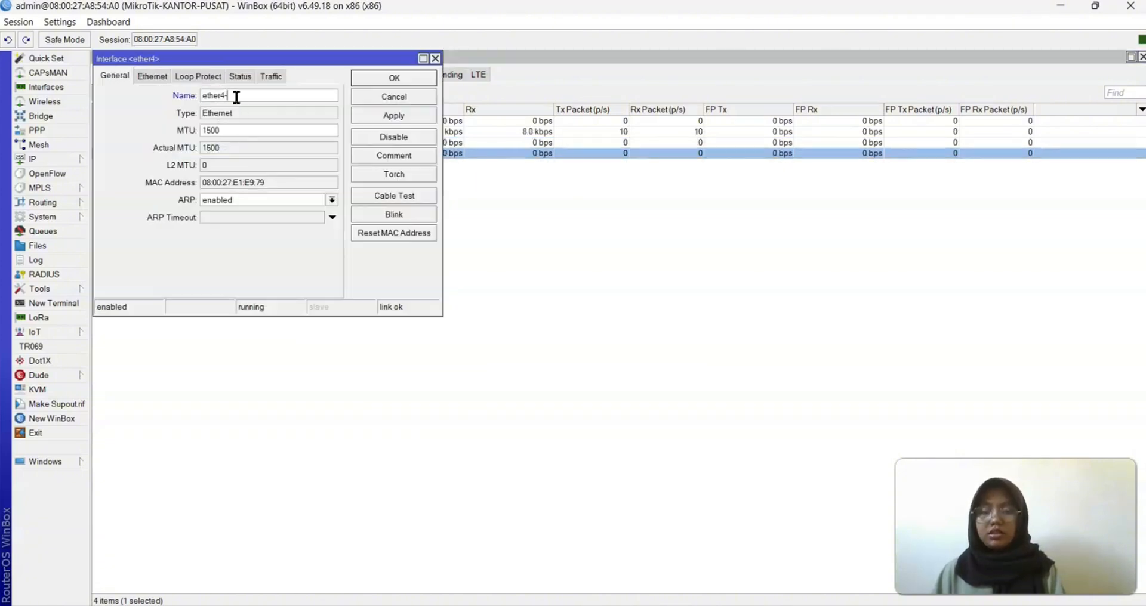
type("Lantai2")
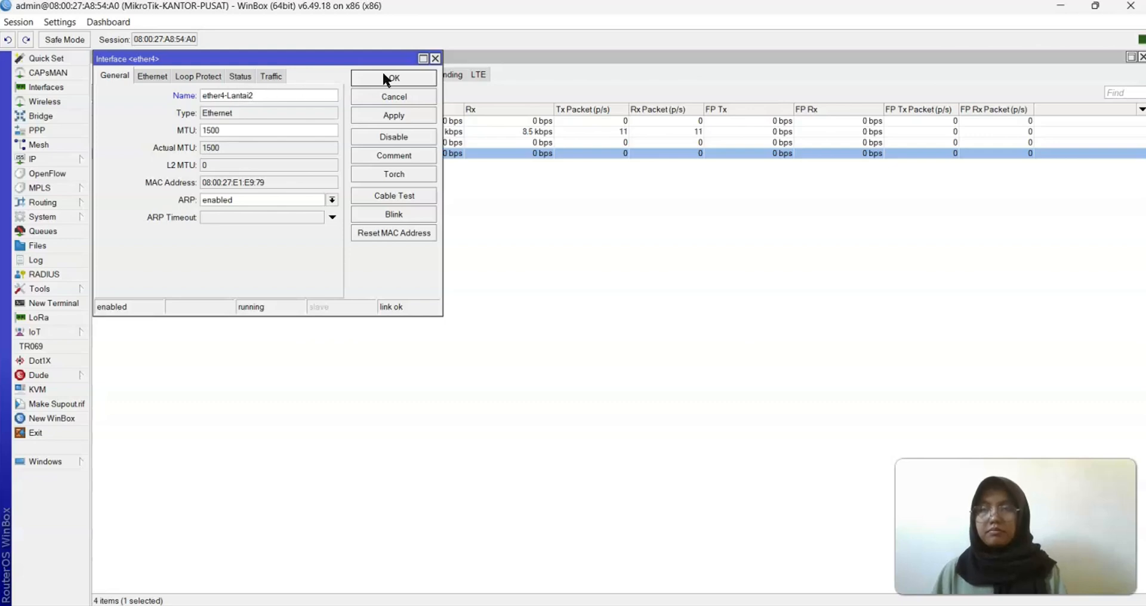
left_click(403, 116)
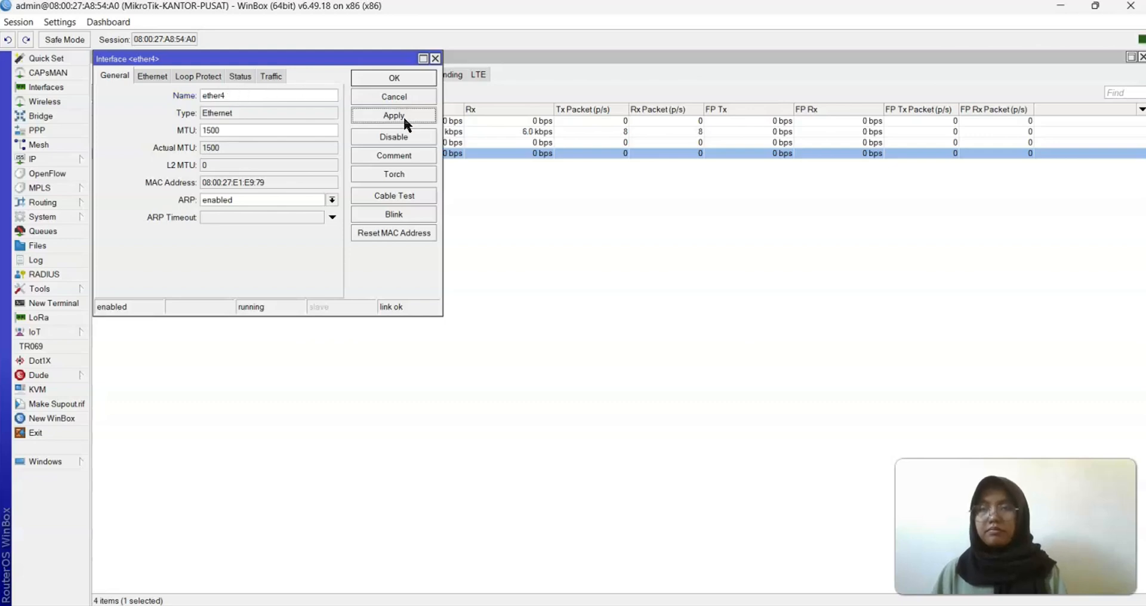
left_click(399, 76)
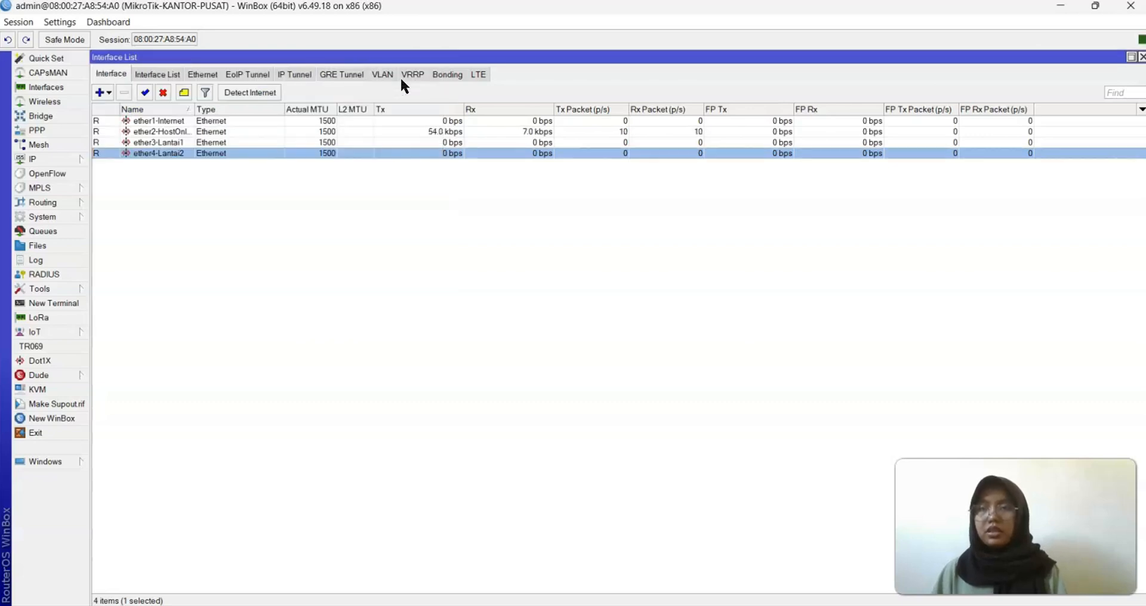
left_click(47, 158)
Open the Address List and place it beside the Interface List as floating windows at the top
left_click(123, 187)
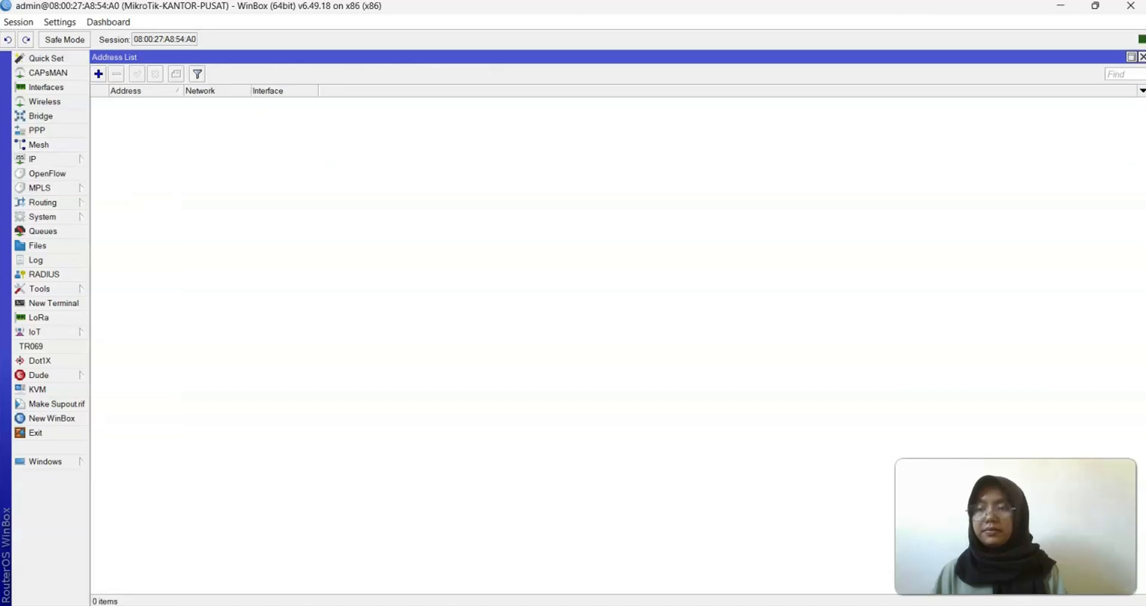
left_click(1130, 57)
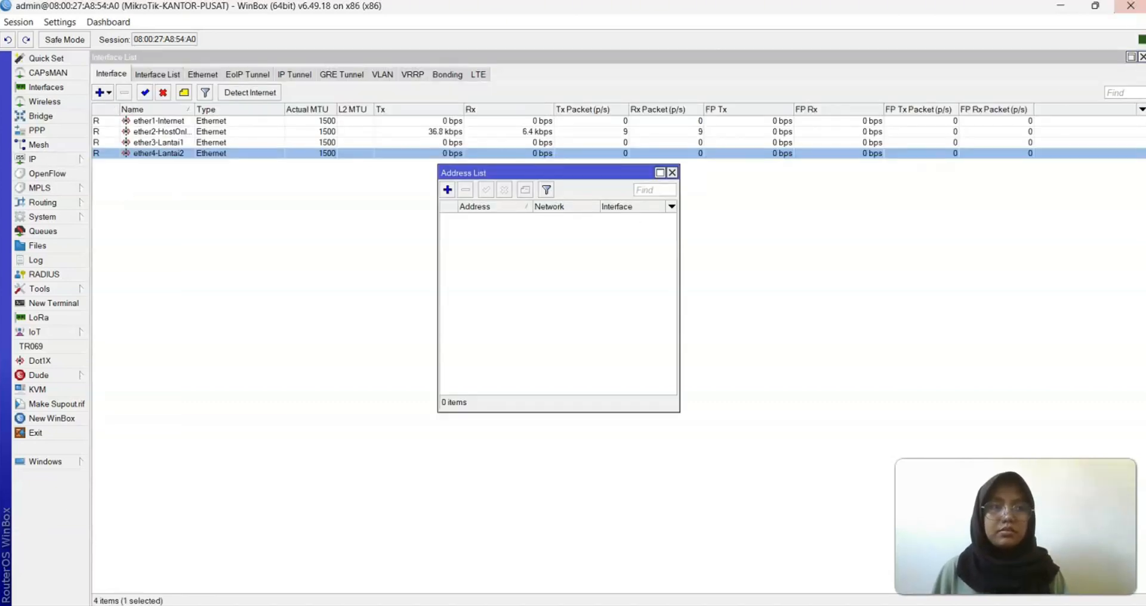
left_click(1130, 56)
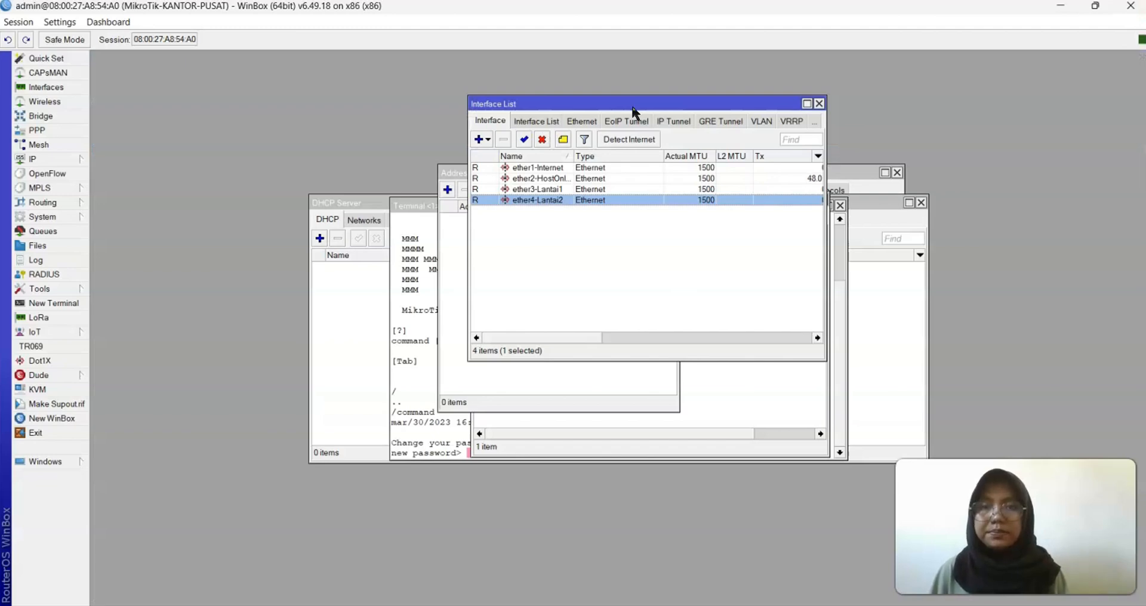
left_click_drag(610, 103, 228, 55)
left_click(512, 173)
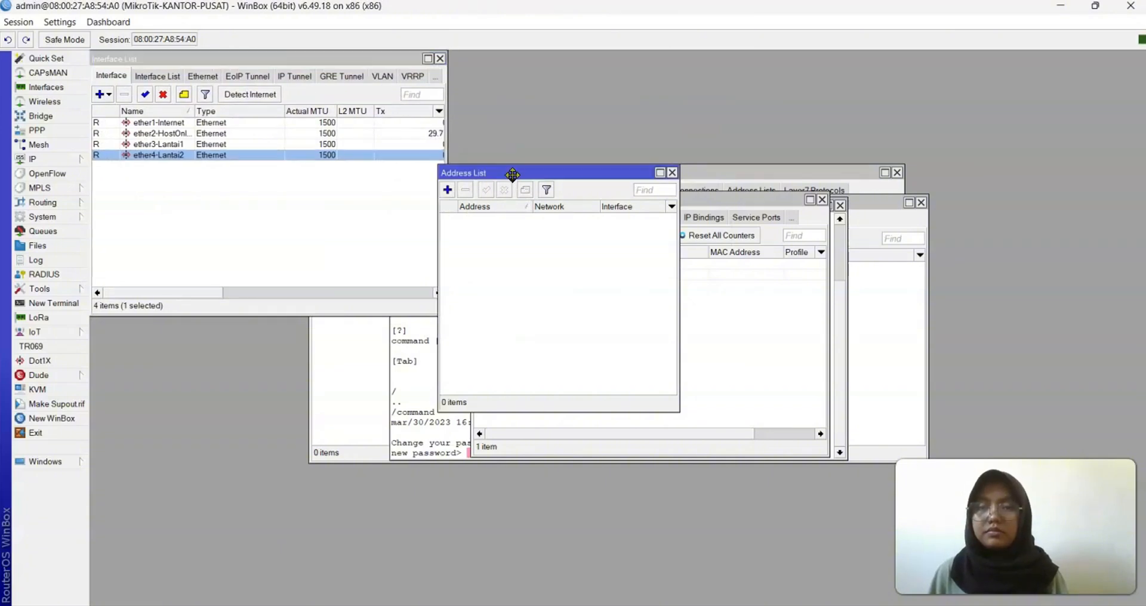
left_click_drag(512, 179, 523, 60)
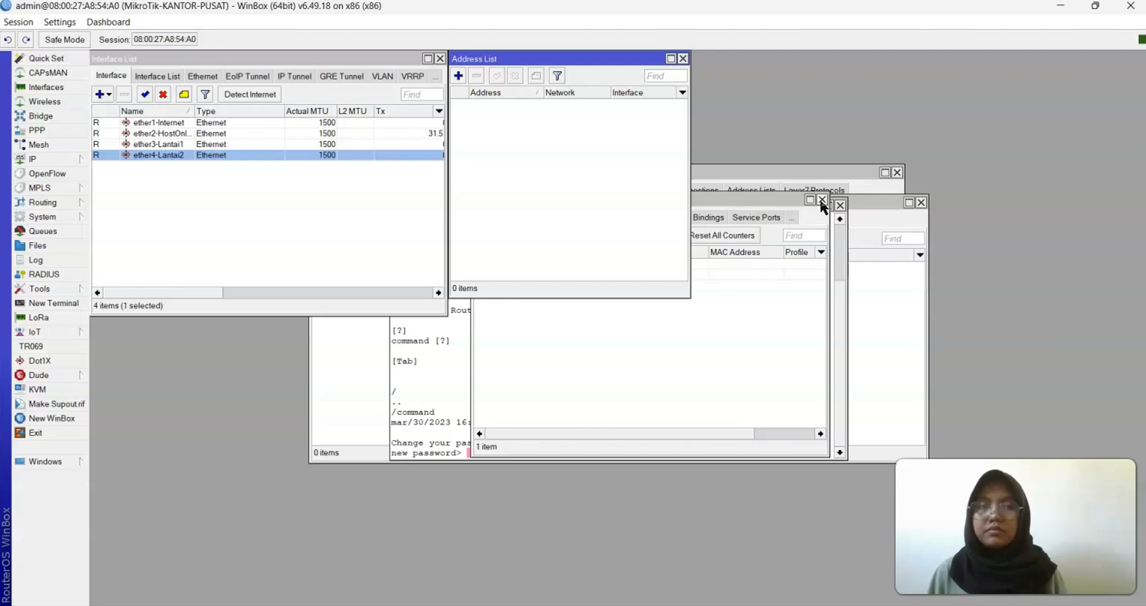
Close the bindings, terminal, firewall and leftover list windows, and shorten the Interface List
left_click(822, 200)
left_click(840, 206)
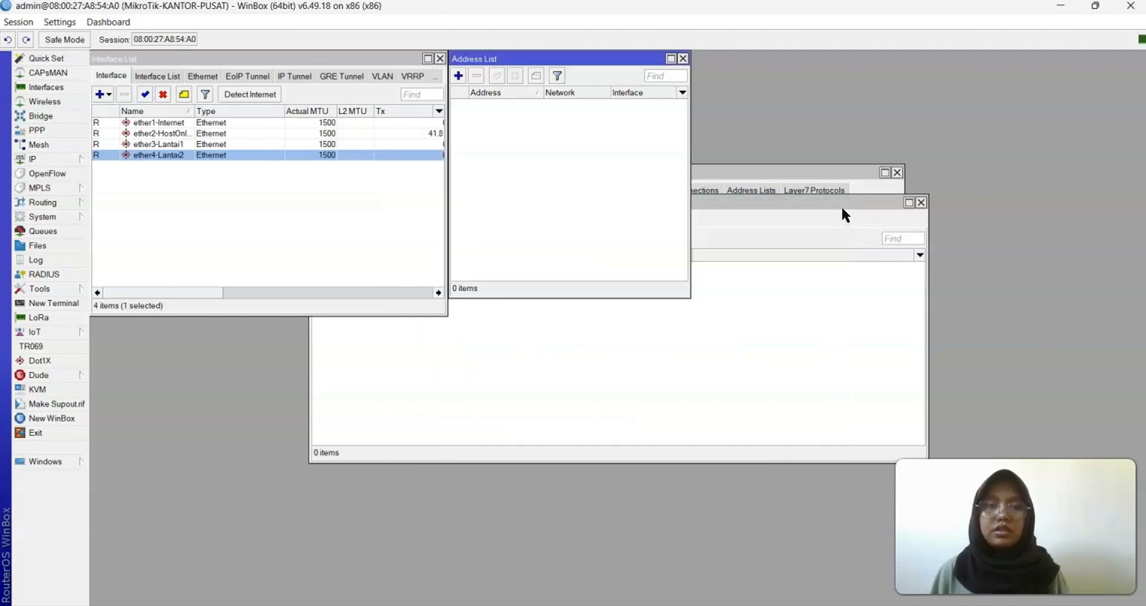
left_click(921, 202)
left_click(896, 173)
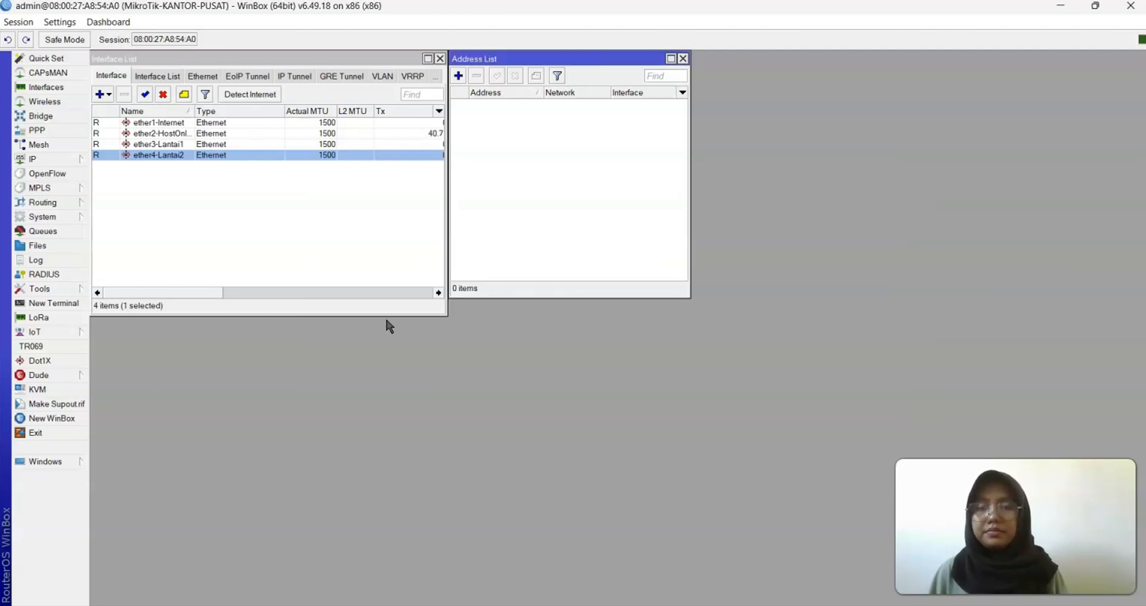
left_click_drag(388, 315, 389, 300)
Add a DHCP client on ether1-Internet so it binds and receives 10.0.2.15/24
left_click(63, 158)
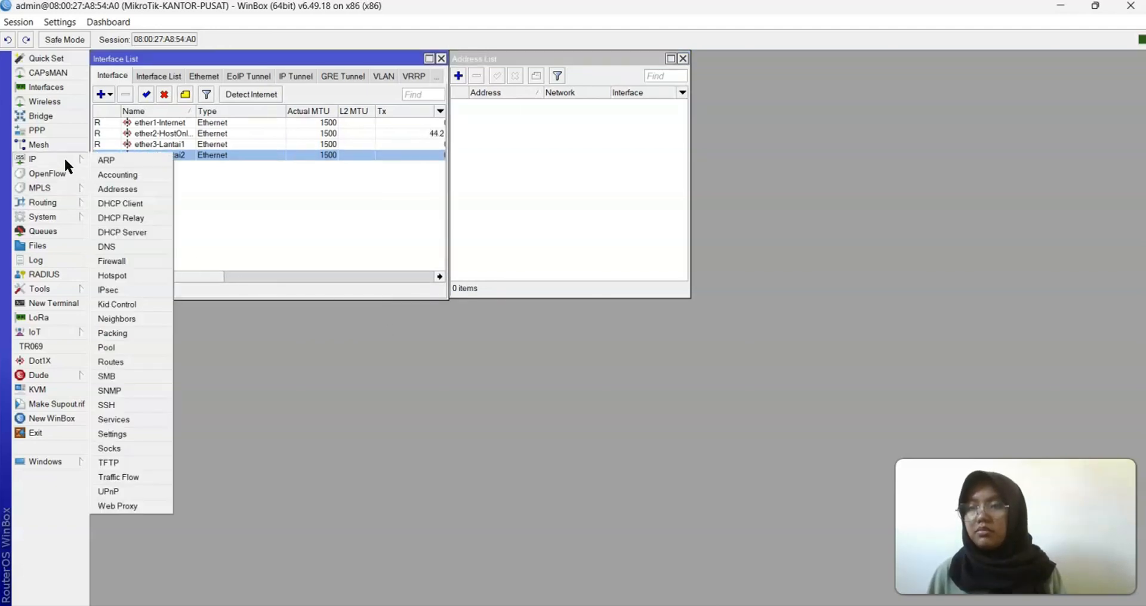
left_click(131, 203)
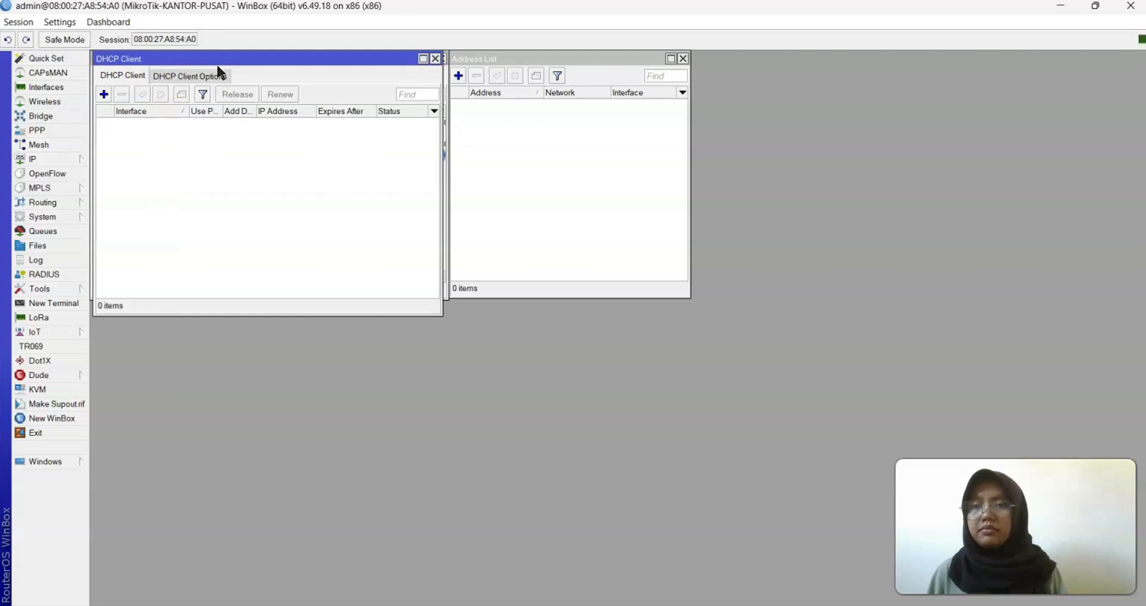
left_click_drag(188, 62, 784, 55)
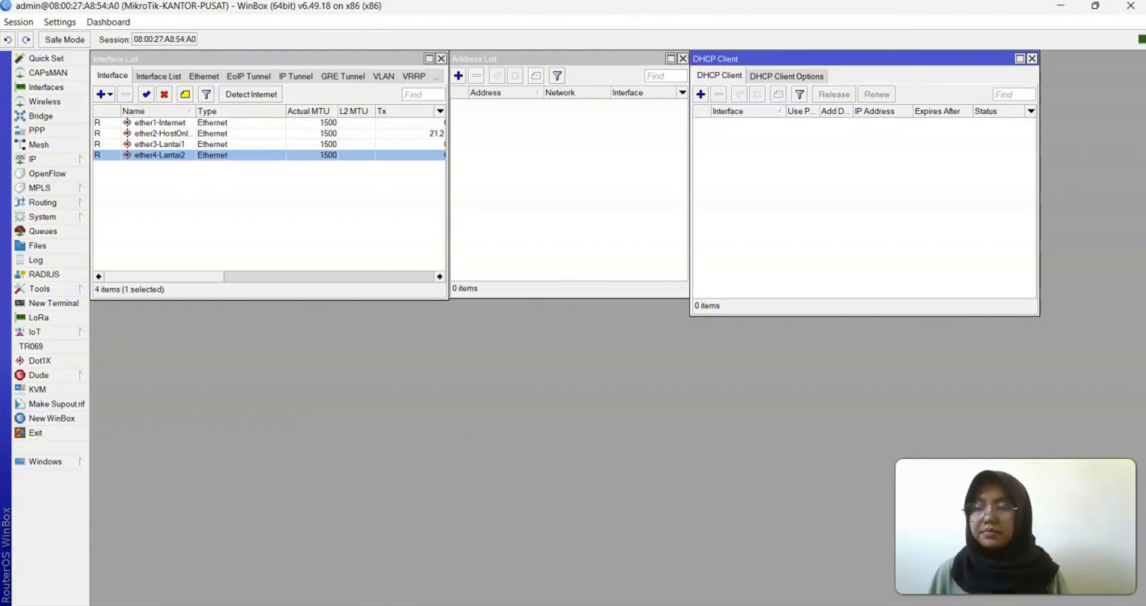
left_click(701, 94)
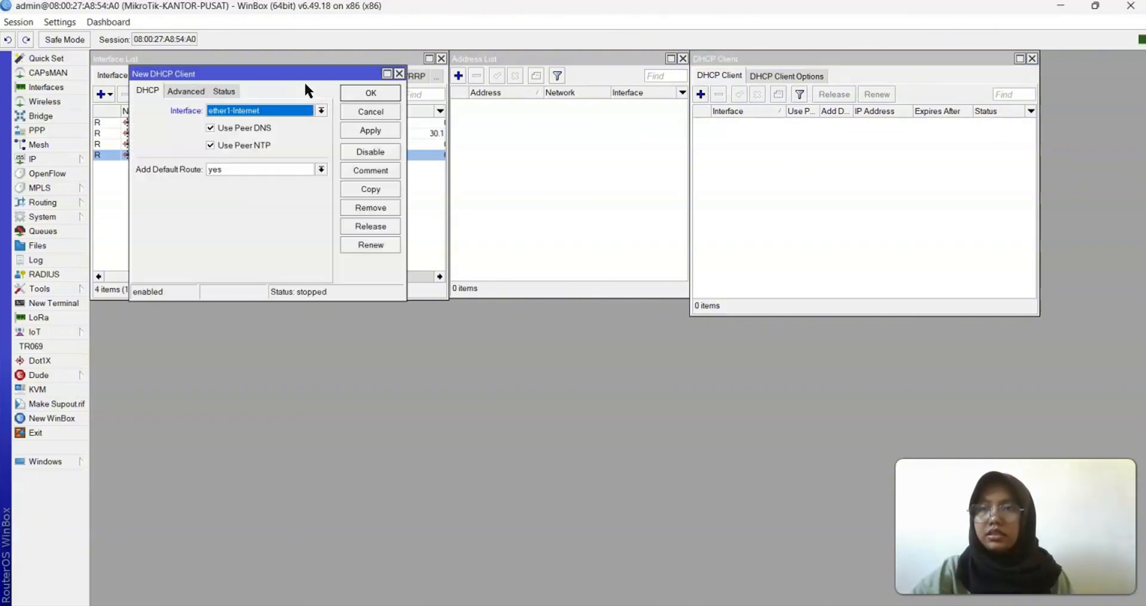
left_click_drag(294, 81, 862, 163)
left_click(939, 212)
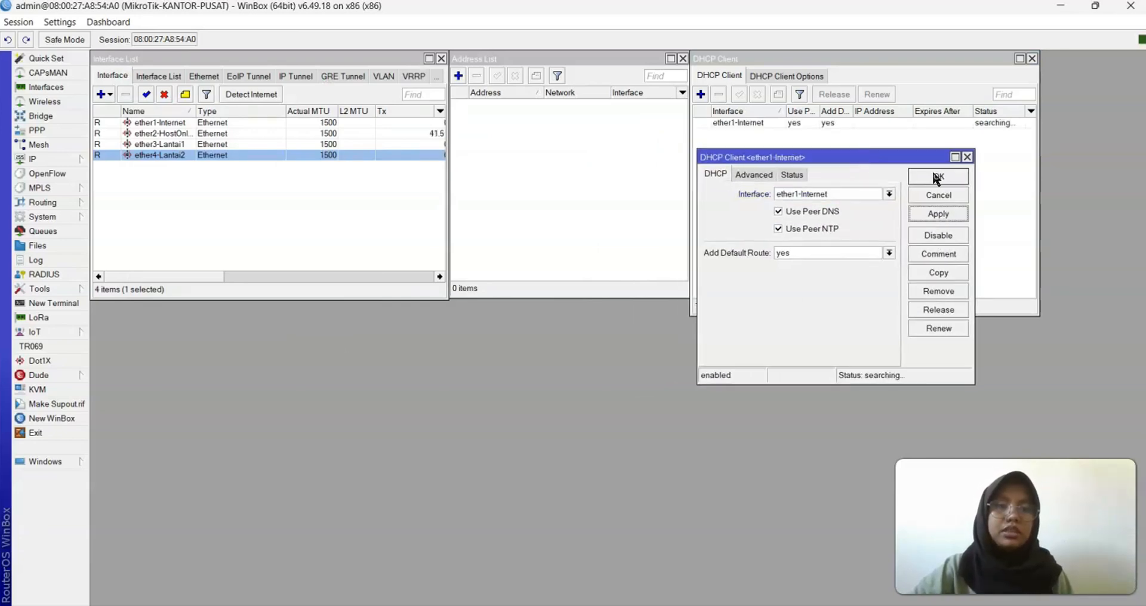
left_click(934, 178)
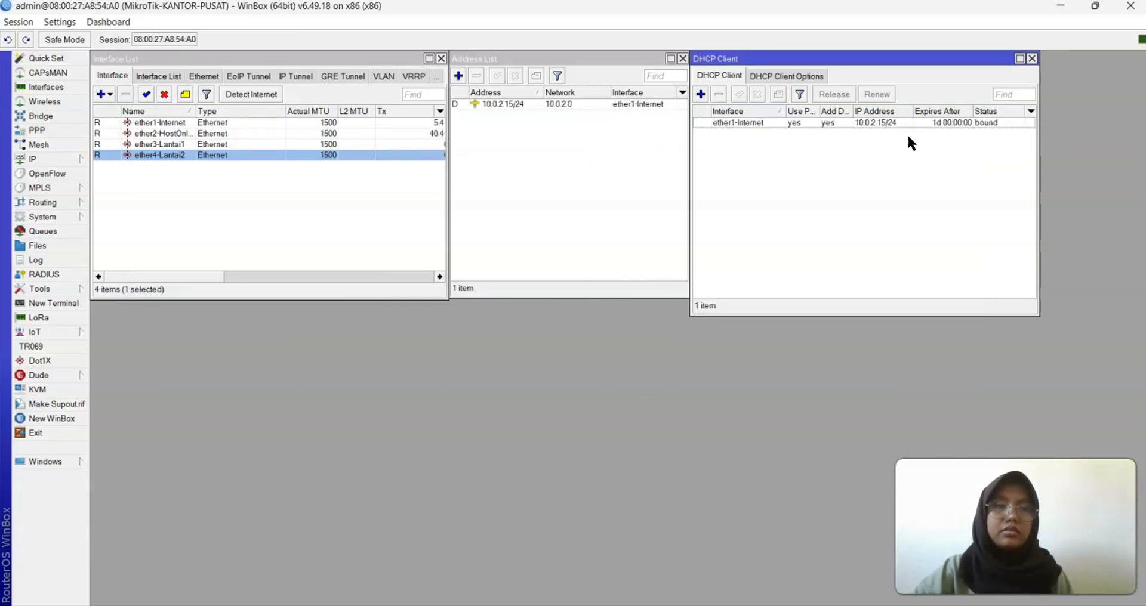
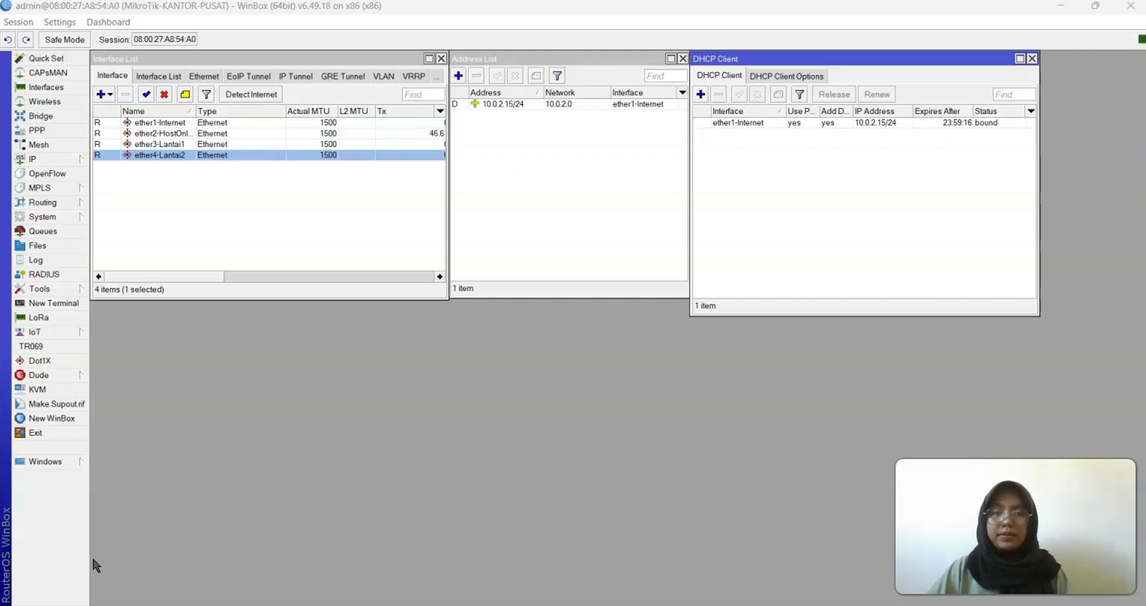
Discard a stray DHCP client entry and add address 192.168.6.1/28 on ether3-Lantai1
left_click(702, 94)
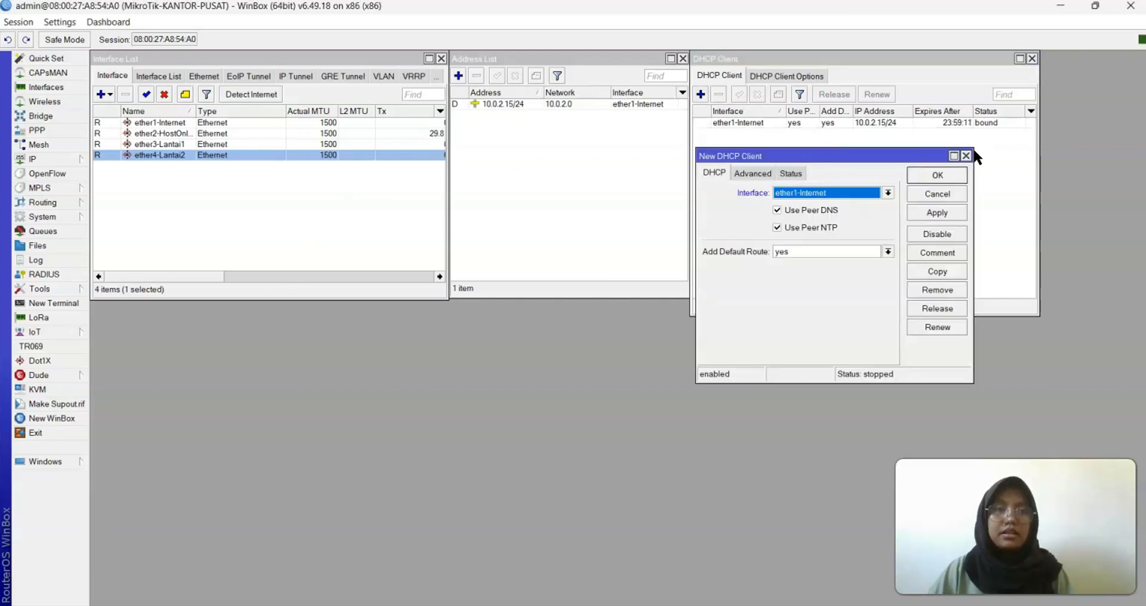
left_click(965, 156)
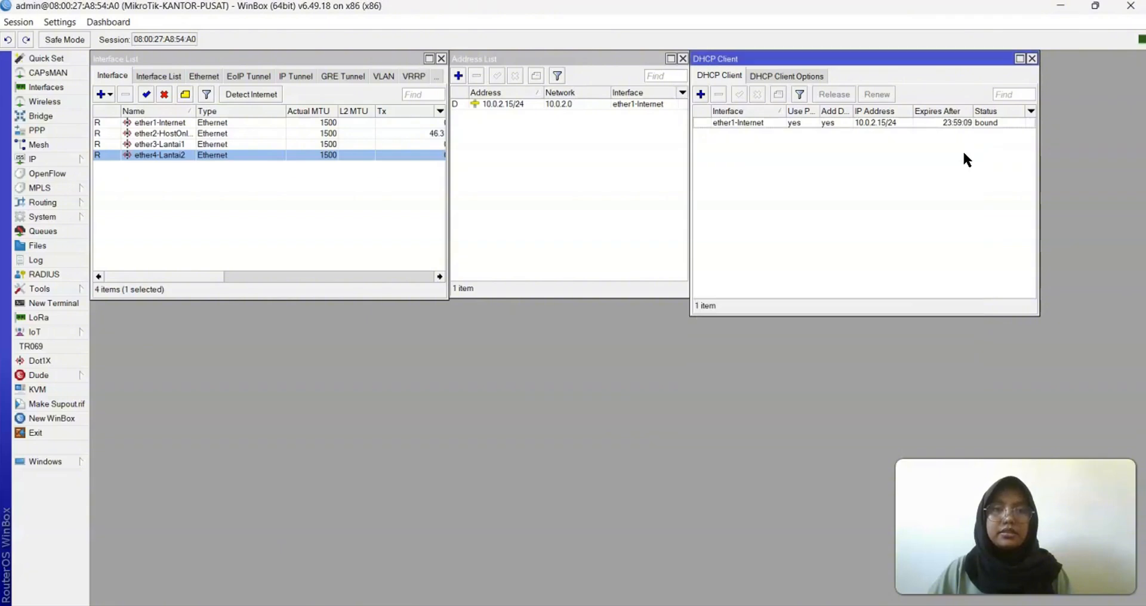
left_click(458, 76)
left_click_drag(303, 110, 605, 180)
left_click(543, 194)
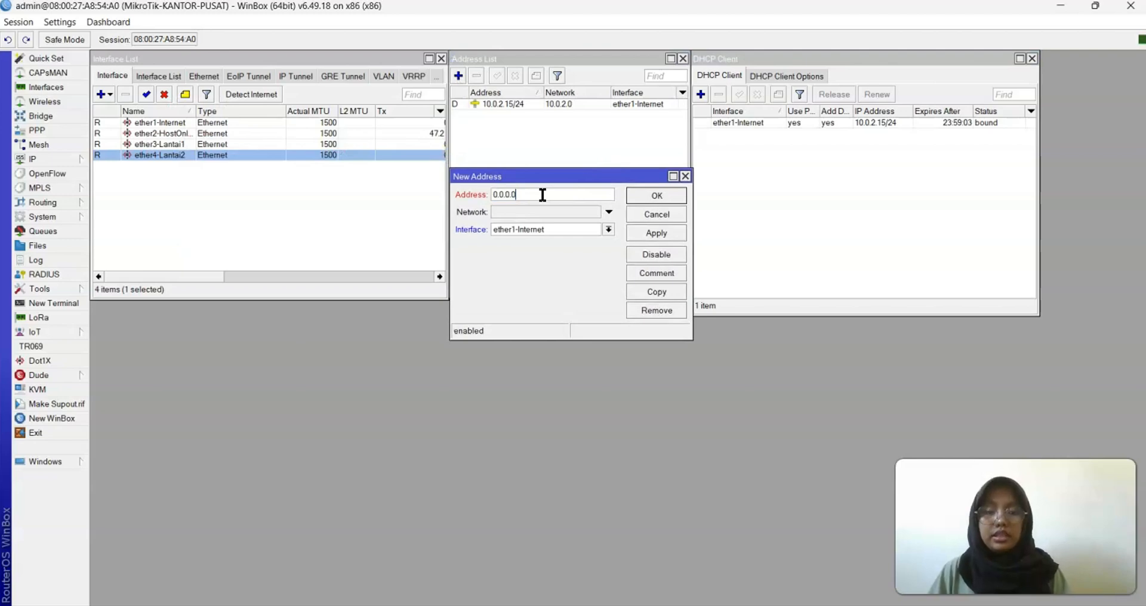
key("BackSpace")
key("BackSpace")
key("BackSpace")
key("BackSpace")
key("BackSpace")
key("BackSpace")
key("BackSpace")
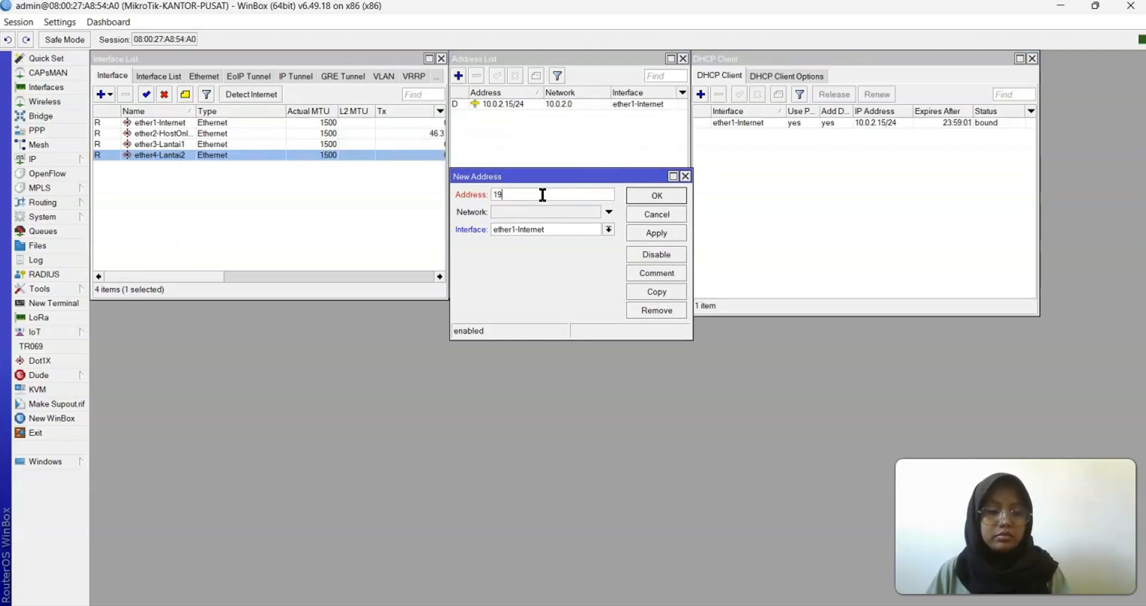
type("192.168.6")
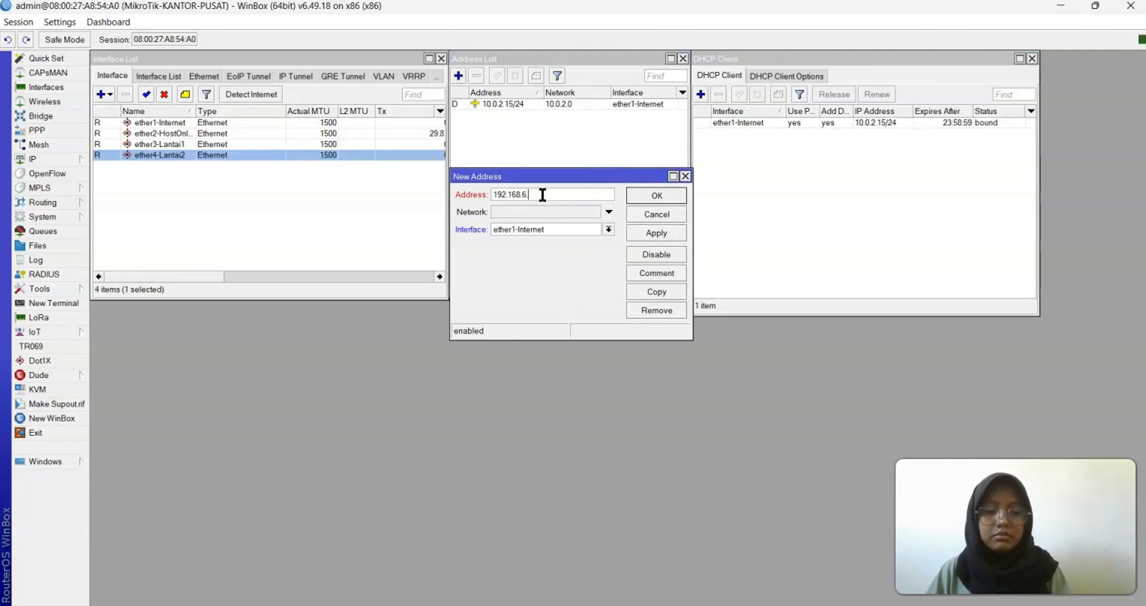
type(".1/28")
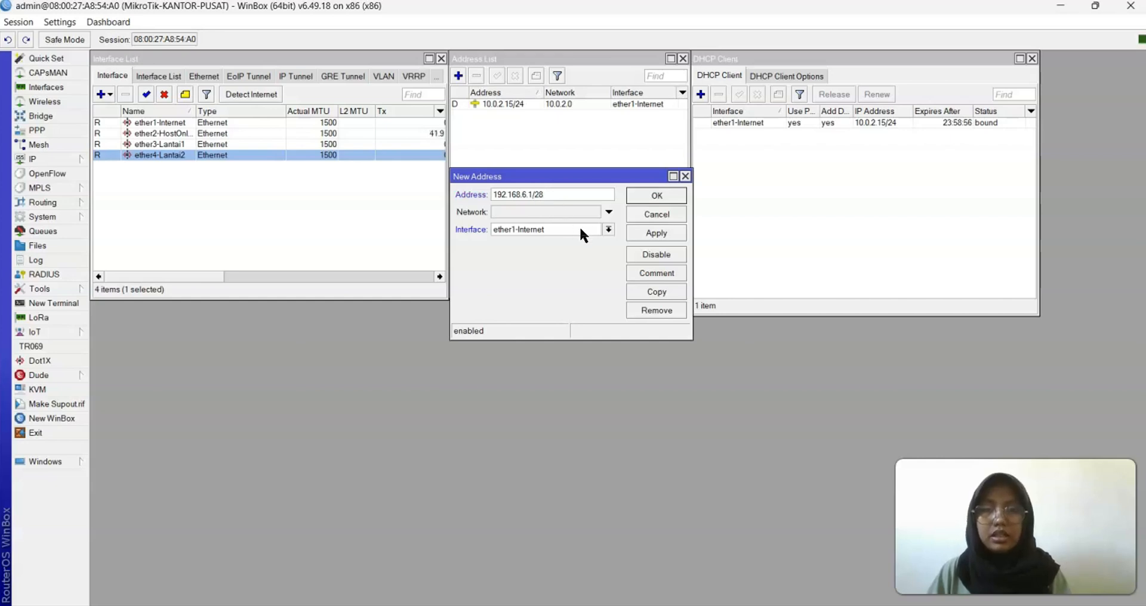
left_click(609, 231)
left_click(574, 258)
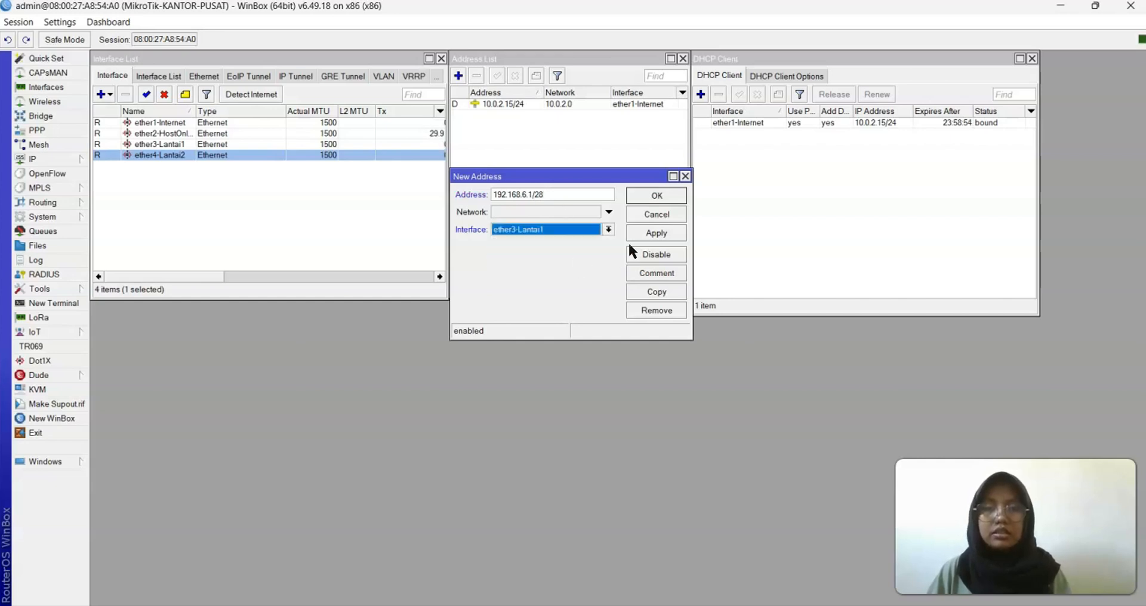
left_click(653, 234)
left_click(661, 194)
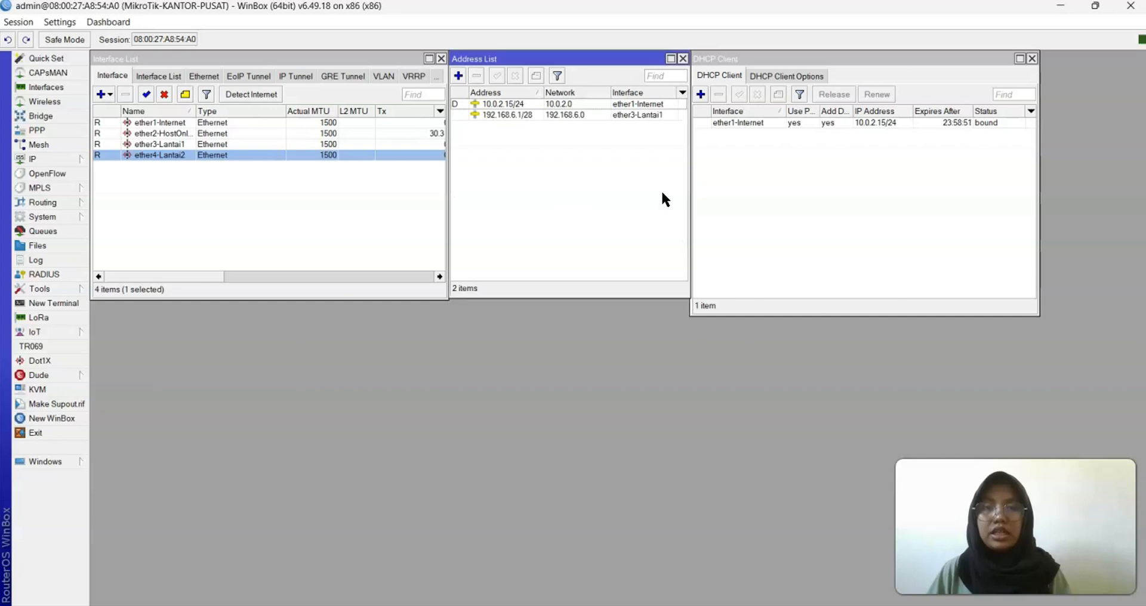
Add address 192.168.7.1/28 on ether4-Lantai2
left_click(458, 75)
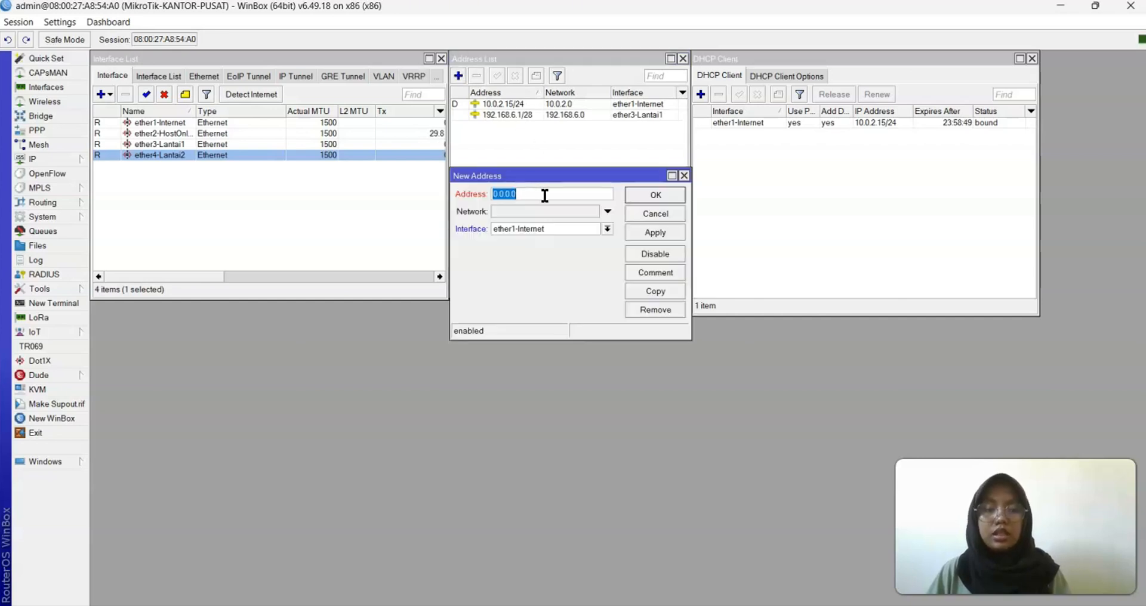
key("BackSpace")
type("192.16")
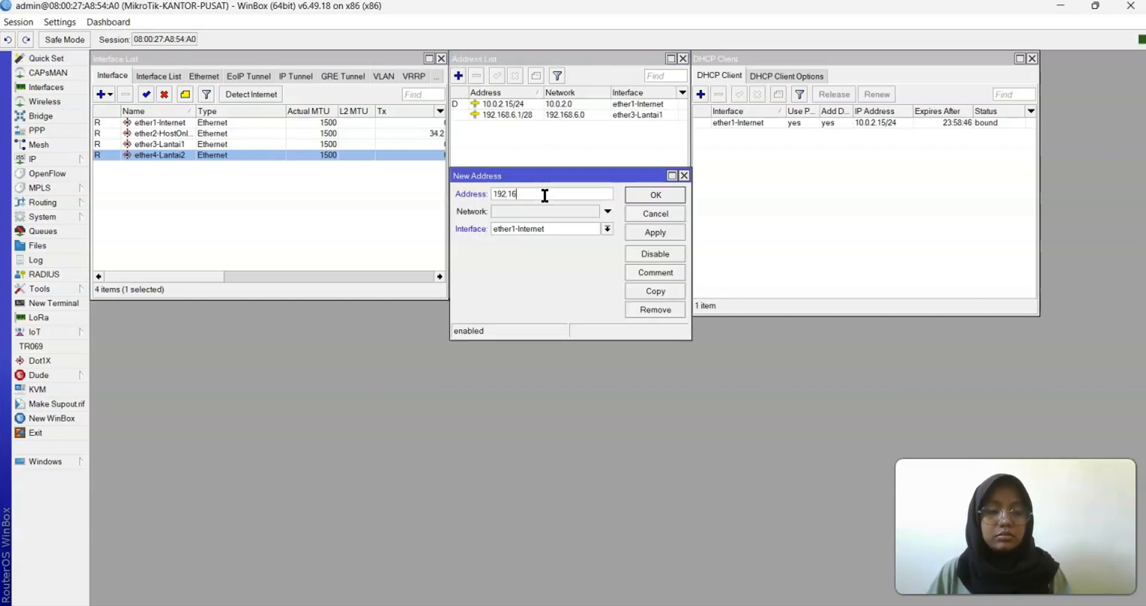
type("8.7.1/28")
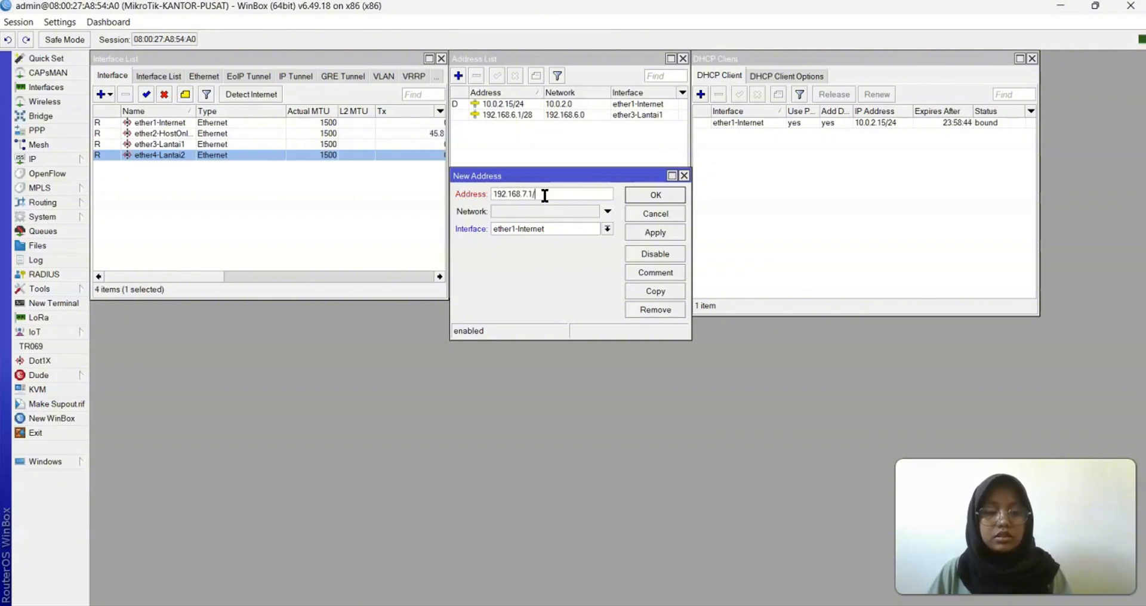
left_click(607, 231)
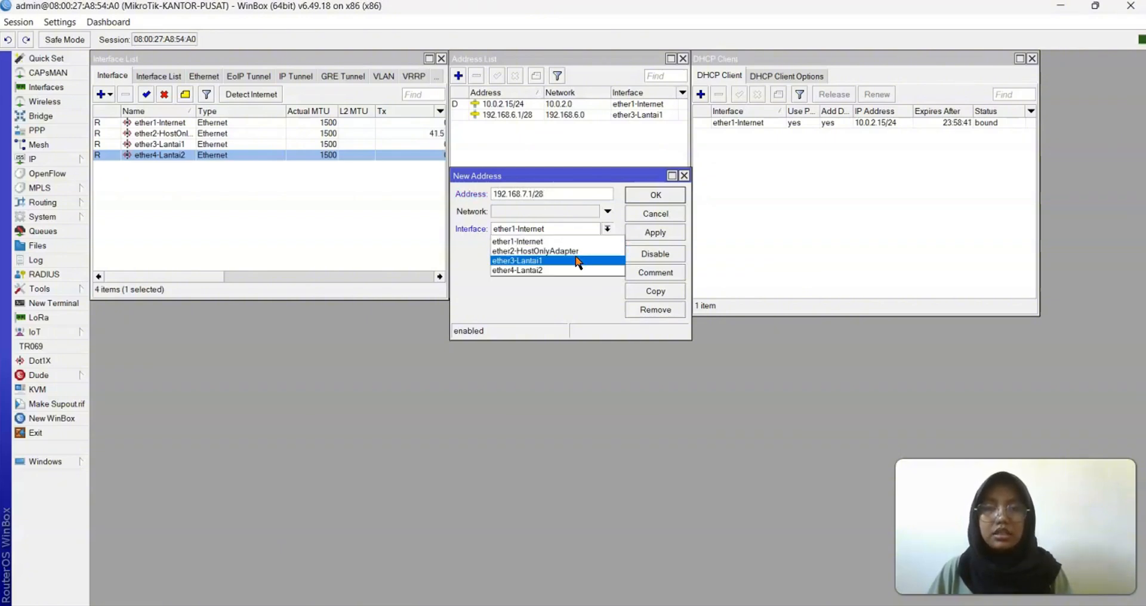
left_click(573, 272)
left_click(655, 232)
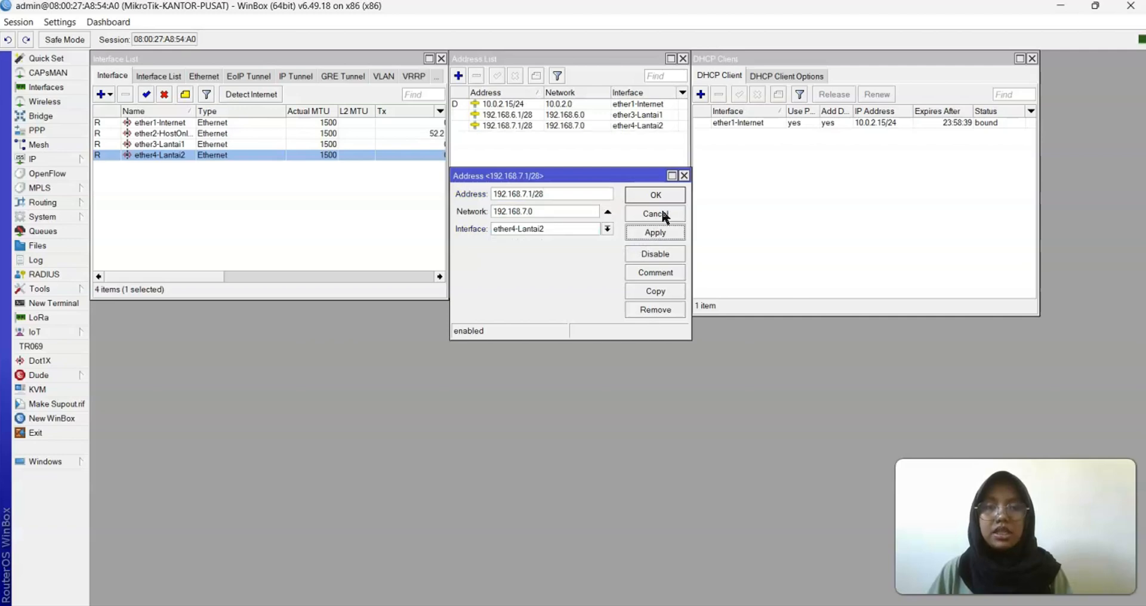
left_click(659, 193)
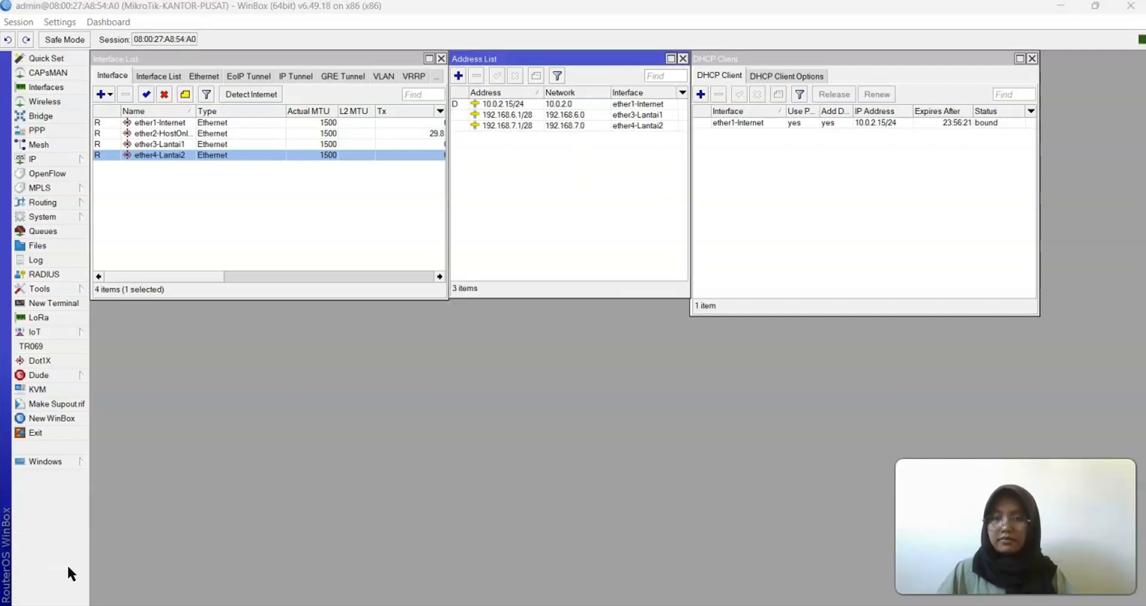
Run DHCP Setup on ether1-Internet, accepting all proposed defaults to create dhcp1
left_click(60, 157)
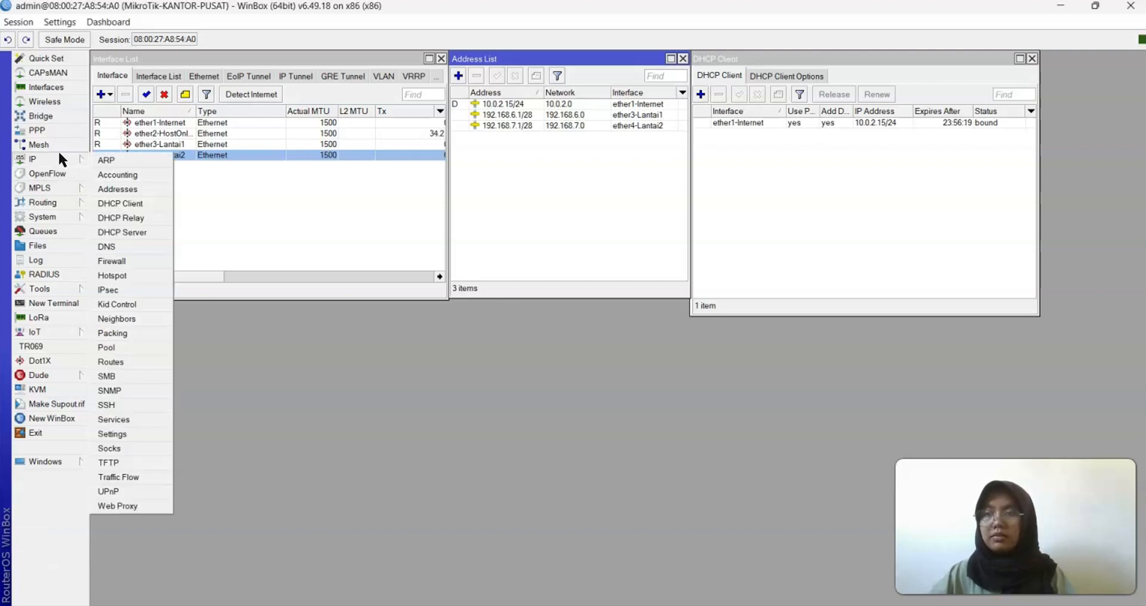
left_click(130, 231)
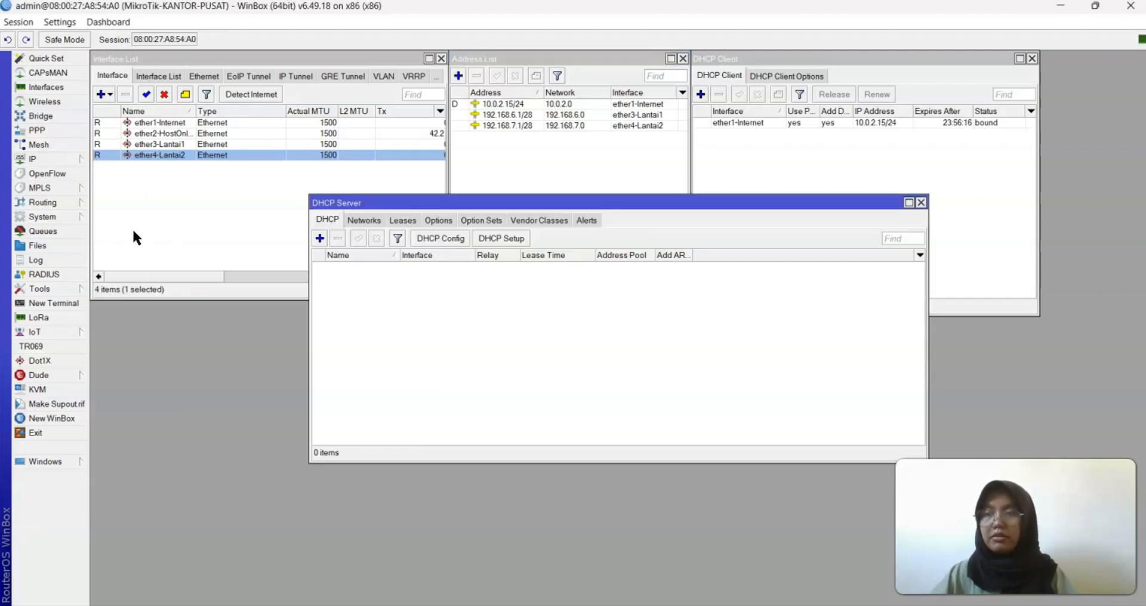
left_click_drag(525, 205, 299, 199)
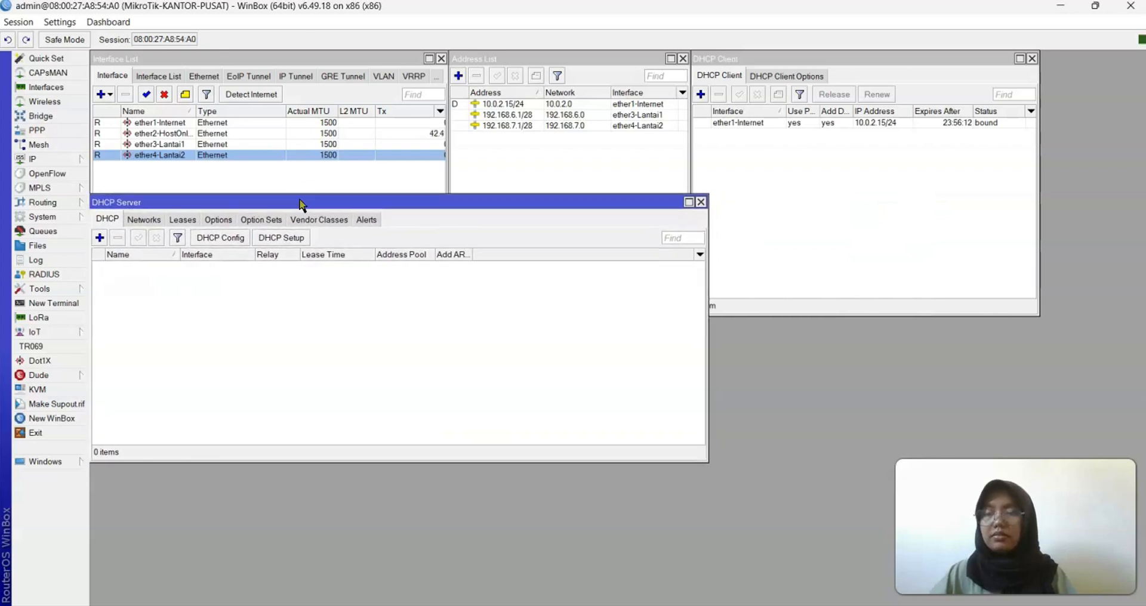
left_click(295, 237)
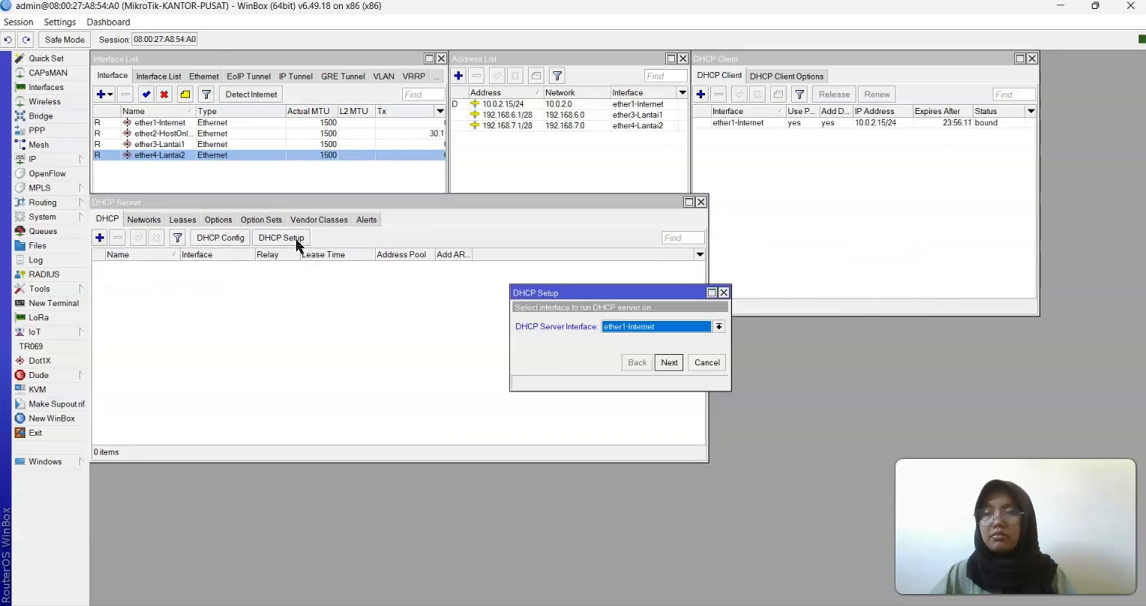
left_click(669, 362)
left_click(669, 362)
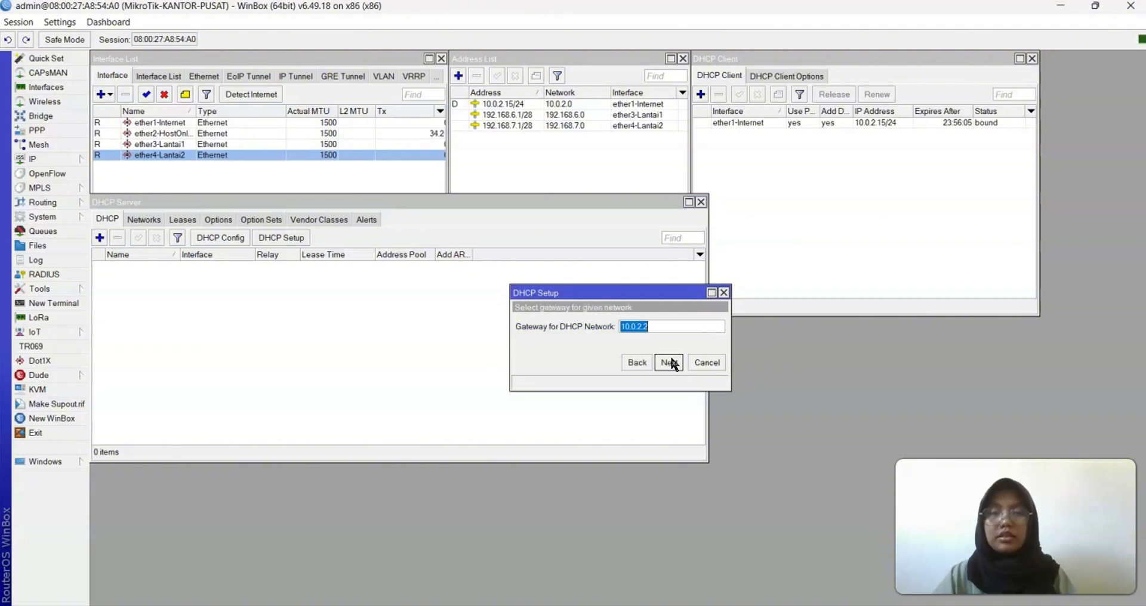
left_click(669, 362)
left_click(670, 362)
left_click(669, 363)
left_click(670, 363)
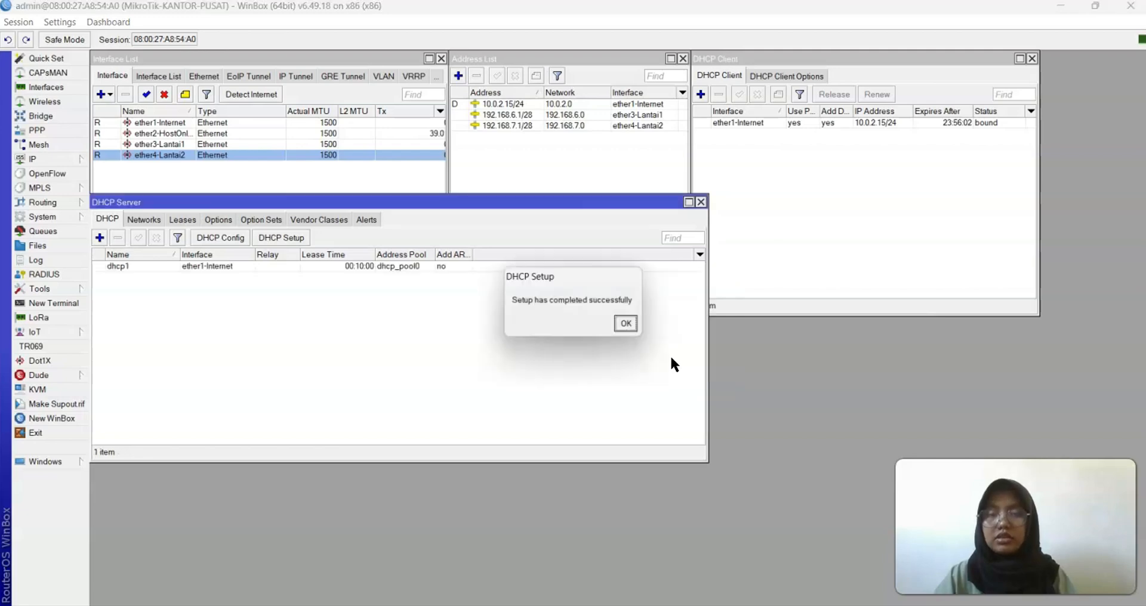
left_click(630, 322)
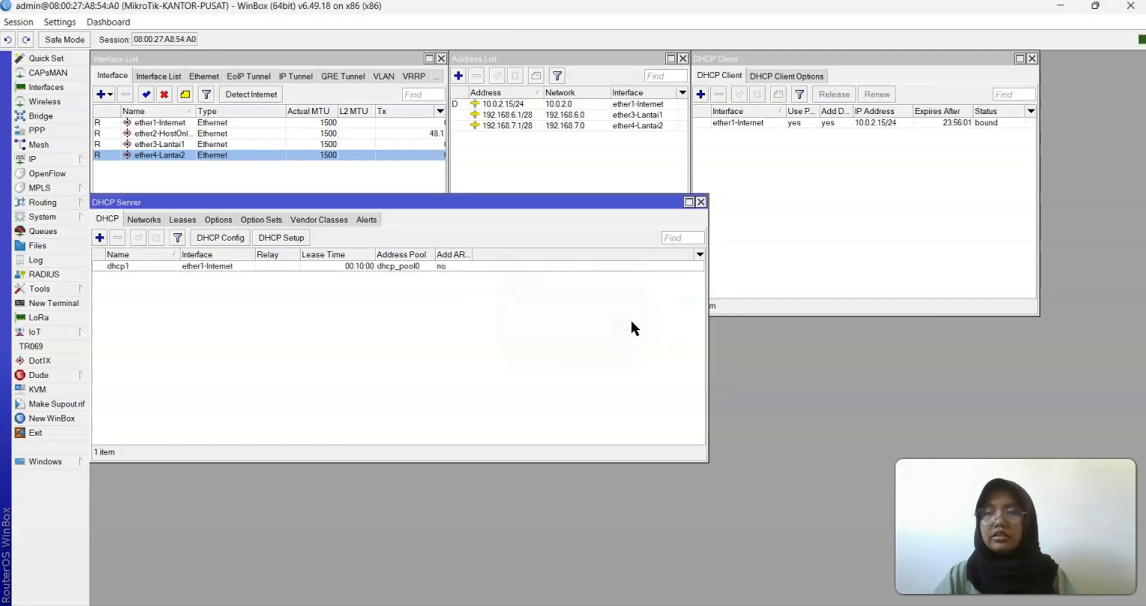
Run DHCP Setup on ether3-Lantai1 with gateway 192.168.6.1, creating dhcp2
left_click(292, 234)
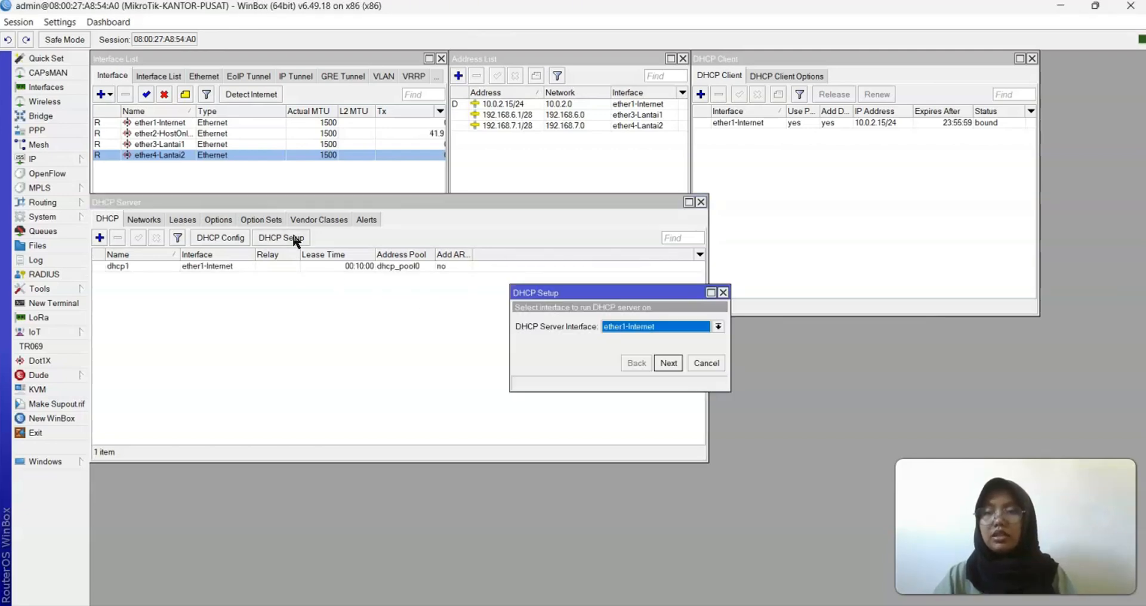
left_click(717, 328)
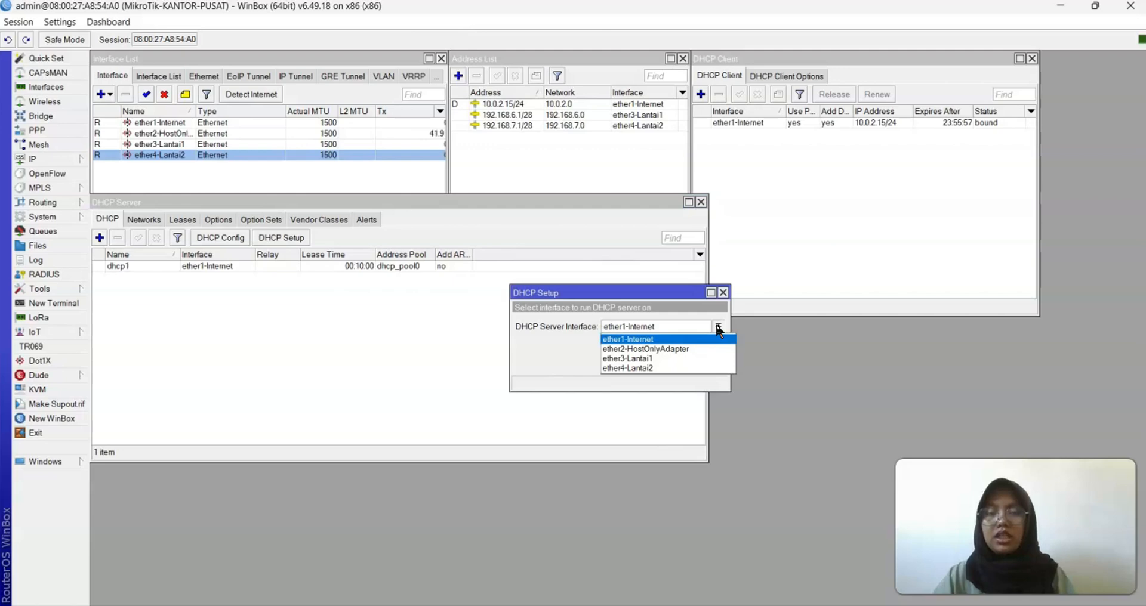
left_click(658, 358)
left_click(663, 360)
left_click(664, 361)
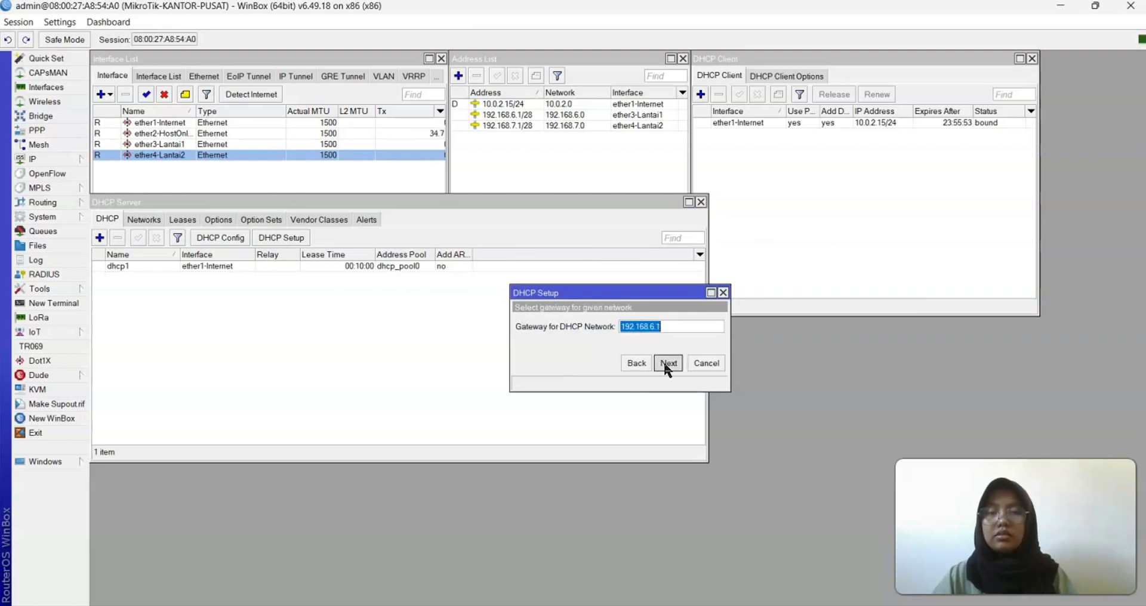
left_click(668, 363)
left_click(668, 363)
left_click(668, 363)
left_click(668, 363)
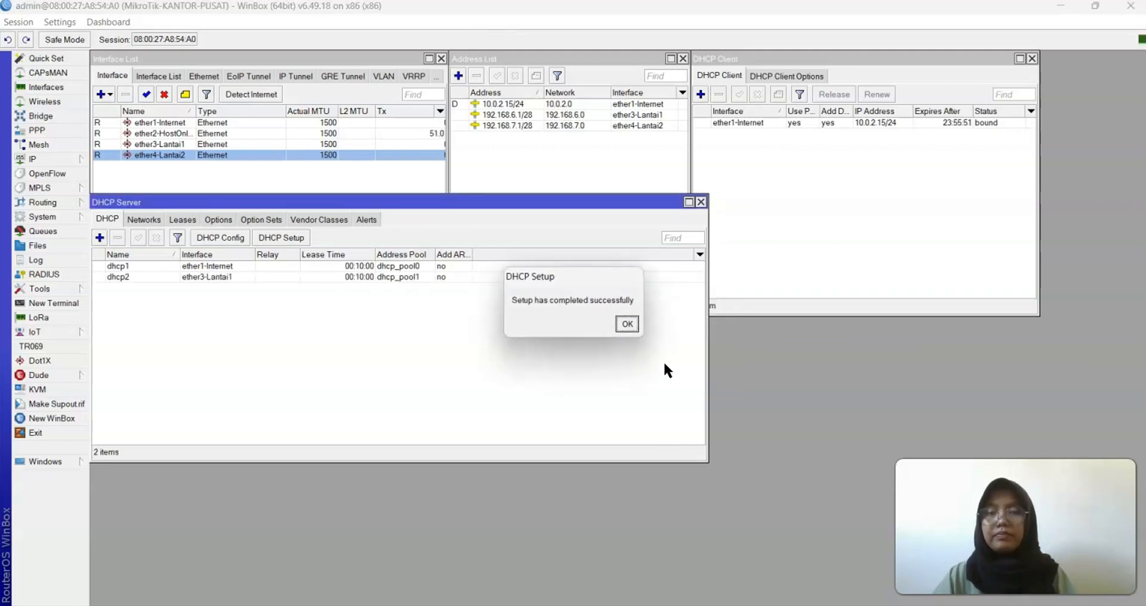
left_click(630, 322)
Run DHCP Setup on ether4-Lantai2 with a 00:10:00 lease time, creating dhcp3
left_click(293, 235)
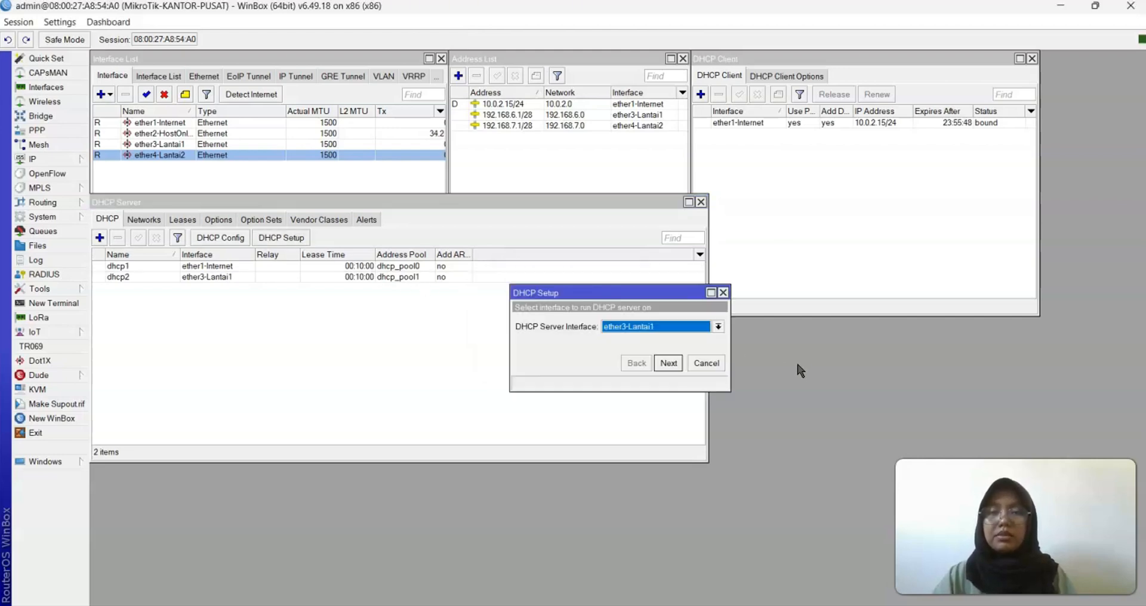
left_click(717, 328)
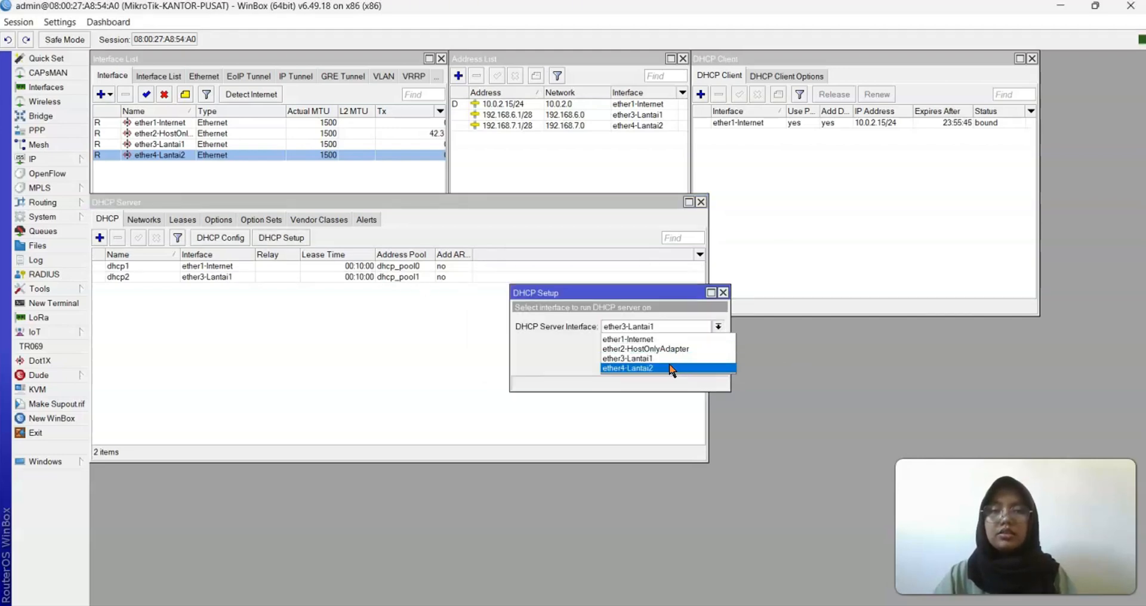
left_click(673, 371)
left_click(666, 364)
left_click(667, 364)
left_click(667, 364)
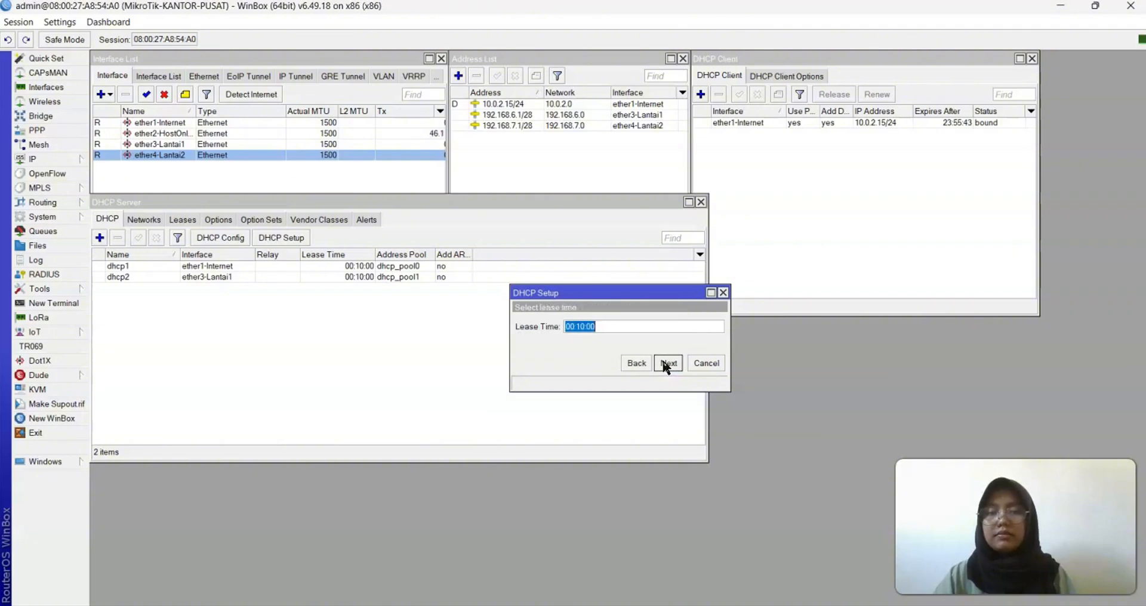
left_click(667, 364)
left_click(629, 323)
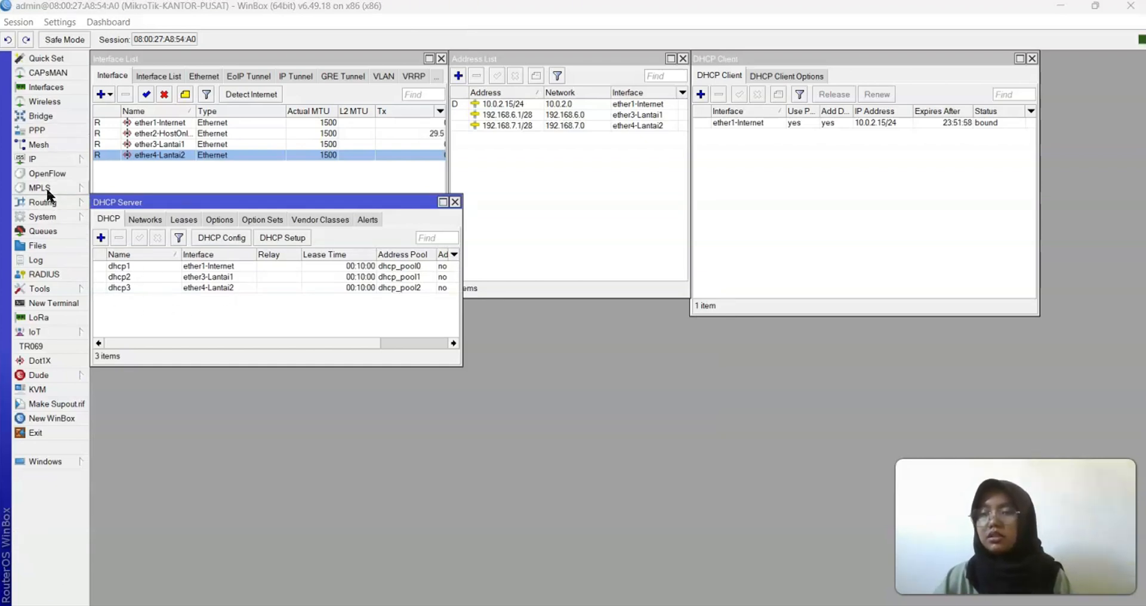
Show the IP Pool list with dhcp_pool0–dhcp_pool2 and shrink it to fit three pools
left_click(33, 156)
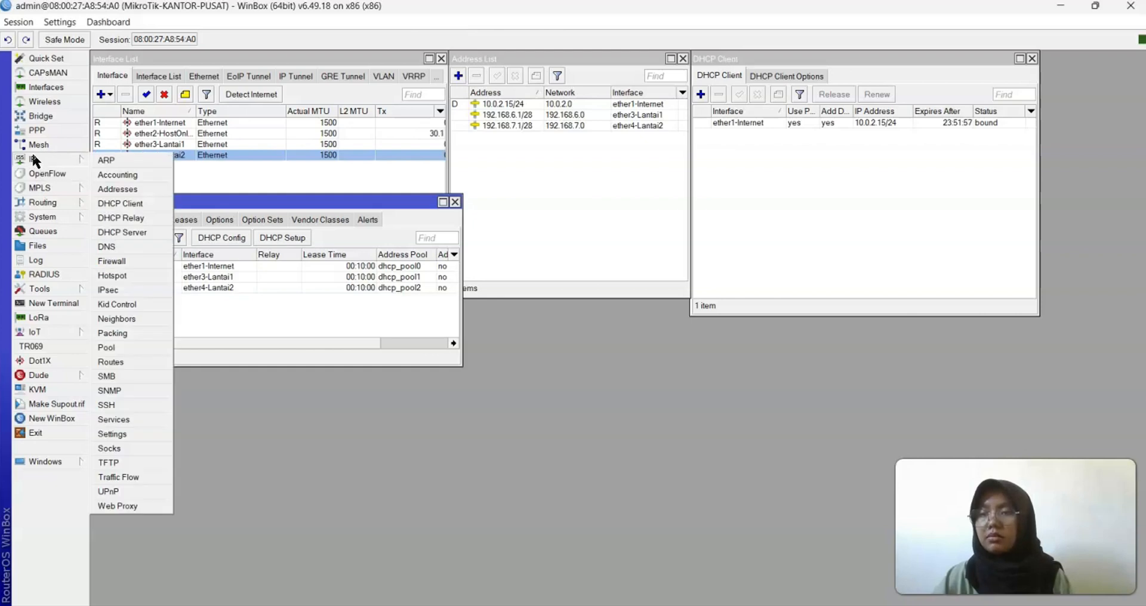
left_click(113, 347)
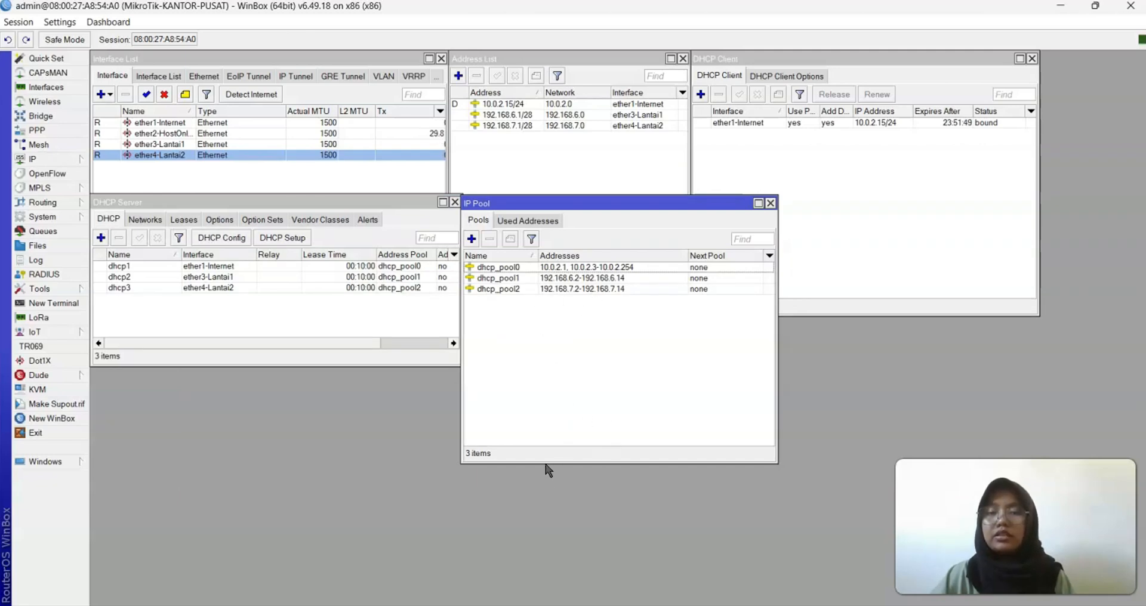
left_click_drag(545, 463, 545, 365)
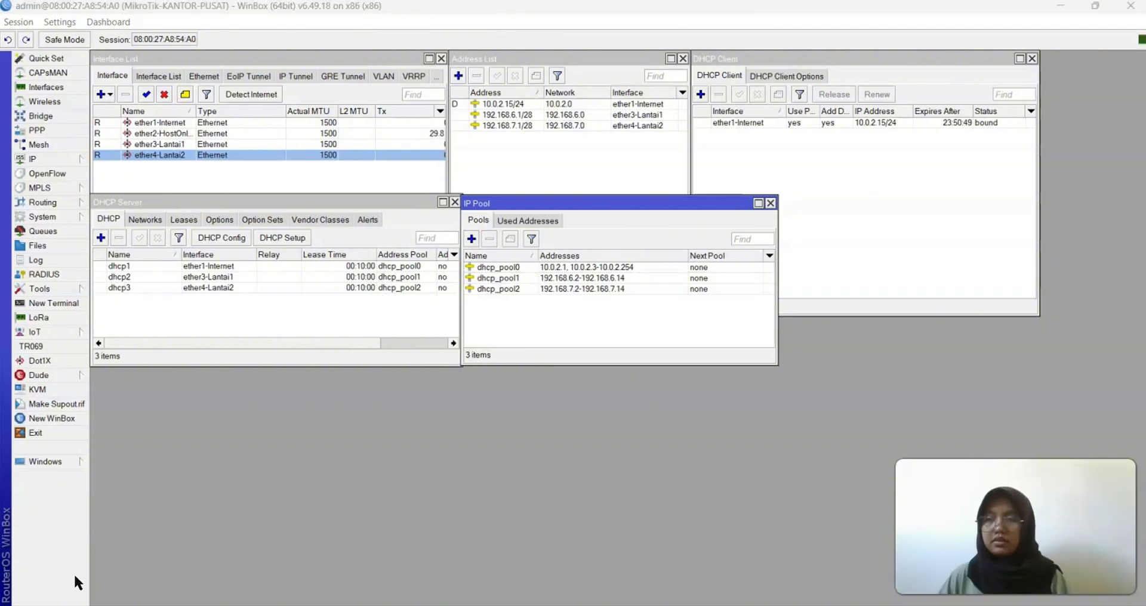
left_click(49, 158)
Add a NAT rule: chain srcnat, out-interface ether1-Internet, action masquerade
left_click(142, 255)
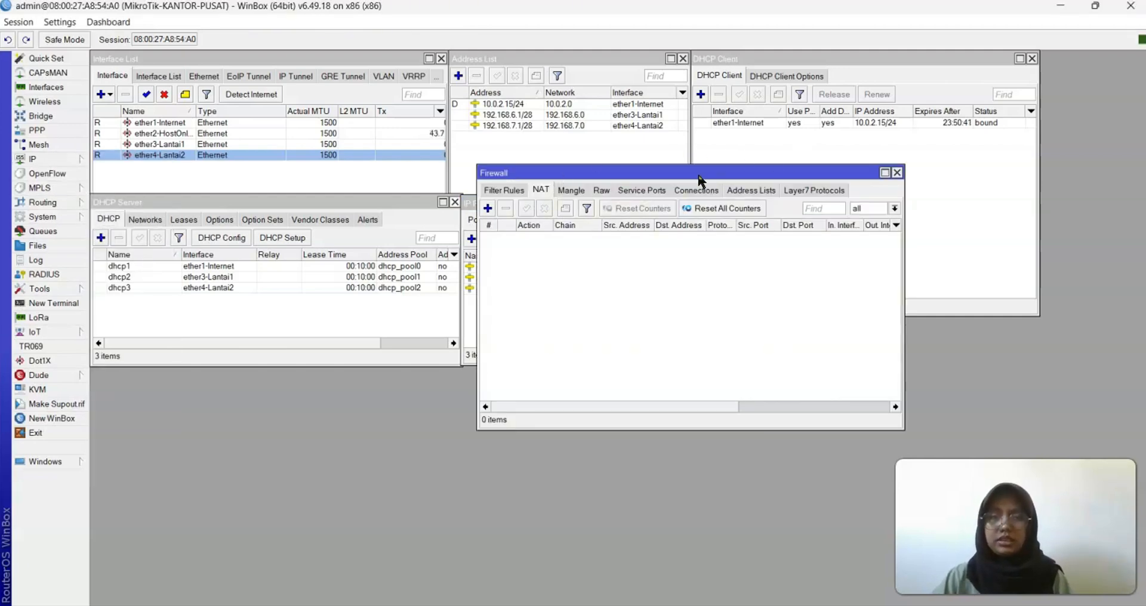
left_click_drag(691, 174, 302, 314)
left_click(102, 353)
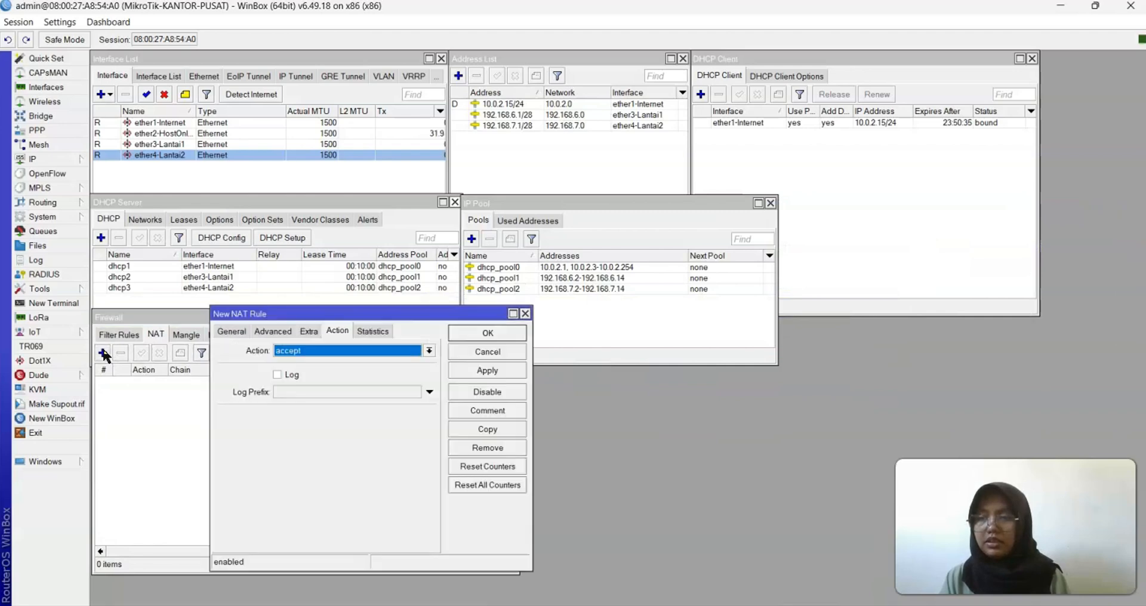
left_click(232, 331)
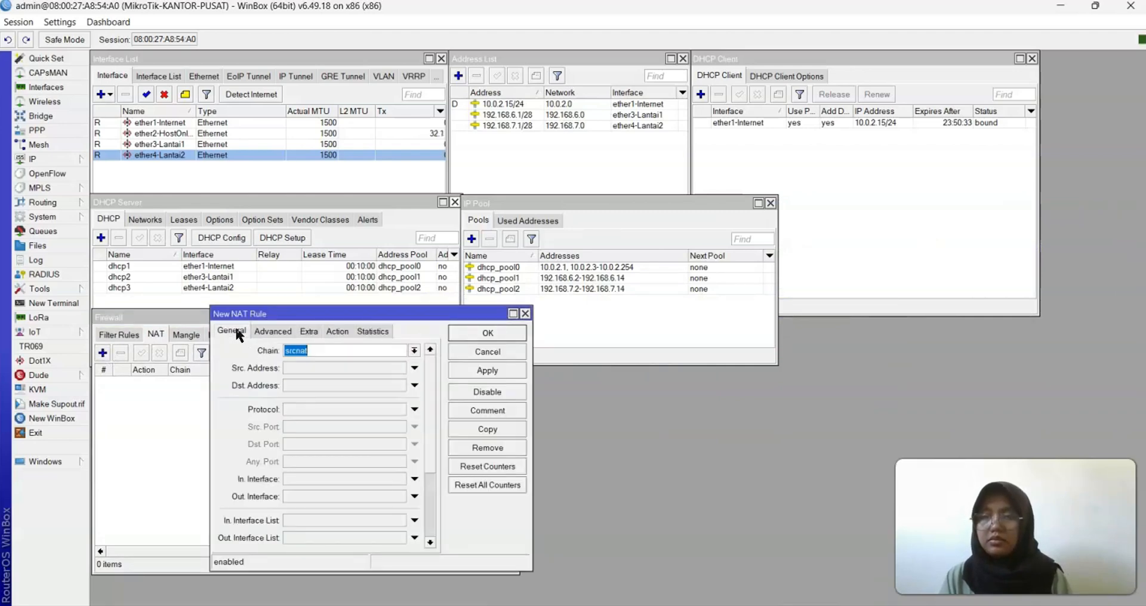
type("srcnat")
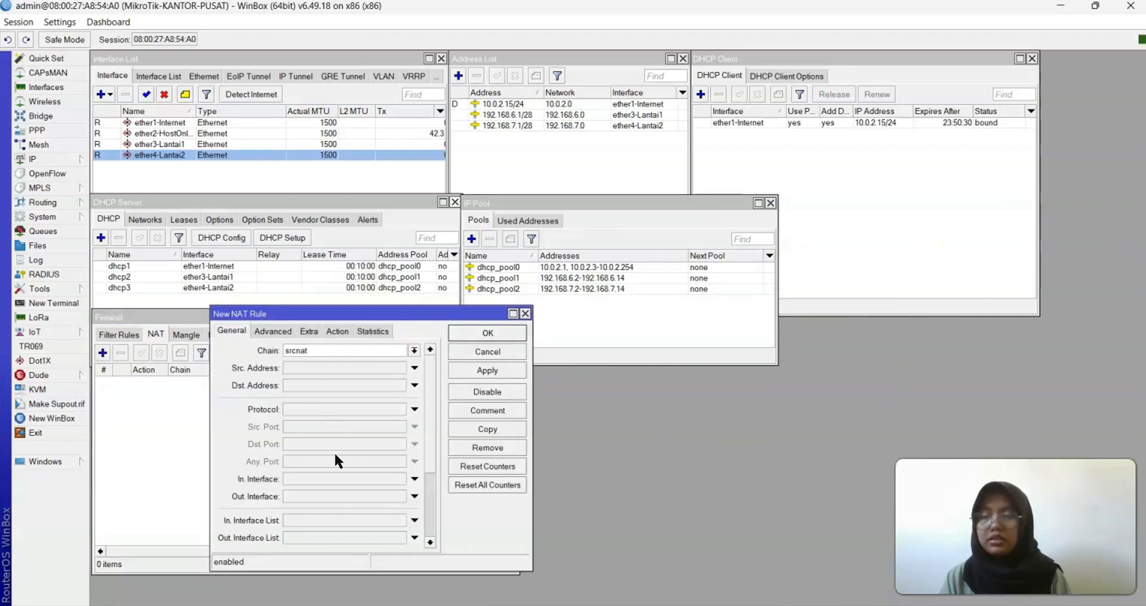
left_click(414, 497)
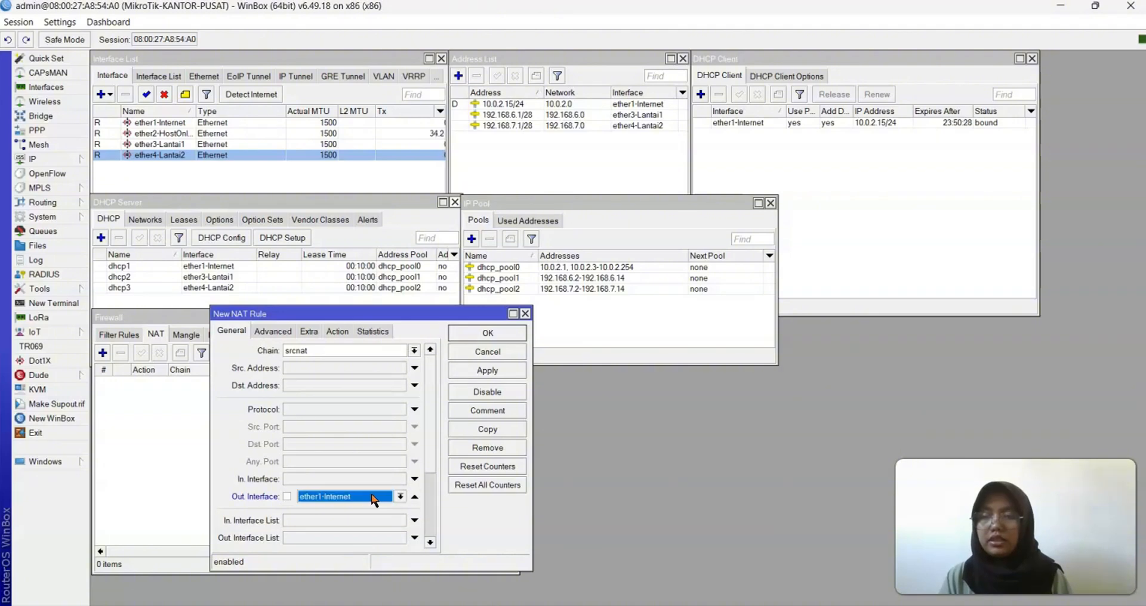
left_click(337, 331)
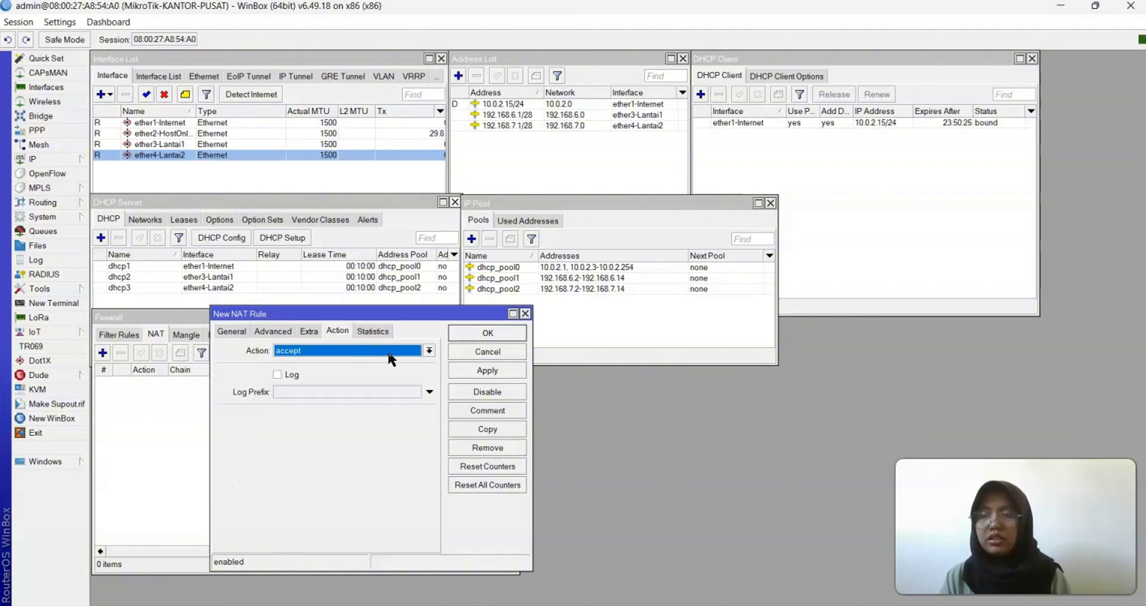
left_click(430, 352)
left_click(344, 418)
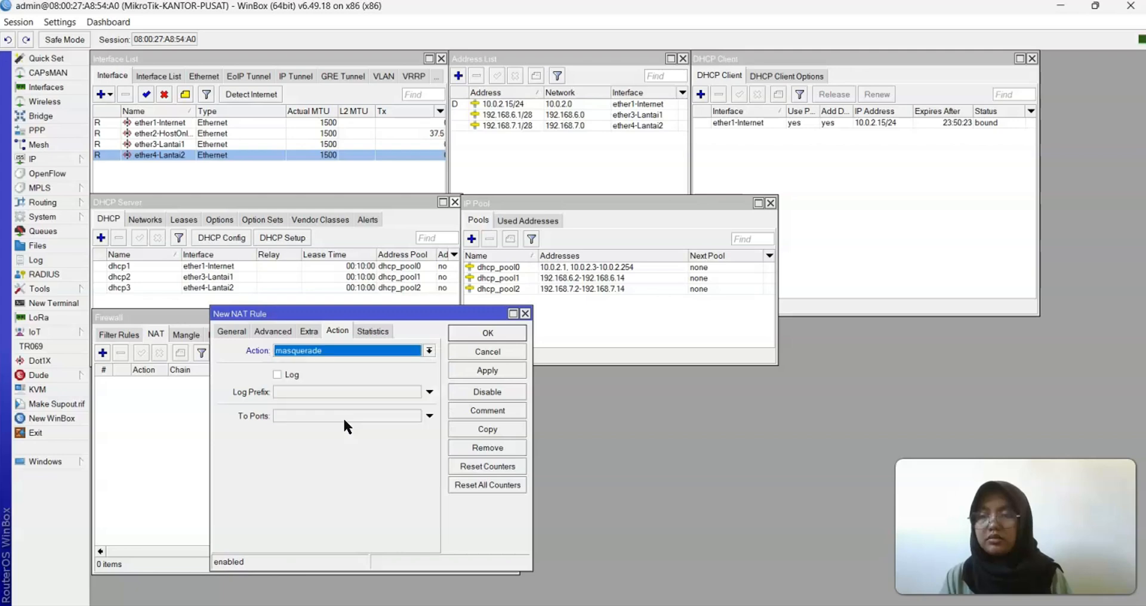
left_click(231, 331)
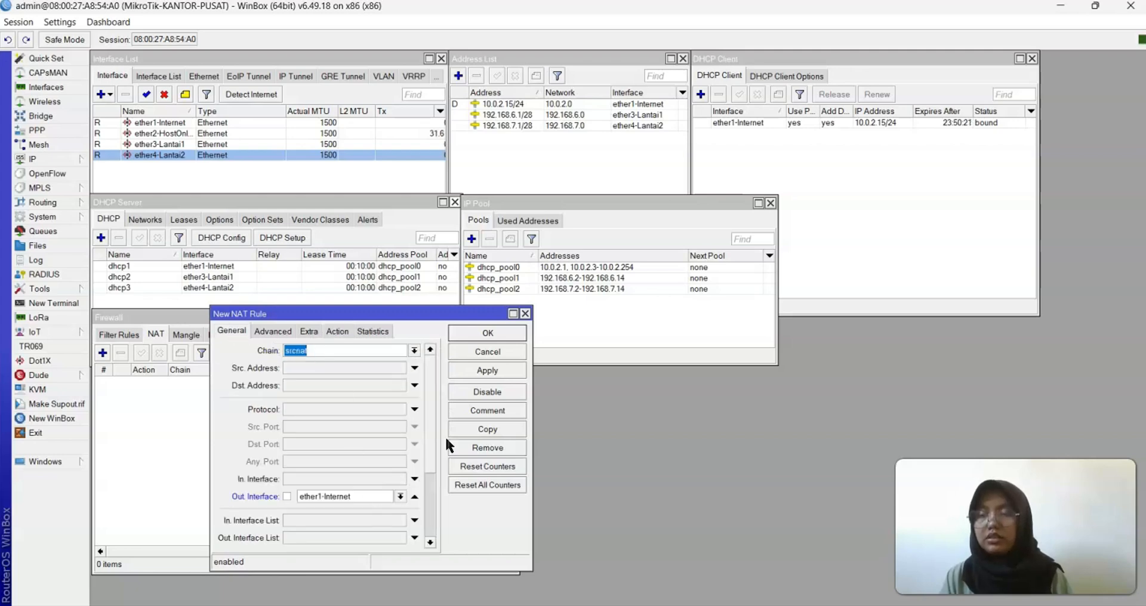
left_click(493, 366)
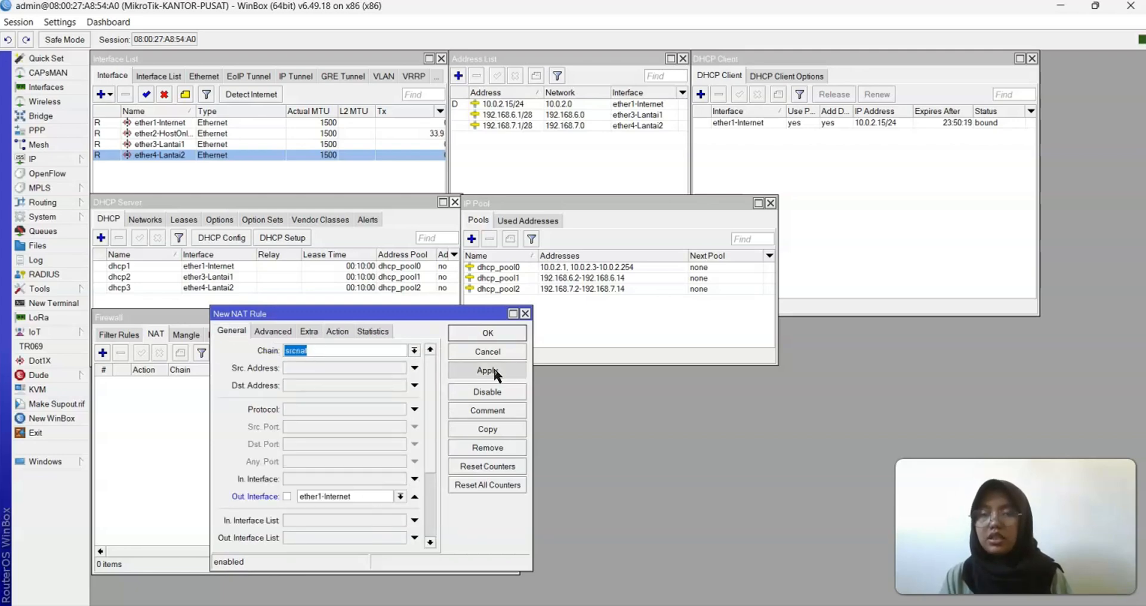
left_click(487, 333)
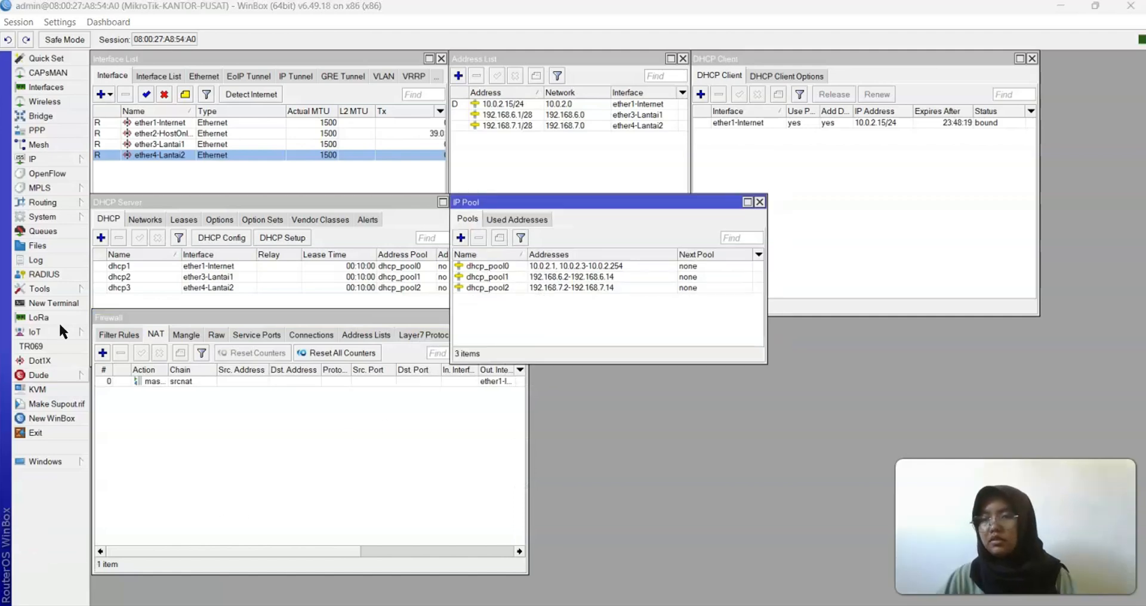
Start Hotspot Setup from the hotspot Servers section with ether3-Lantai1 as the interface
left_click(49, 160)
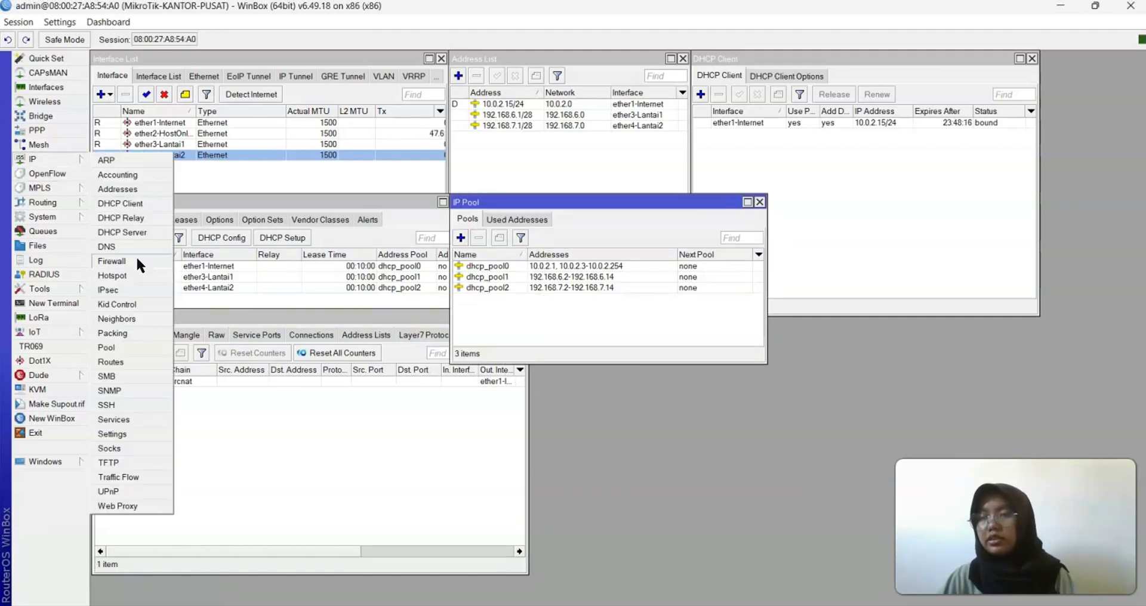
left_click(125, 273)
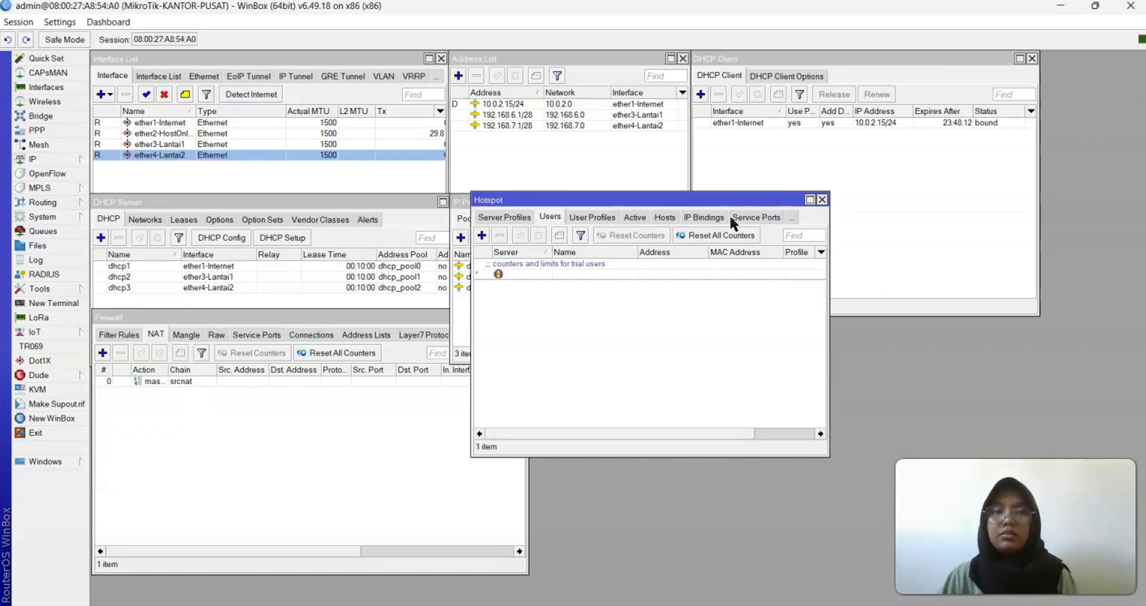
left_click(792, 217)
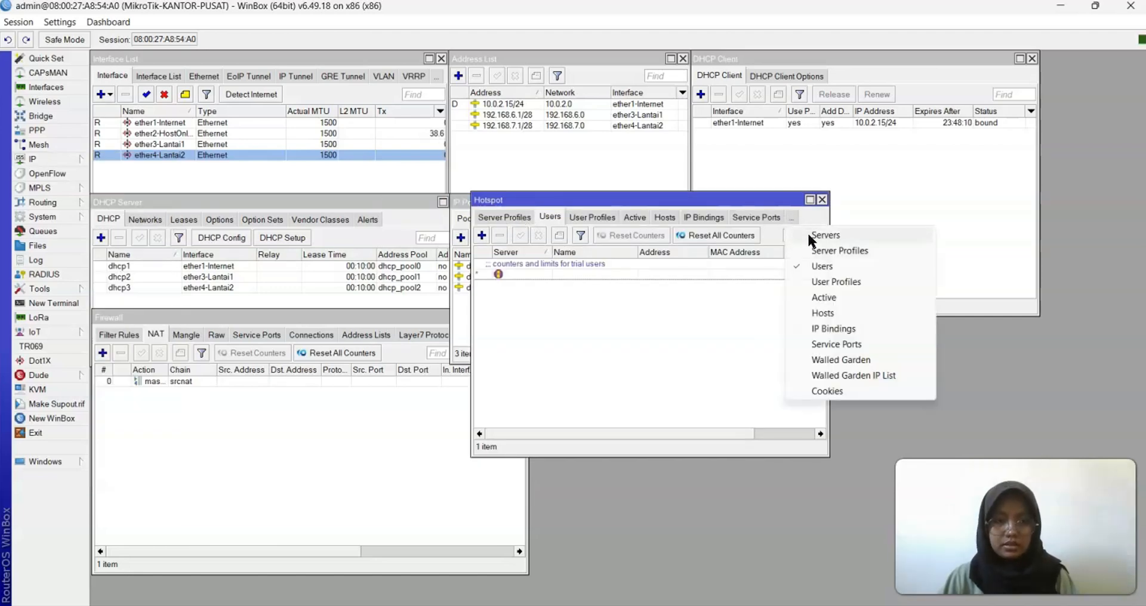
left_click(807, 233)
left_click(663, 235)
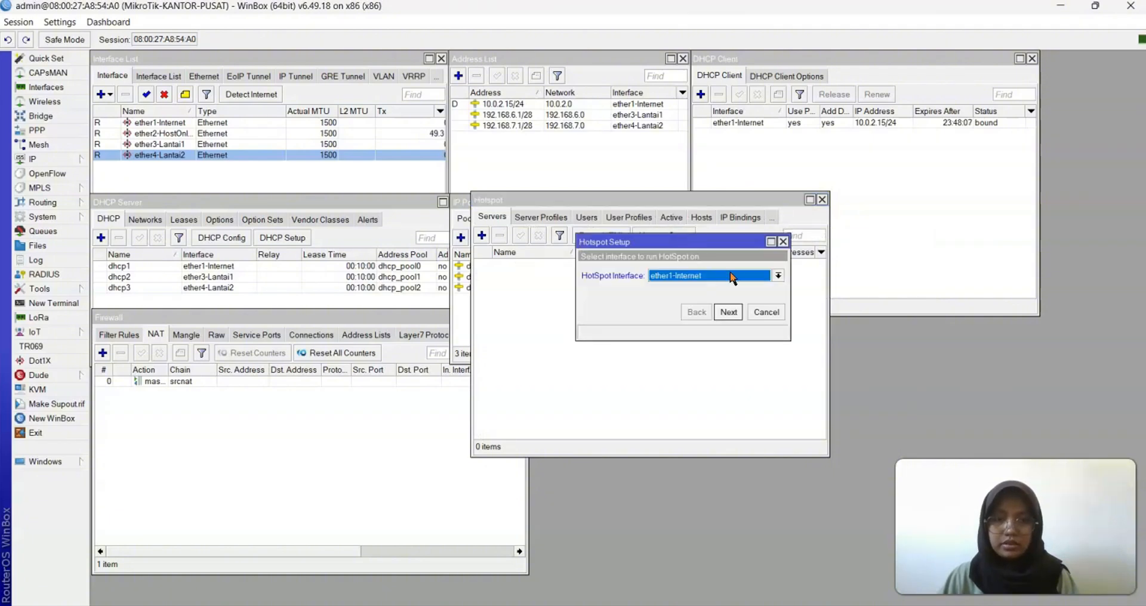
left_click(777, 277)
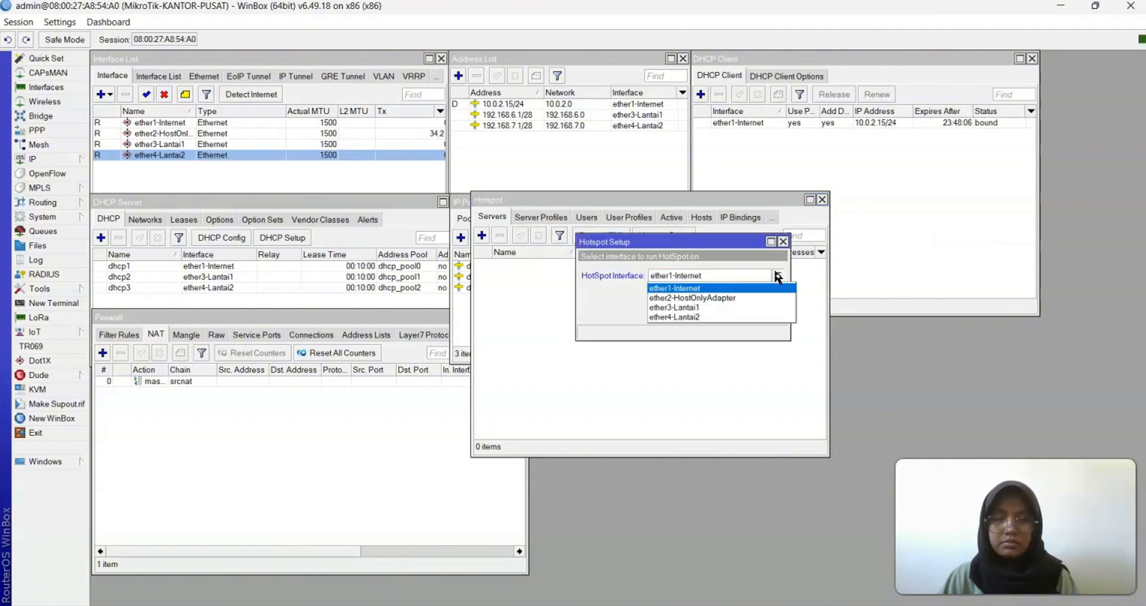
left_click(718, 308)
left_click(730, 313)
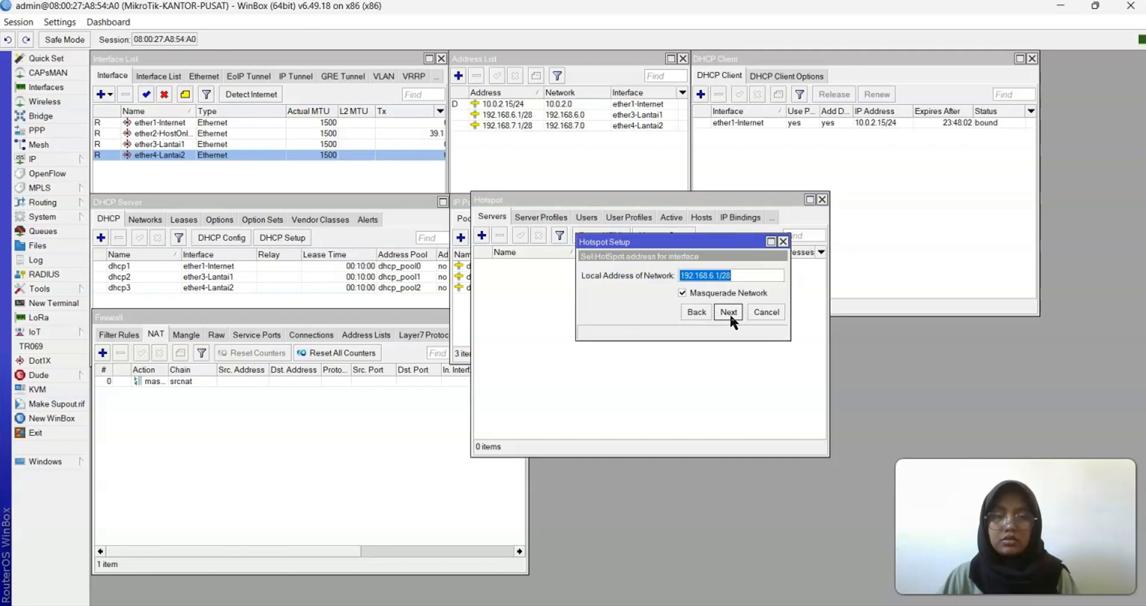
Accept 192.168.6.1/28 without masquerade, pool 192.168.6.2-192.168.6.14, no certificate, DNS 192.168.6.1
left_click(691, 293)
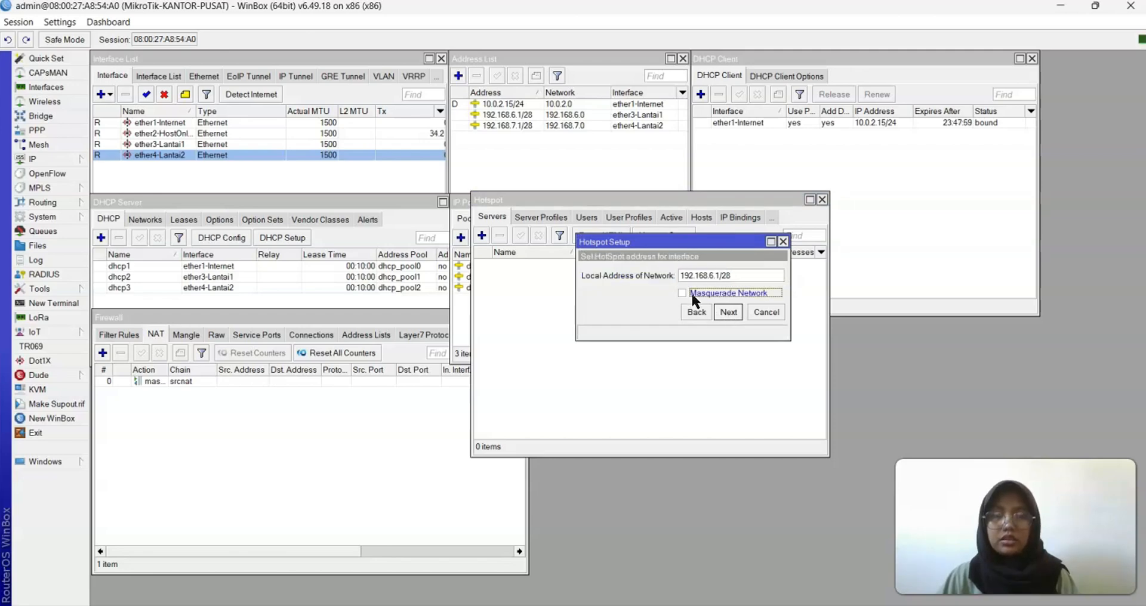
left_click(727, 316)
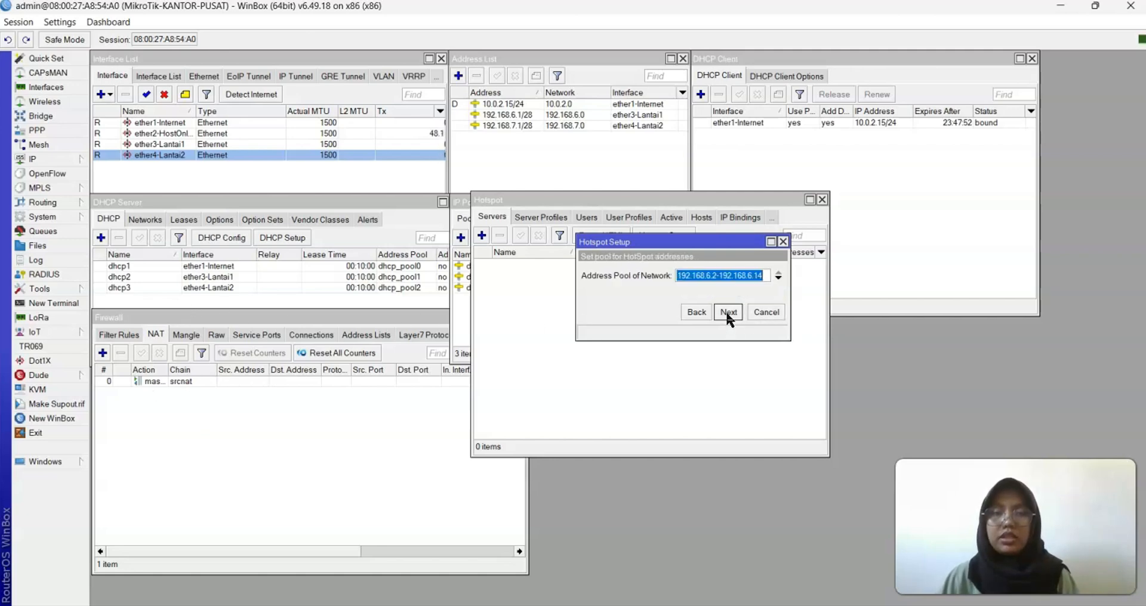
left_click(728, 316)
left_click(728, 316)
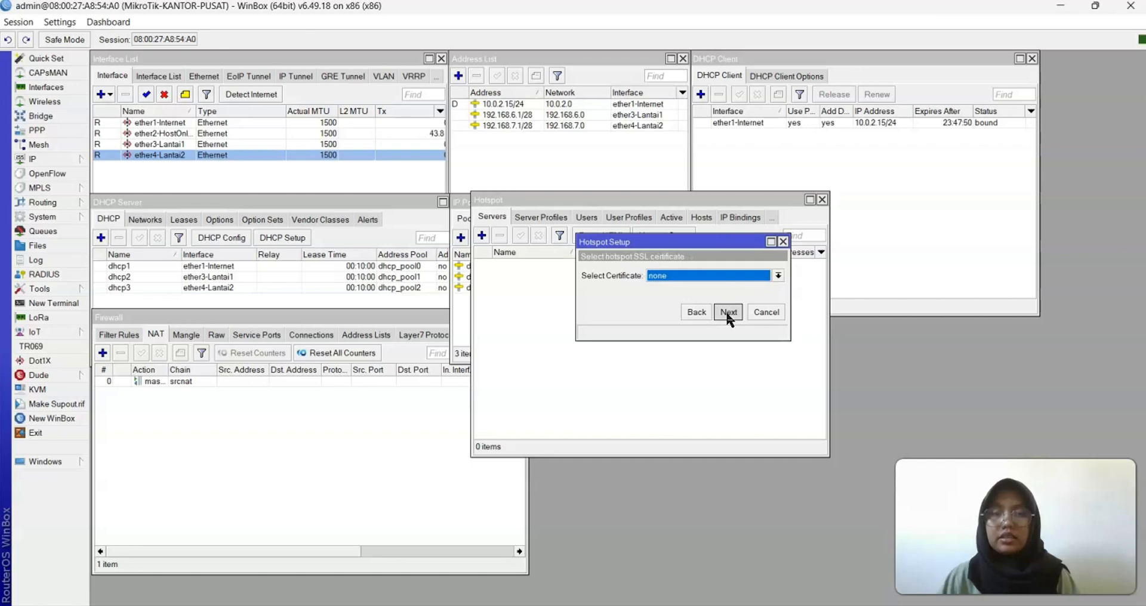
left_click(728, 316)
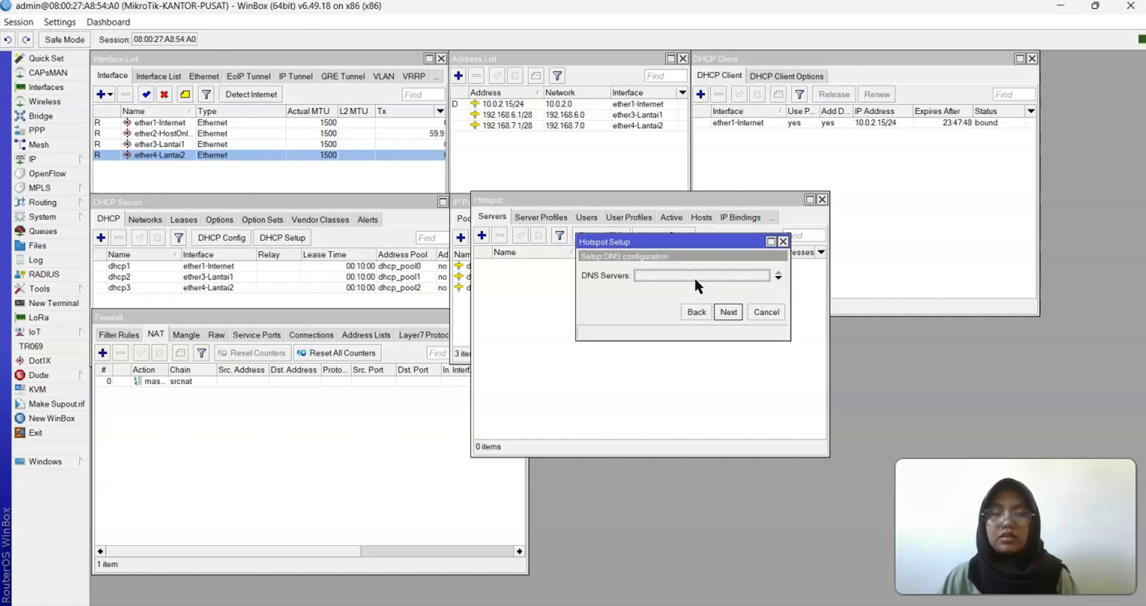
type("19")
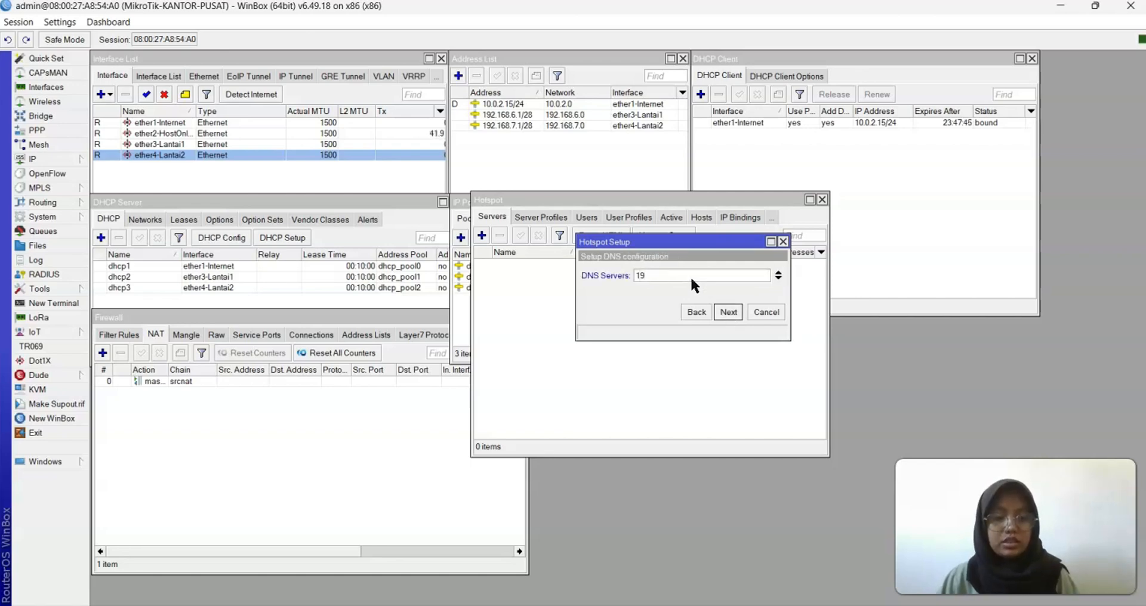
type("2.168")
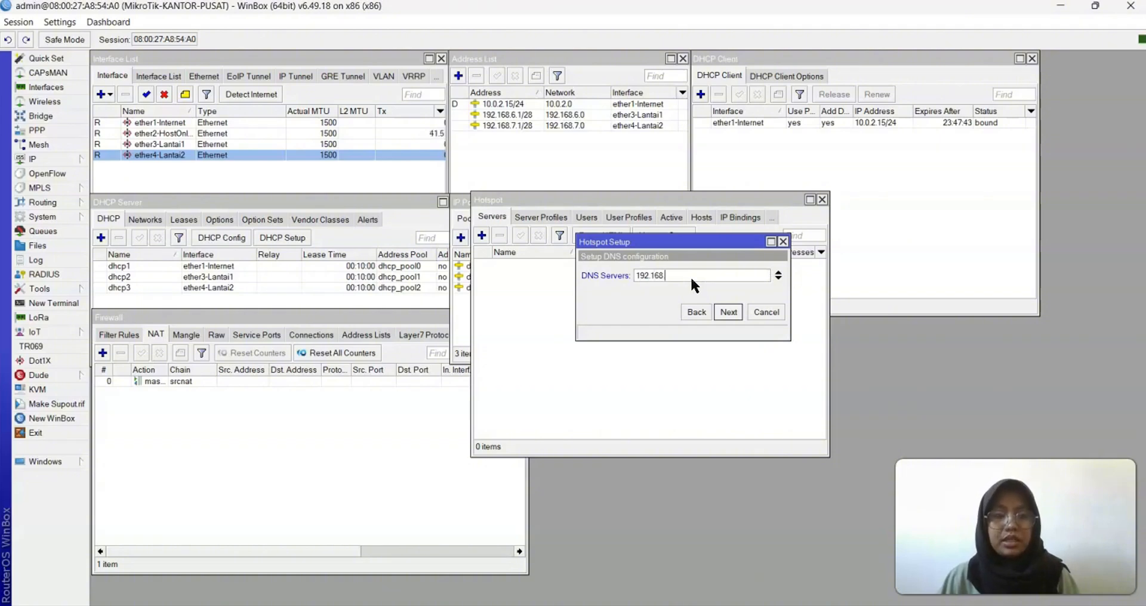
type(".6.1")
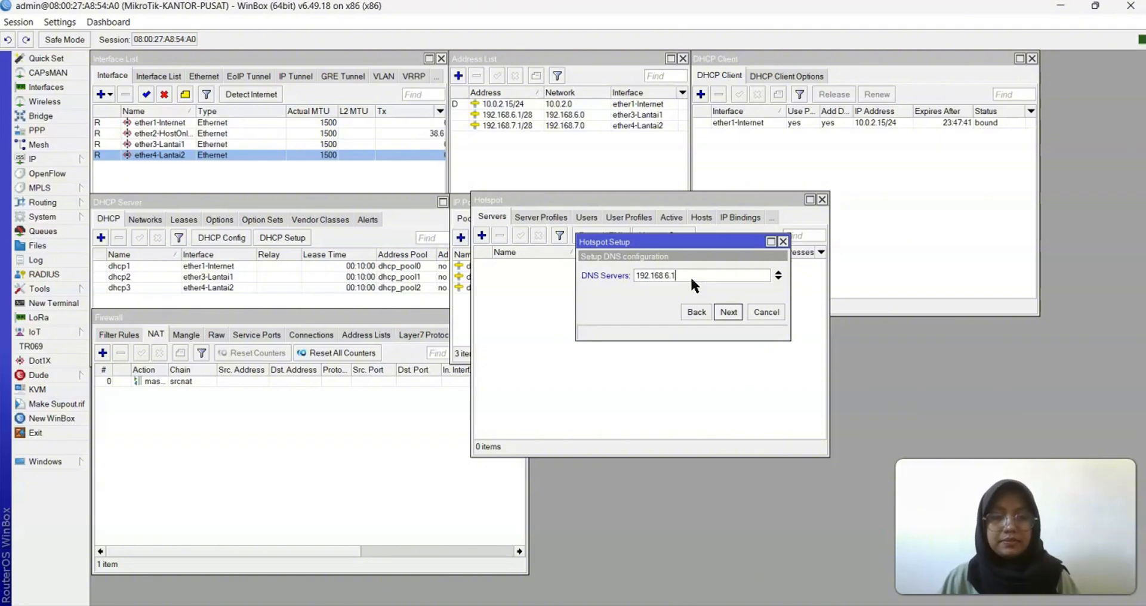
left_click(726, 312)
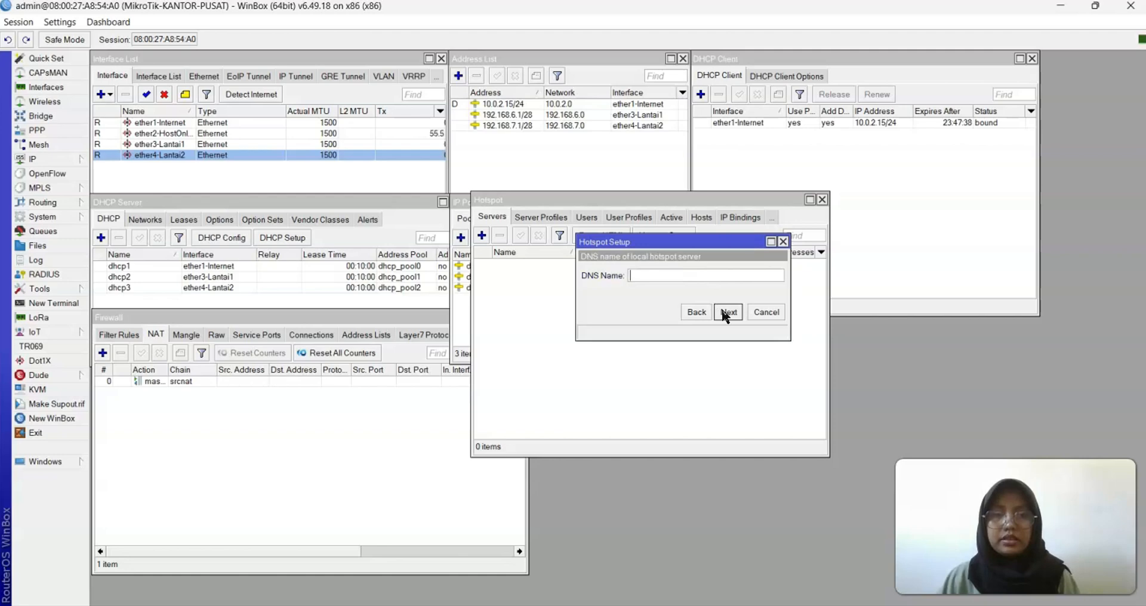
left_click(727, 313)
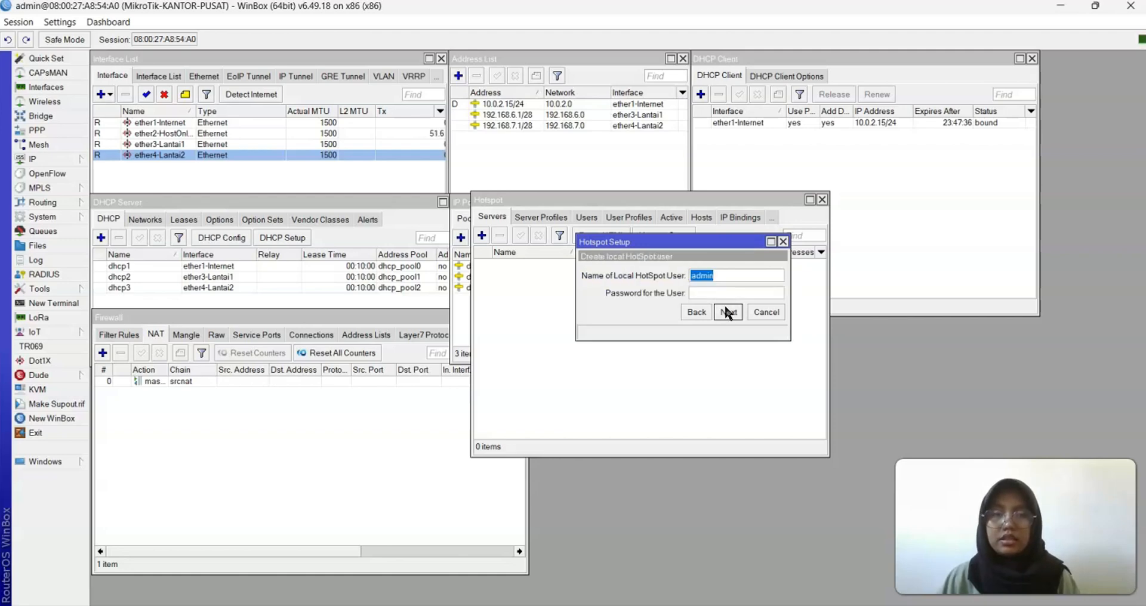
Enter a password for the local hotspot user and finish the setup
left_click(710, 290)
type("123")
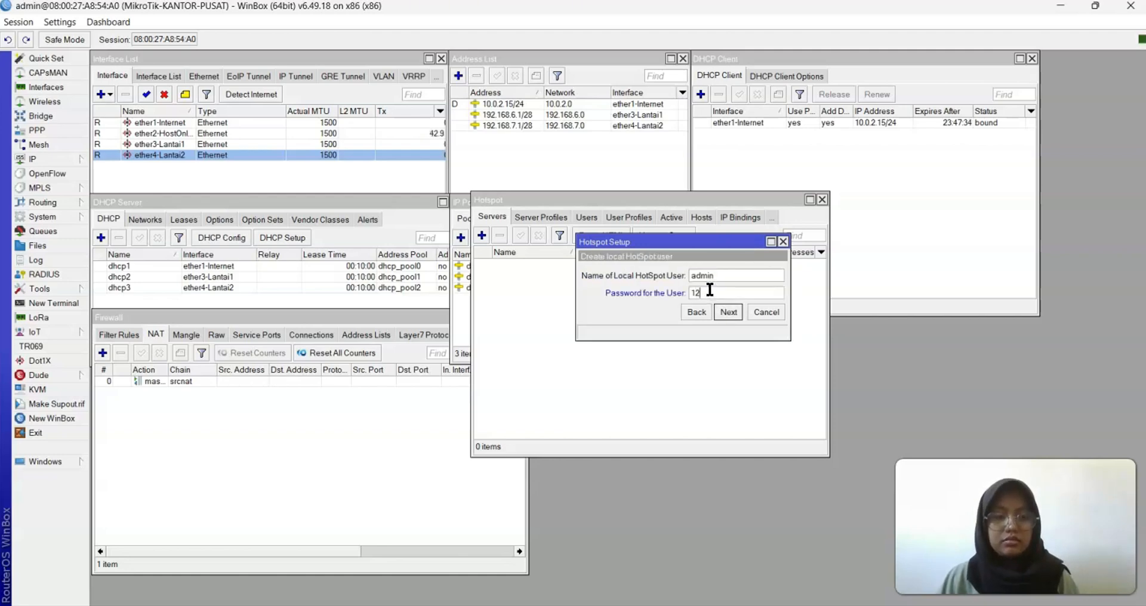
left_click(730, 312)
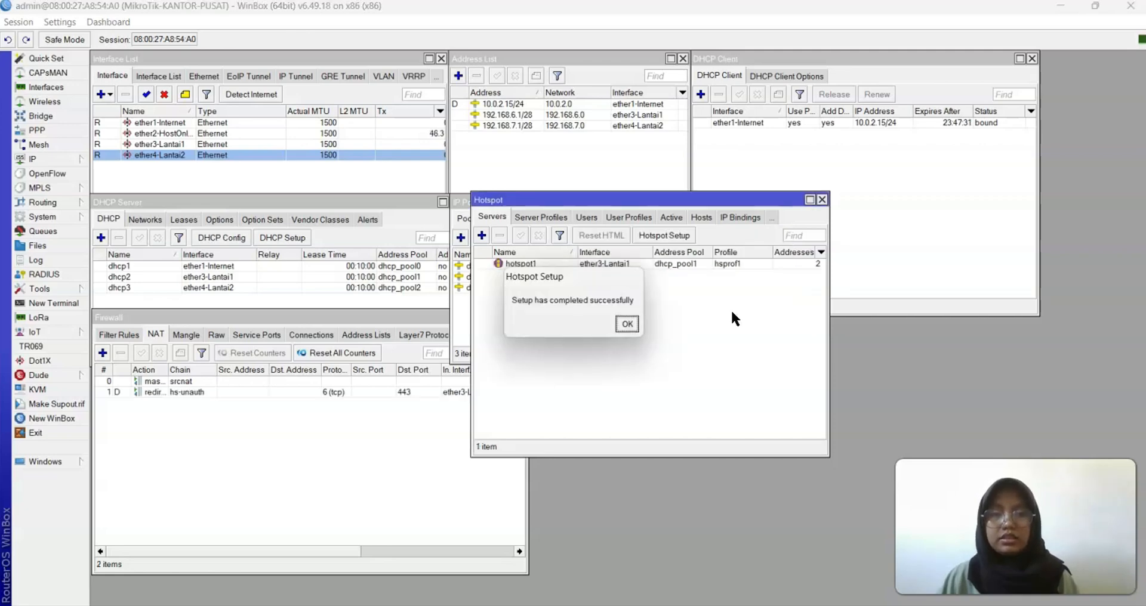
left_click(622, 321)
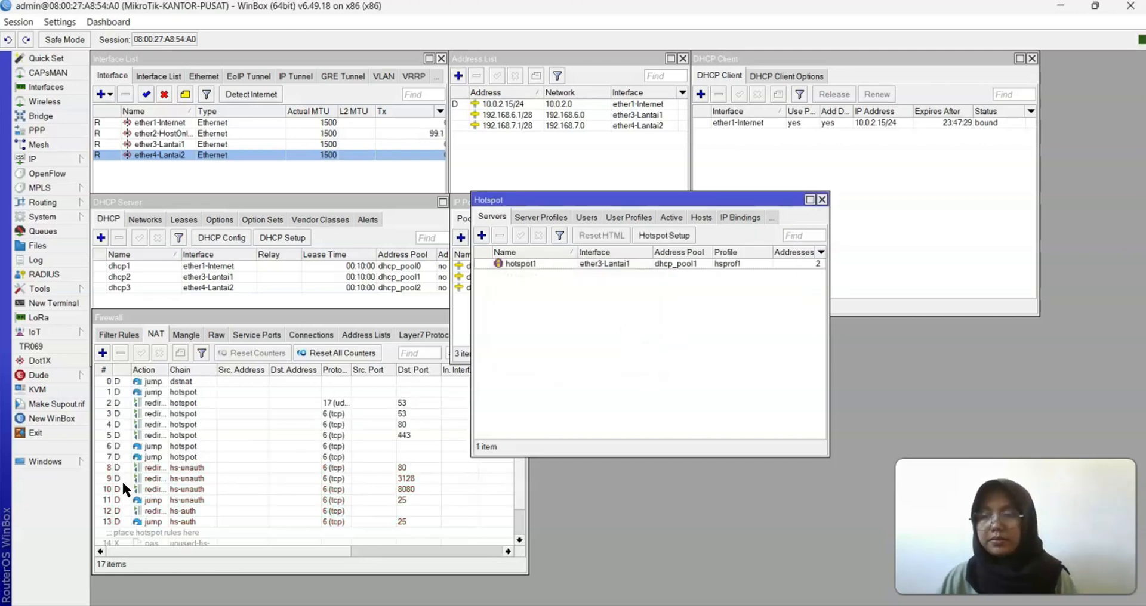
Start a new hotspot setup on ether4-Lantai2 with pool 192.168.7.2-192.168.7.14
left_click(675, 235)
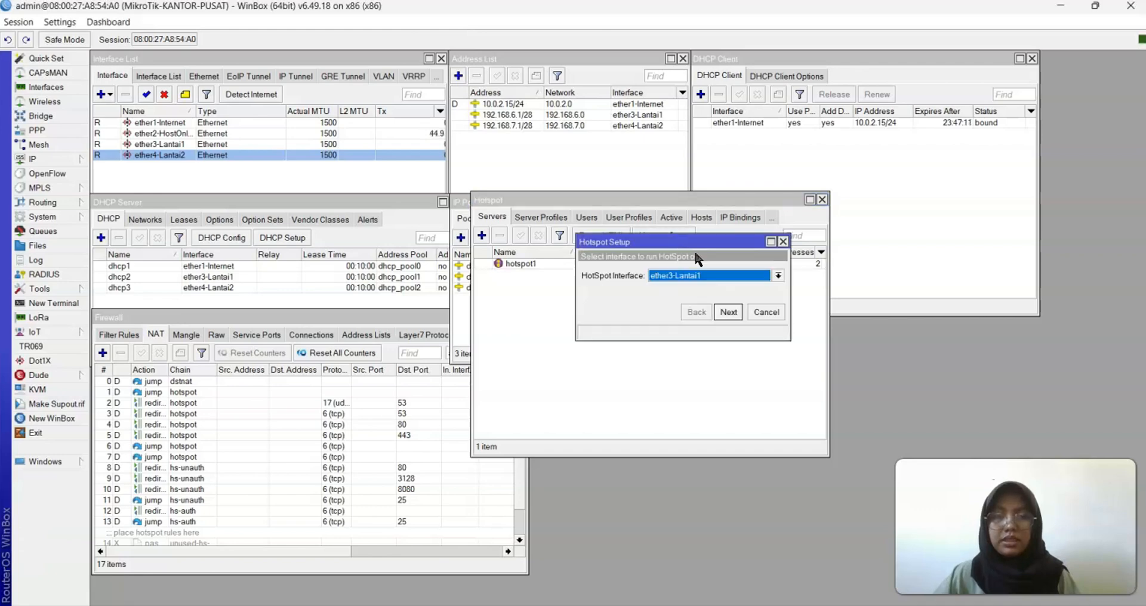
left_click(770, 276)
left_click(703, 315)
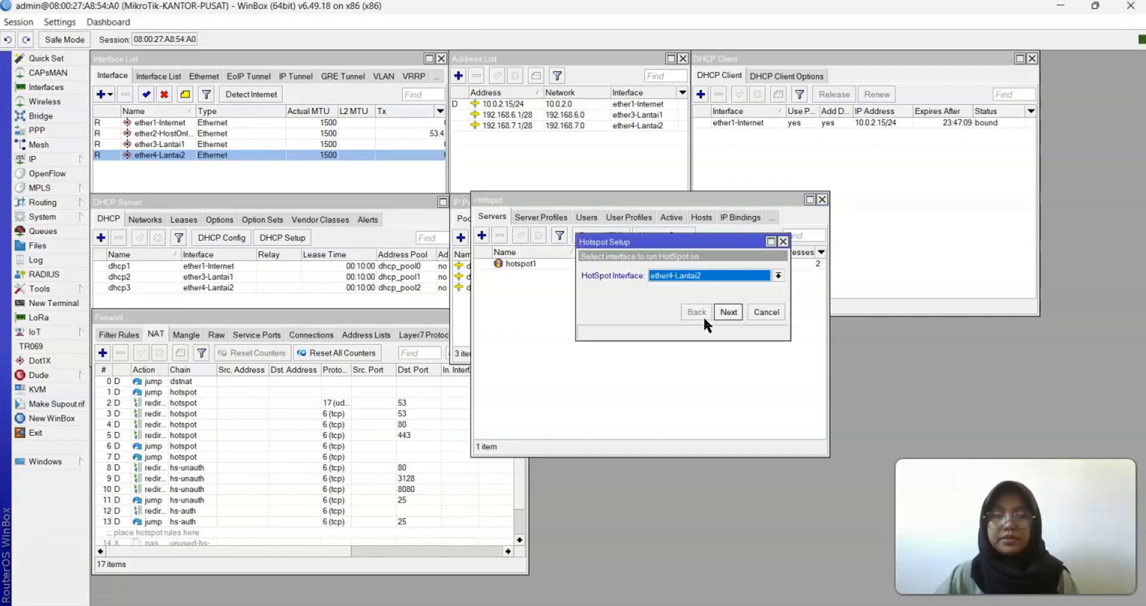
left_click(722, 311)
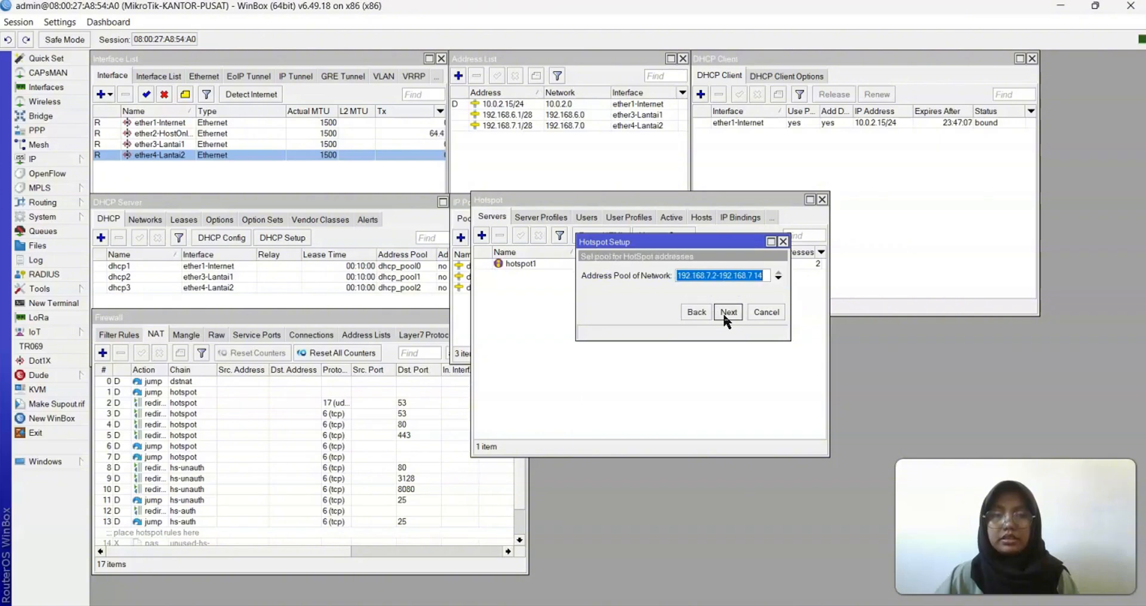
left_click(692, 311)
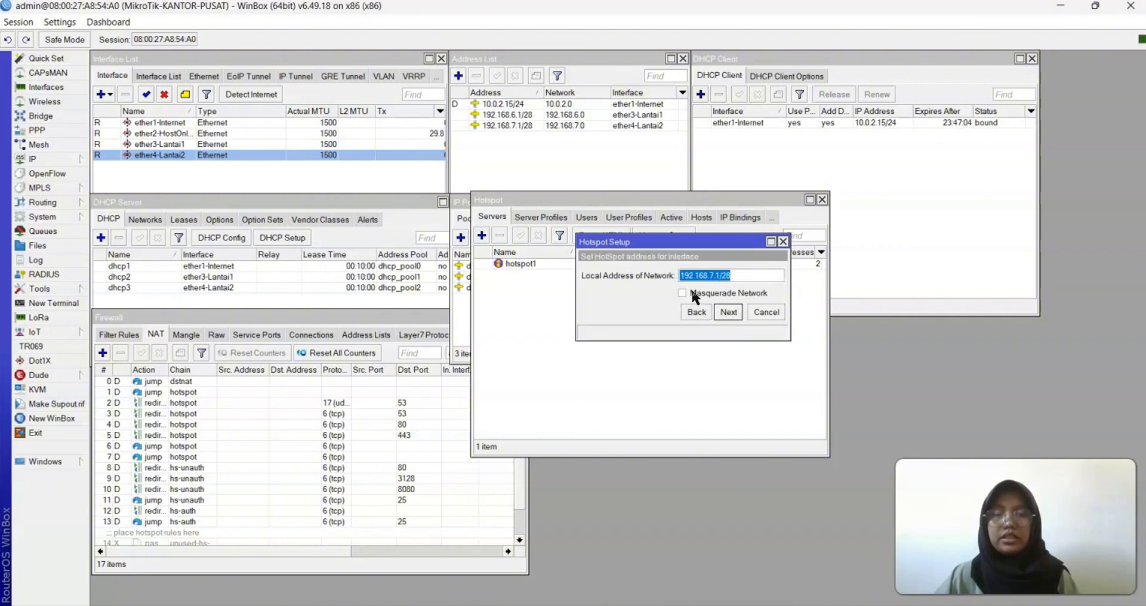
left_click(722, 314)
left_click(722, 311)
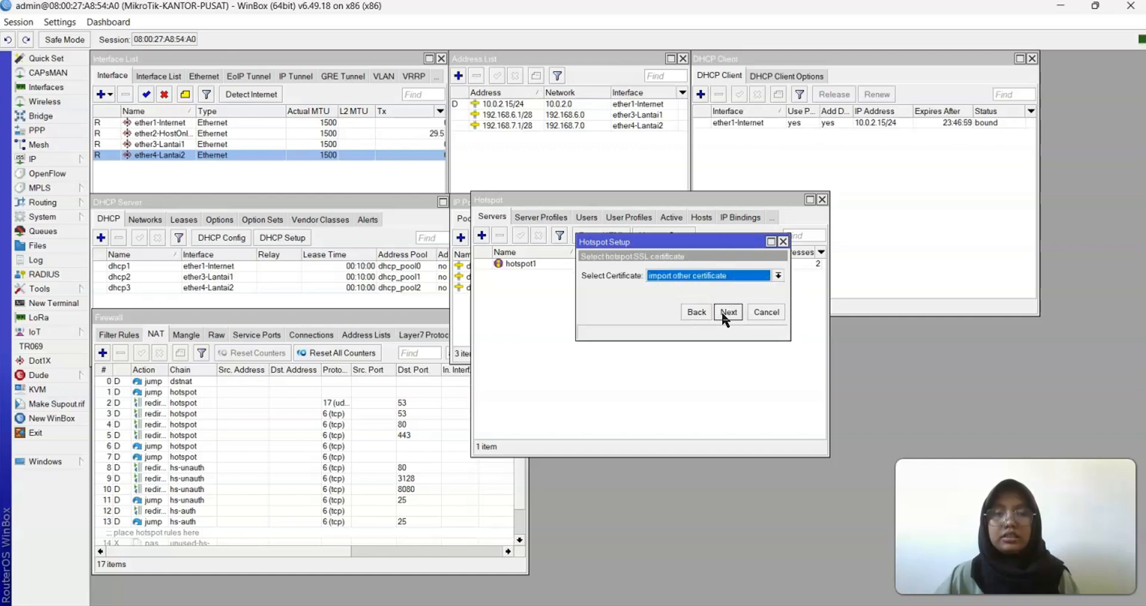
Choose no certificate, skip SMTP, set DNS server 192.168.7.1 and complete the hotspot setup
left_click(778, 275)
left_click(709, 298)
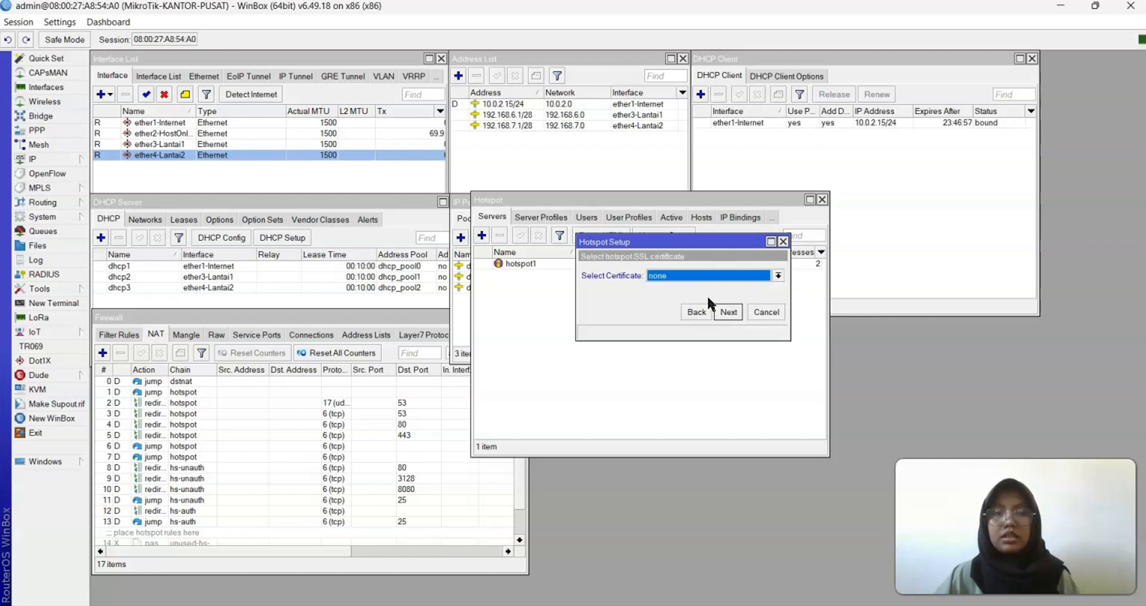
left_click(728, 313)
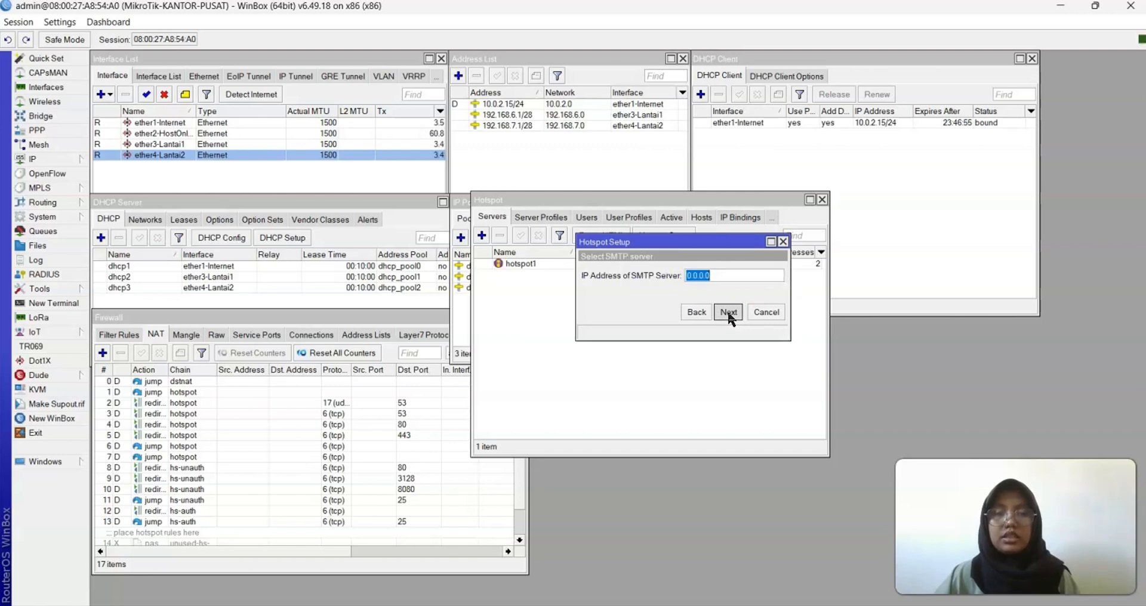
left_click(729, 313)
left_click(669, 276)
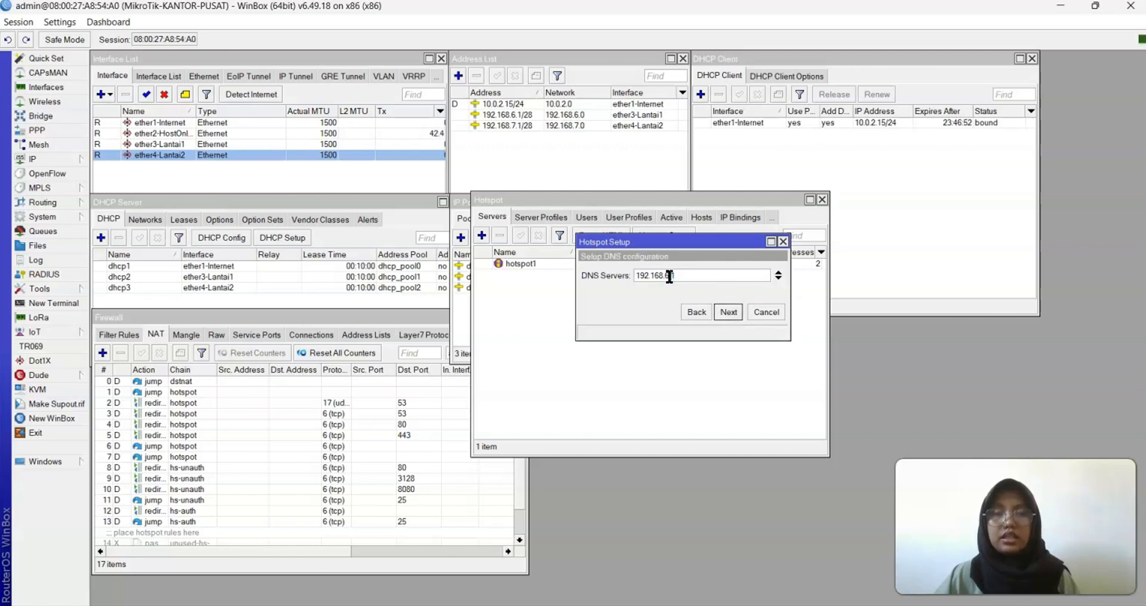
key("BackSpace")
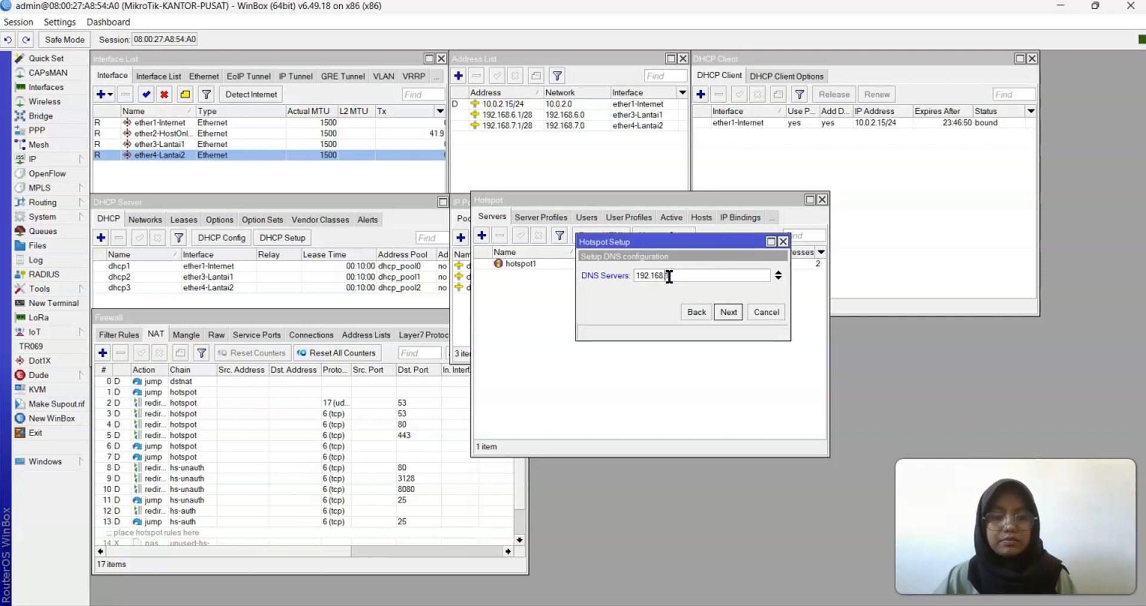
type("7.1")
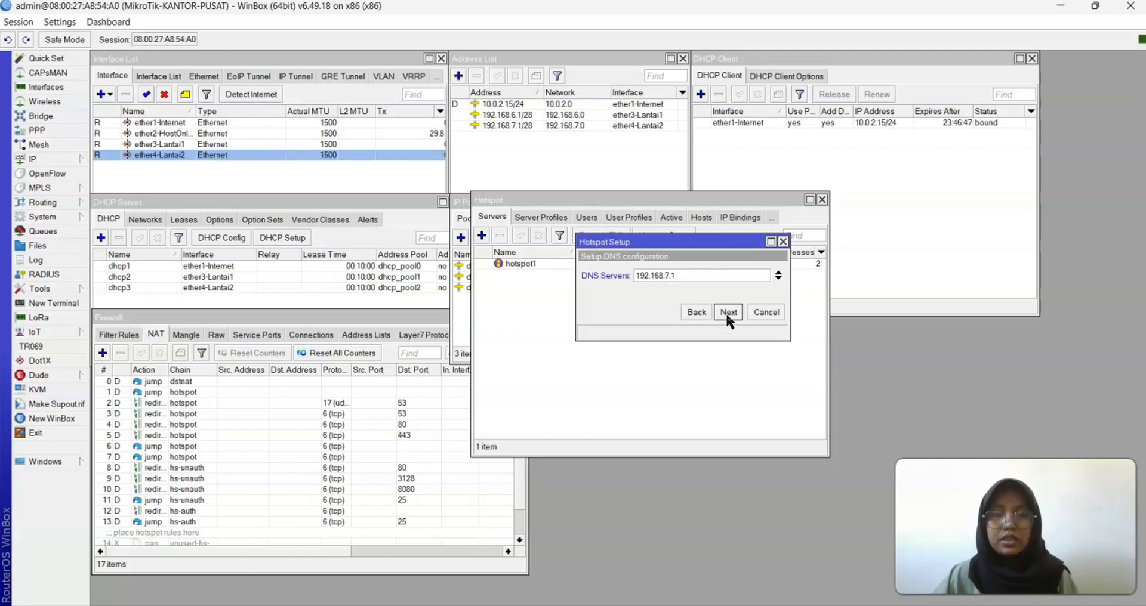
left_click(727, 310)
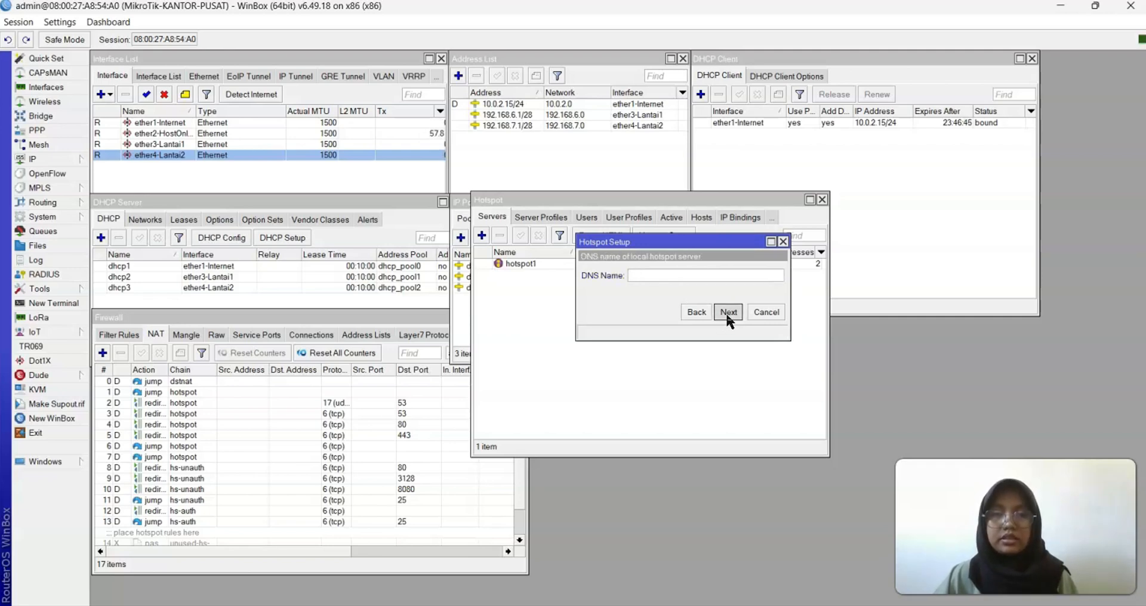
left_click(727, 312)
left_click(624, 325)
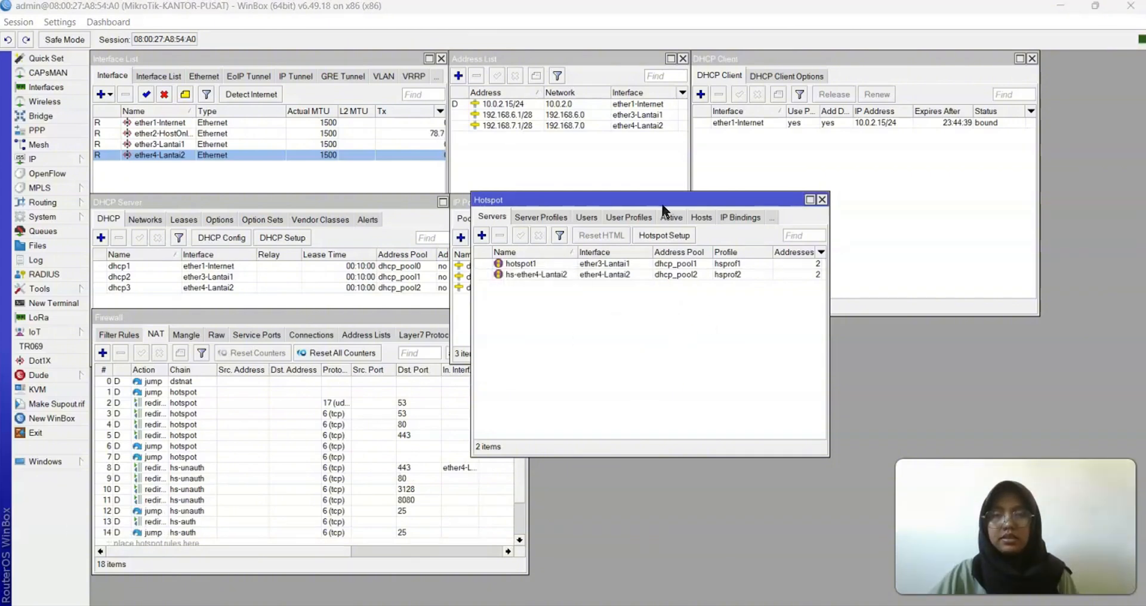
Create a new hotspot user profile named CS using address pool dhcp_pool1
left_click(629, 217)
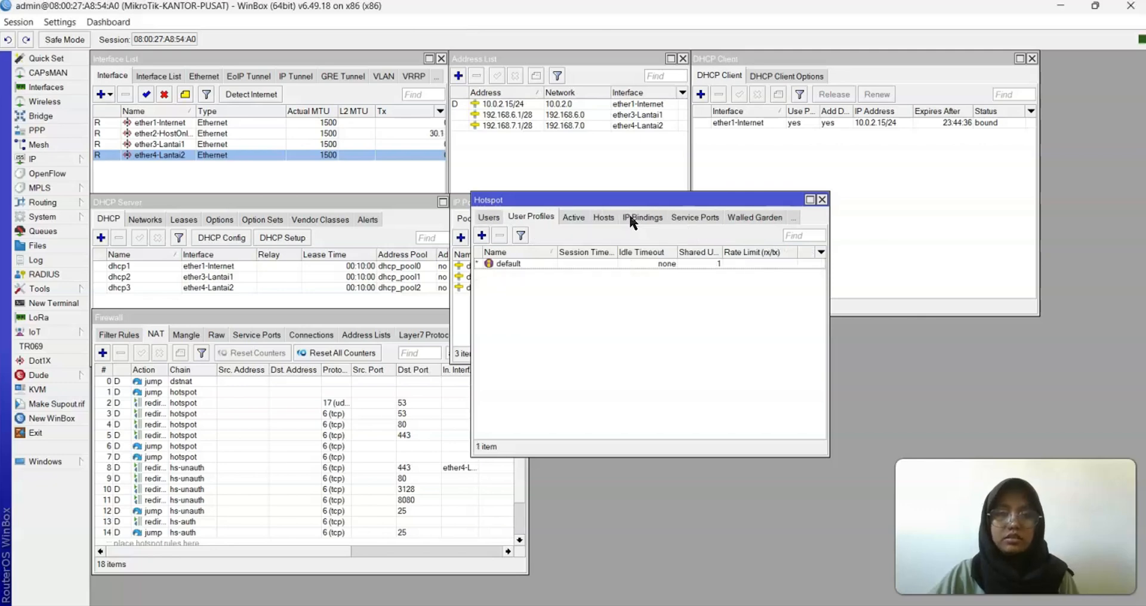
left_click(482, 235)
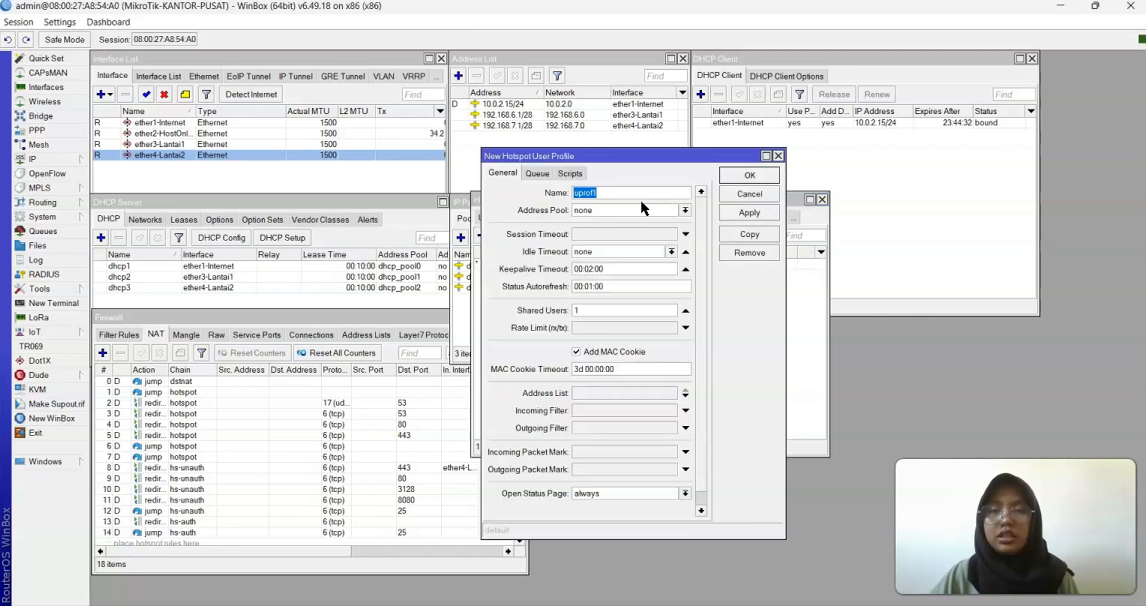
type("CS")
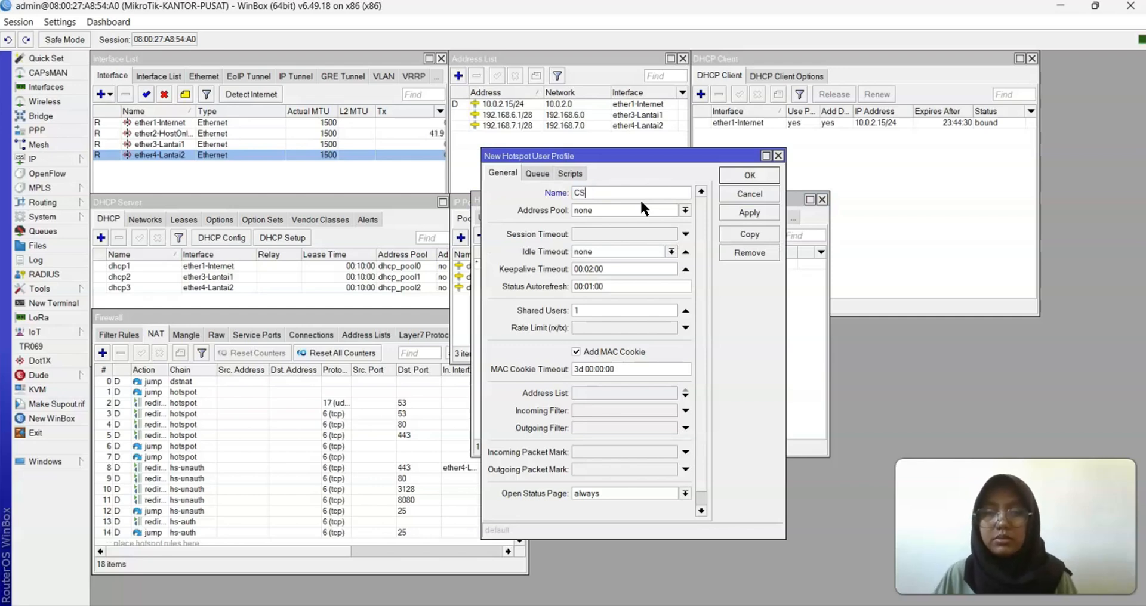
left_click(685, 211)
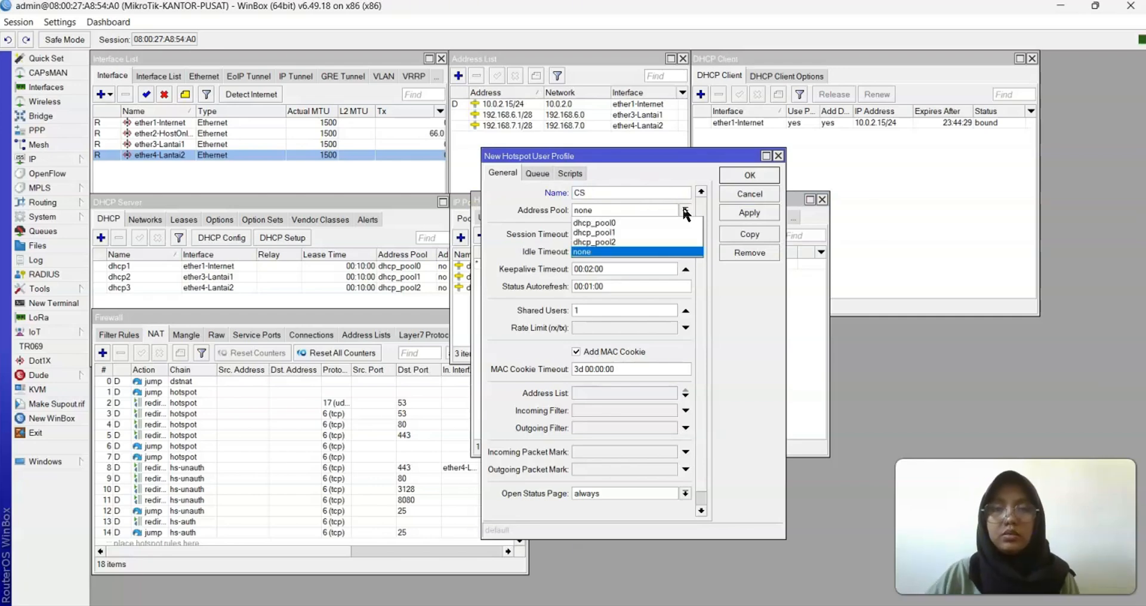
left_click(637, 233)
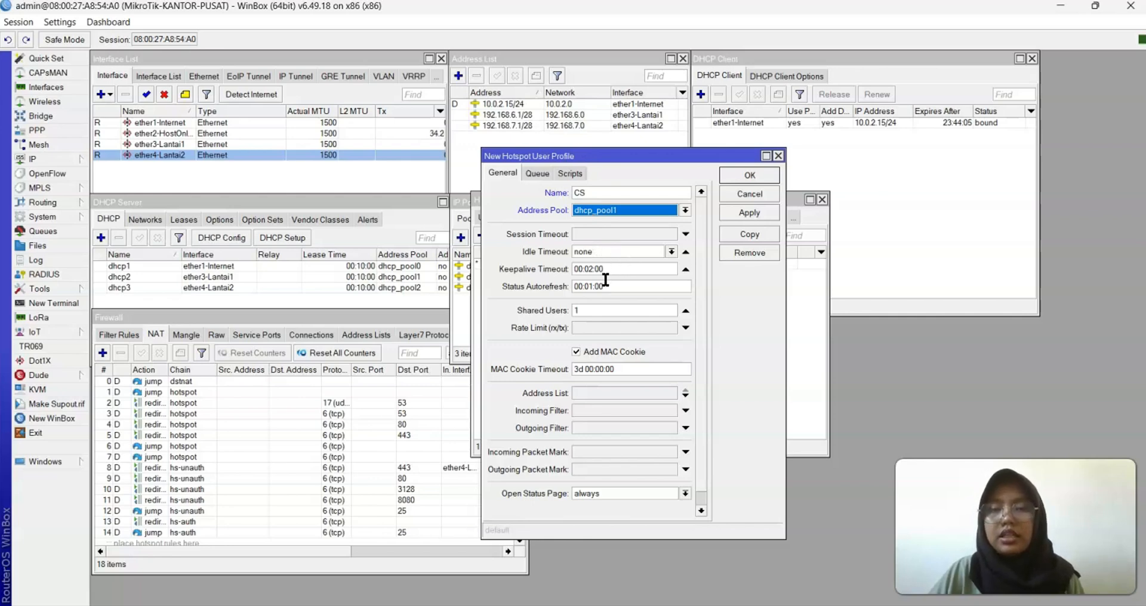
Give CS 6 shared users, a 1M/1M rate limit and 00:10:00 MAC cookie timeout, then save
left_click(590, 308)
key("BackSpace")
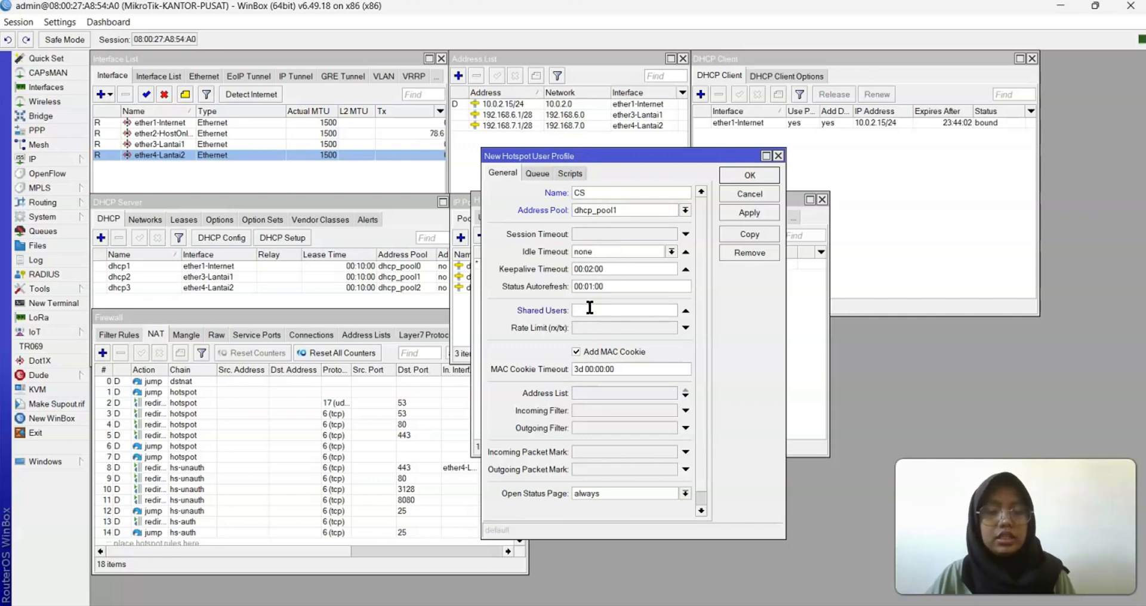
left_click(601, 328)
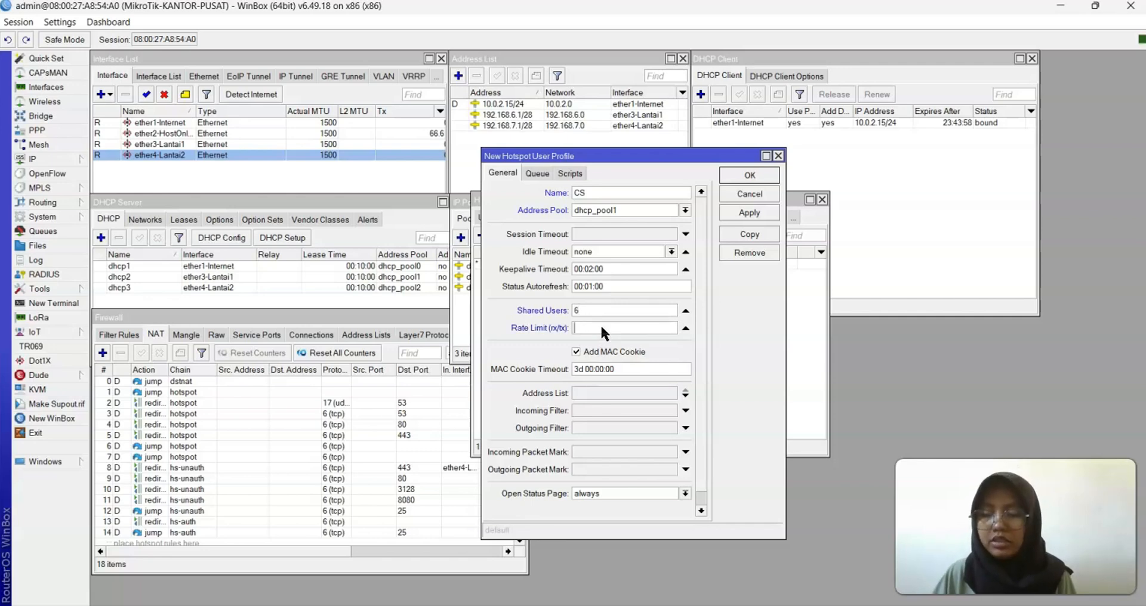
type("1M/1M")
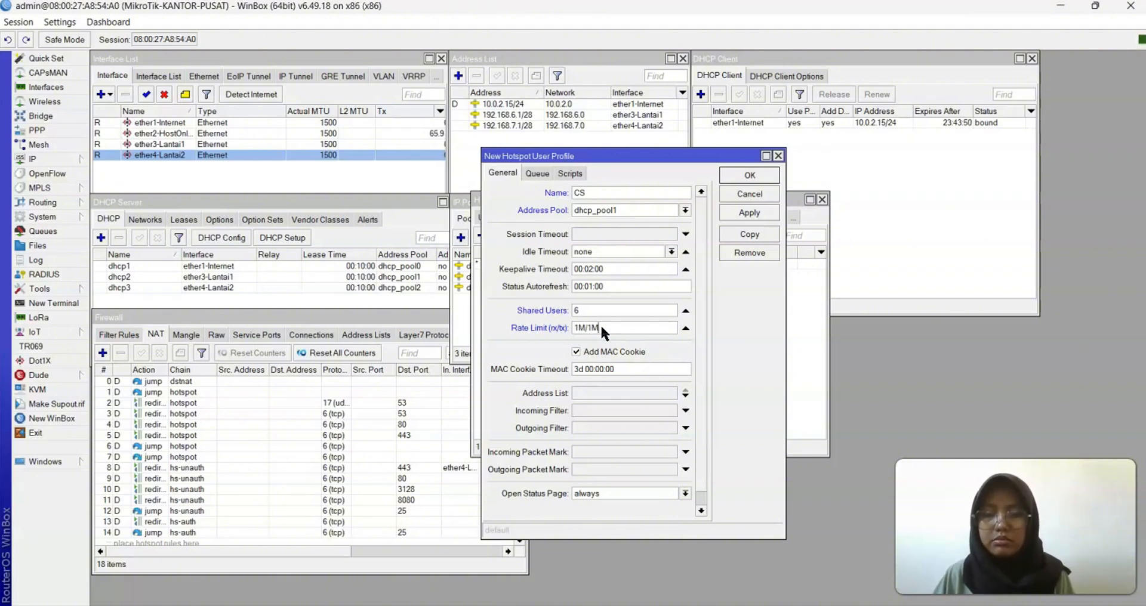
left_click(583, 367)
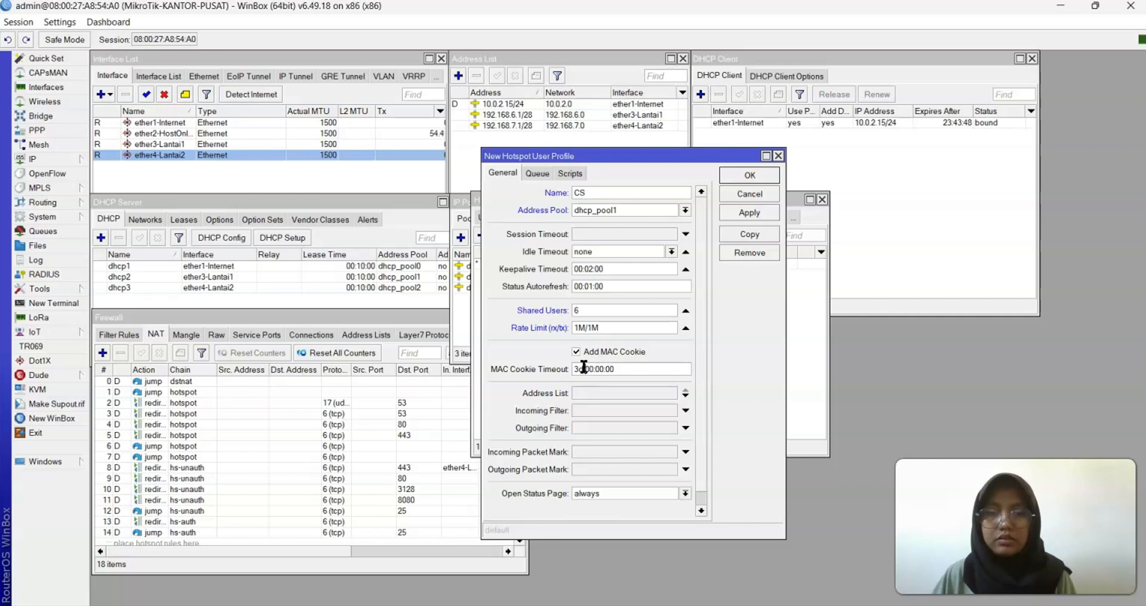
key("BackSpace")
key("BackSpace")
key("BackSpace")
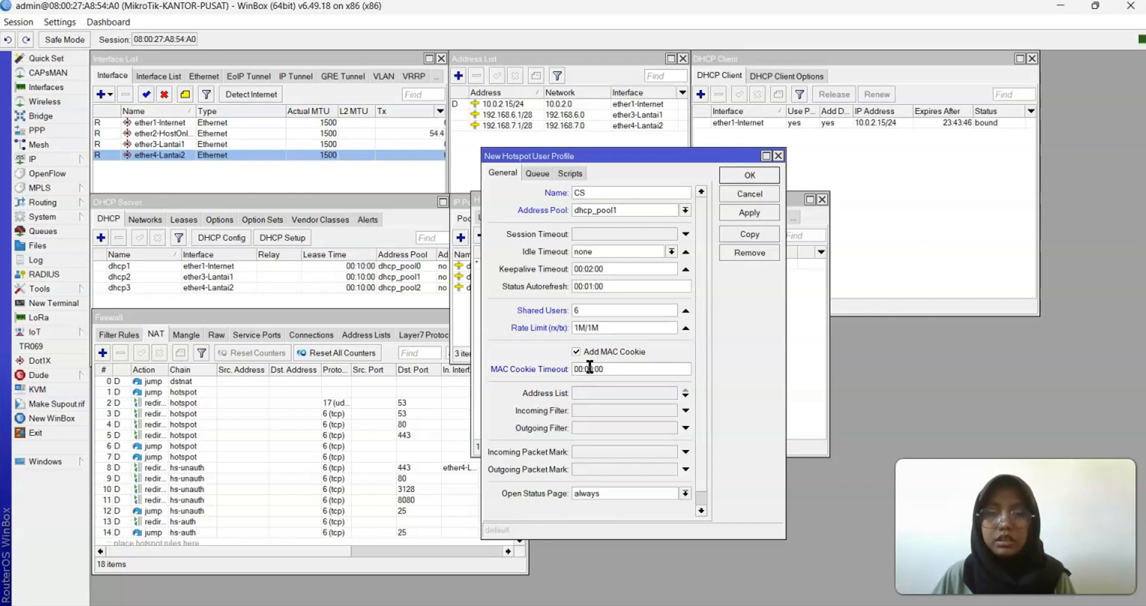
left_click(590, 367)
key("BackSpace")
type("1")
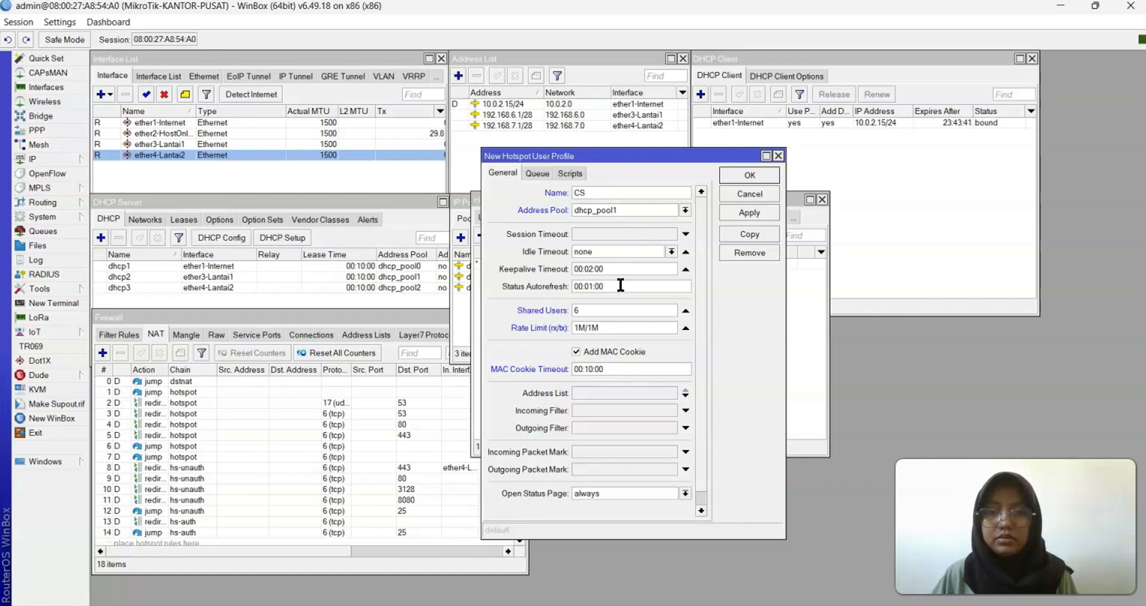
left_click(751, 207)
left_click(751, 172)
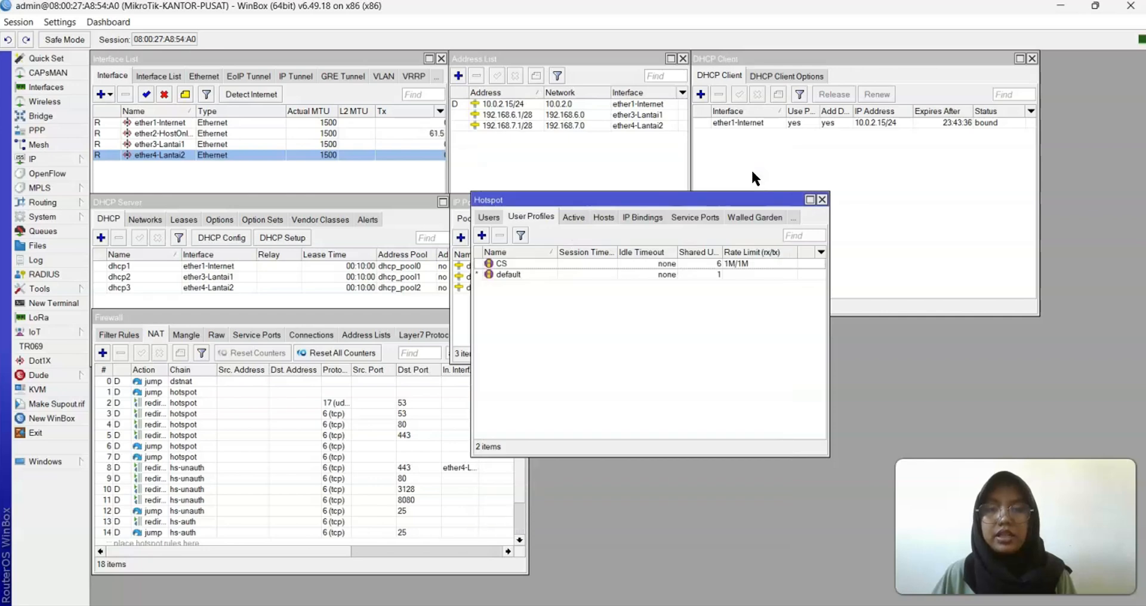
Create a new hotspot user profile named Administrasi with address pool dhcp_pool2
left_click(481, 235)
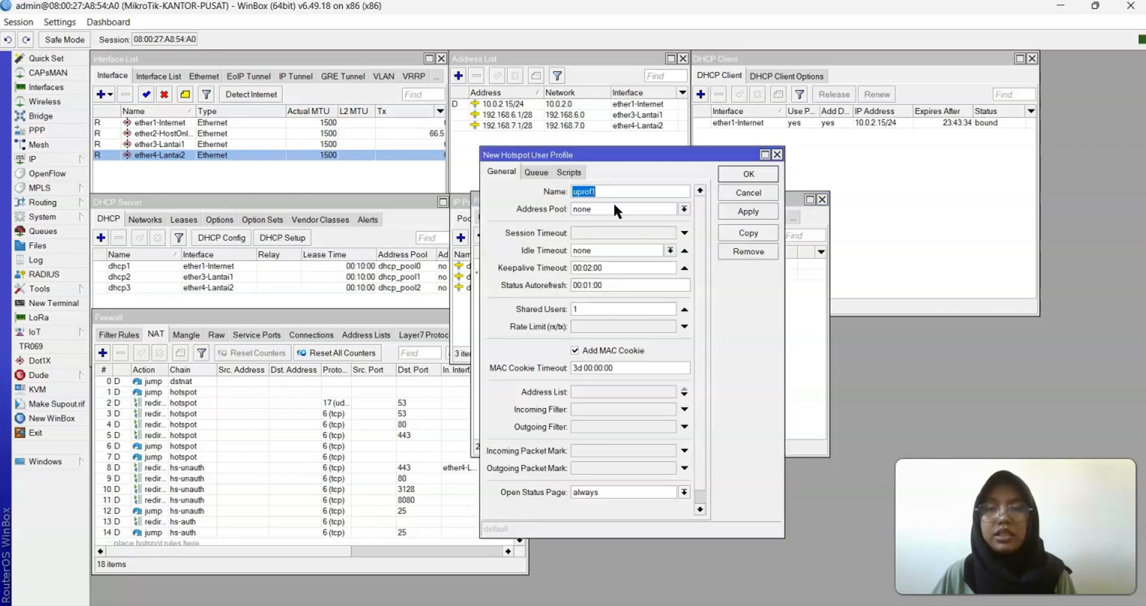
type("Administra")
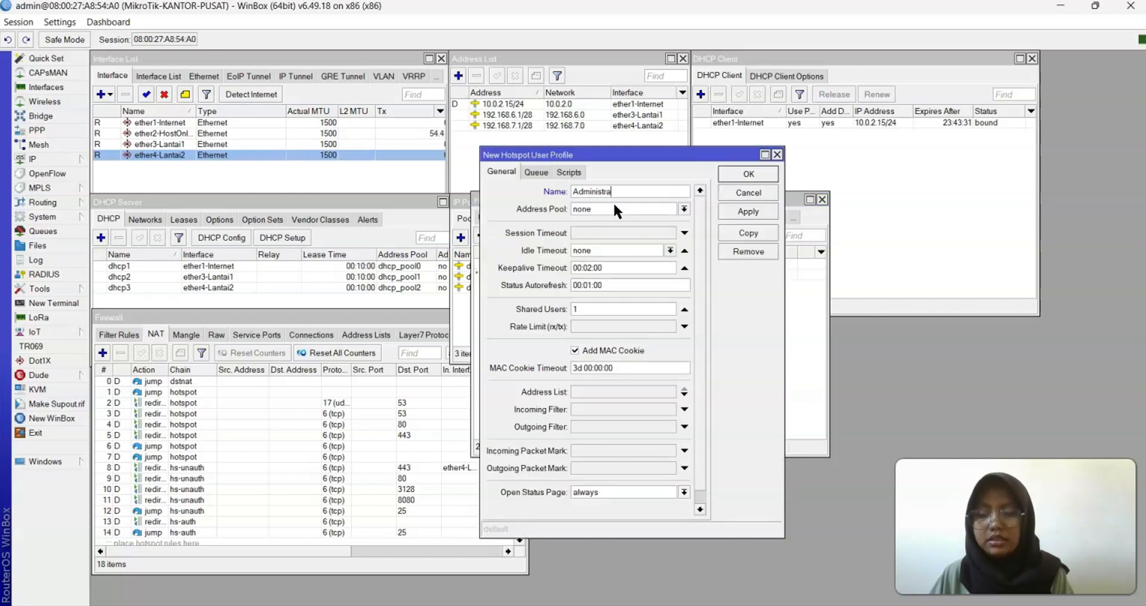
type("si")
type("i")
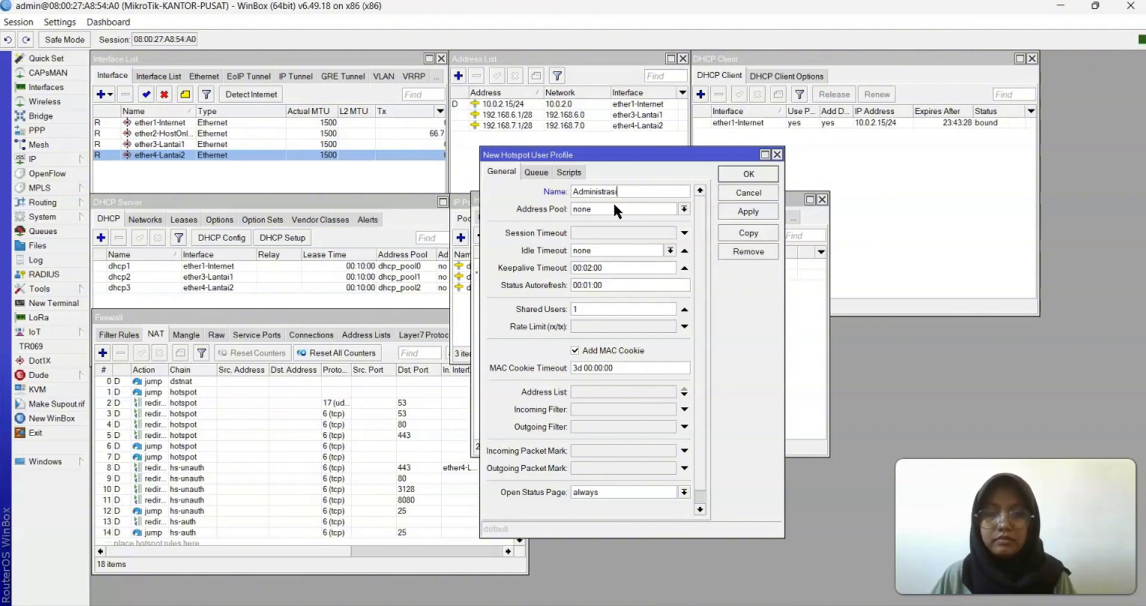
left_click(679, 209)
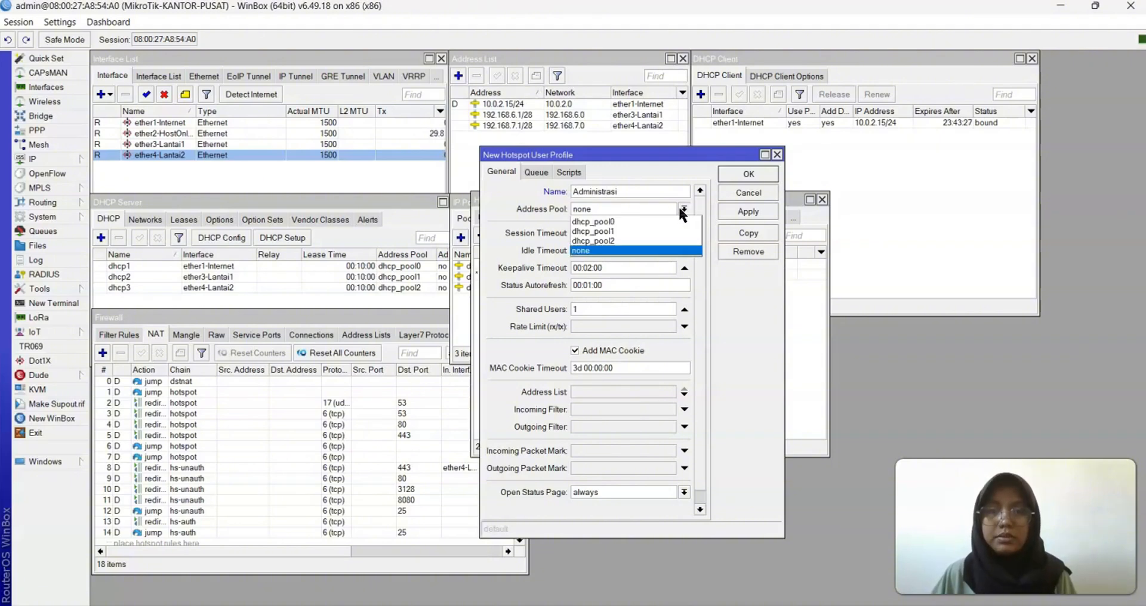
left_click(627, 241)
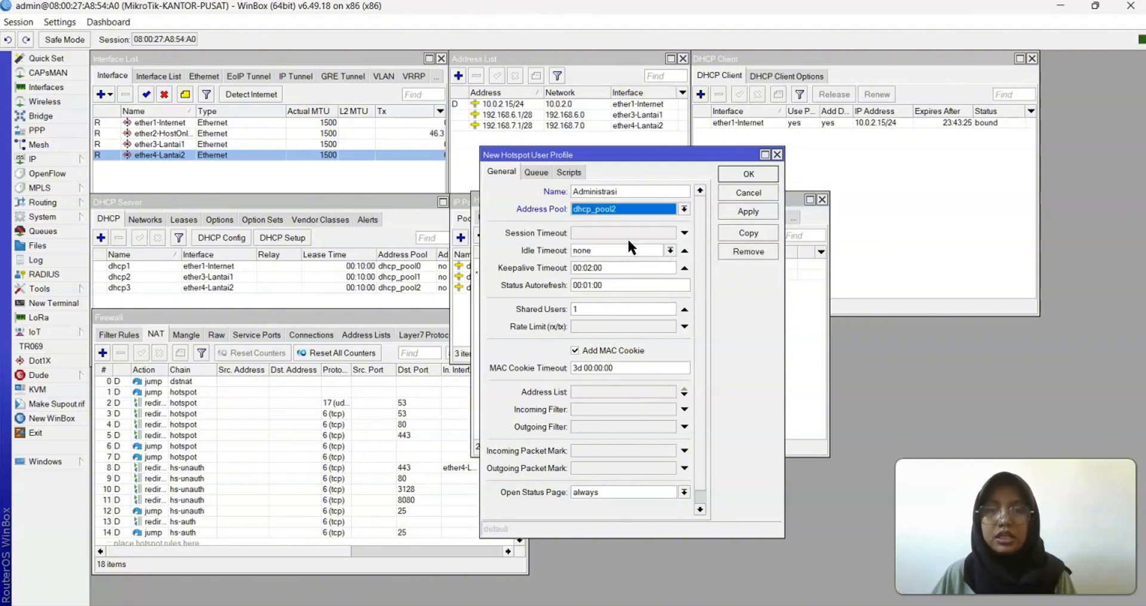
Set 7 shared users, a 1M/1M rate limit and 00:10:00 MAC cookie timeout, then save
left_click(616, 310)
key("BackSpace")
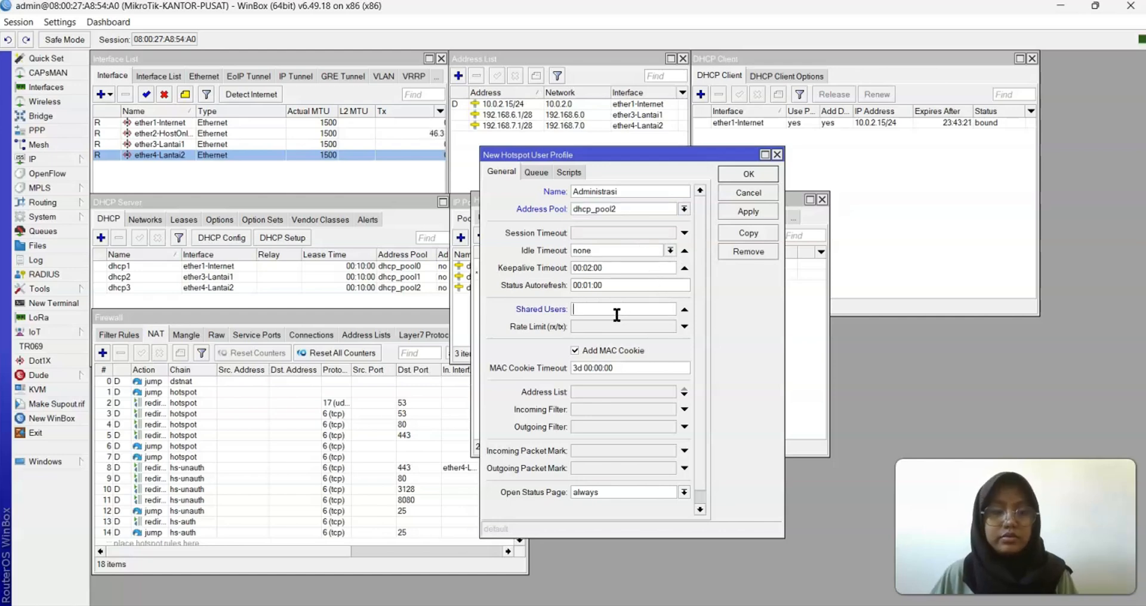
type("7")
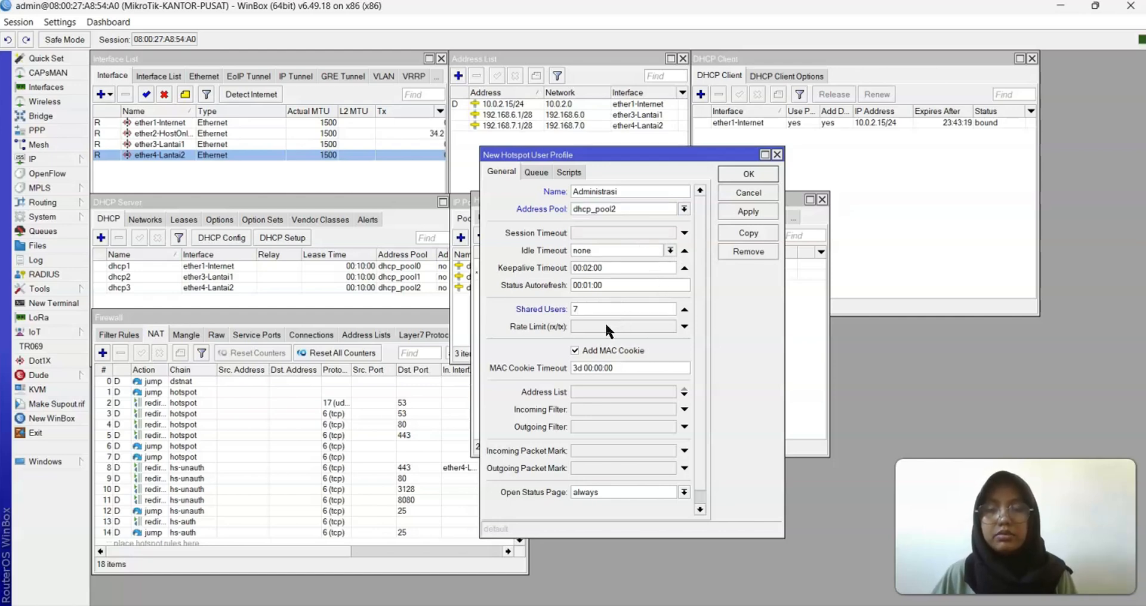
left_click(605, 326)
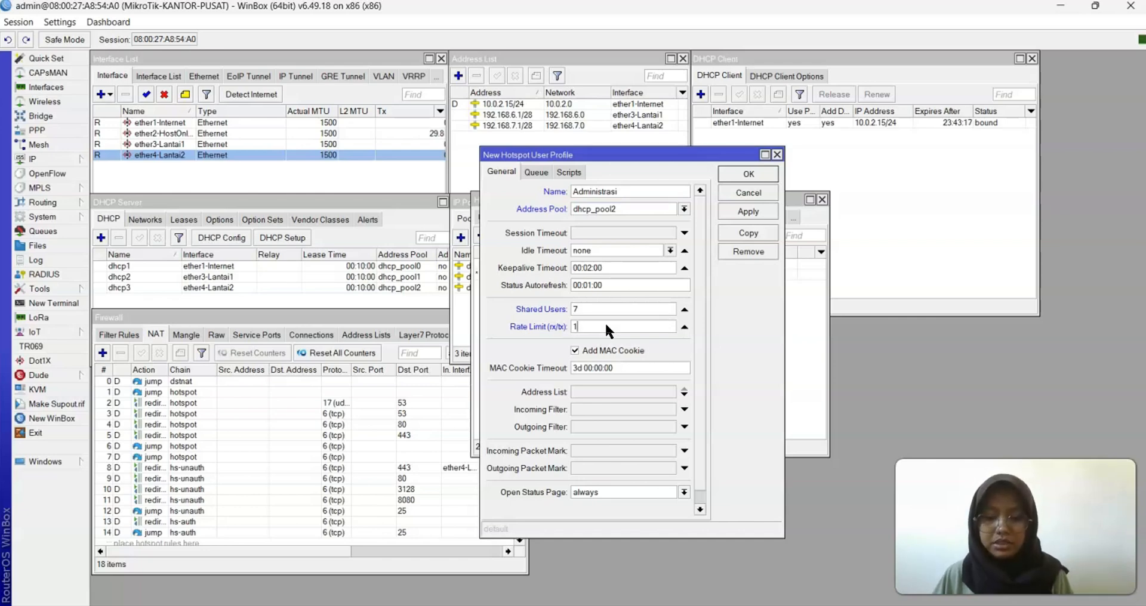
type("1M/1")
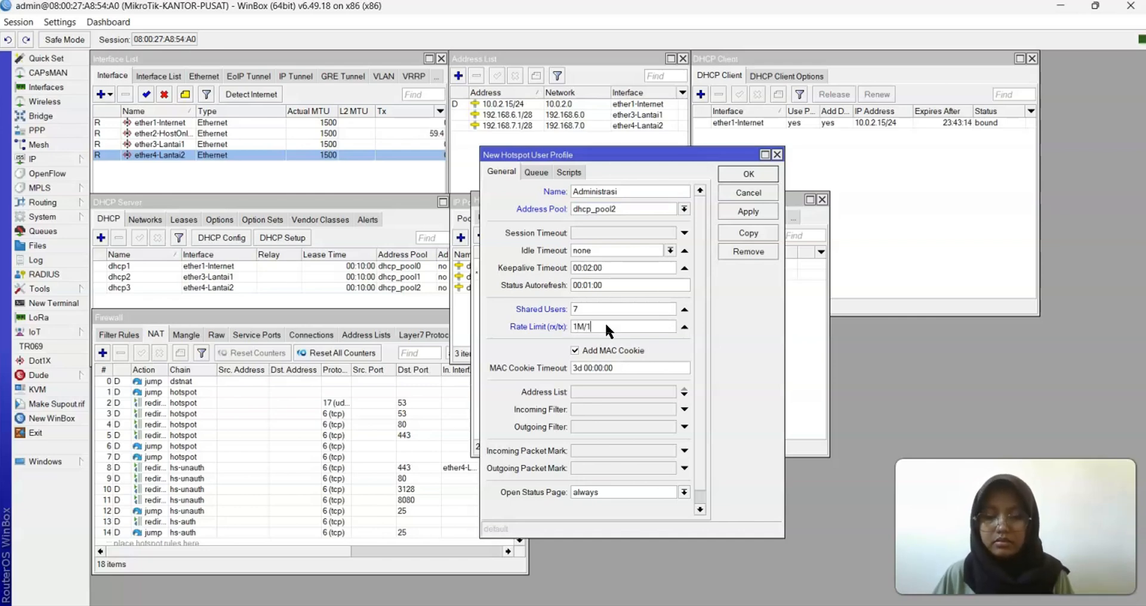
type("M")
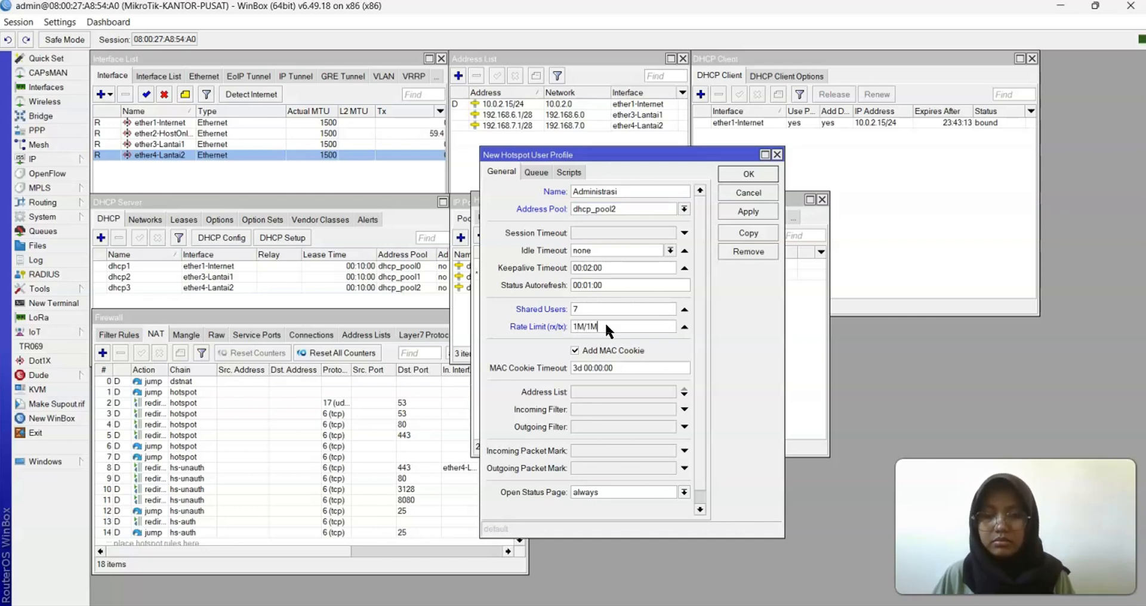
left_click(585, 367)
key("BackSpace")
key("BackSpace")
key("BackSpace")
key("BackSpace")
type("0")
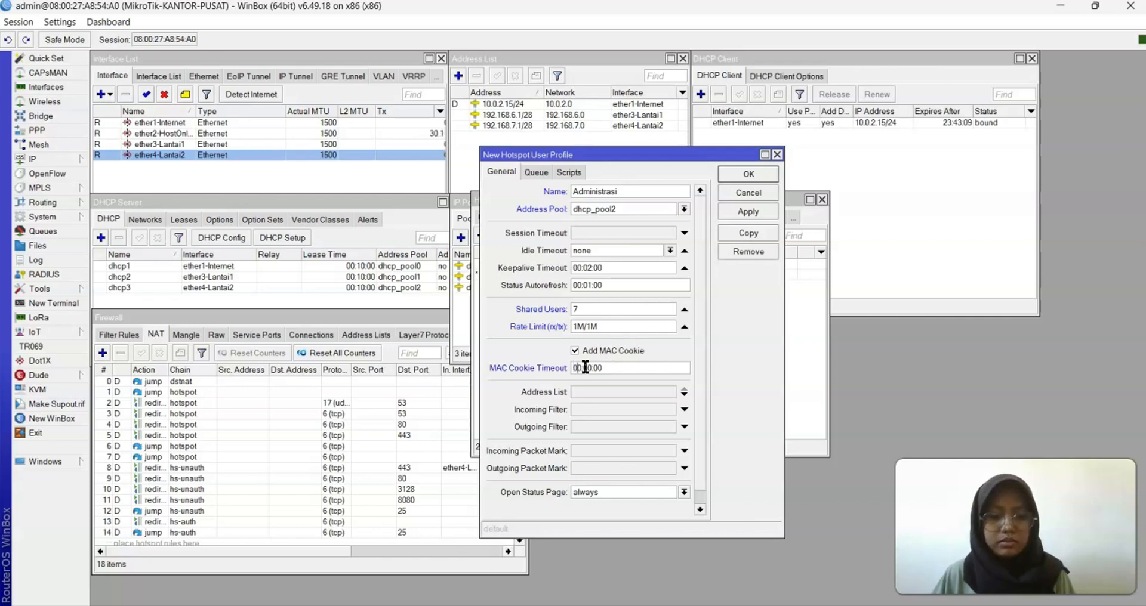
key("BackSpace")
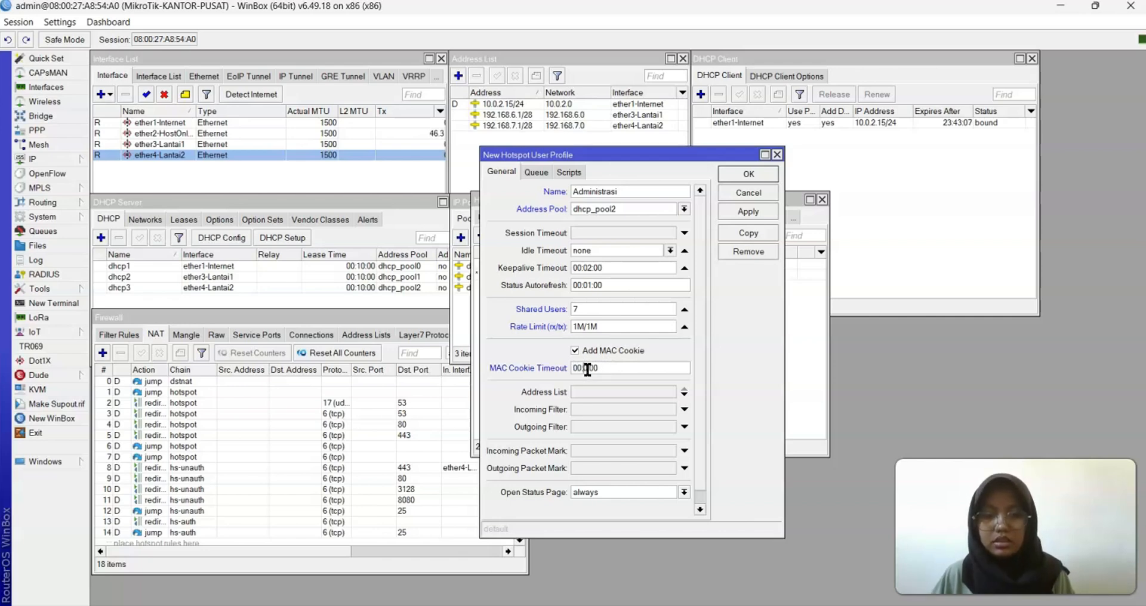
type("1")
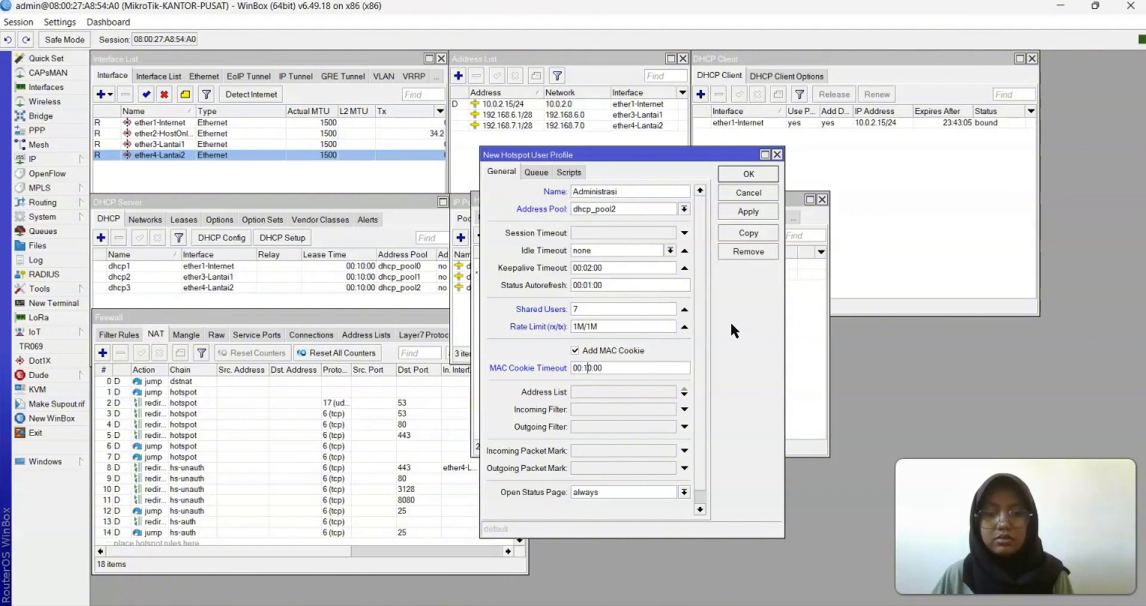
left_click(735, 211)
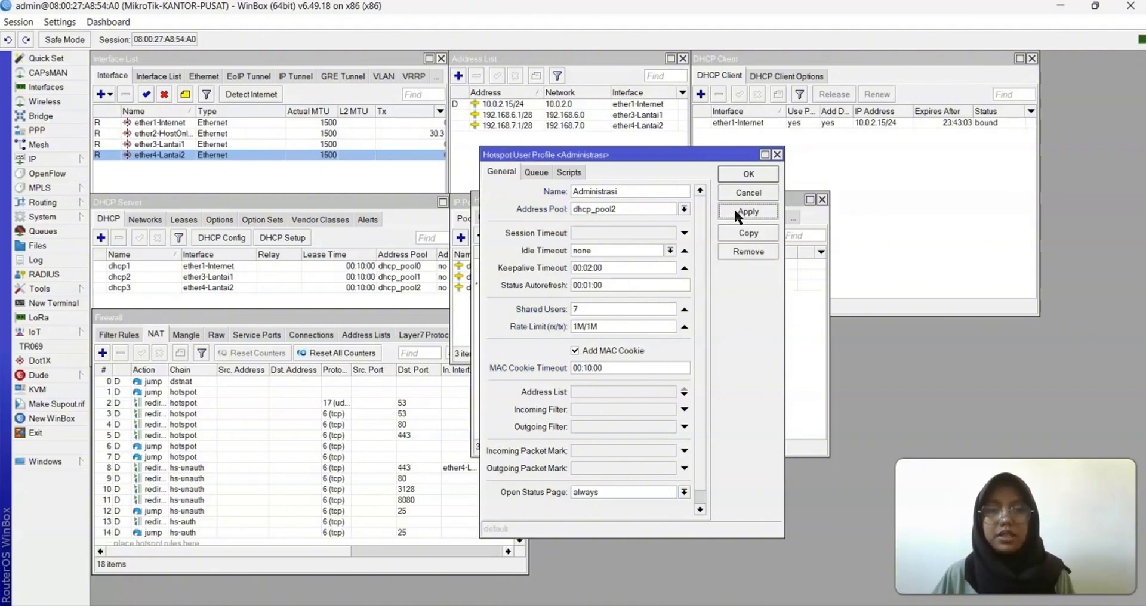
Close the profile editor and open the existing admin hotspot user for editing
left_click(750, 175)
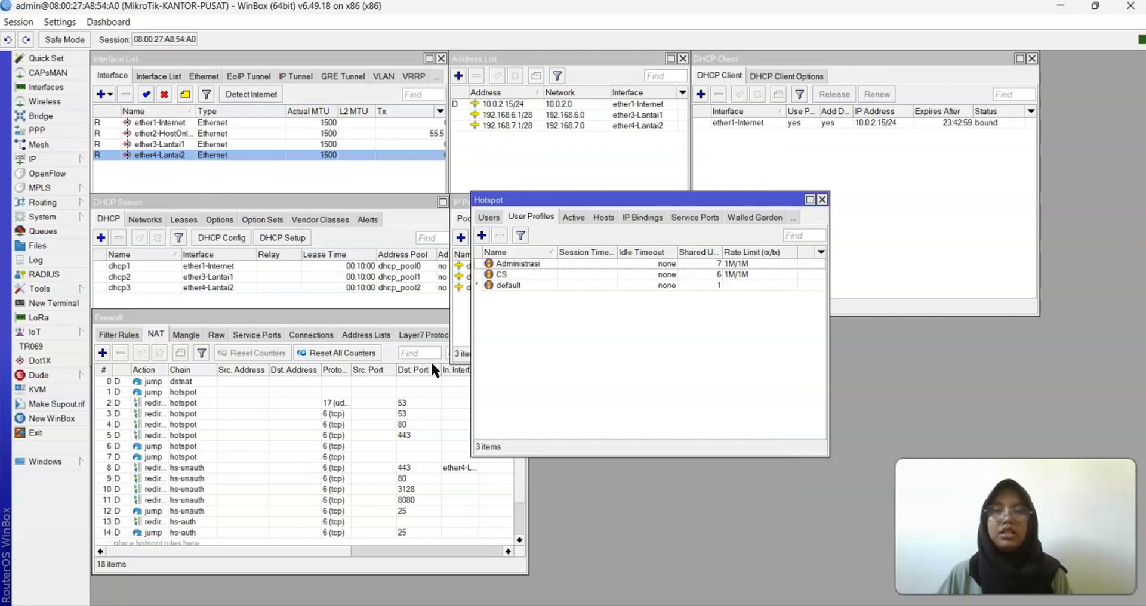
left_click(488, 217)
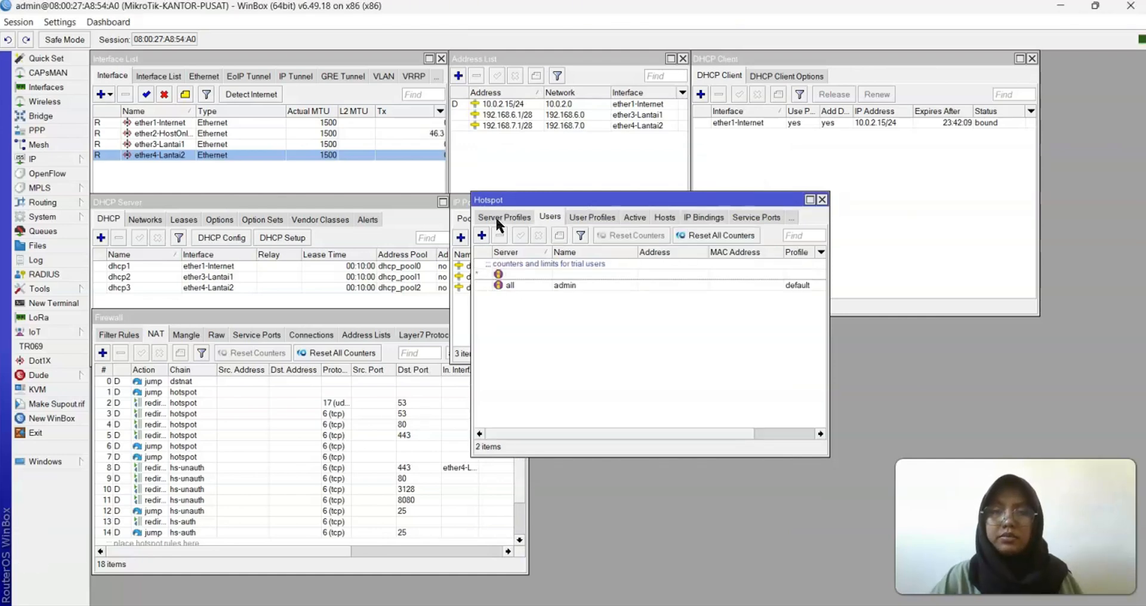
double_click(513, 284)
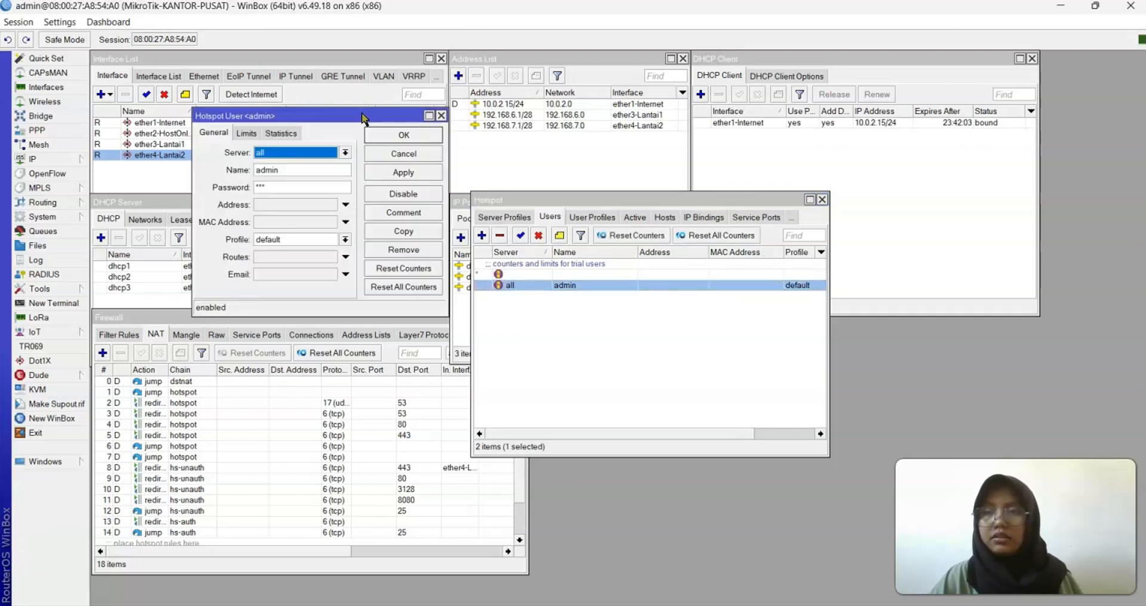
left_click_drag(363, 114, 706, 173)
Assign admin to server hotspot1 with a new password and the CS profile, then apply
left_click(688, 211)
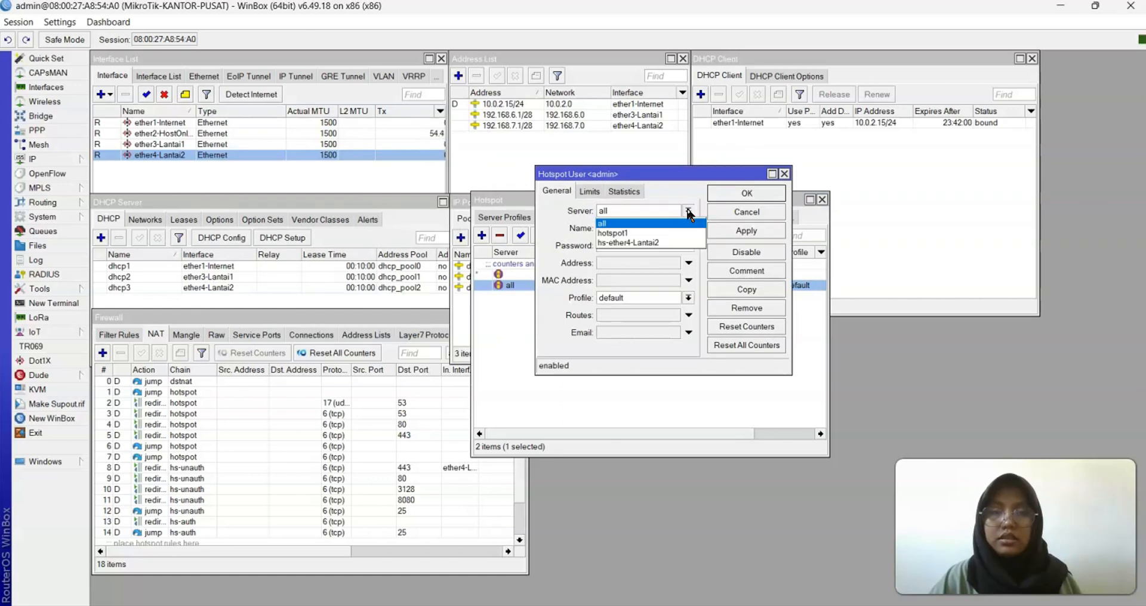
left_click(663, 227)
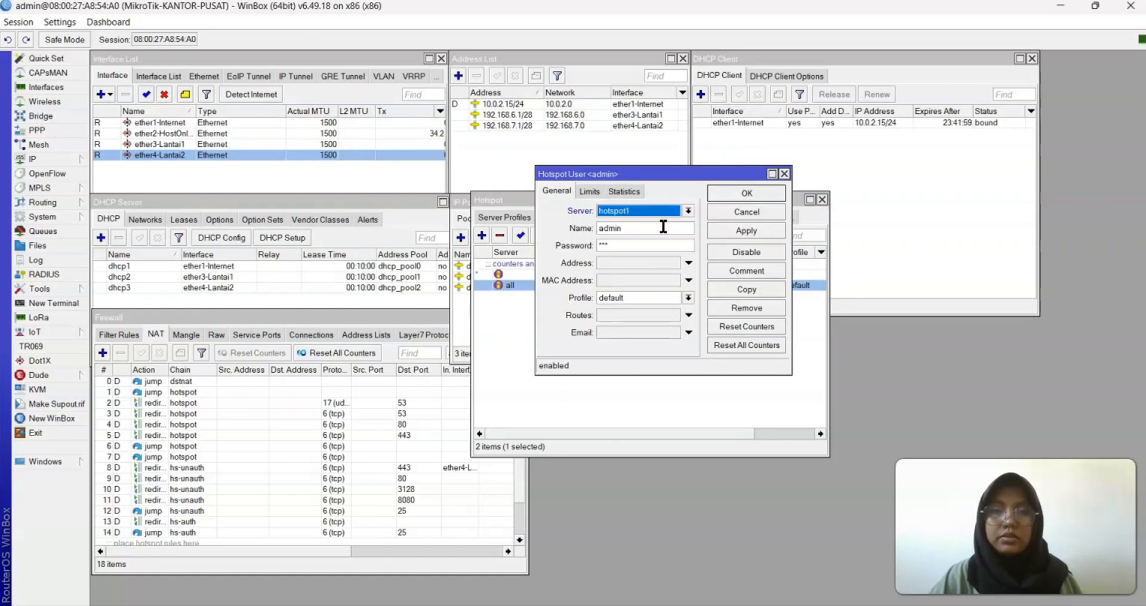
left_click(625, 246)
key("BackSpace")
key("BackSpace")
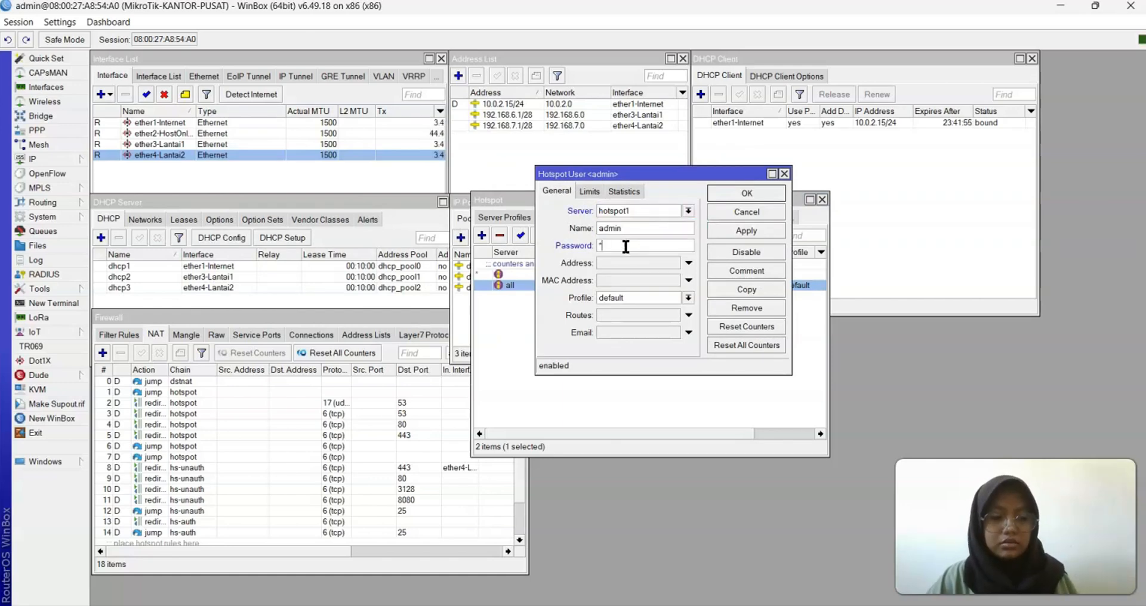
type("***")
left_click(688, 298)
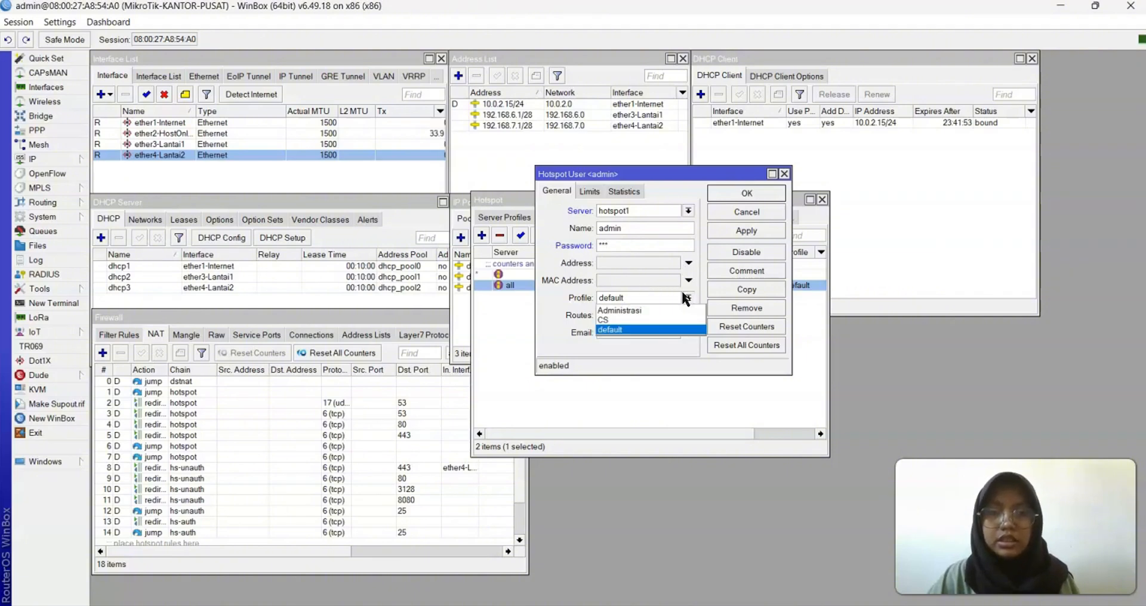
left_click(667, 320)
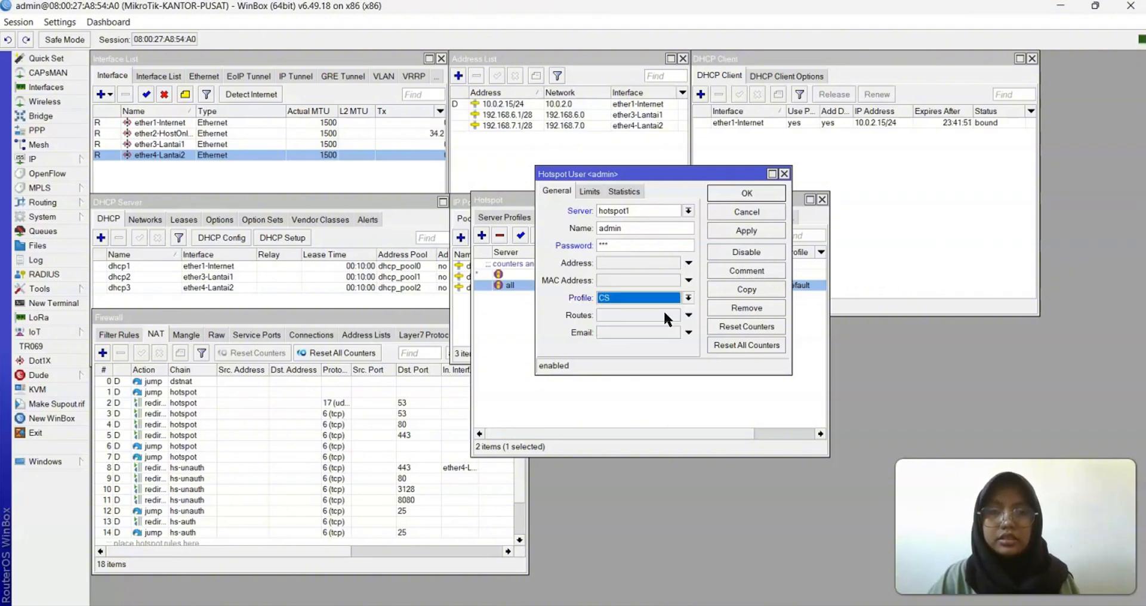
left_click(753, 227)
left_click(747, 197)
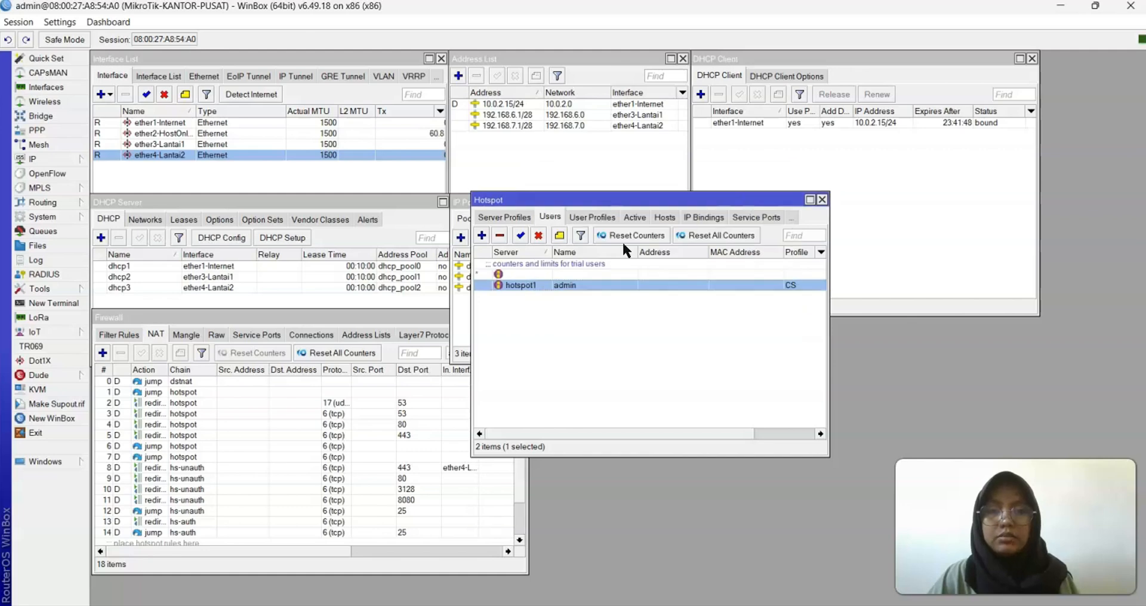
Add a new hotspot user named admin2 on server hs-ether4-Lantai2
left_click(481, 236)
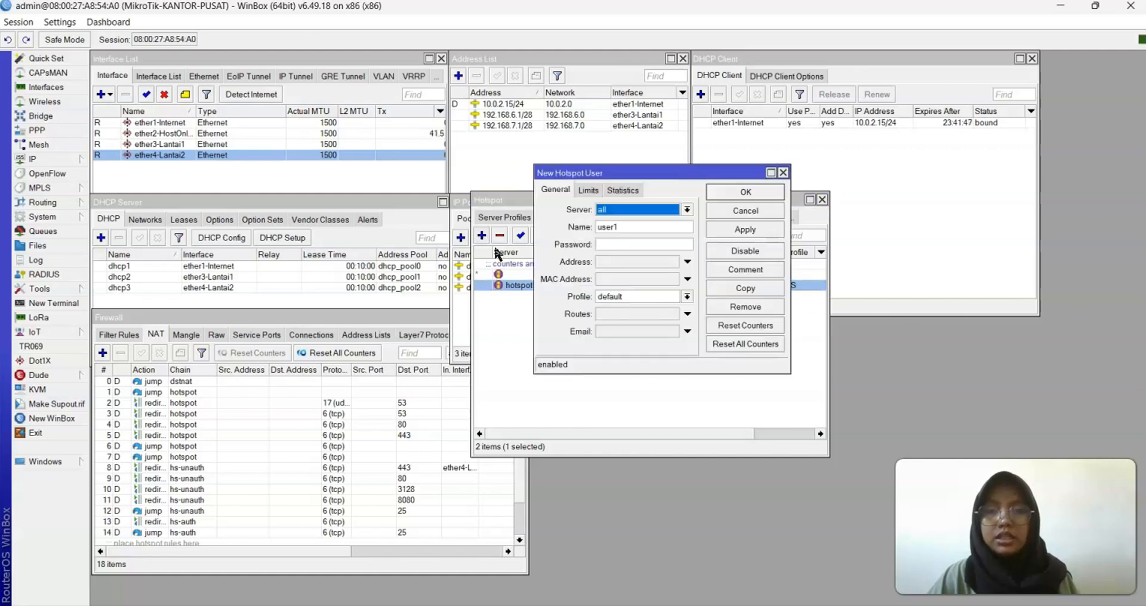
left_click(687, 210)
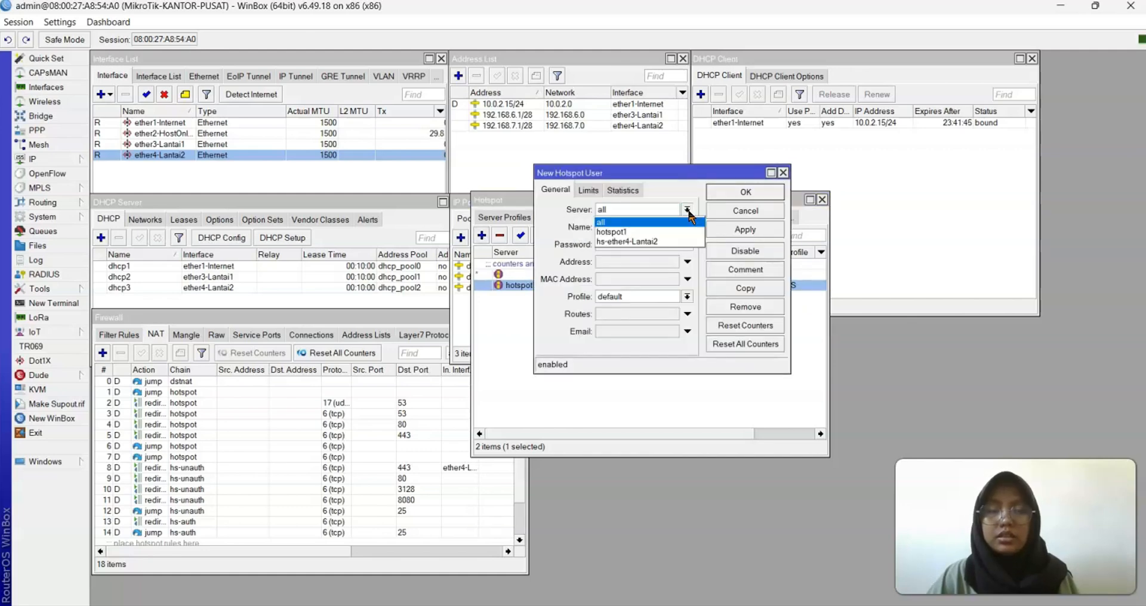
left_click(670, 242)
left_click_drag(657, 228, 571, 231)
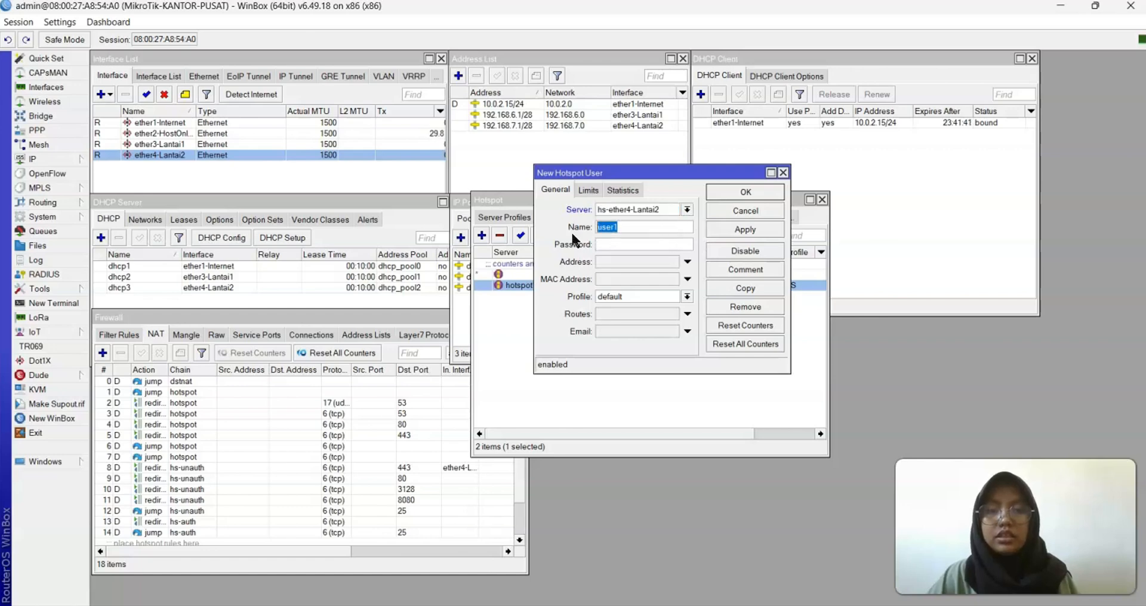
type("admin2")
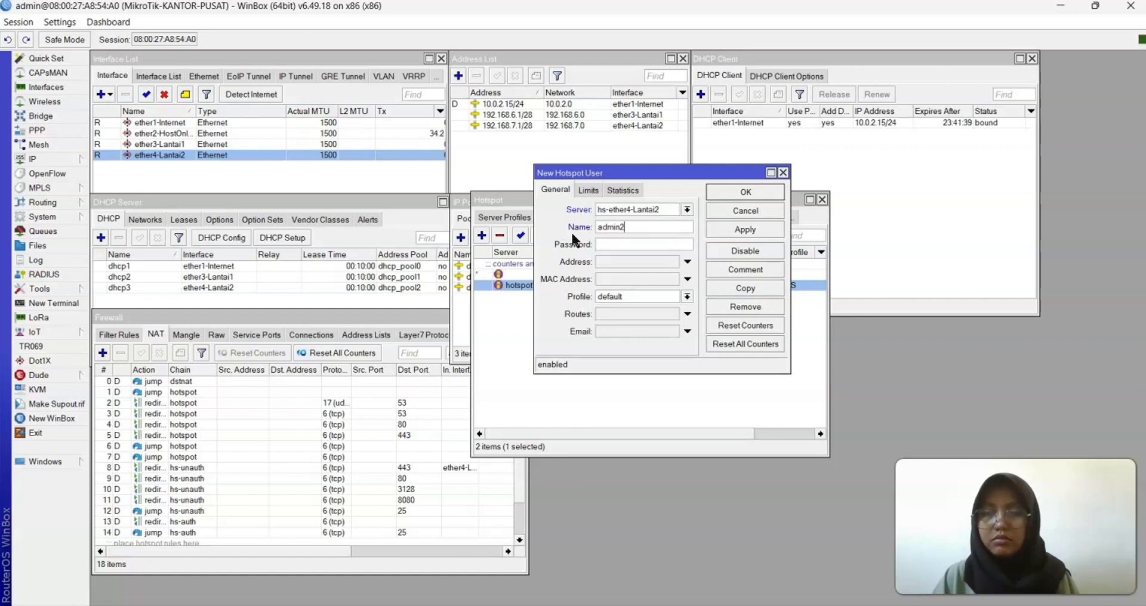
Set admin2's password and the Administrasi profile, then apply and close the dialog
left_click(604, 242)
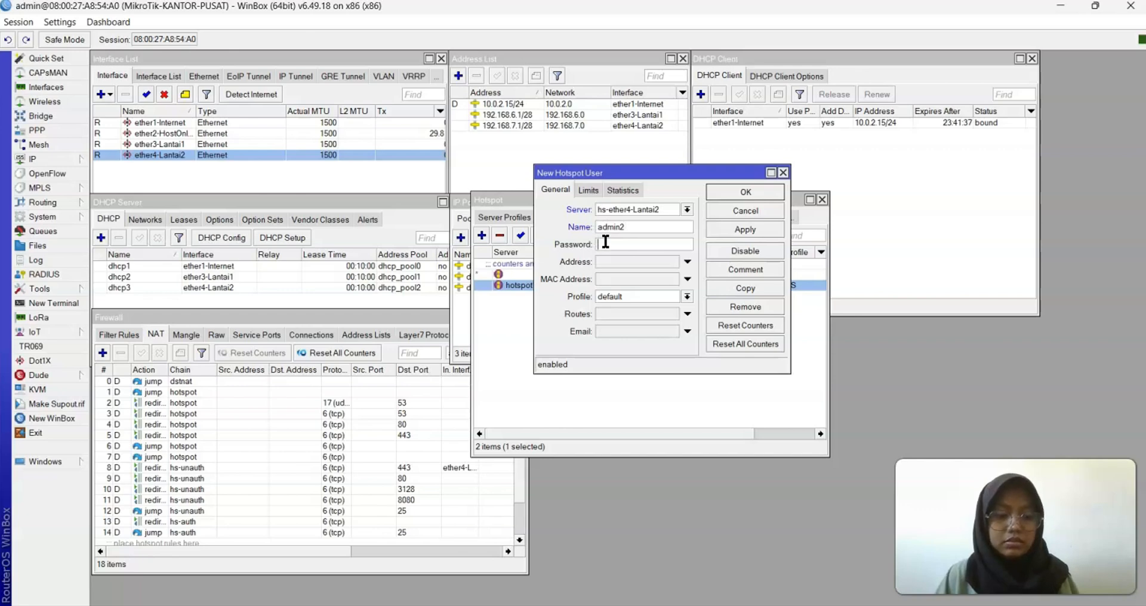
type("12")
key("BackSpace")
key("BackSpace")
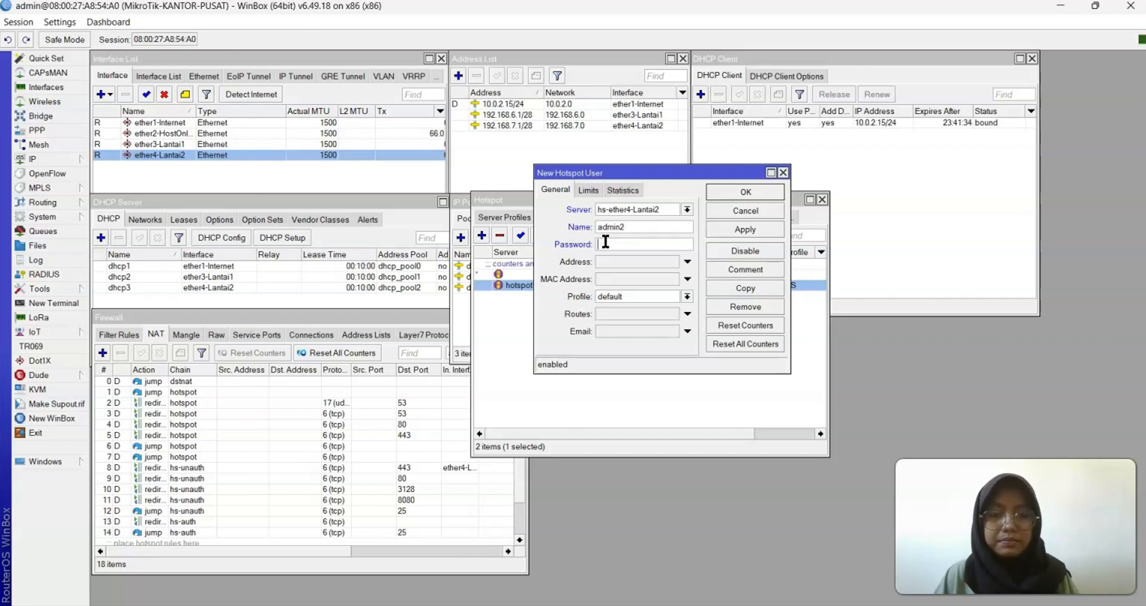
type("123")
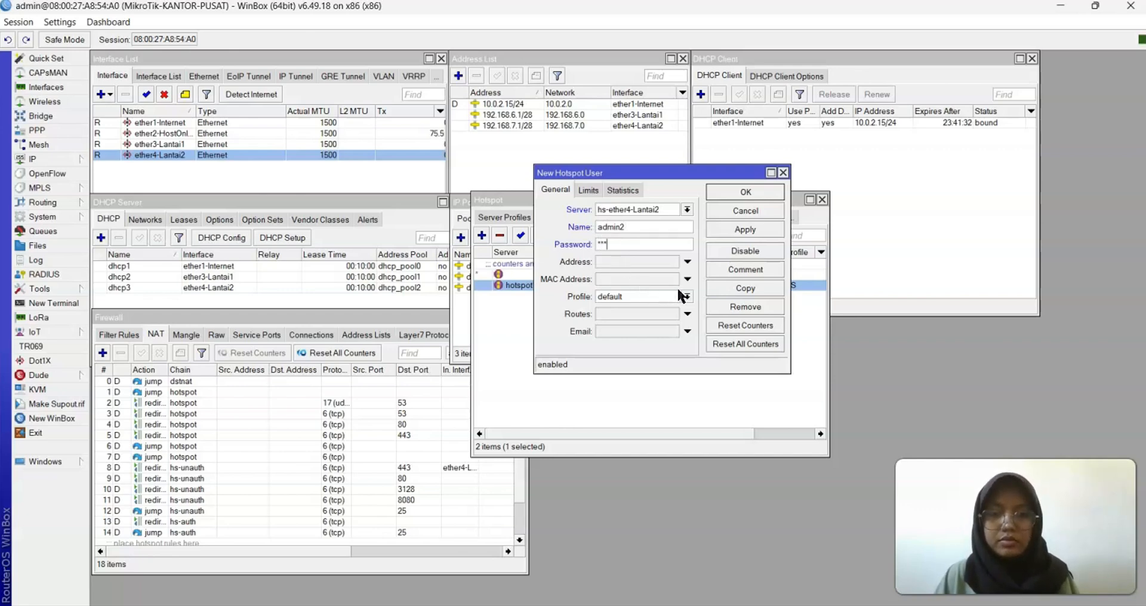
left_click(679, 291)
left_click(652, 306)
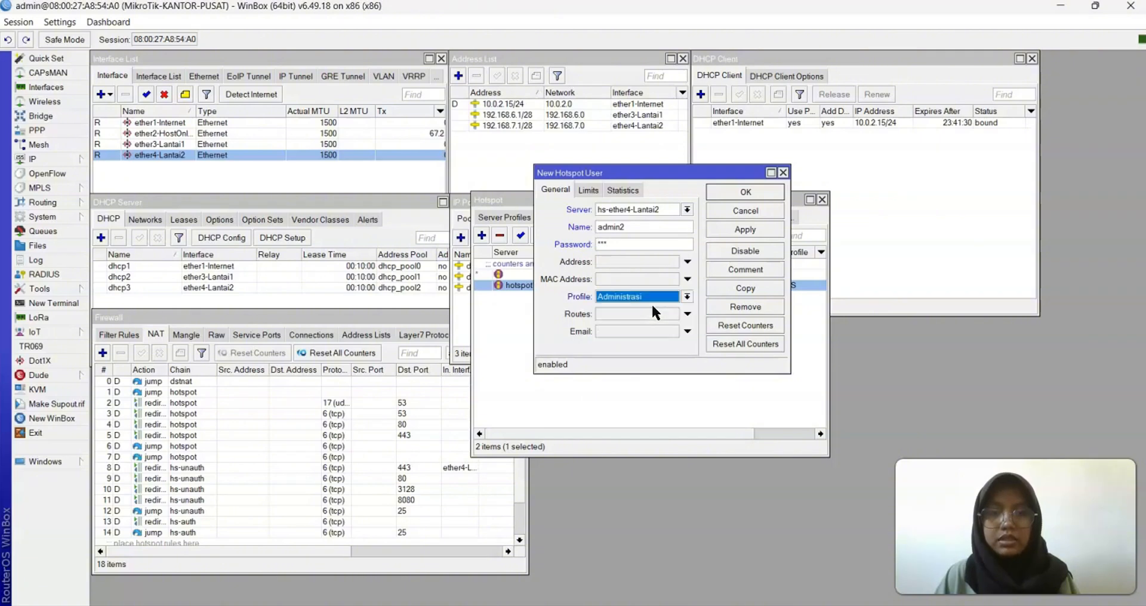
left_click(753, 225)
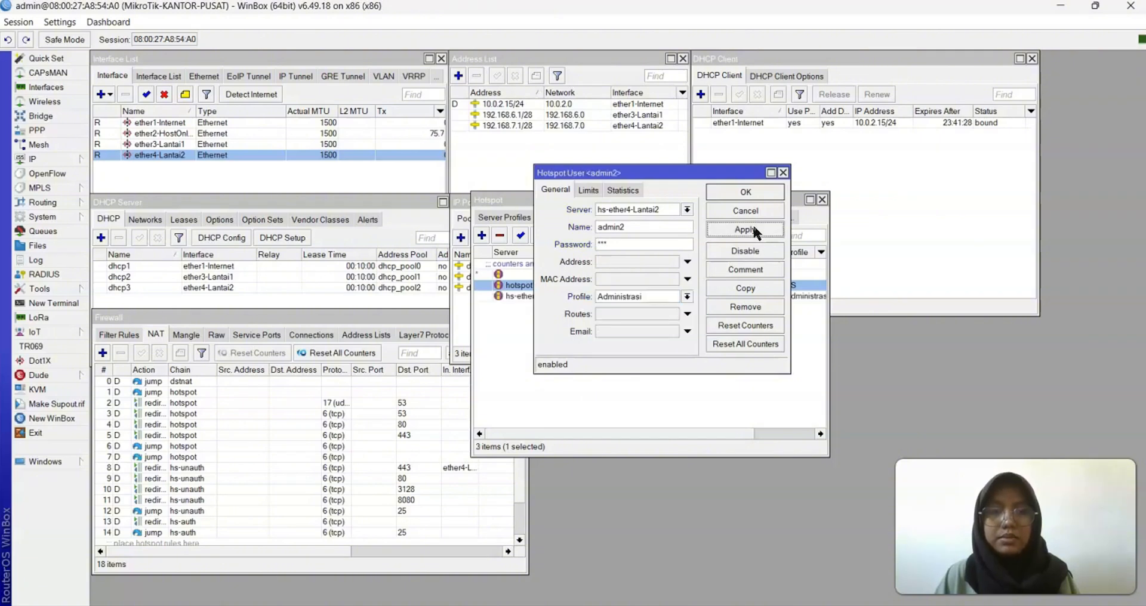
left_click(746, 191)
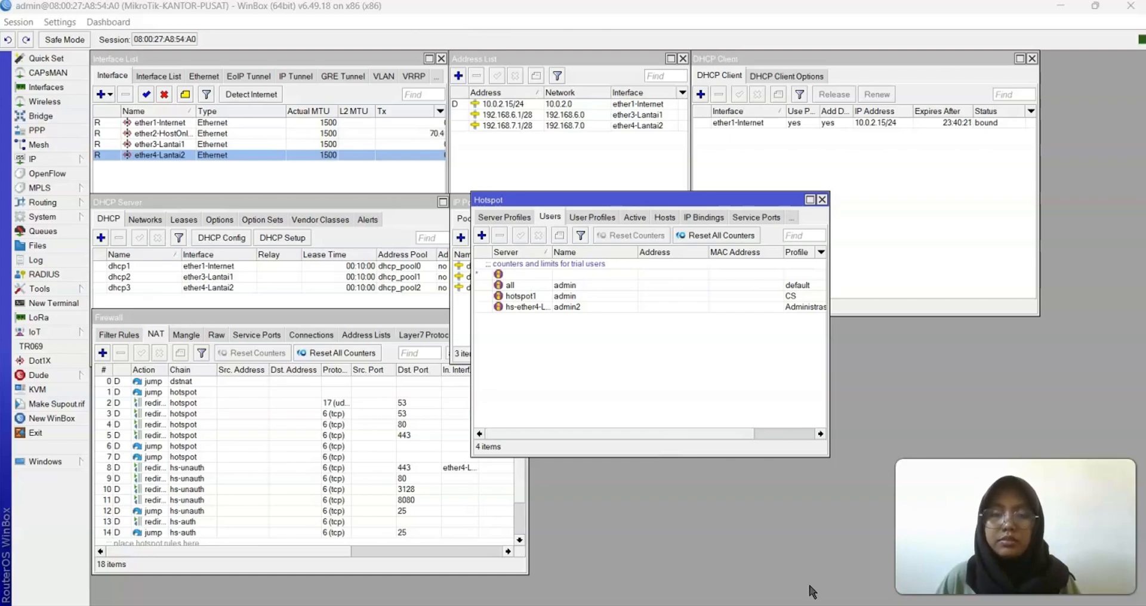
Switch to the GNS3 project and open a console session to PC1
left_click(793, 605)
scroll(771, 310, "right", 4)
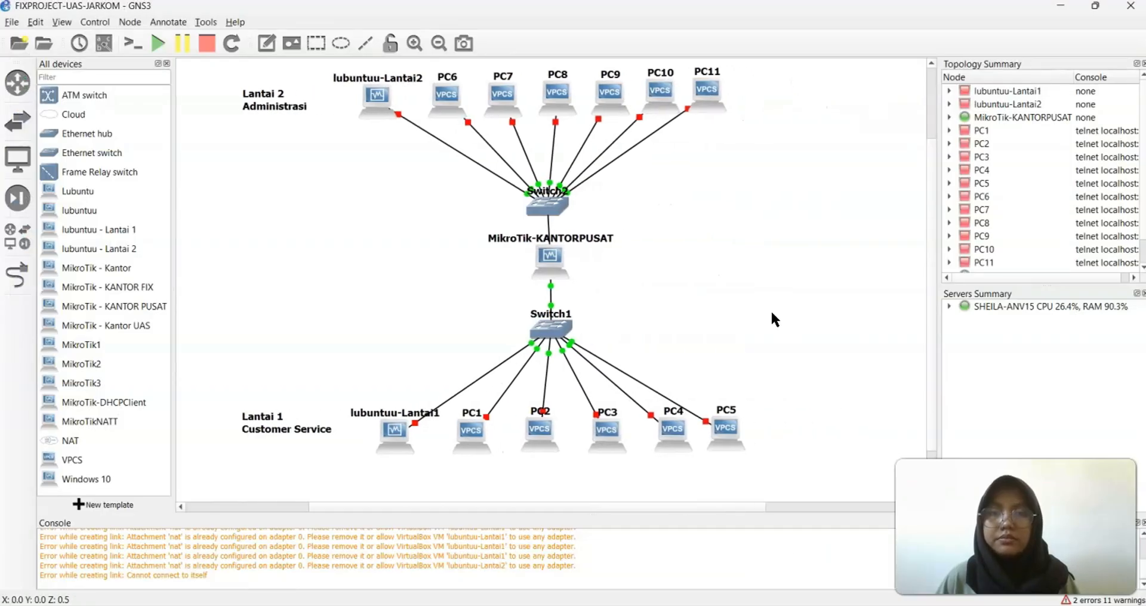
scroll(771, 309, "left", 1)
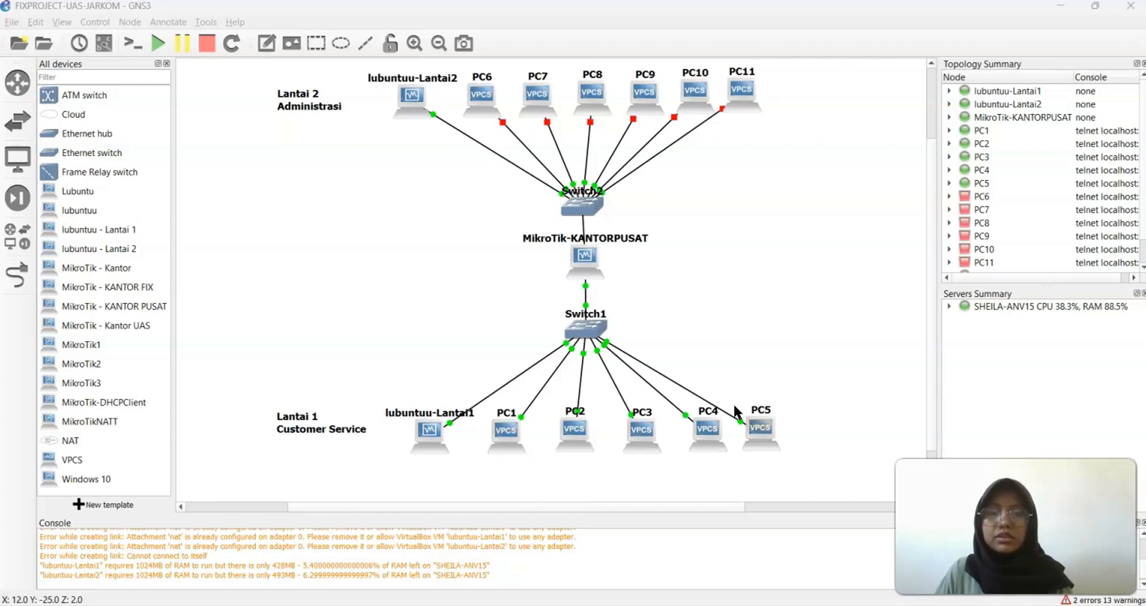
right_click(500, 435)
left_click(553, 120)
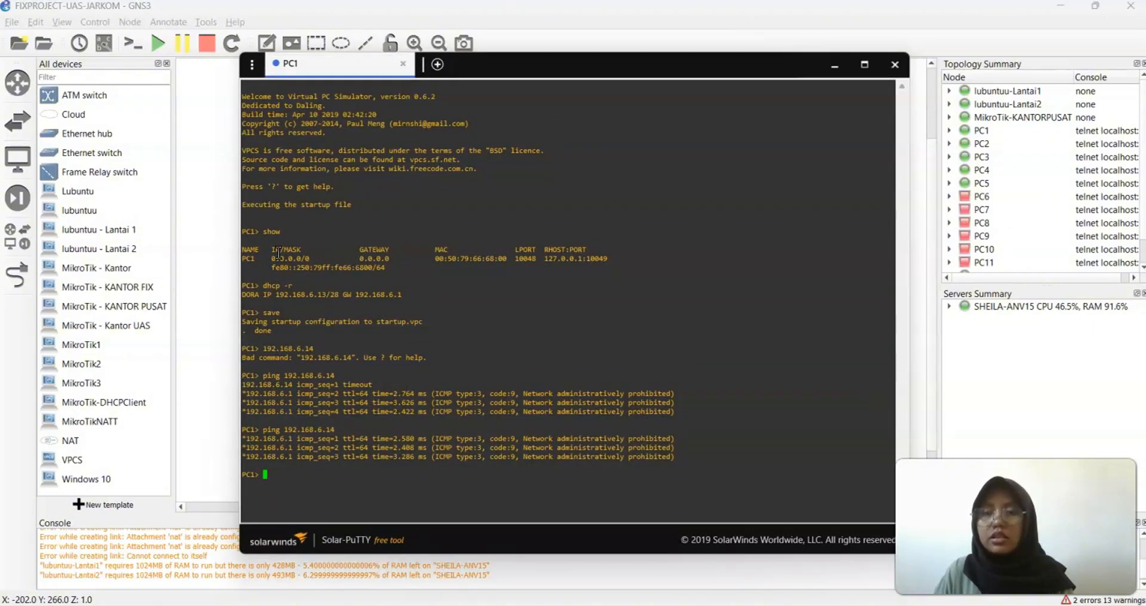
Review PC1's show output, its 192.168.6.13 DHCP lease and ping result, then hide the console
left_click_drag(250, 253, 546, 271)
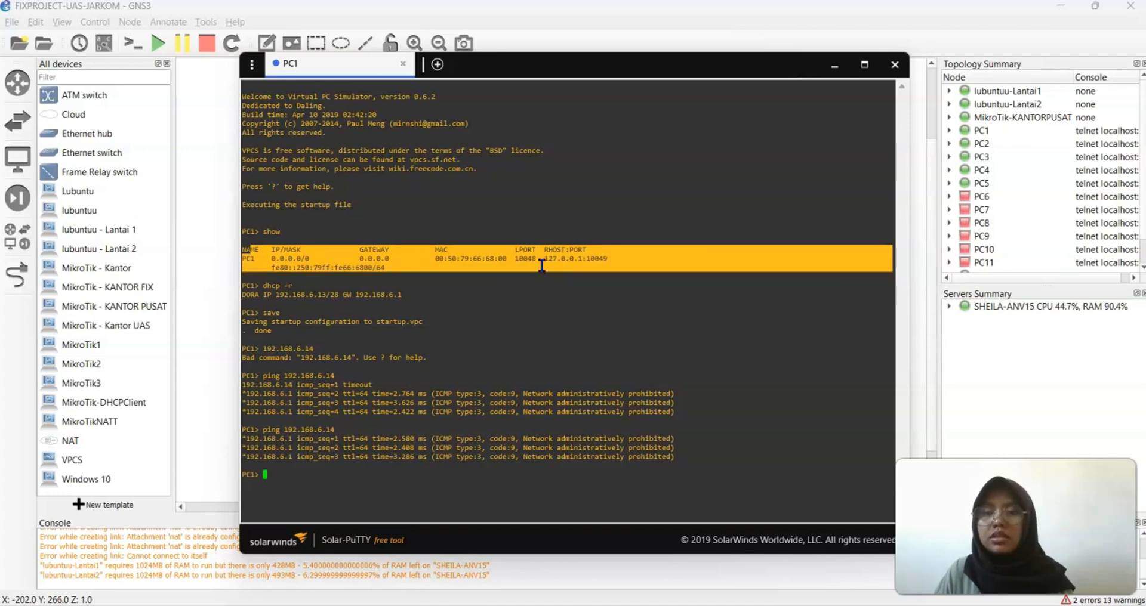
left_click(393, 305)
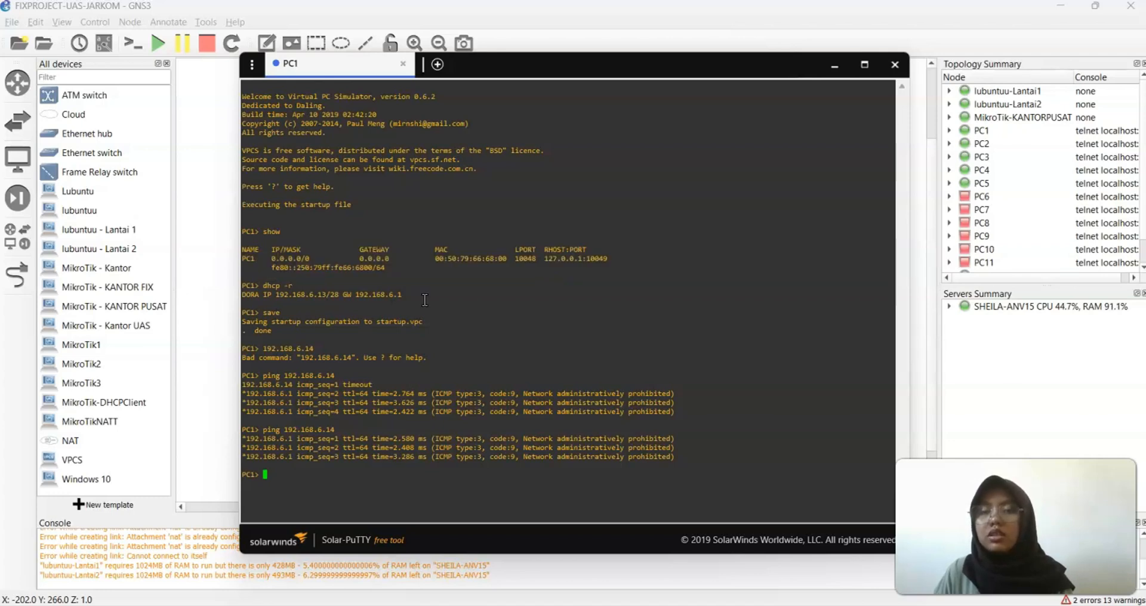
left_click_drag(424, 301, 225, 285)
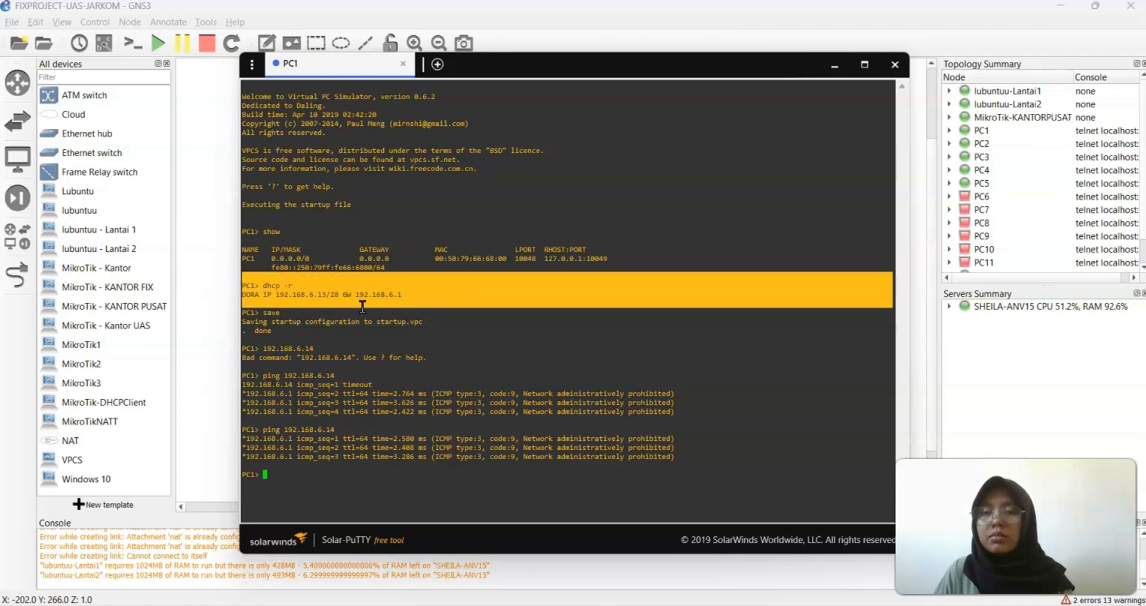
left_click(314, 336)
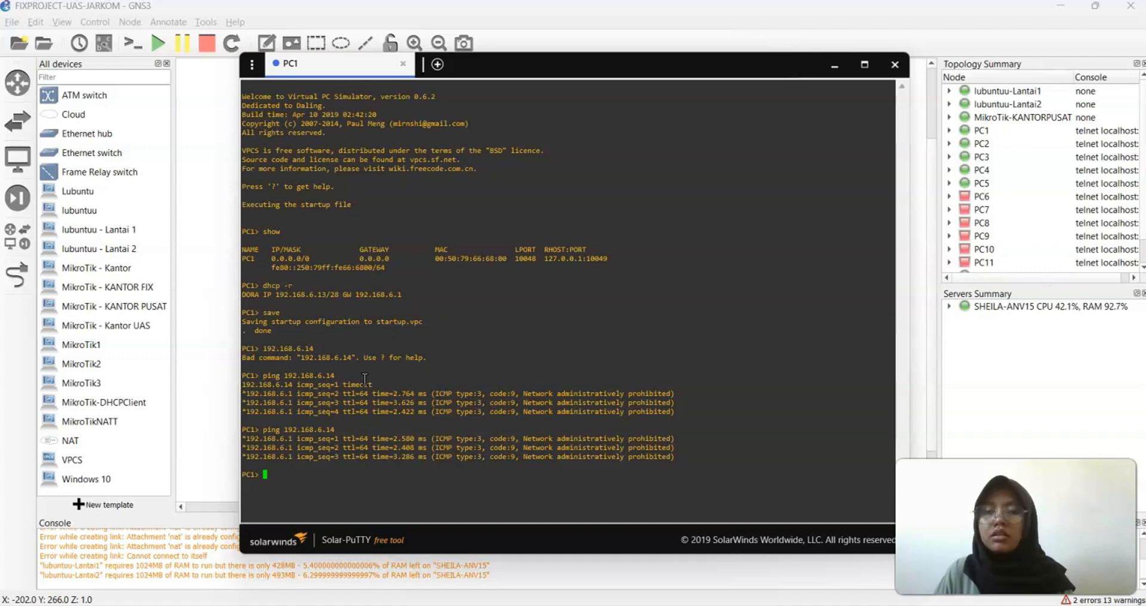
left_click_drag(370, 385, 245, 378)
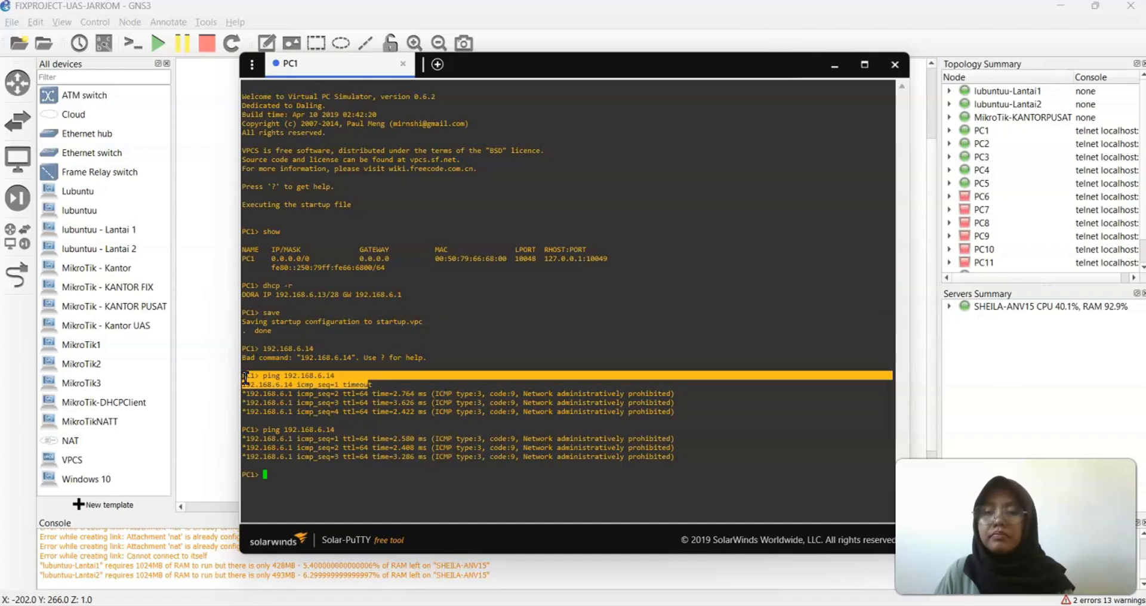
left_click(602, 439)
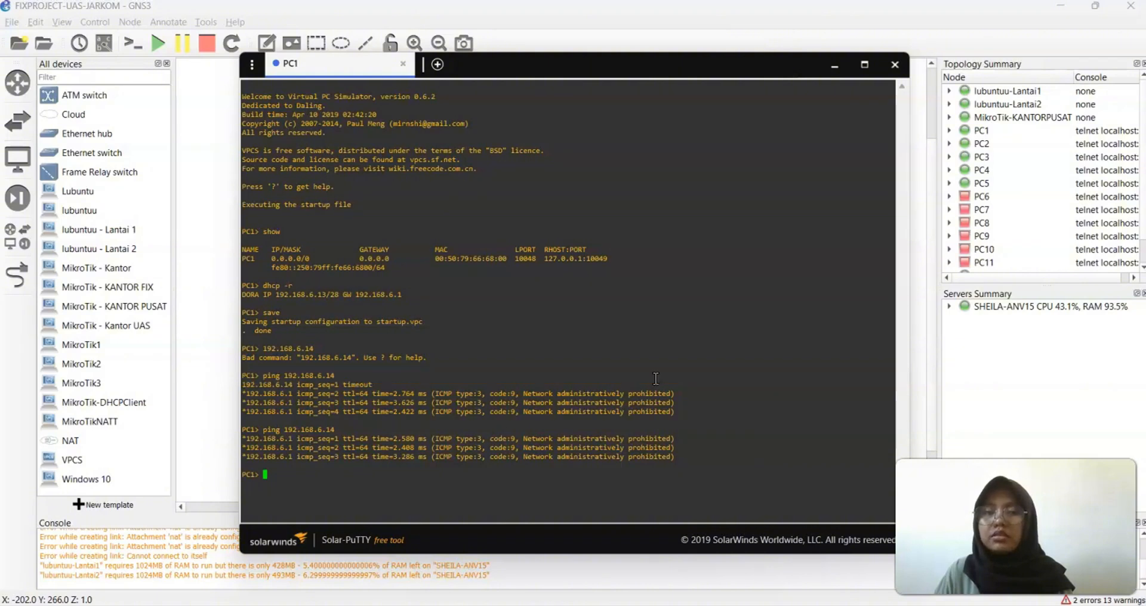
left_click(842, 63)
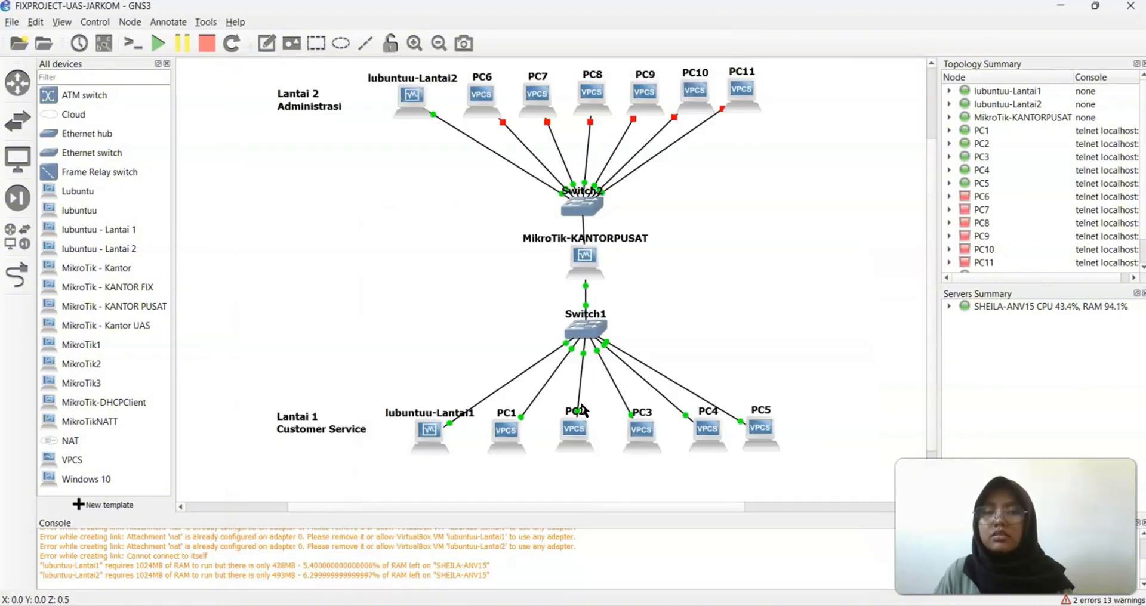
Open PC2's console, obtain a DHCP lease of 192.168.6.3/28 and save its configuration
right_click(576, 429)
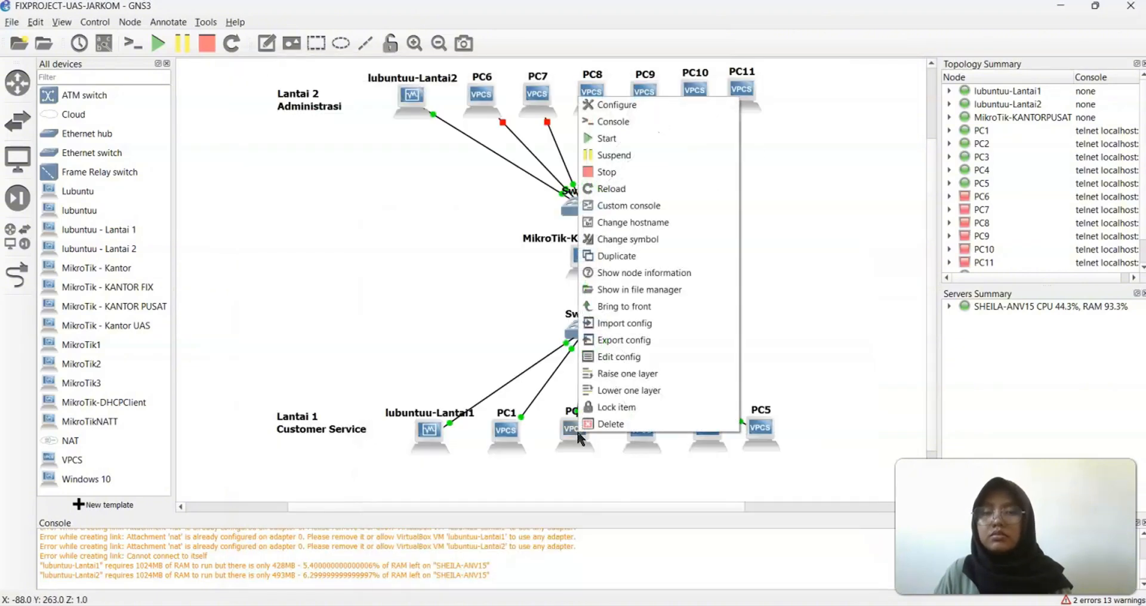
left_click(608, 122)
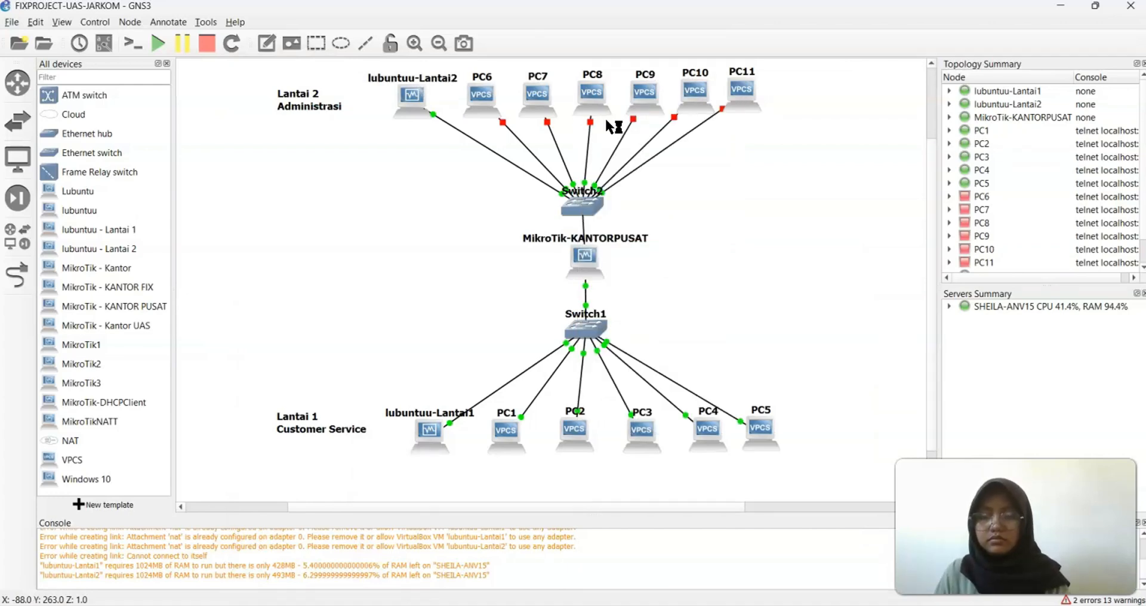
right_click(566, 435)
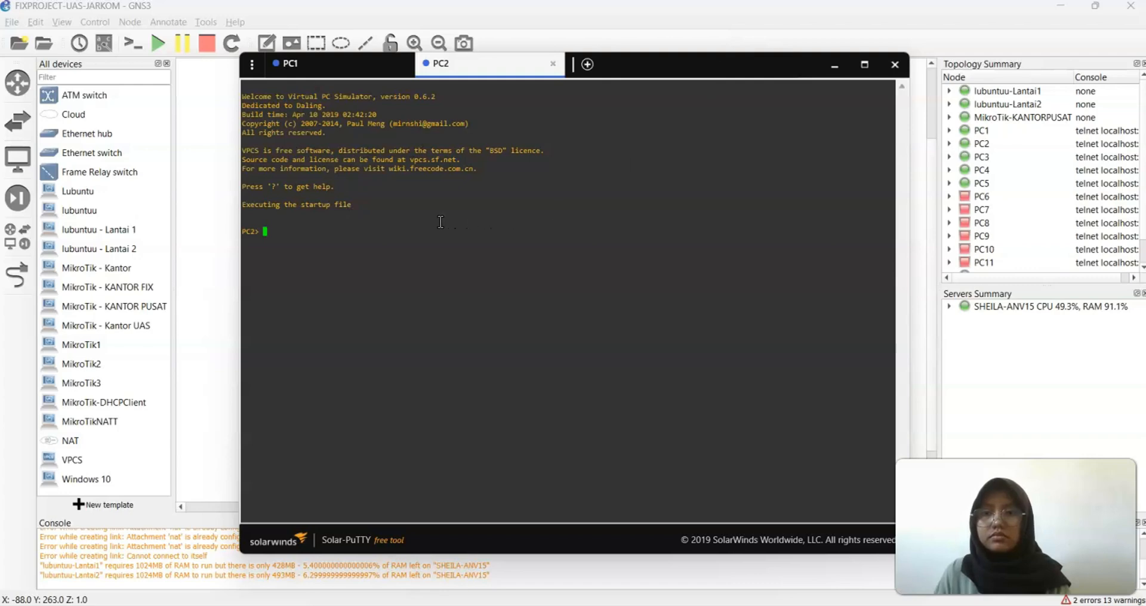
type("sh")
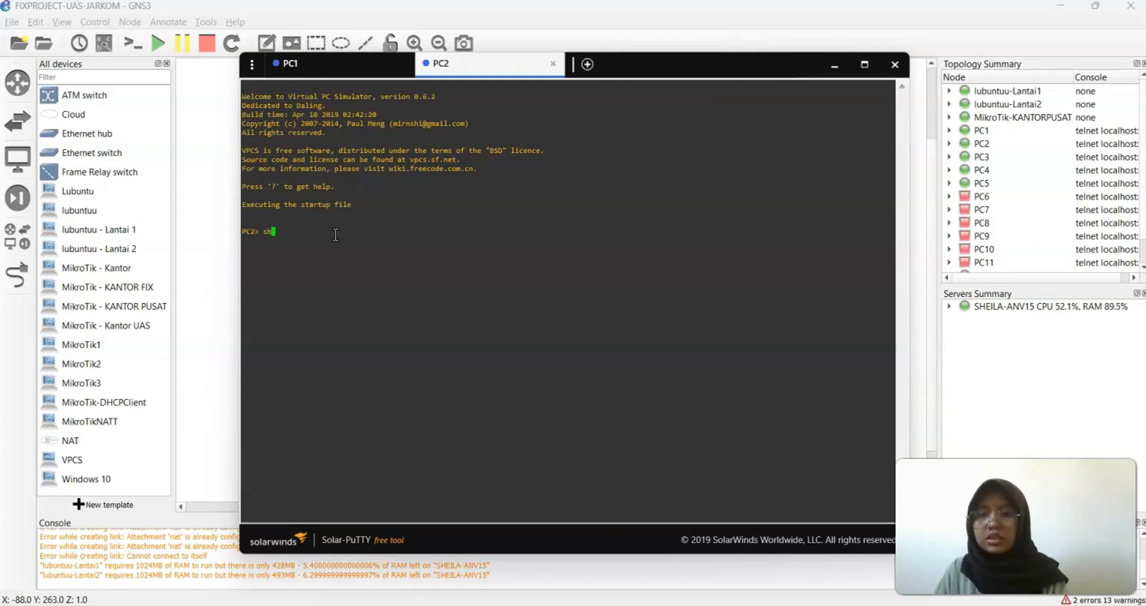
type("ow")
key("Return")
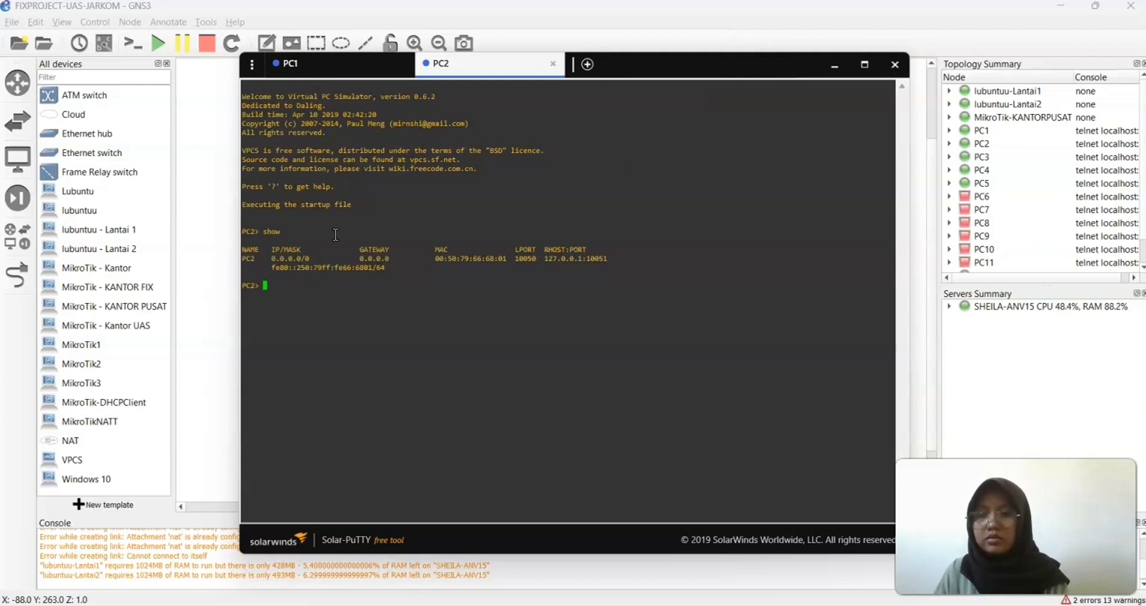
type("dh")
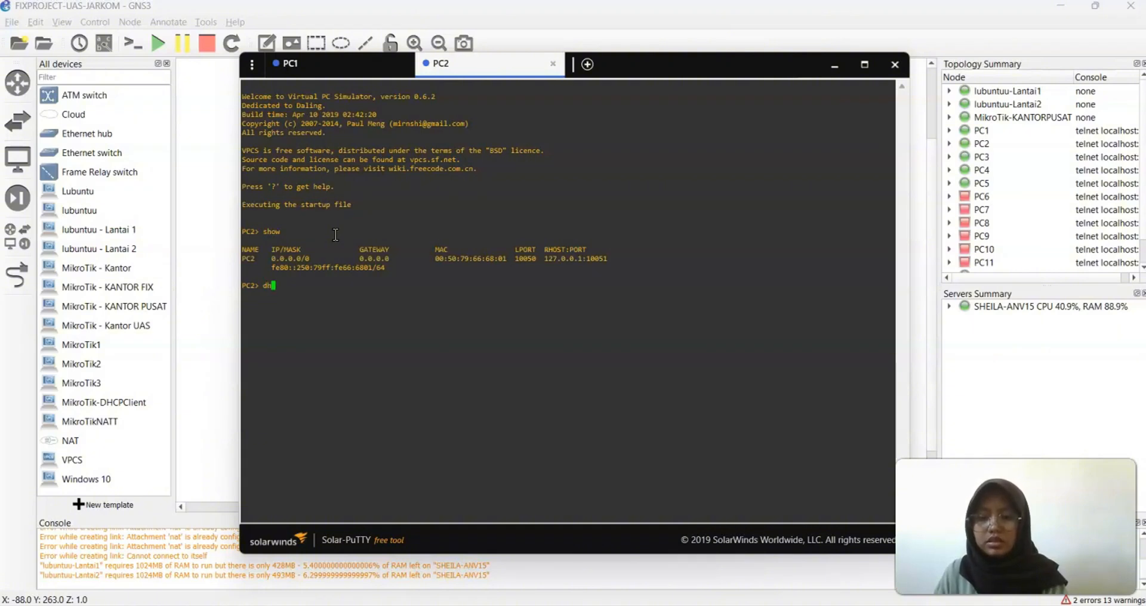
type("cp -r")
key("Return")
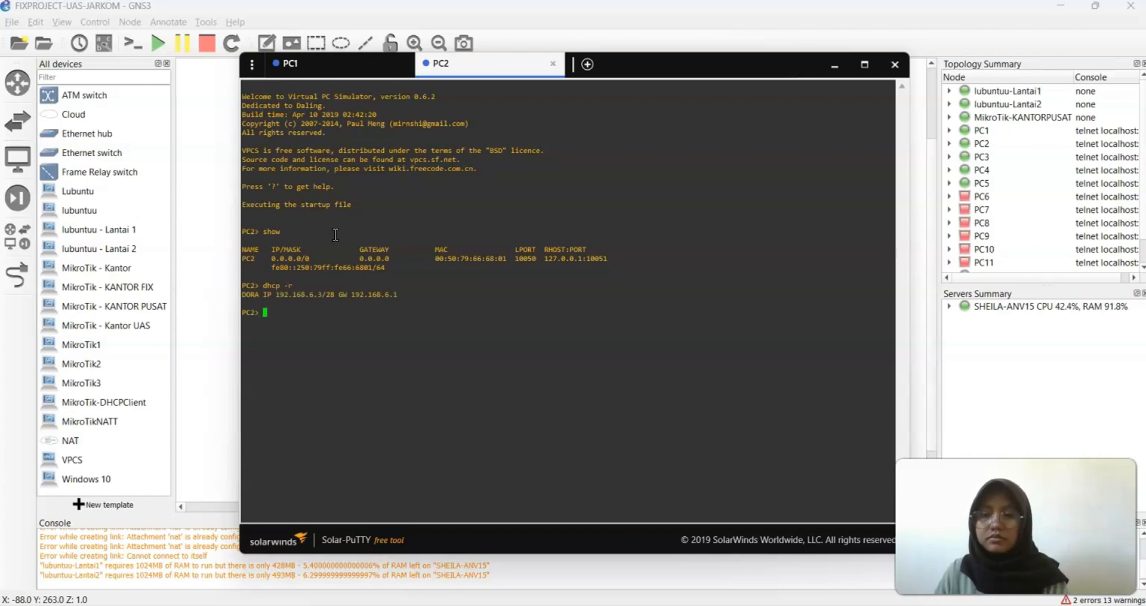
type("save")
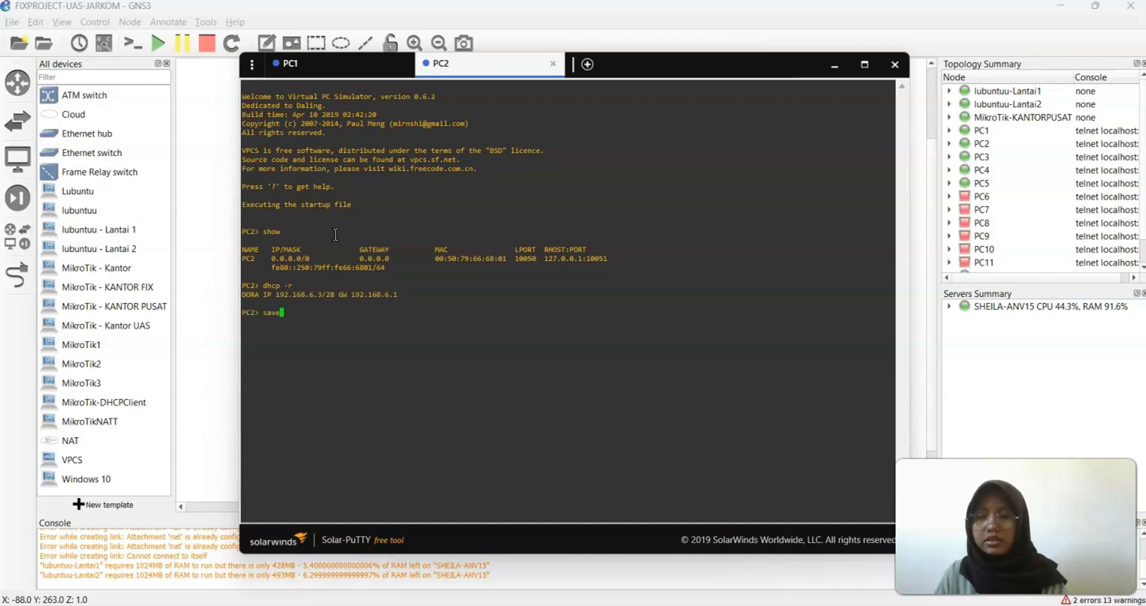
key("Return")
Ping 192.168.6.2 and then 192.168.6.14 from PC2
type("p")
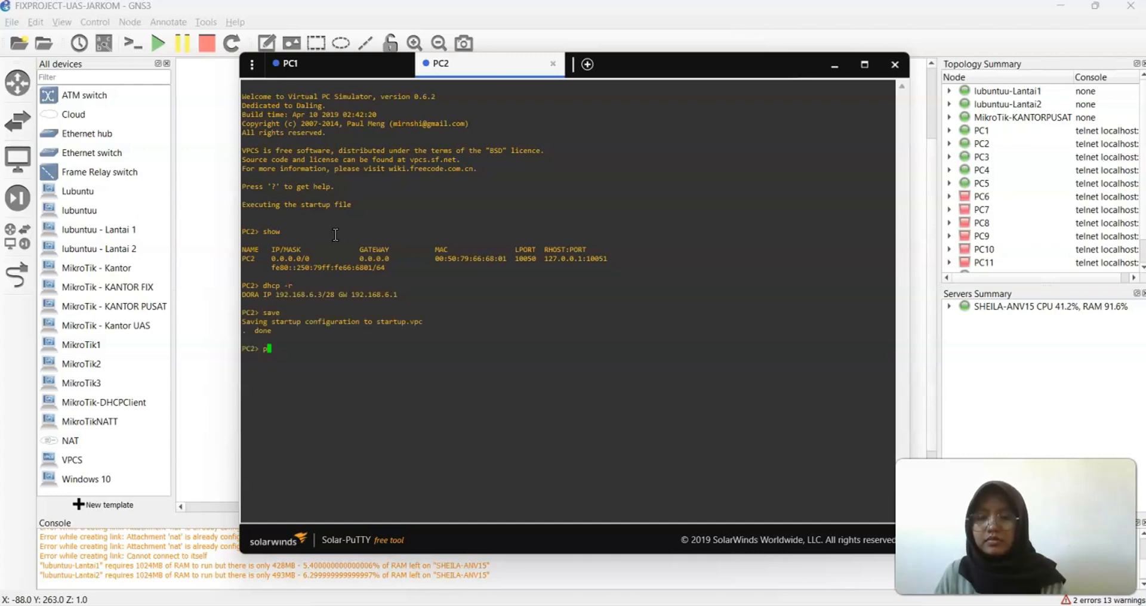
type("ing 19")
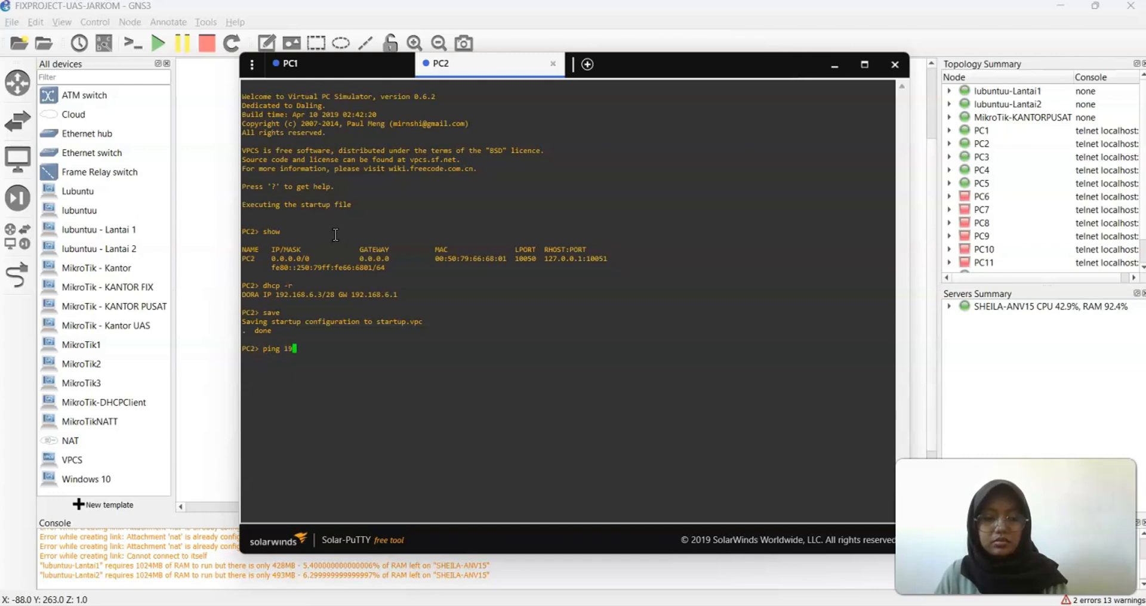
type("2.168.6.1")
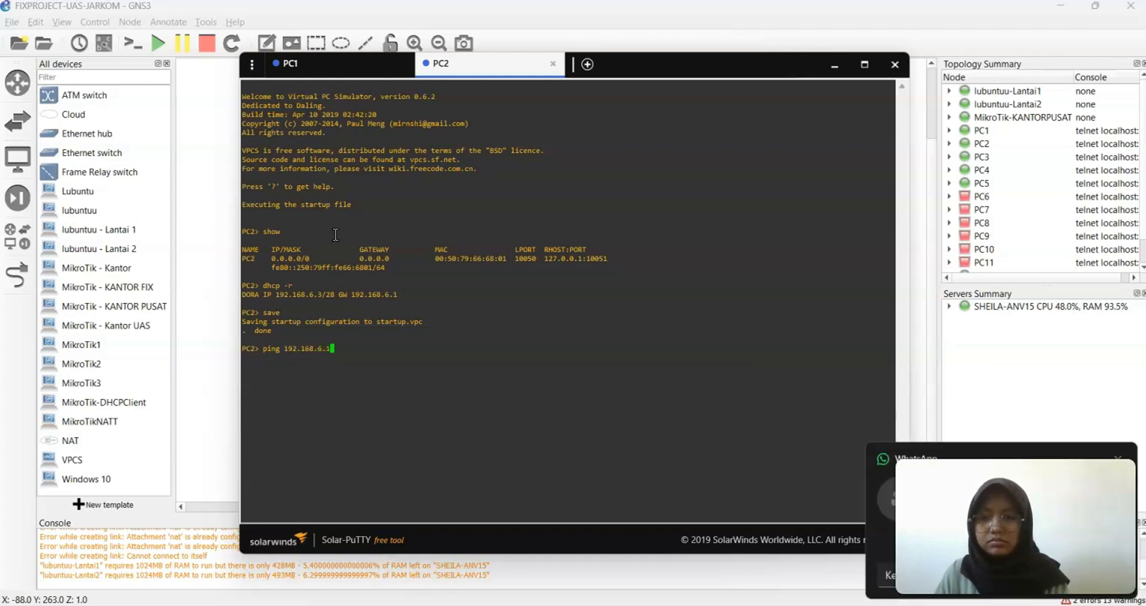
key("BackSpace")
type("2")
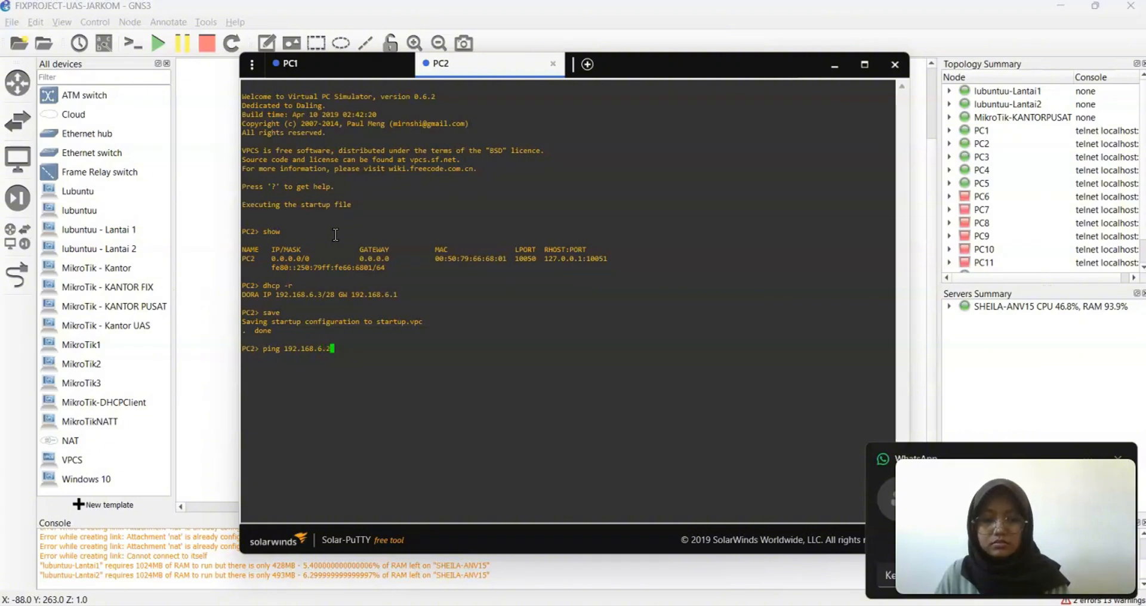
key("Return")
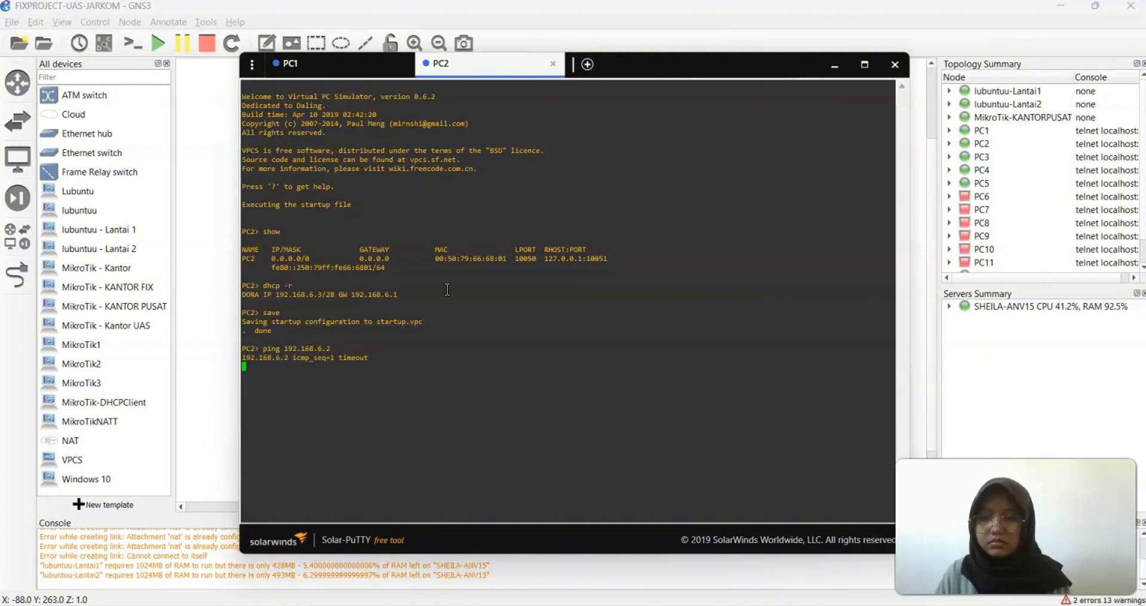
key("ctrl+c")
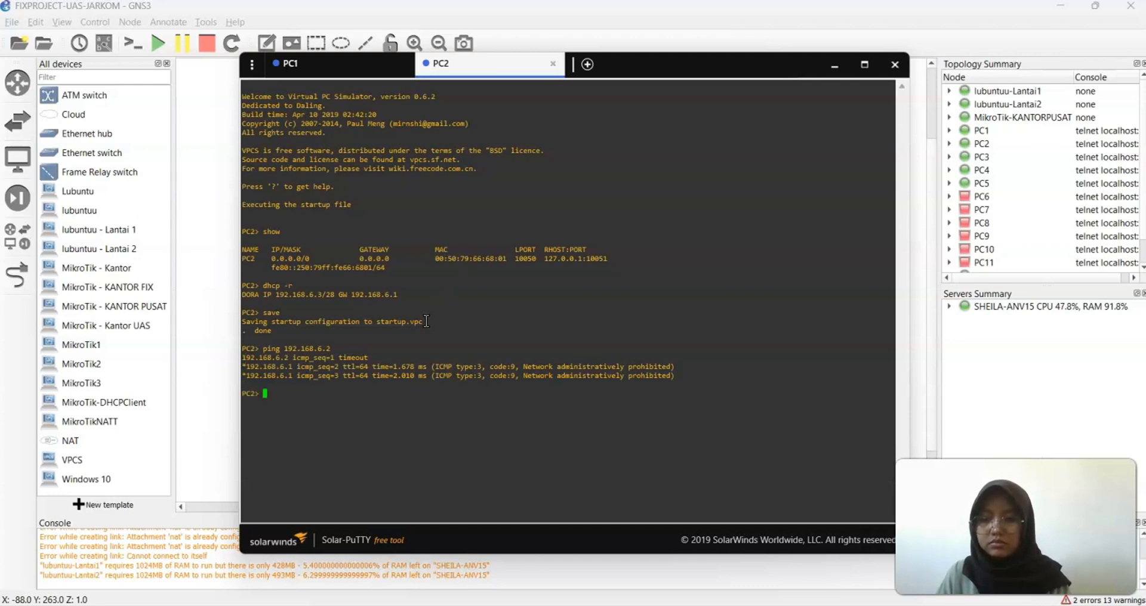
key("Up")
key("Return")
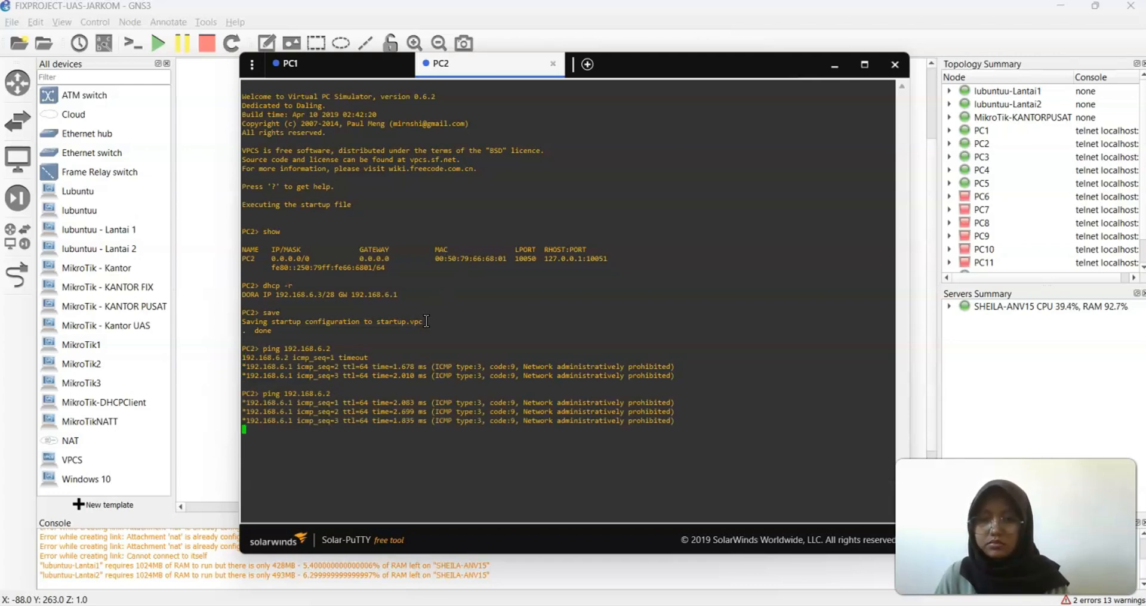
key("ctrl+c")
key("Up")
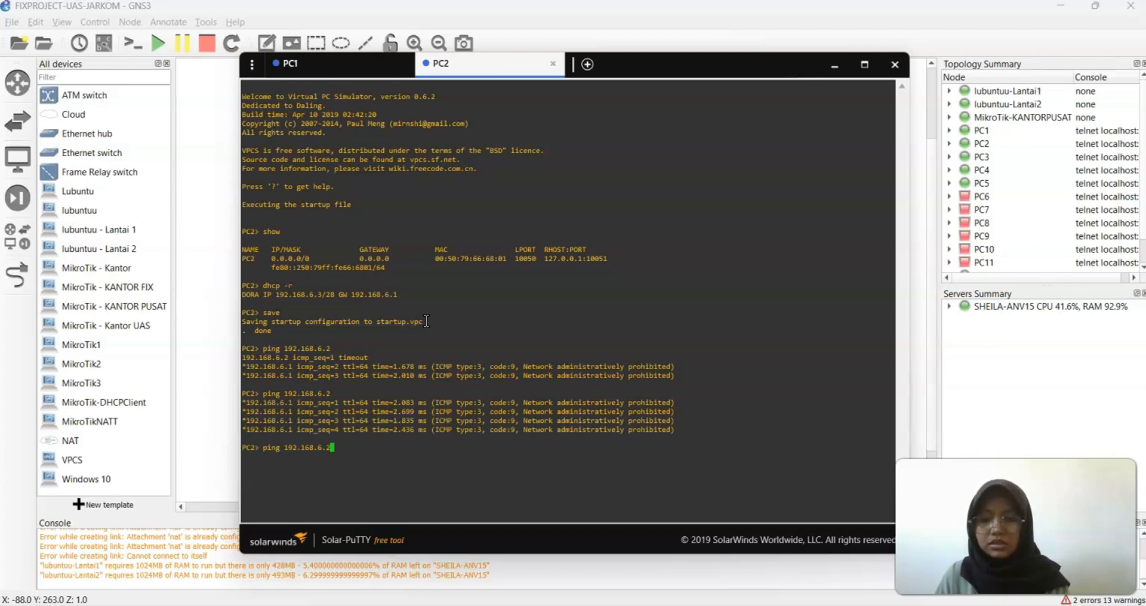
key("BackSpace")
key("BackSpace")
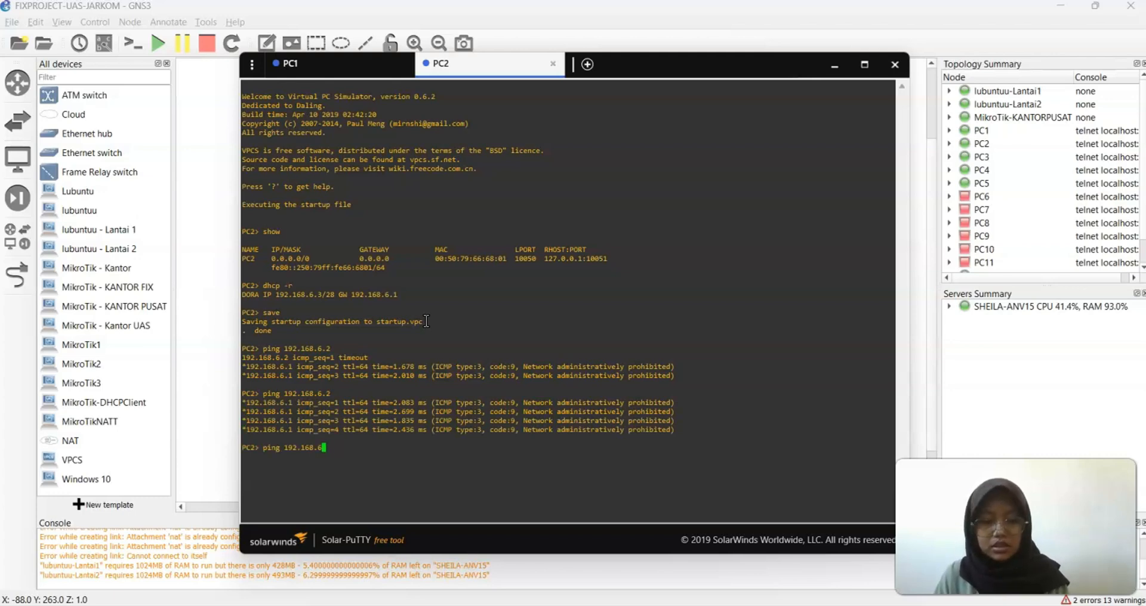
type(".14")
key("Return")
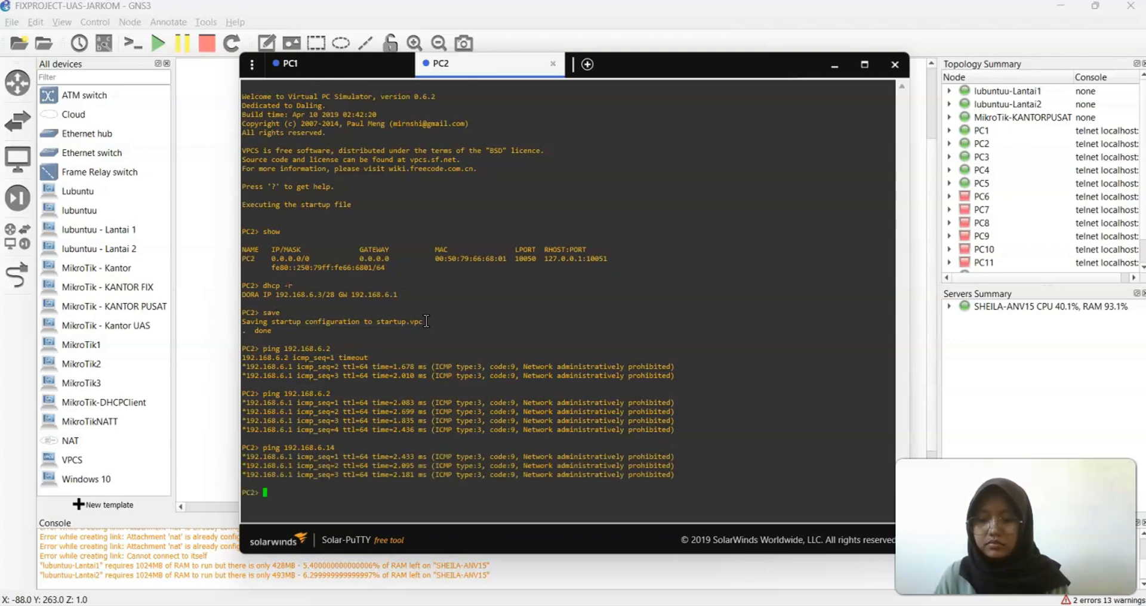
Open PC3's console, obtain a DHCP lease of 192.168.6.4/28 and save its configuration
left_click(834, 66)
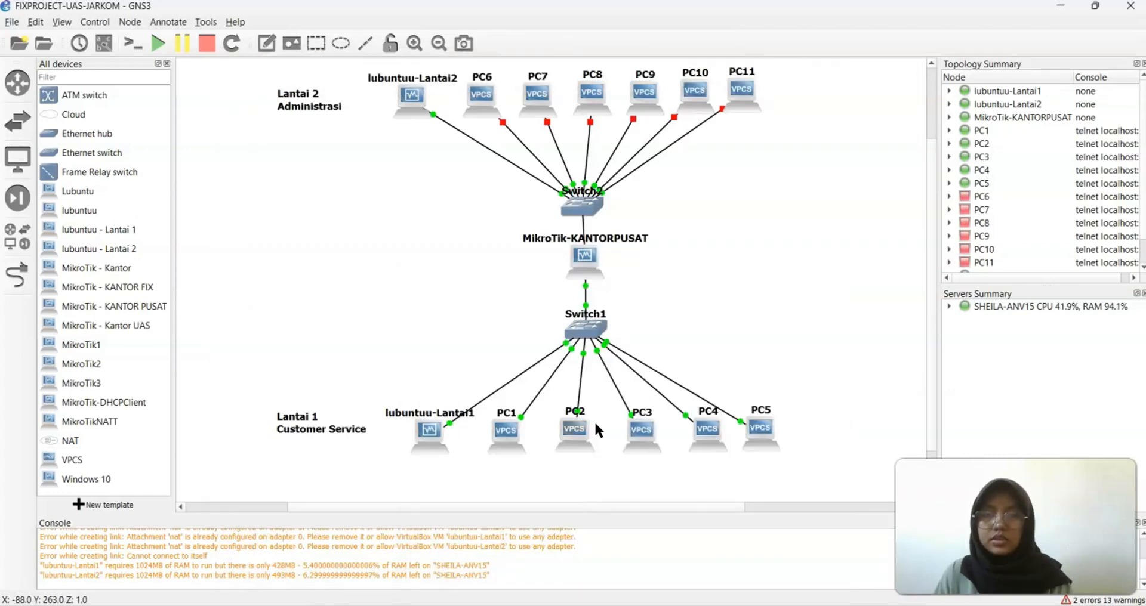
right_click(629, 432)
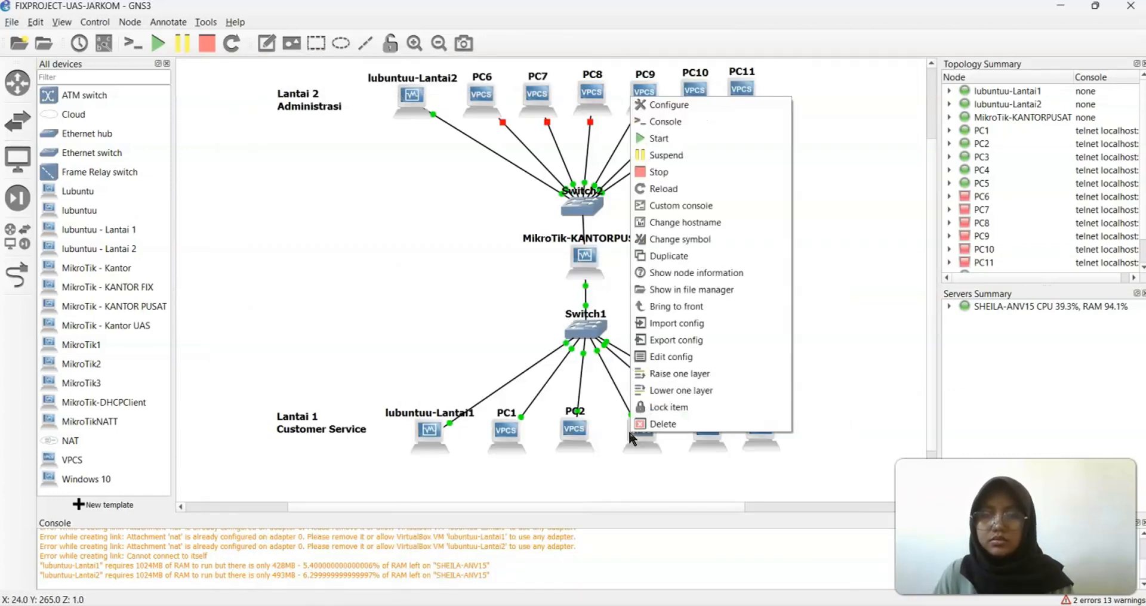
left_click(678, 124)
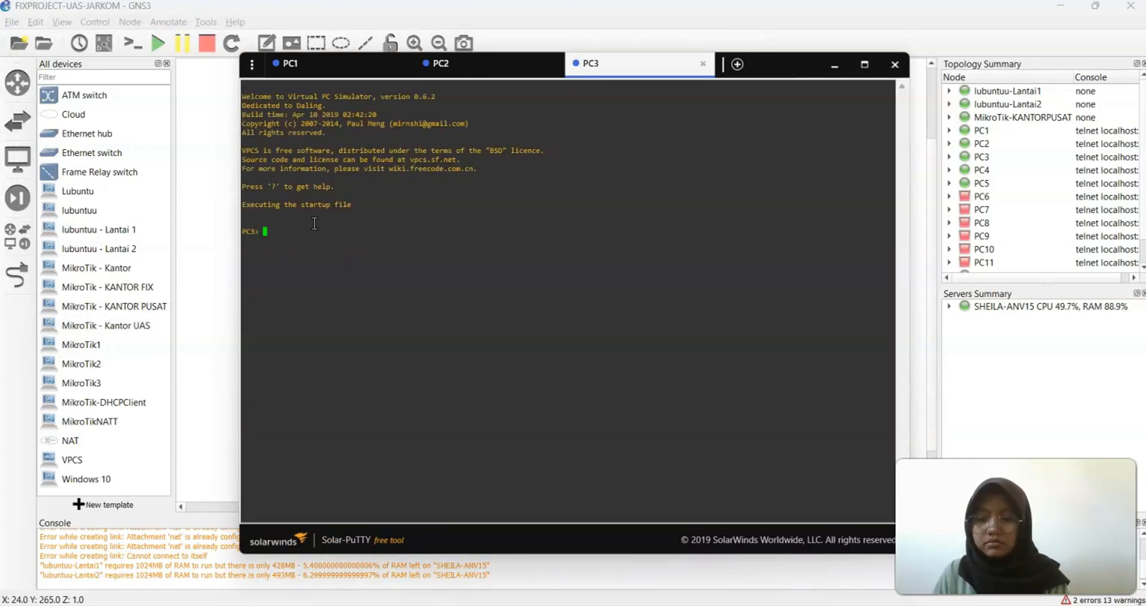
type("show")
key("Return")
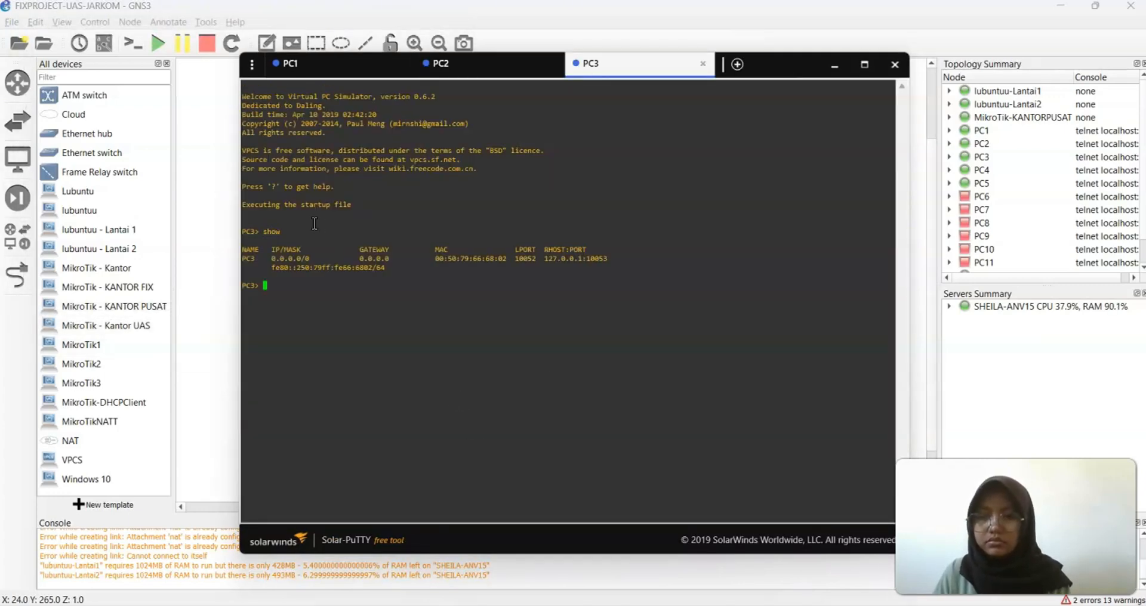
type("dhcp ")
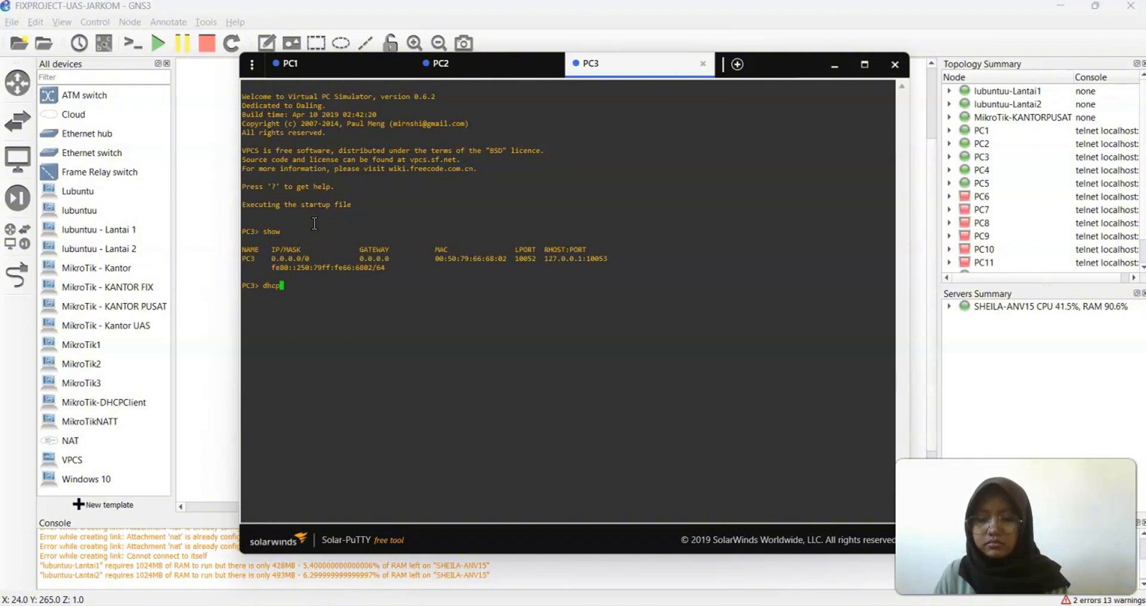
type("-")
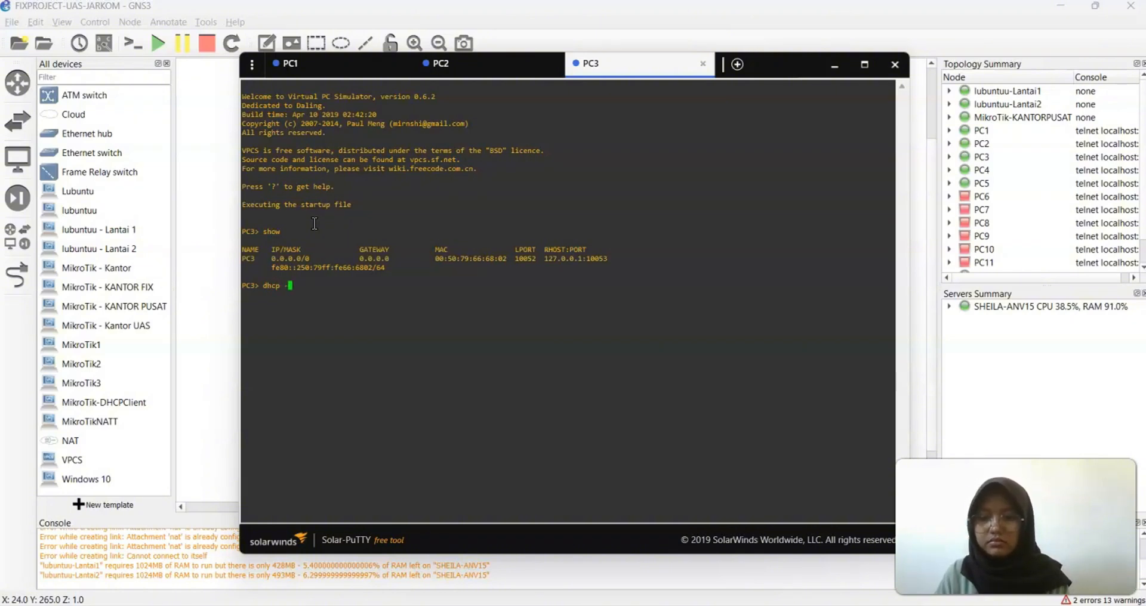
type("r")
key("Return")
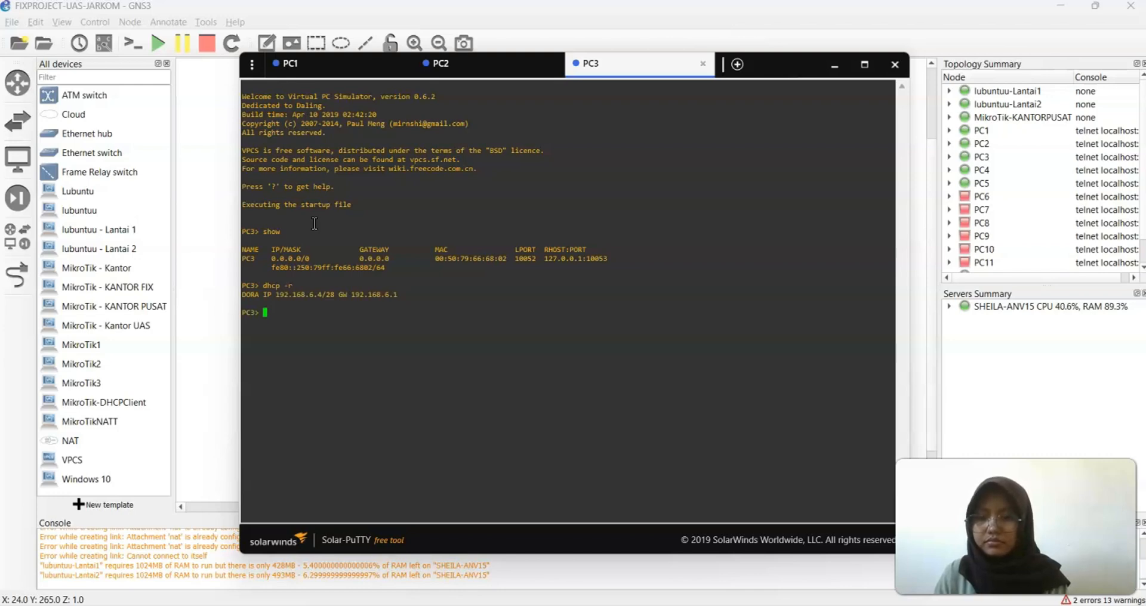
type("save")
key("Return")
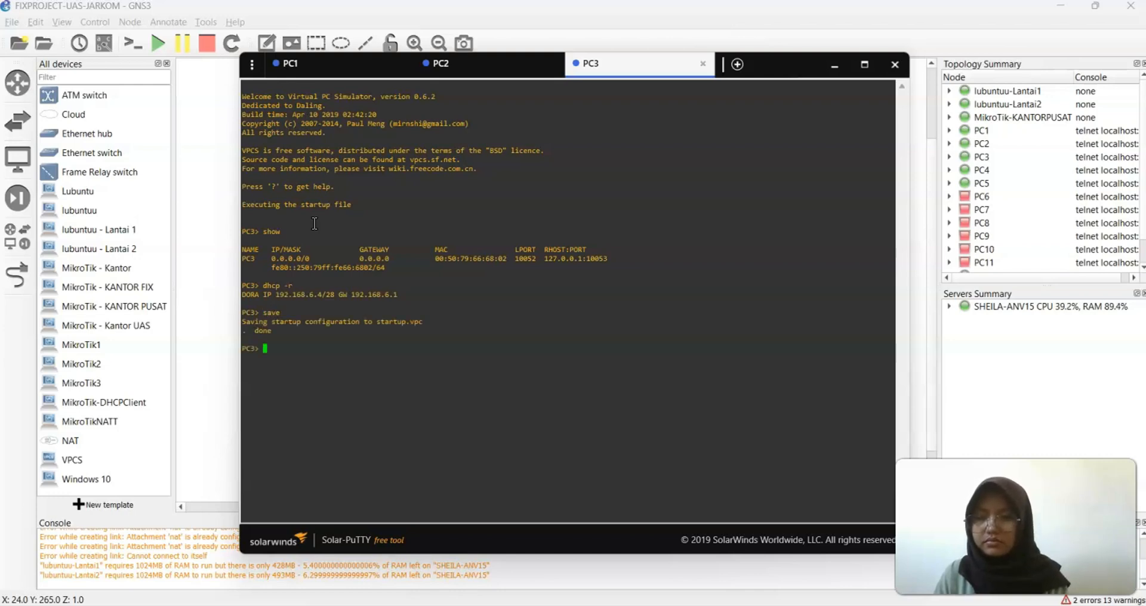
Ping 192.168.6.3 and then 192.168.6.14 from PC3
type("pi")
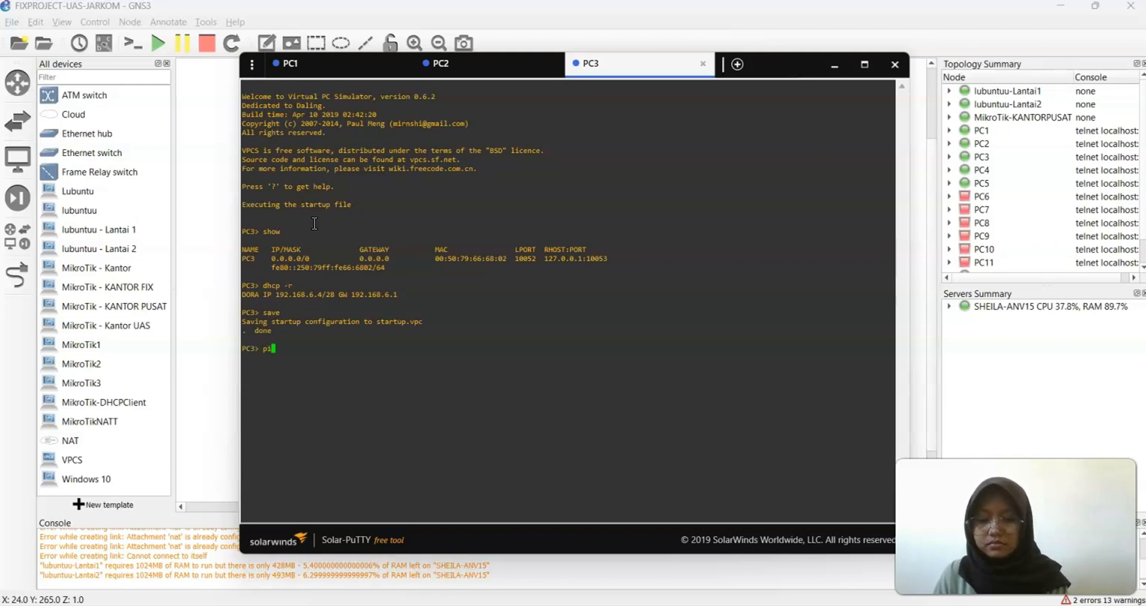
type("ng 192.168.6.3")
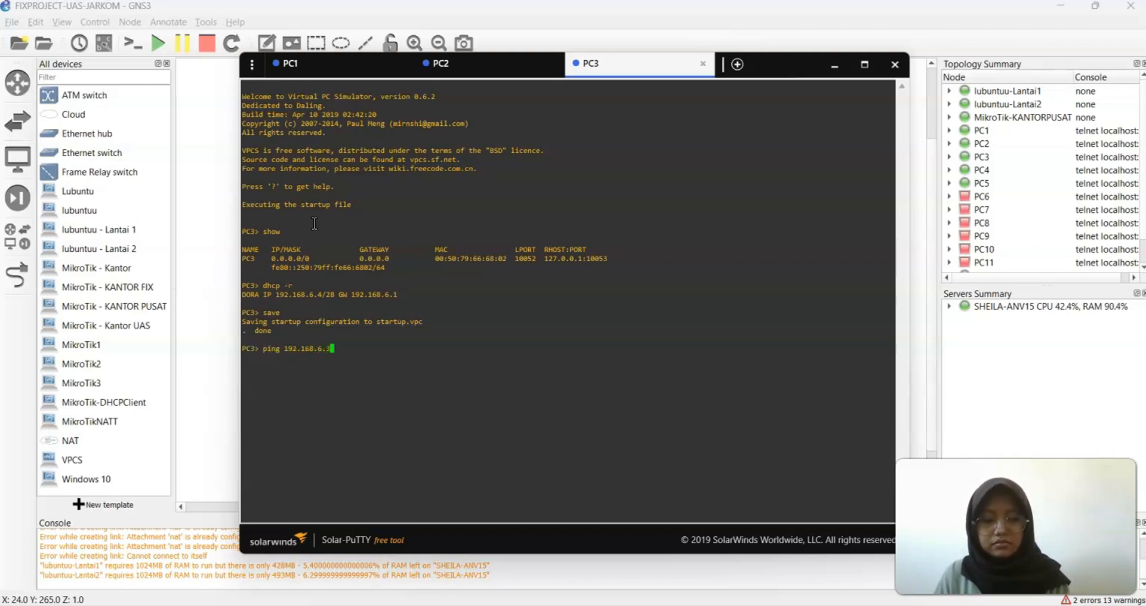
key("Return")
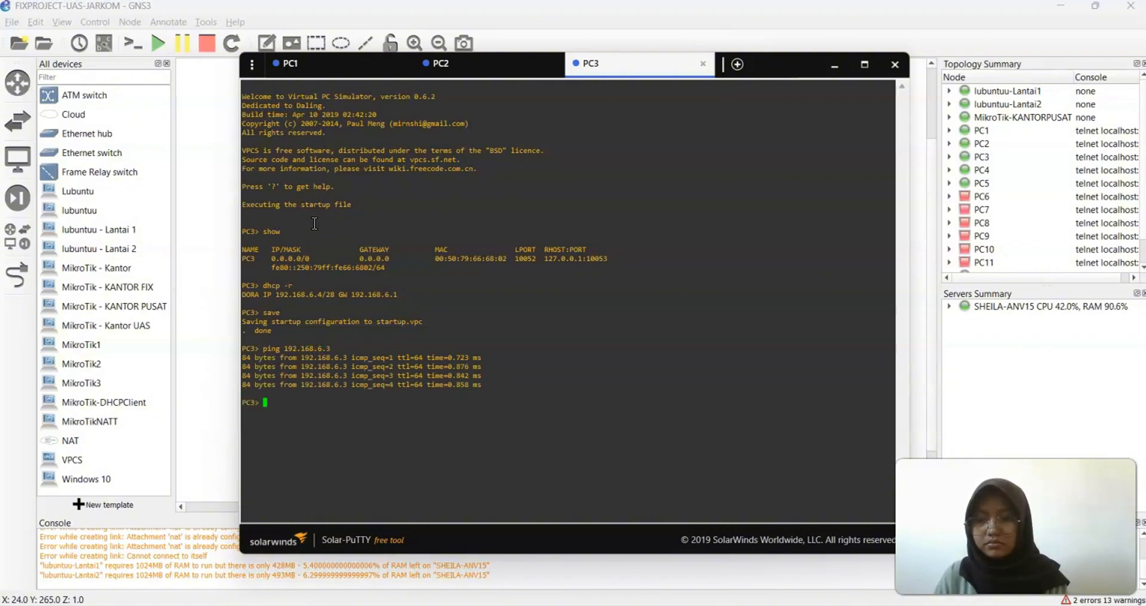
key("Up")
key("BackSpace")
type("14")
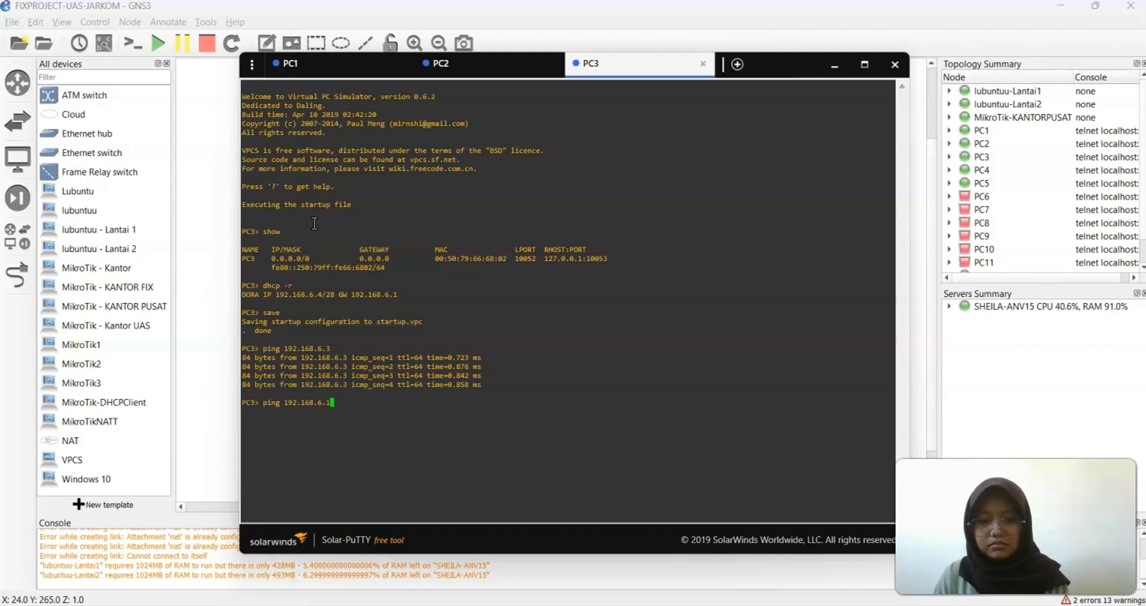
key("Return")
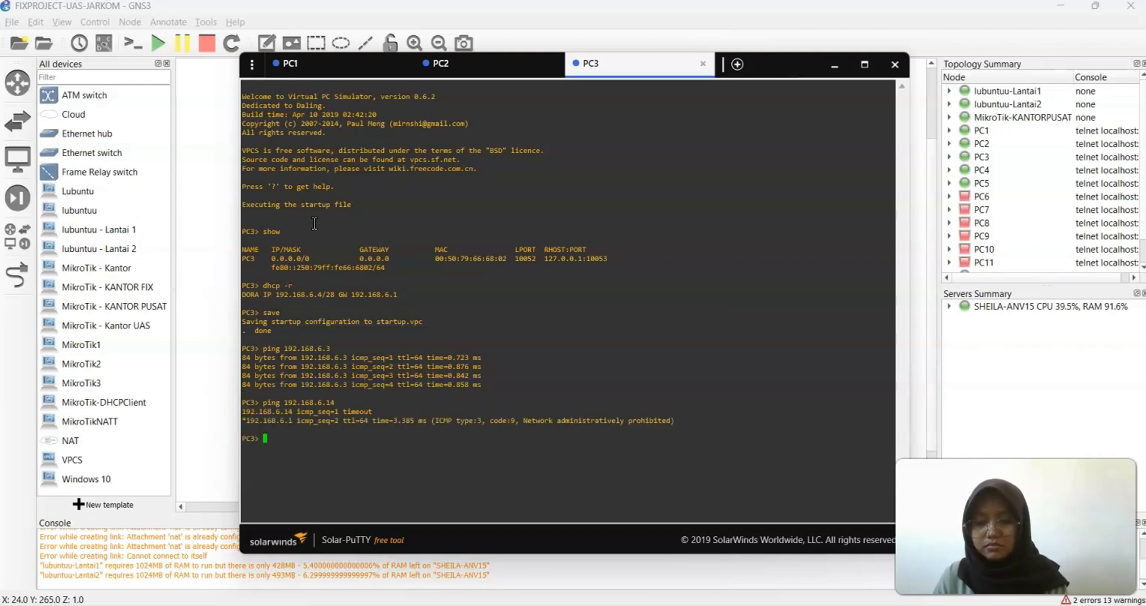
key("Up")
key("Return")
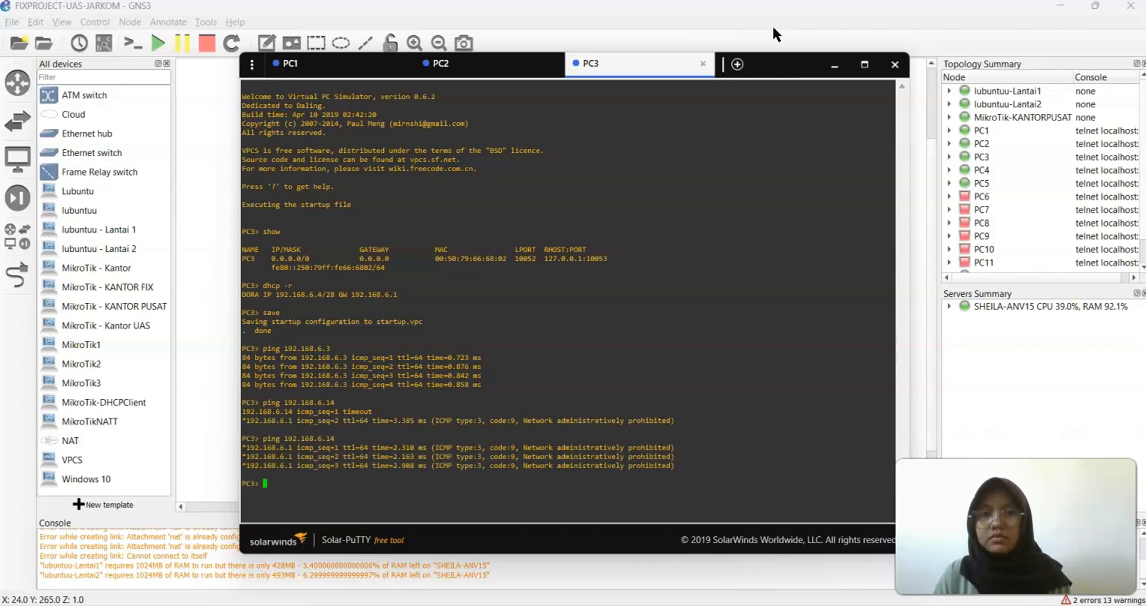
Open PC4's console, obtain a DHCP lease of 192.168.6.5/28 and save its configuration
left_click(834, 66)
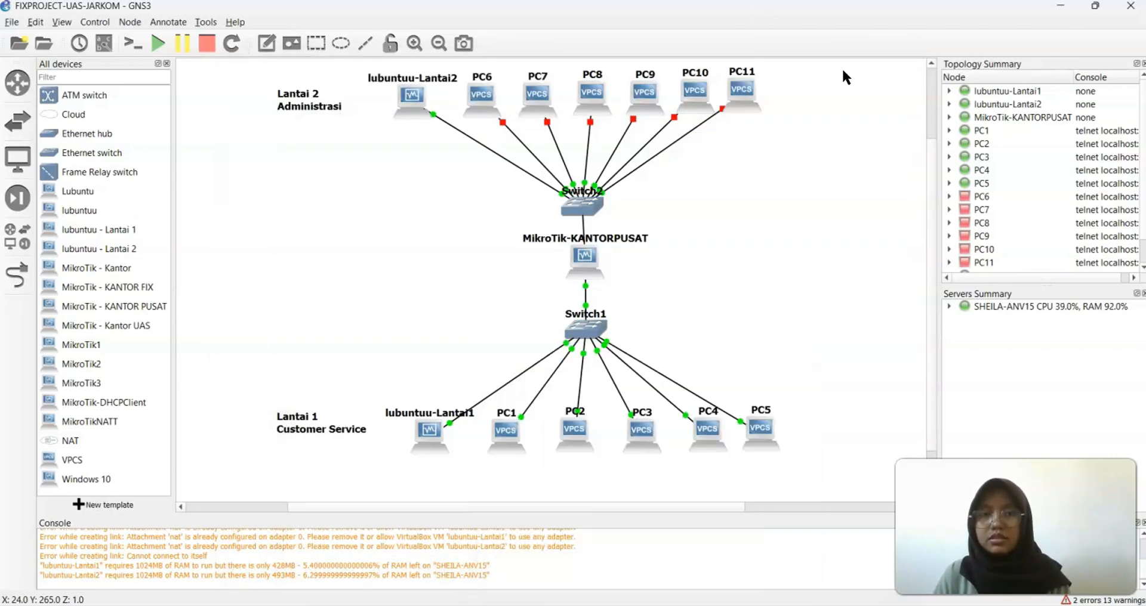
right_click(717, 429)
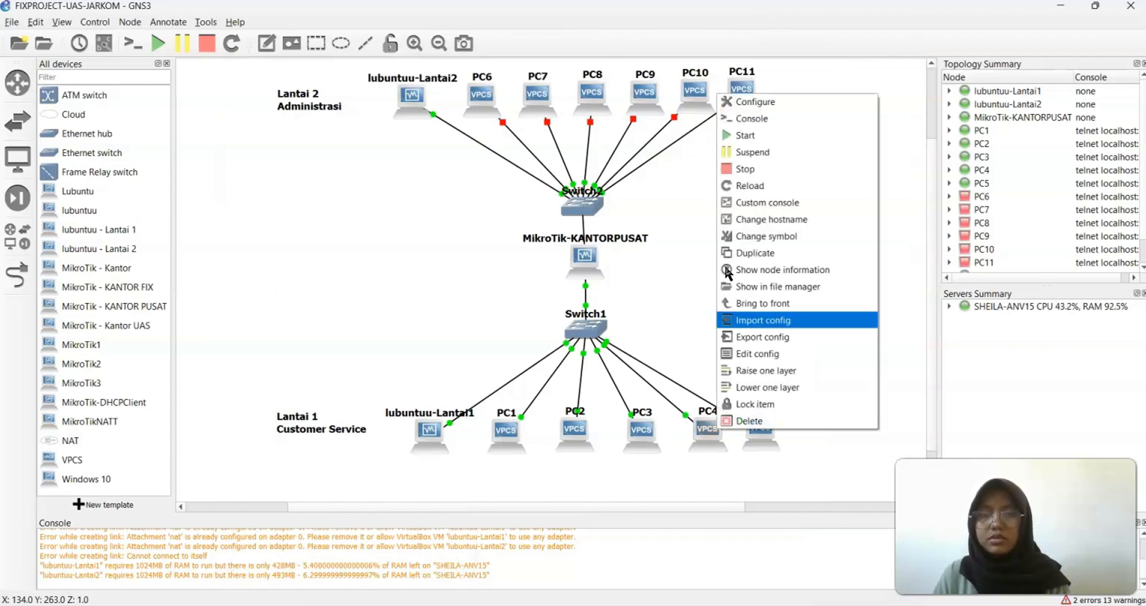
left_click(753, 119)
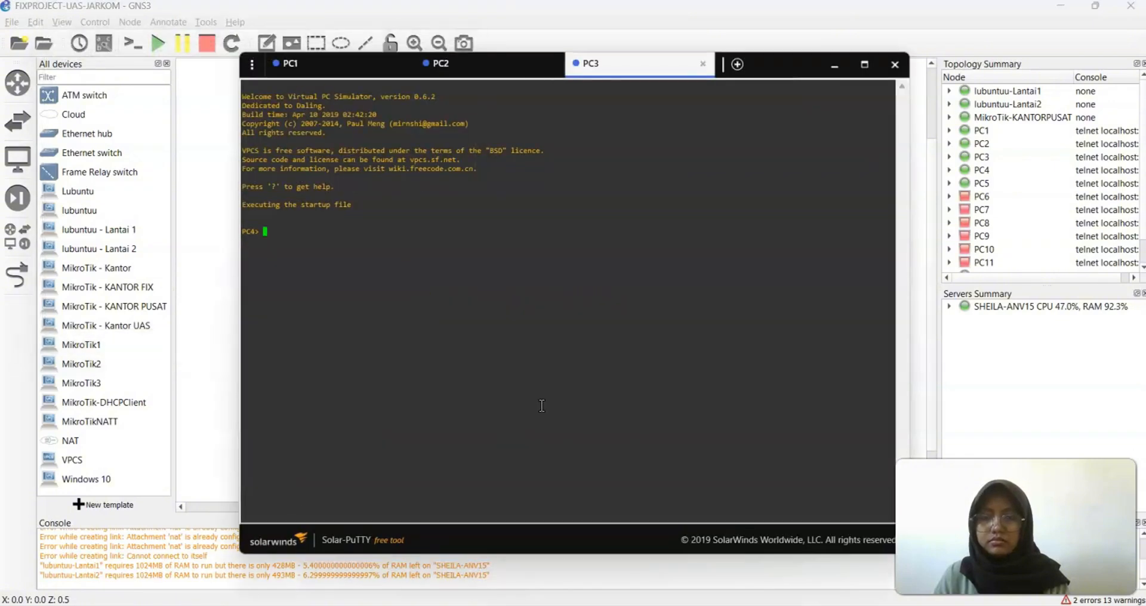
type("shoq")
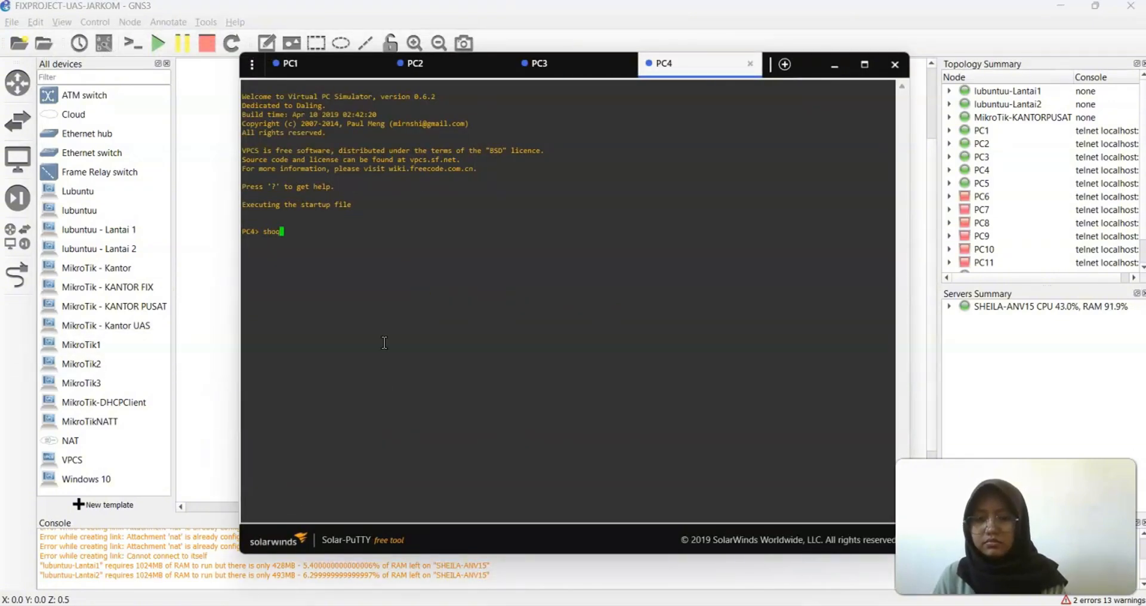
key("Return")
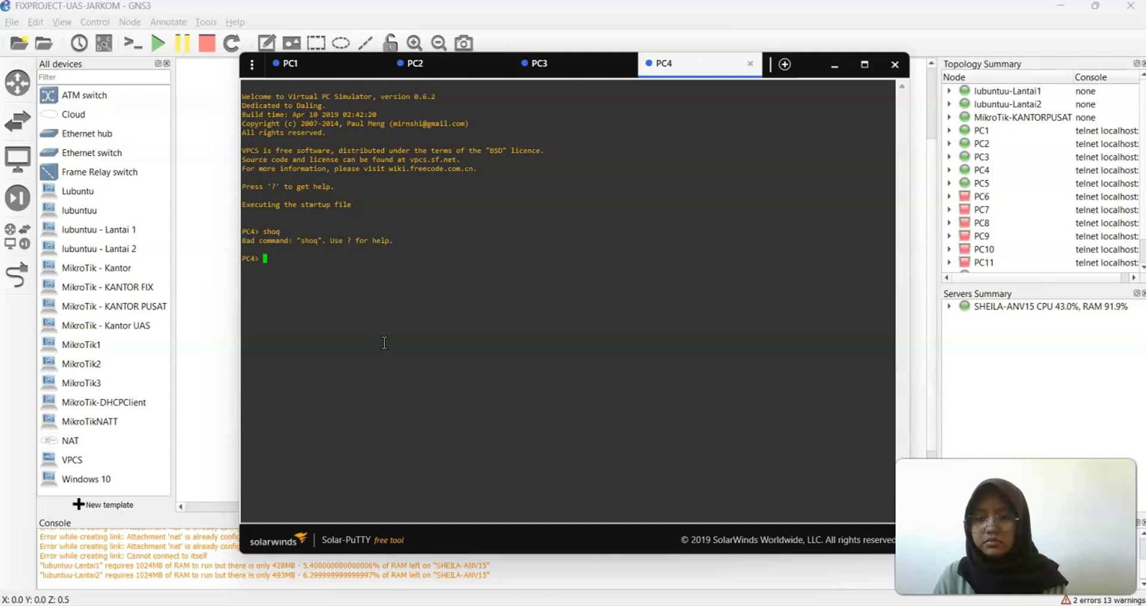
type("show")
key("Return")
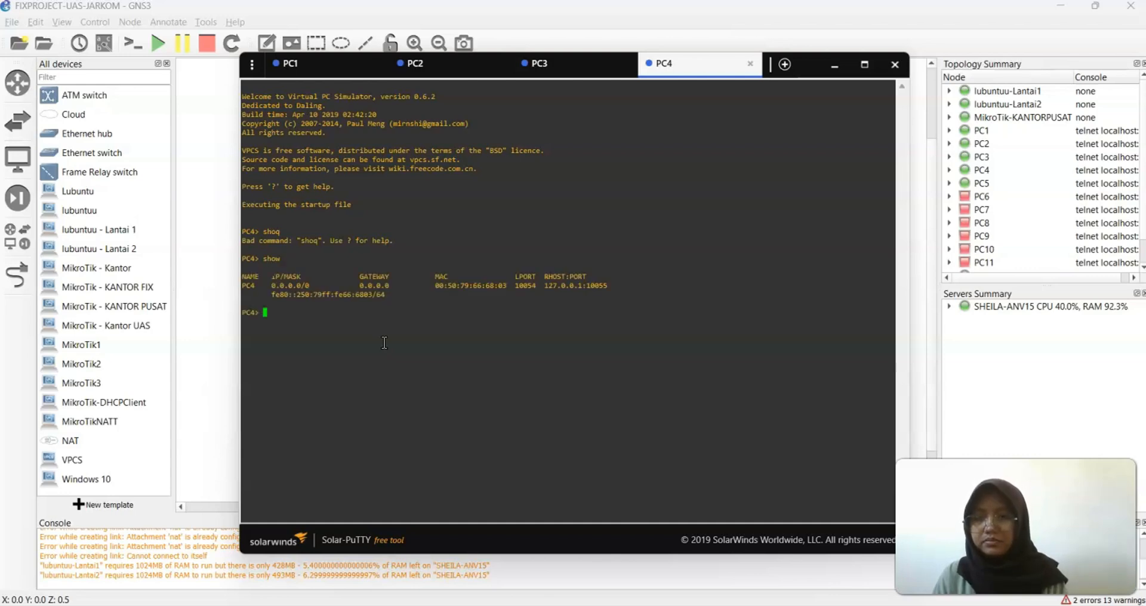
type("dhcp -r")
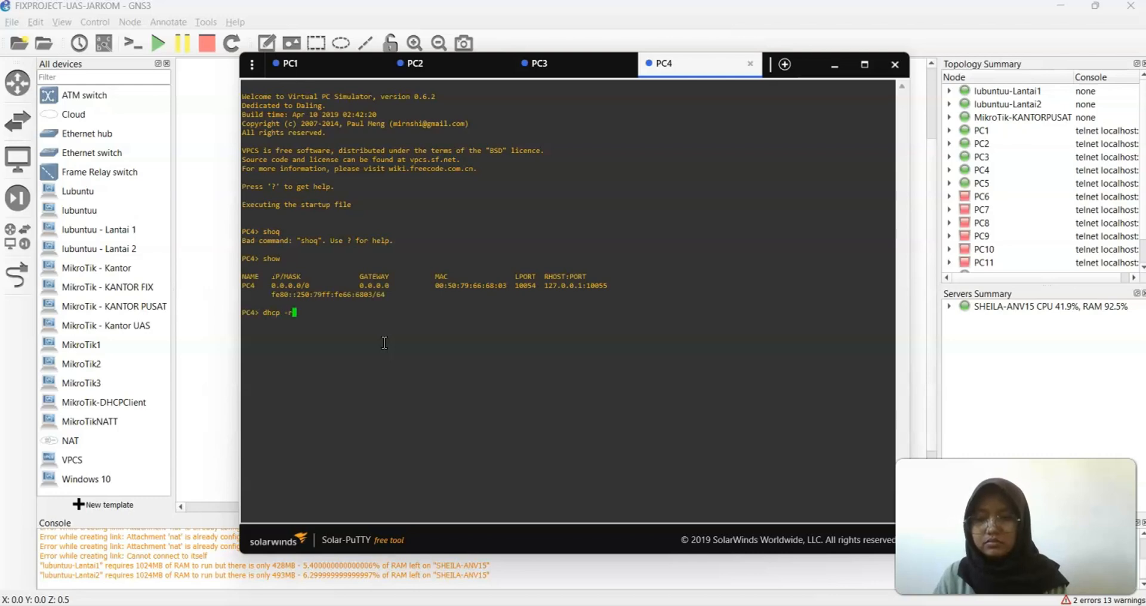
key("Return")
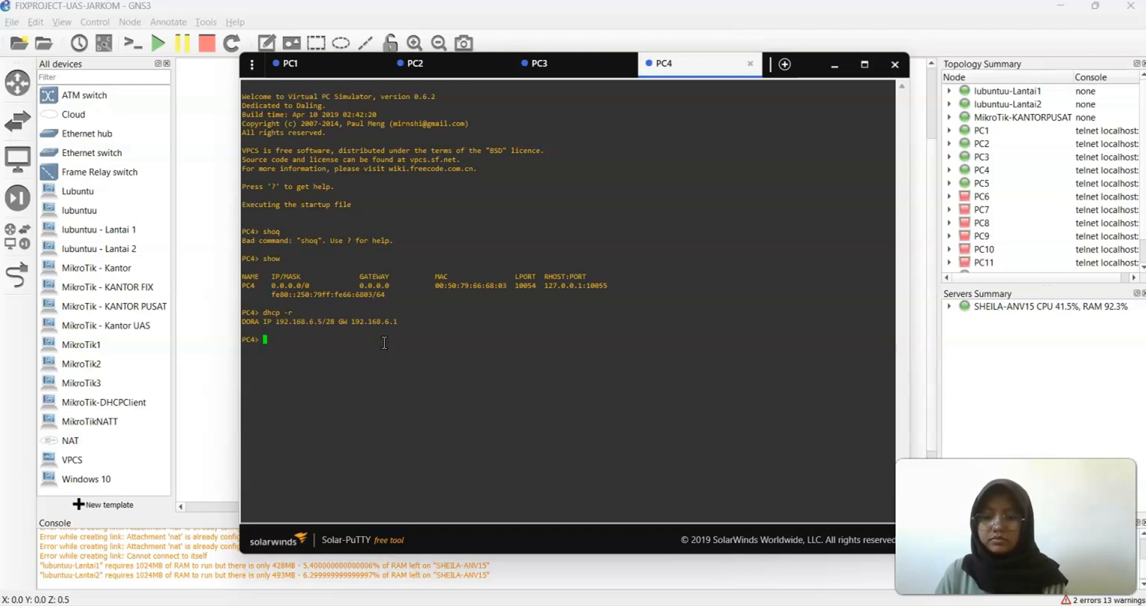
type("save")
key("Return")
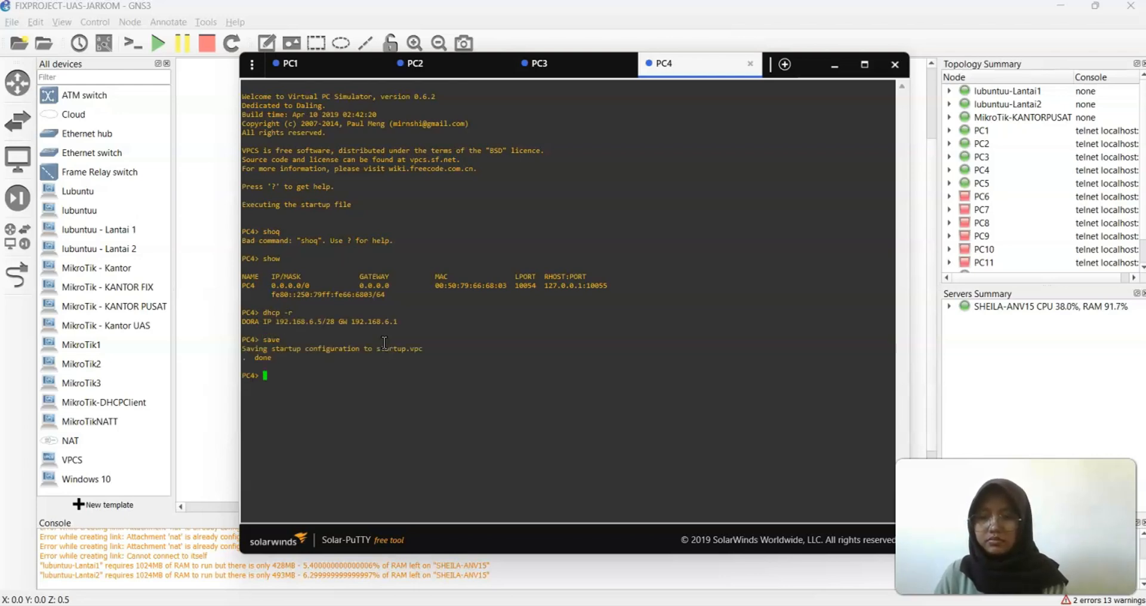
Ping 192.168.6.3 from PC4 and confirm it replies
type("ping")
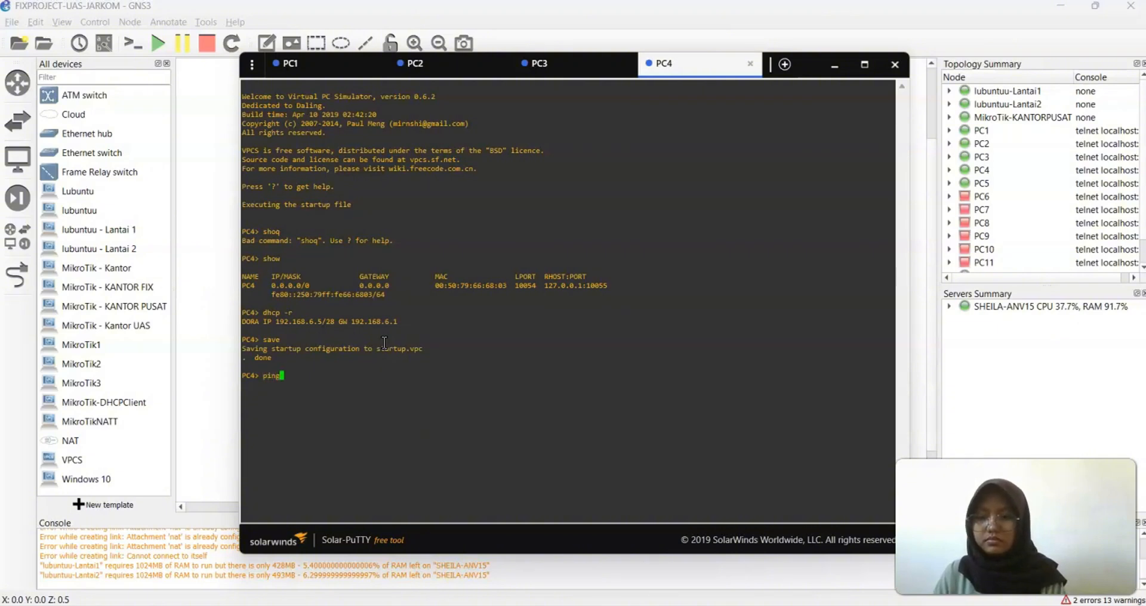
type(" 192.6")
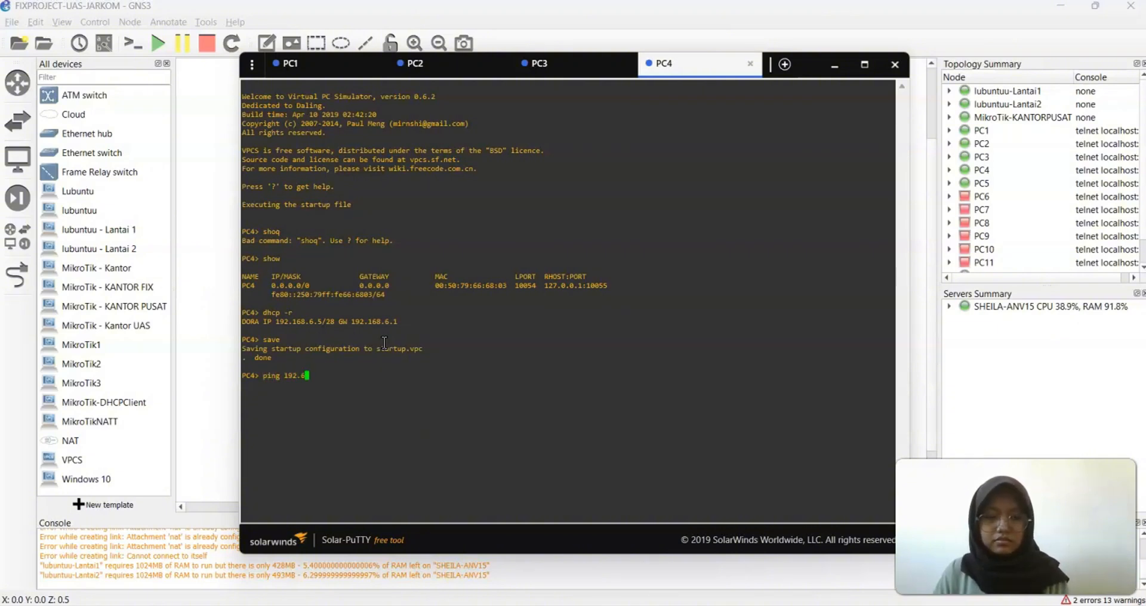
key("BackSpace")
type("168.")
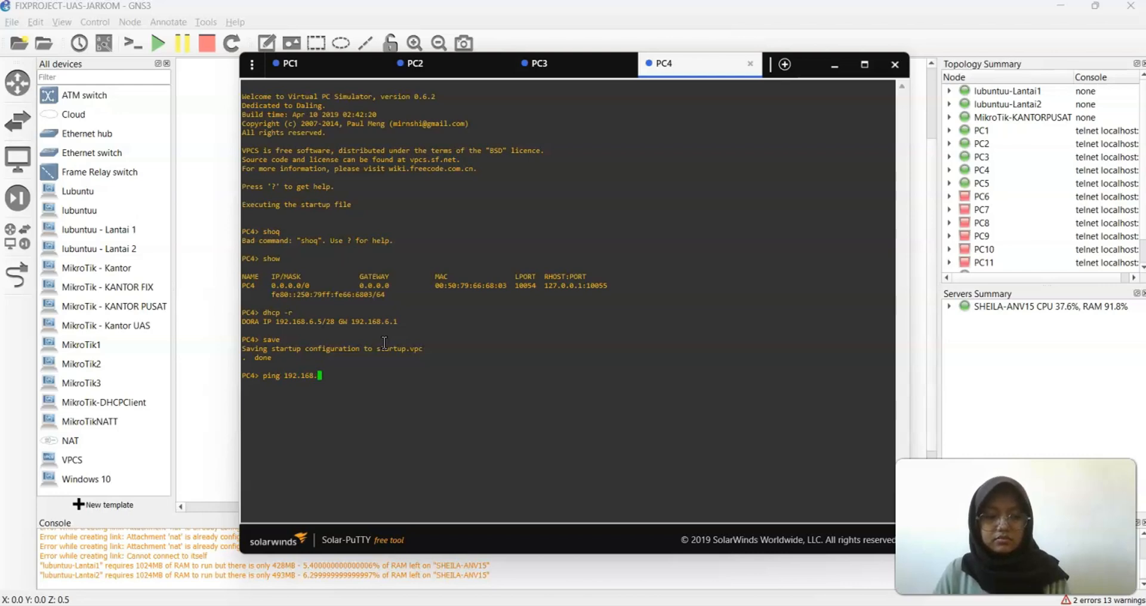
type("3")
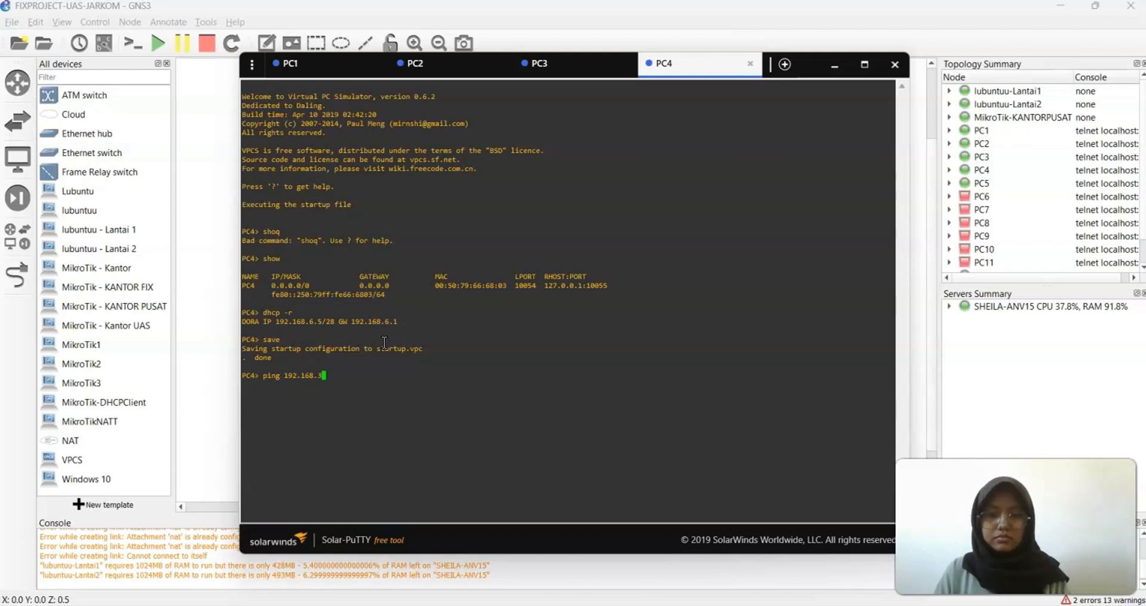
key("BackSpace")
type("6.3")
key("Return")
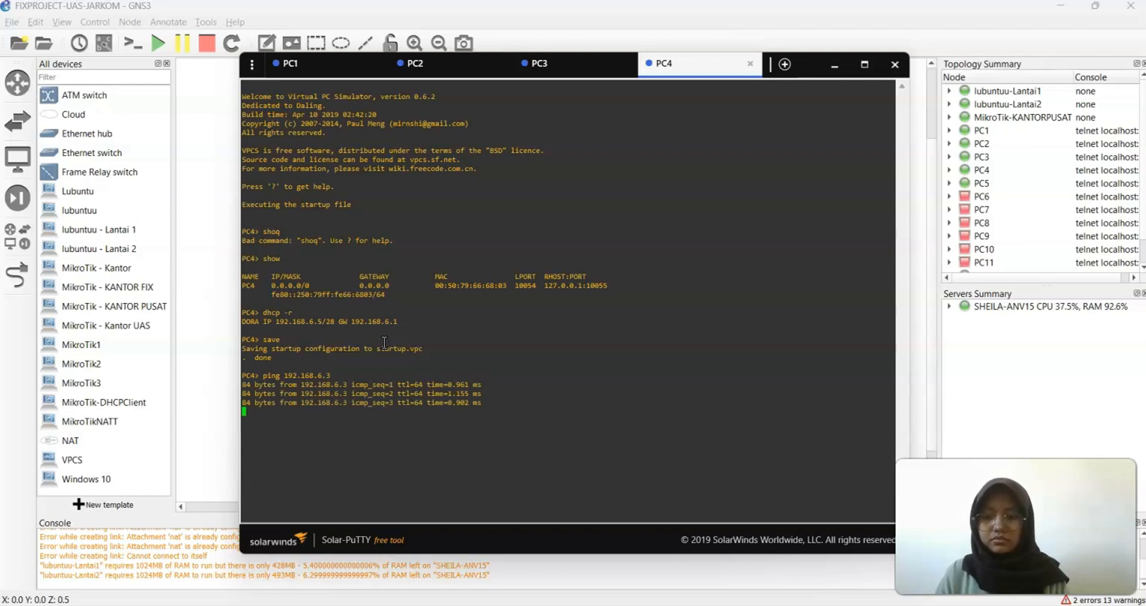
key("ctrl+c")
Ping 192.168.6.14 from PC4 twice, showing it is administratively prohibited
key("Up")
key("BackSpace")
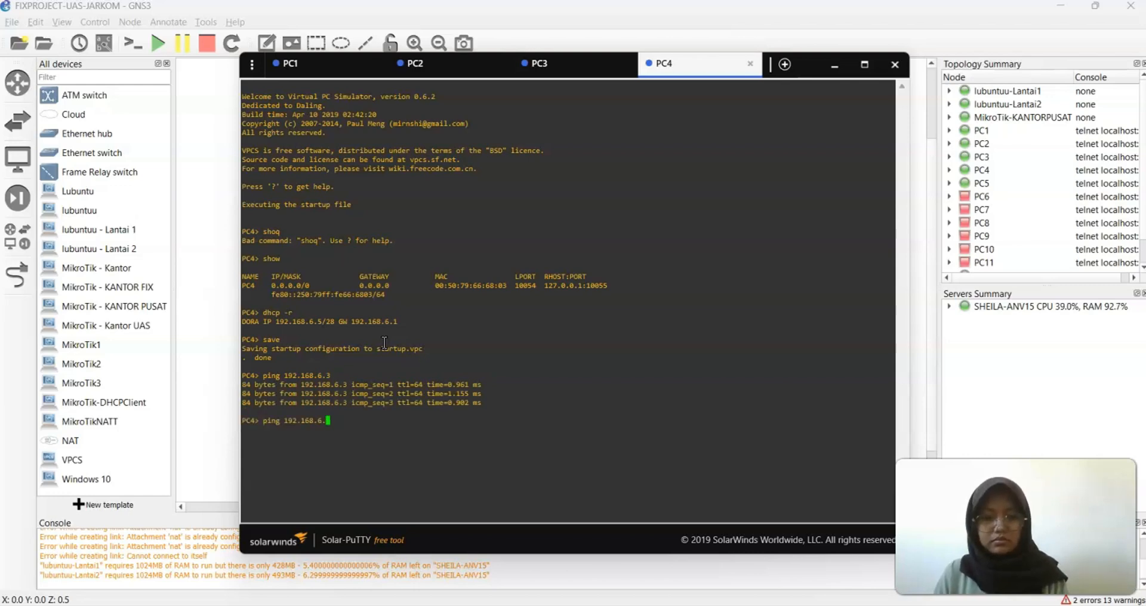
type("14")
key("Return")
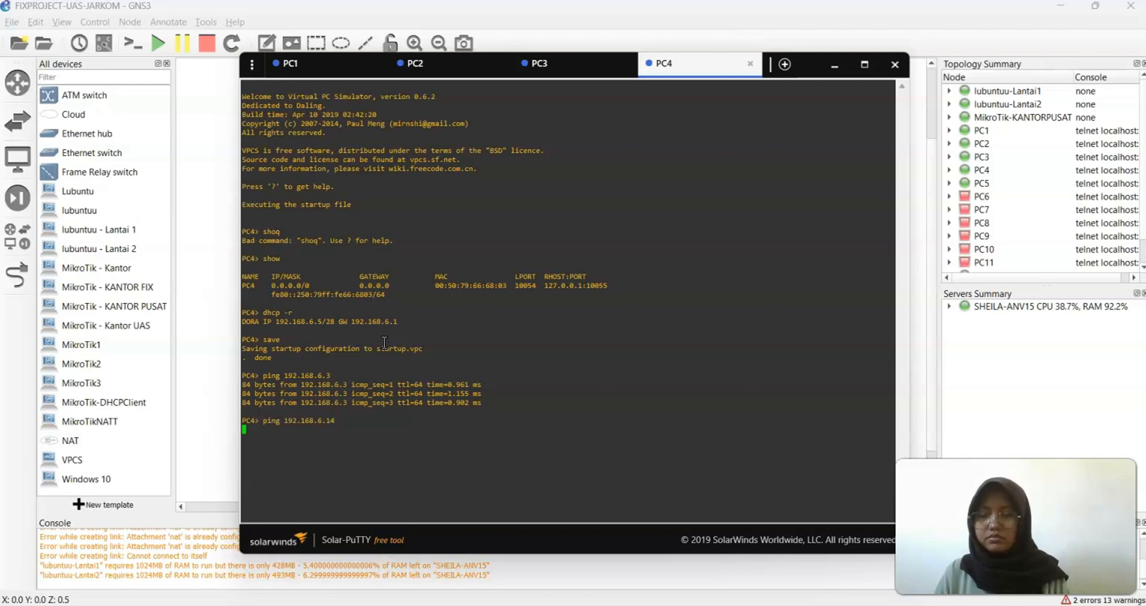
key("ctrl+c")
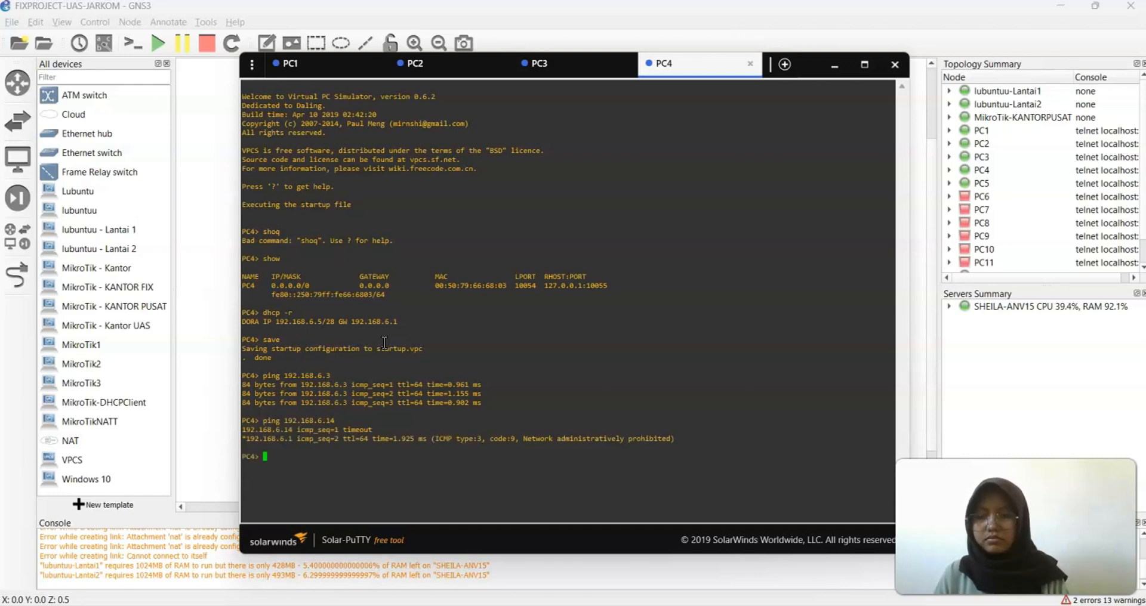
key("Up")
key("Return")
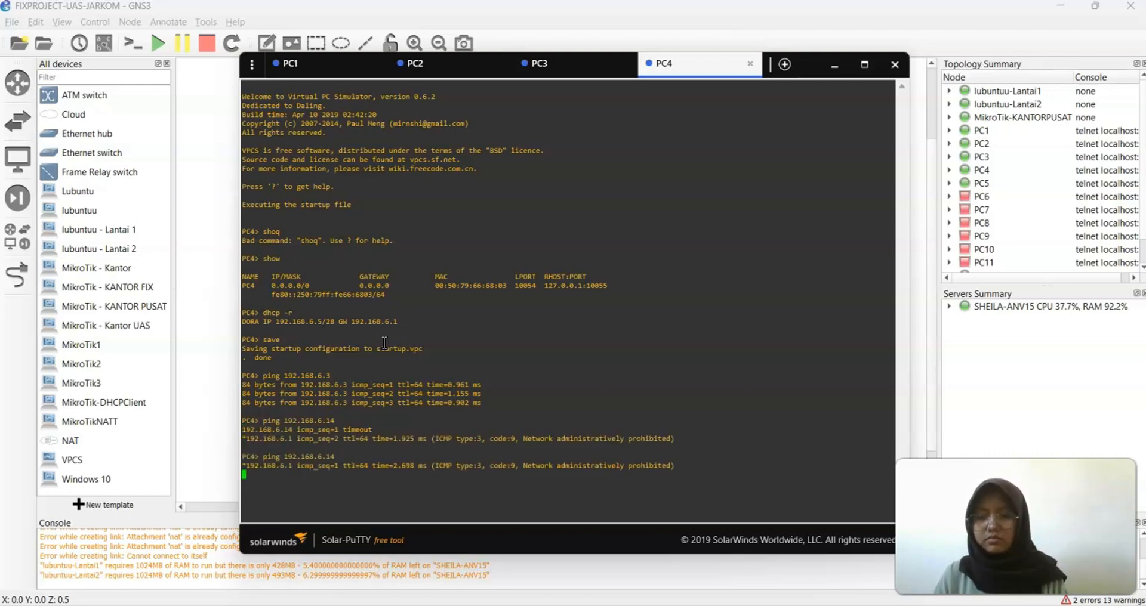
key("ctrl+c")
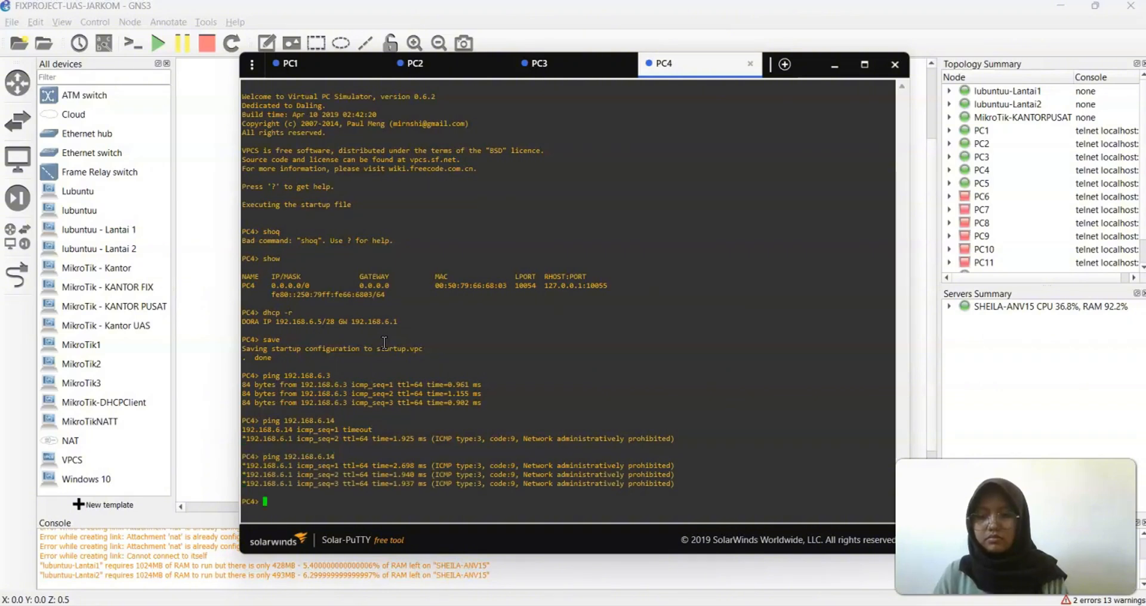
Open PC5's console, obtain a DHCP lease of 192.168.6.6/28 and save its configuration
left_click(834, 65)
right_click(763, 426)
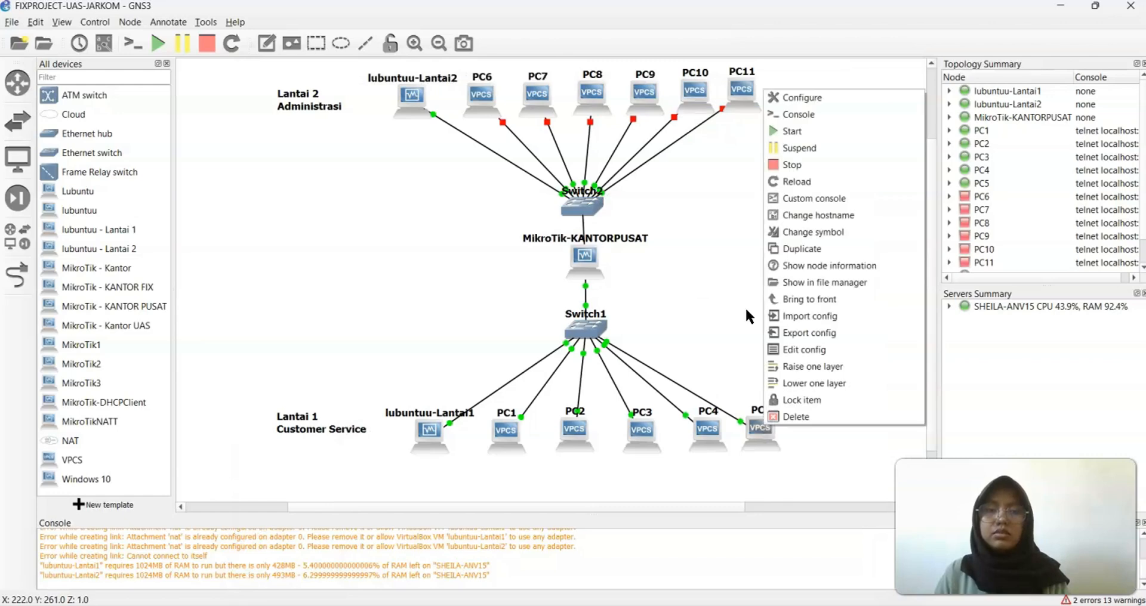
left_click(785, 119)
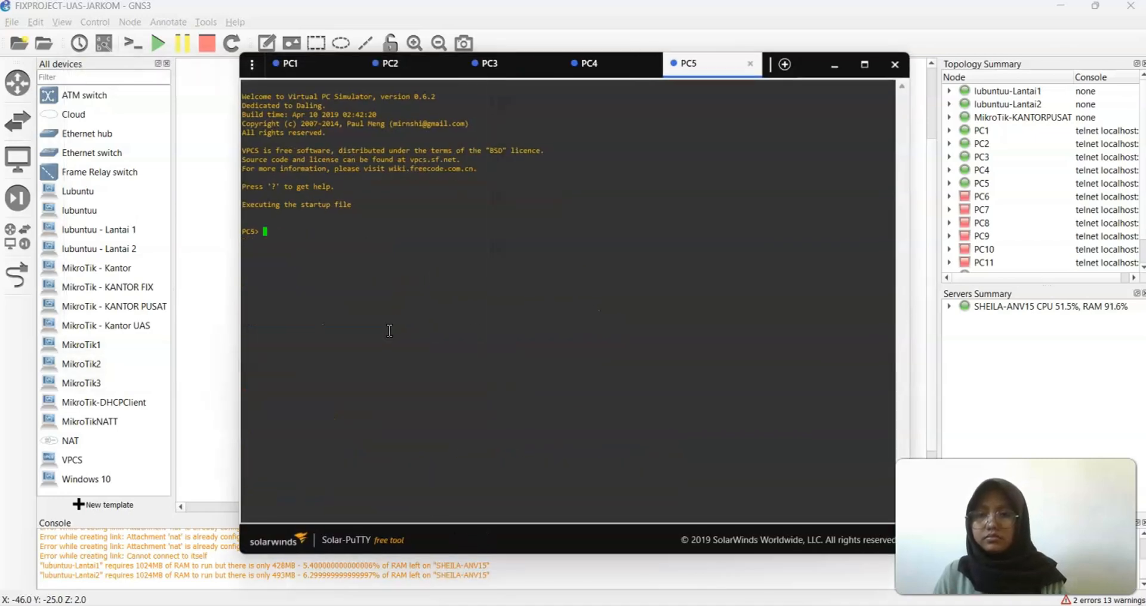
type("show")
key("Return")
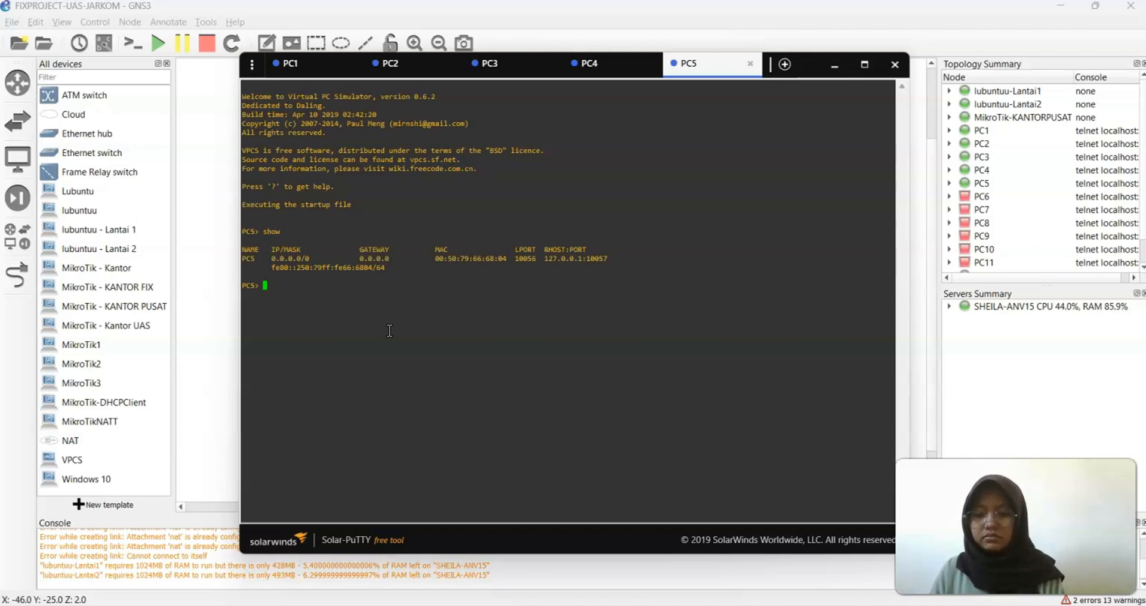
type("d")
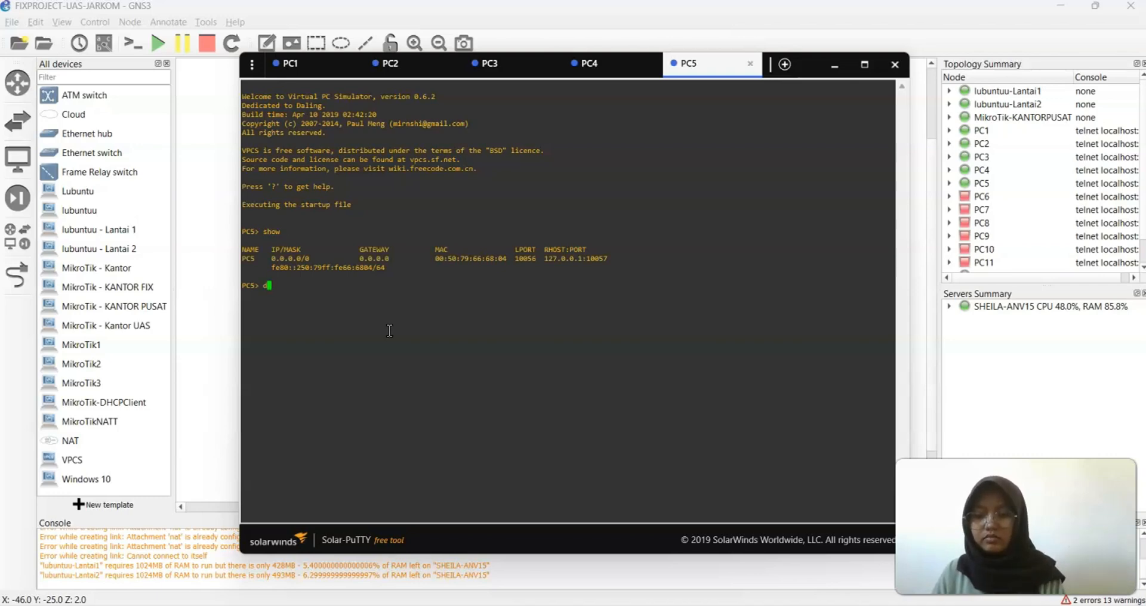
type("hcp -r")
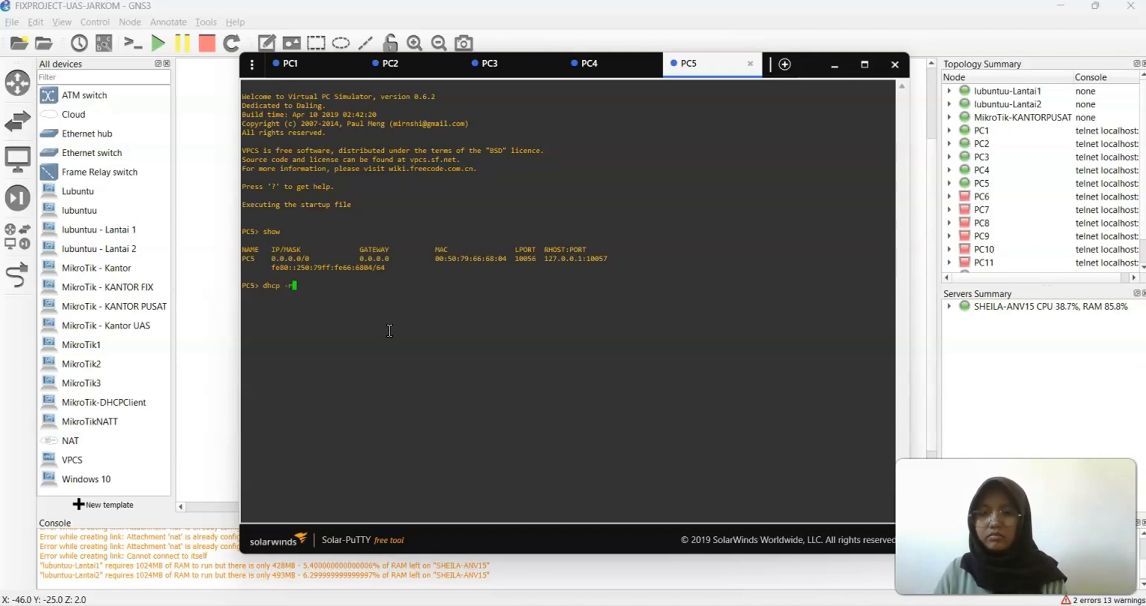
key("Return")
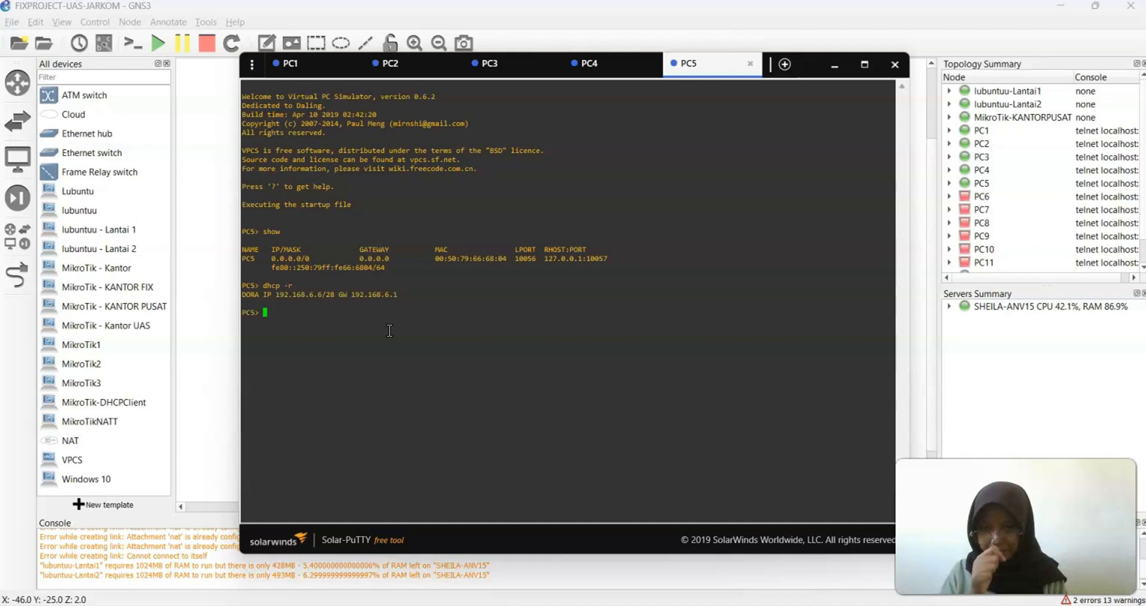
type("save")
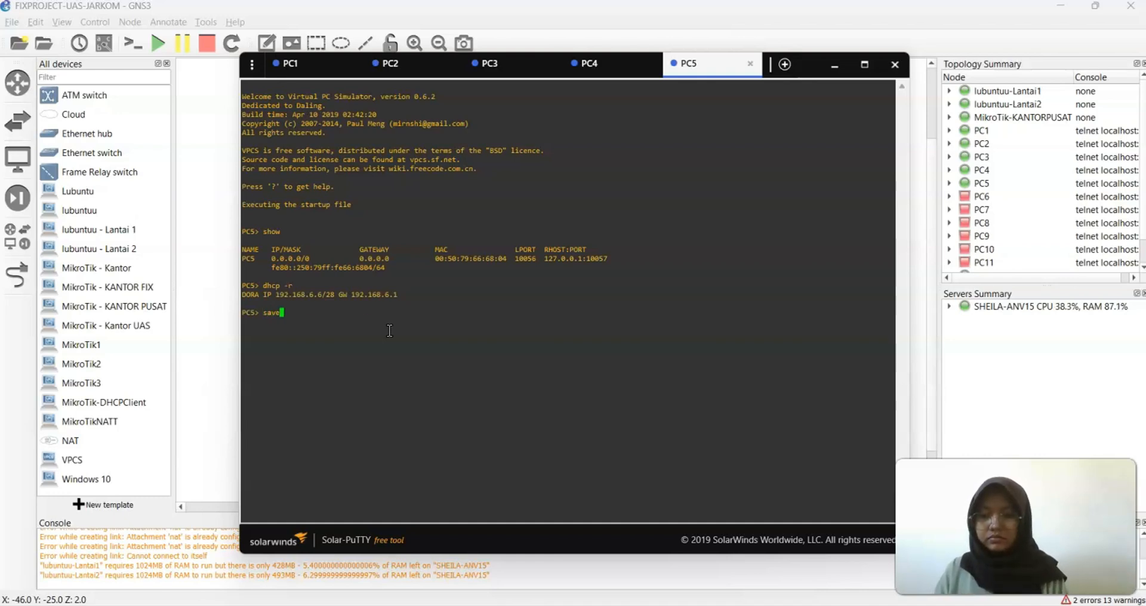
key("Return")
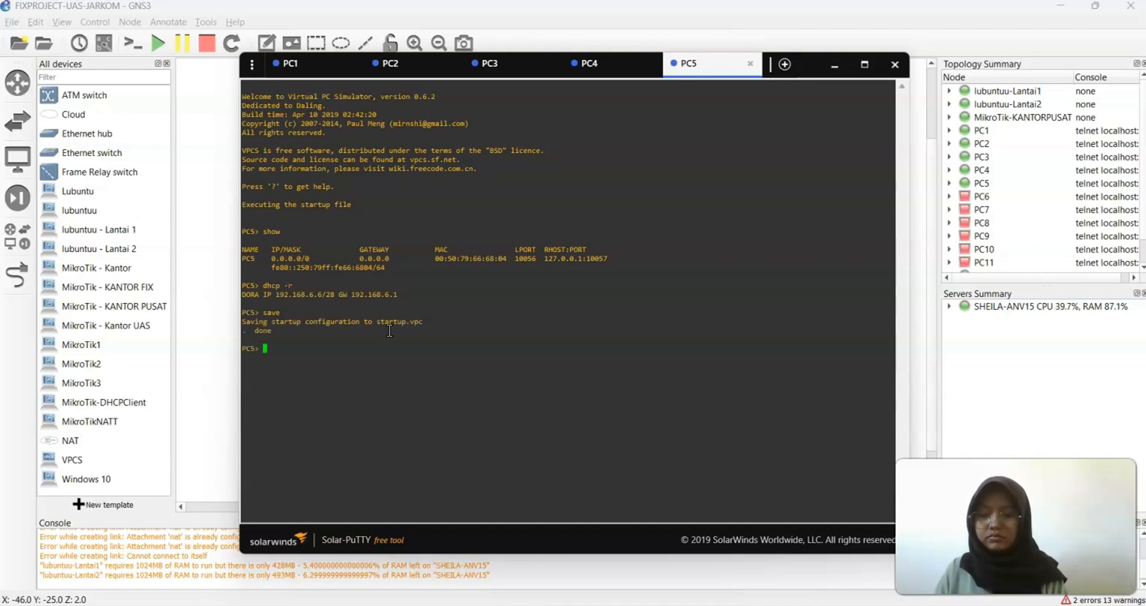
Ping 192.168.6.4 and then 192.168.6.14 from PC5
type("ping 192.168.")
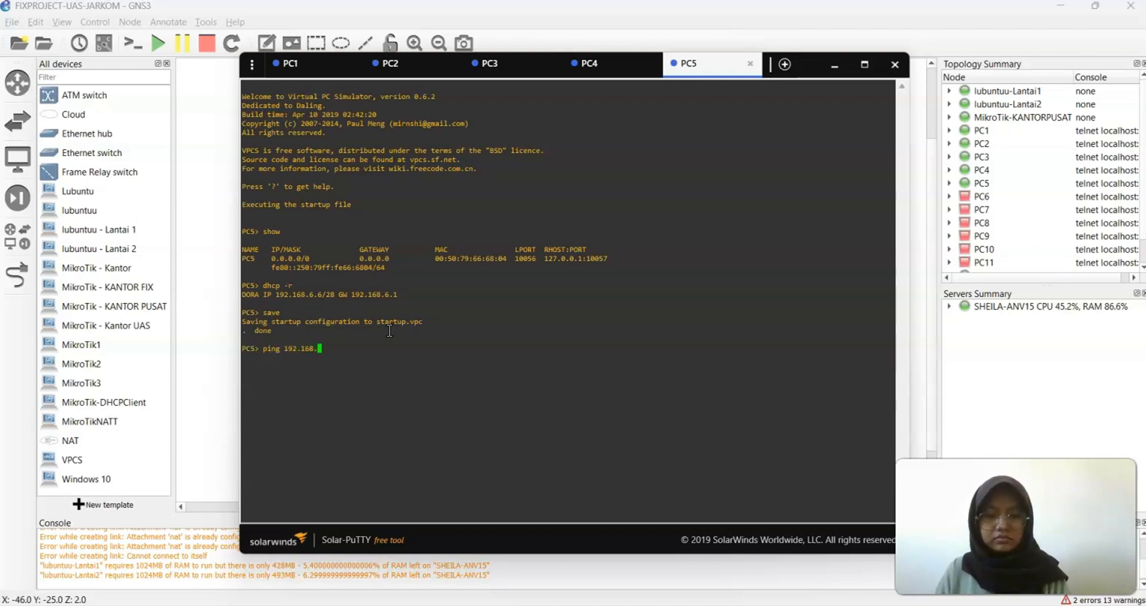
type("6.4")
key("Return")
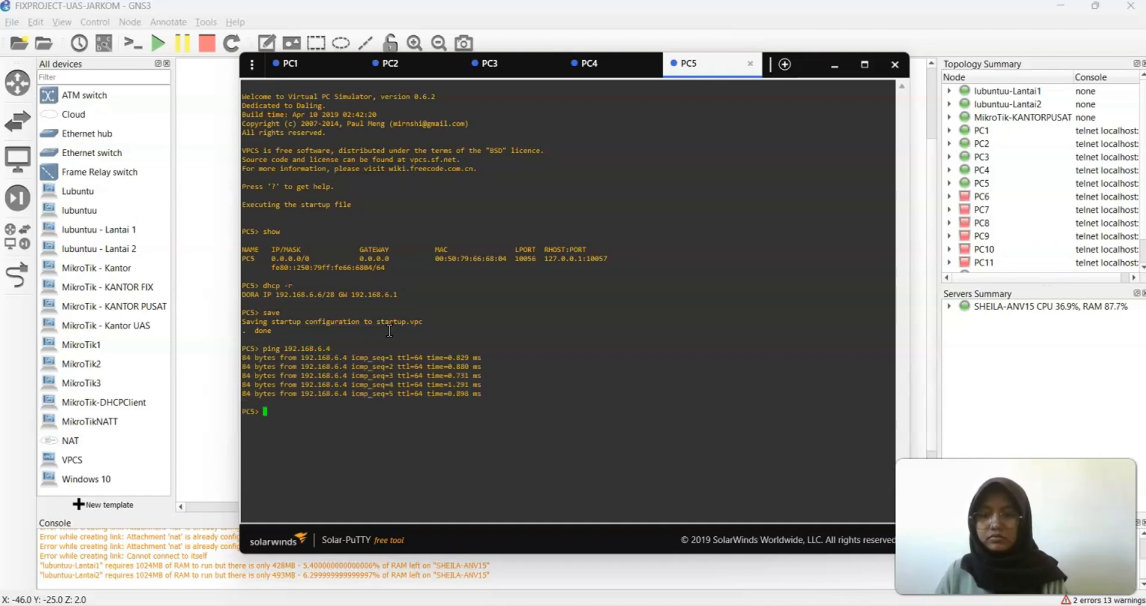
key("Up")
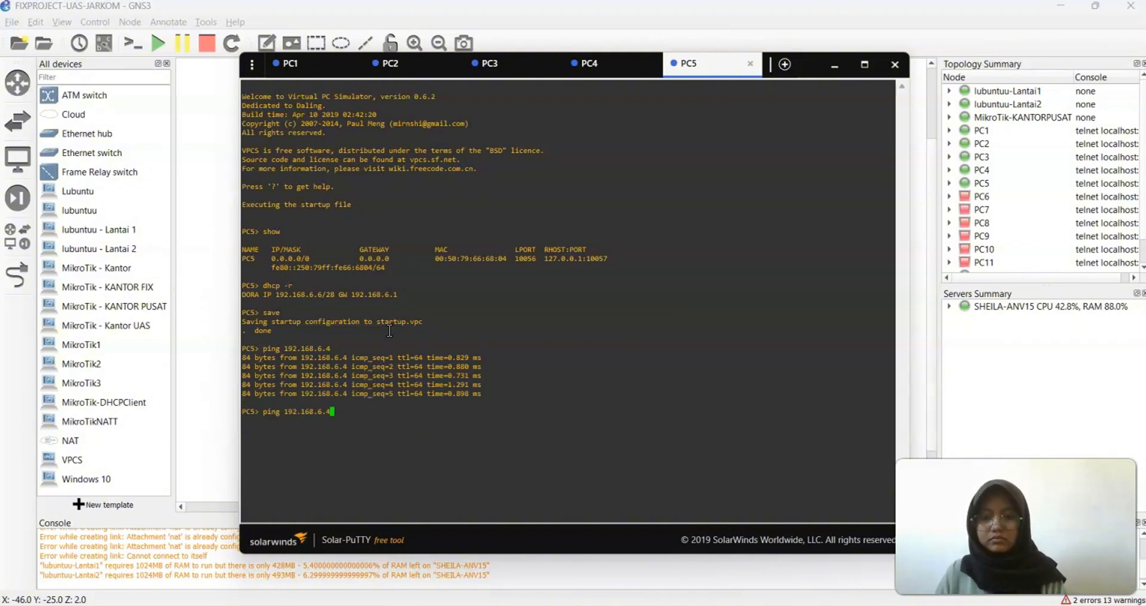
key("BackSpace")
type("14")
key("Return")
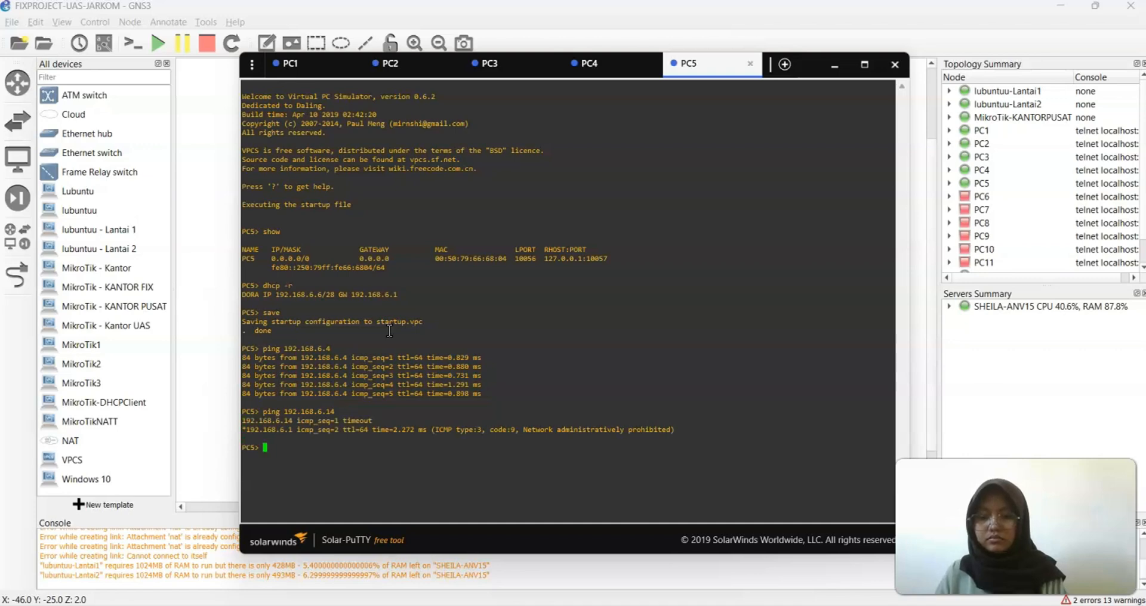
key("Up")
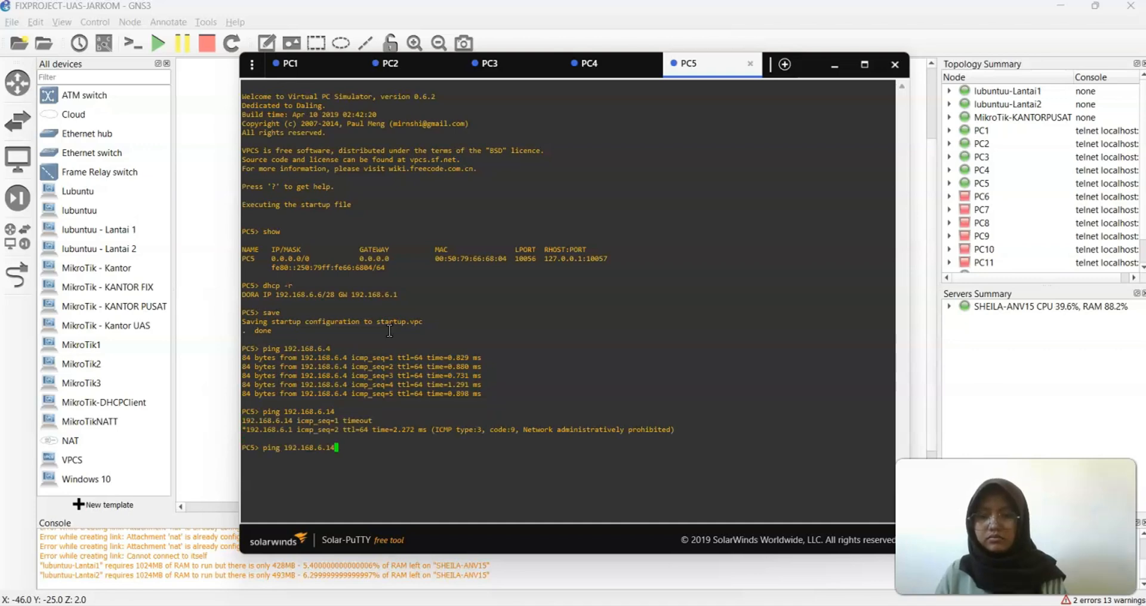
key("Return")
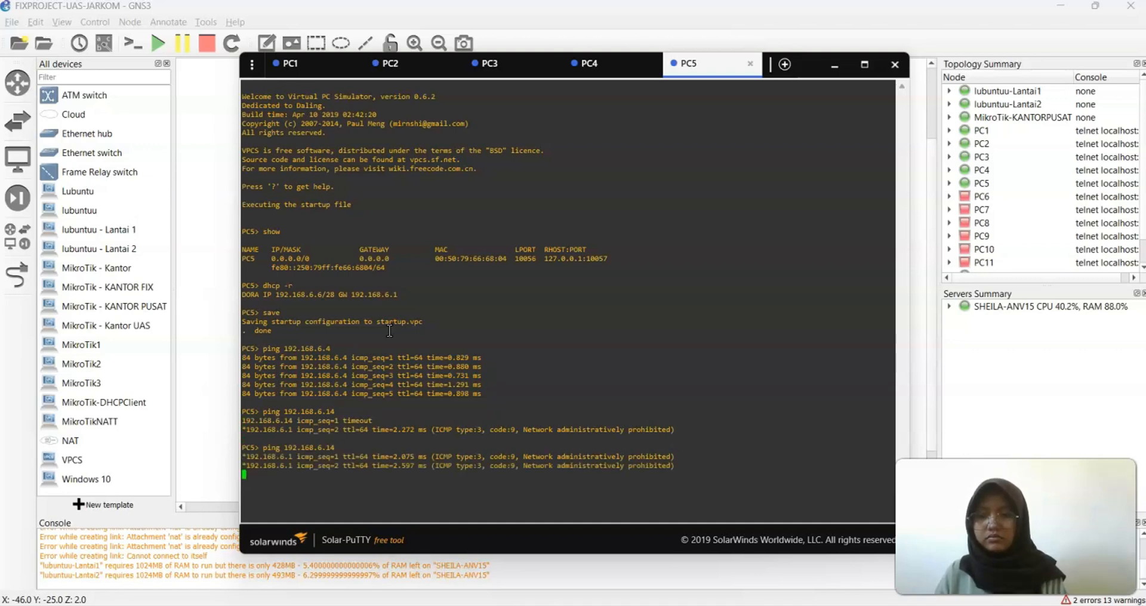
key("ctrl+c")
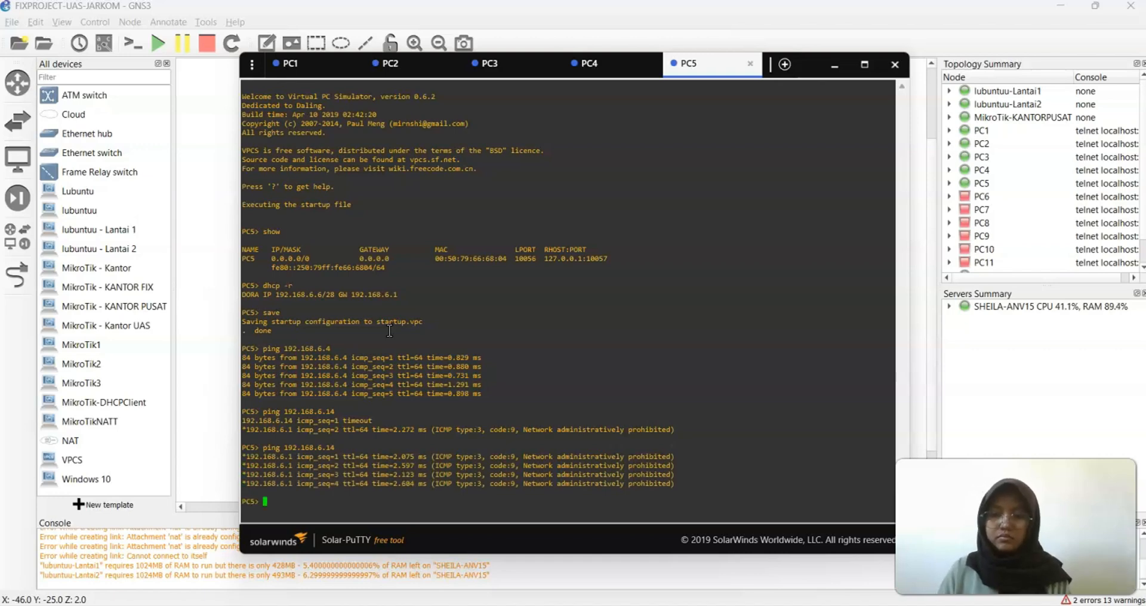
Dismiss the node-not-started warning for PC6's console and start PC6
left_click(833, 65)
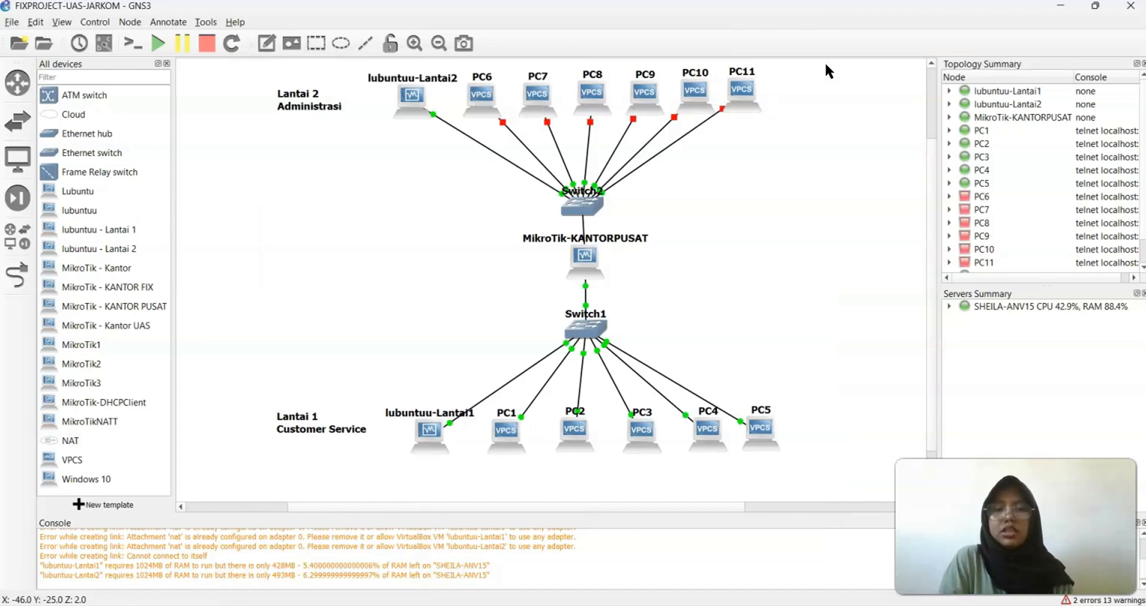
mouse_move(432, 431)
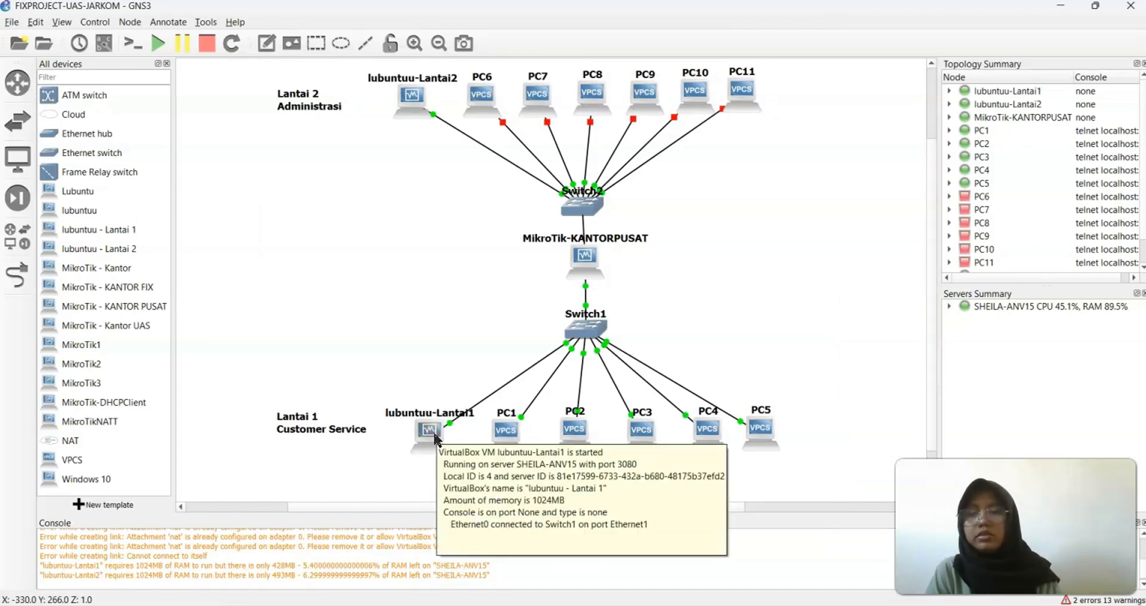
right_click(477, 108)
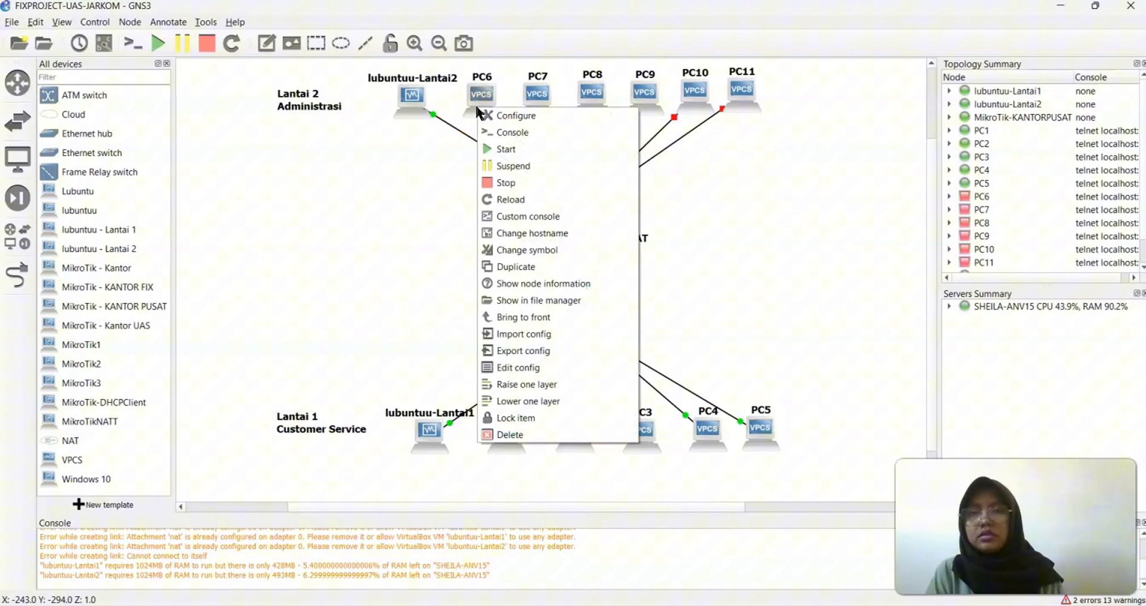
left_click(512, 133)
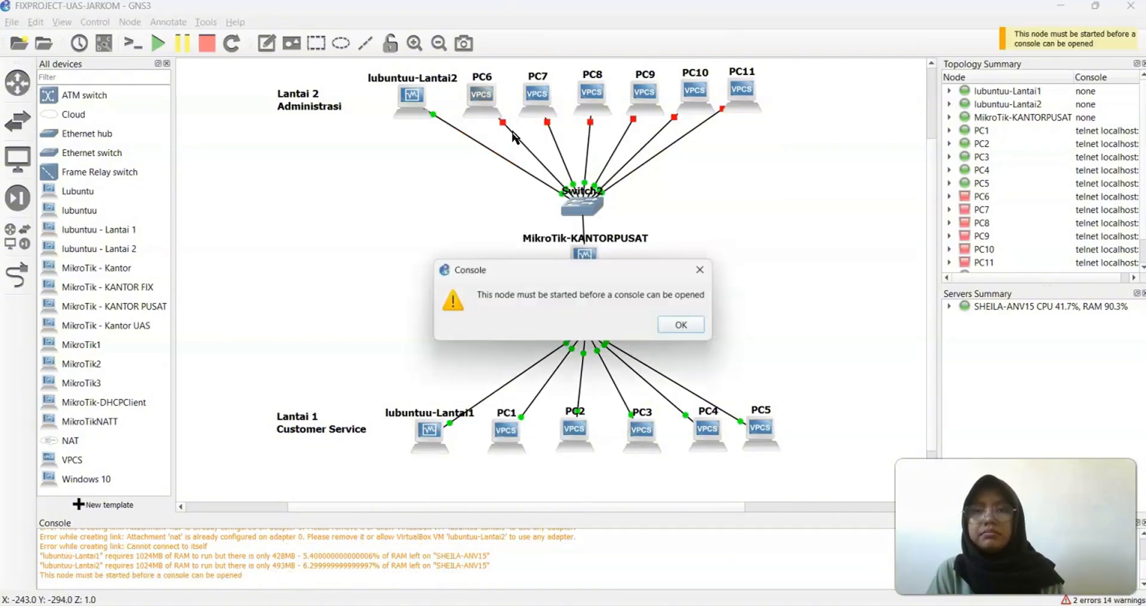
left_click(683, 326)
right_click(471, 104)
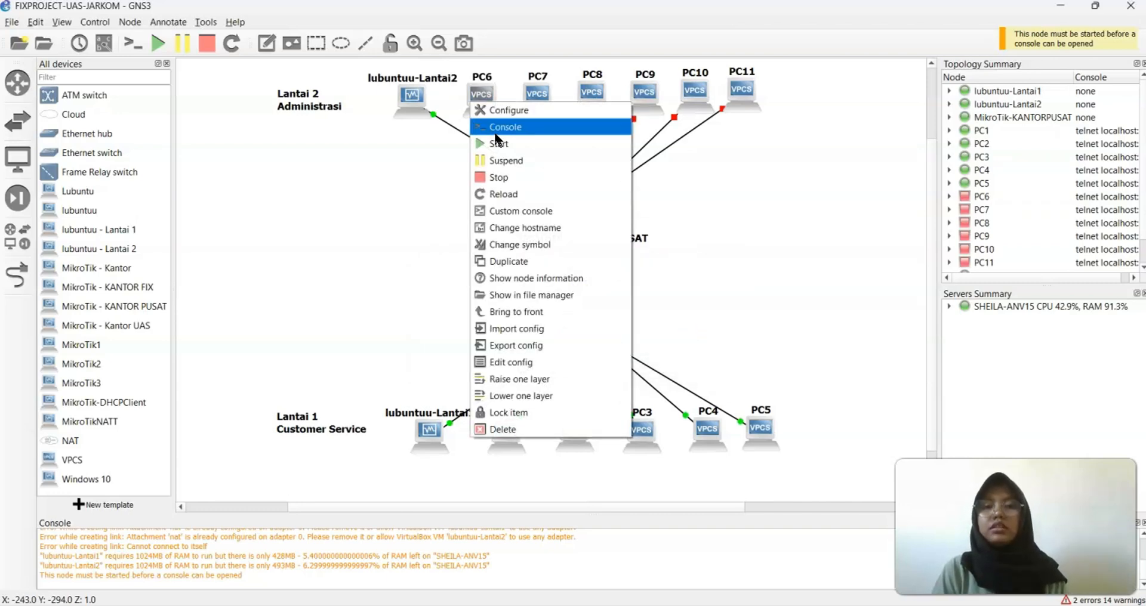
left_click(500, 145)
Start the PC7, PC8 and PC9 nodes
right_click(536, 94)
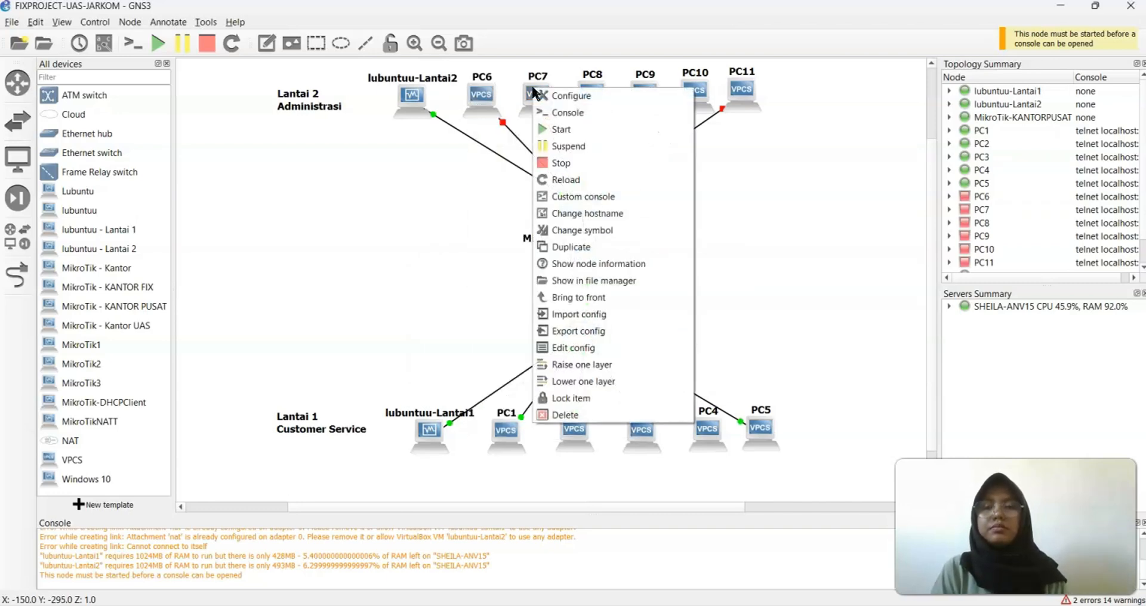
left_click(555, 125)
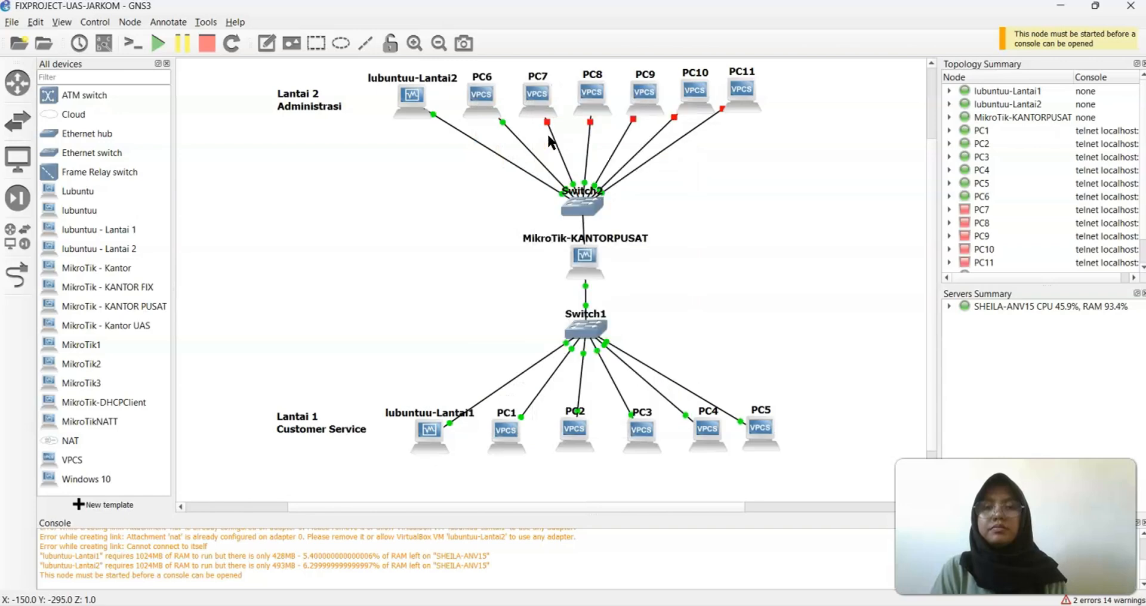
right_click(597, 98)
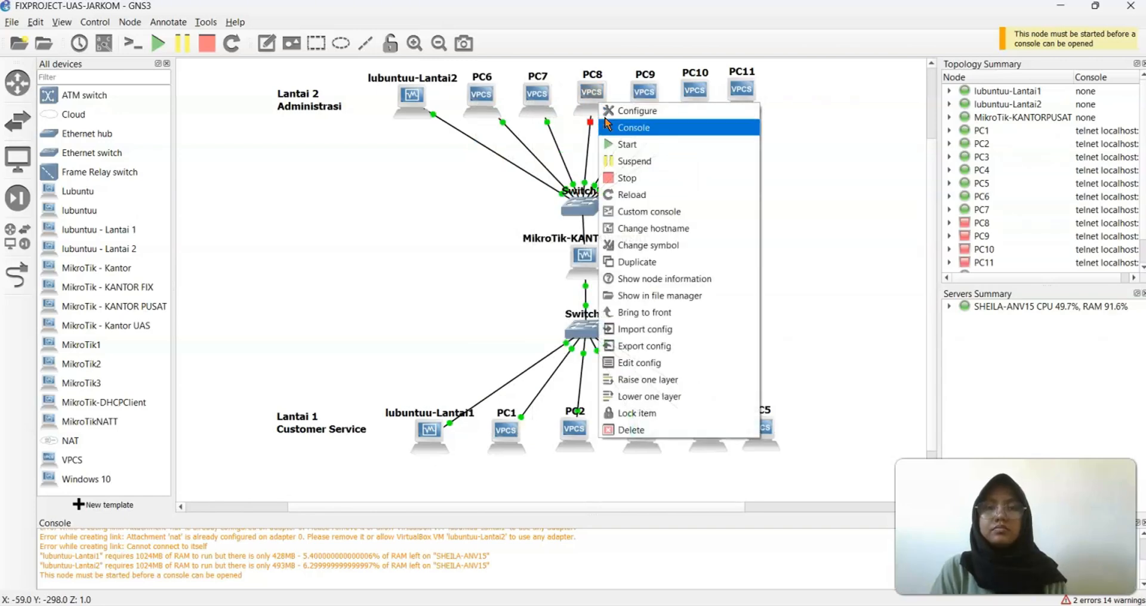
left_click(621, 145)
right_click(633, 93)
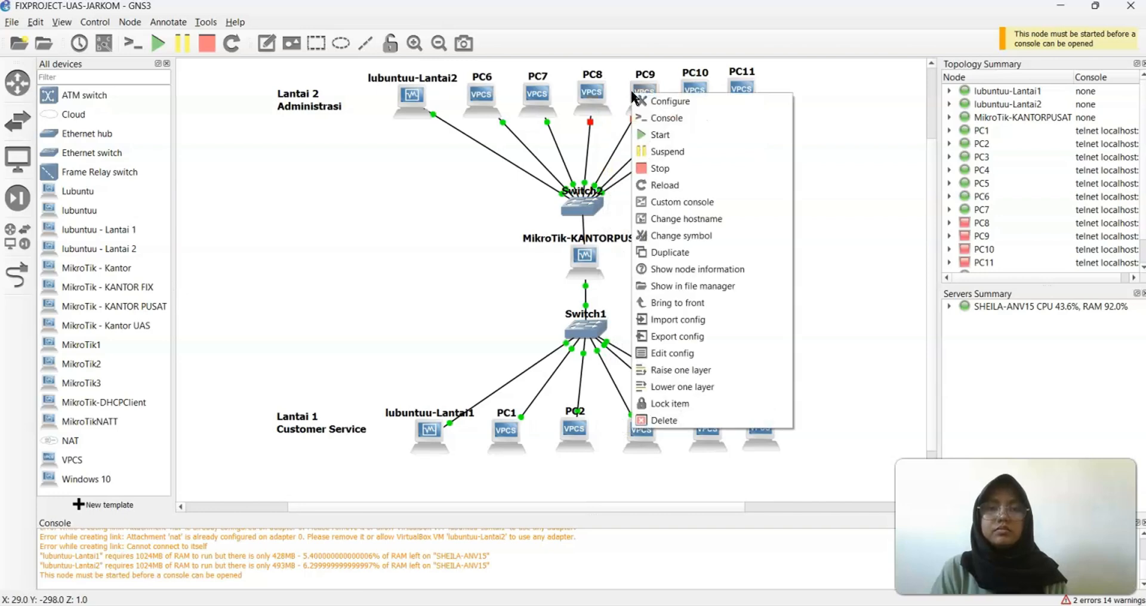
left_click(661, 136)
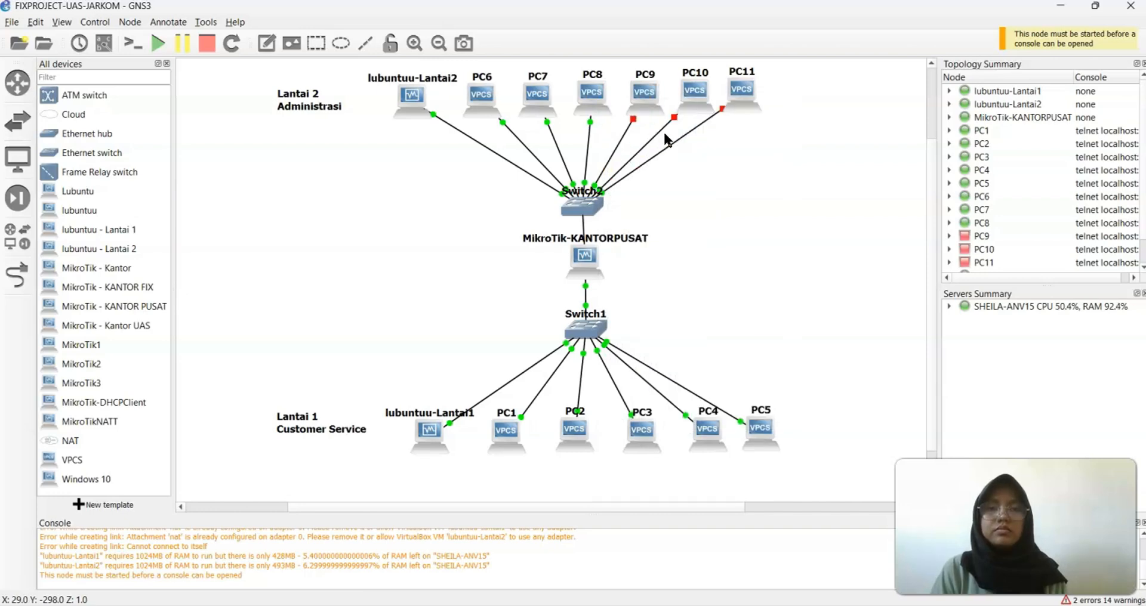
Start PC10 and PC11, then check that PC6 is running
right_click(703, 90)
left_click(715, 130)
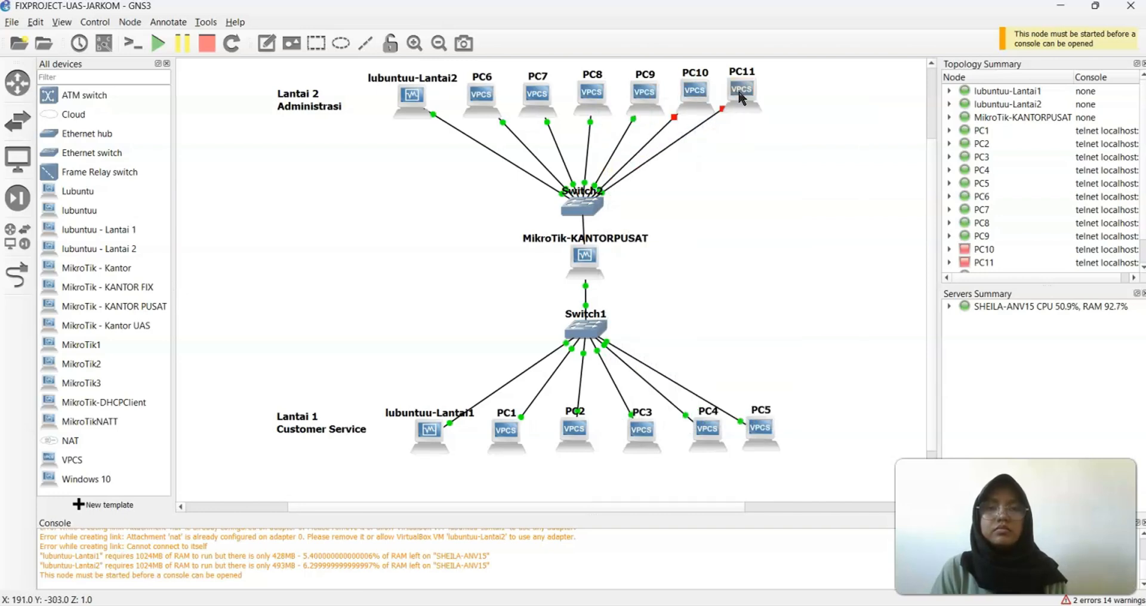
right_click(740, 97)
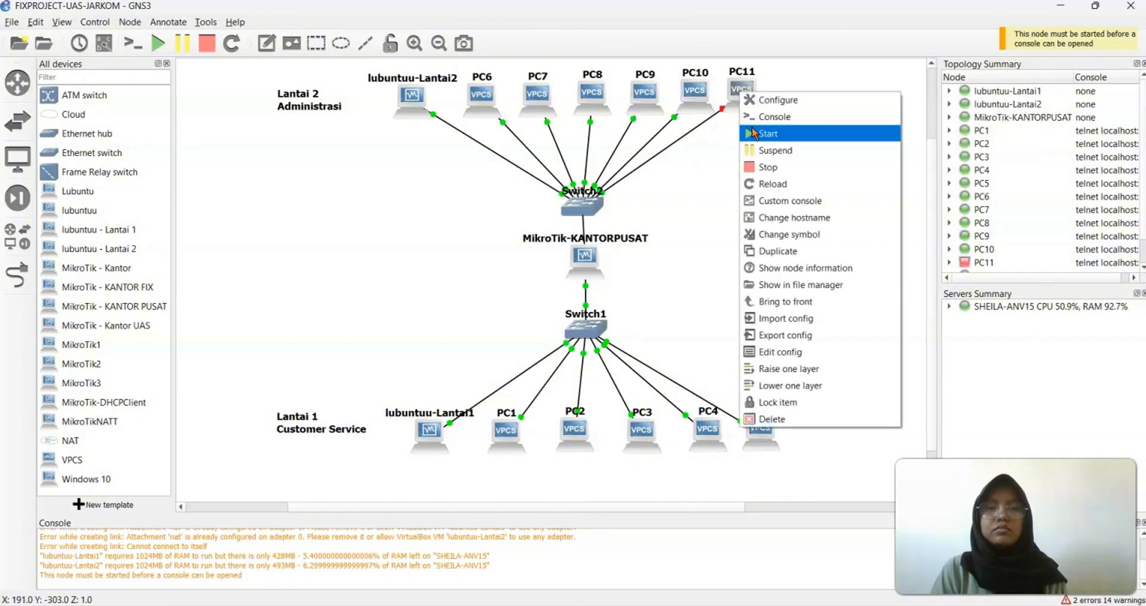
left_click(756, 139)
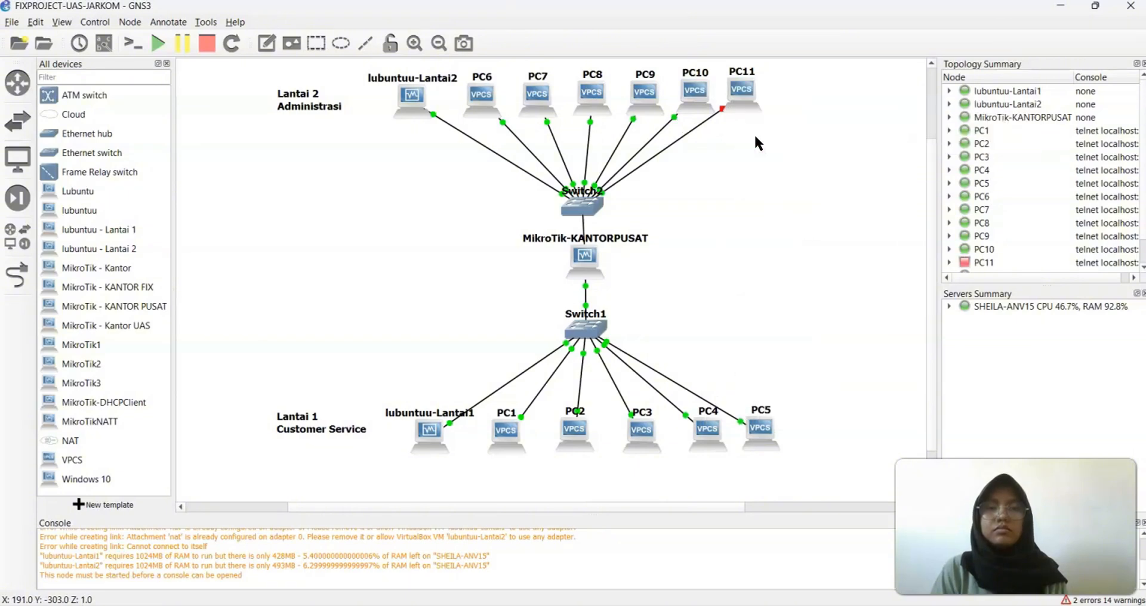
right_click(489, 94)
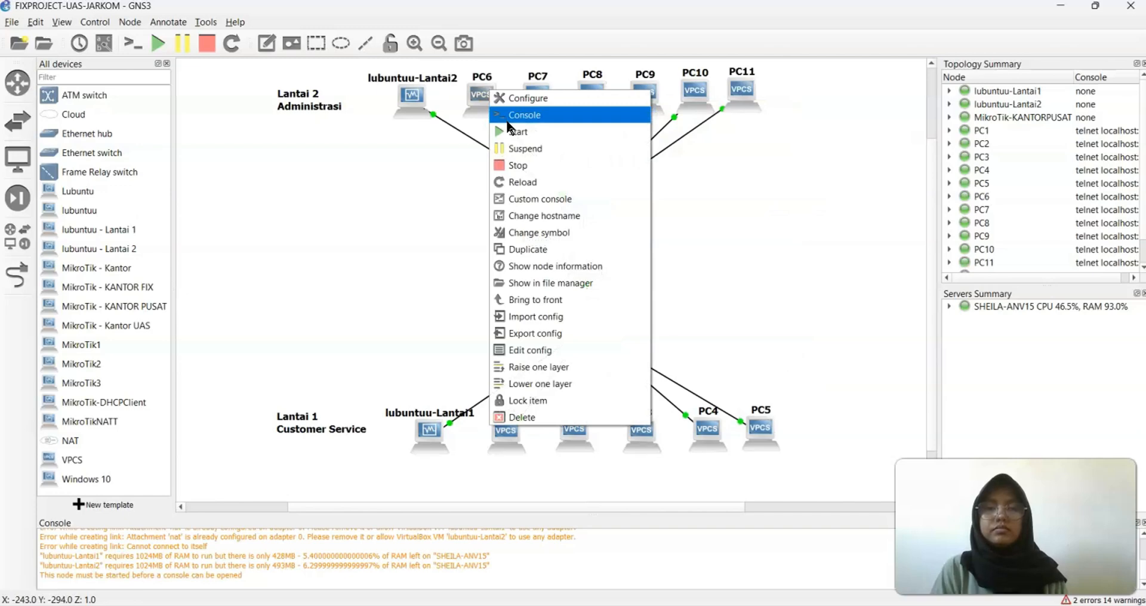
left_click(507, 129)
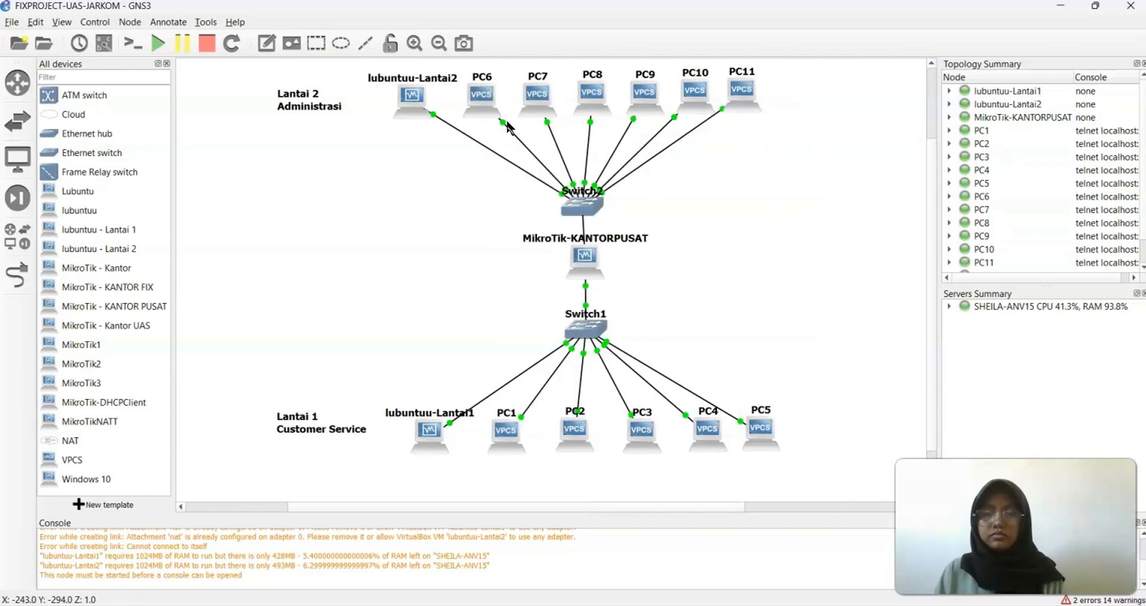
Open PC6's console, check its address, and obtain DHCP lease 192.168.7.2/28 via gateway 192.168.7.1
double_click(497, 112)
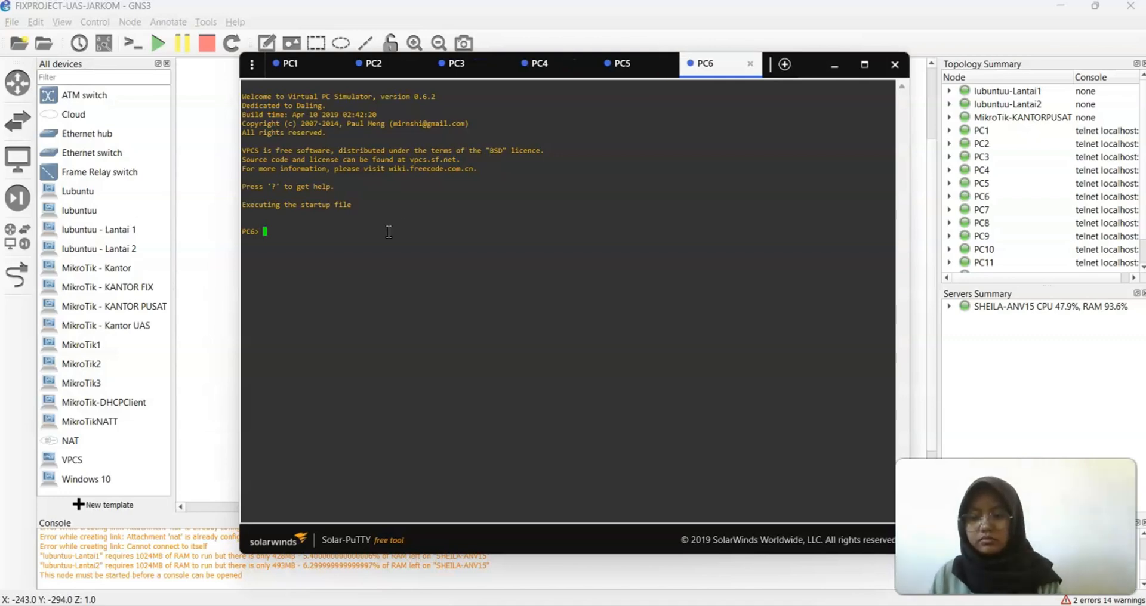
type("show")
key("Return")
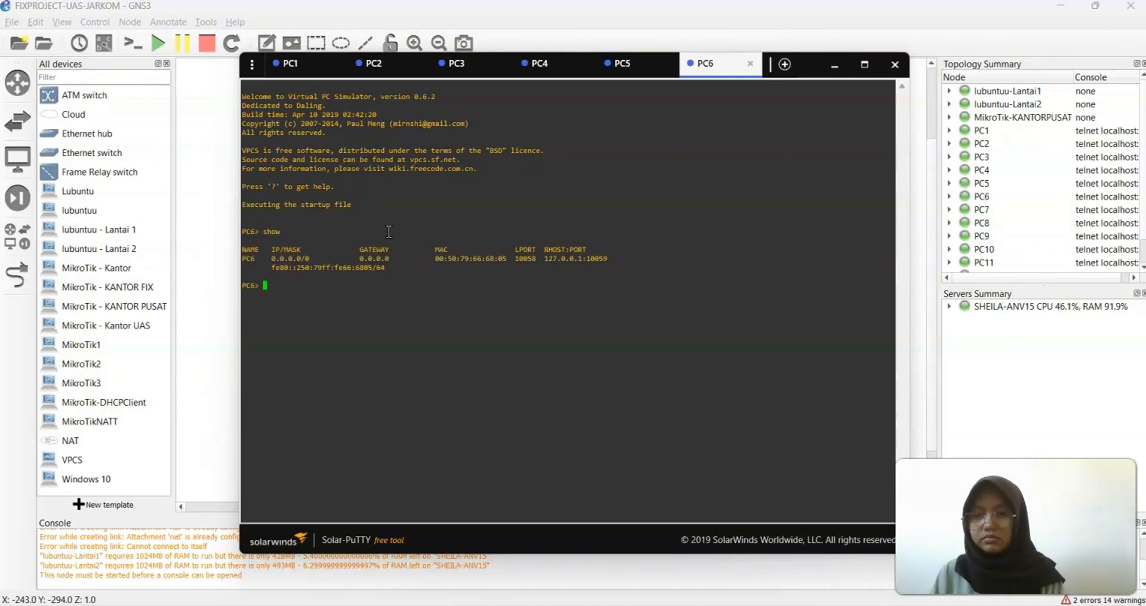
type("dhcp -r")
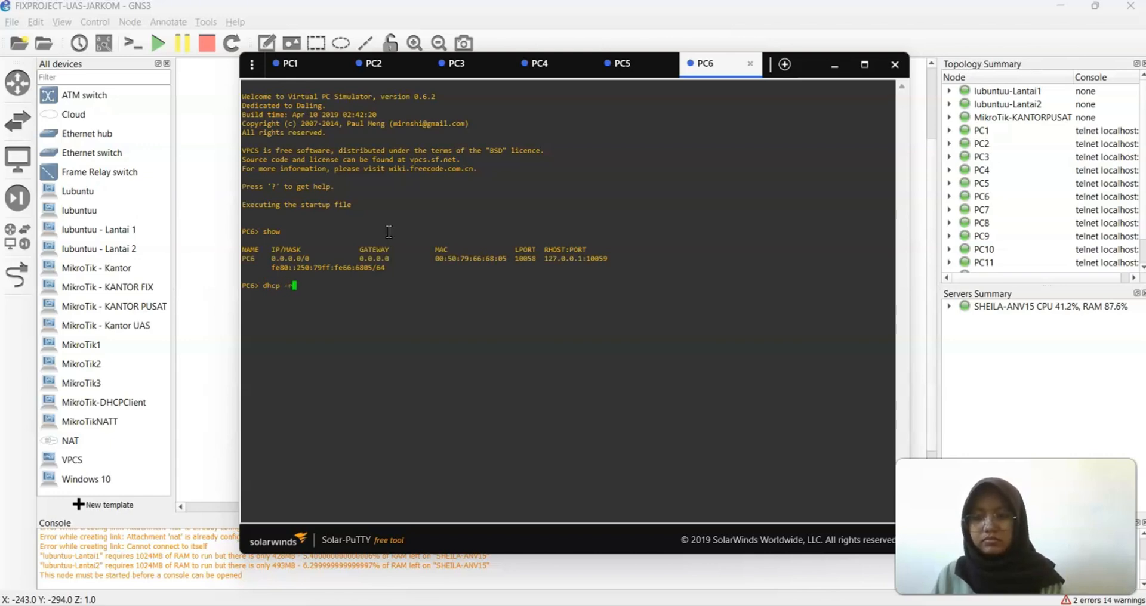
key("Return")
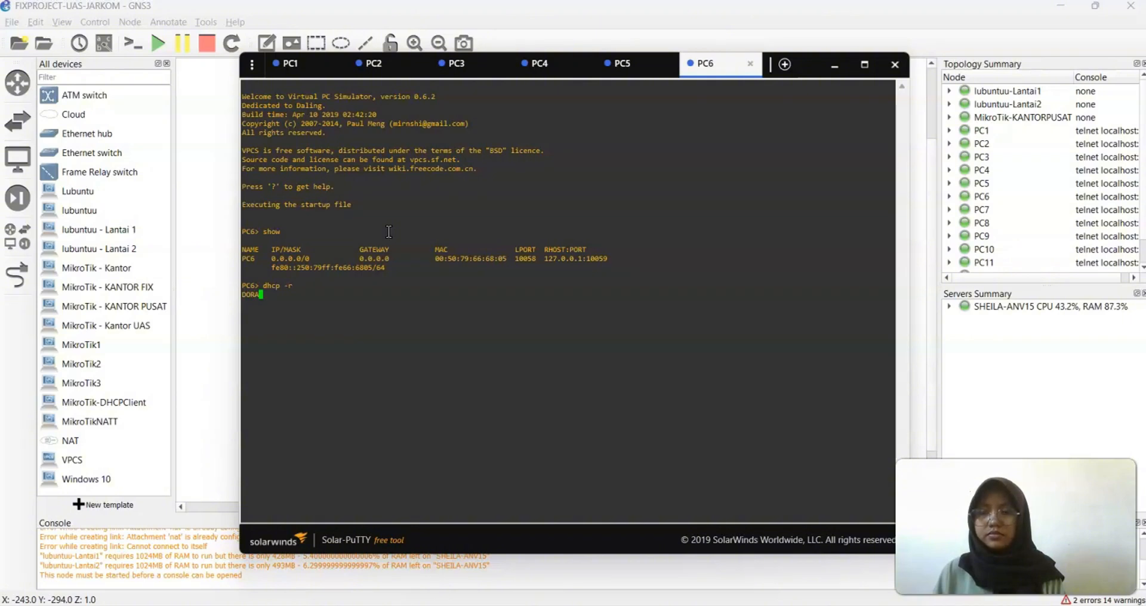
Save PC6's configuration and ping 192.168.7.14, which returns 'Network administratively prohibited'
type("save")
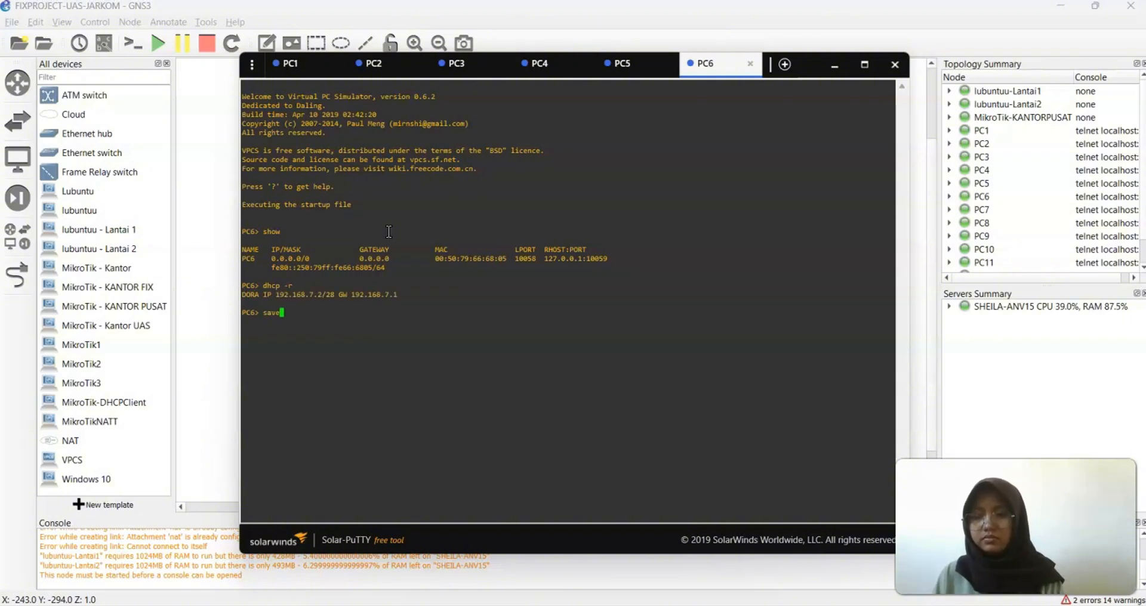
key("Return")
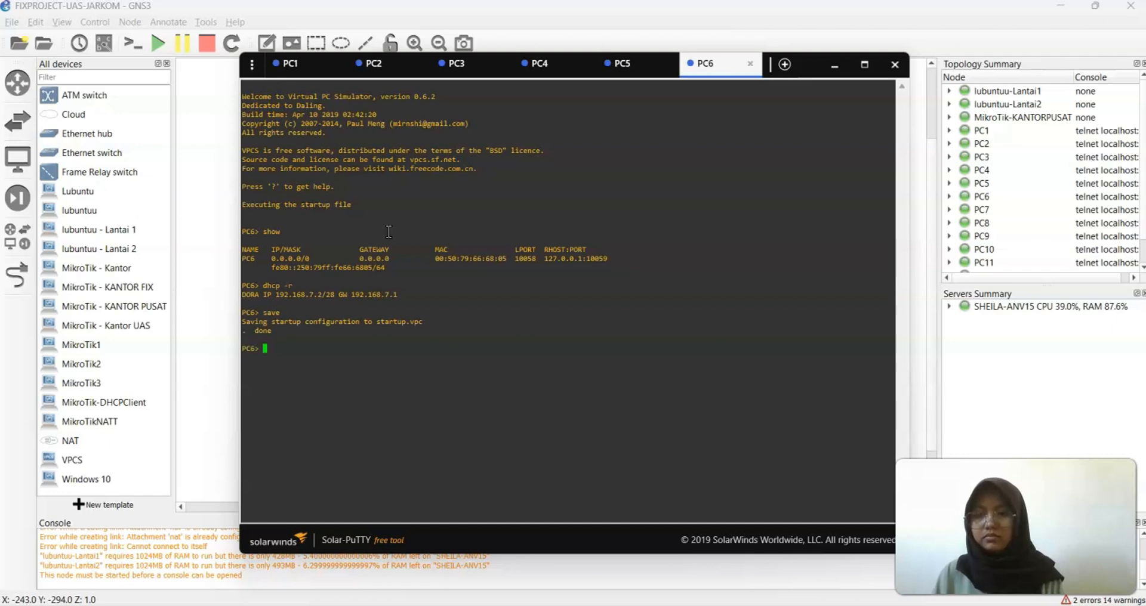
type("ping ")
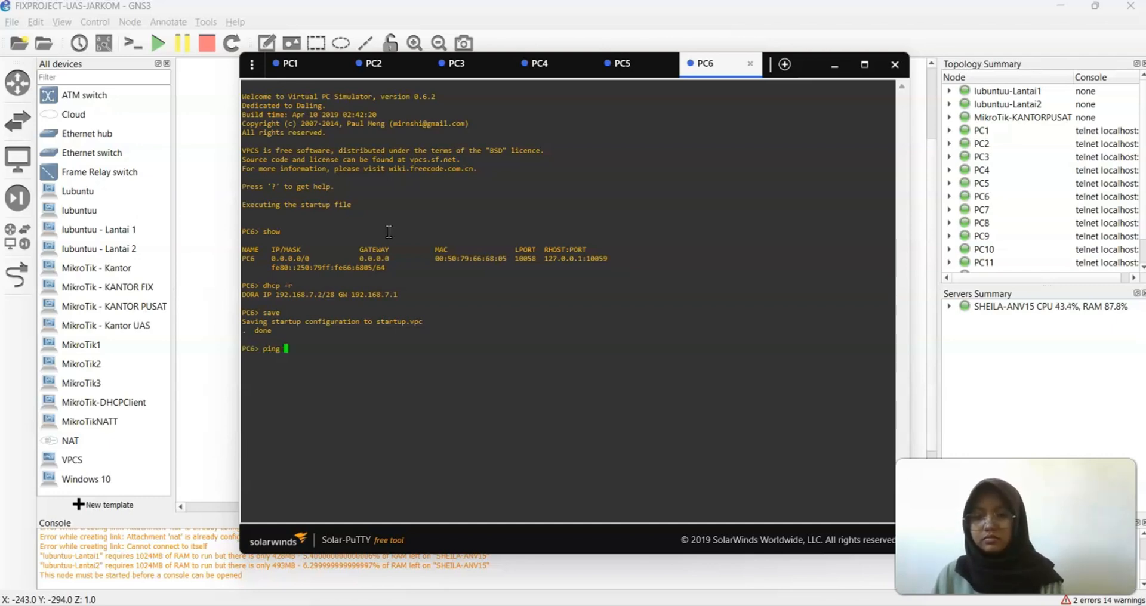
type("192.1")
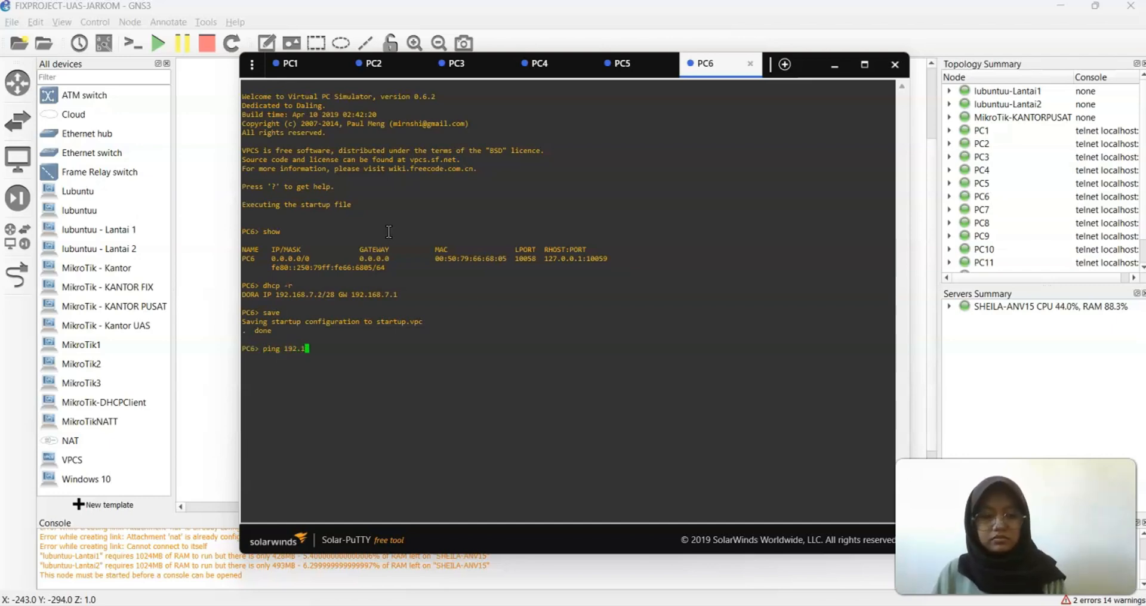
type("68.7.14")
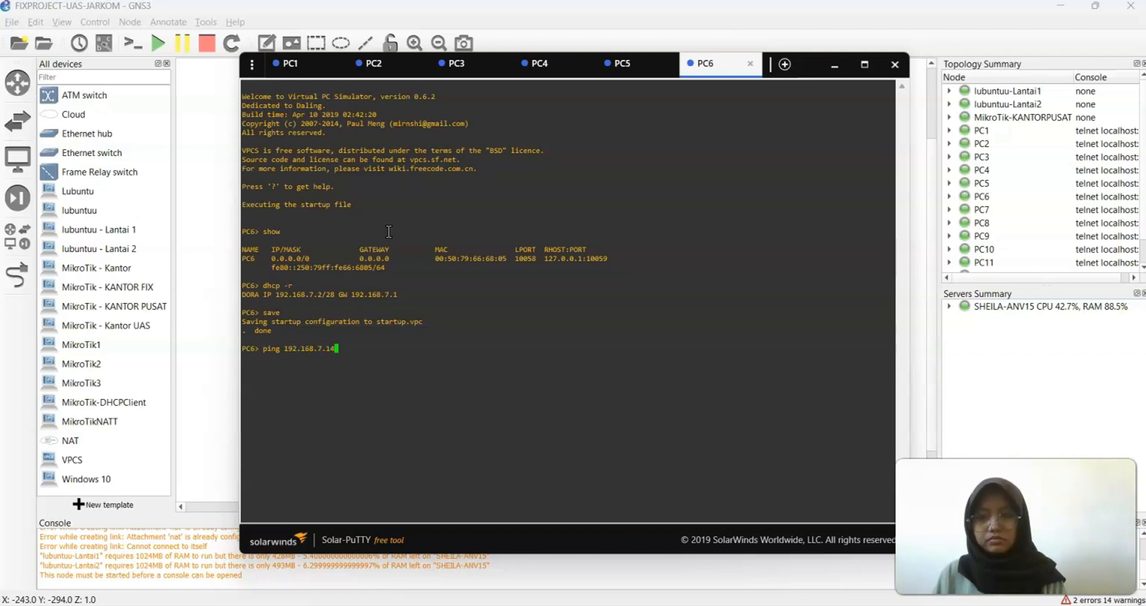
key("Return")
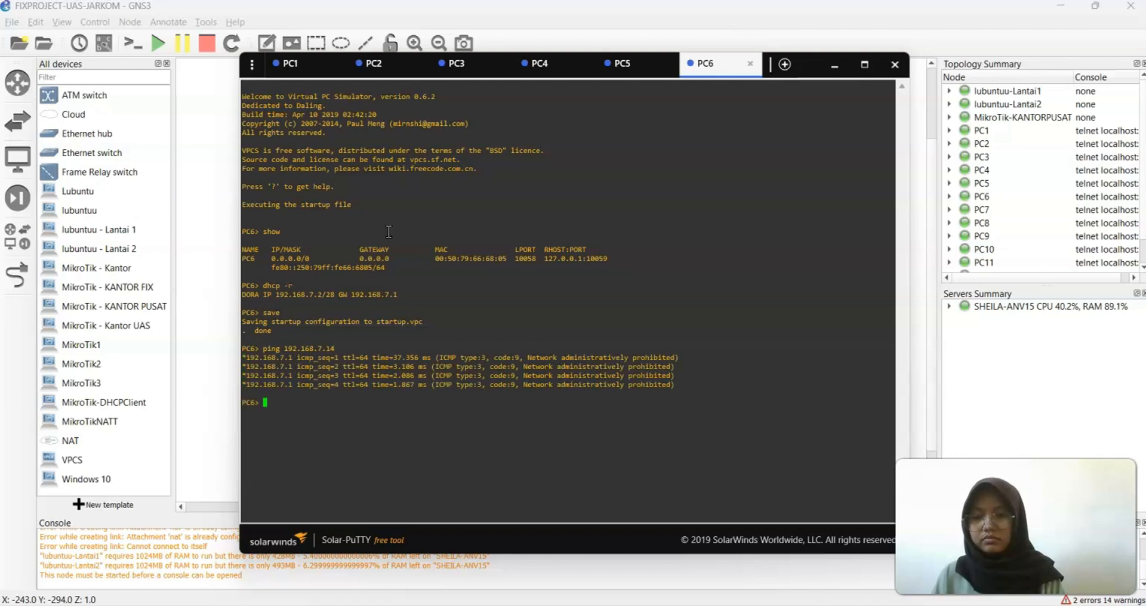
Open PC7's console, confirm it shows 0.0.0.0/0, and issue a dhcp -r request
left_click(834, 66)
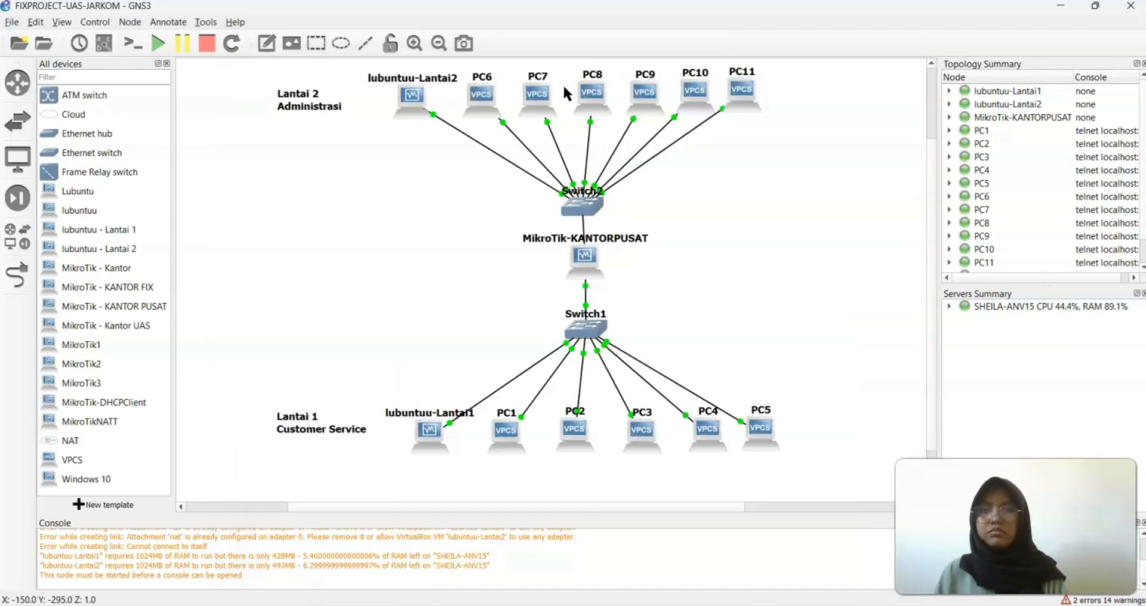
right_click(540, 94)
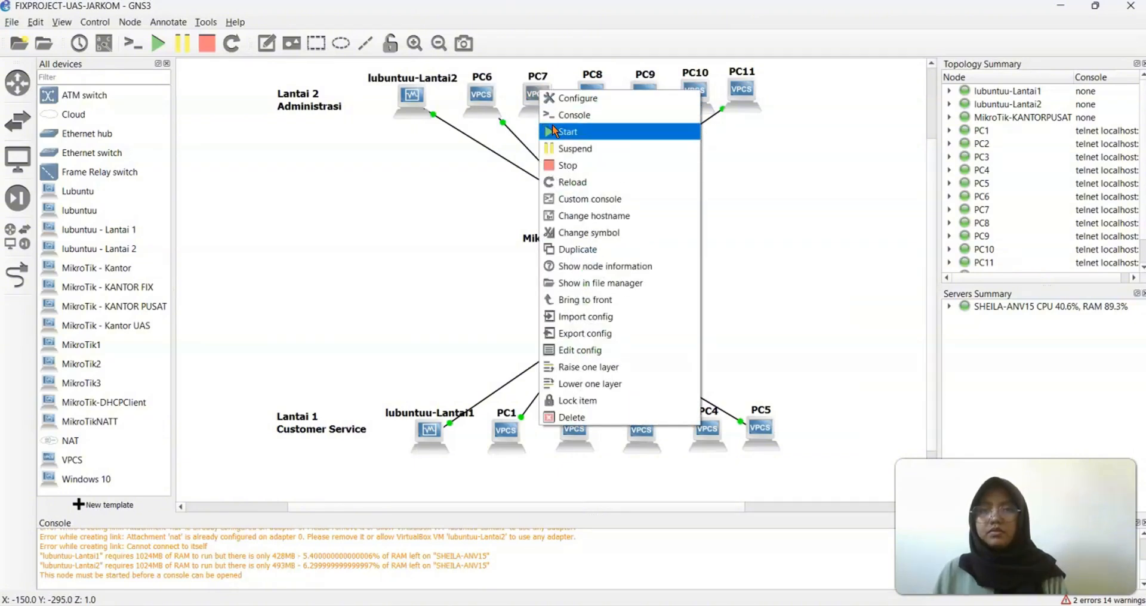
left_click(554, 117)
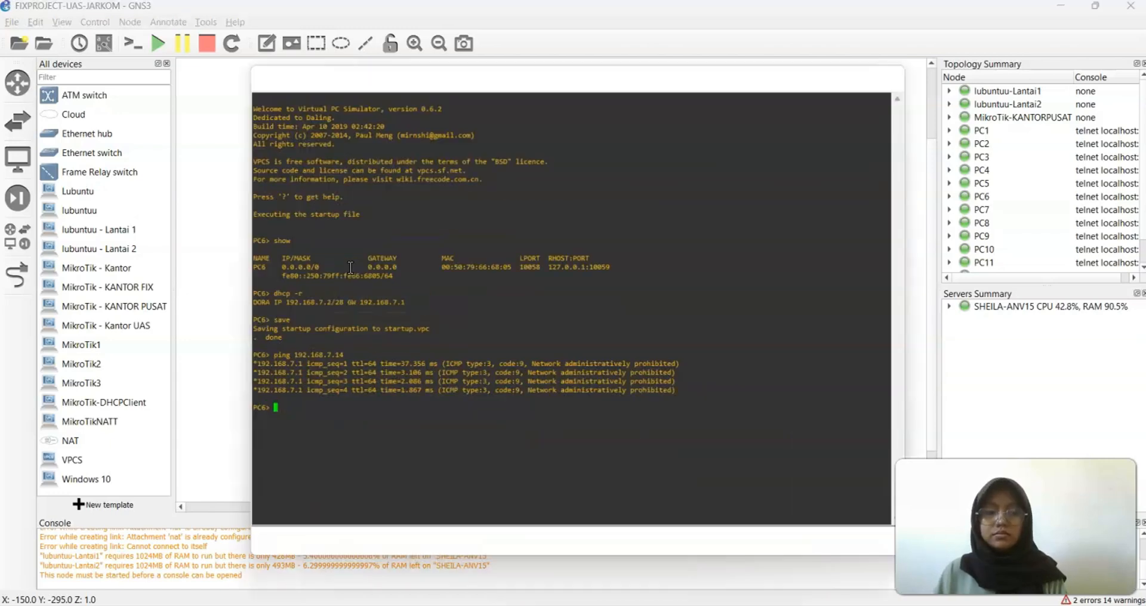
type("show")
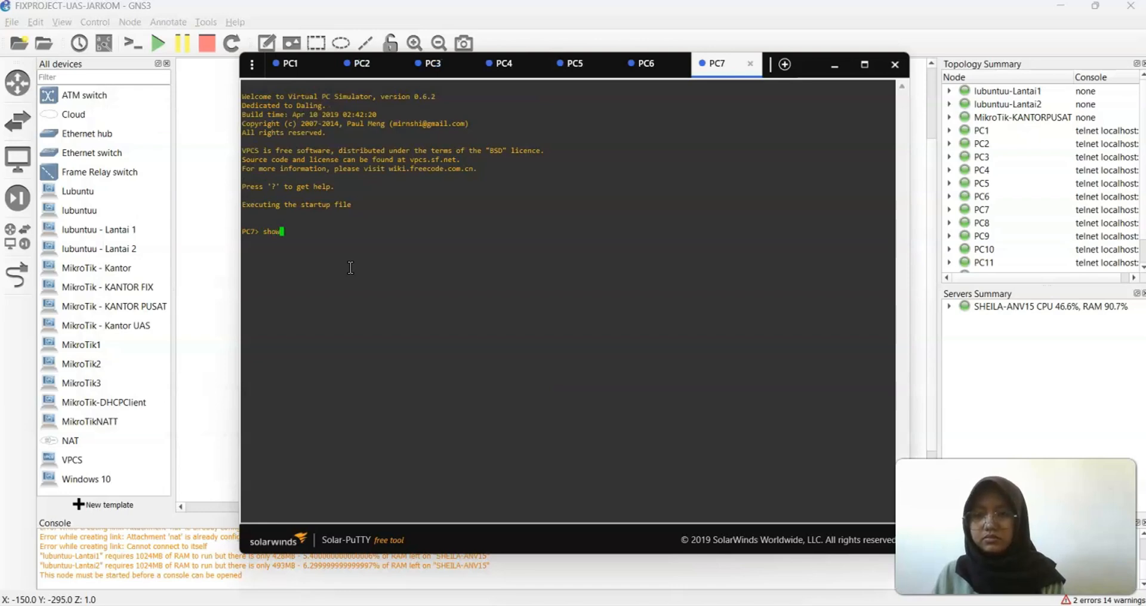
key("Return")
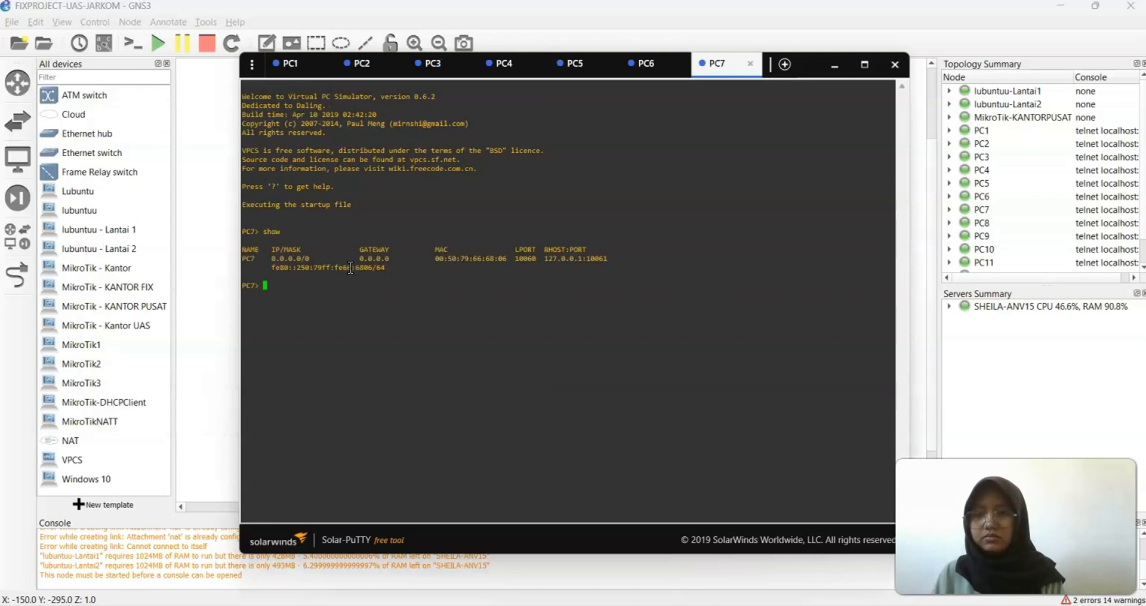
type("dhcp -r")
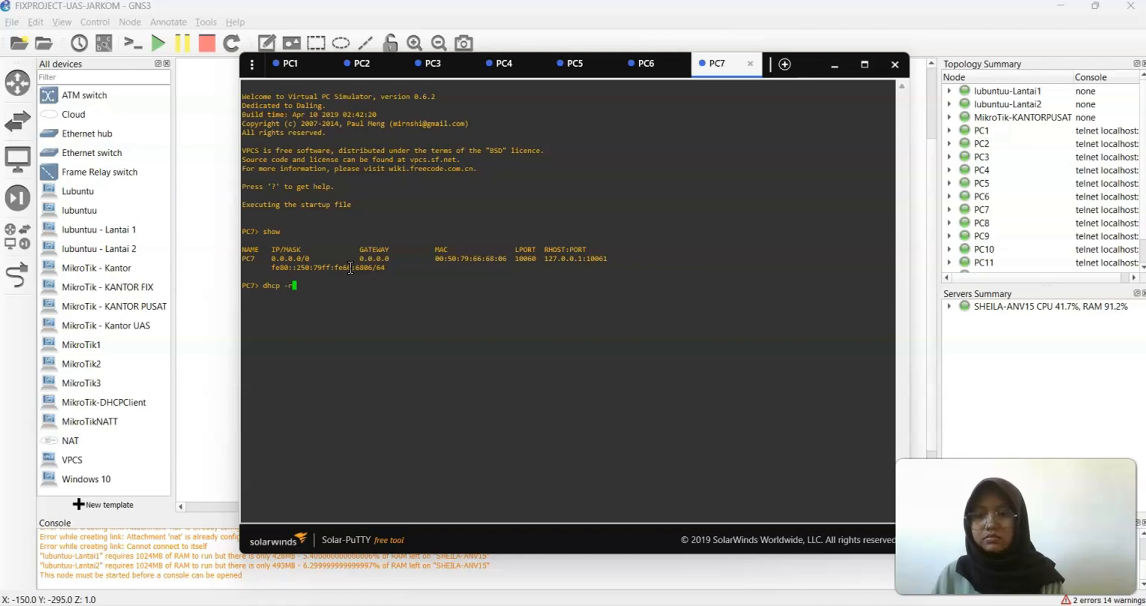
key("Return")
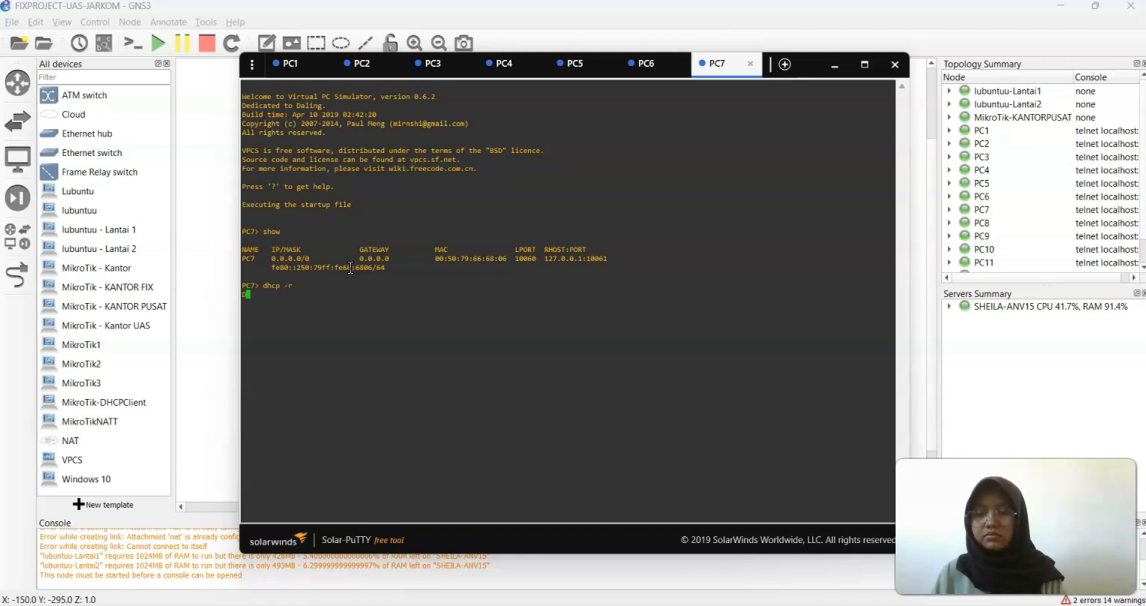
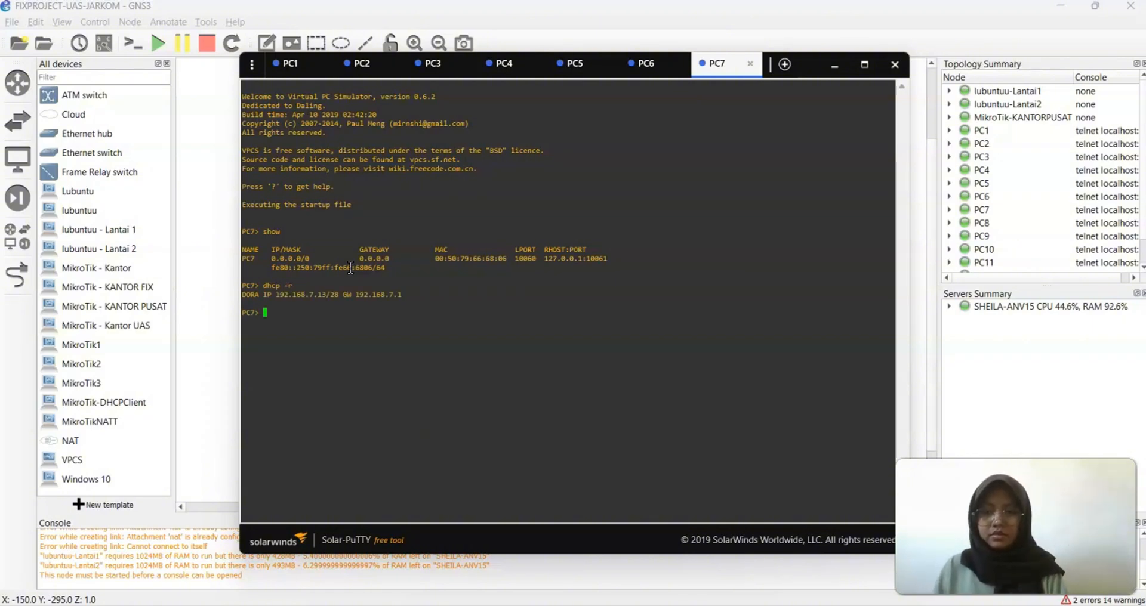
Save PC7's configuration and ping 192.168.7.2 successfully
type("save")
key("Return")
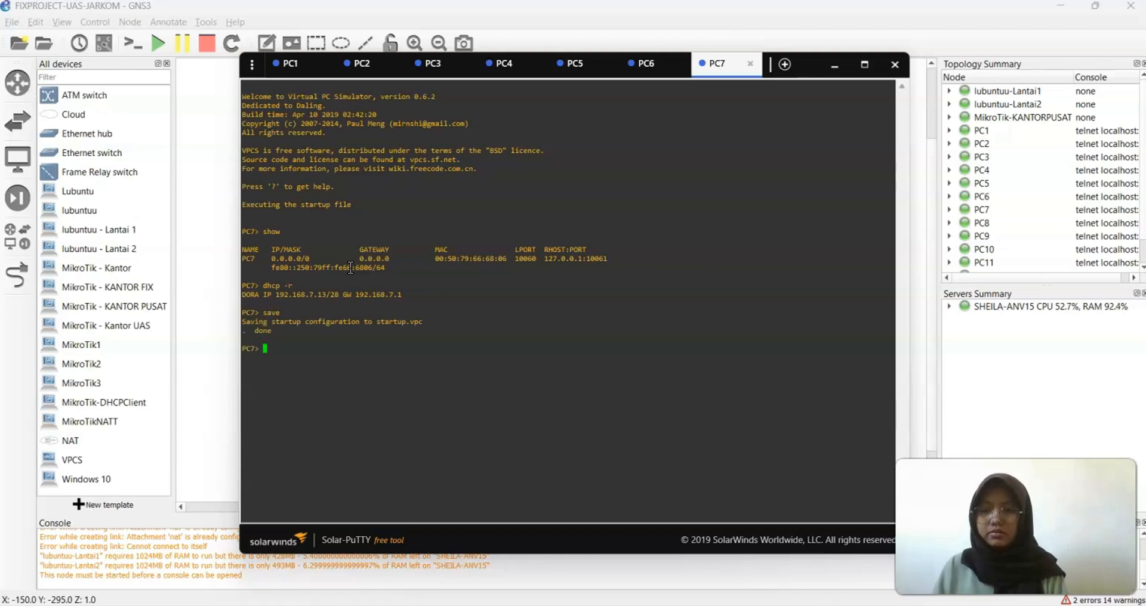
type("ping ")
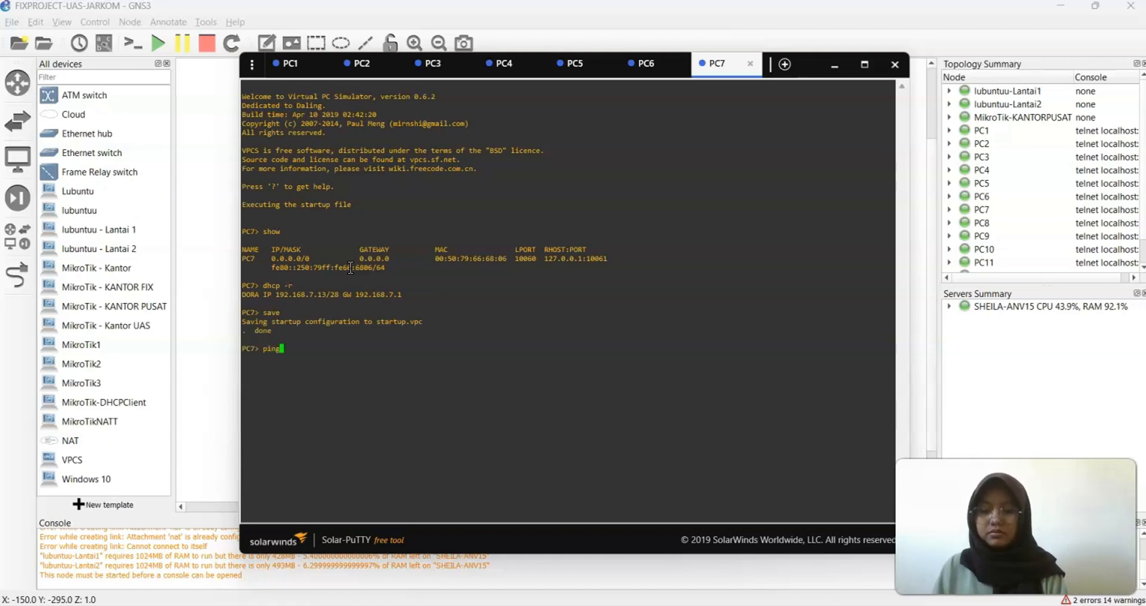
type("192")
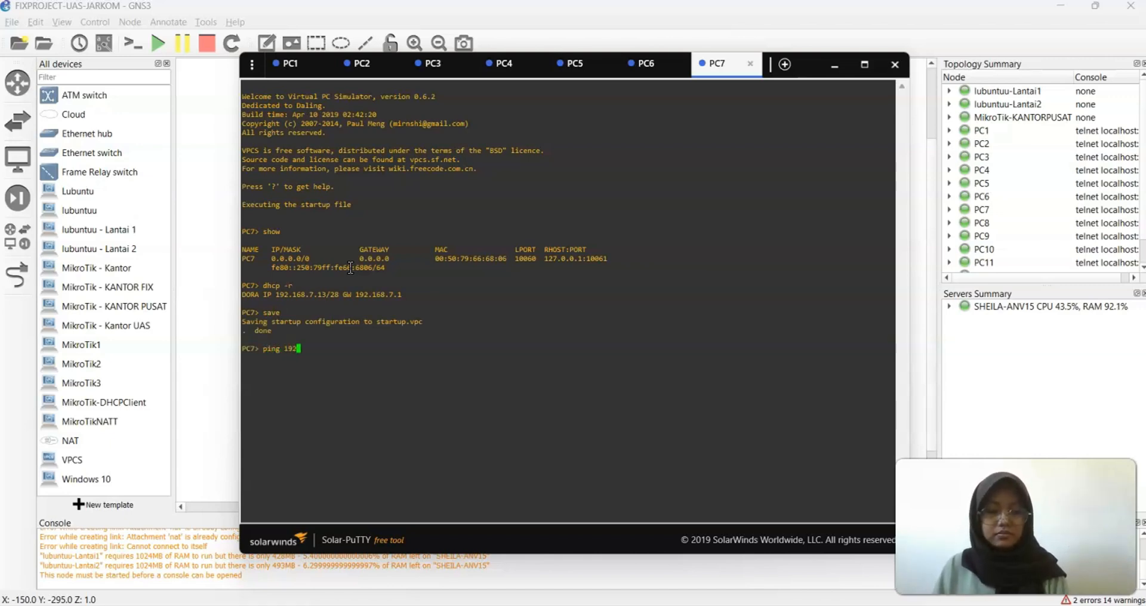
type(".168.7.")
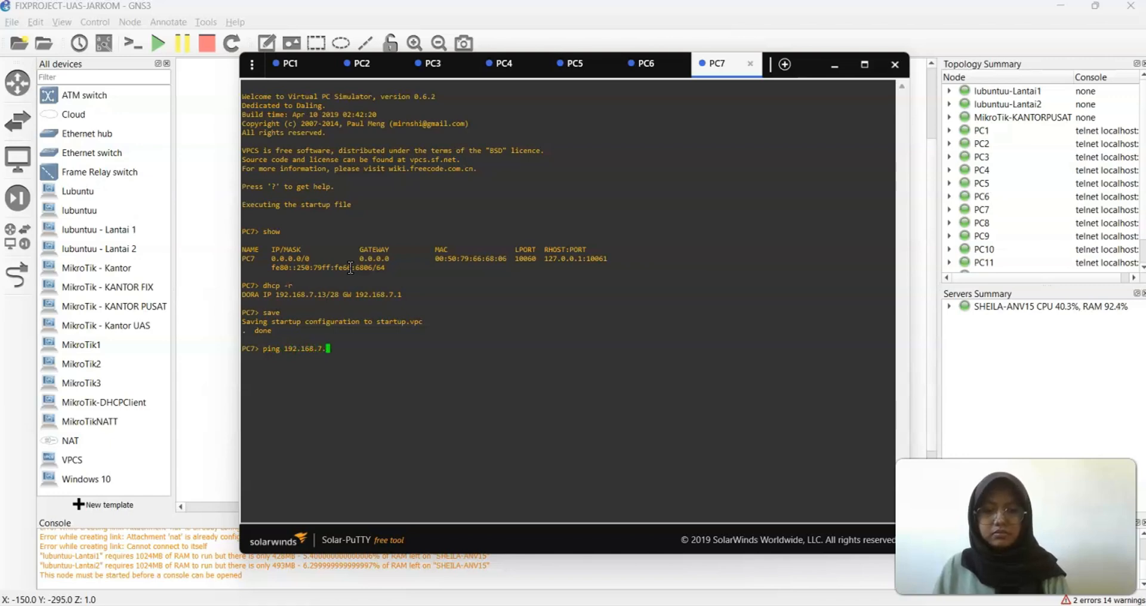
type("2")
key("Return")
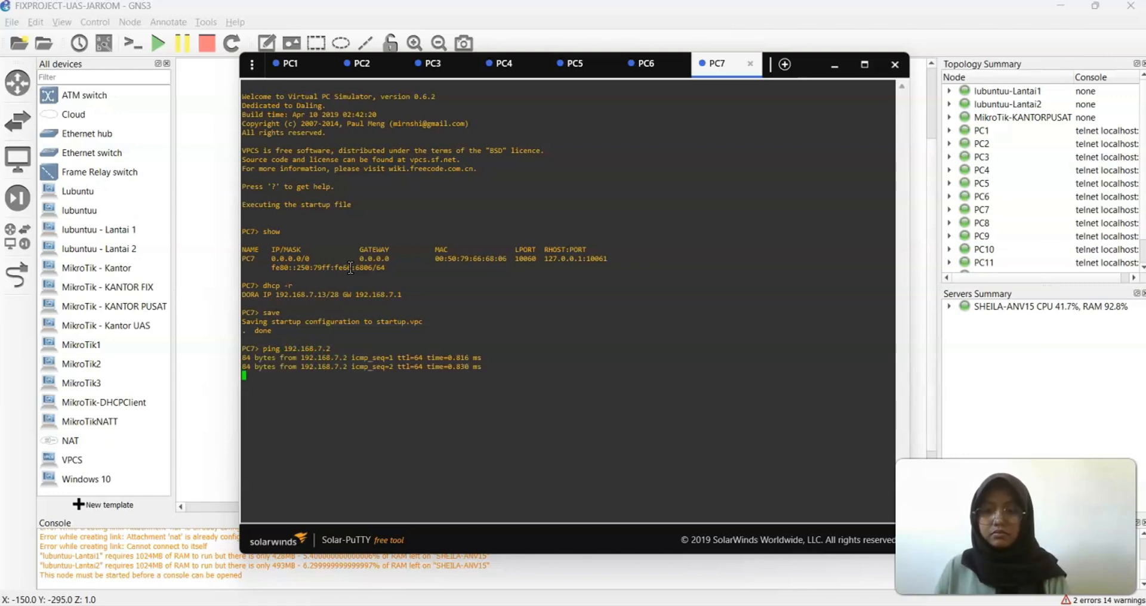
key("ctrl+c")
Ping 192.168.7.14 twice from PC7; both return 'Network administratively prohibited'
key("Up")
key("BackSpace")
type("192.168.7.")
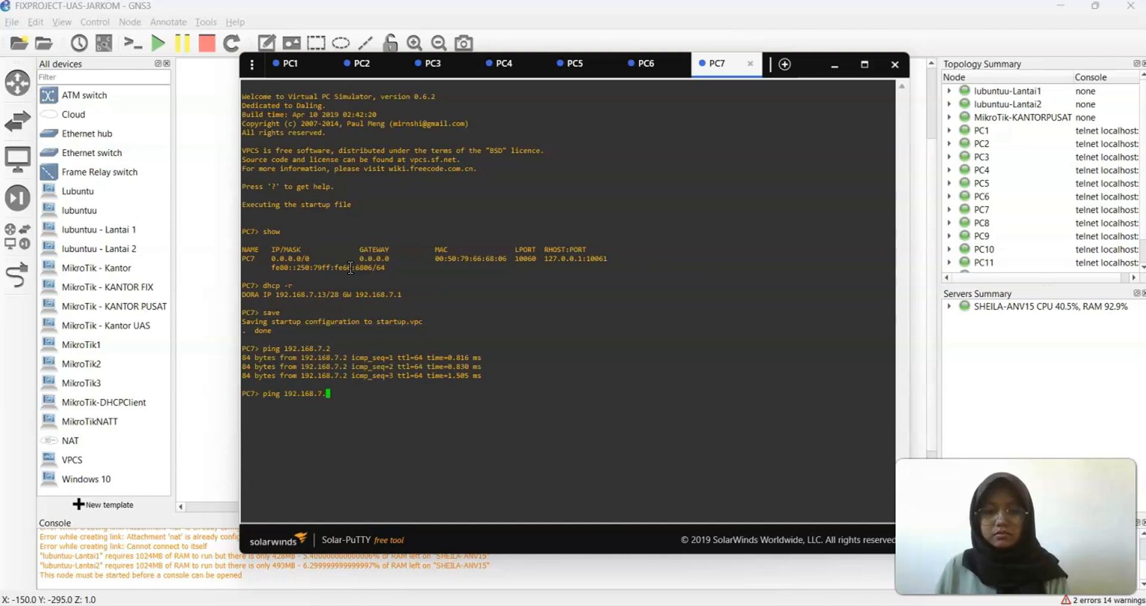
type("4")
key("Return")
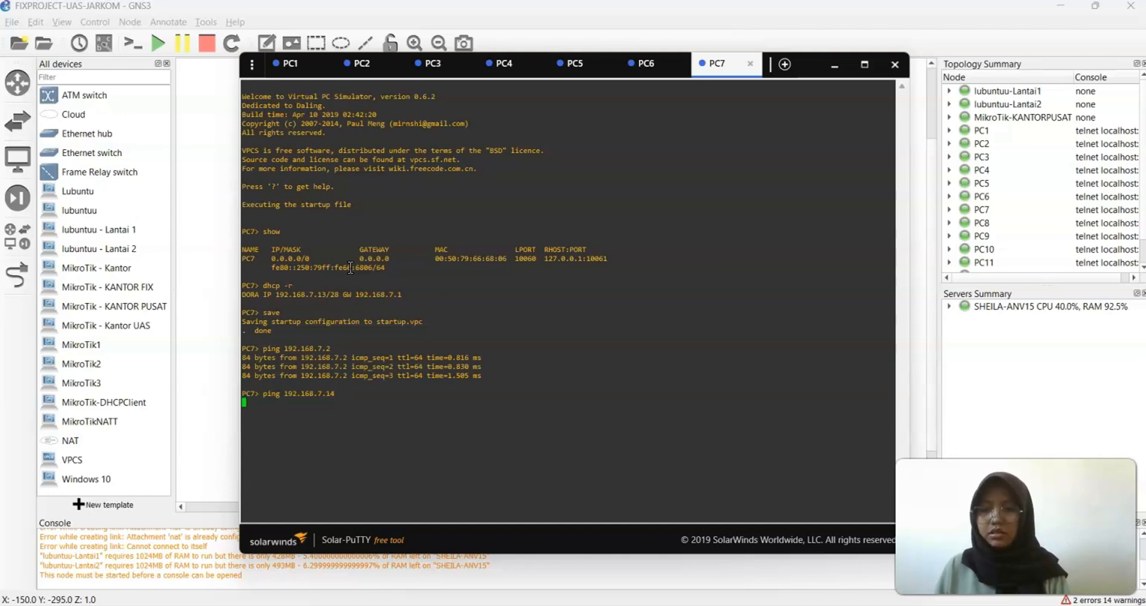
key("ctrl+c")
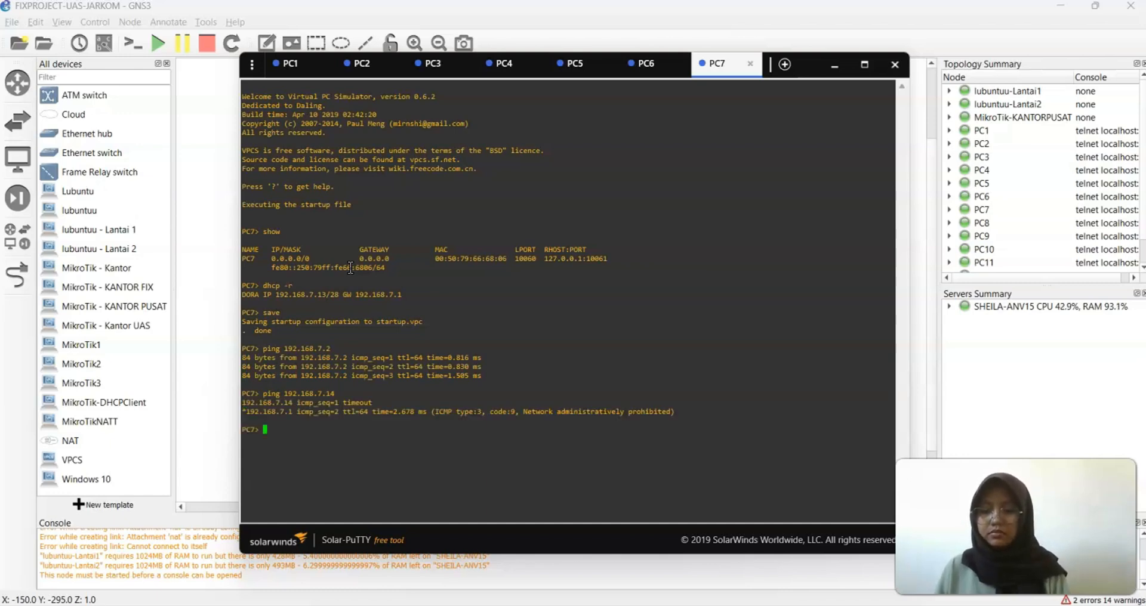
key("Up")
key("Return")
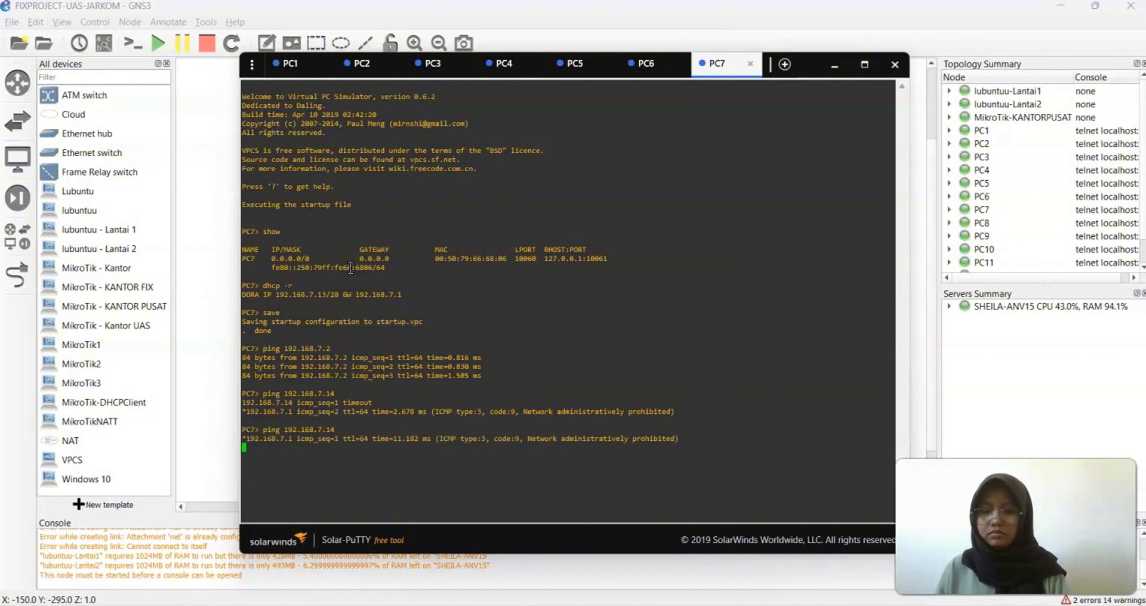
key("ctrl+c")
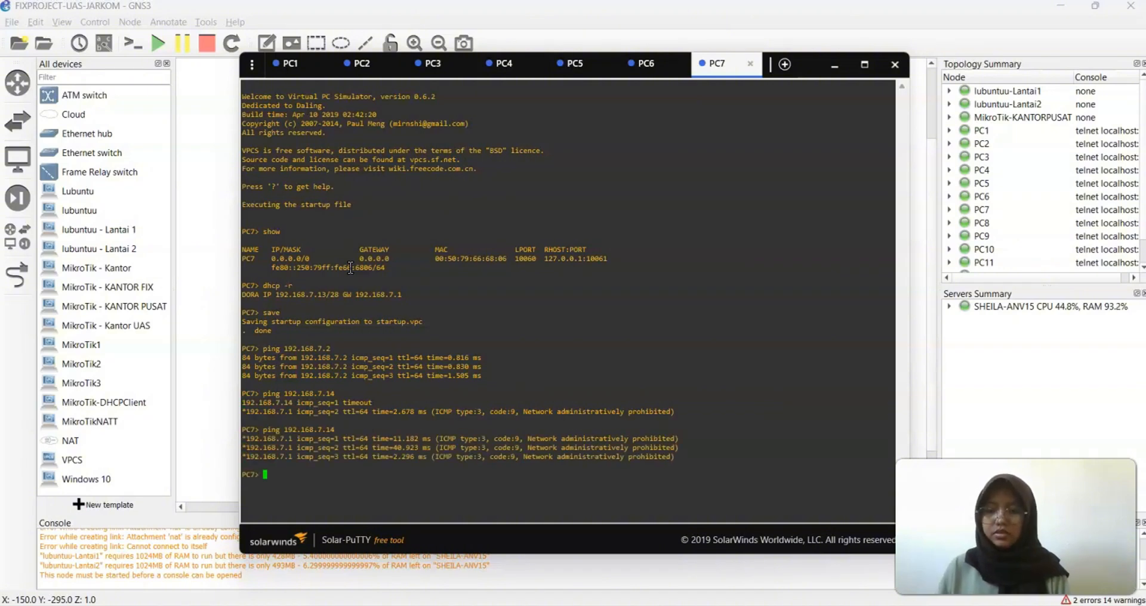
Open PC8's console, check its settings, and obtain DHCP address 192.168.7.11/28
left_click(834, 65)
right_click(592, 93)
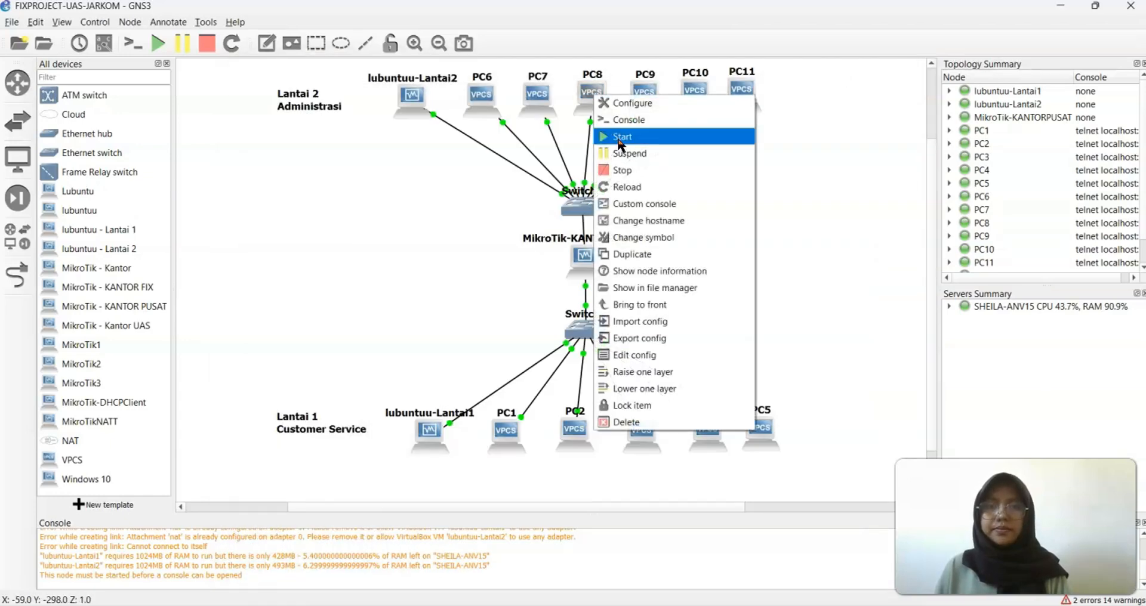
left_click(613, 124)
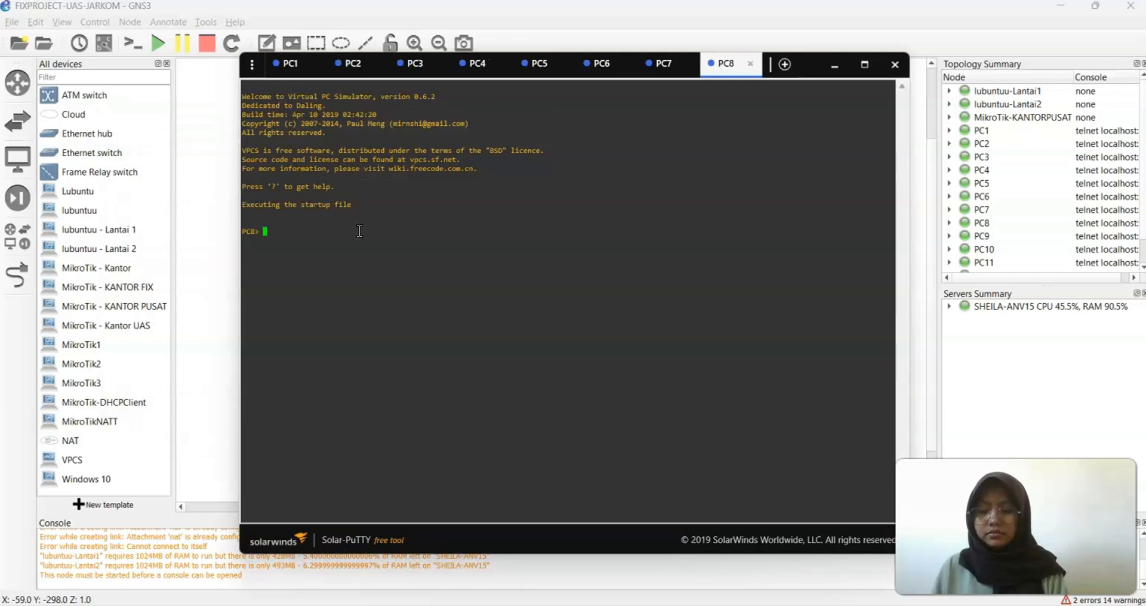
type("show")
key("Return")
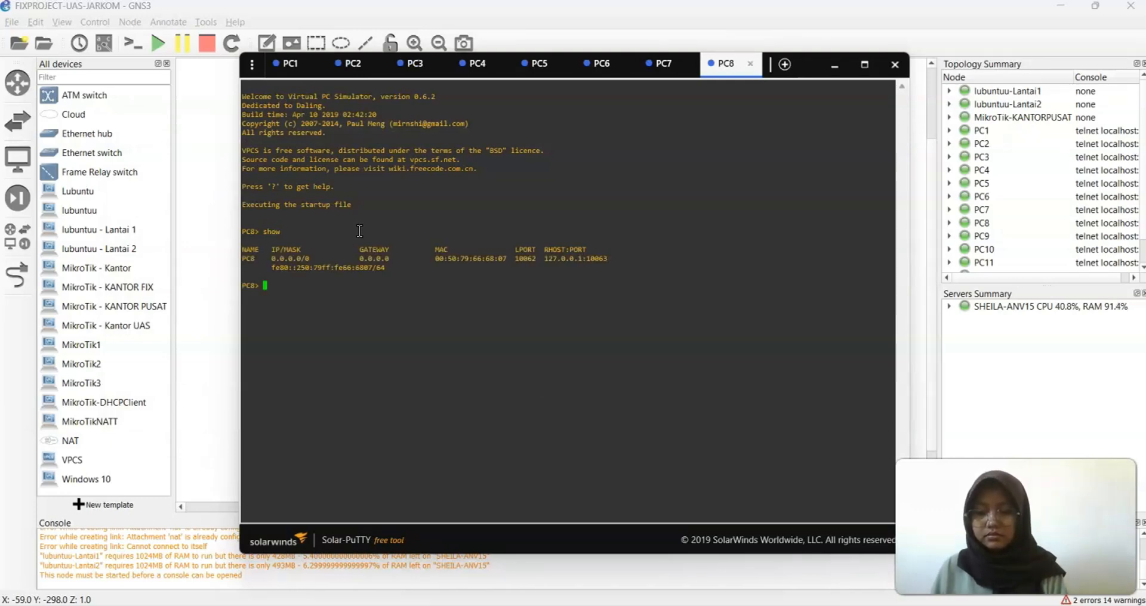
type("dhcp -r")
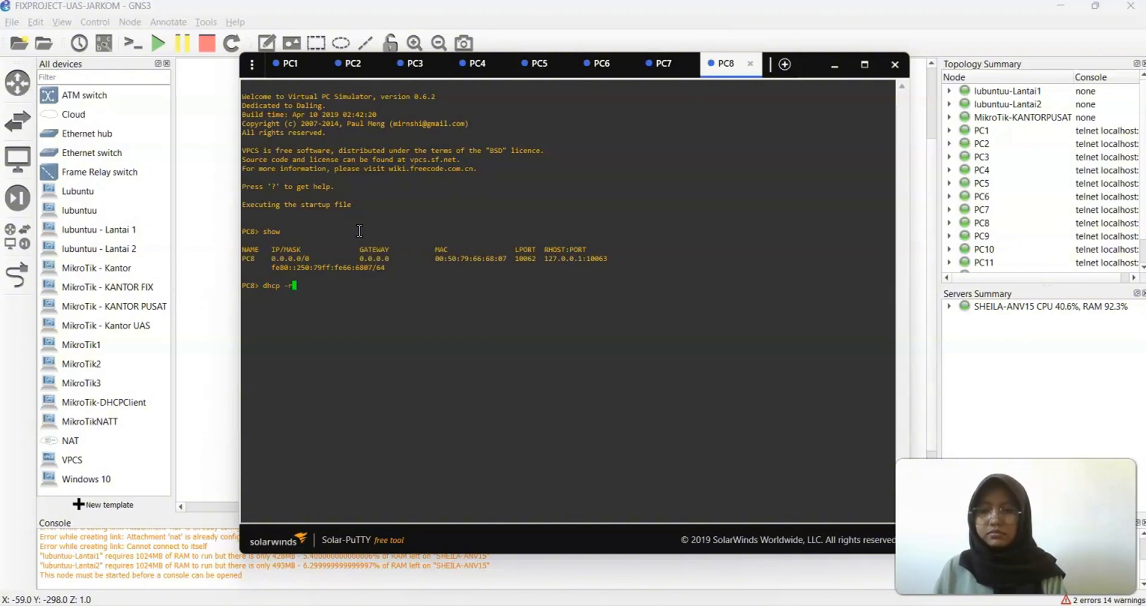
key("Return")
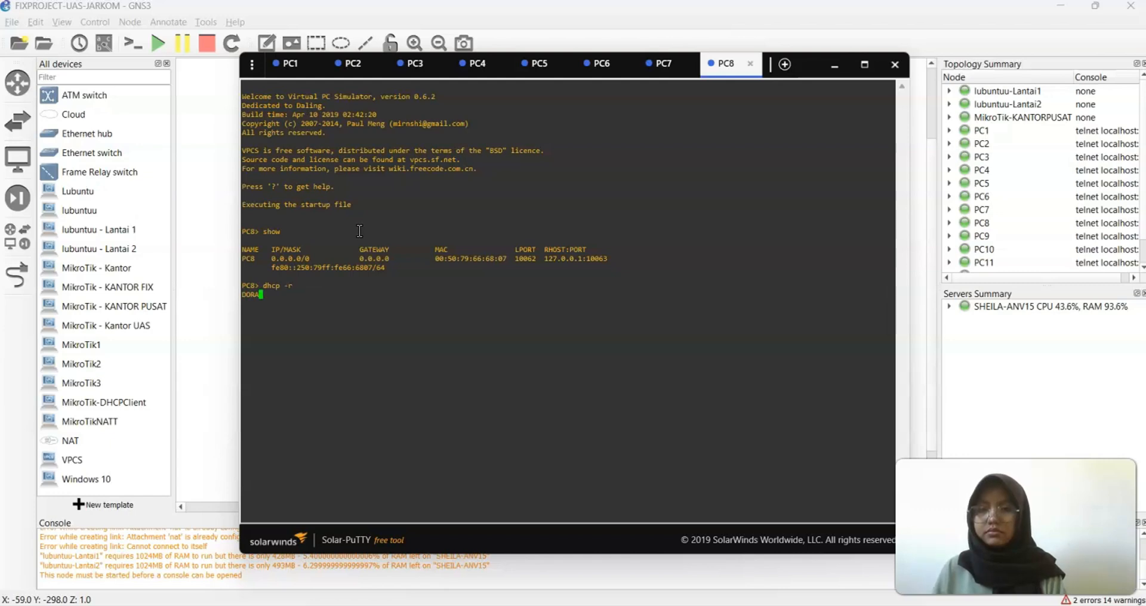
Save PC8's configuration and ping 192.168.7.2, which replies
type("save")
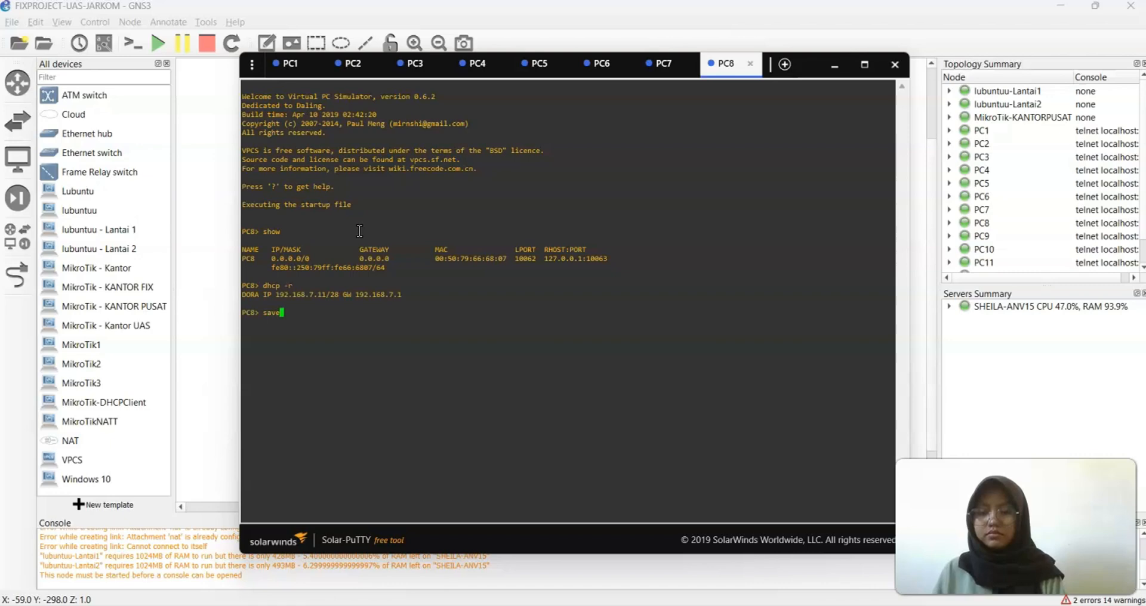
key("Return")
type("pi")
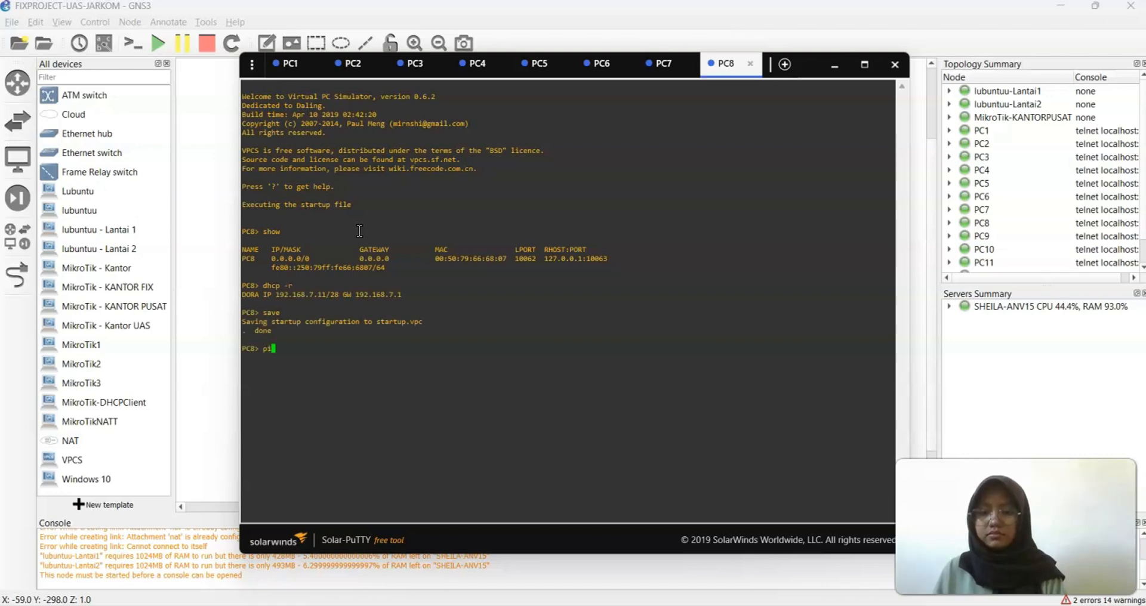
type("ng 192")
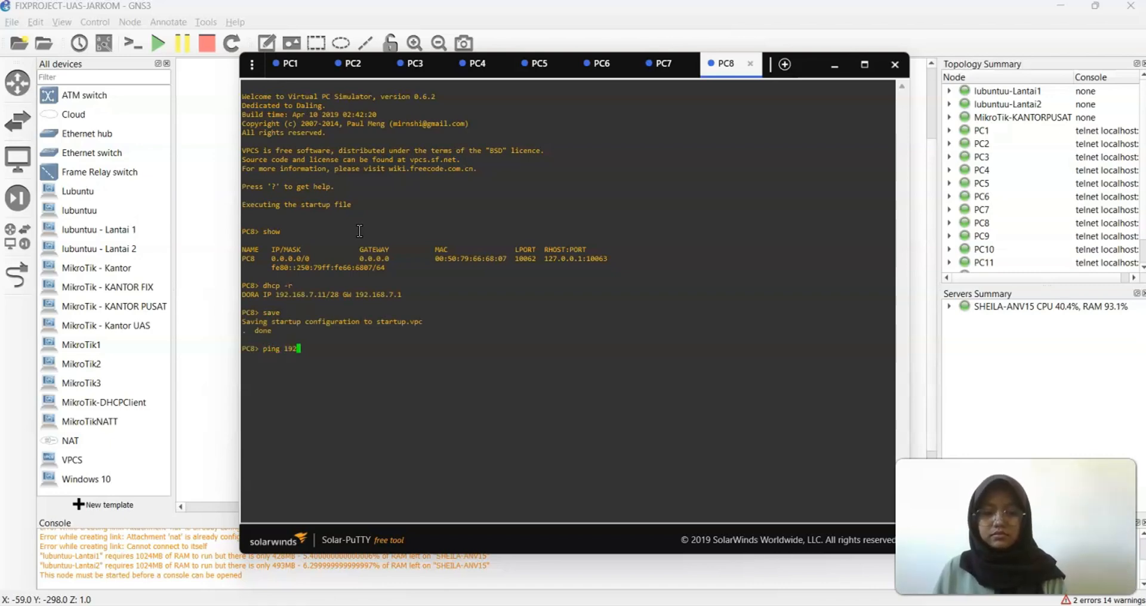
type(".168.7.2")
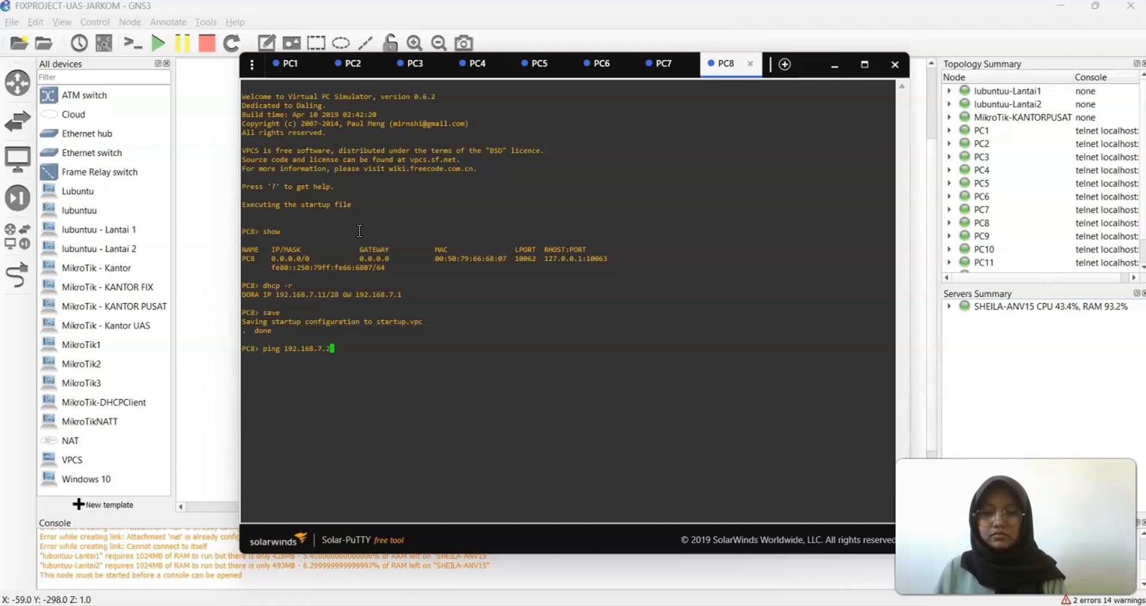
key("Return")
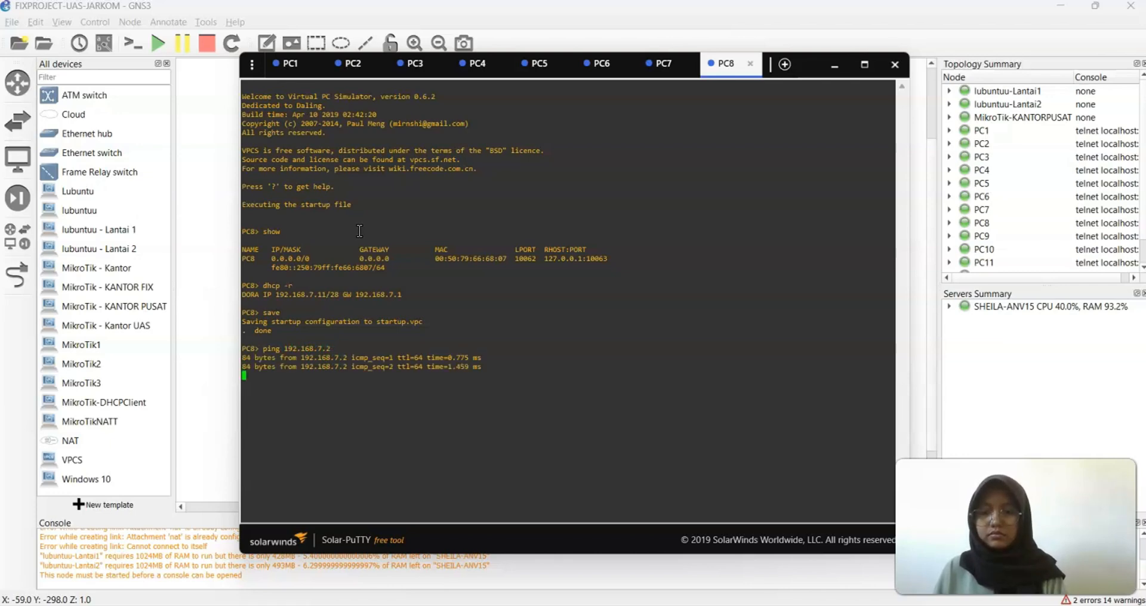
key("ctrl+c")
Ping 192.168.7.14 twice from PC8; it is administratively prohibited
key("Up")
key("BackSpace")
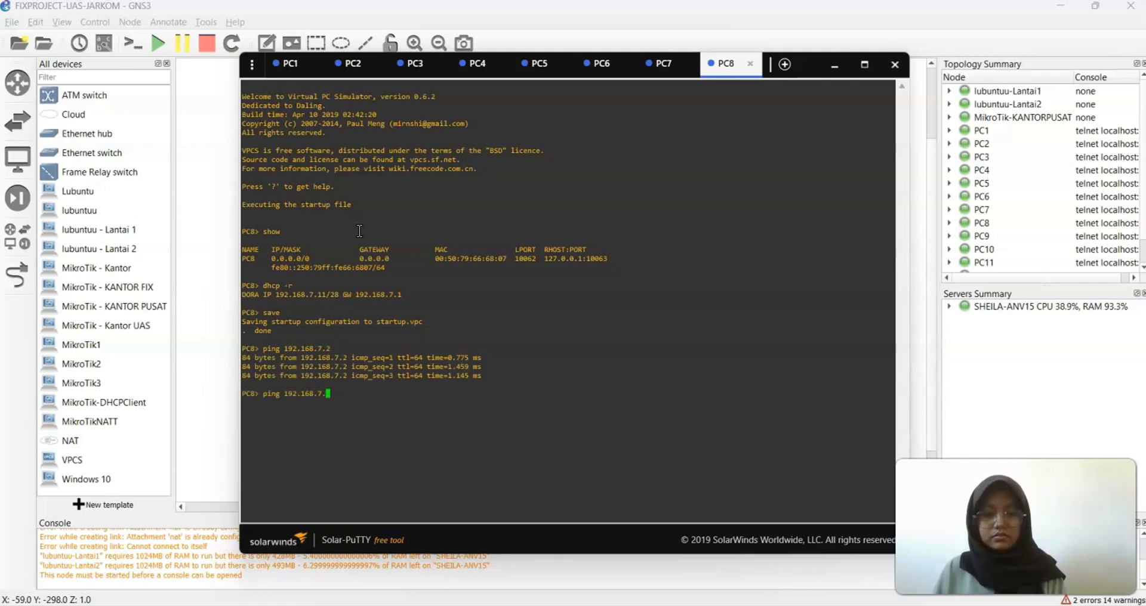
type("14")
key("Return")
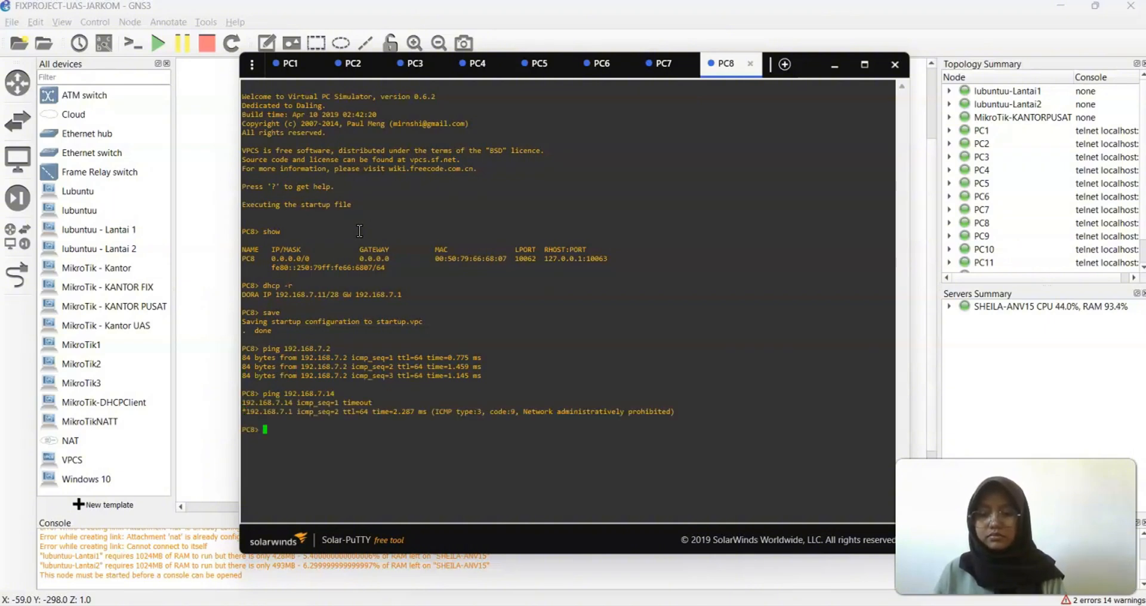
key("Up")
key("Return")
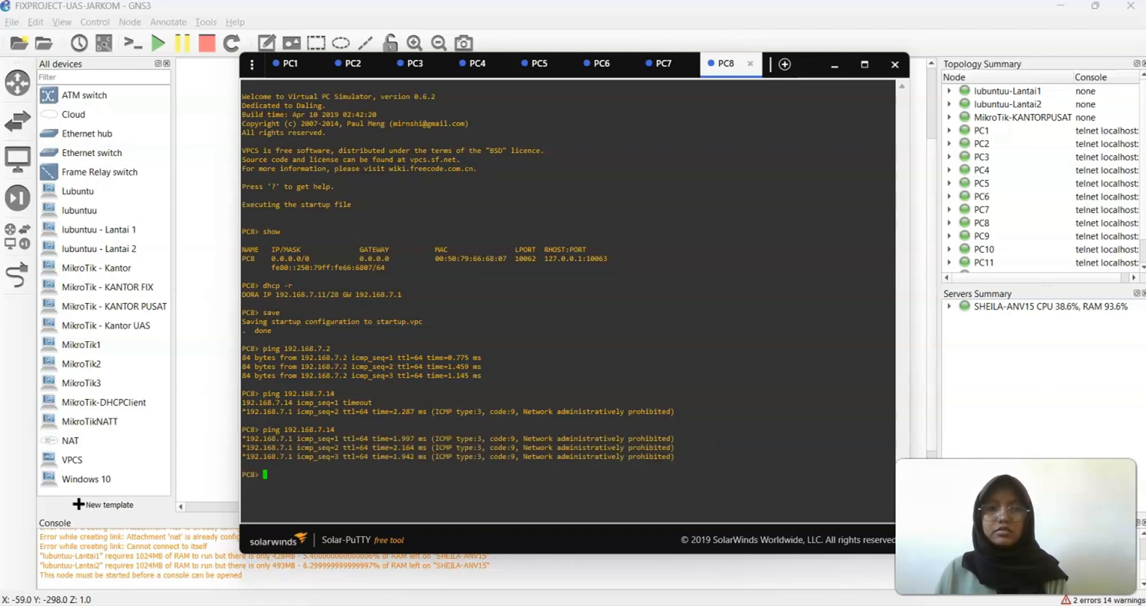
Open PC9's console, check its settings, and obtain DHCP address 192.168.7.10/28
left_click(840, 63)
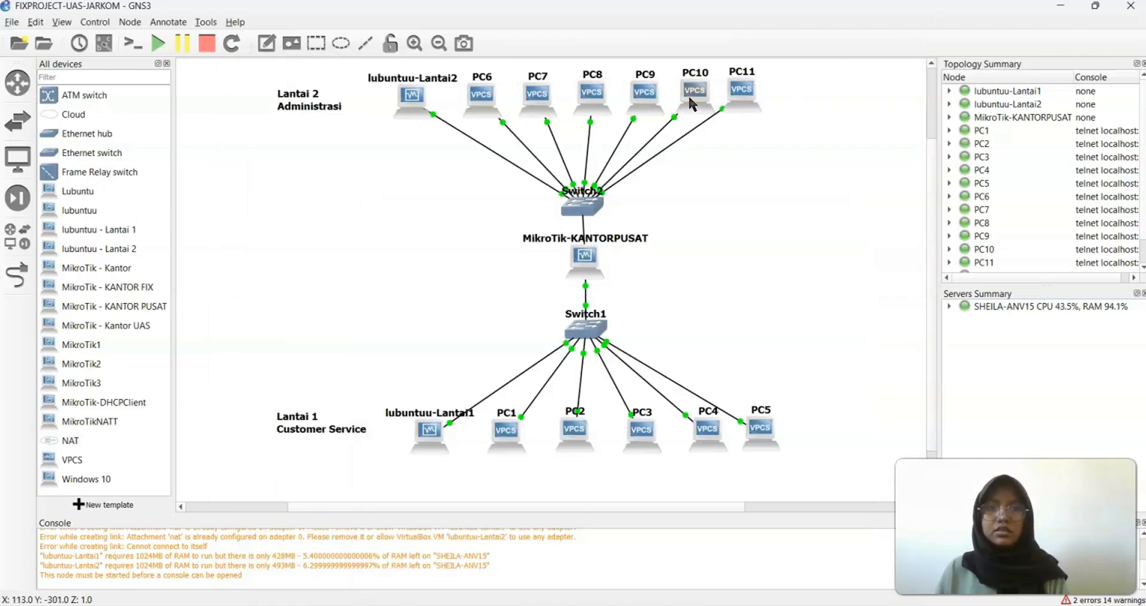
right_click(656, 95)
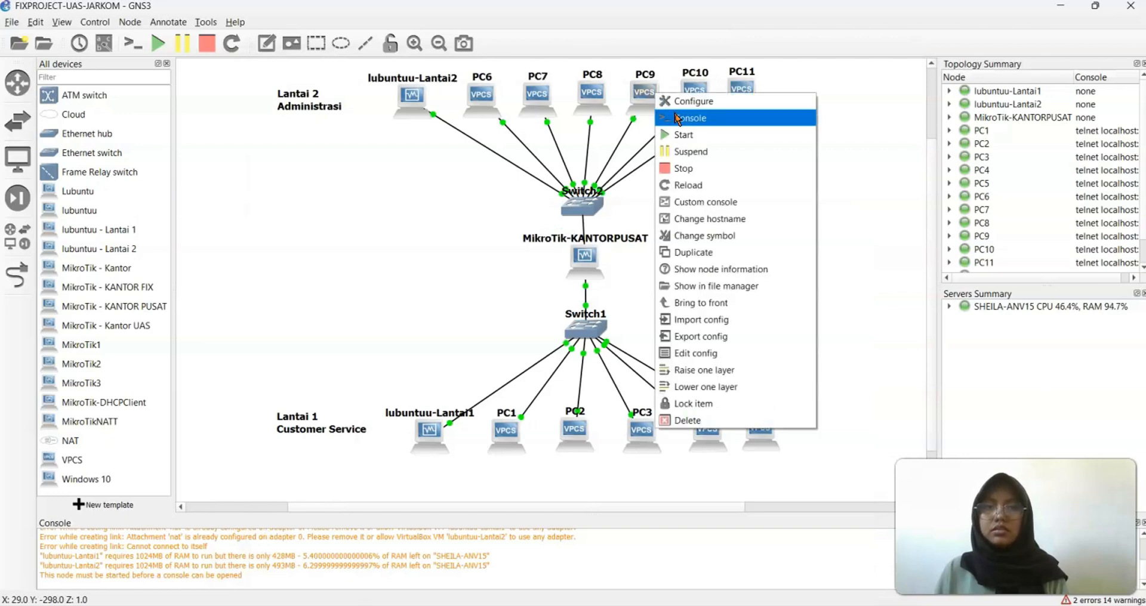
left_click(678, 118)
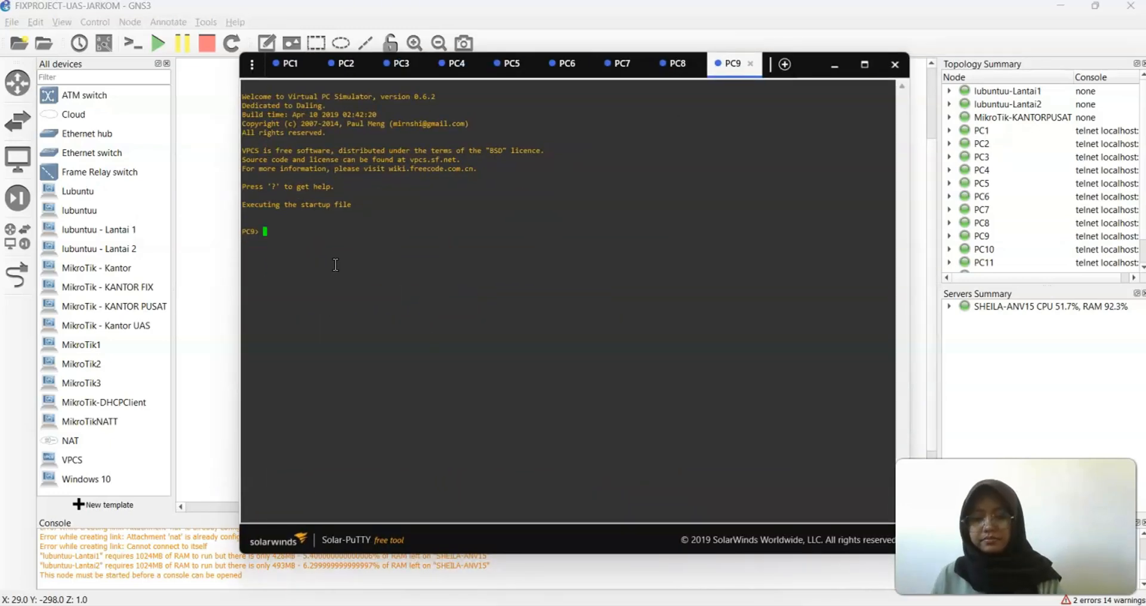
type("show")
key("Return")
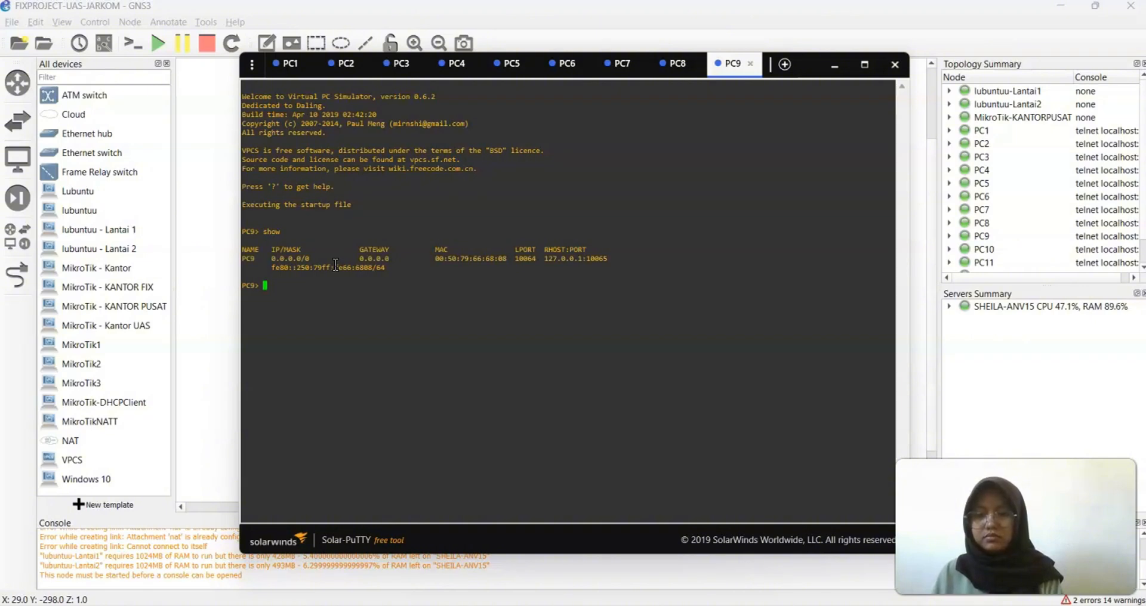
type("dhcp -r")
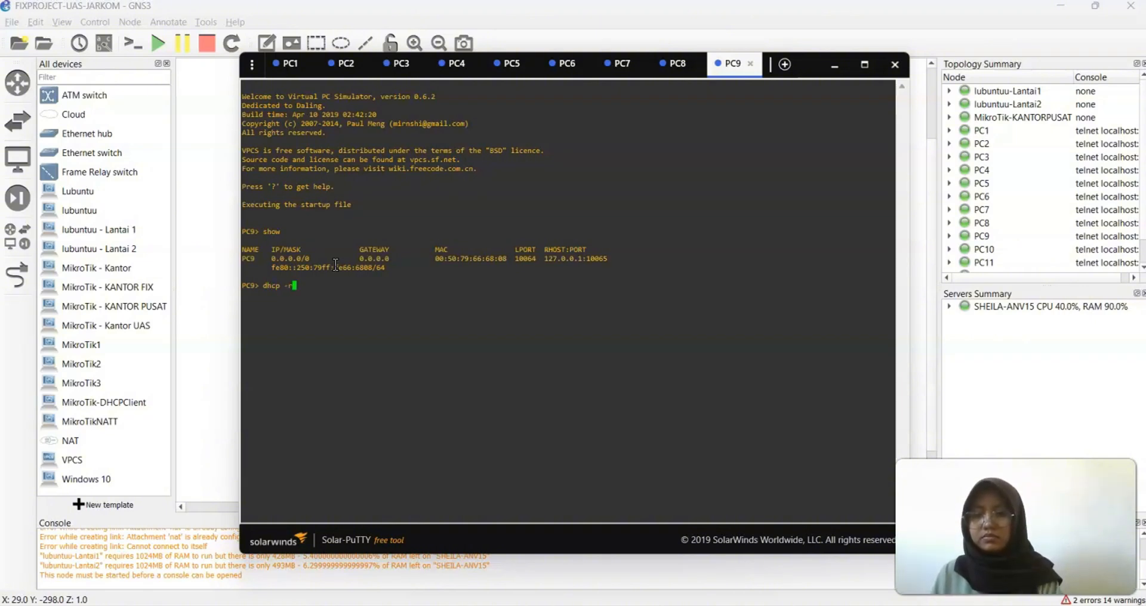
key("Return")
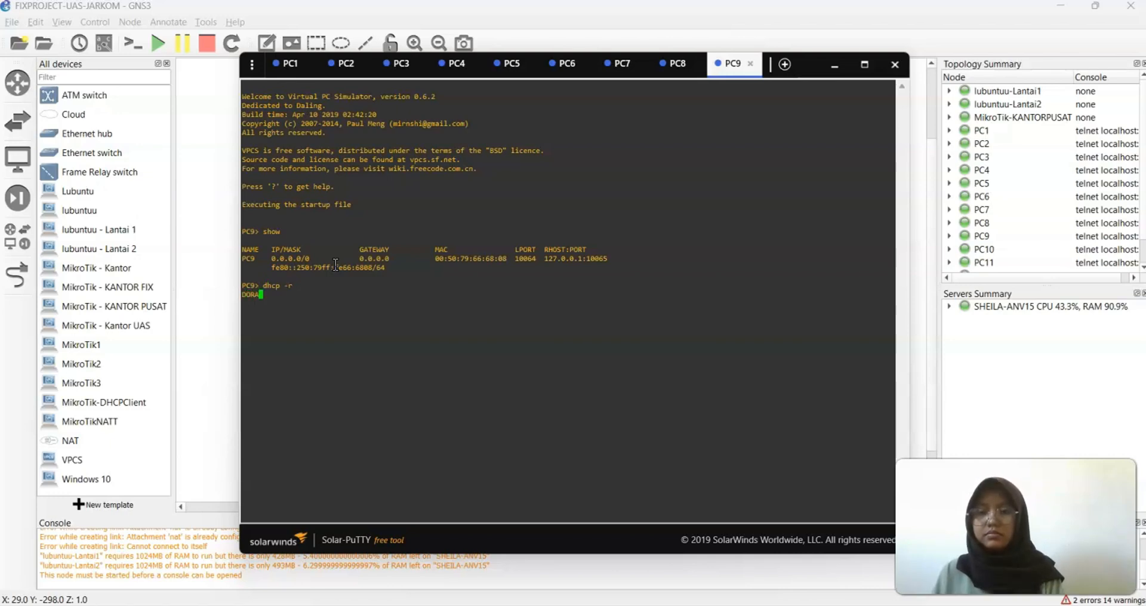
Save PC9's configuration and ping 192.168.7.5 twice, which is administratively prohibited
type("save")
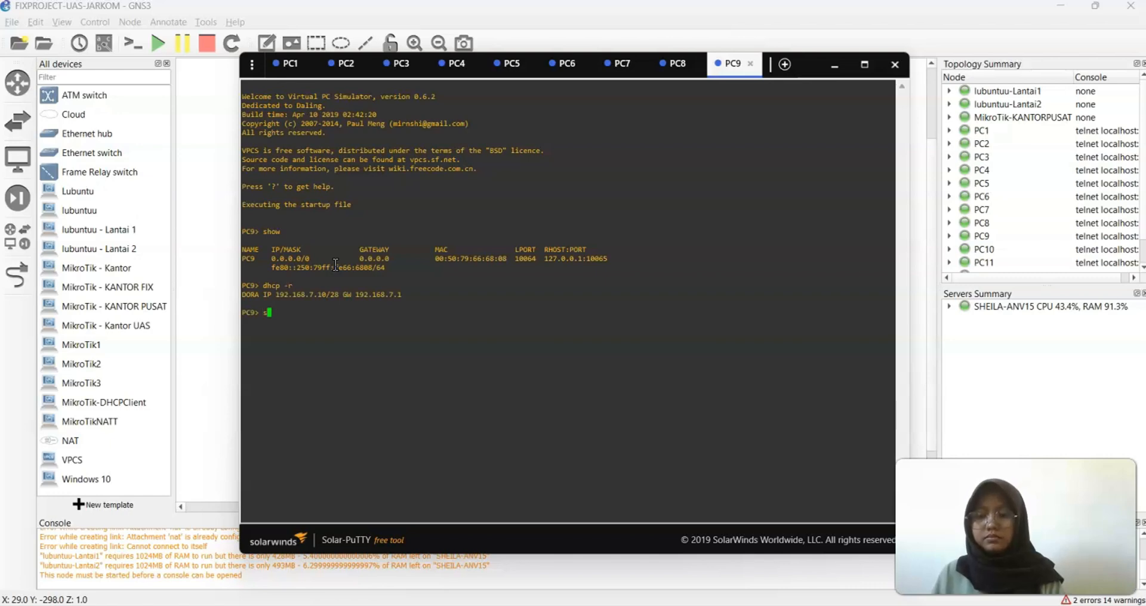
key("Return")
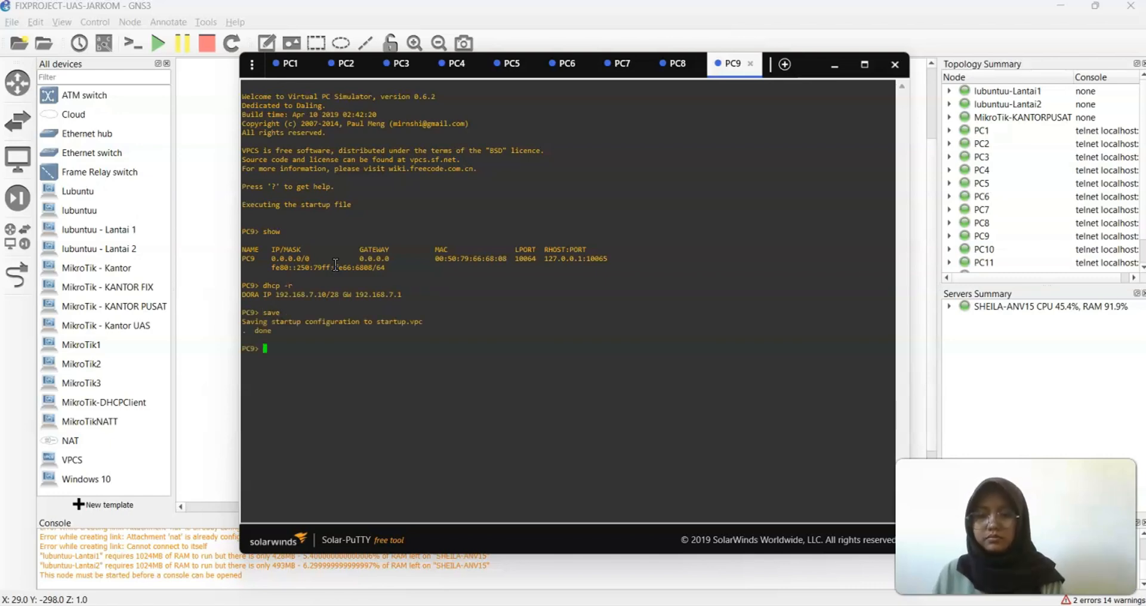
type("ping")
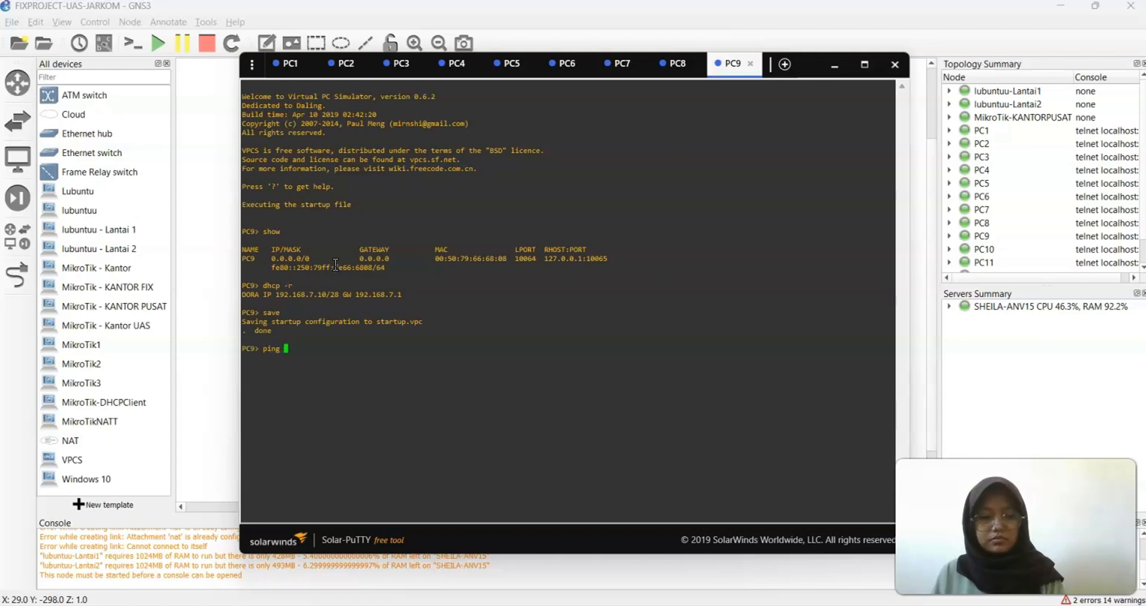
type(" 192.168.7.5")
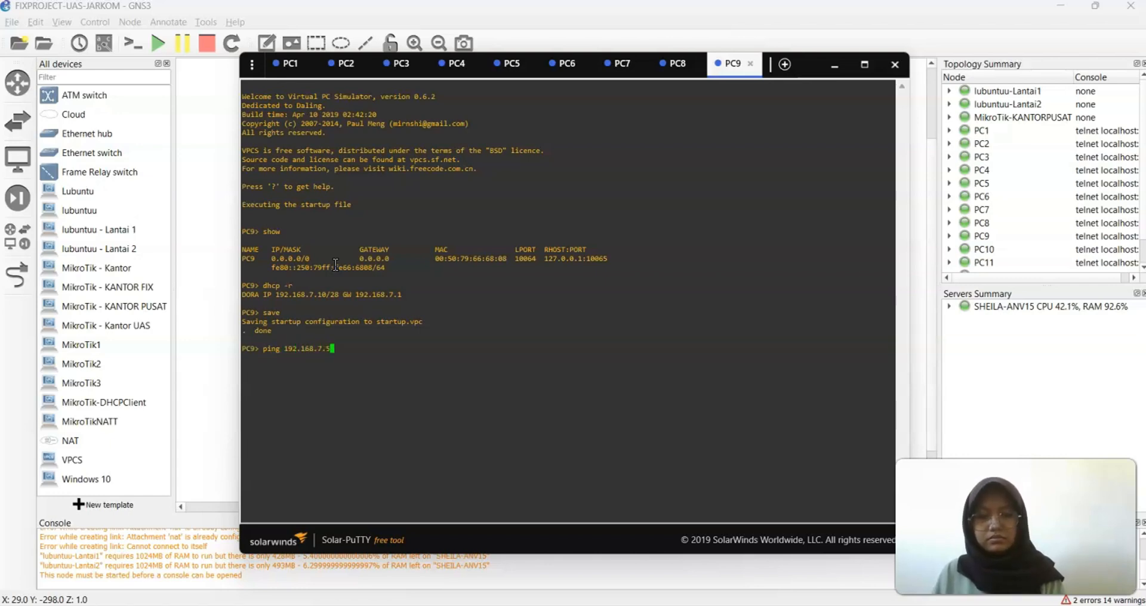
key("Return")
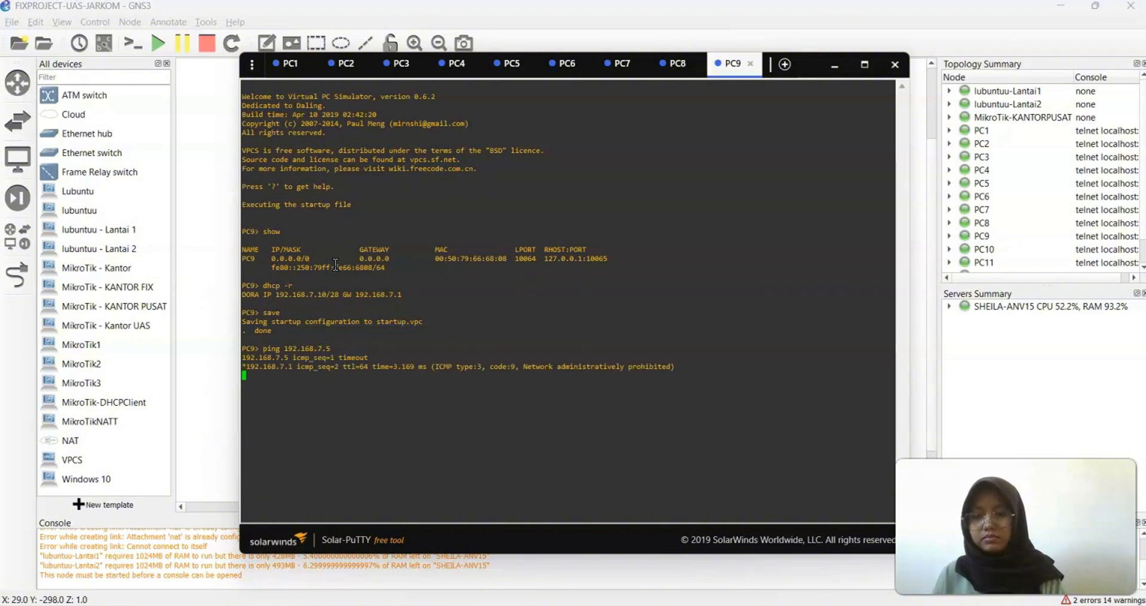
key("Up")
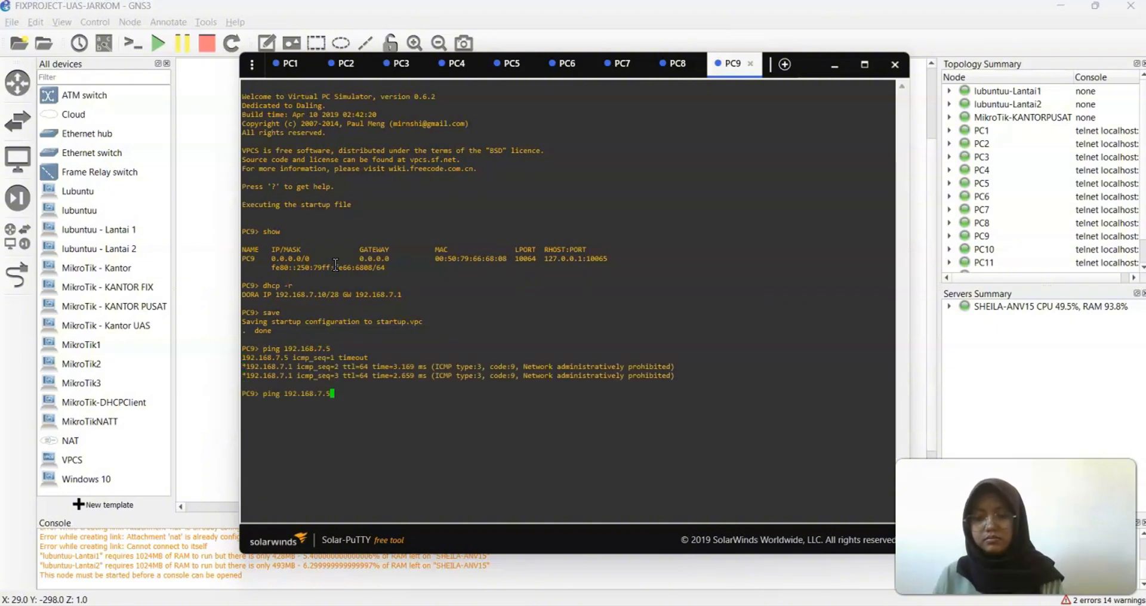
key("Return")
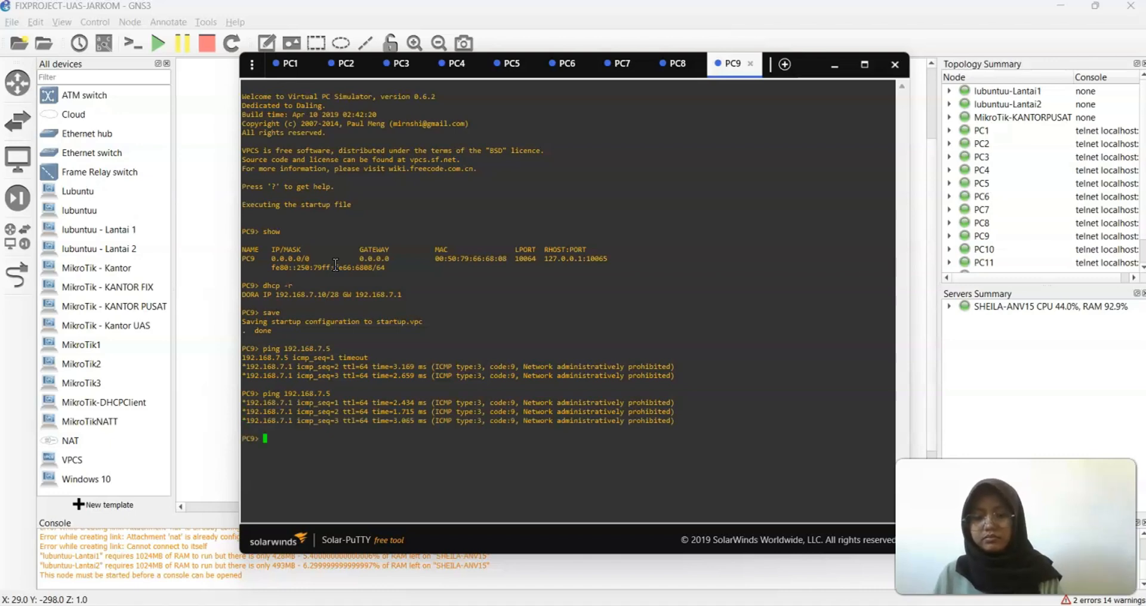
Ping 192.168.7.14 from PC9, also administratively prohibited
key("Up")
key("BackSpace")
type("14")
key("Return")
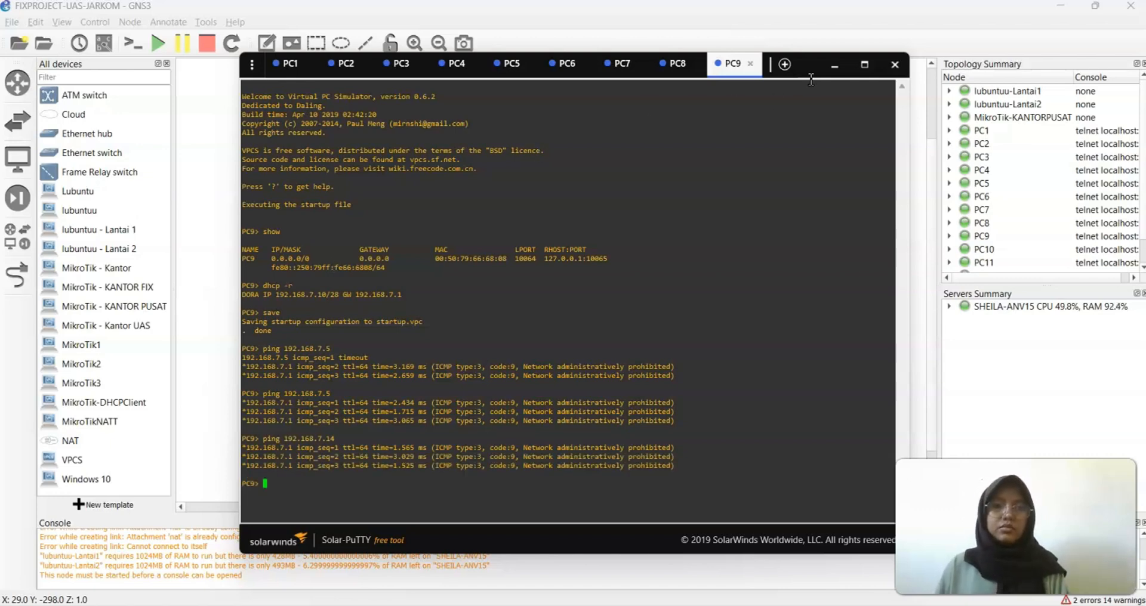
Open PC10's console, check its settings, and obtain DHCP address 192.168.7.9/28
left_click(834, 64)
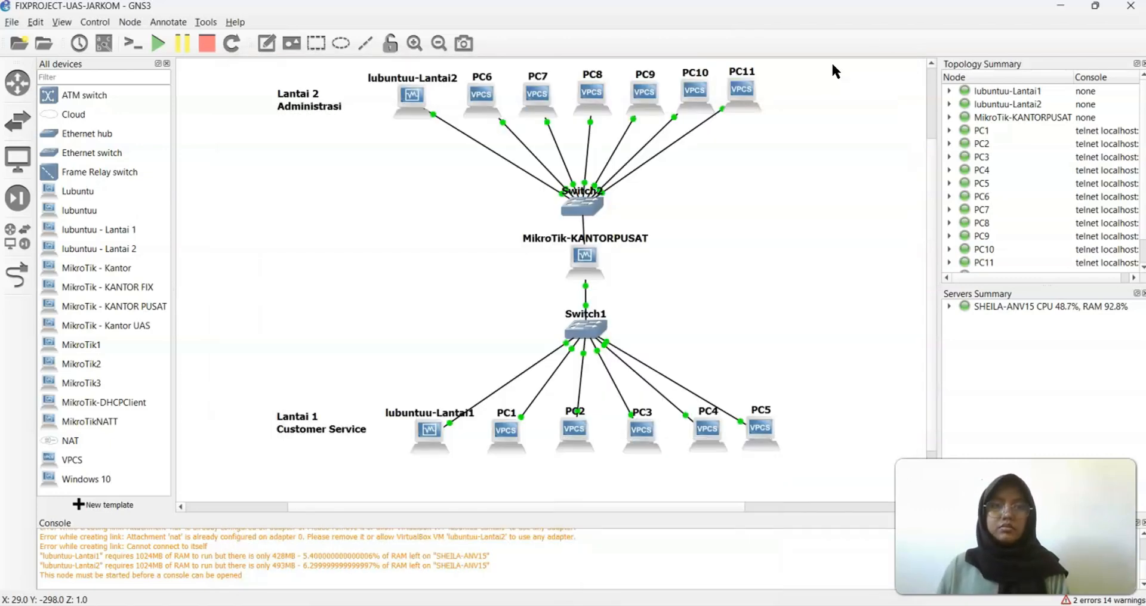
right_click(685, 95)
left_click(700, 127)
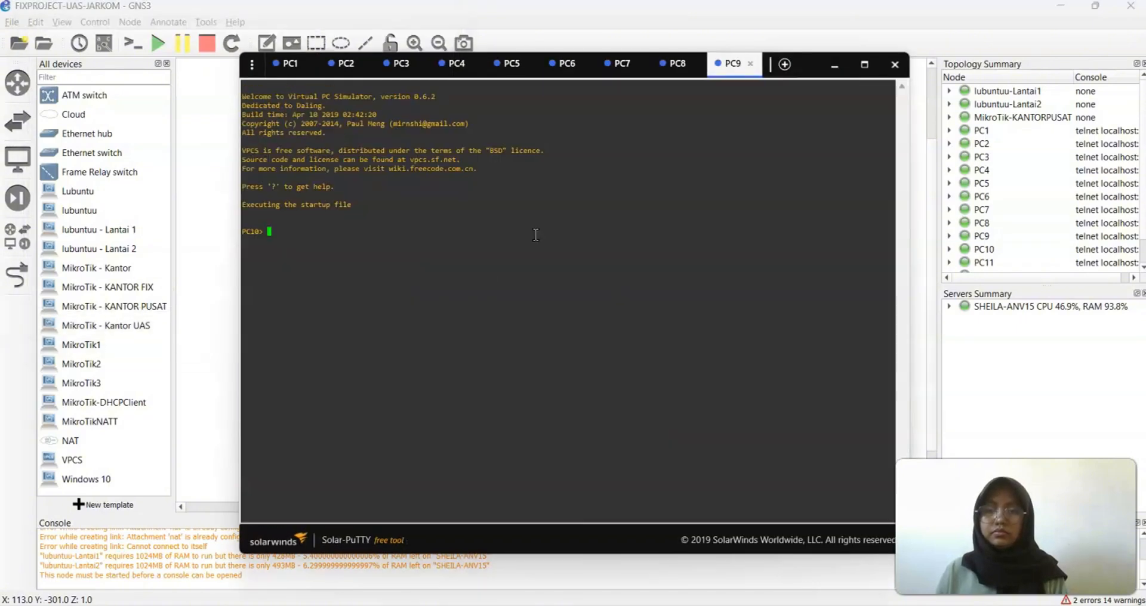
type("show")
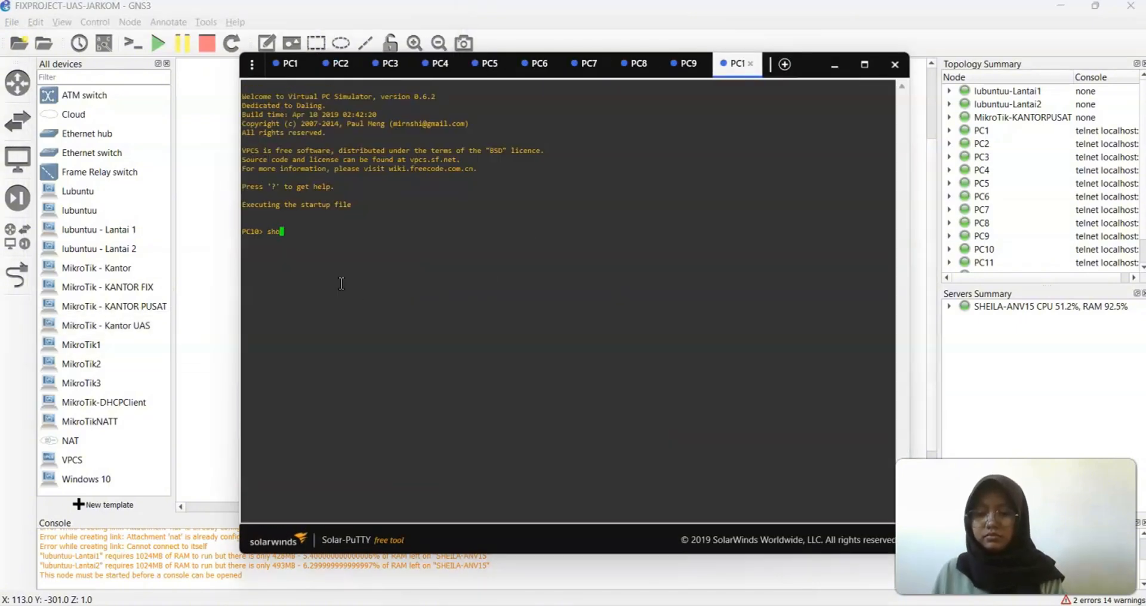
key("Return")
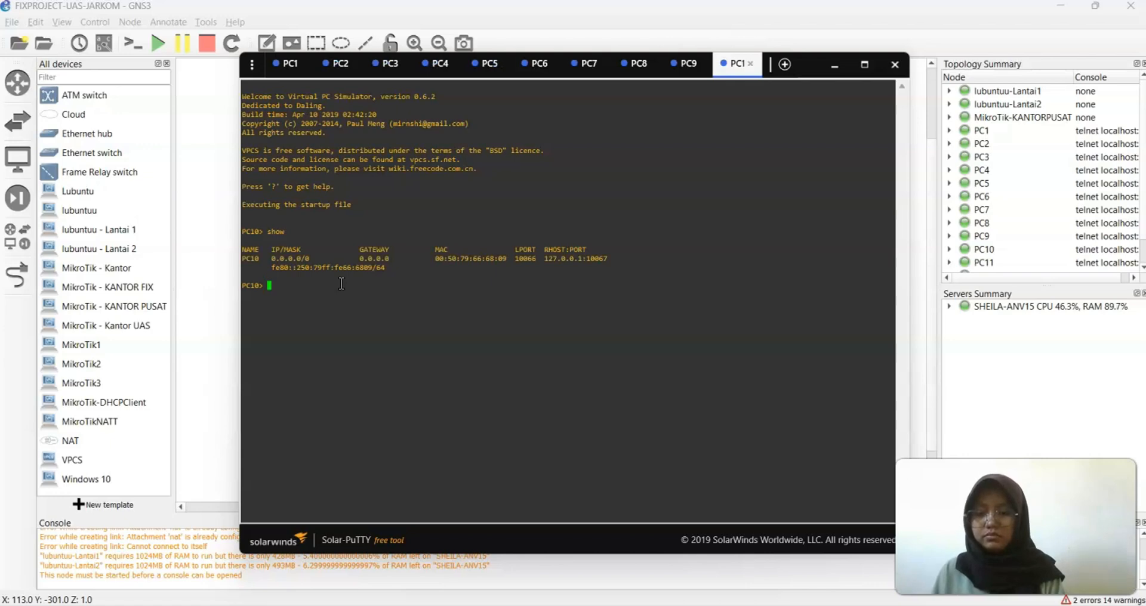
type("dhcp -r")
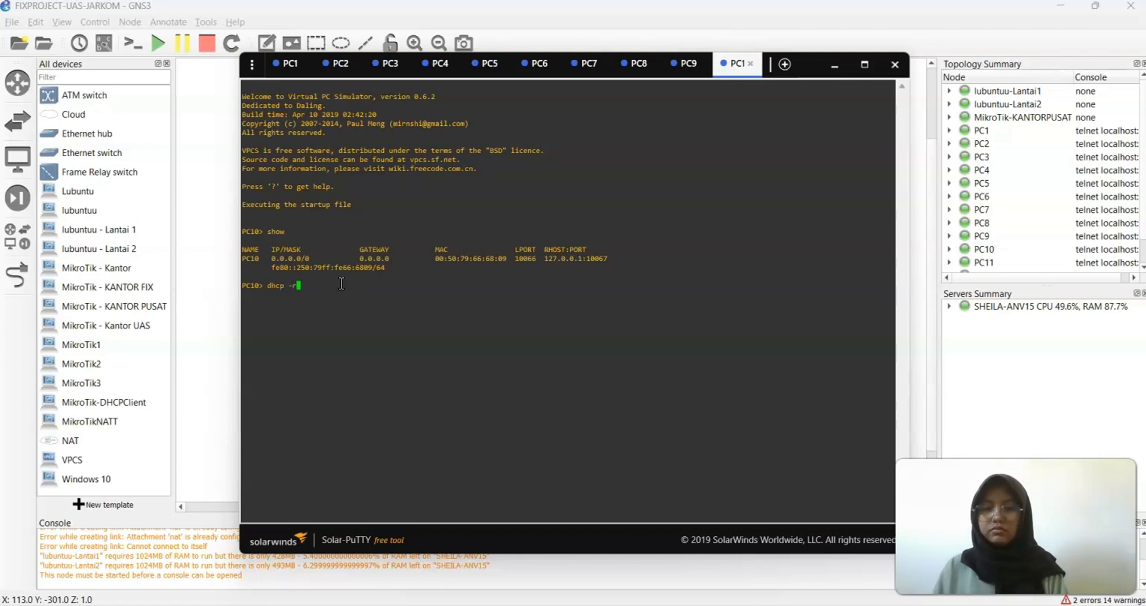
key("Return")
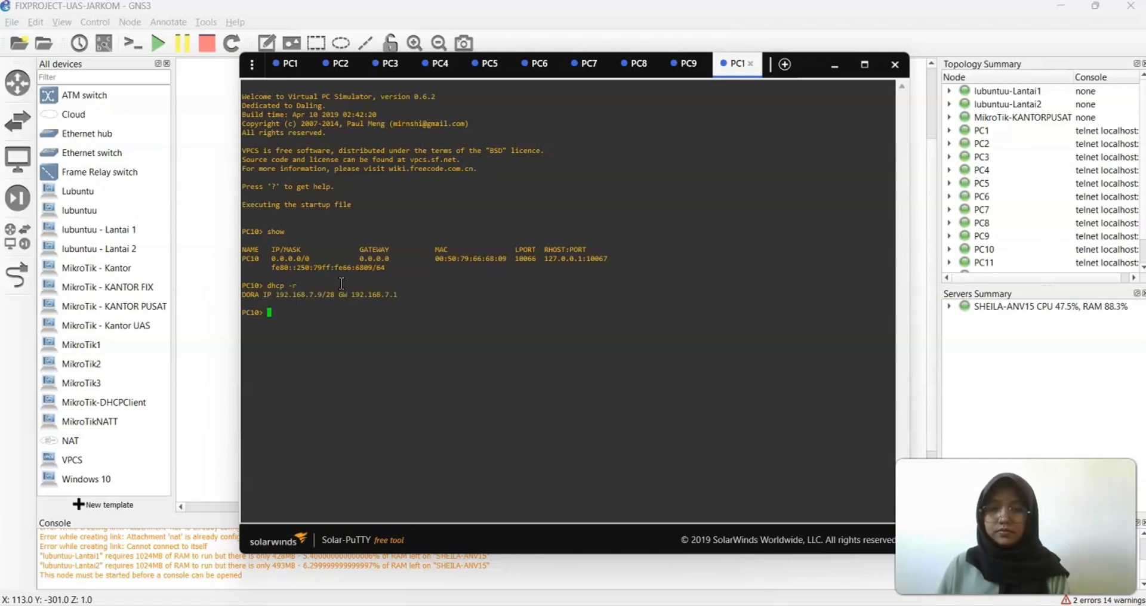
Save PC10's configuration and ping 192.168.7.6 twice, which is administratively prohibited
type("save")
key("Return")
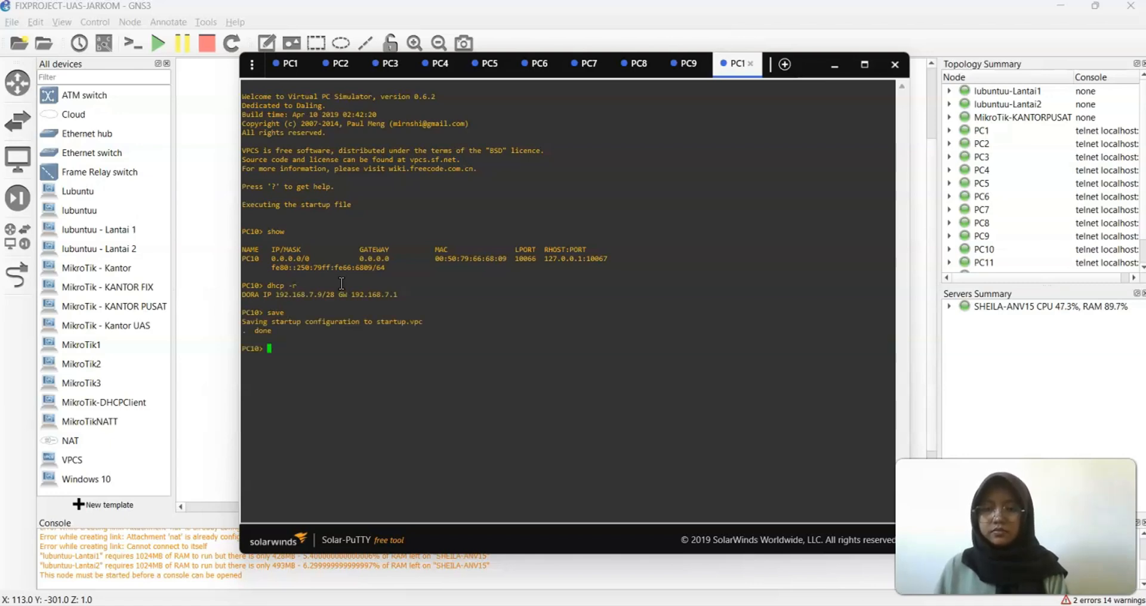
type("ping ")
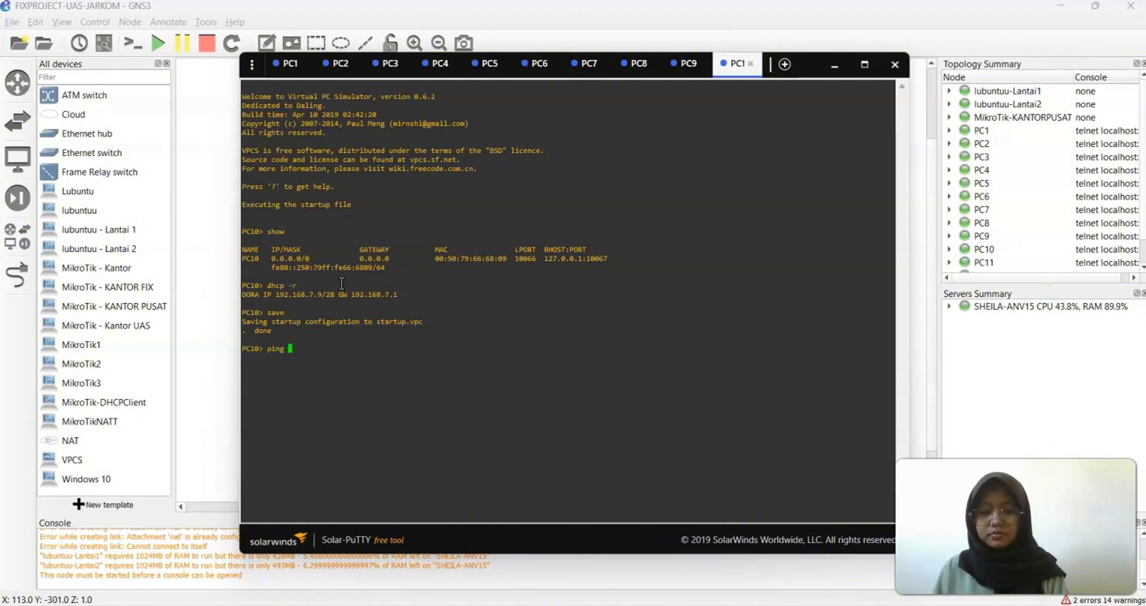
type("192.168")
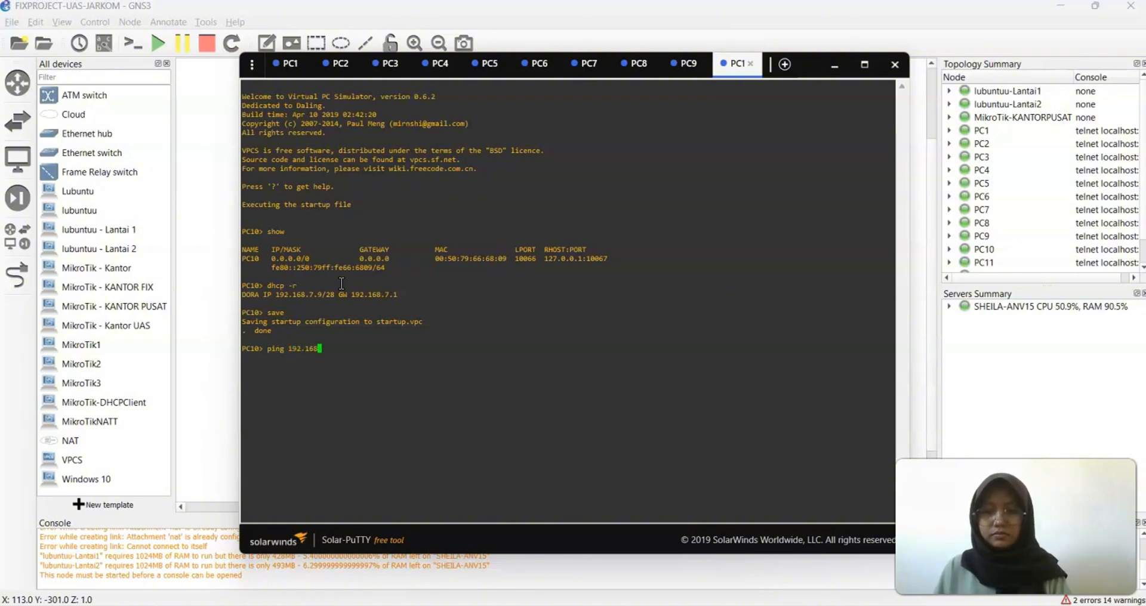
type(".7.6")
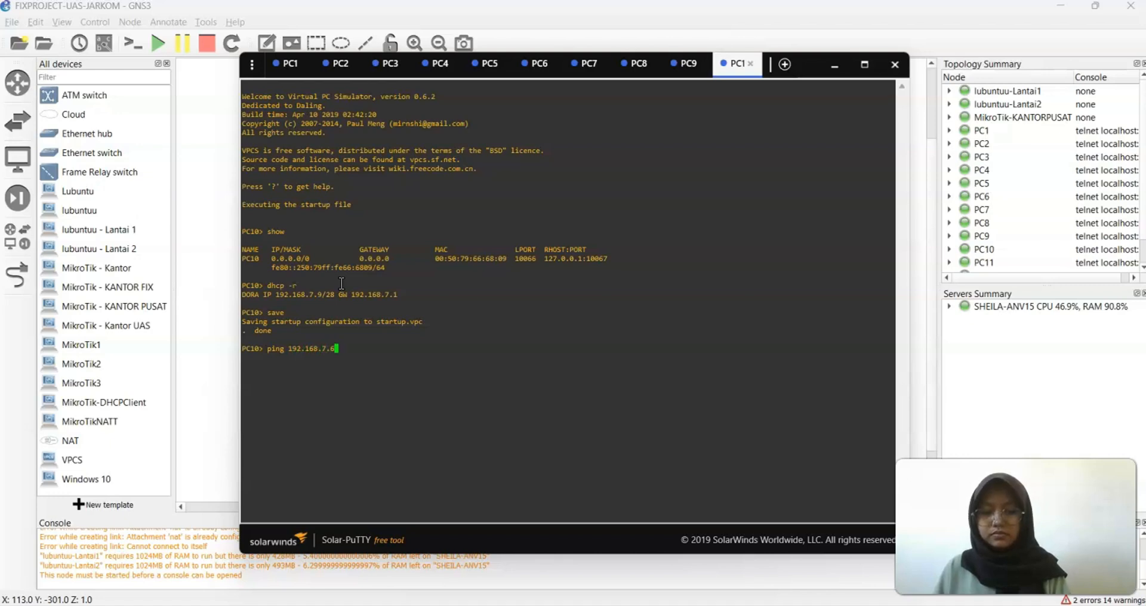
key("Return")
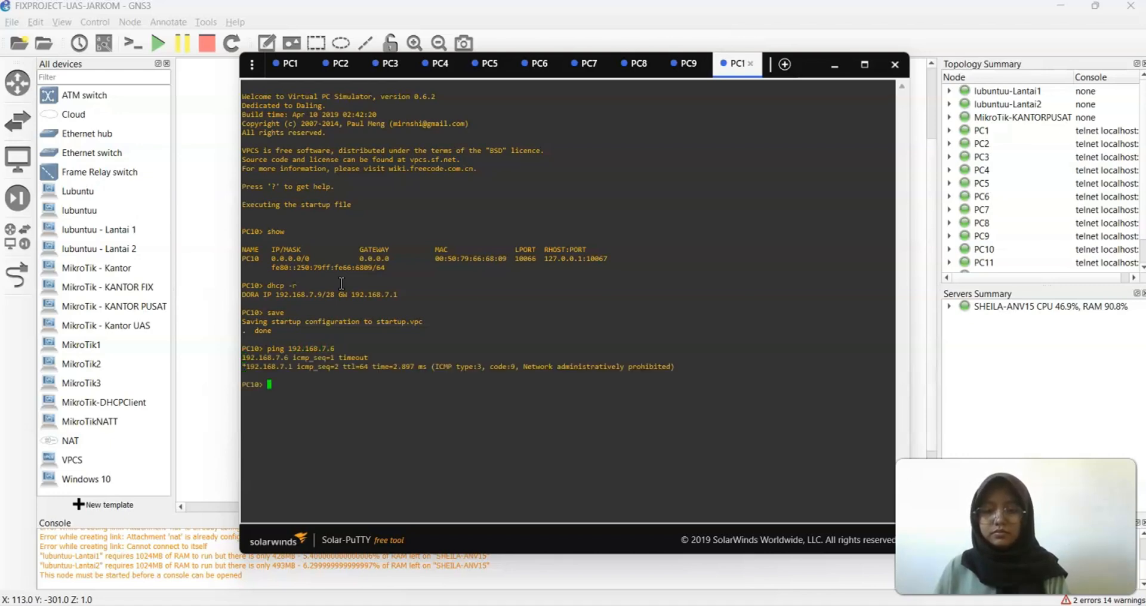
key("Up")
key("Return")
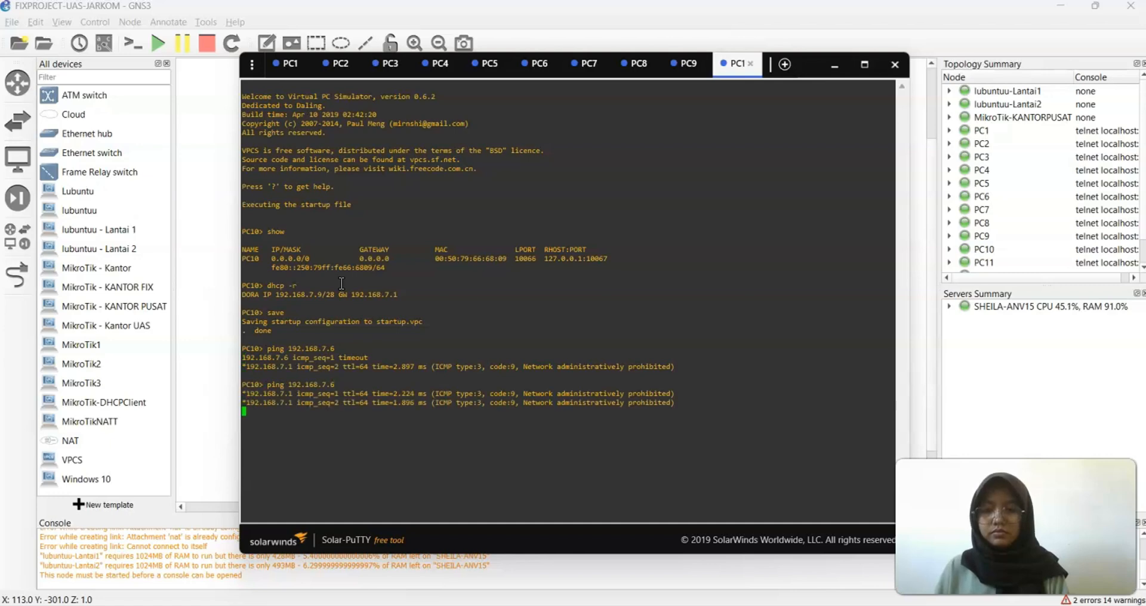
Ping 192.168.7.14 from PC10, also administratively prohibited
key("Up")
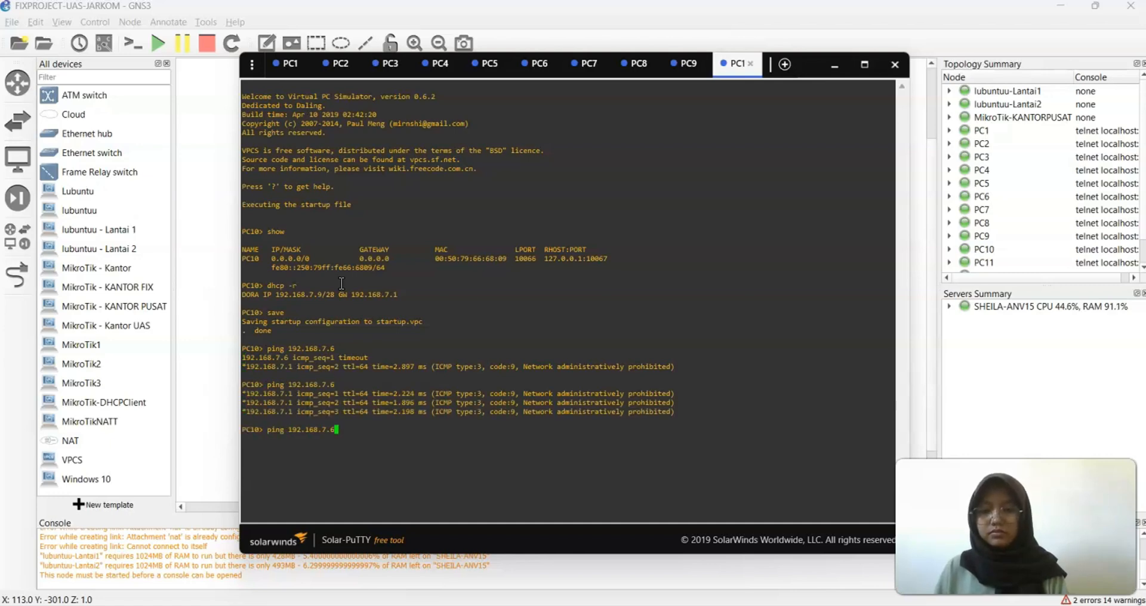
key("BackSpace")
type("14")
key("Return")
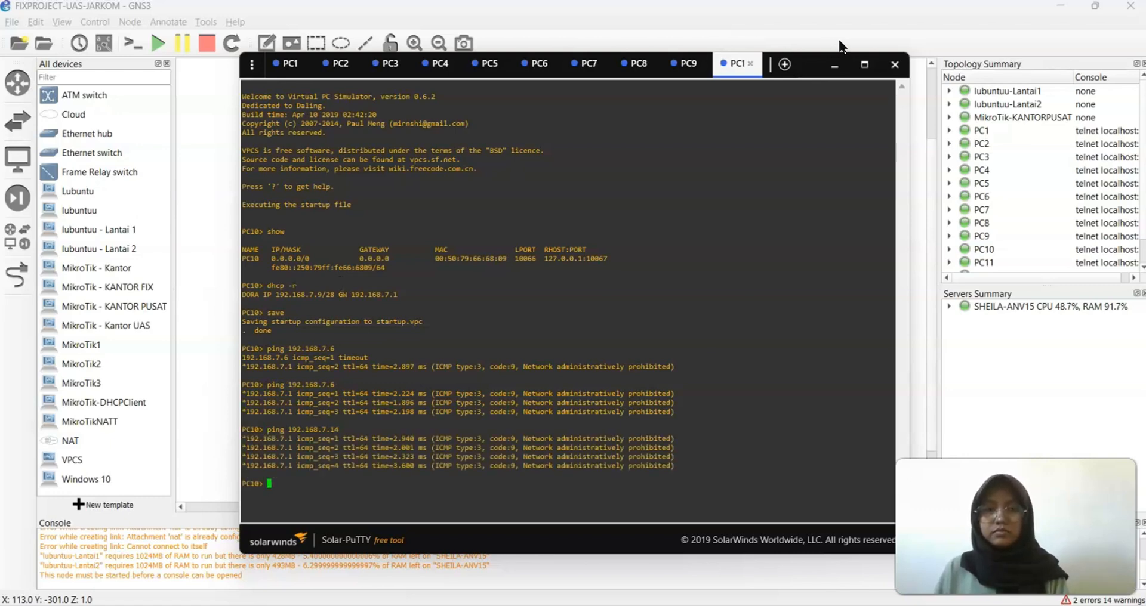
Open a Solar-PuTTY console for PC11 next to the restored PC10 session
left_click(825, 64)
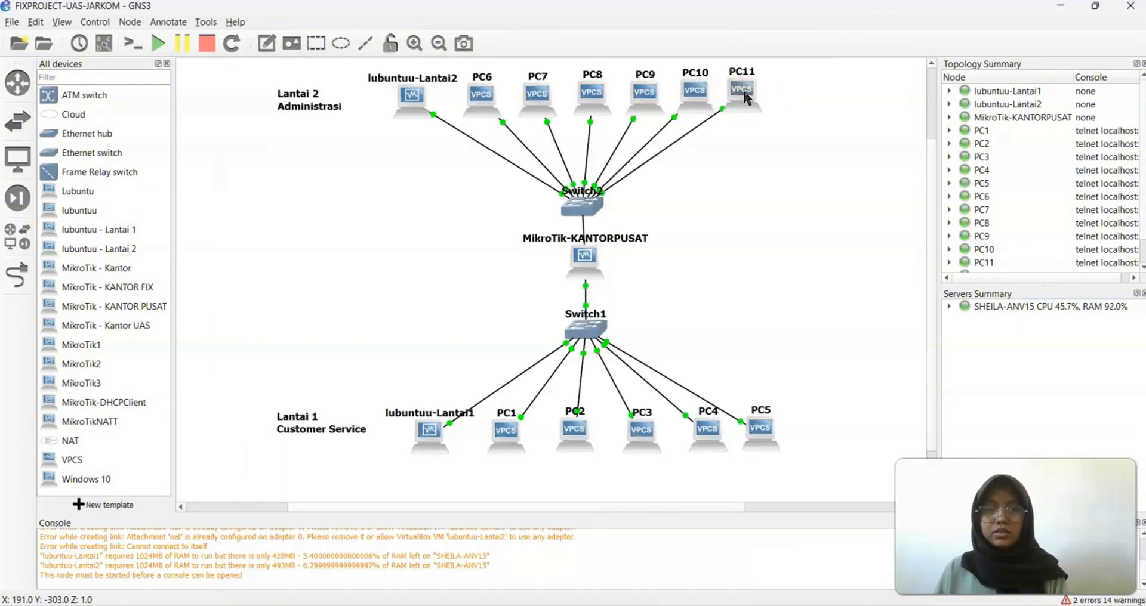
right_click(745, 98)
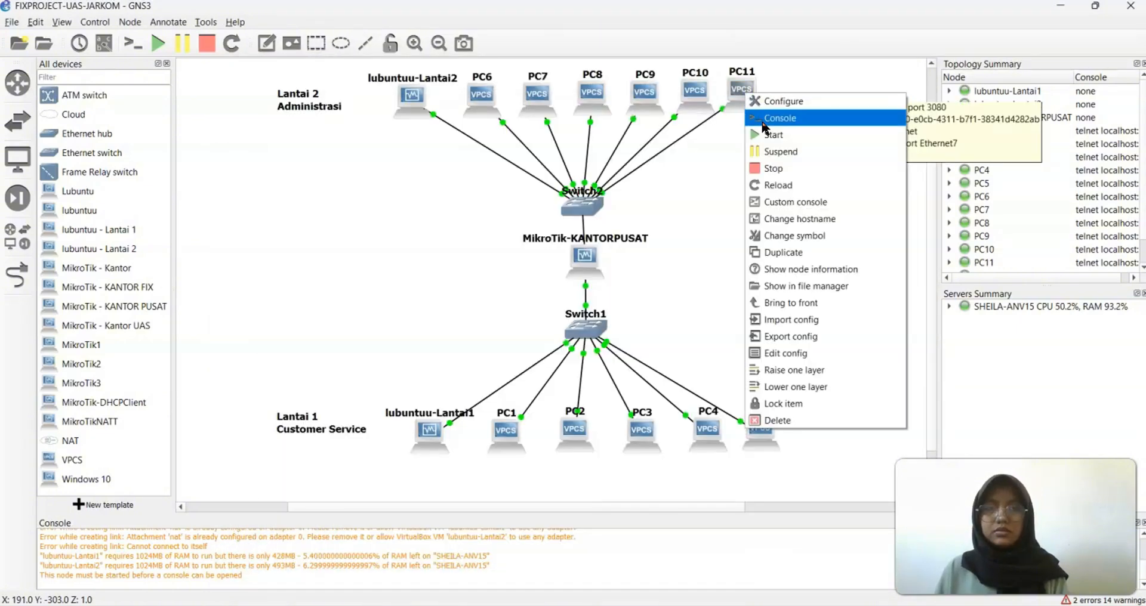
left_click(764, 117)
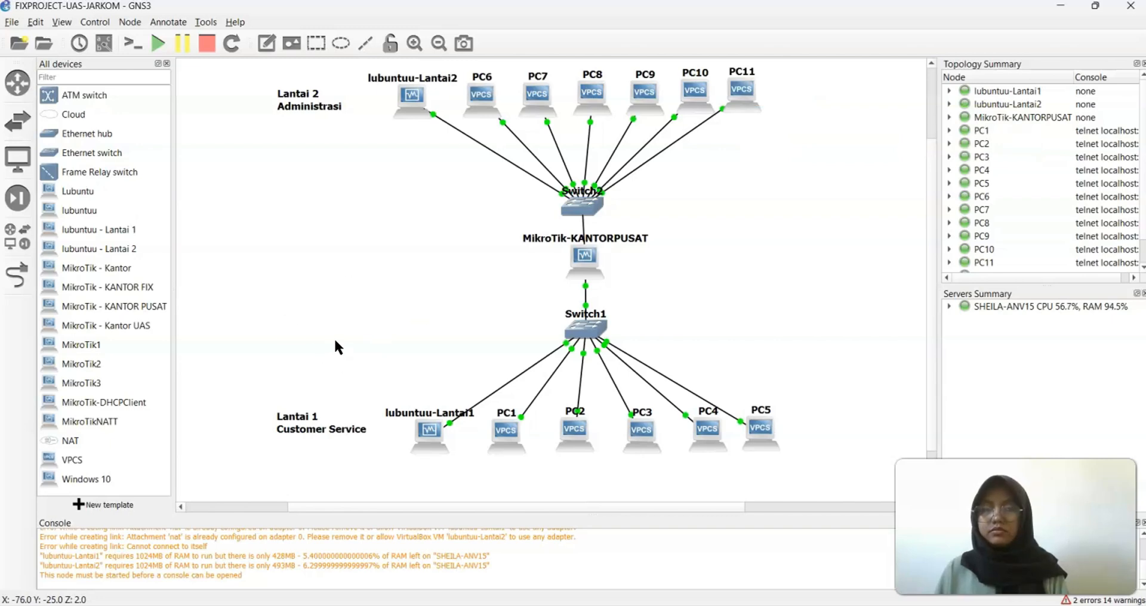
right_click(737, 98)
left_click(747, 118)
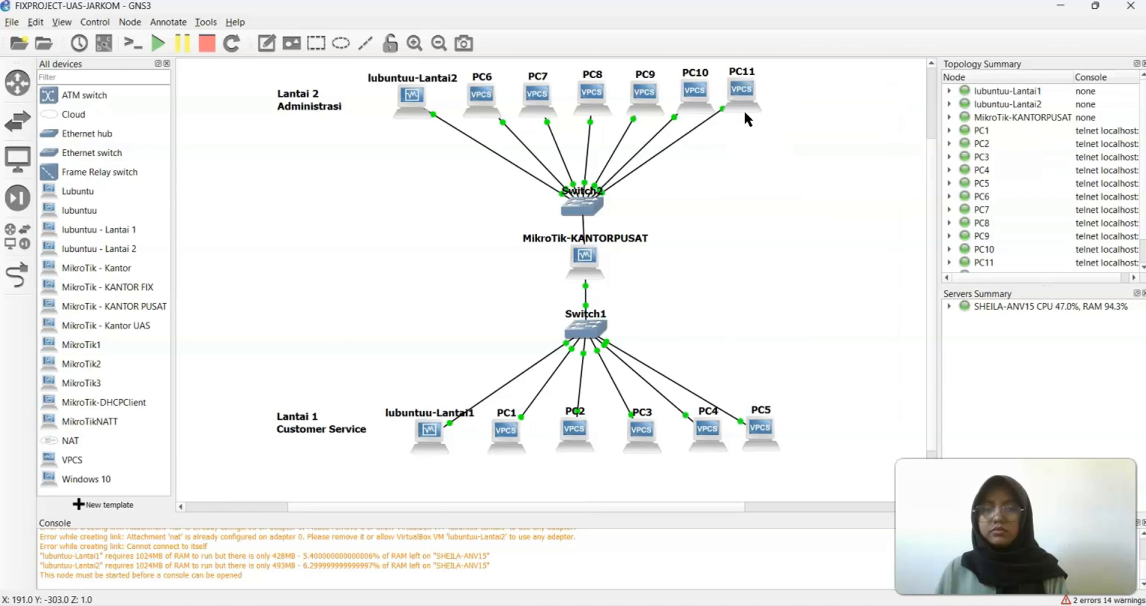
mouse_move(857, 604)
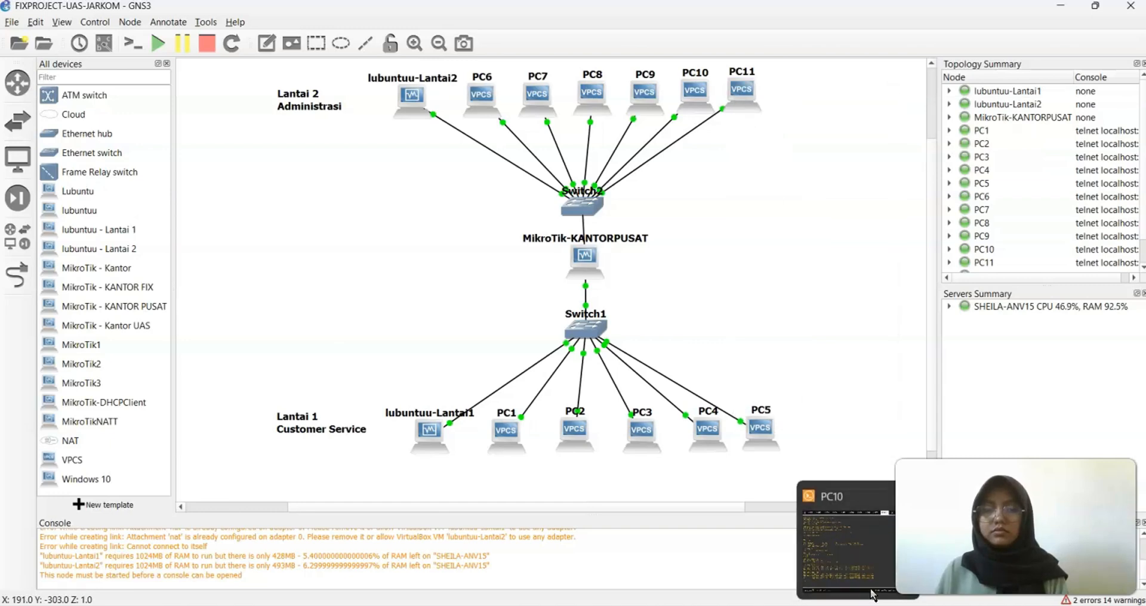
left_click(860, 538)
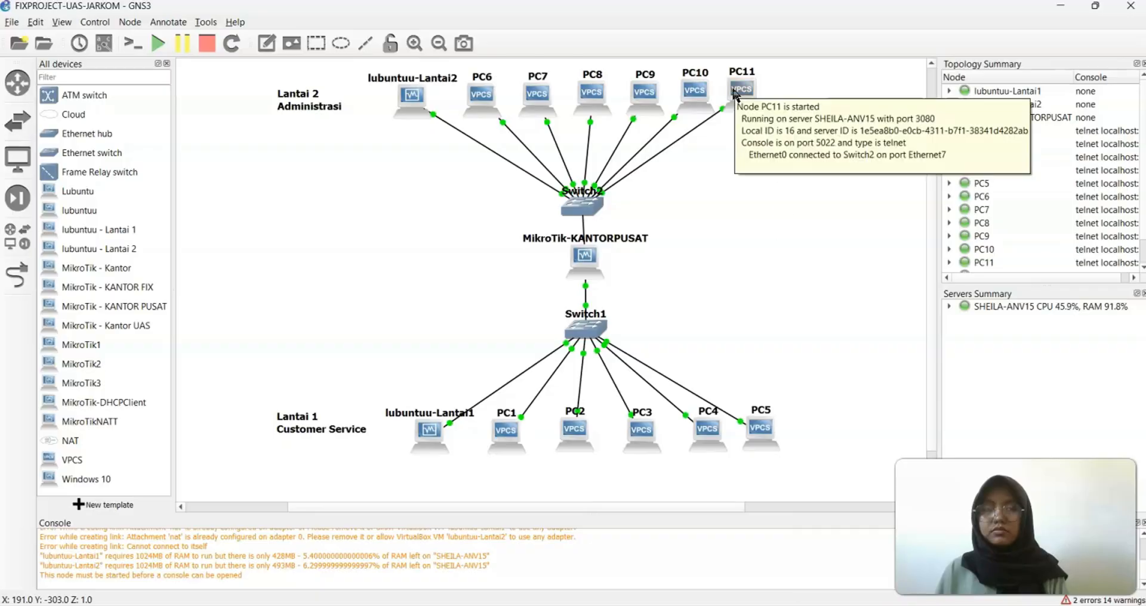
right_click(735, 95)
left_click(821, 114)
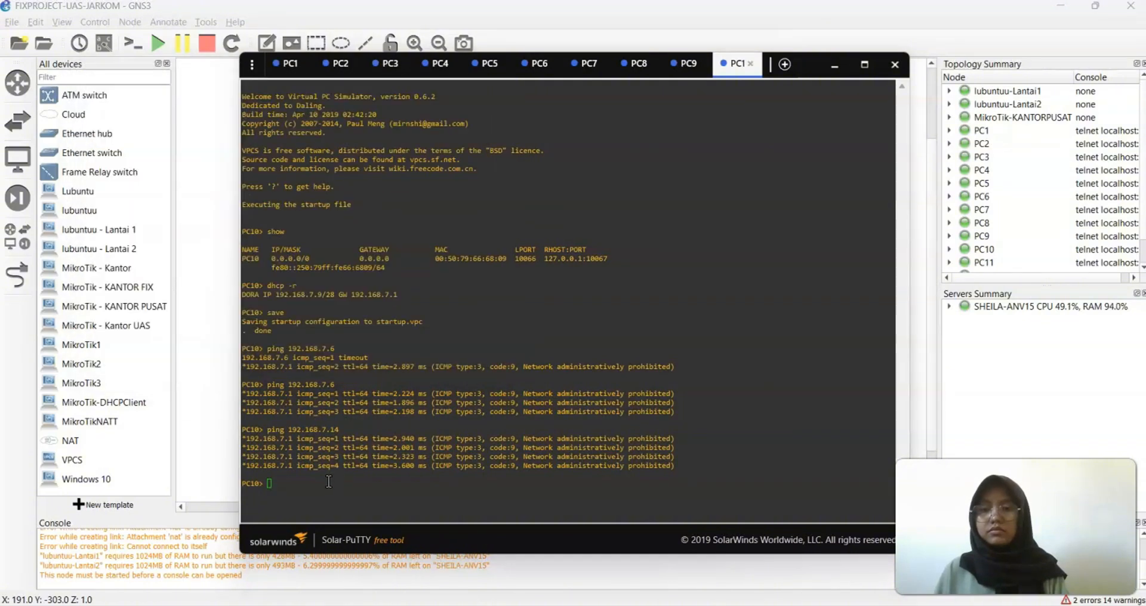
In PC11's session, check its settings and obtain DHCP address 192.168.7.8/28
left_click(734, 63)
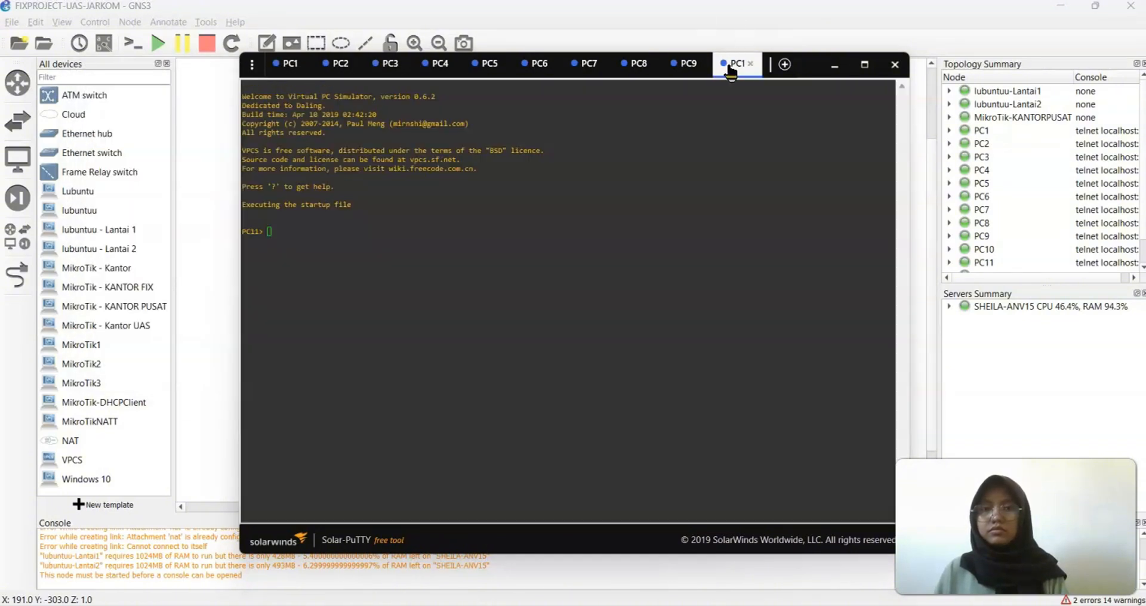
left_click(438, 253)
type("show")
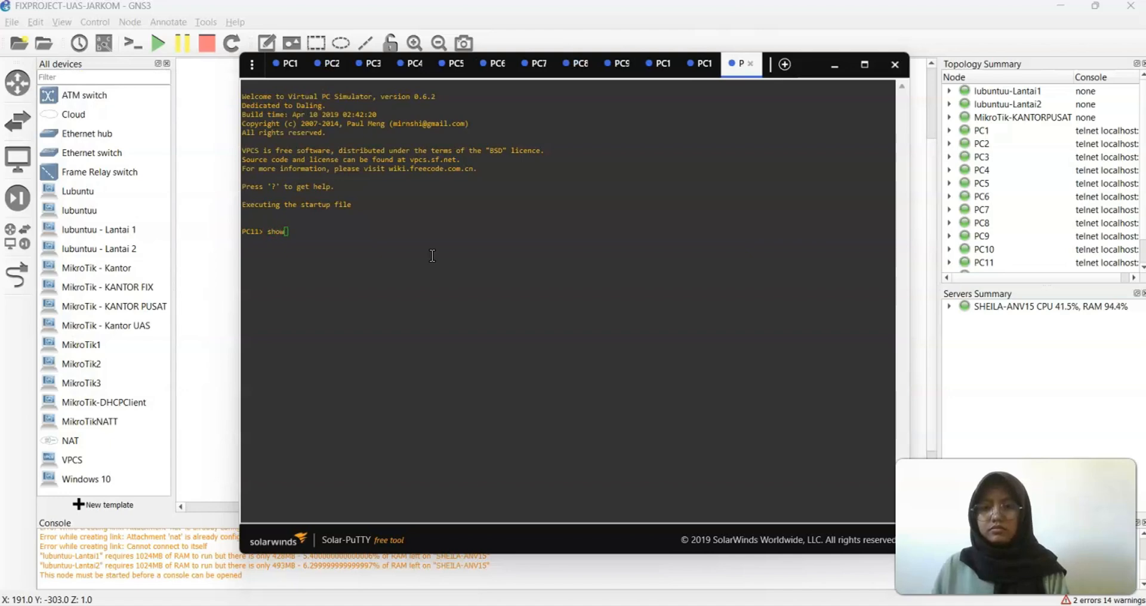
key("Return")
type("d")
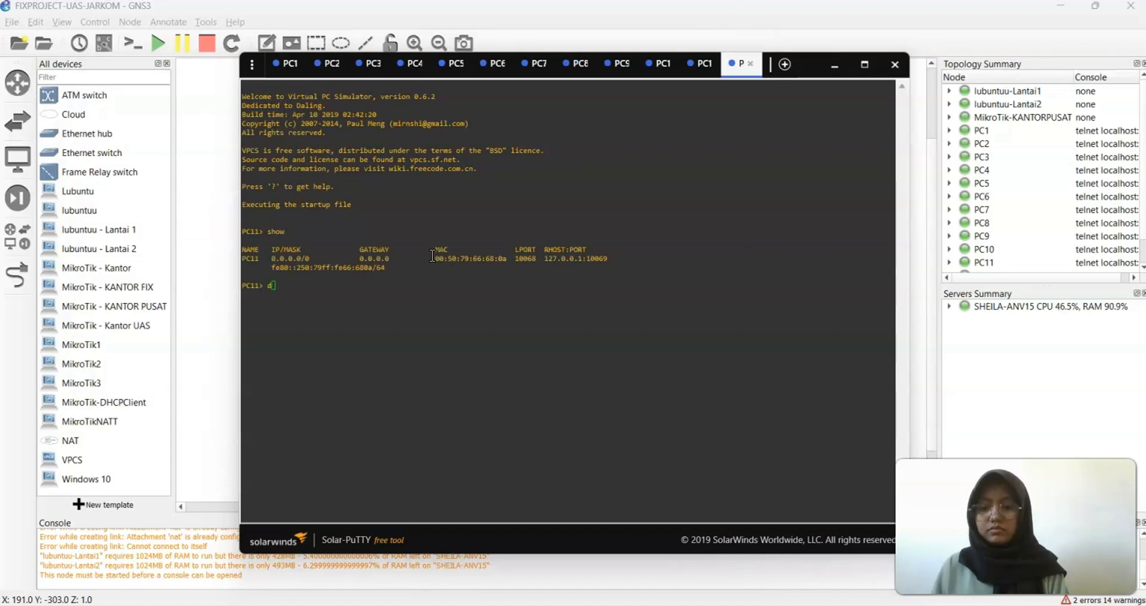
type("hcp -r")
key("Return")
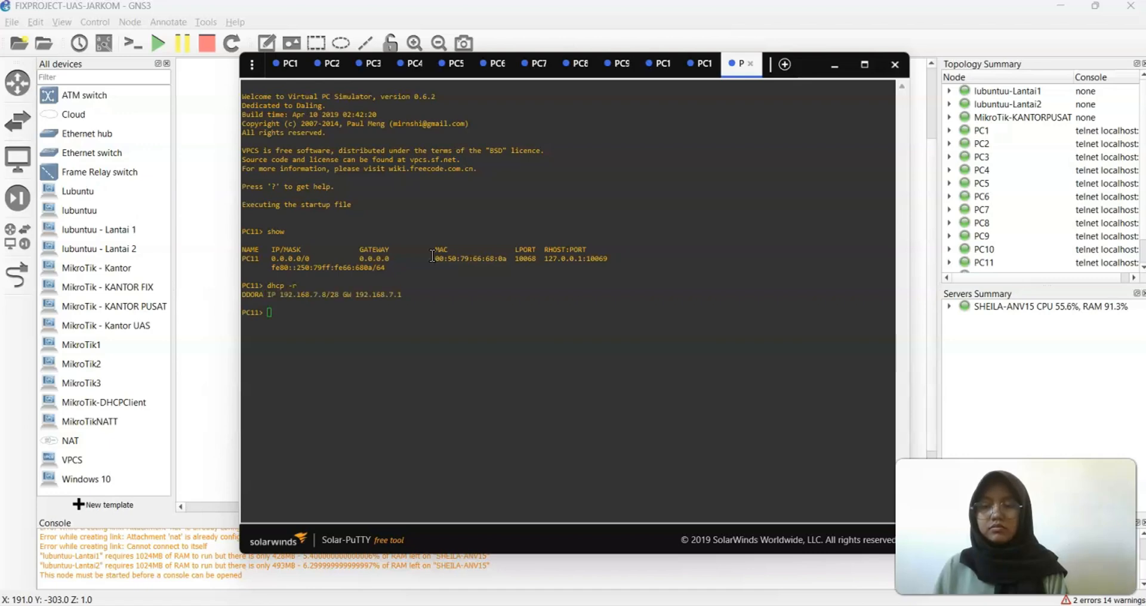
Save PC11's configuration and ping 192.168.7.4 twice, which is administratively prohibited
type("save")
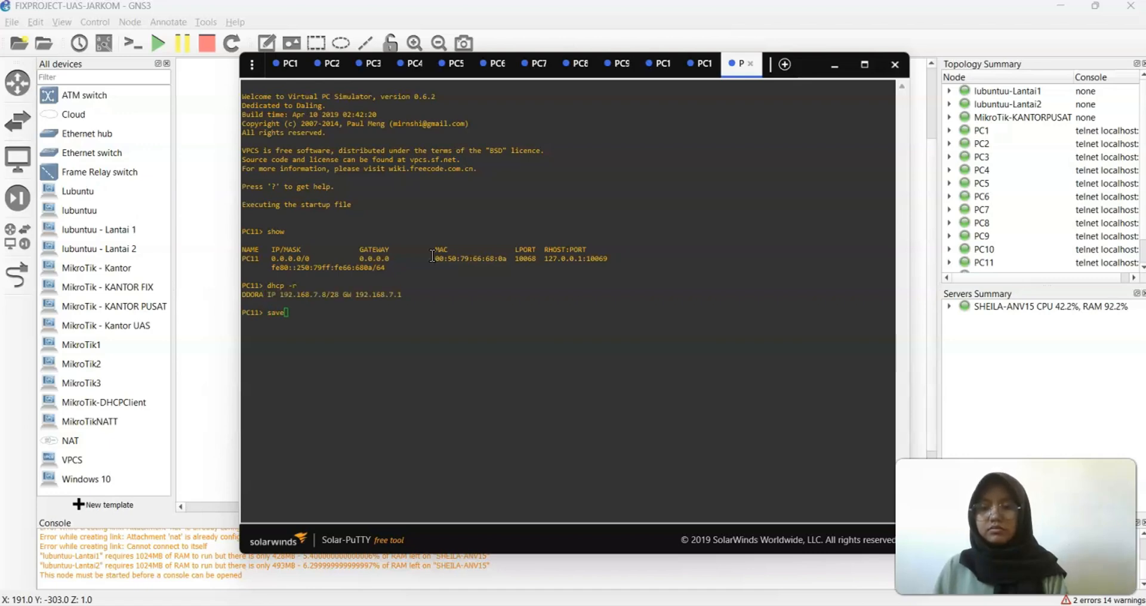
key("Return")
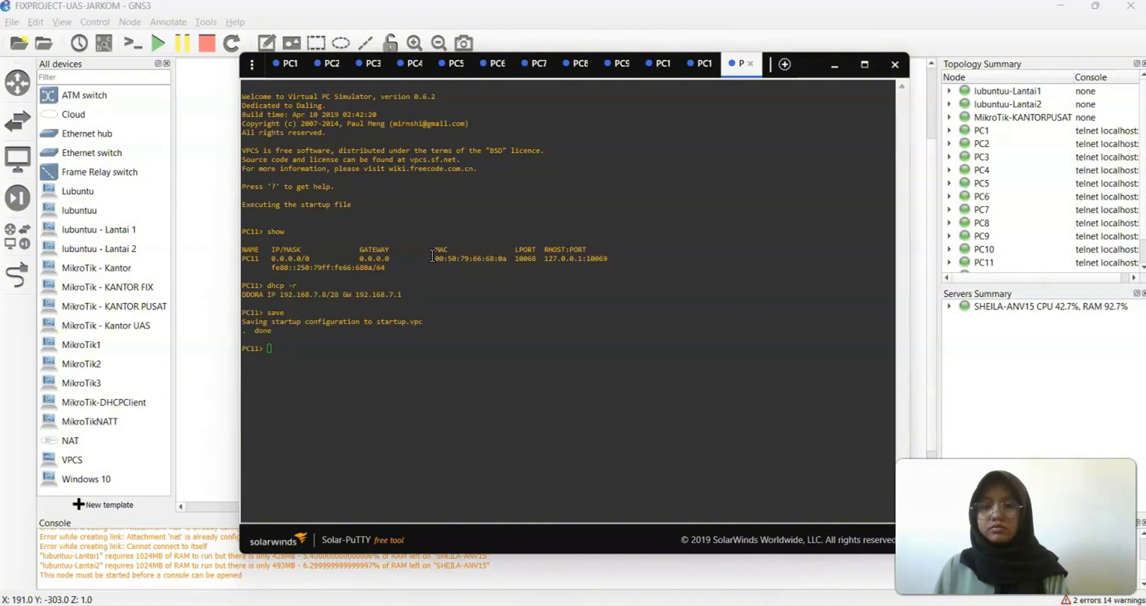
type("pinh")
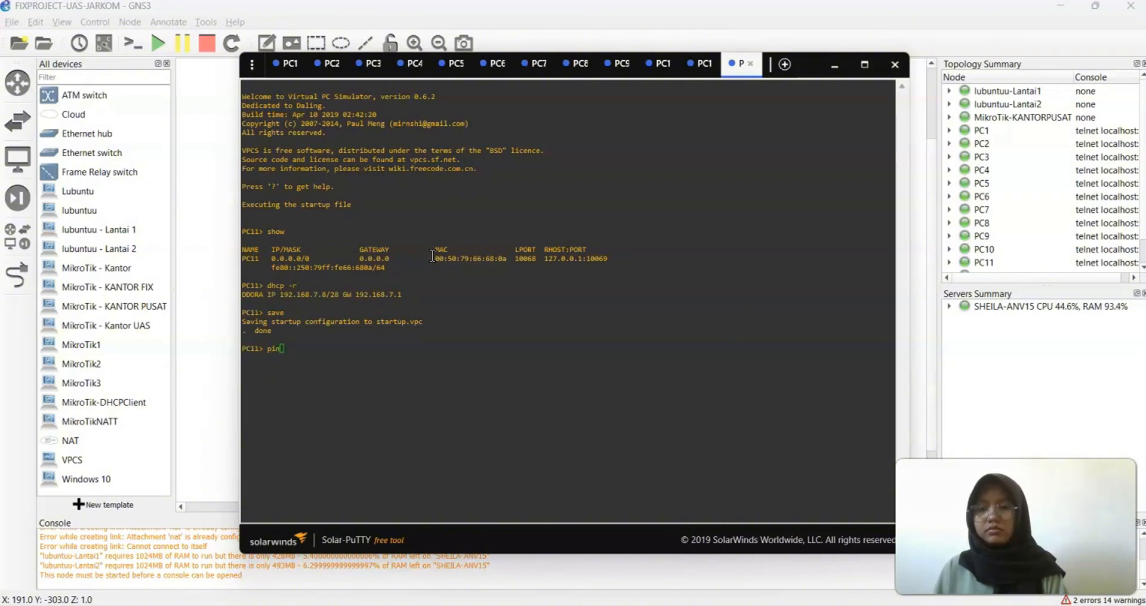
key("BackSpace")
key("BackSpace")
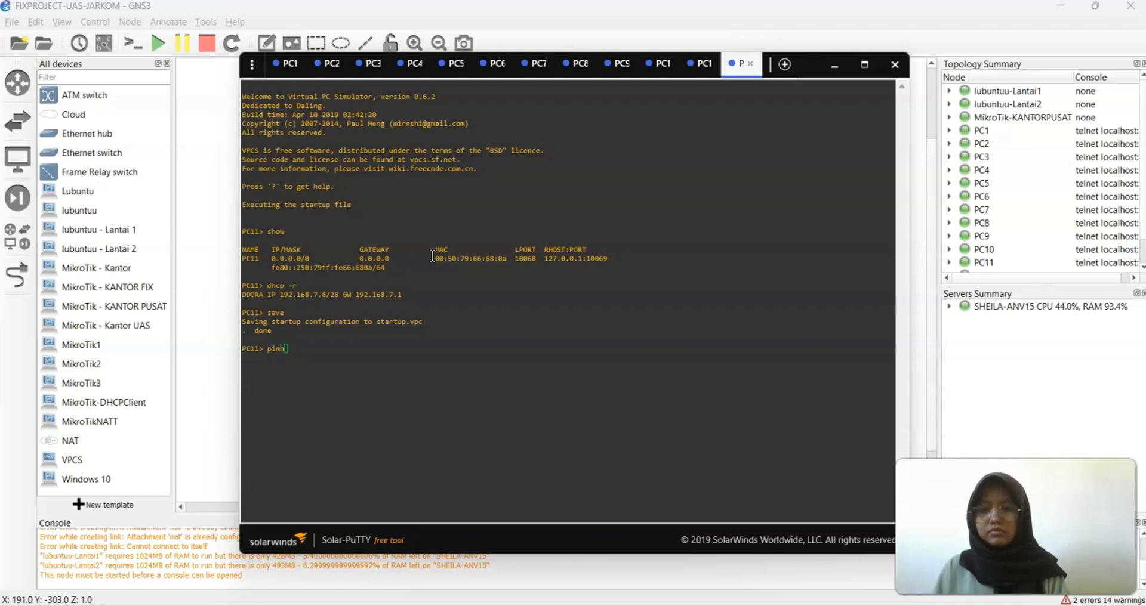
type("g 1")
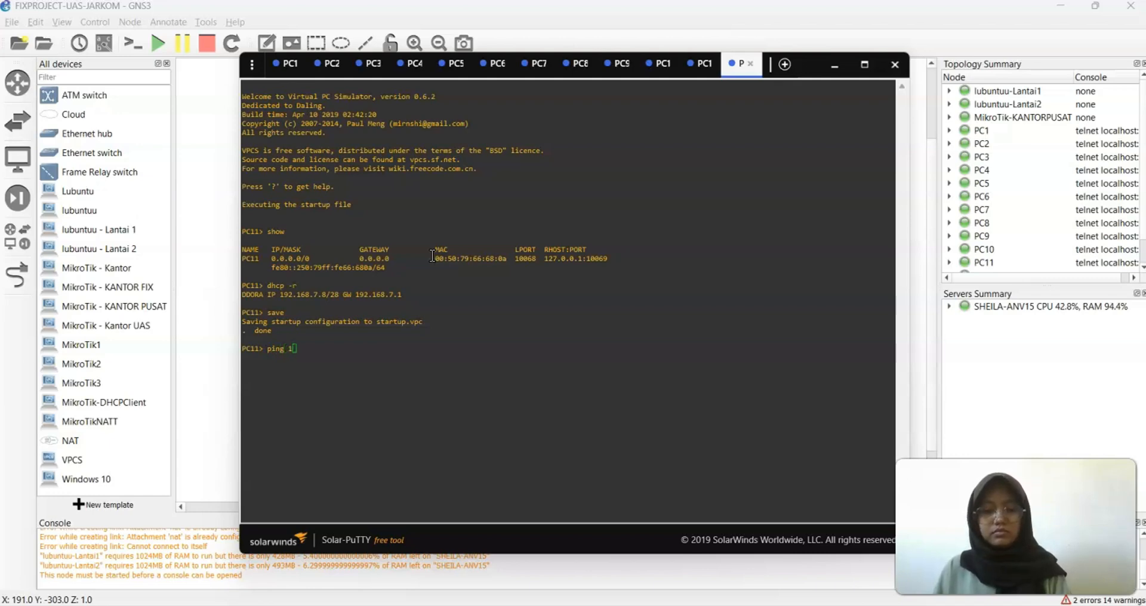
type("92.168")
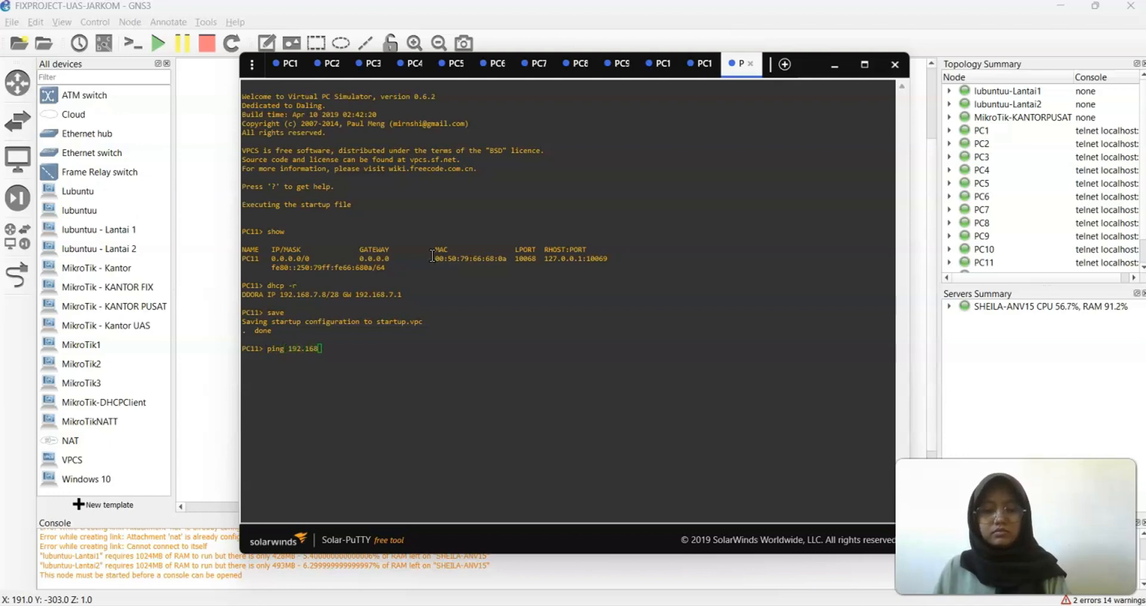
type(".7.4")
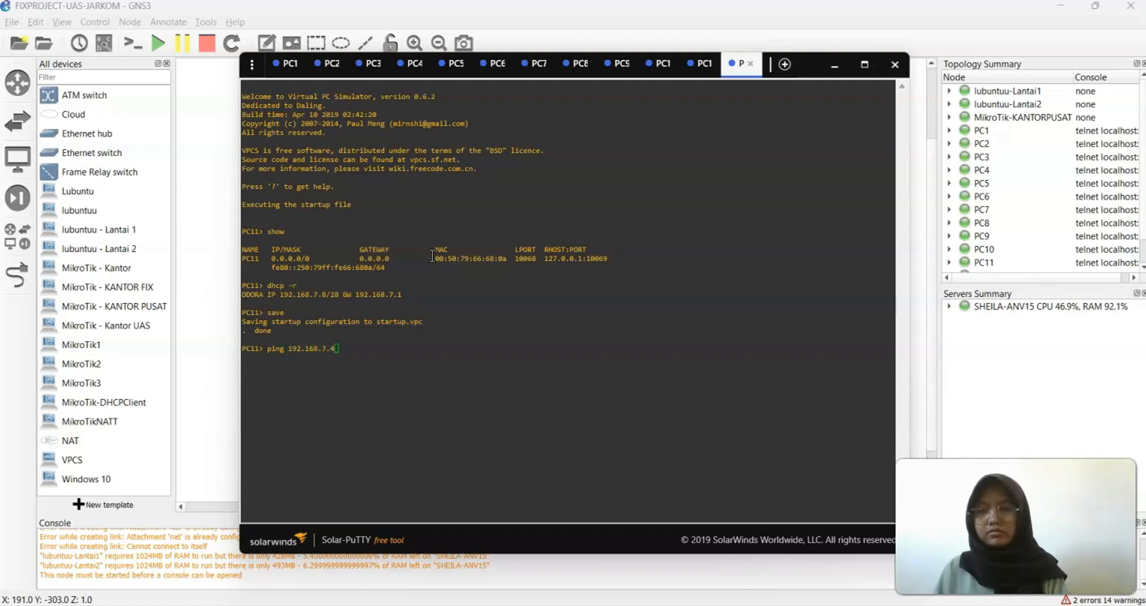
key("Return")
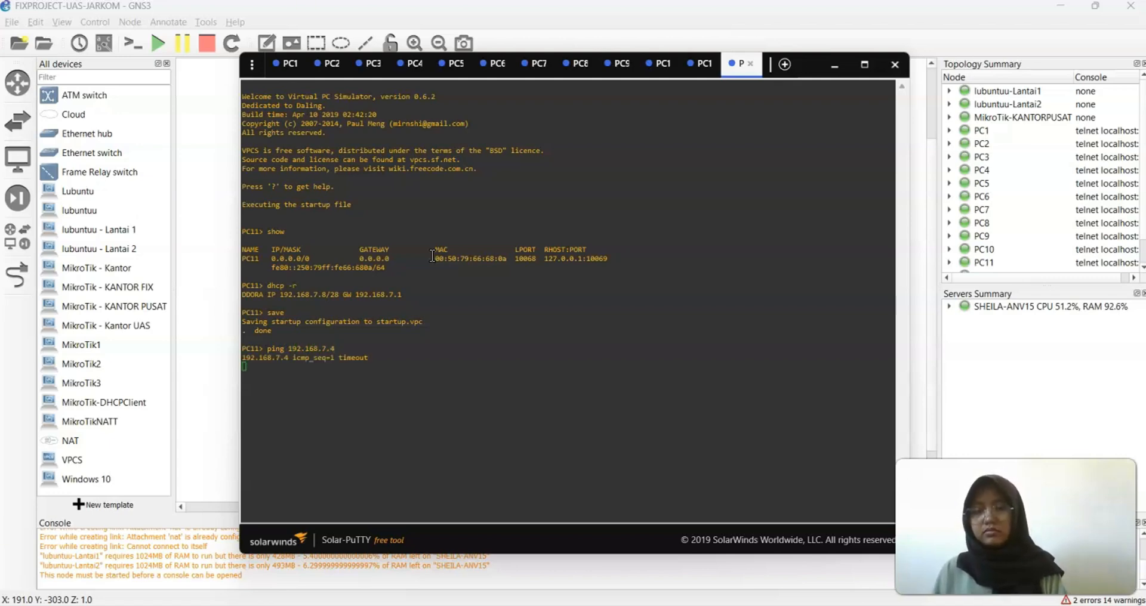
key("ctrl+c")
key("Up")
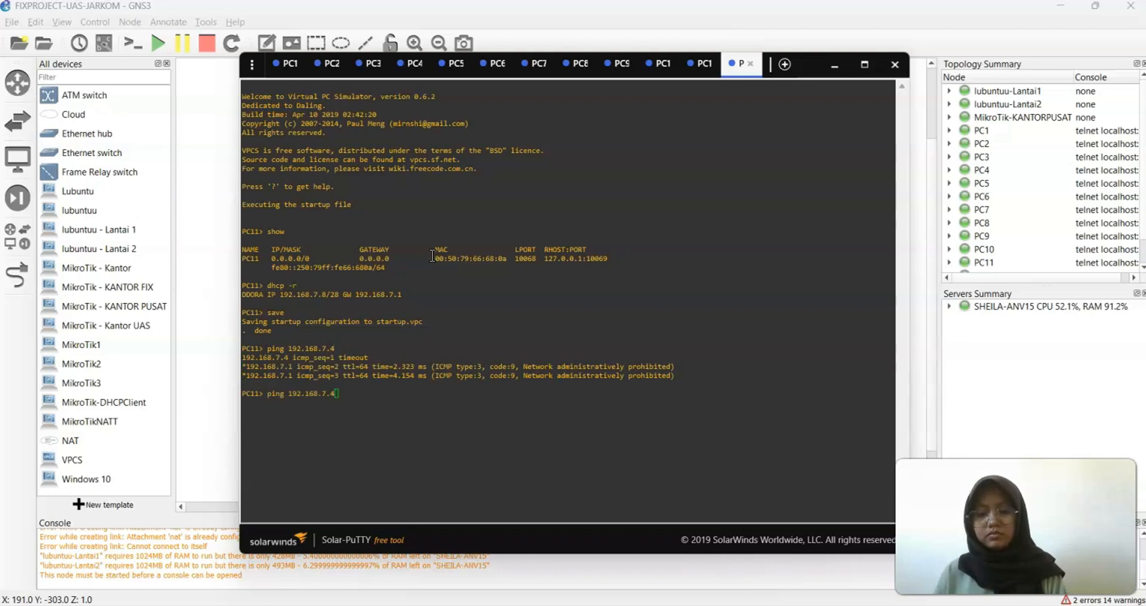
key("Return")
key("ctrl+c")
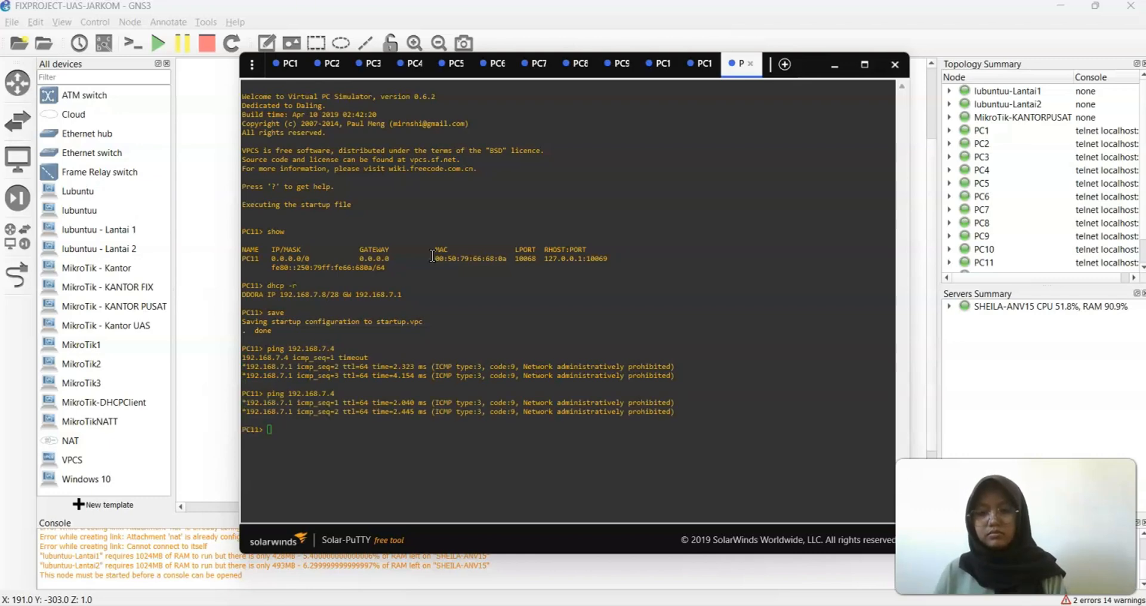
Ping 192.168.7.14 and 192.168.6.2 from PC11; both are administratively prohibited
key("Up")
key("BackSpace")
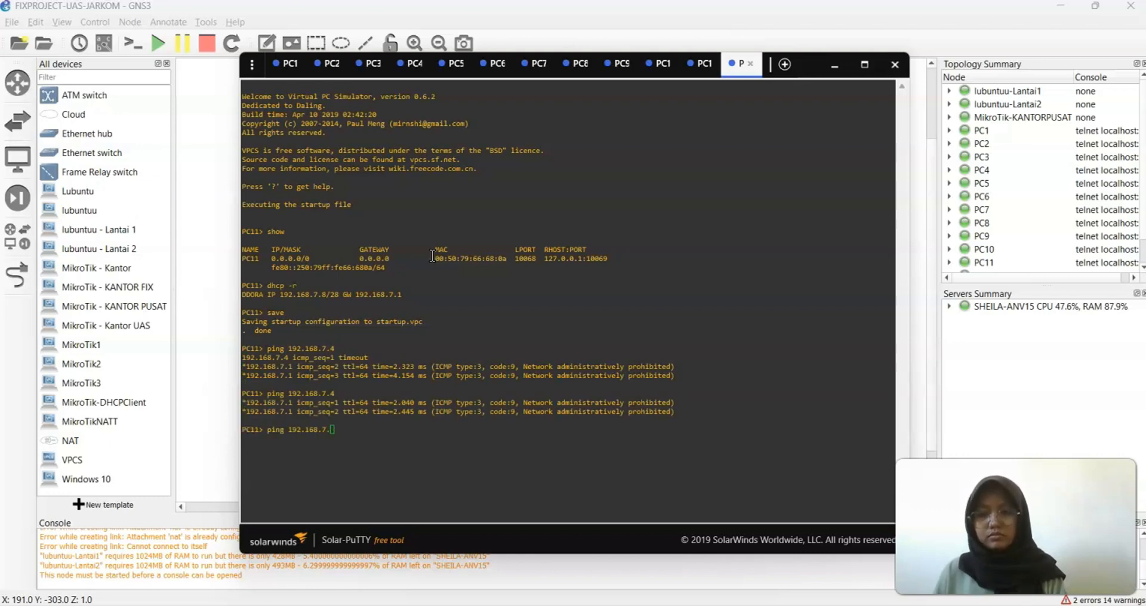
type("14")
key("Return")
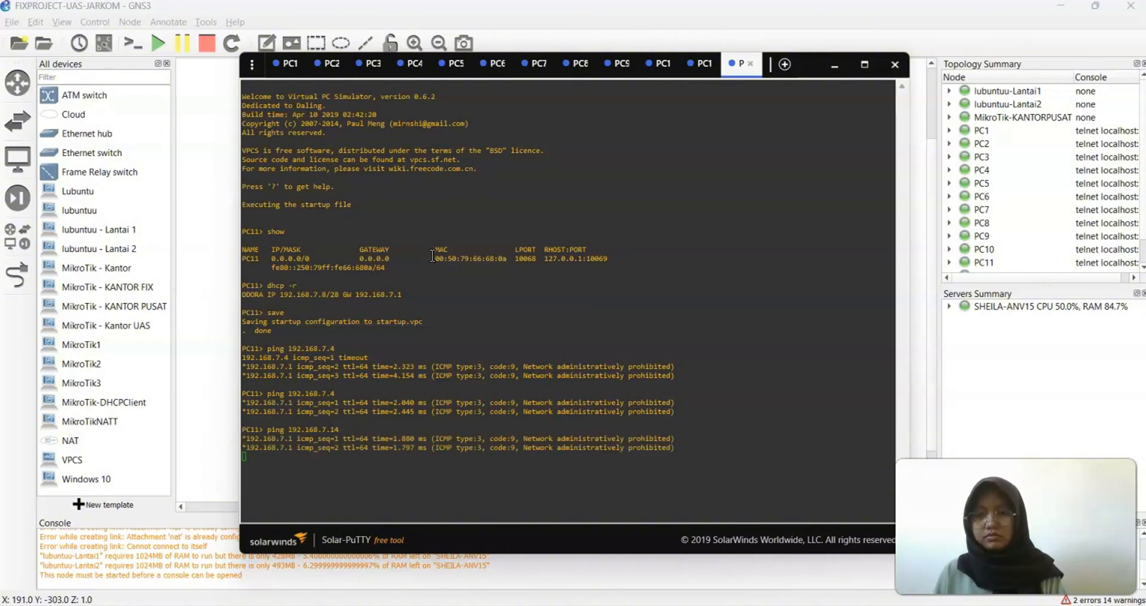
key("ctrl+c")
key("Up")
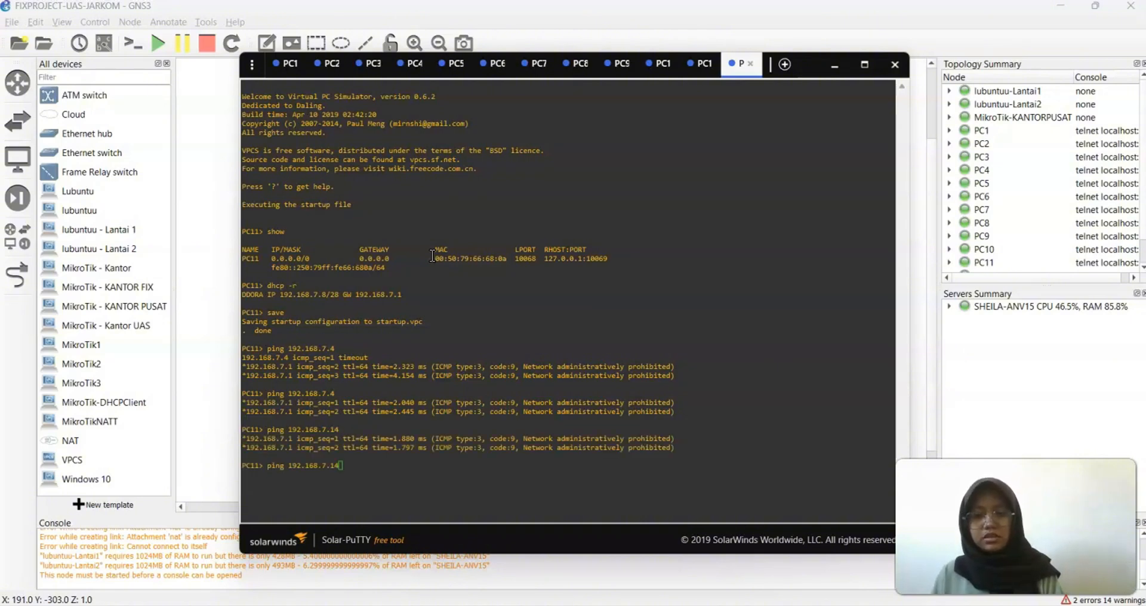
key("BackSpace")
key("BackSpace")
key("BackSpace")
key("BackSpace")
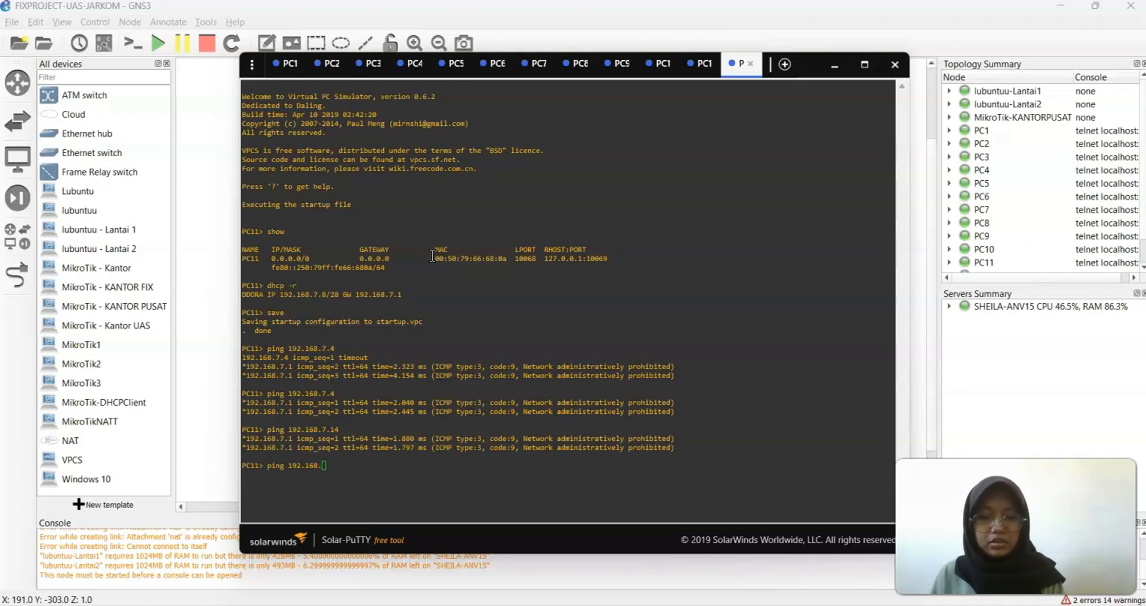
type("6.2")
key("Return")
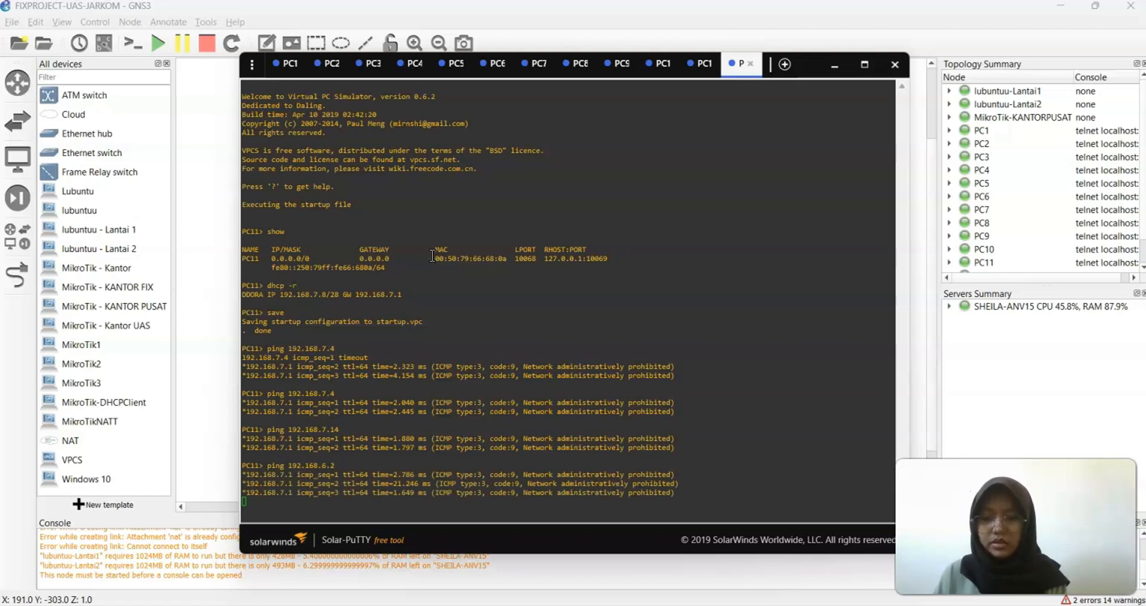
Return to the topology view and bring up PC5's node options
left_click(835, 65)
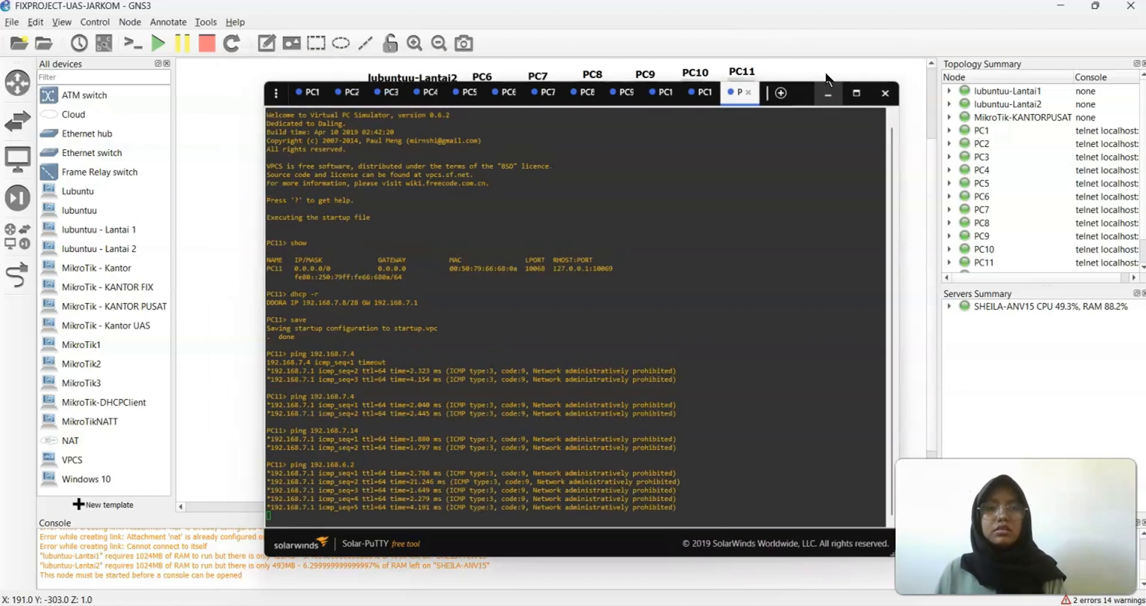
right_click(761, 432)
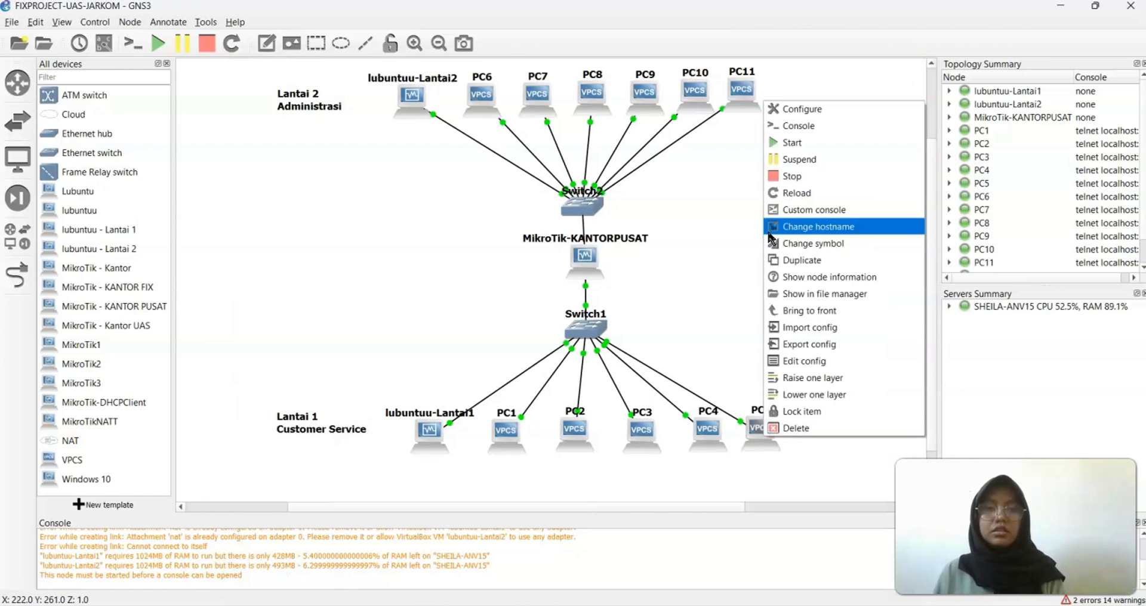
left_click(797, 127)
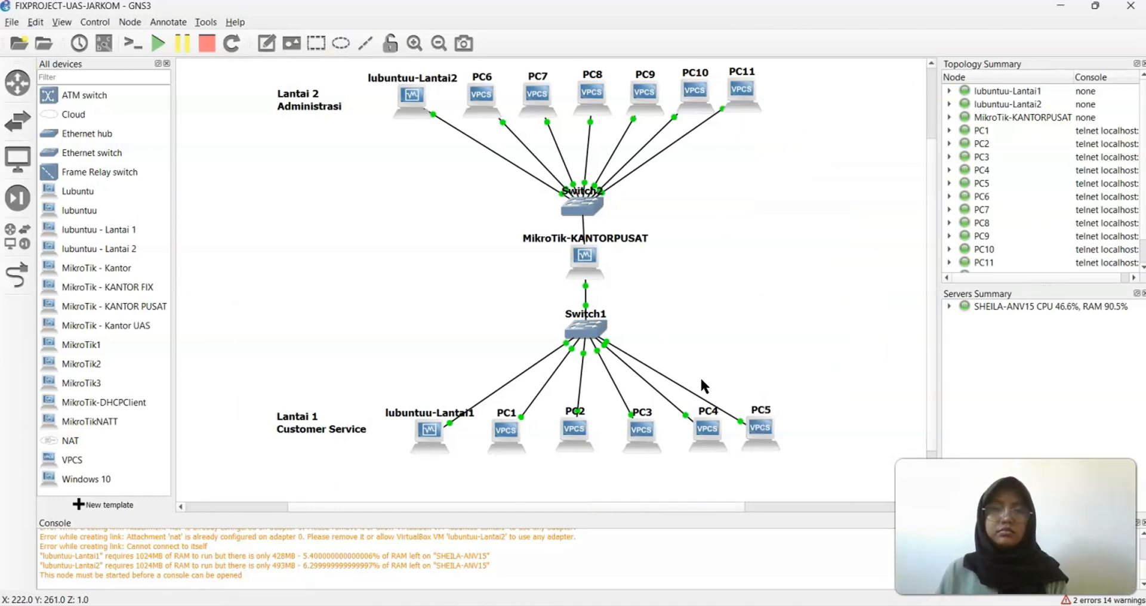
Open PC5's console and ping 192.168.7.6, prohibited by gateway 192.168.6.1
double_click(755, 419)
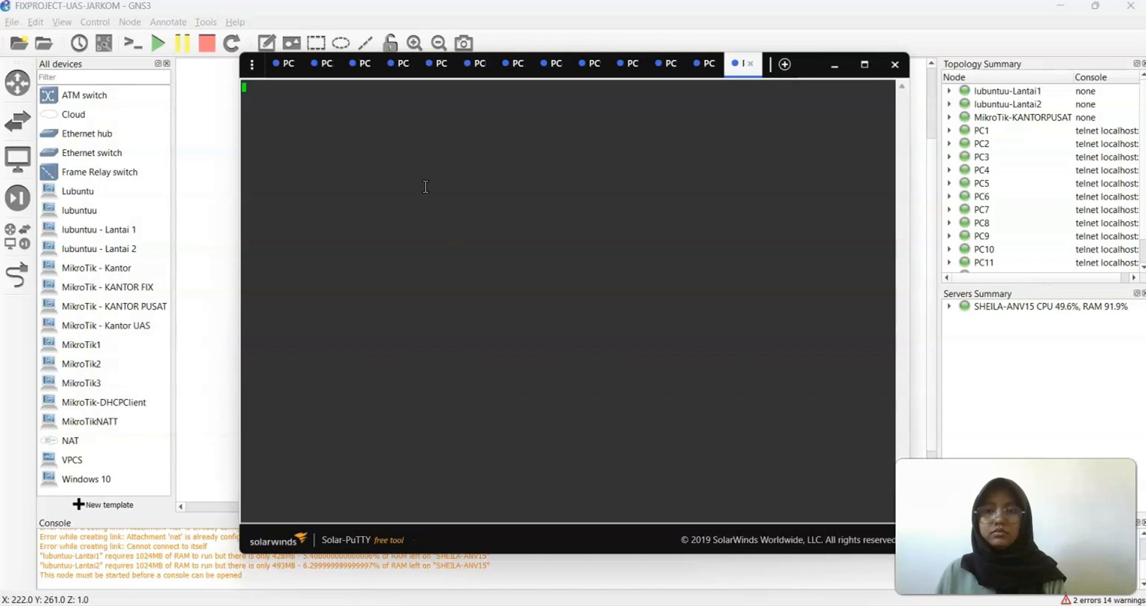
type("p")
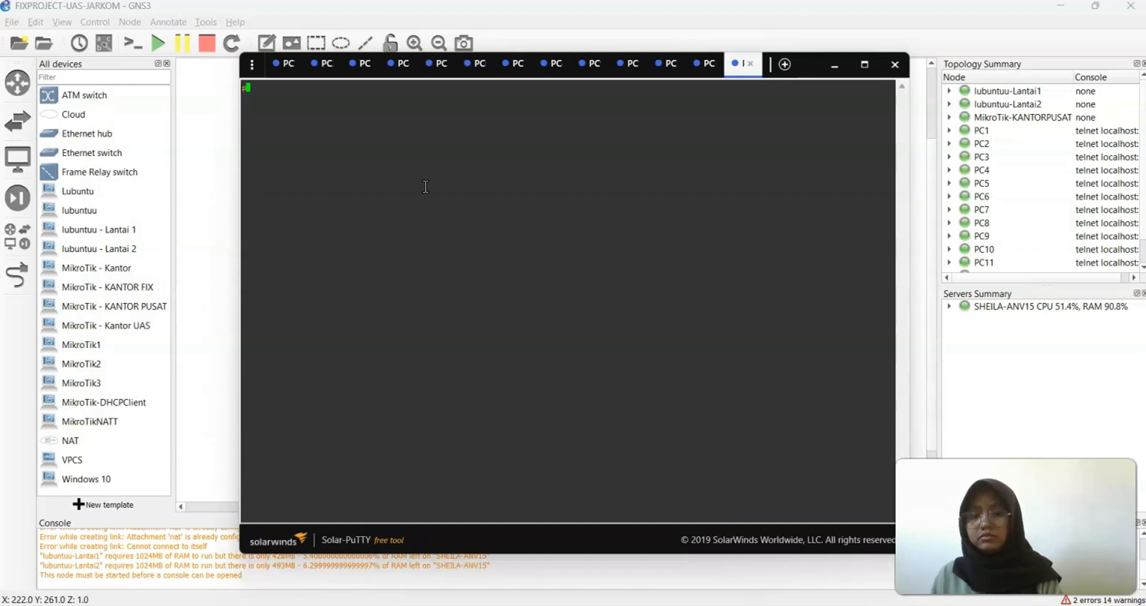
type("ing 192.168.")
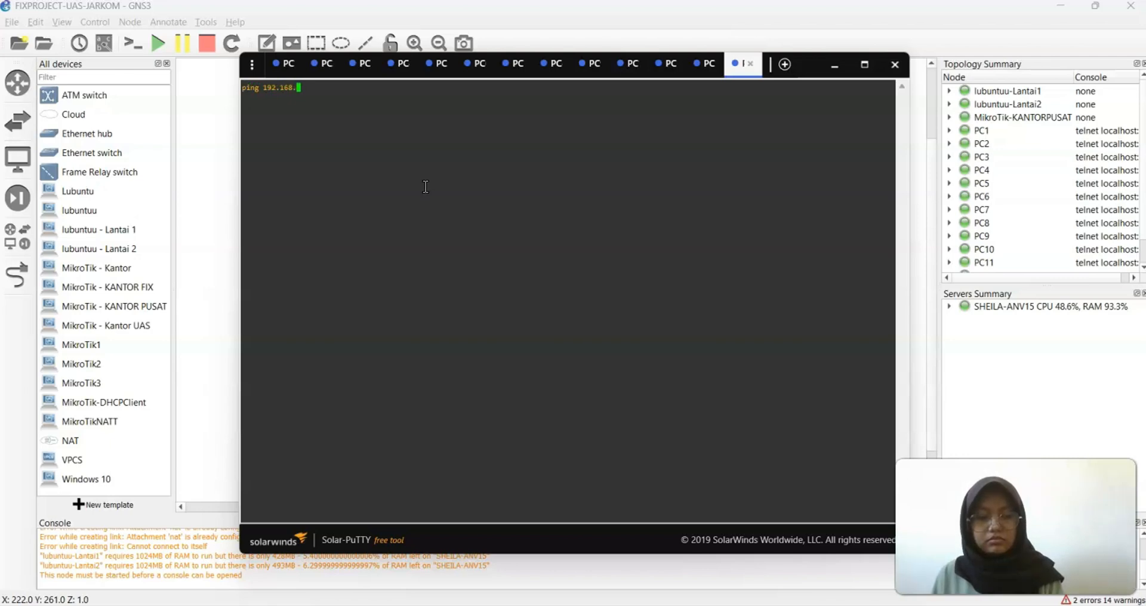
type("7.6")
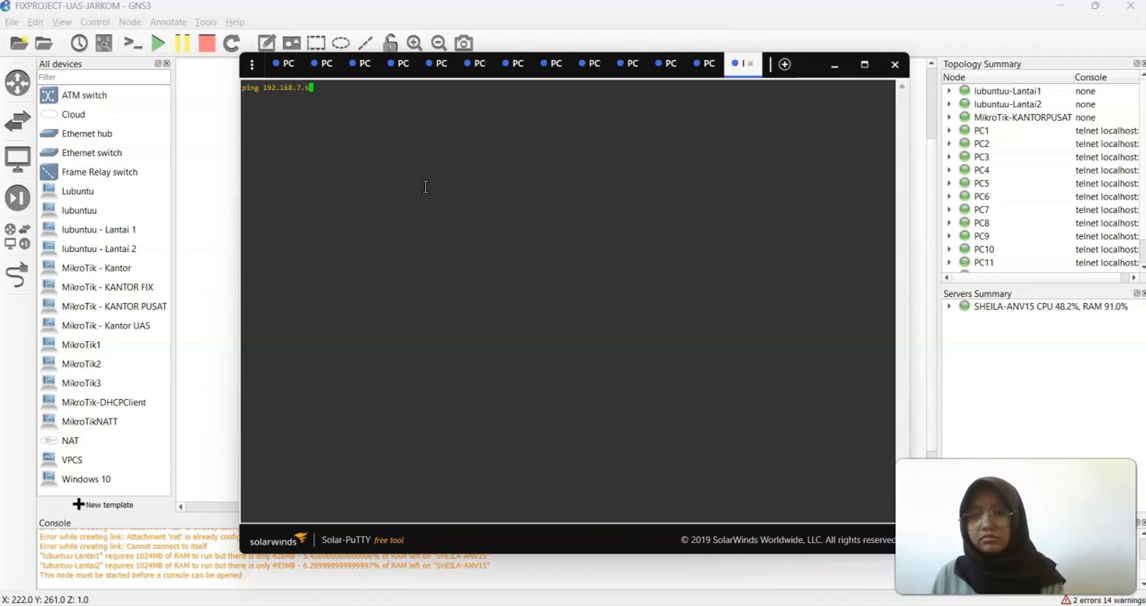
key("Return")
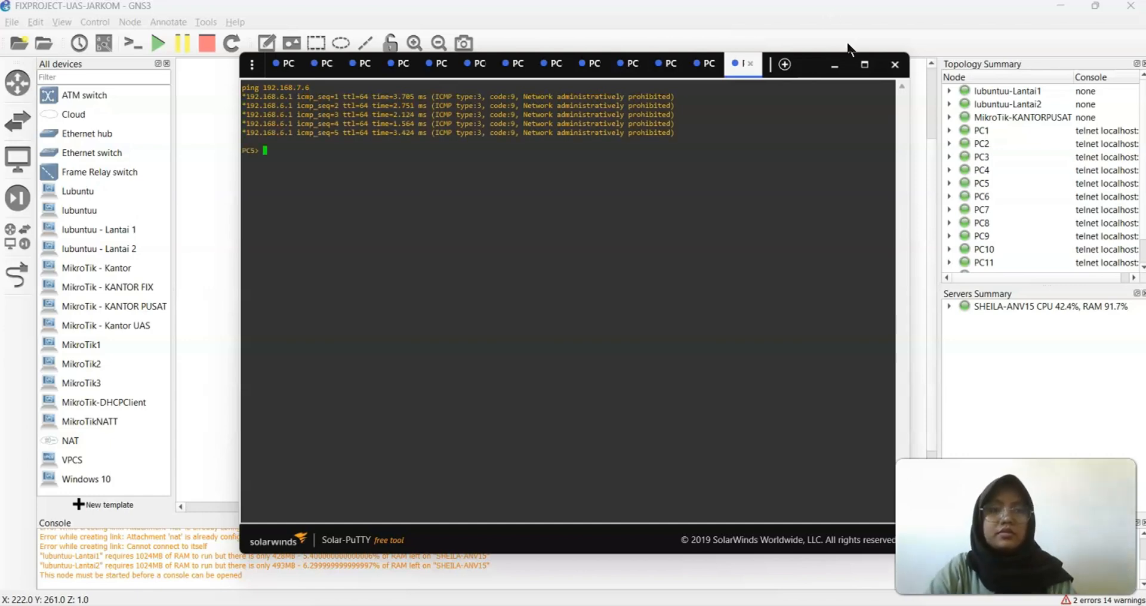
Check the topology, then ping 192.168.7.14 from PC5, also administratively prohibited
left_click(834, 65)
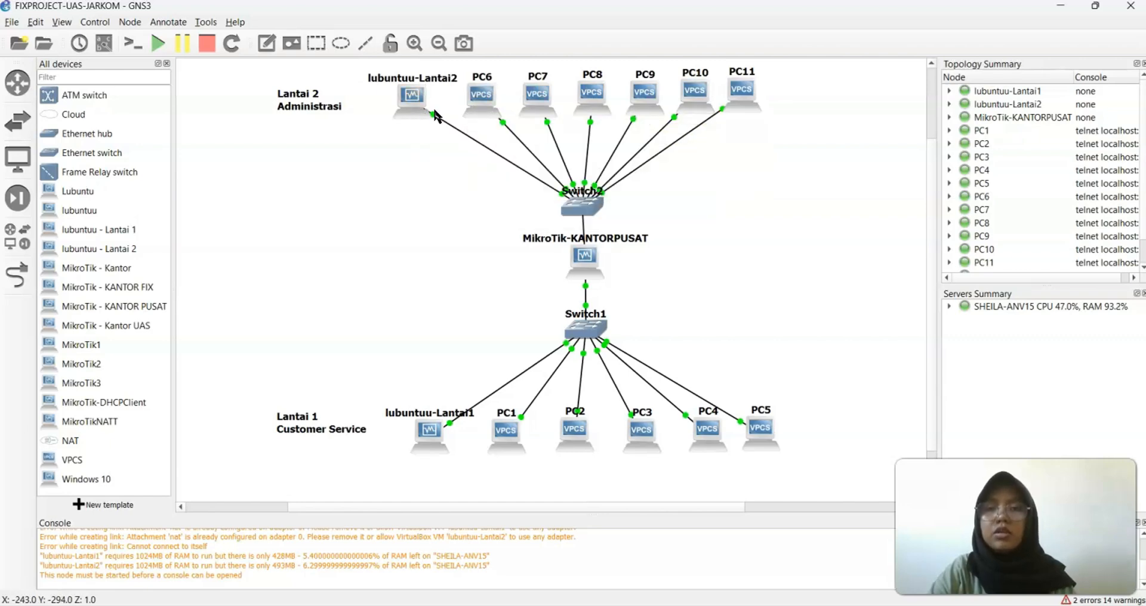
mouse_move(747, 89)
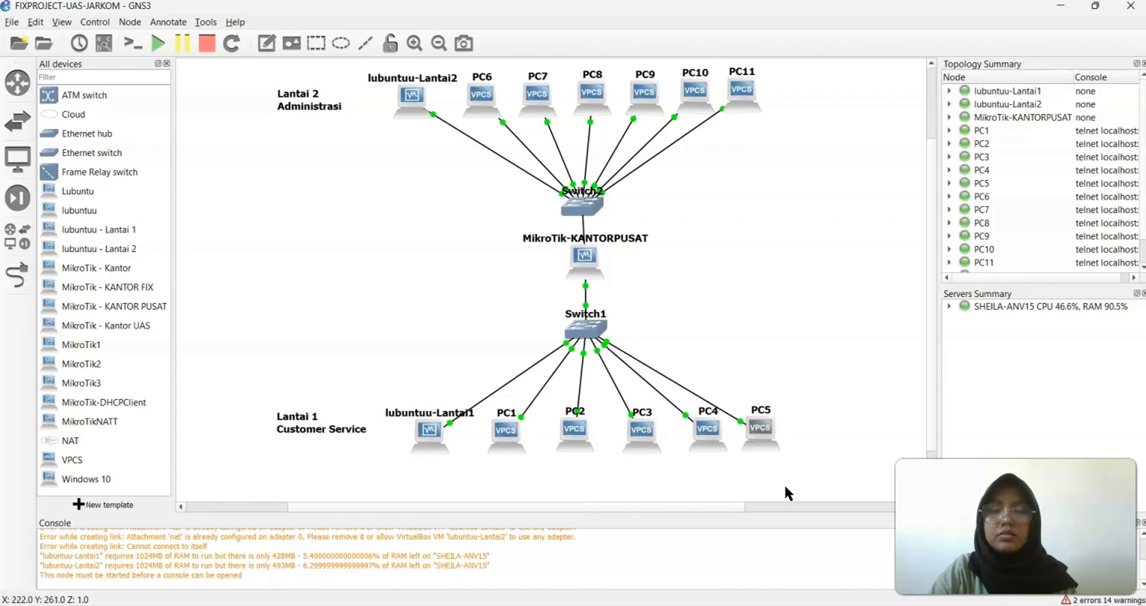
mouse_move(885, 605)
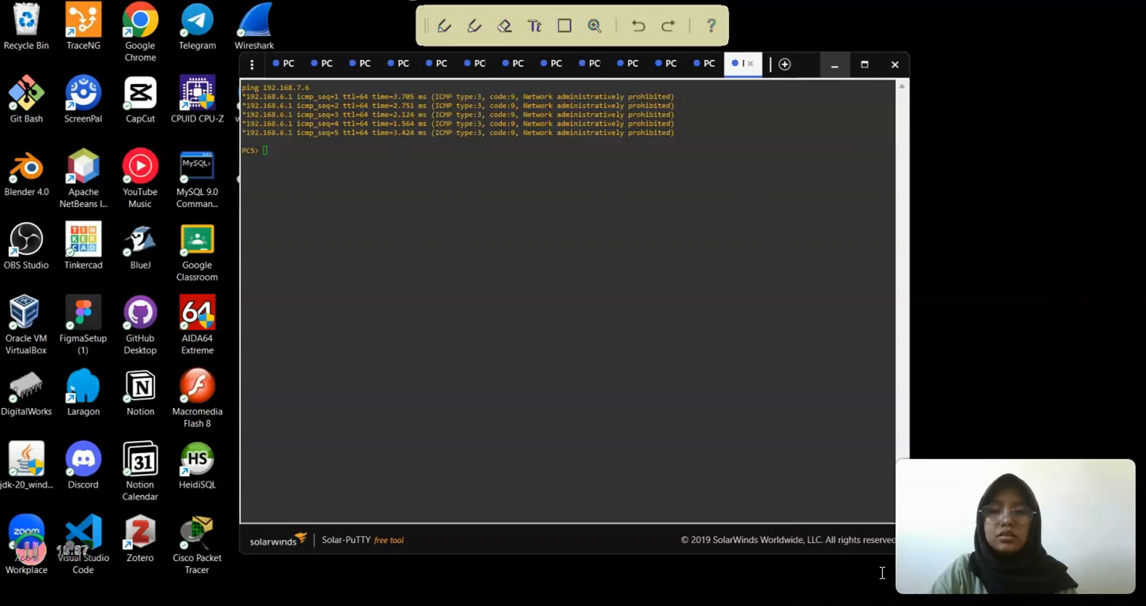
left_click(885, 576)
key("Up")
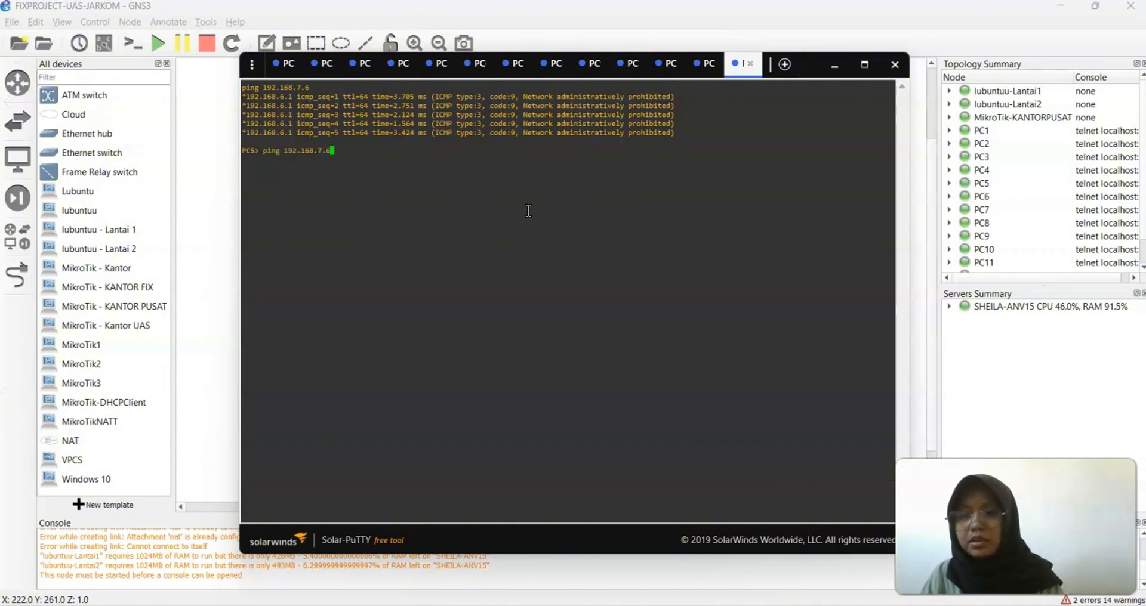
key("BackSpace")
type("1")
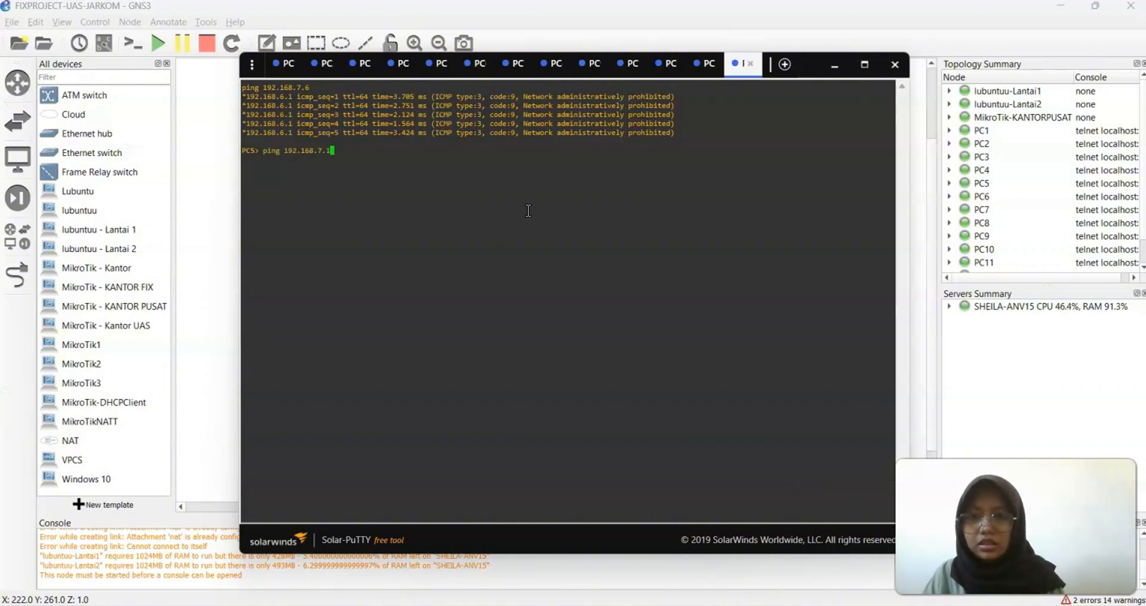
type("4")
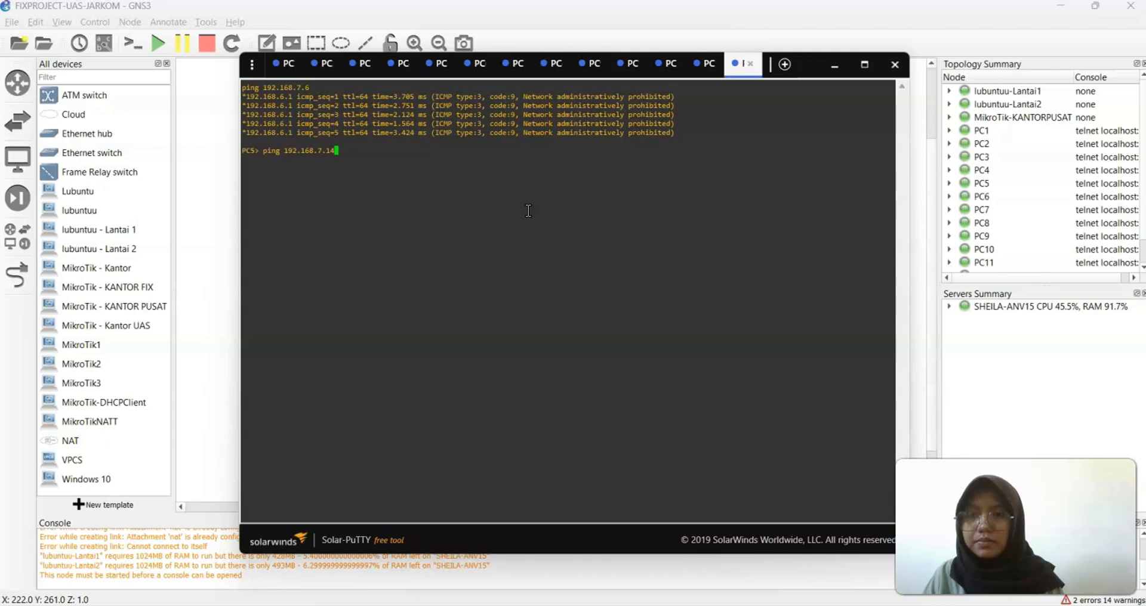
key("Return")
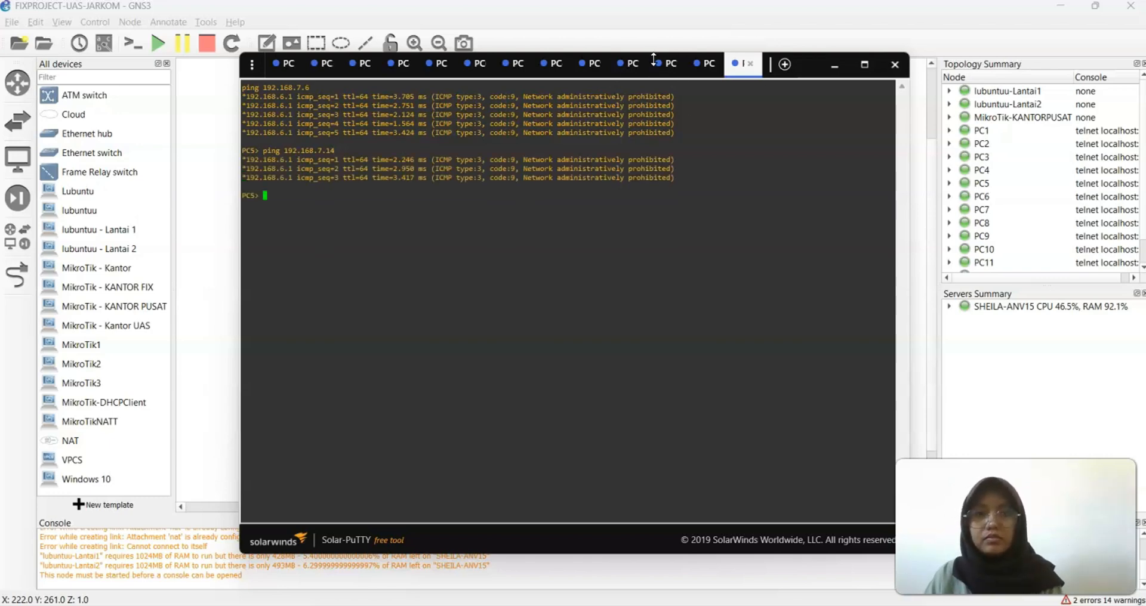
left_click(692, 65)
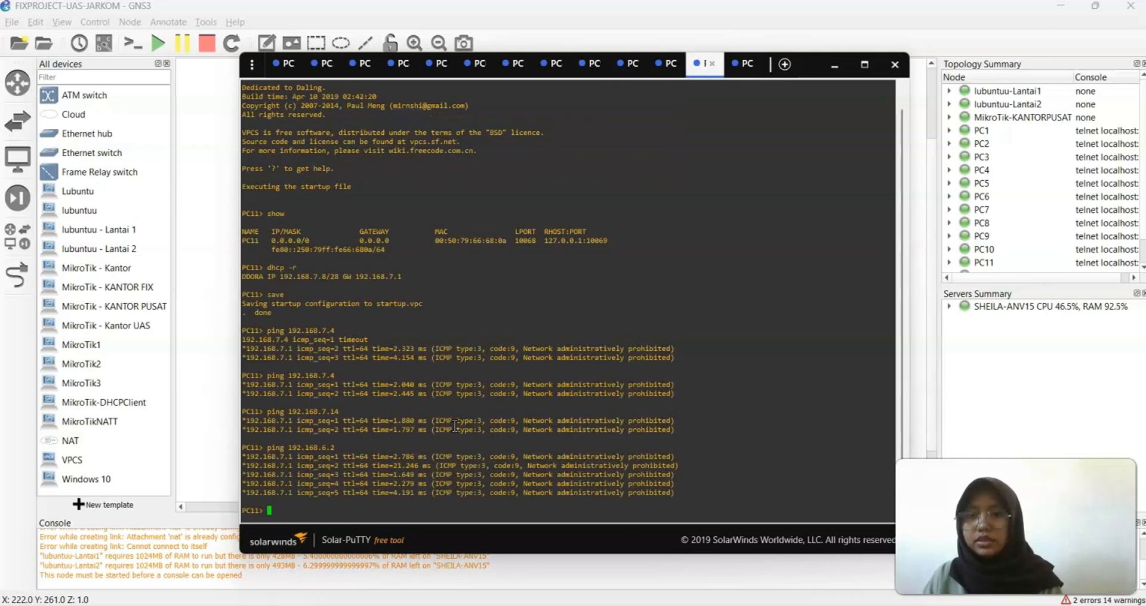
Ping 192.168.6.14 from PC11, get 'administratively prohibited', and minimize the console
key("Up")
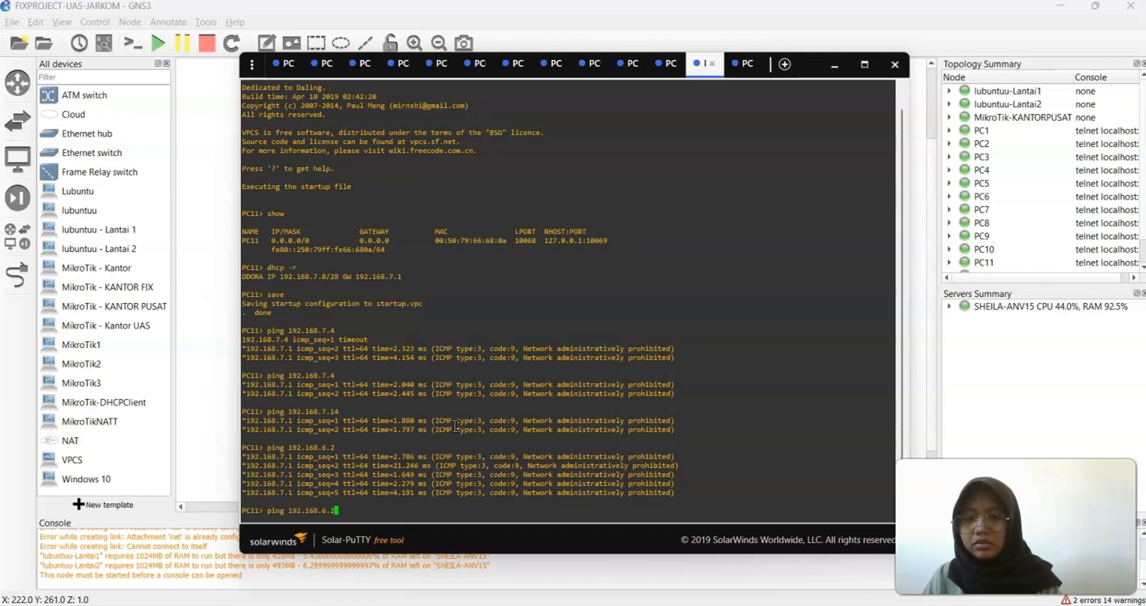
key("BackSpace")
type("14")
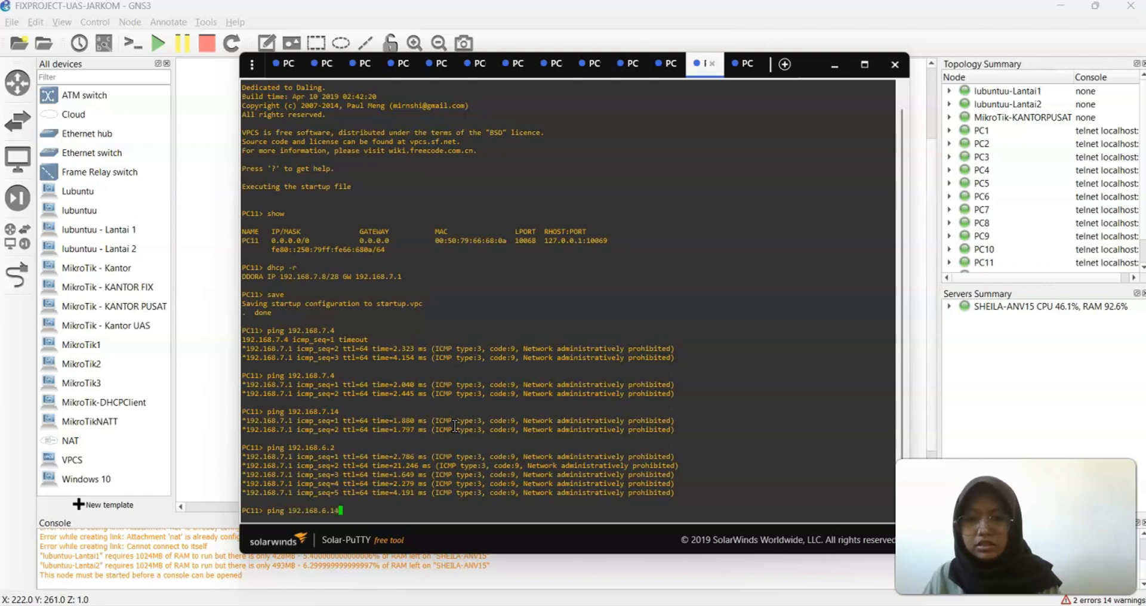
key("Return")
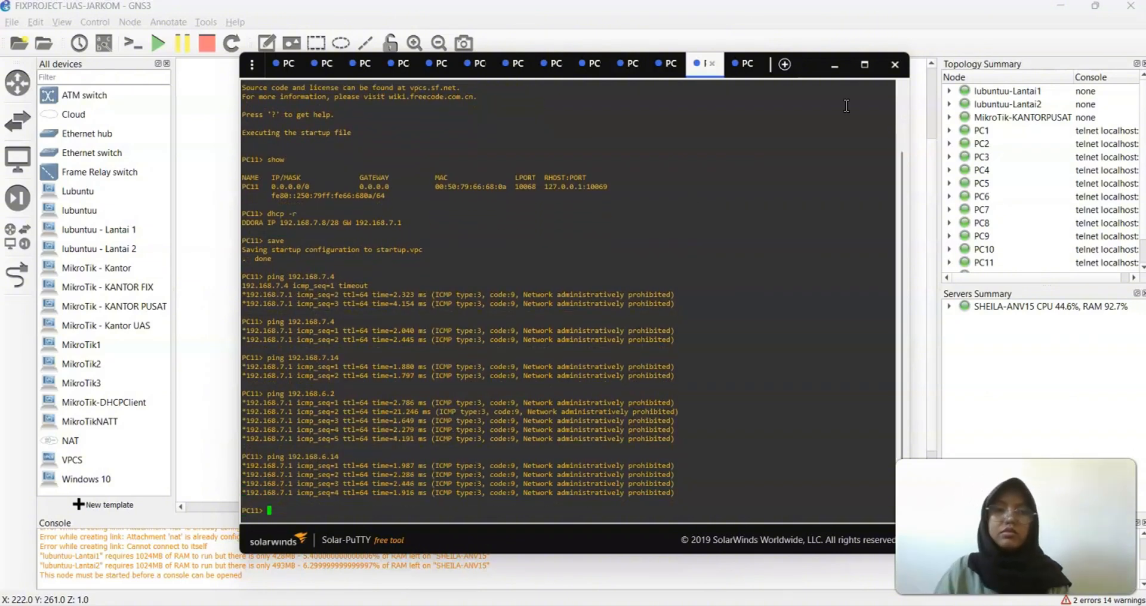
left_click(834, 65)
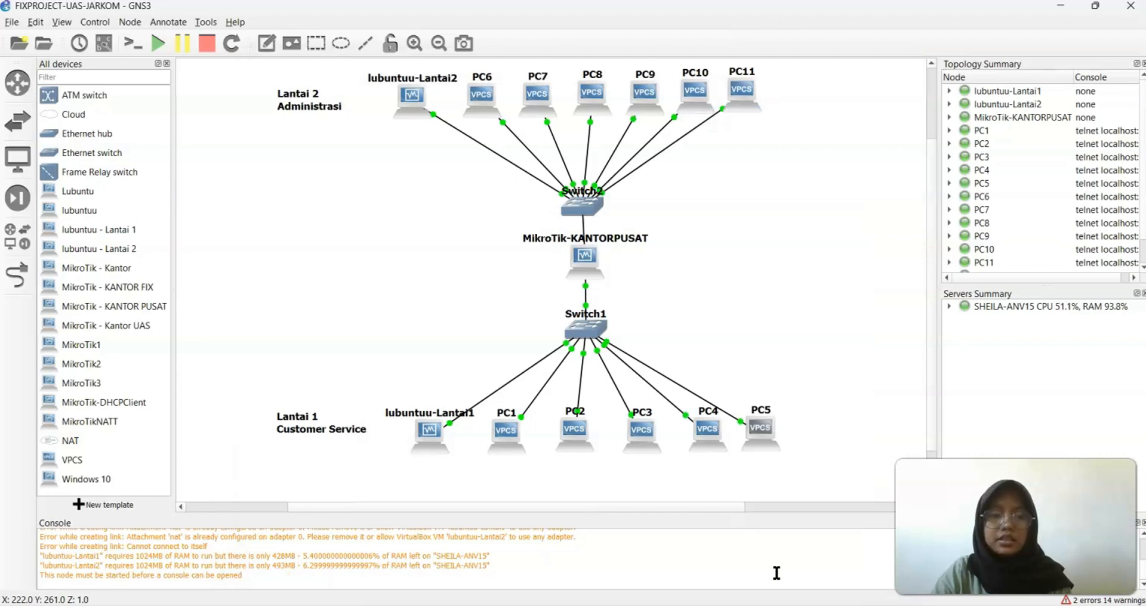
Start the lubuntuu-Lantai1 node and bring its VirtualBox VM window forward
right_click(429, 431)
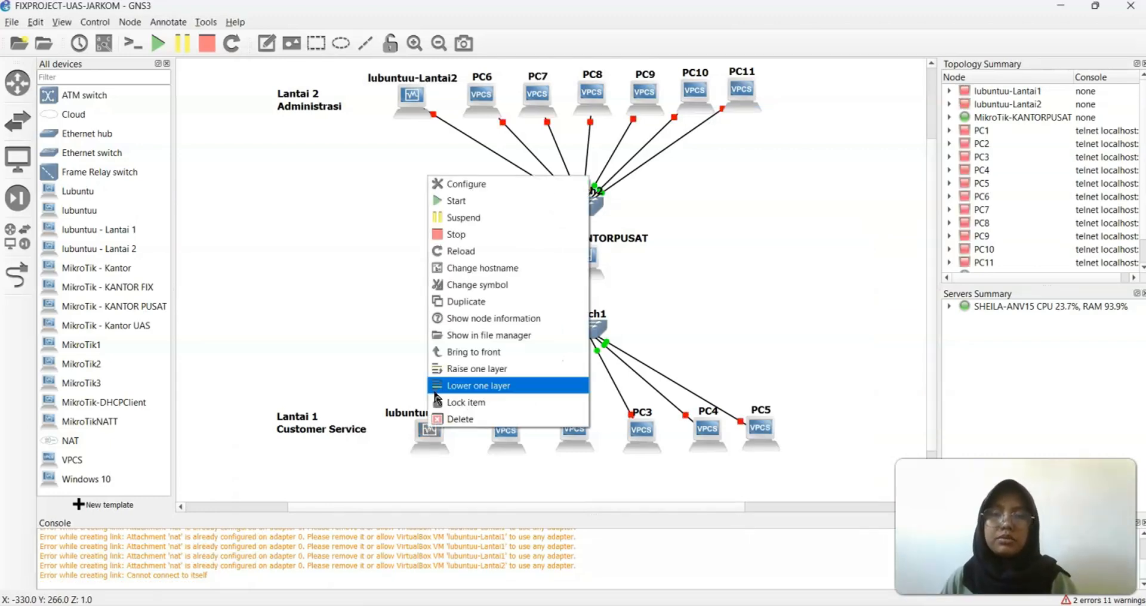
left_click(476, 202)
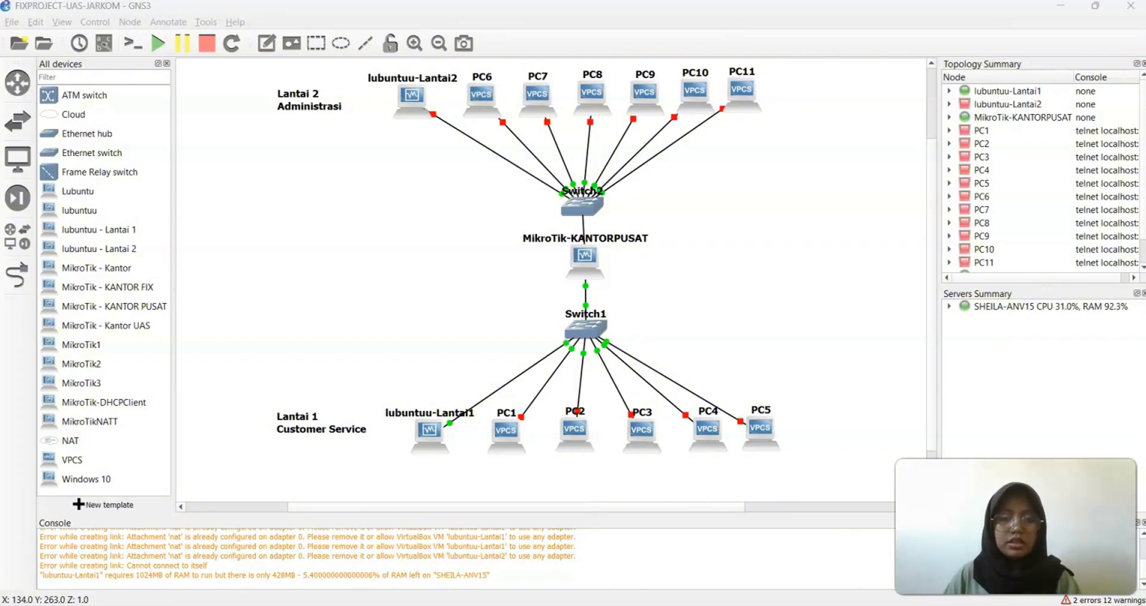
mouse_move(825, 605)
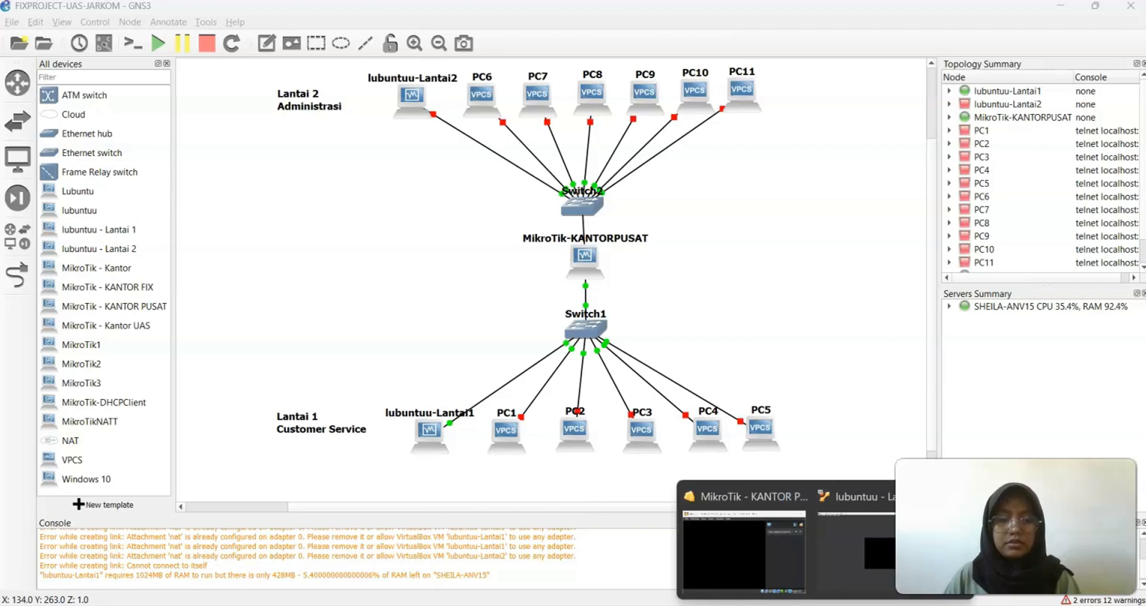
left_click(858, 555)
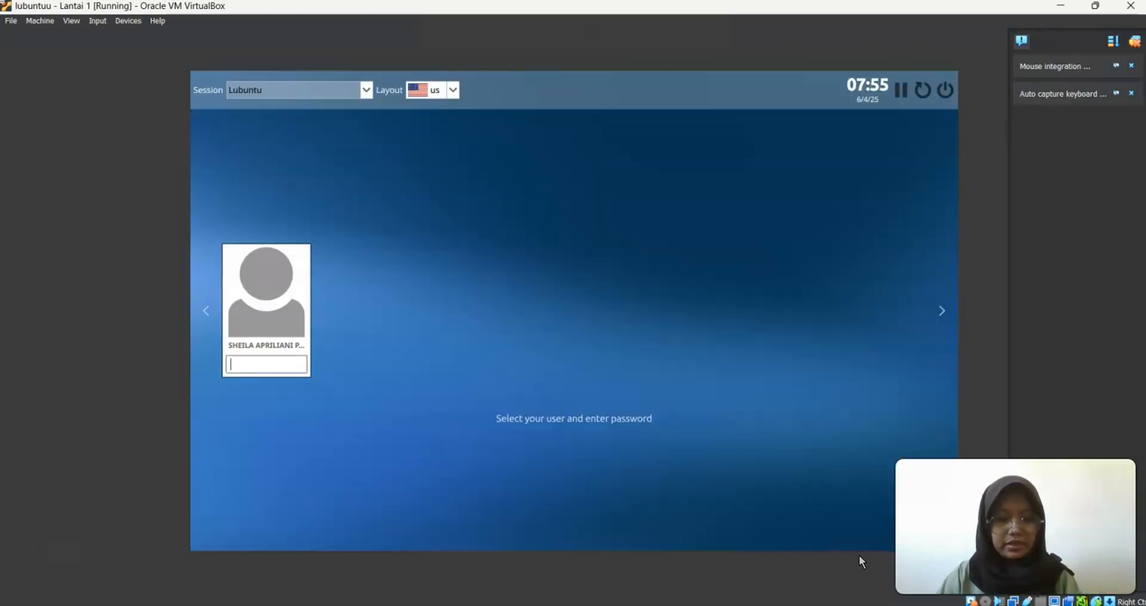
Enable Num Lock, enter the user's password, and log in to the Lubuntu desktop
key("Num_Lock")
type("********")
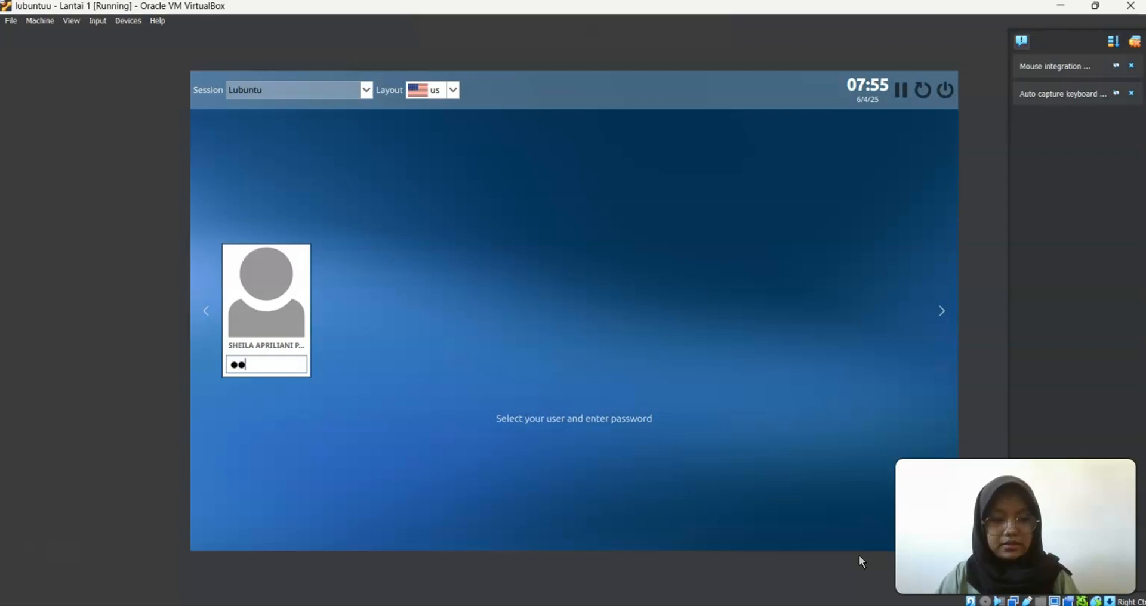
key("Return")
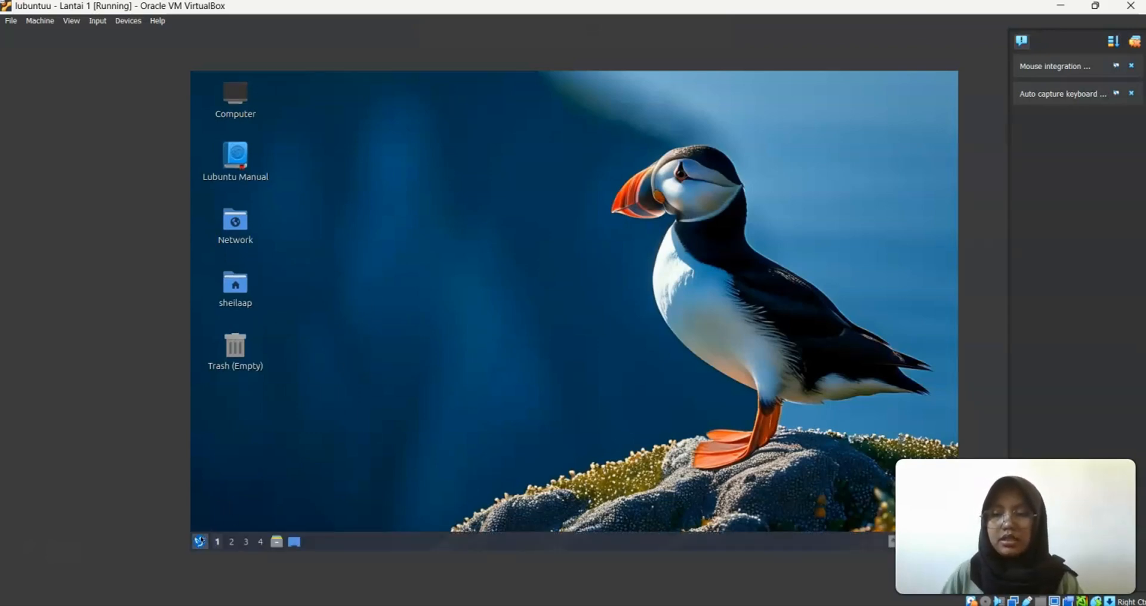
Set the netplan-zz-all-en wired connection's IPv4 method to Automatic (DHCP)
left_click(201, 541)
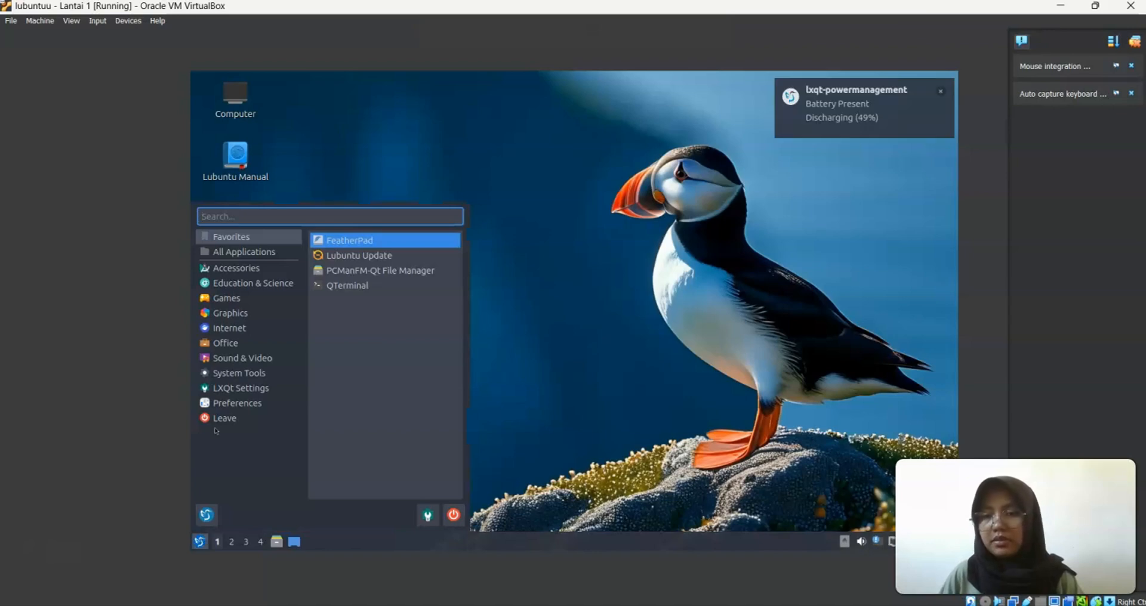
left_click(226, 403)
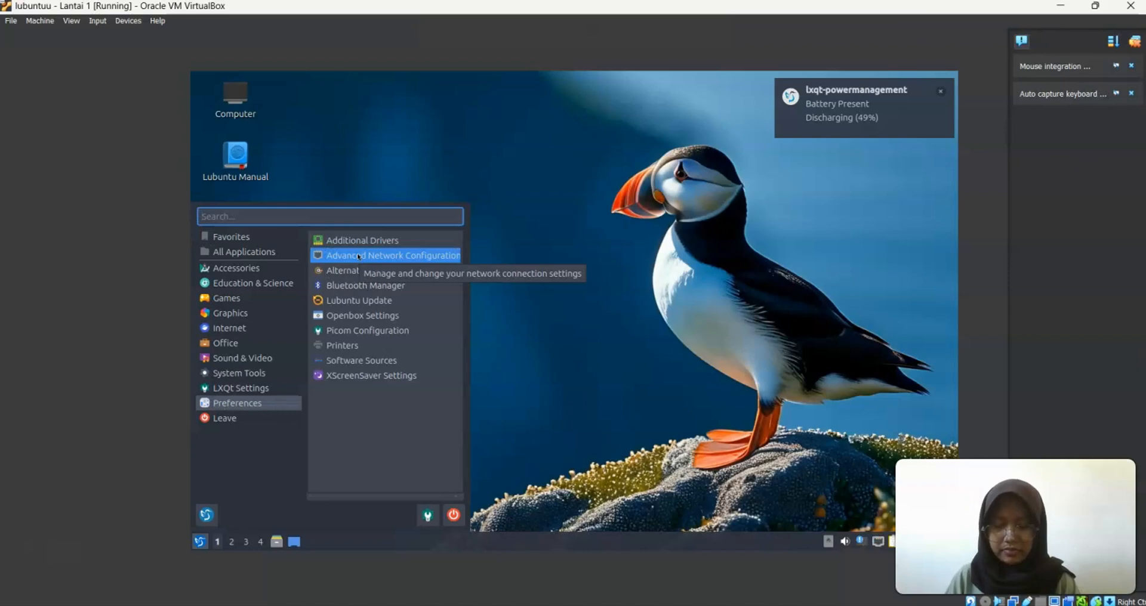
left_click(358, 257)
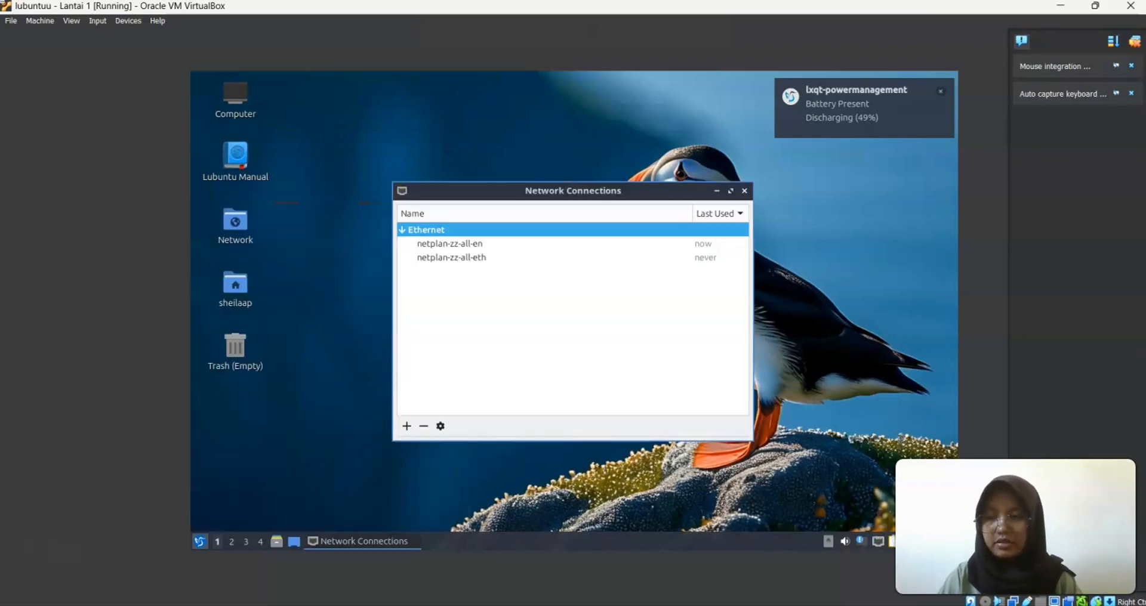
double_click(468, 243)
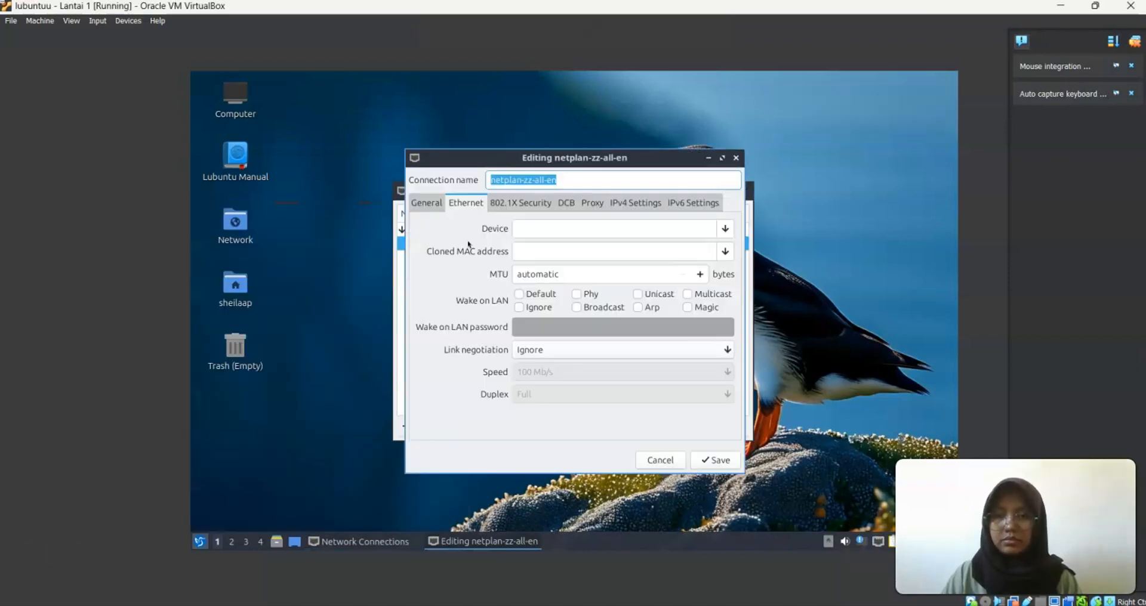
left_click(618, 204)
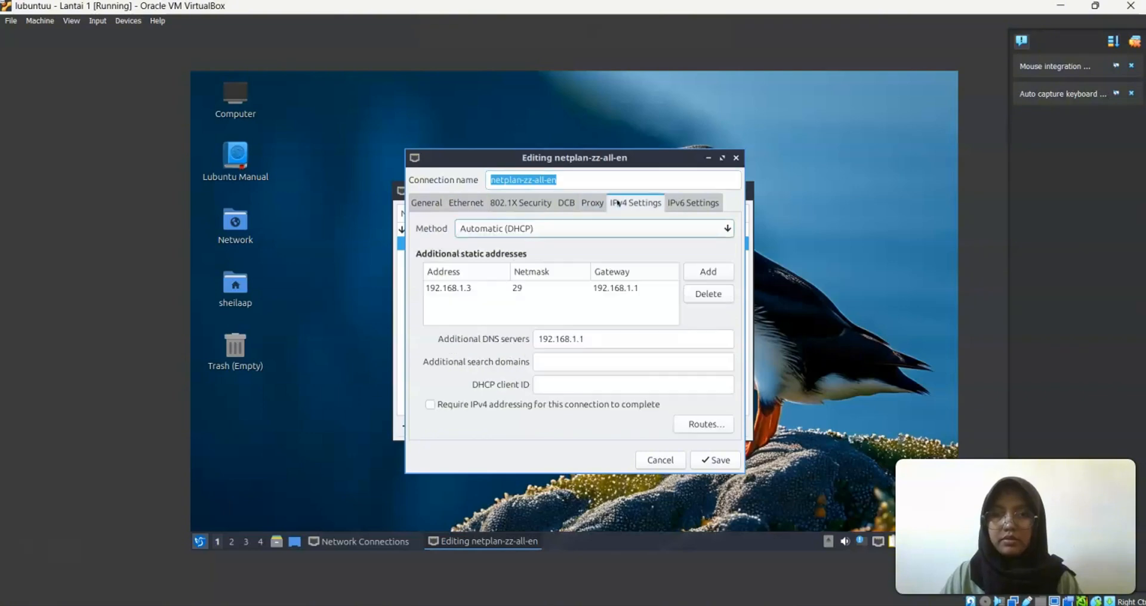
left_click(531, 230)
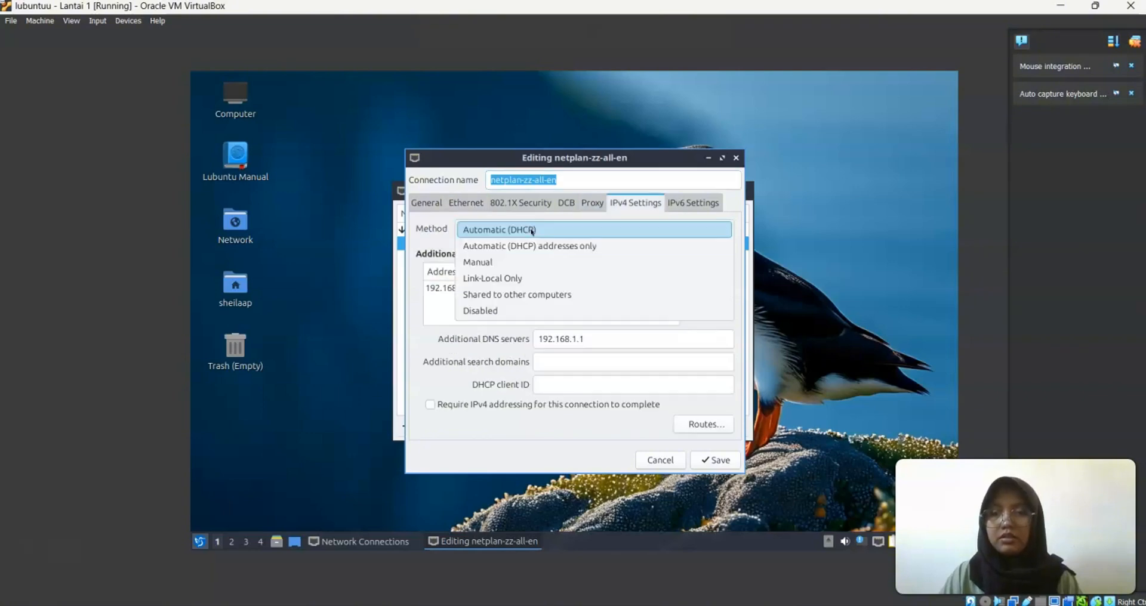
left_click(531, 232)
Remove the 192.168.1.3 static address and 192.168.1.1 DNS server, then save the connection
left_click(545, 289)
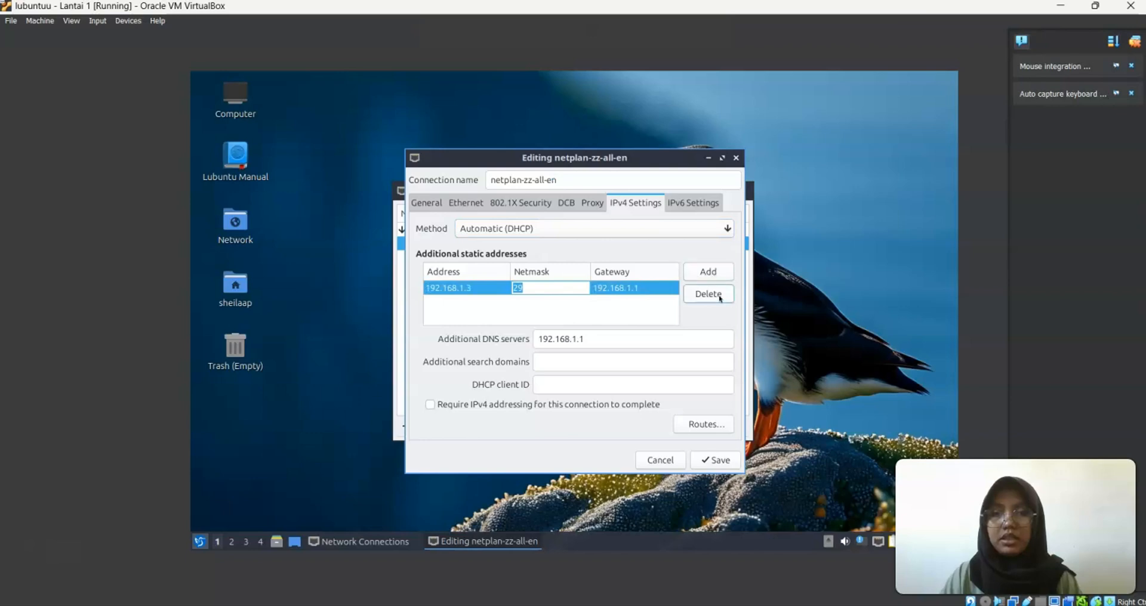
left_click(719, 297)
left_click(582, 339)
left_click_drag(582, 339, 510, 351)
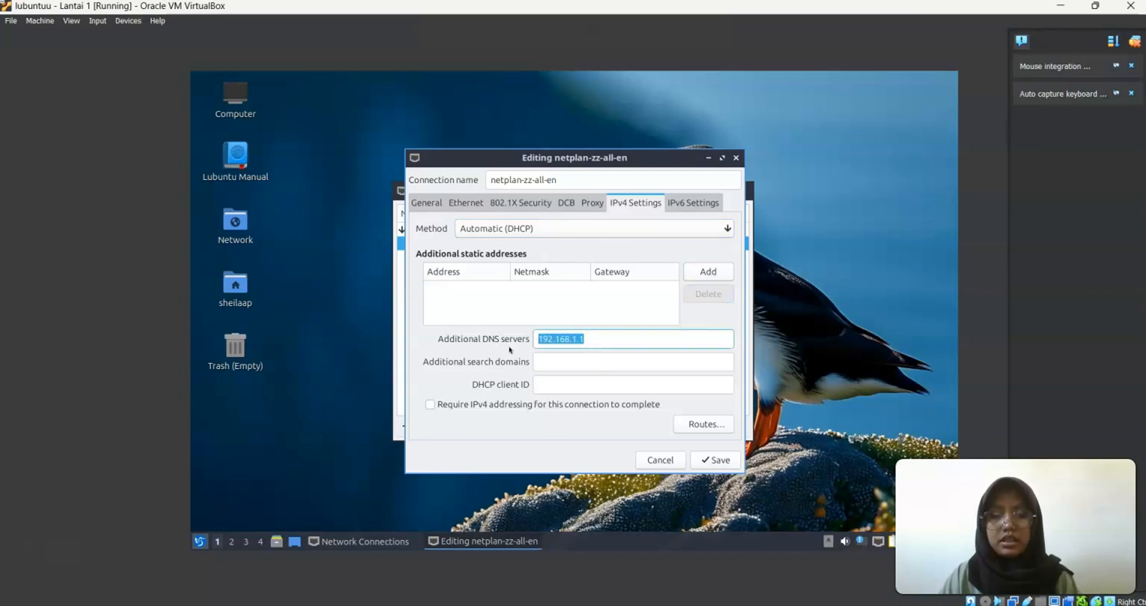
key("BackSpace")
left_click(702, 463)
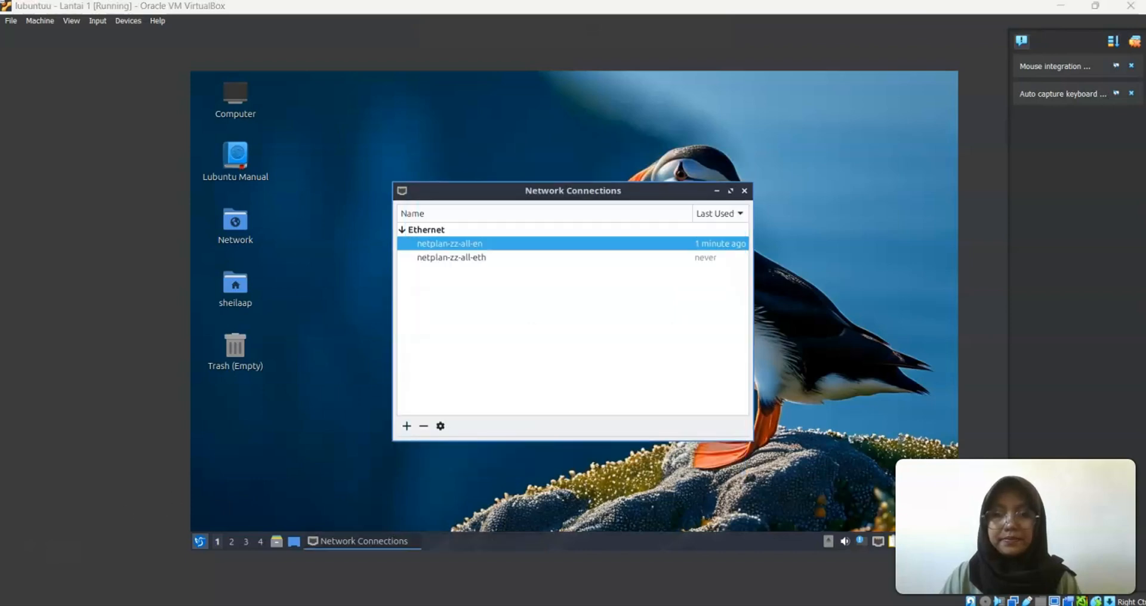
Launch QTerminal from the System Tools menu
left_click(199, 542)
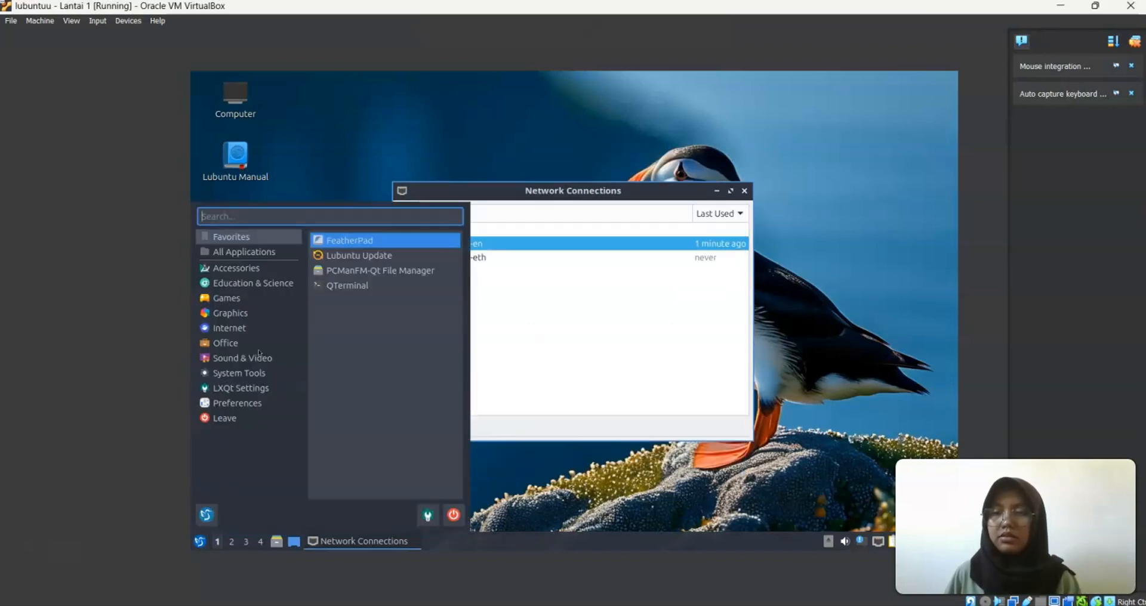
left_click(240, 372)
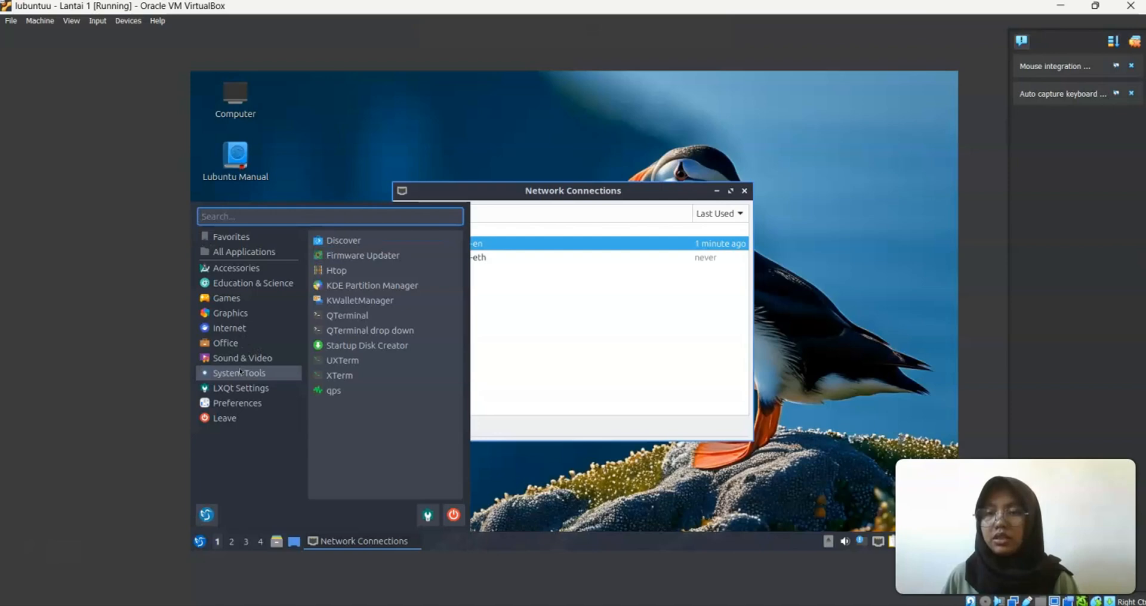
left_click(278, 339)
left_click(247, 387)
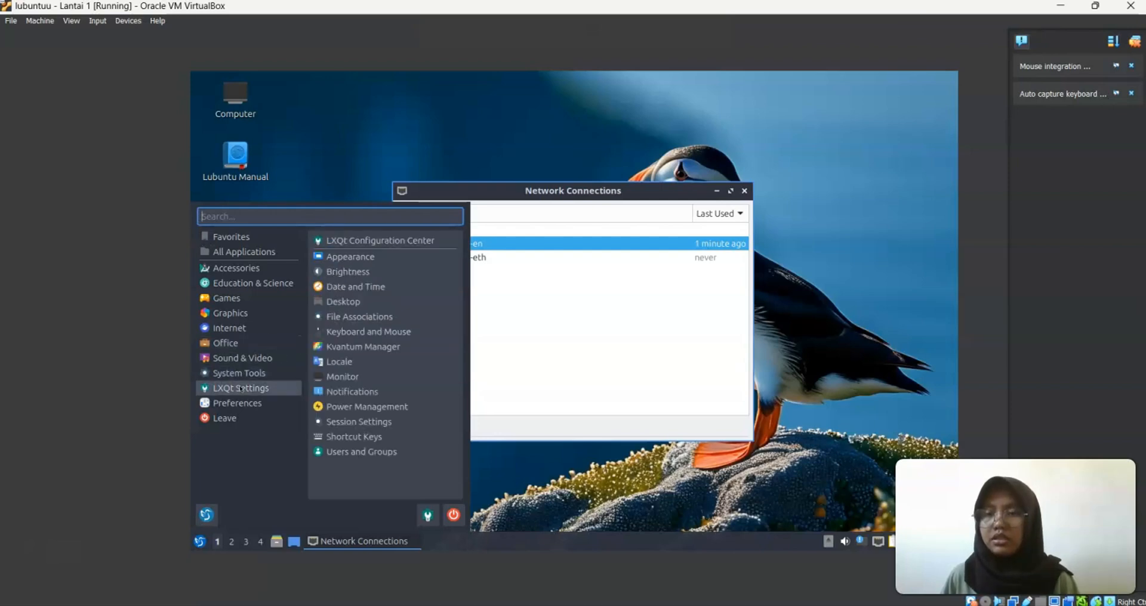
left_click(237, 374)
left_click(352, 316)
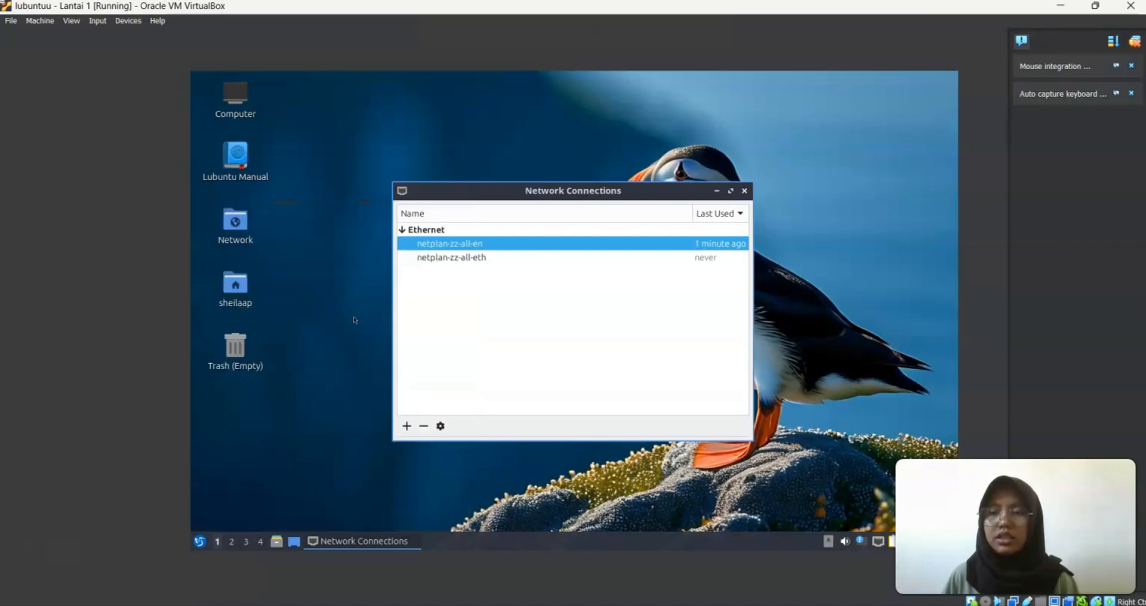
Run ip a and highlight the 192.168.6.14 address on enp0s3
type("ip a")
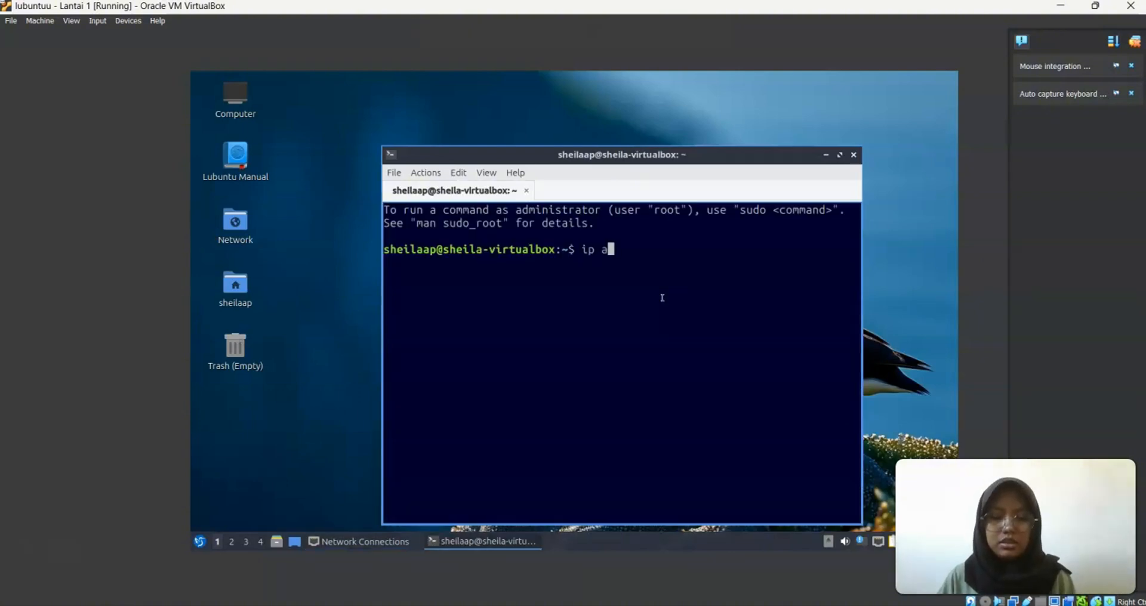
key("Return")
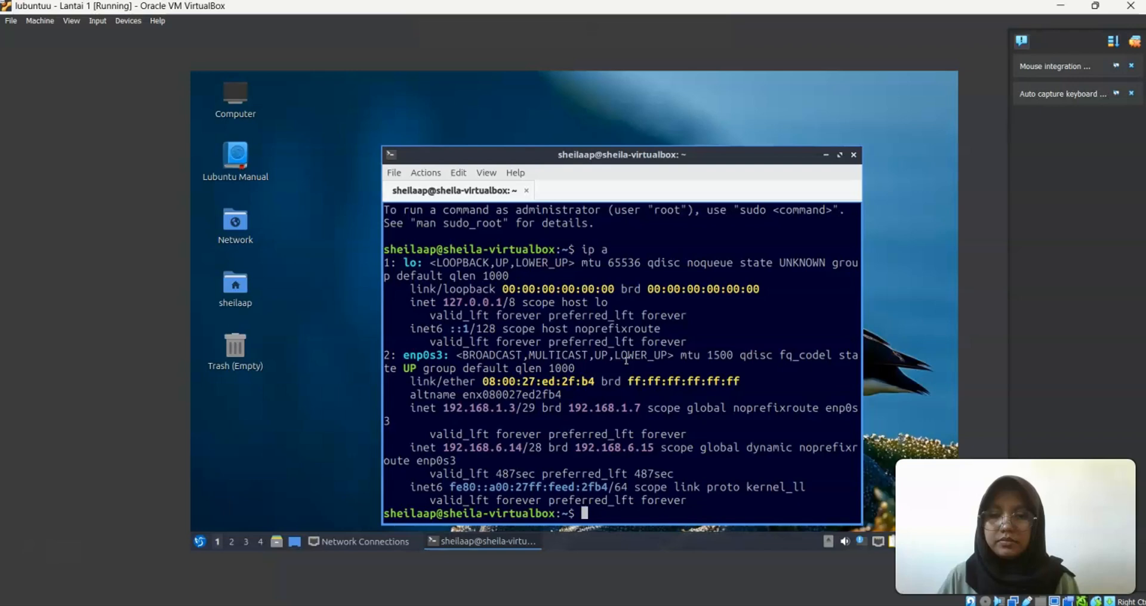
left_click_drag(525, 448, 397, 448)
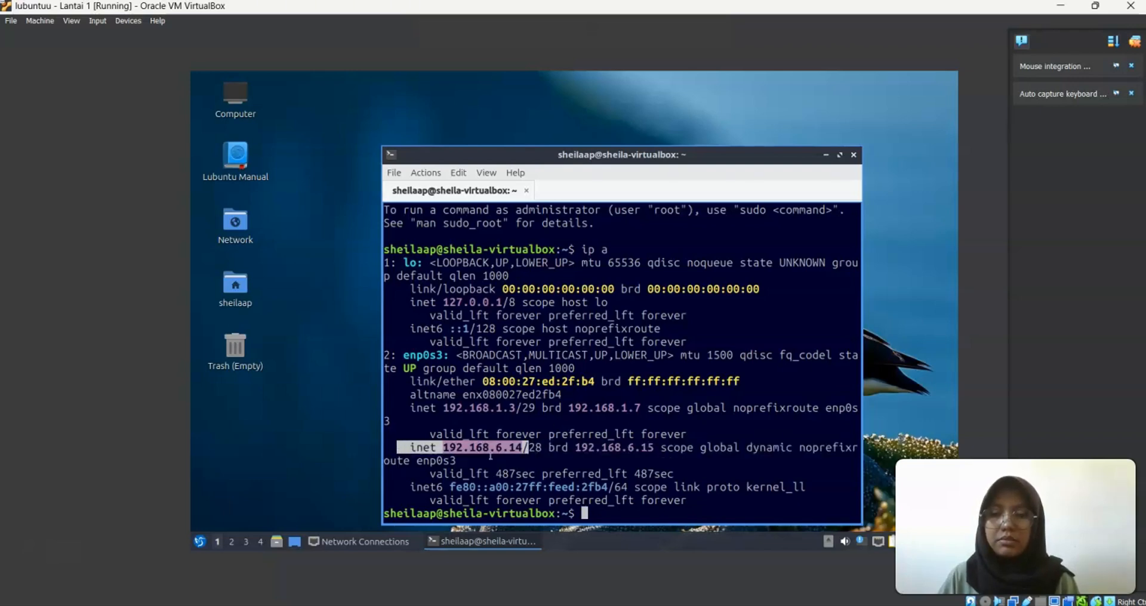
Launch Firefox from the Internet applications menu
left_click(200, 543)
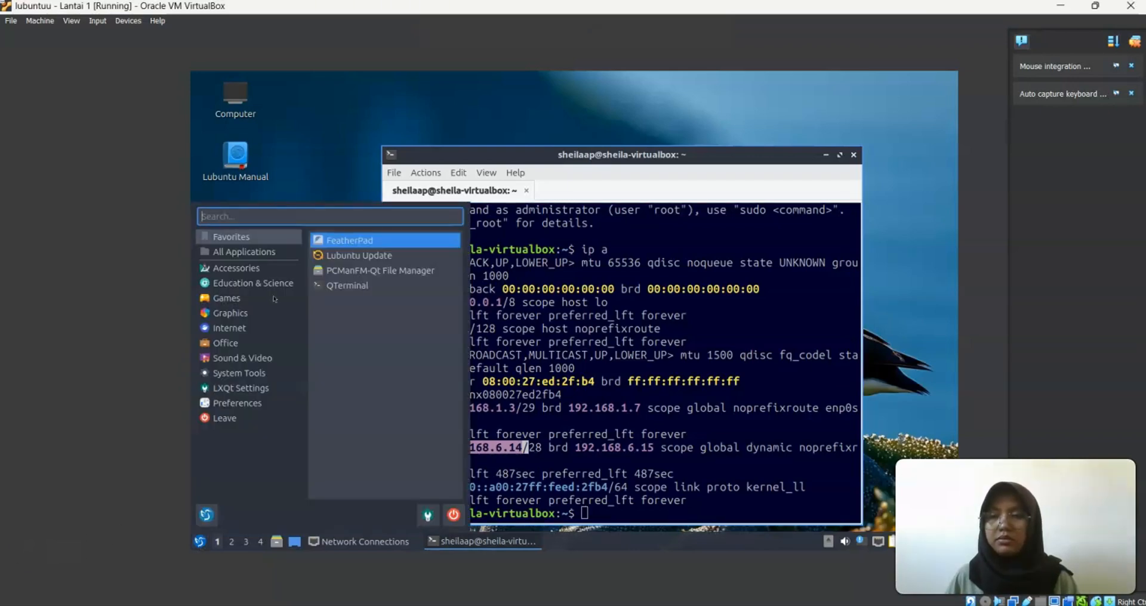
left_click(229, 328)
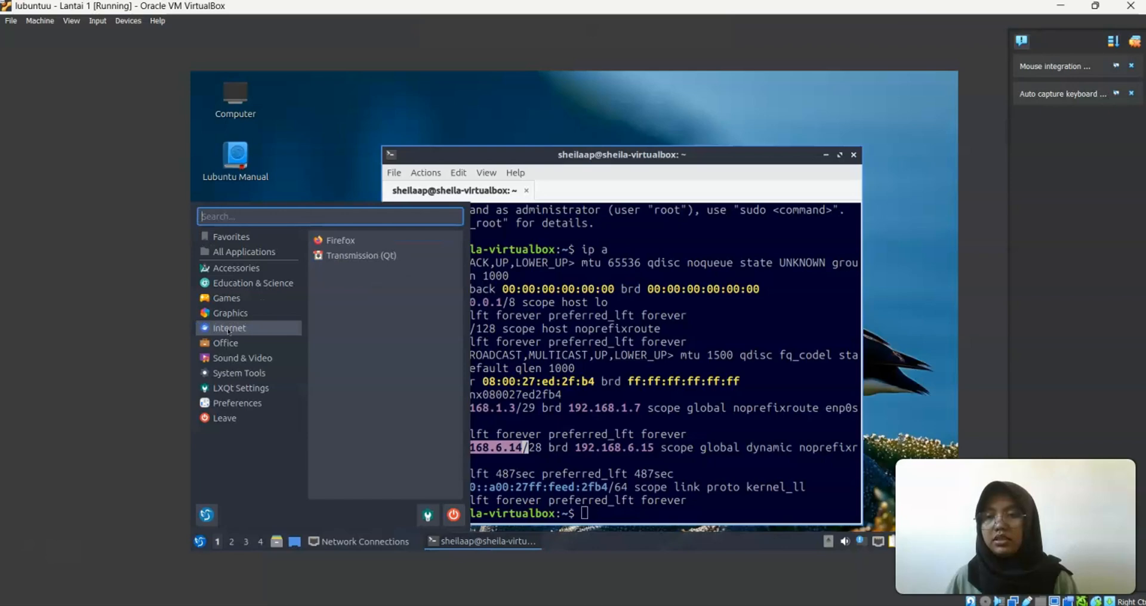
left_click(340, 240)
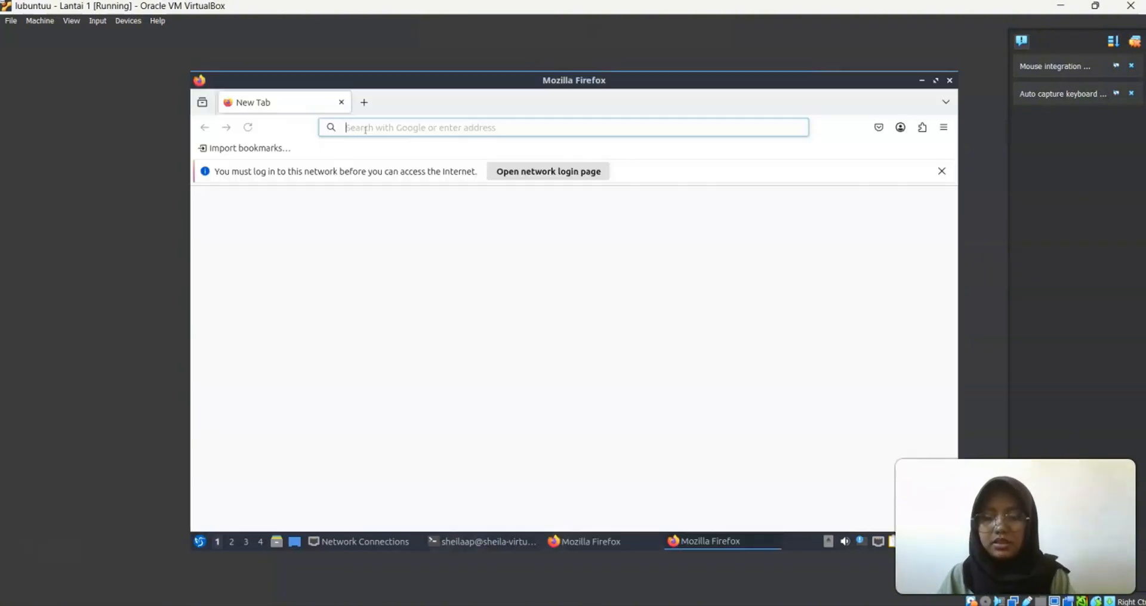
Search for google, which fails with Secure Connection Failed, then open a new tab
type("google")
key("Return")
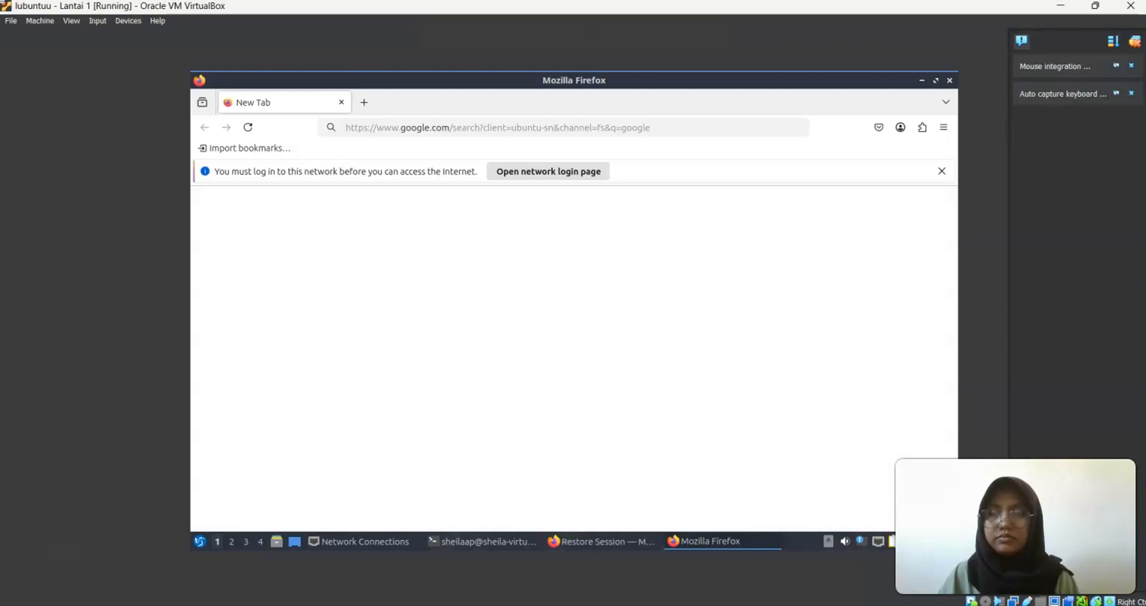
left_click(363, 103)
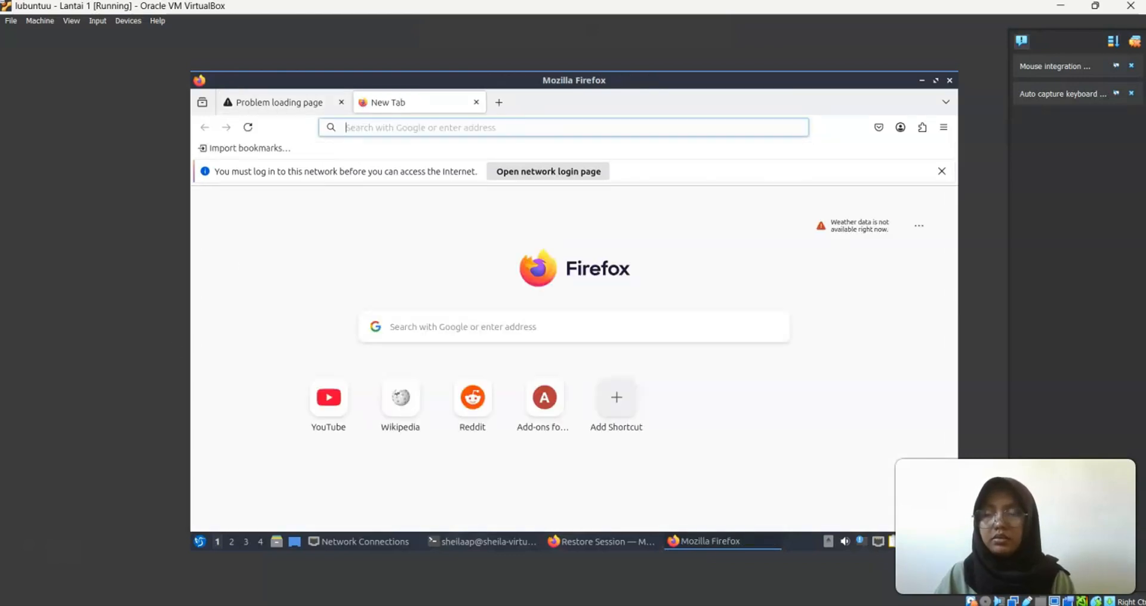
Log in to the hotspot at 192.168.6.1 with the hotspot credentials, declining to save the password
type("192")
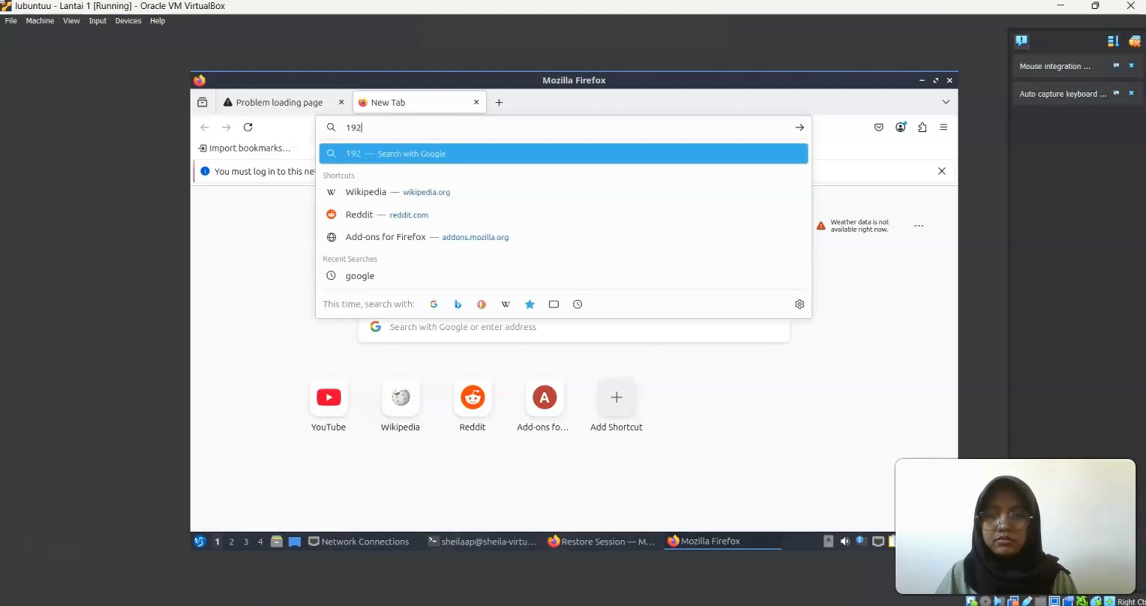
type(".168.6.1")
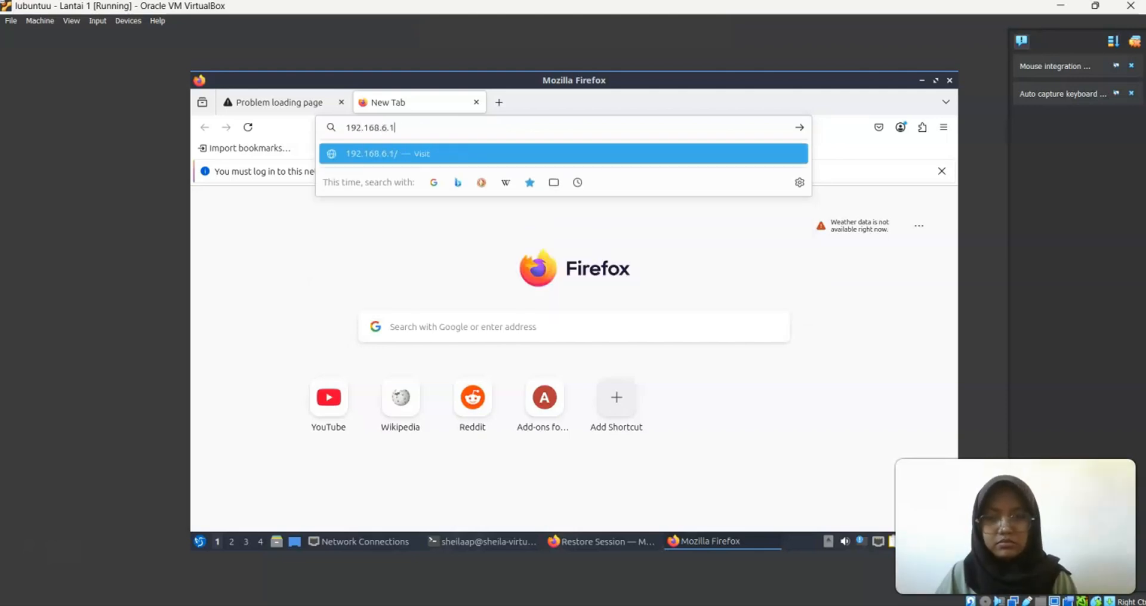
key("Return")
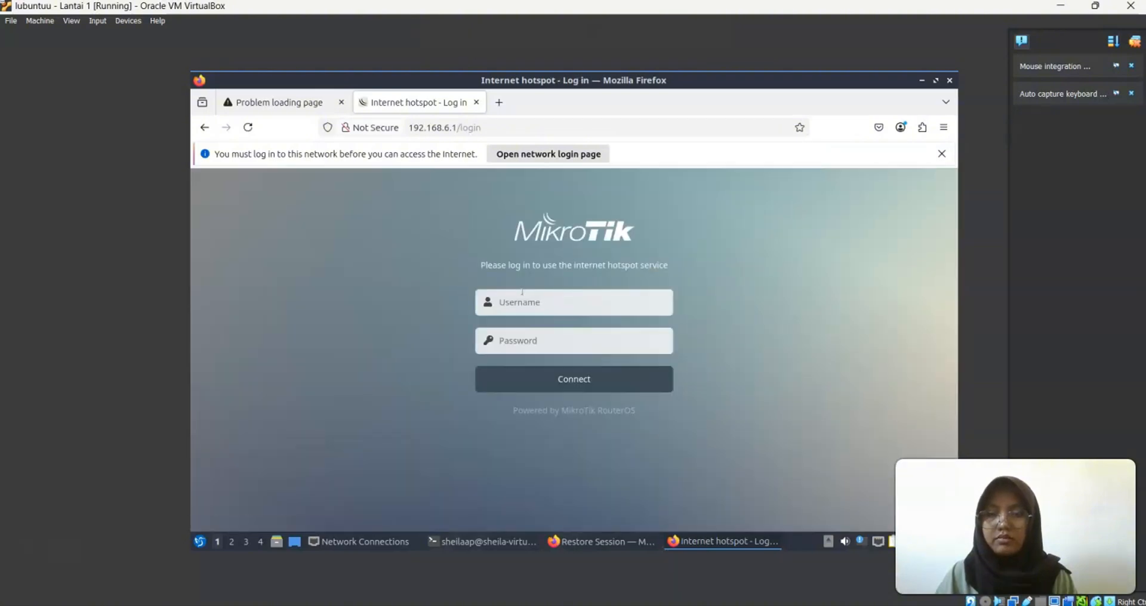
left_click(524, 294)
type("admin")
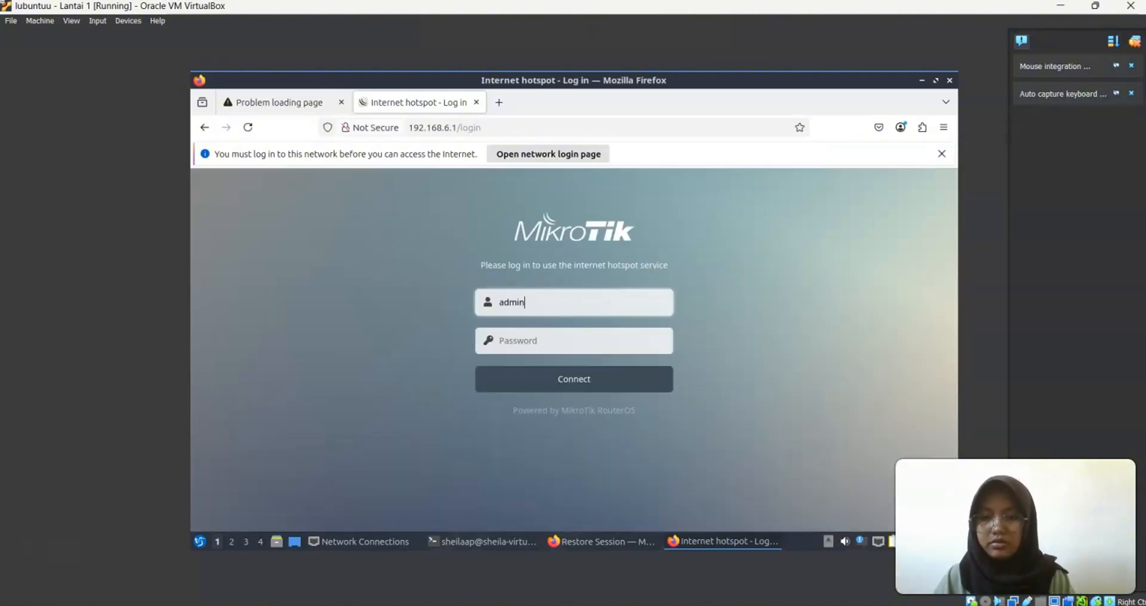
left_click(506, 338)
type("123")
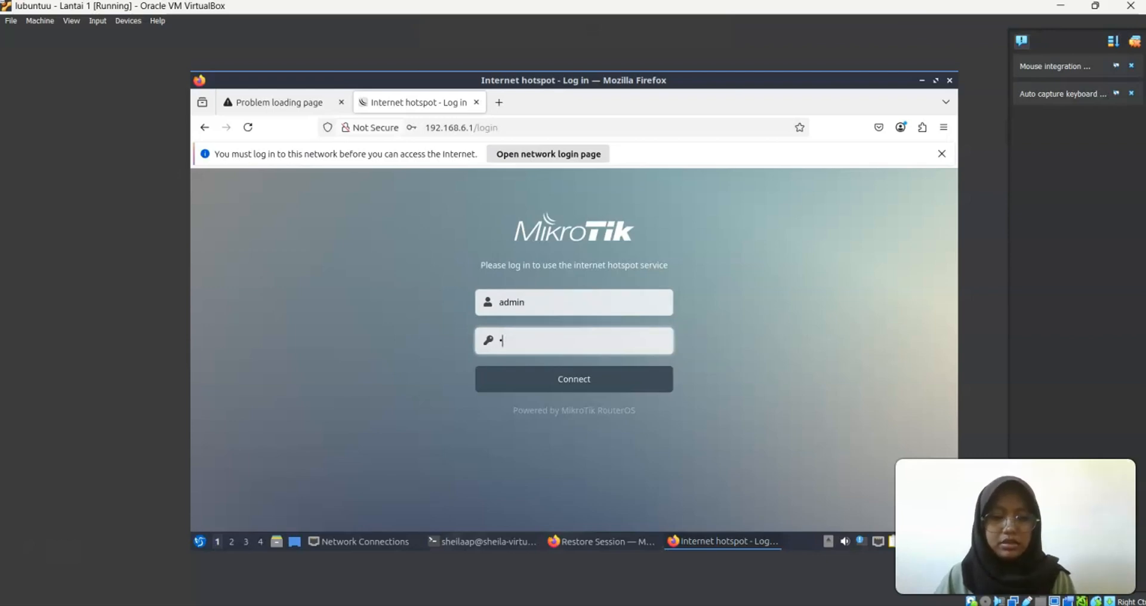
left_click(562, 387)
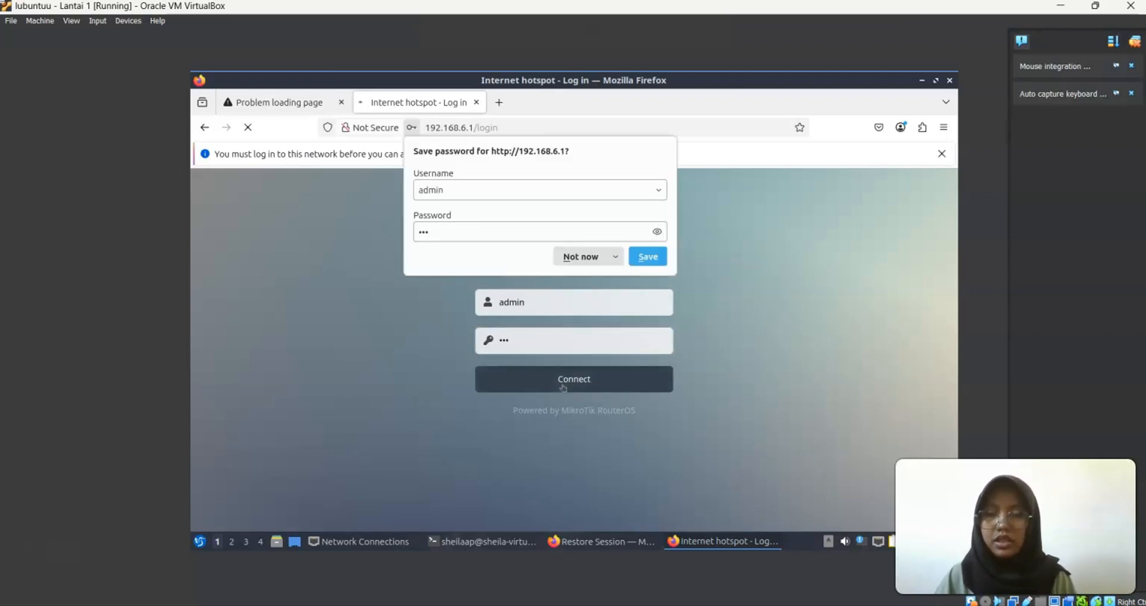
left_click(600, 257)
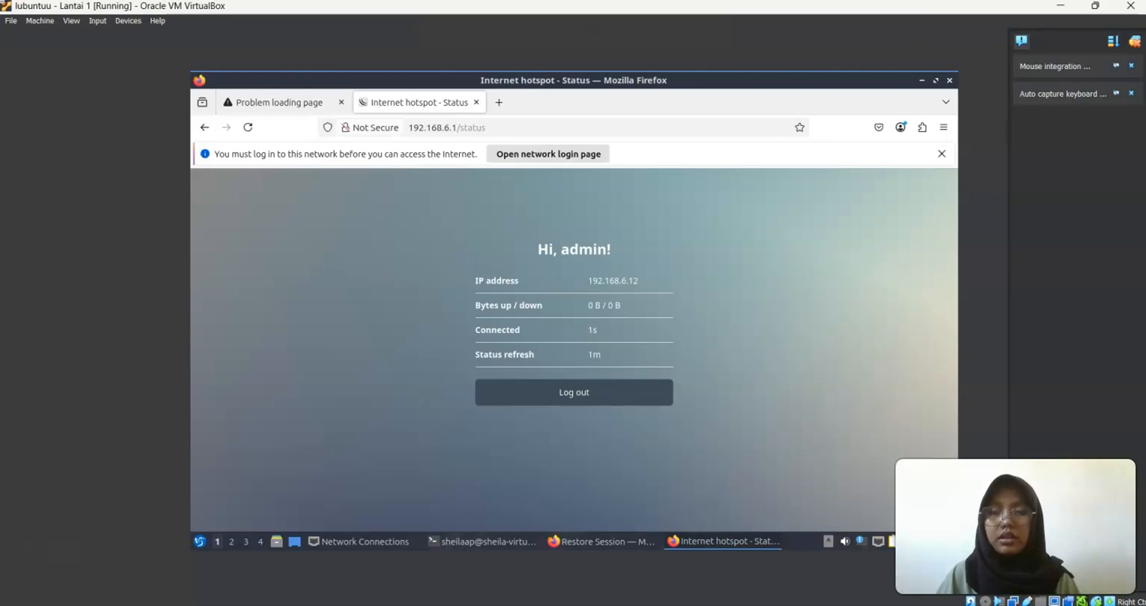
Retry a google search in a new tab, then go back to the hotspot Status tab
left_click(499, 102)
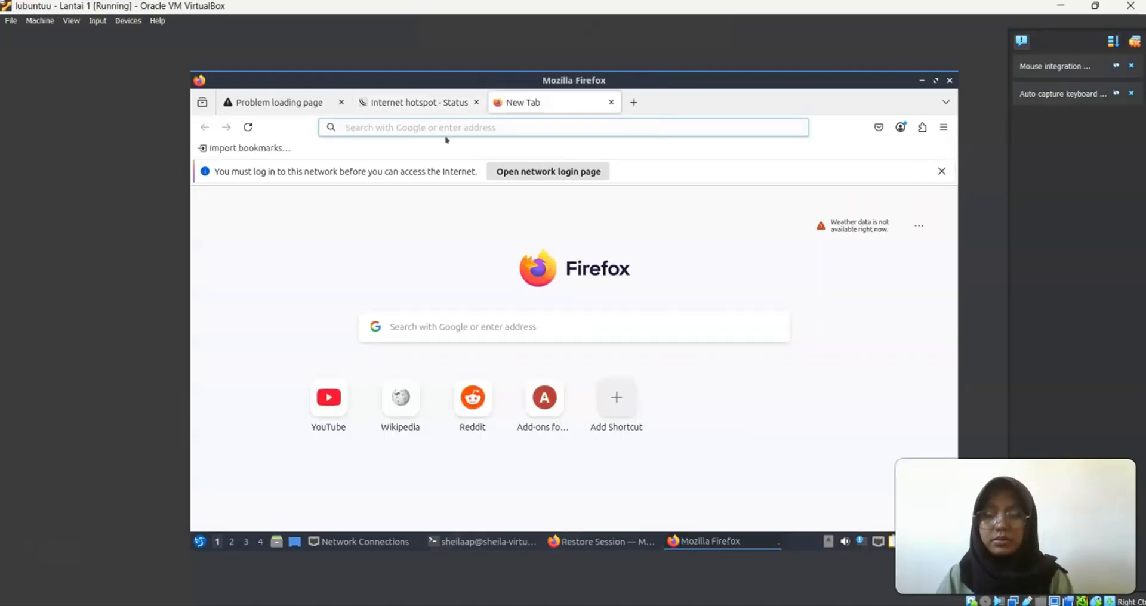
type("google")
key("Return")
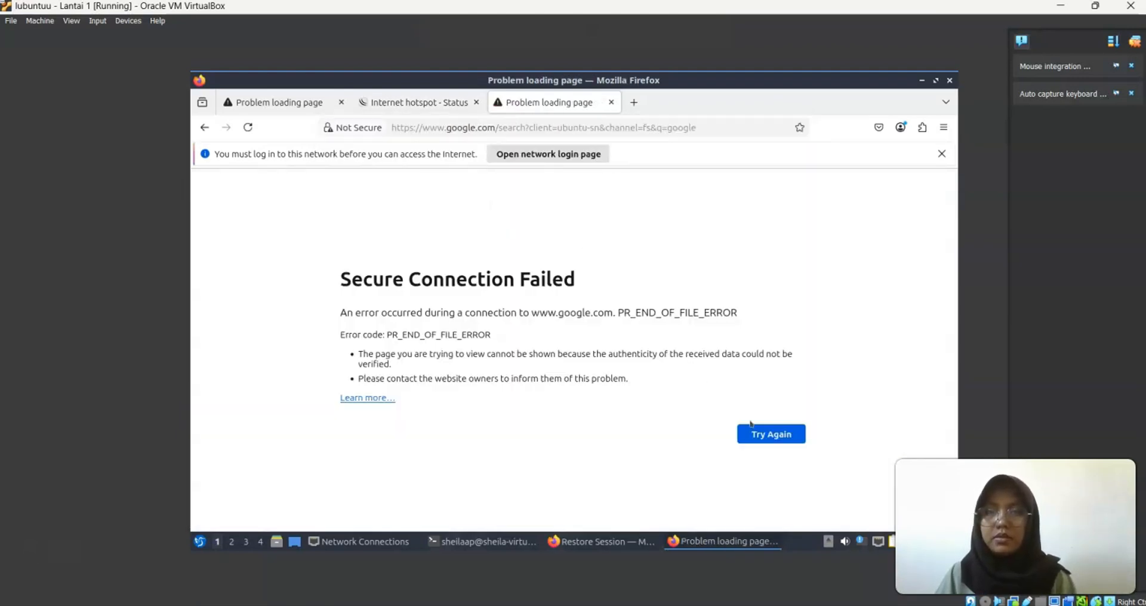
left_click(755, 435)
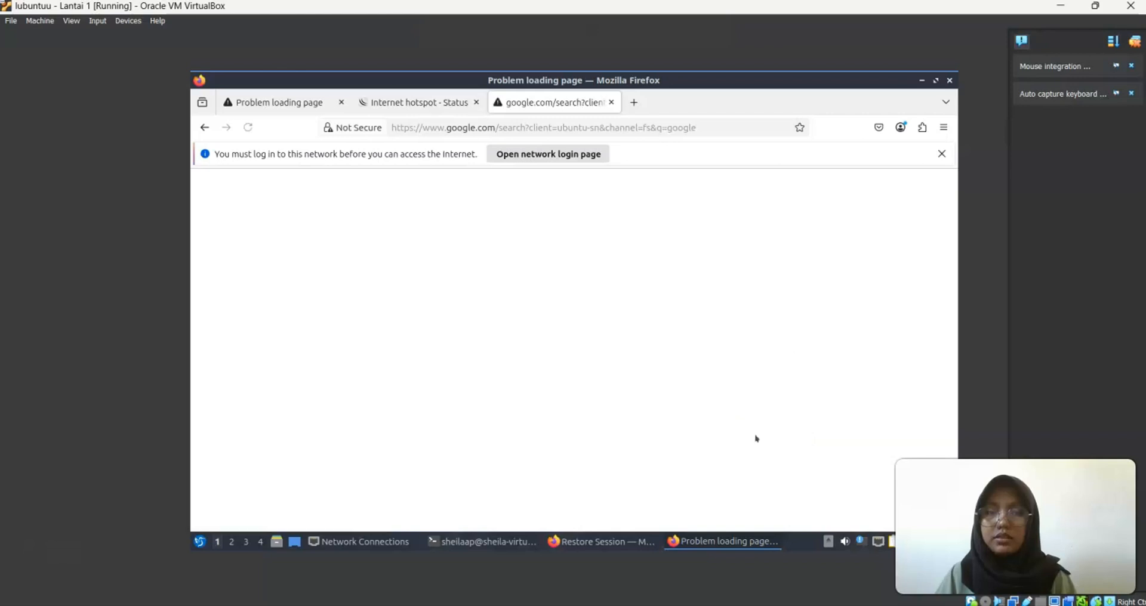
left_click(397, 100)
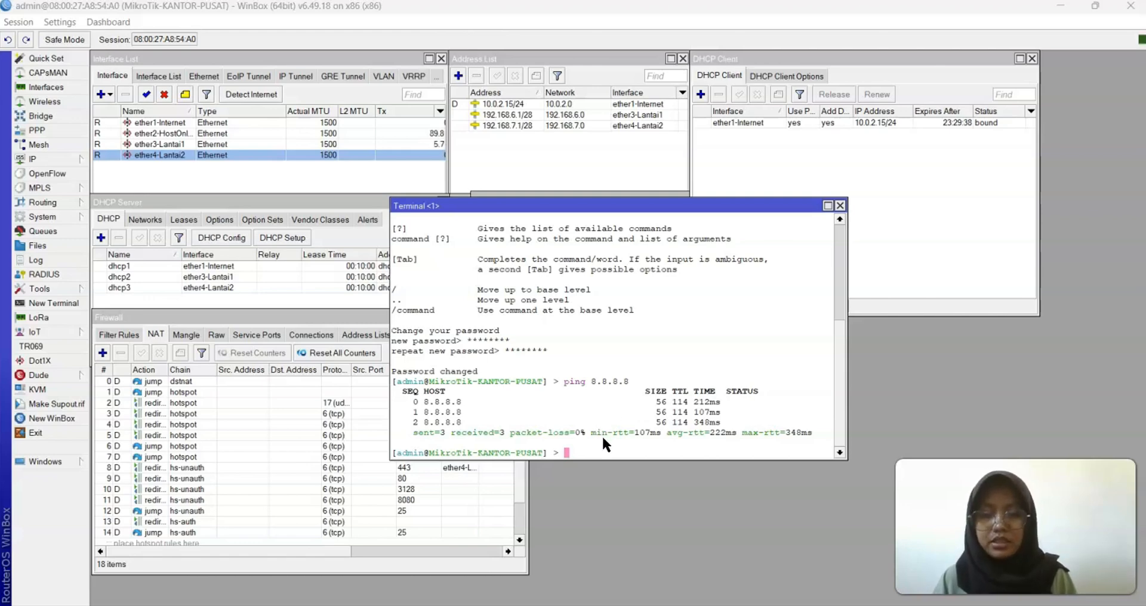
From the router terminal, ping google.com, 192.168.6.1 and 192.168.7.1
left_click_drag(602, 459, 603, 386)
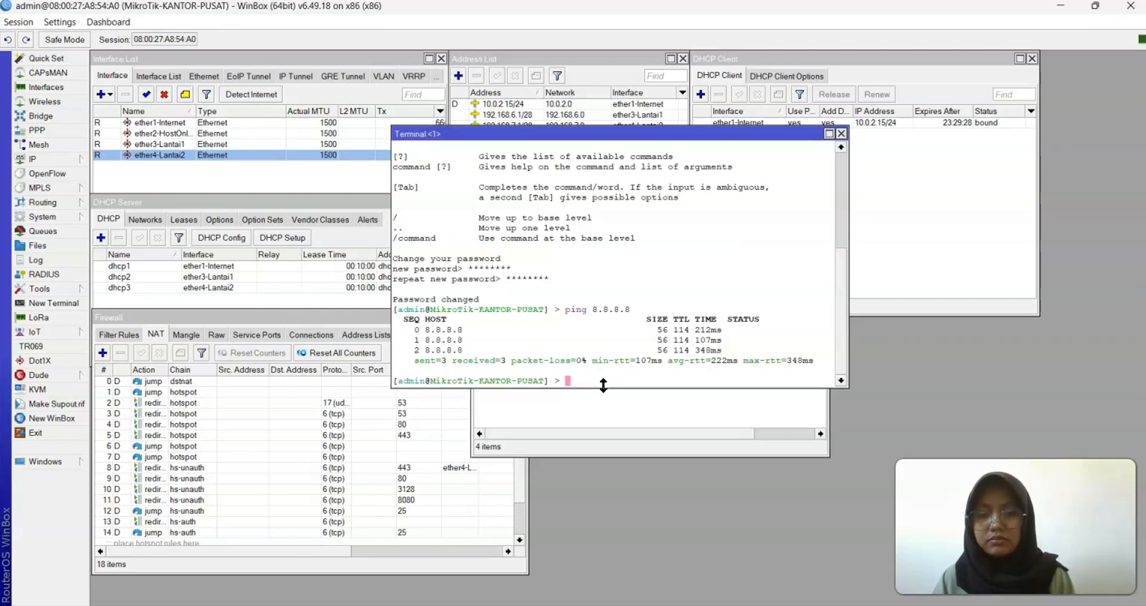
type("ping googl")
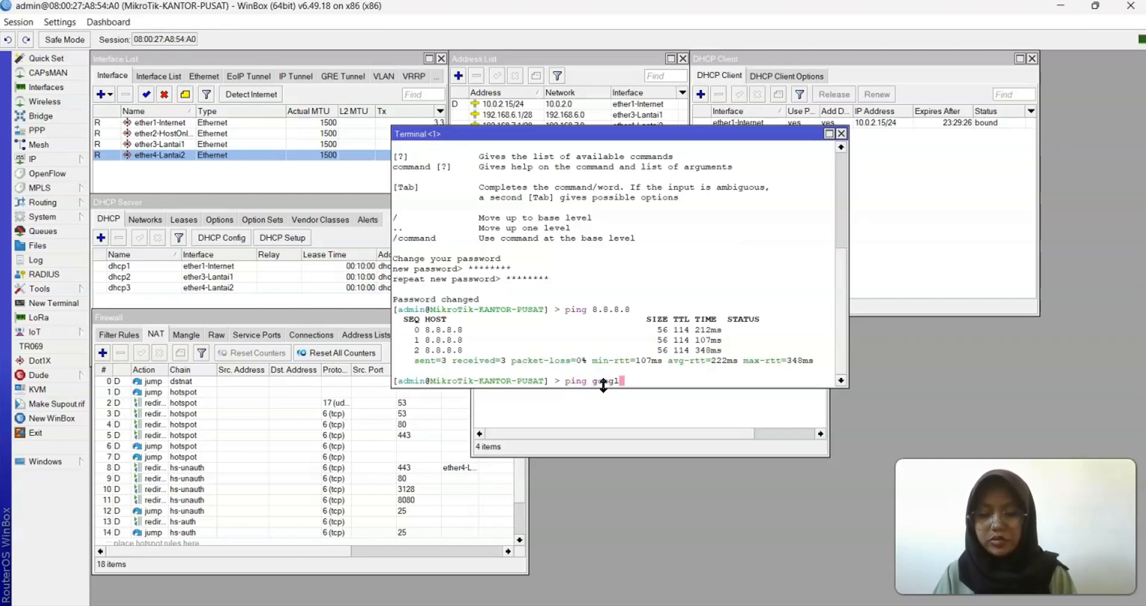
type("e.com")
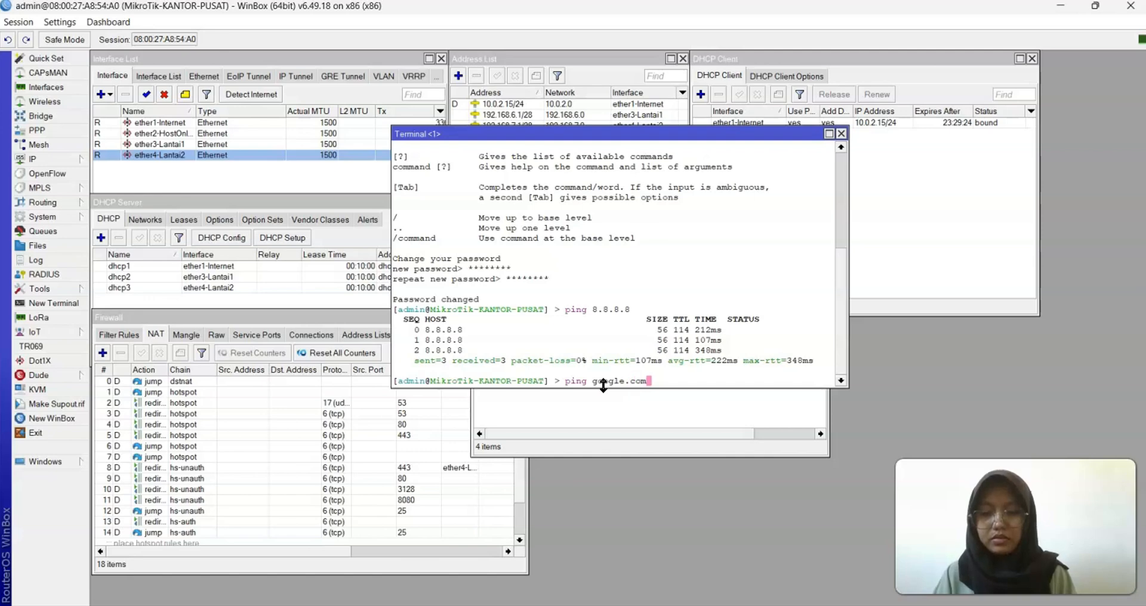
key("Return")
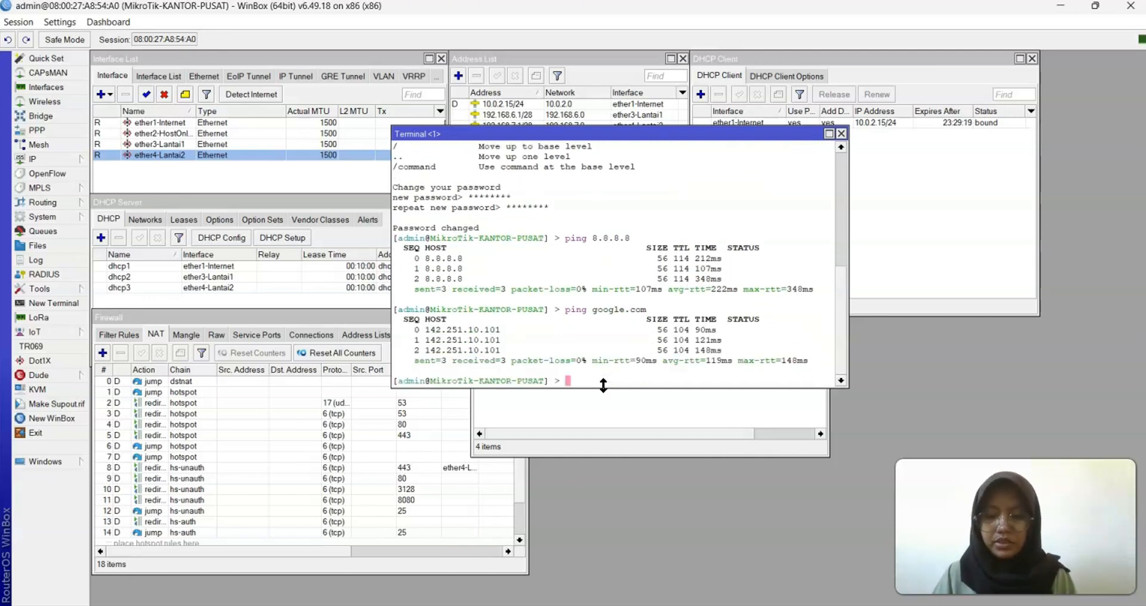
type("ping ")
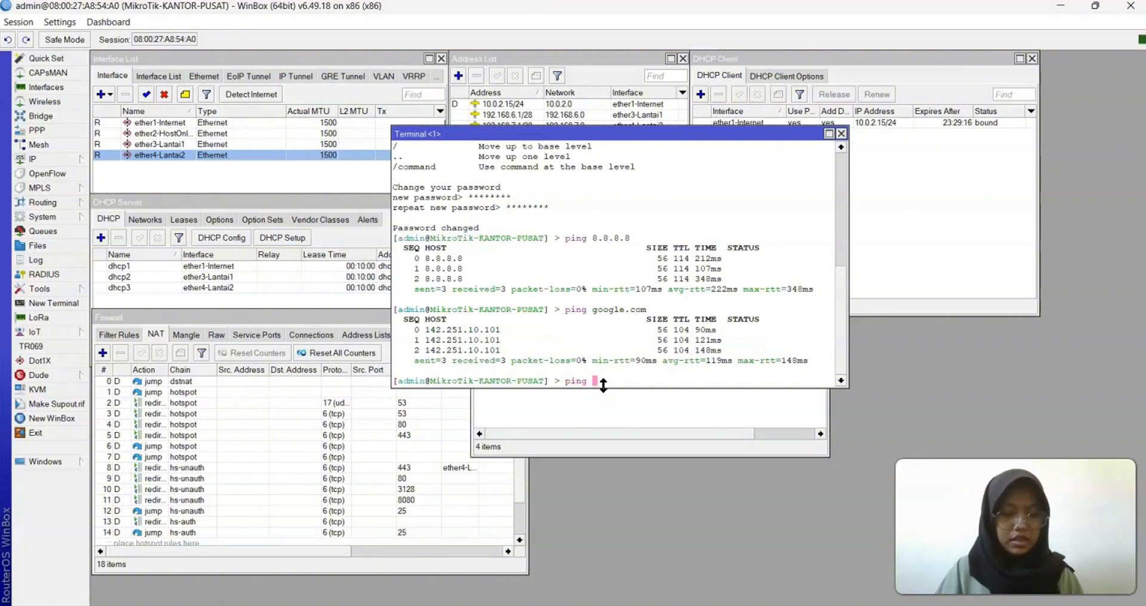
type("192.168.")
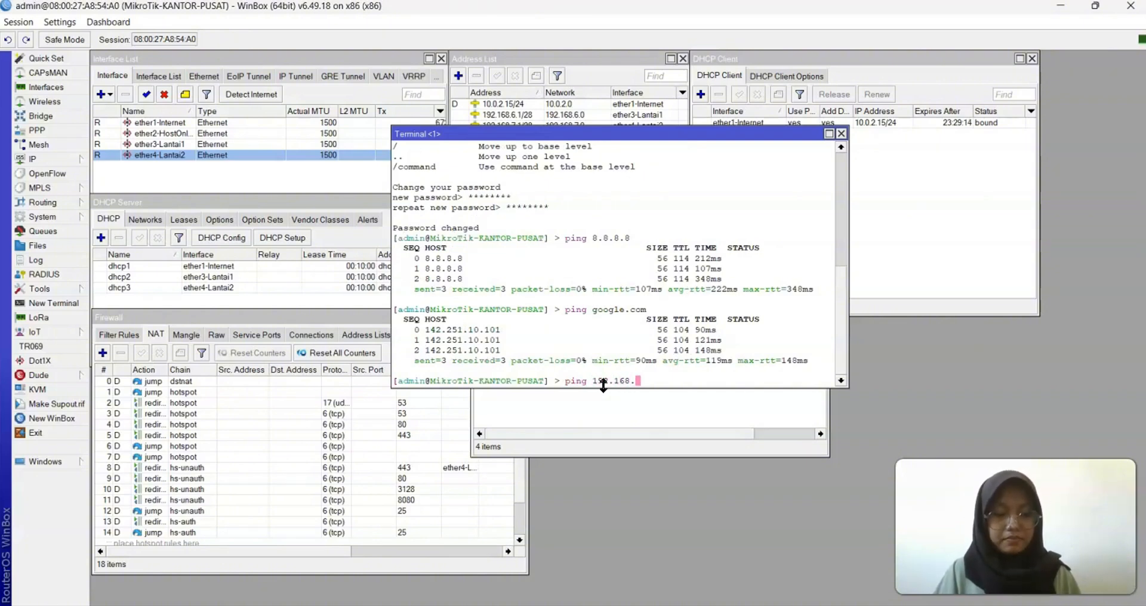
type("6.1")
key("Return")
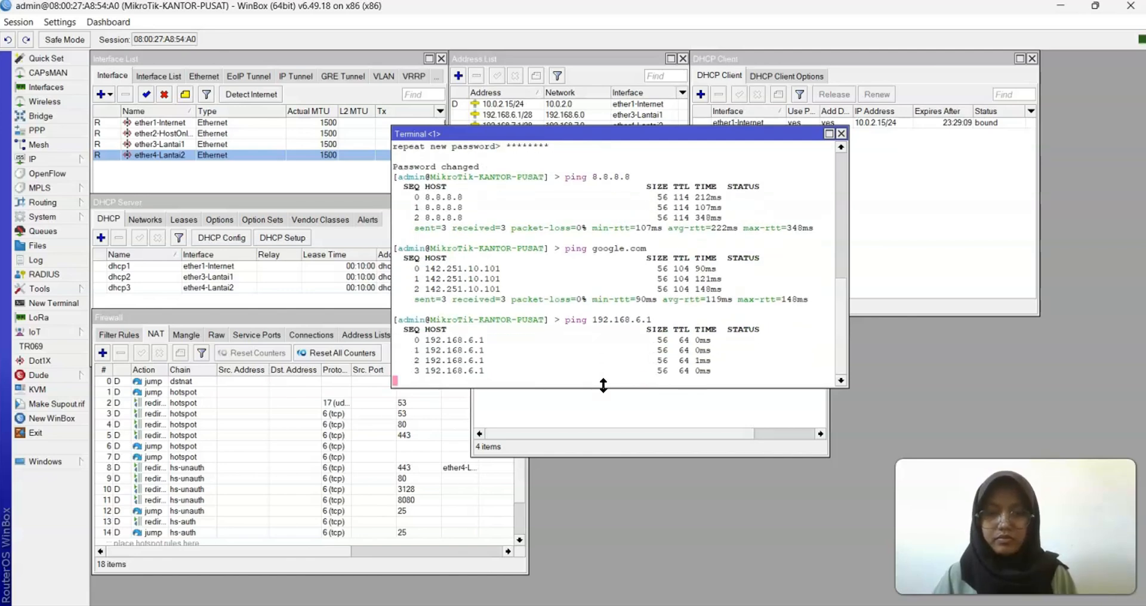
key("ctrl+c")
key("Up")
key("BackSpace")
key("BackSpace")
key("BackSpace")
key("BackSpace")
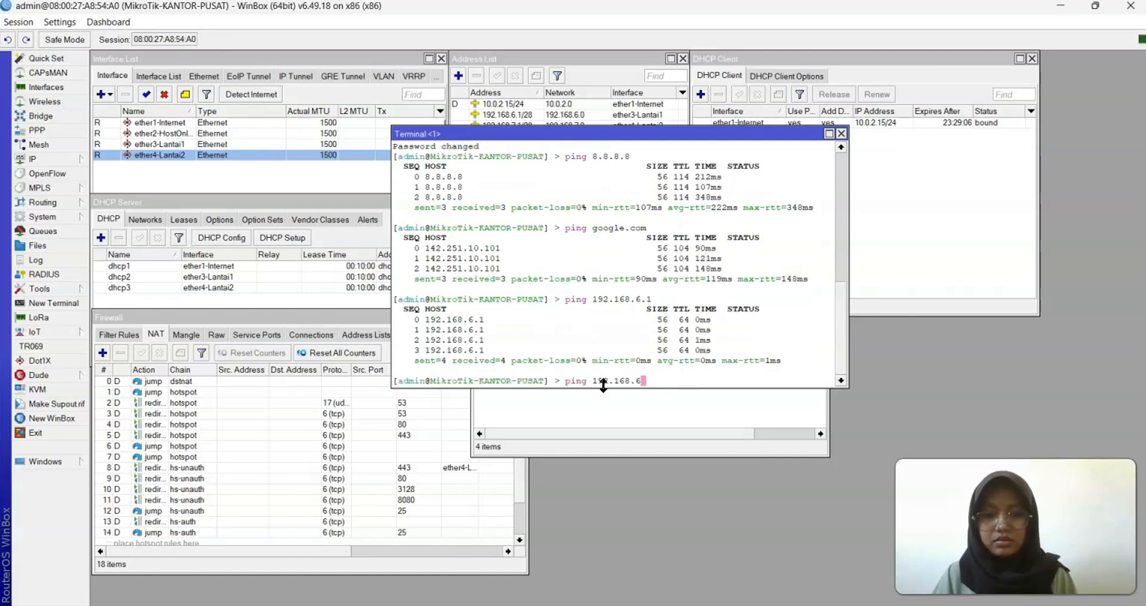
type(".7.2")
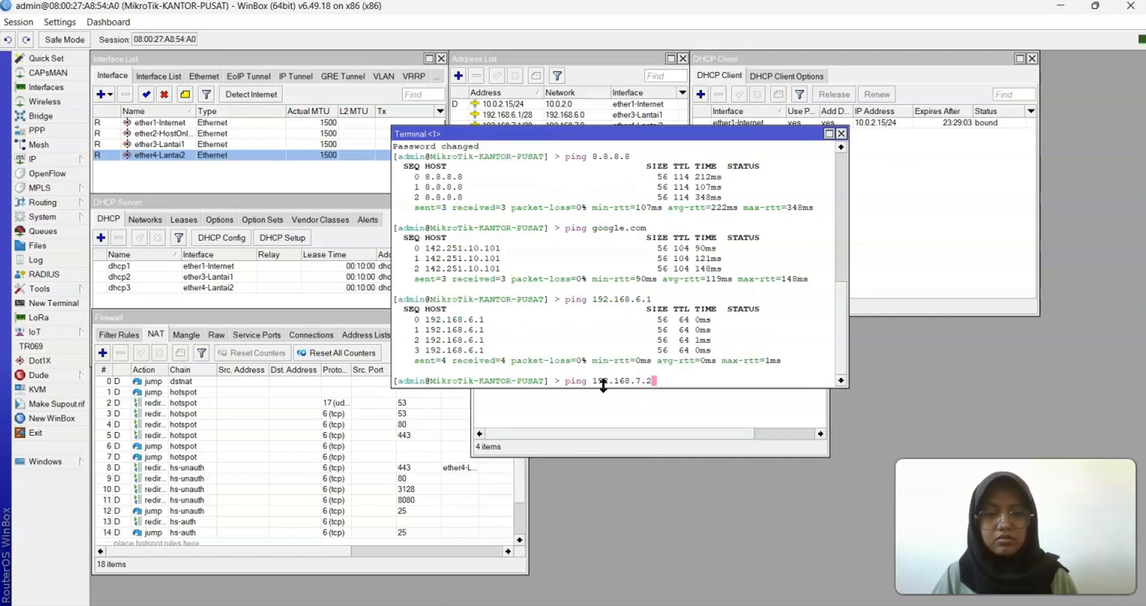
key("BackSpace")
type("1")
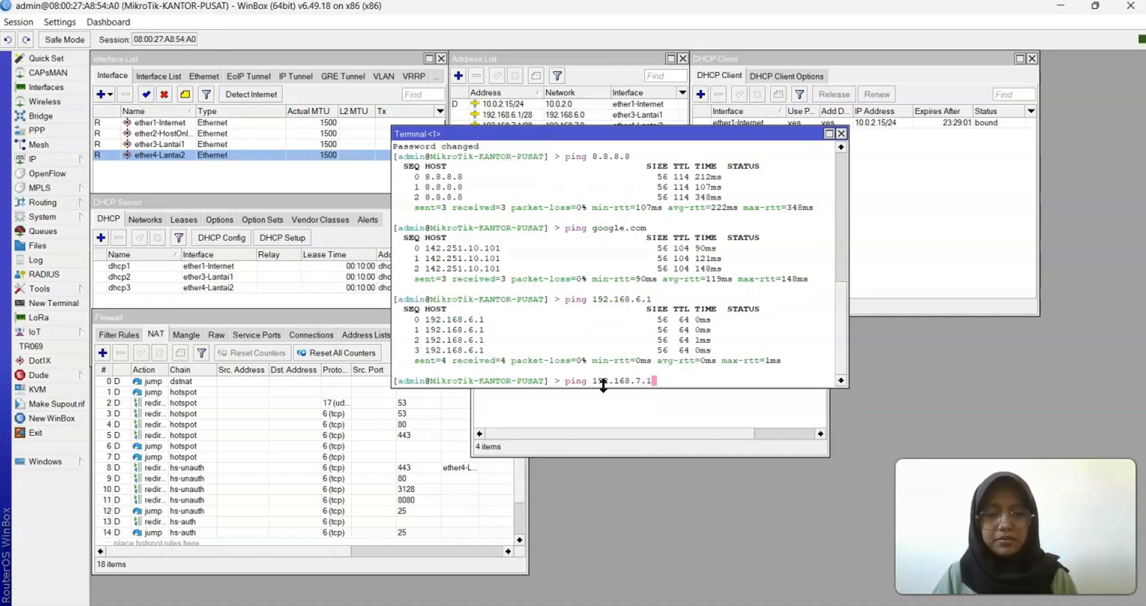
key("Return")
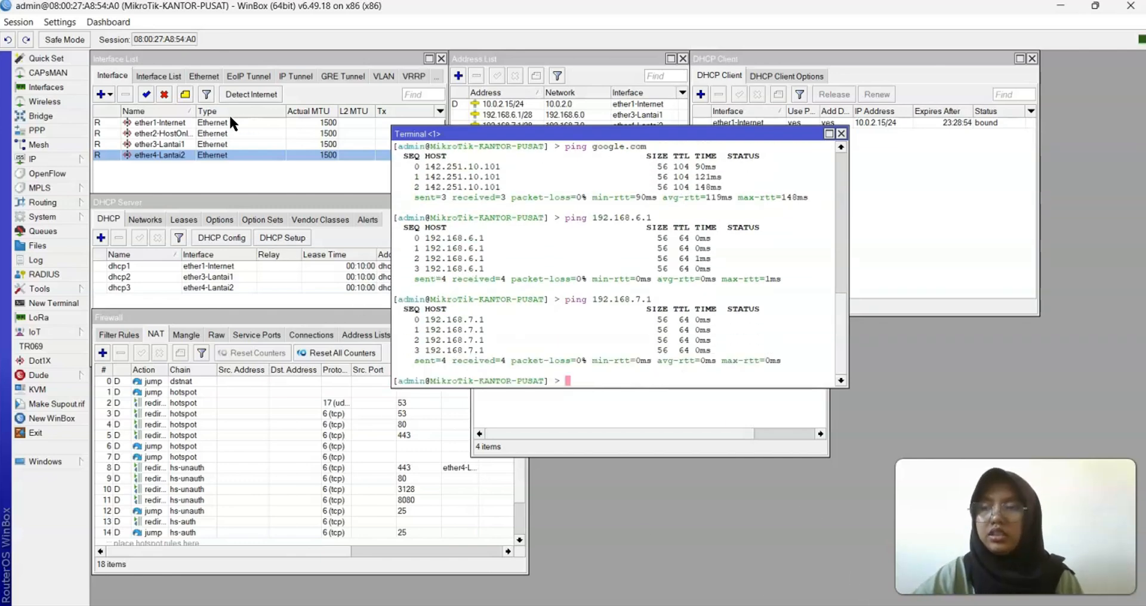
Check the IP > DNS servers (8.8.8.8, 8.8.4.4) and close without changes
left_click(66, 157)
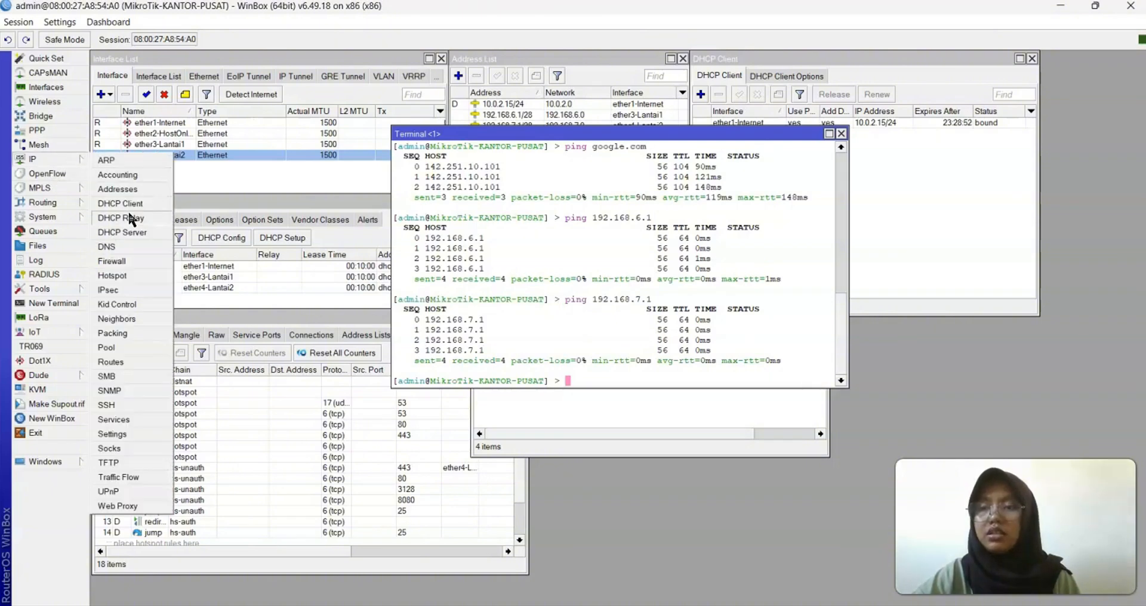
left_click(127, 246)
left_click(478, 136)
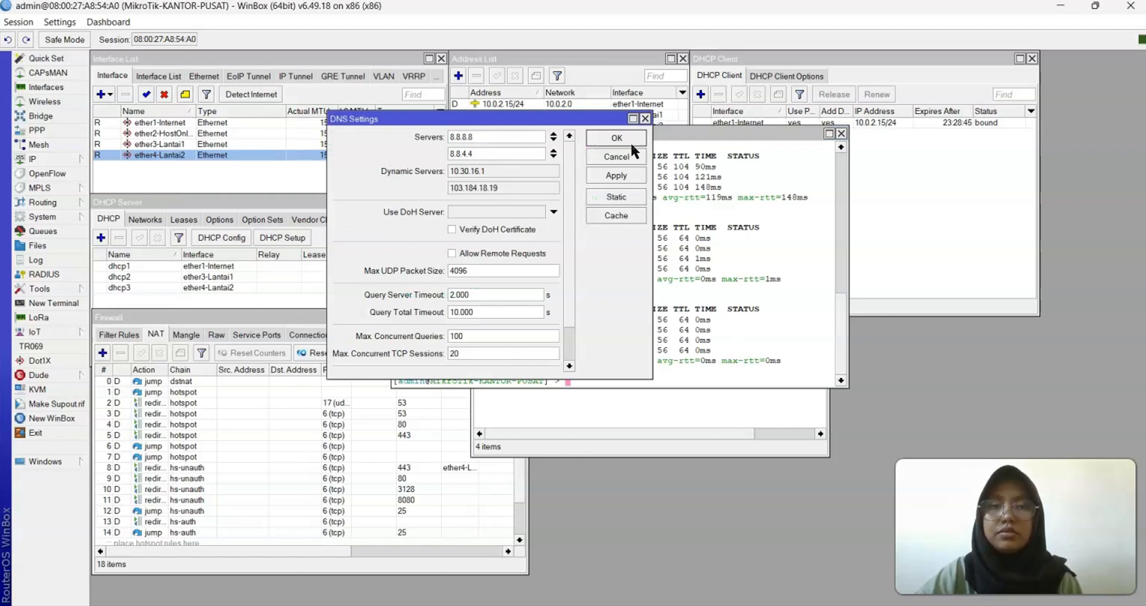
left_click(617, 157)
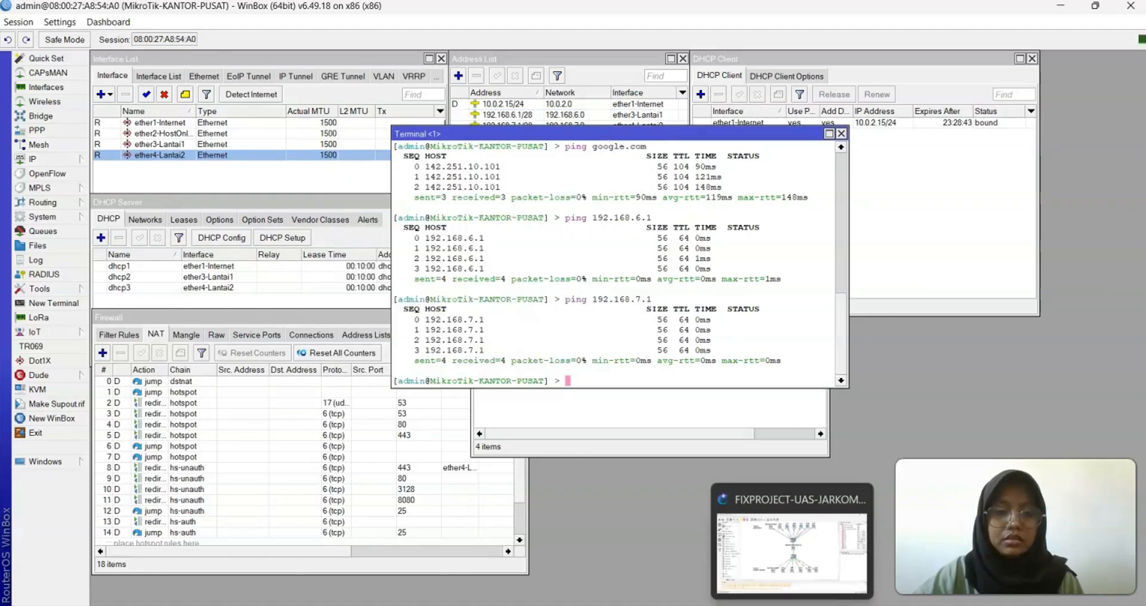
Retry loading YouTube in the client's Firefox, which is still offline
left_click(846, 553)
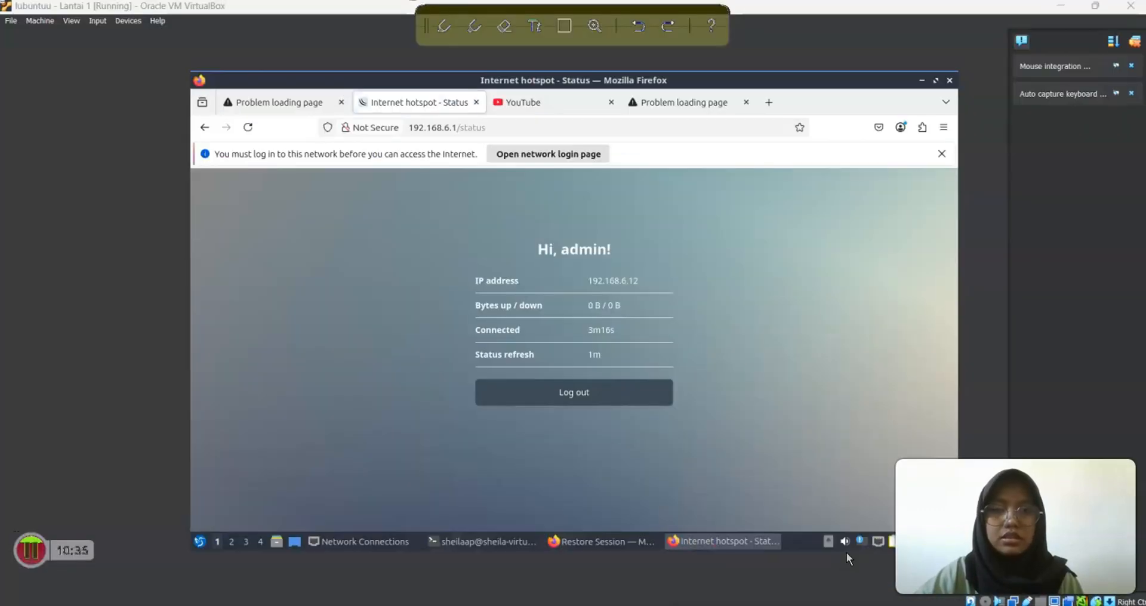
left_click(549, 105)
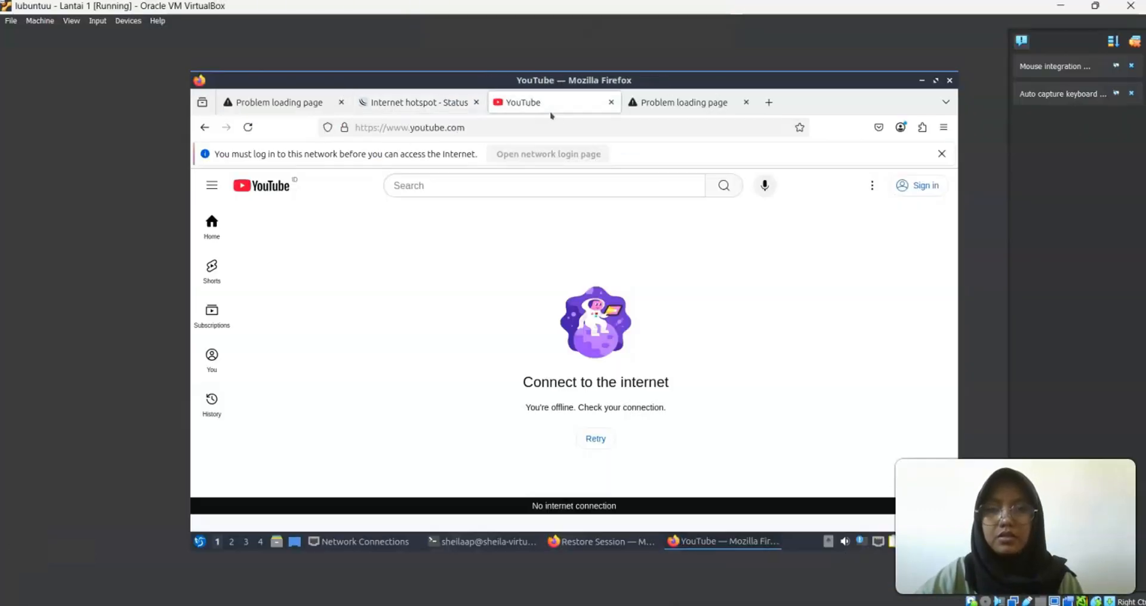
left_click(597, 445)
left_click(598, 445)
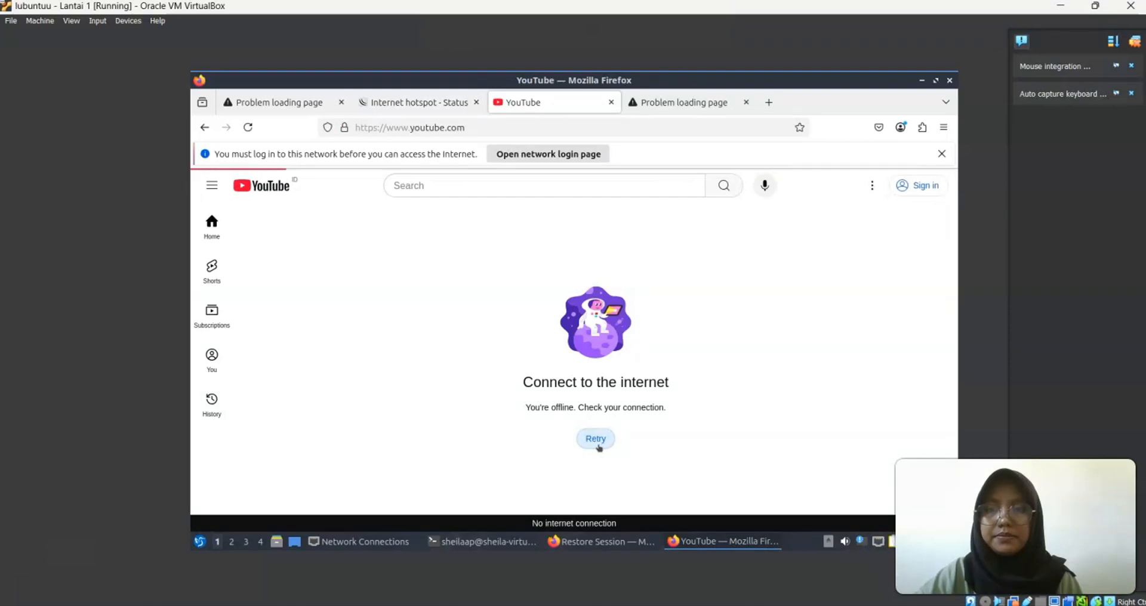
Close the failed Google tab and search google again in a new tab
left_click(746, 102)
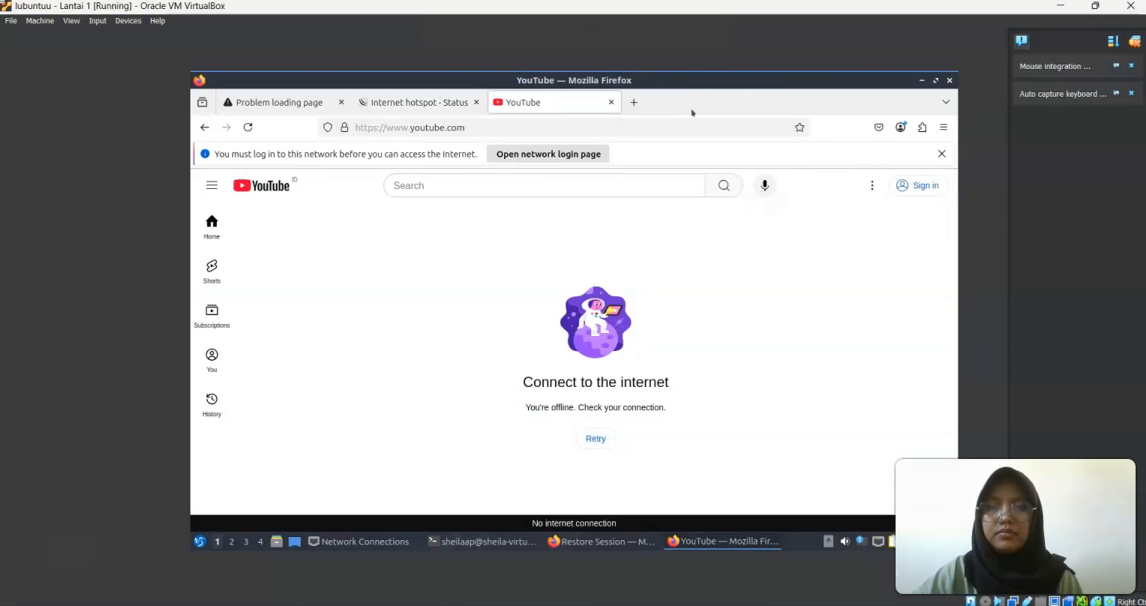
left_click(634, 103)
type("google")
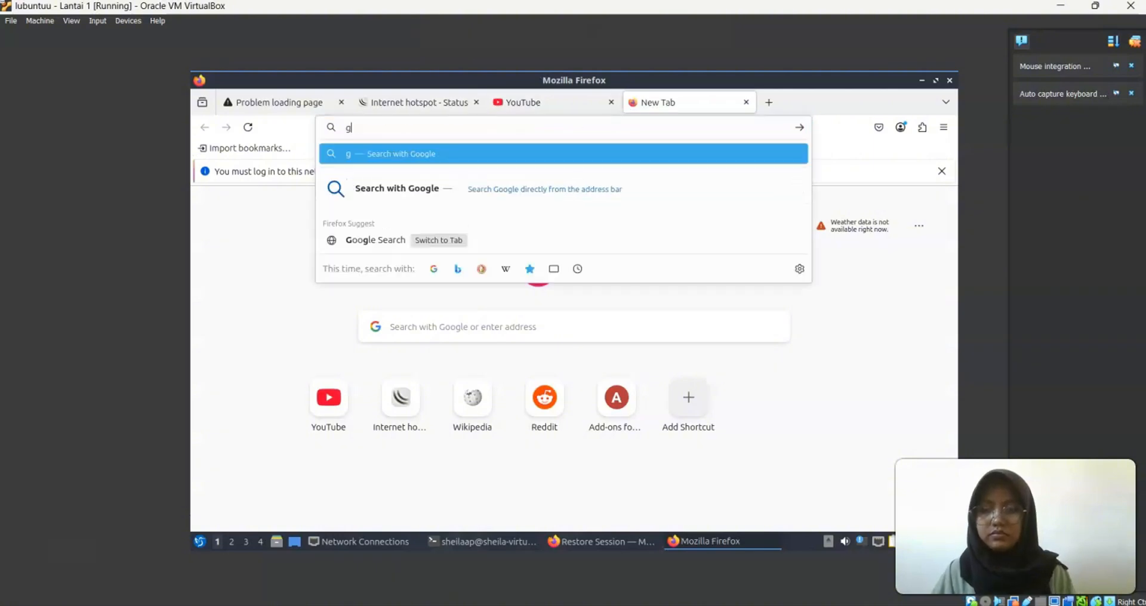
key("Return")
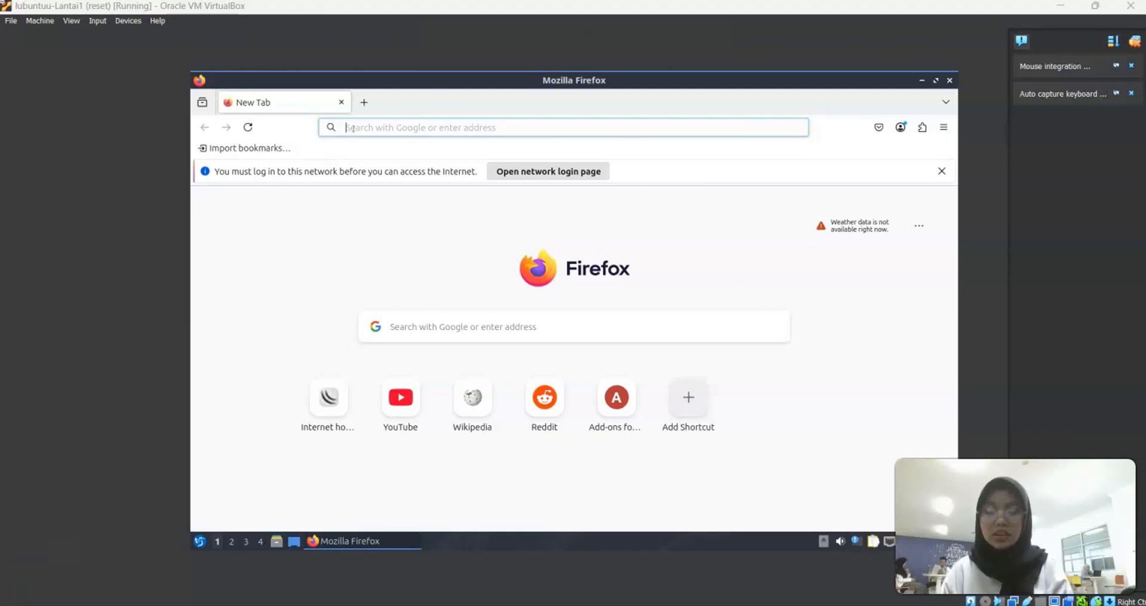
Open the hotspot page at 192.168.6.1, then log out, log in and log out again
left_click(350, 128)
type("192.168.6.1/")
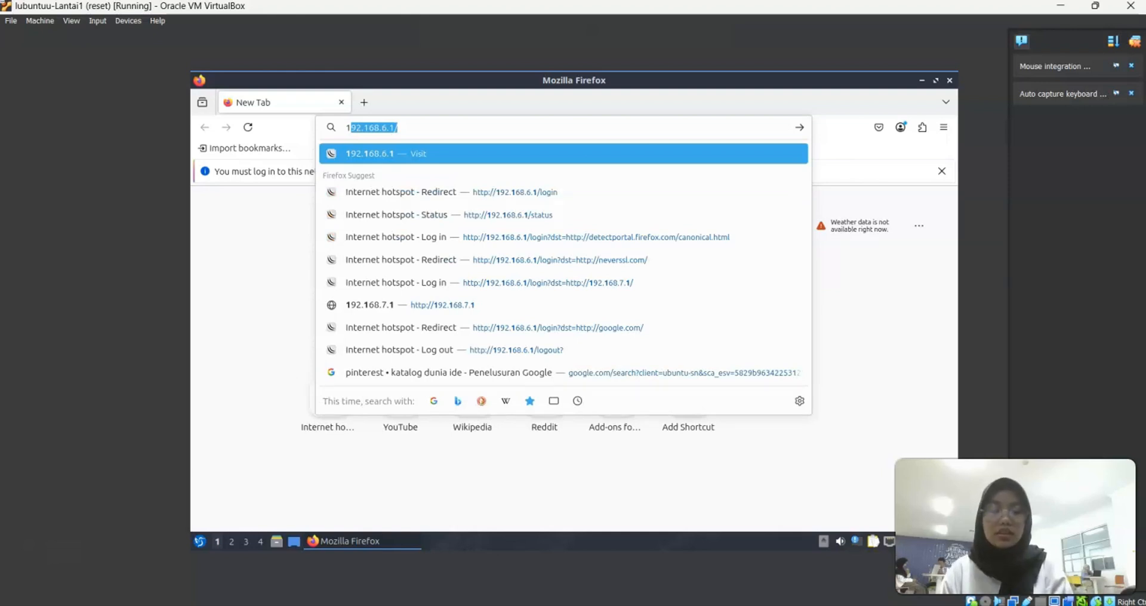
key("Return")
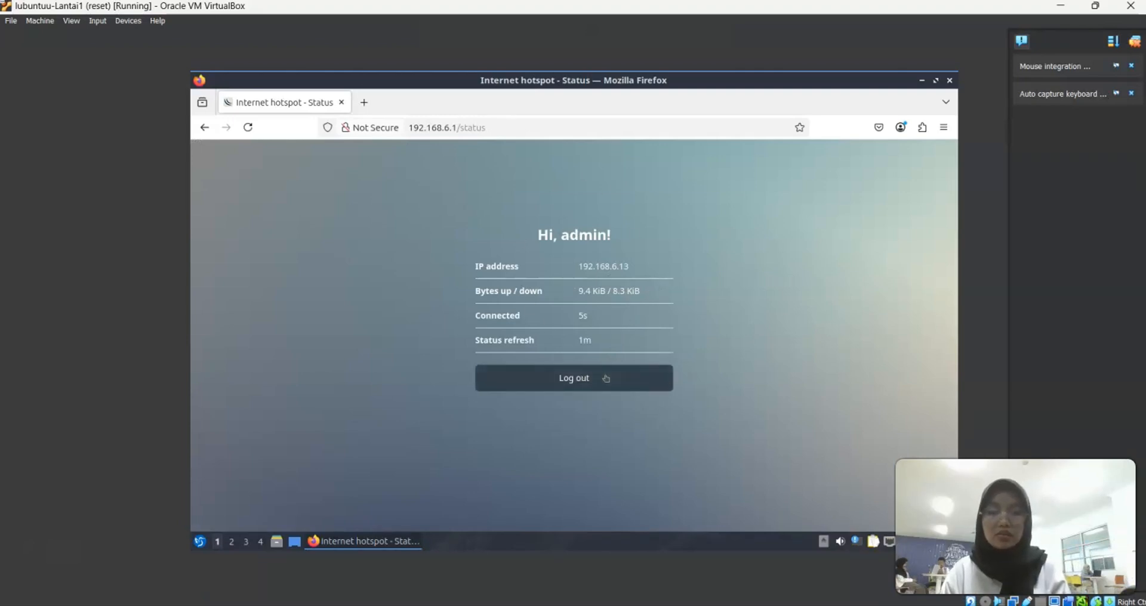
left_click(606, 376)
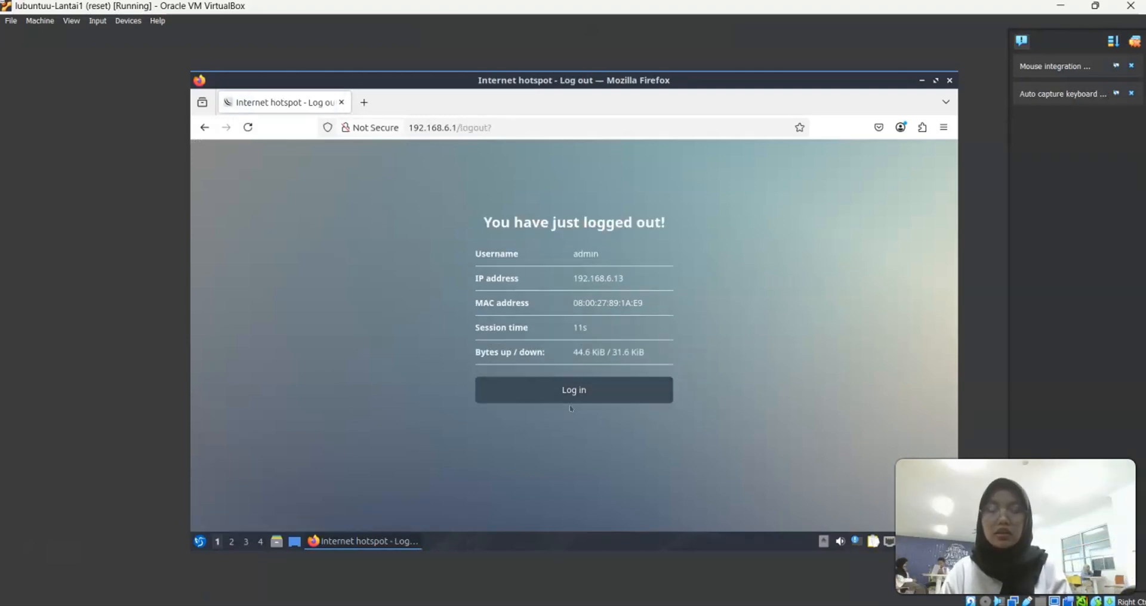
left_click(585, 389)
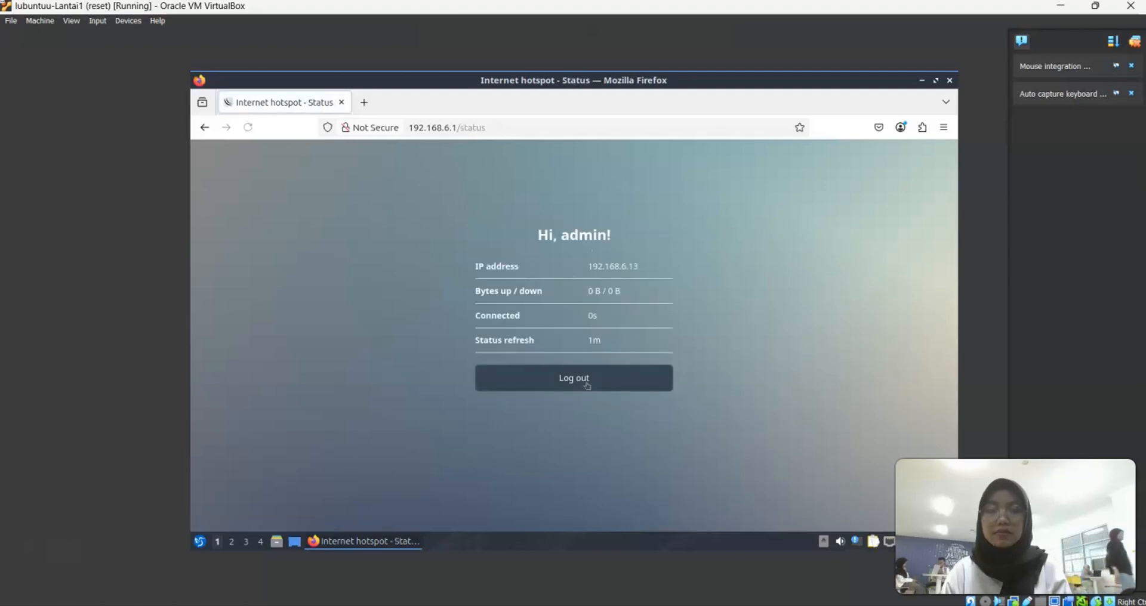
left_click(587, 385)
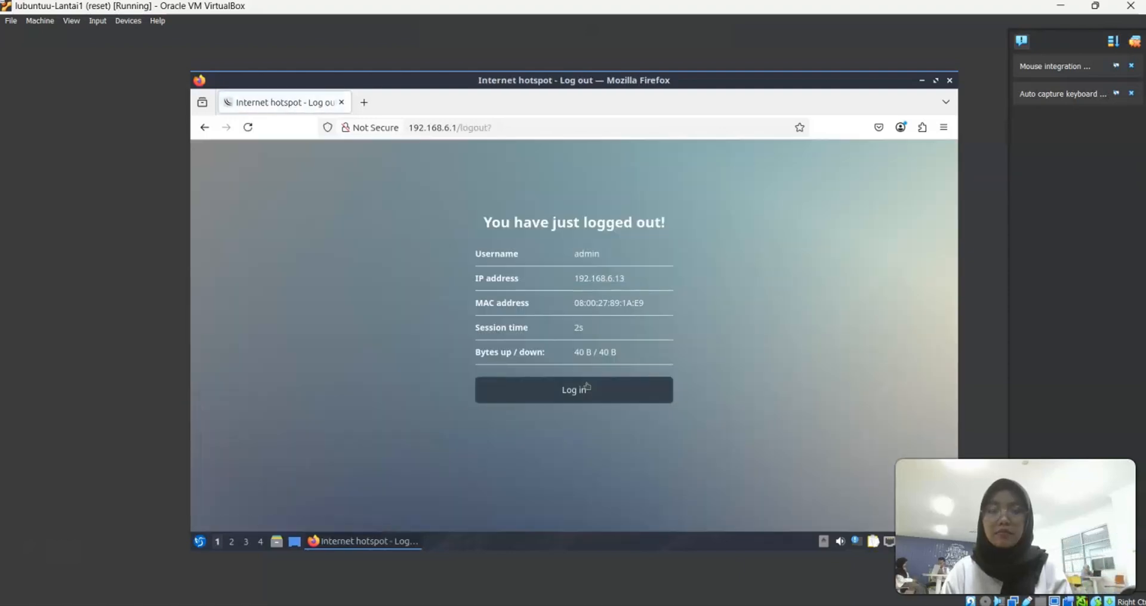
Remove both hotspot login cookies from the Hotspot Cookies list in WinBox
mouse_move(831, 605)
left_click(850, 584)
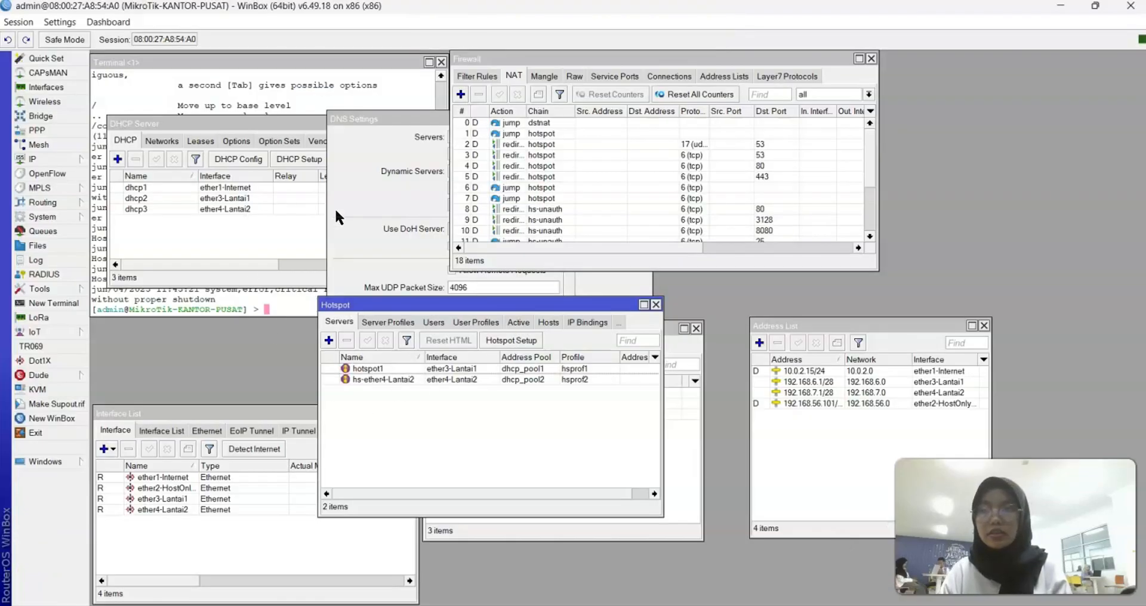
left_click(619, 322)
left_click(667, 495)
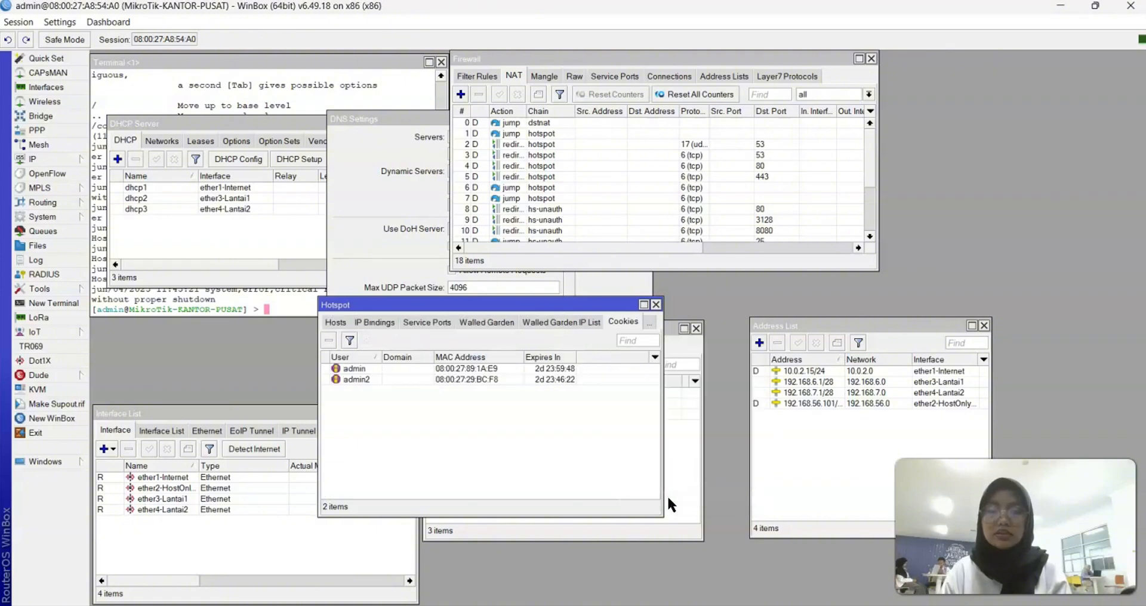
left_click(372, 381)
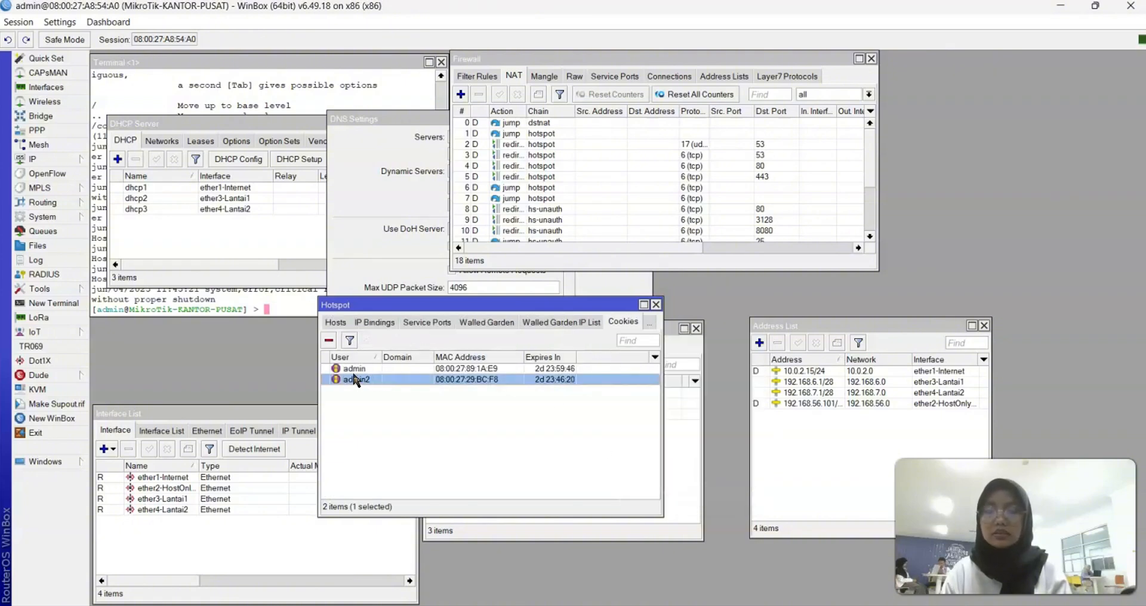
left_click(349, 369, "shift")
left_click(329, 342)
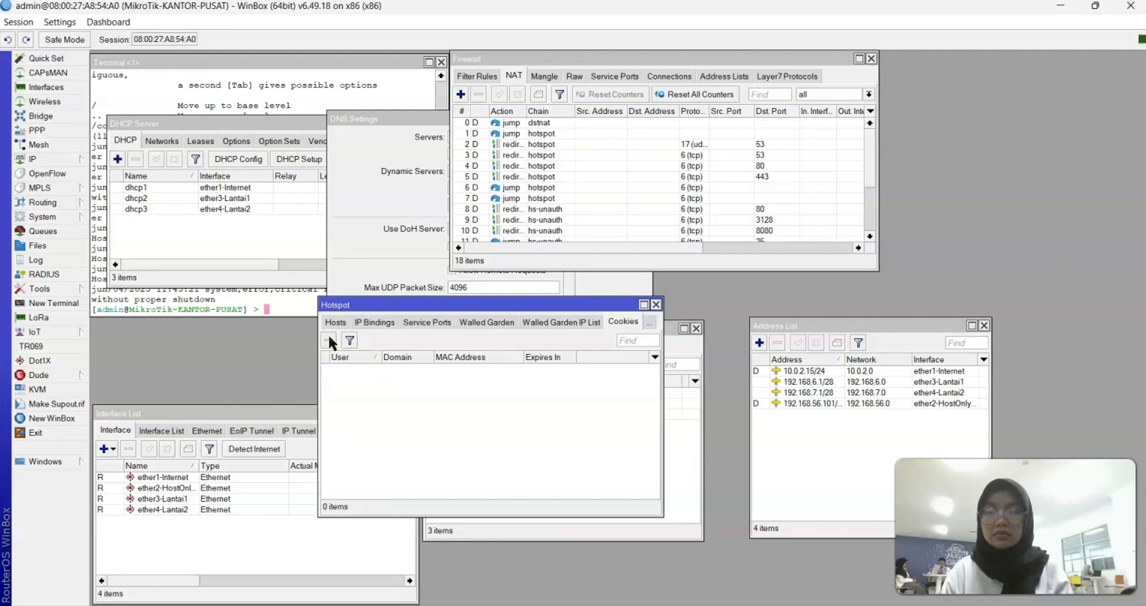
Reload the client's Firefox page to reach the hotspot login at 192.168.6.1/login
mouse_move(794, 604)
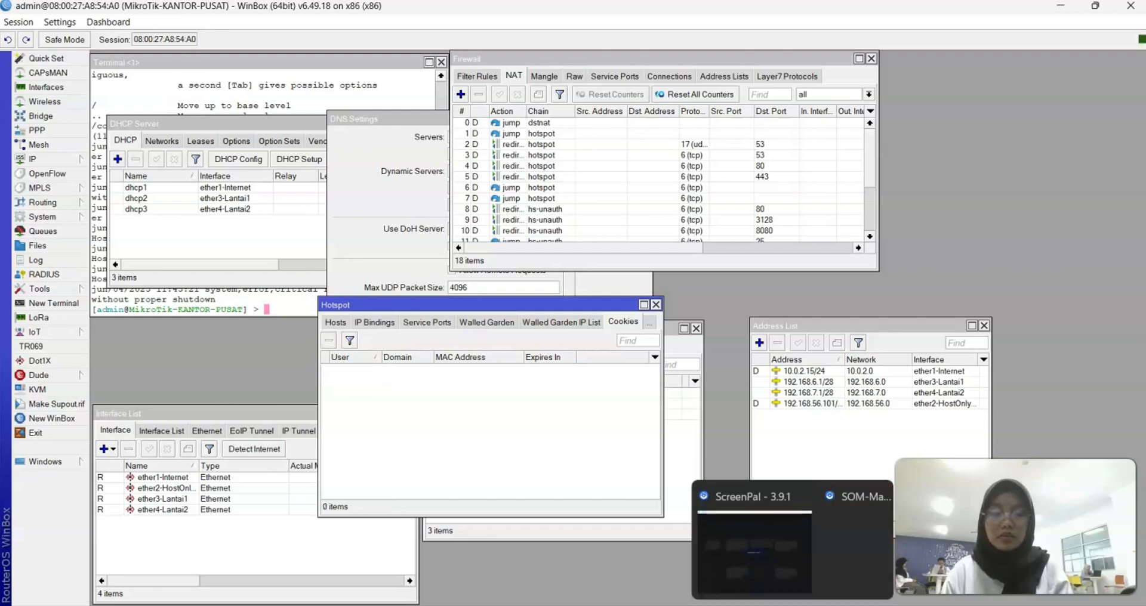
left_click(768, 568)
left_click(248, 127)
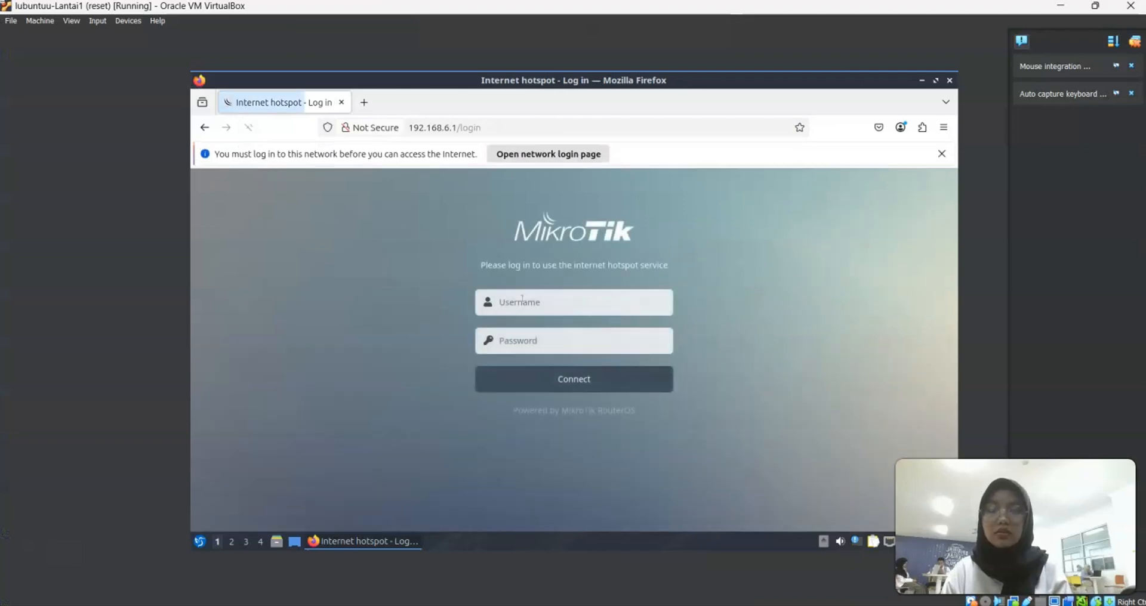
Log back in to the hotspot with the saved credentials, getting IP 192.168.6.13, and open a new tab
left_click(522, 301)
type("admin")
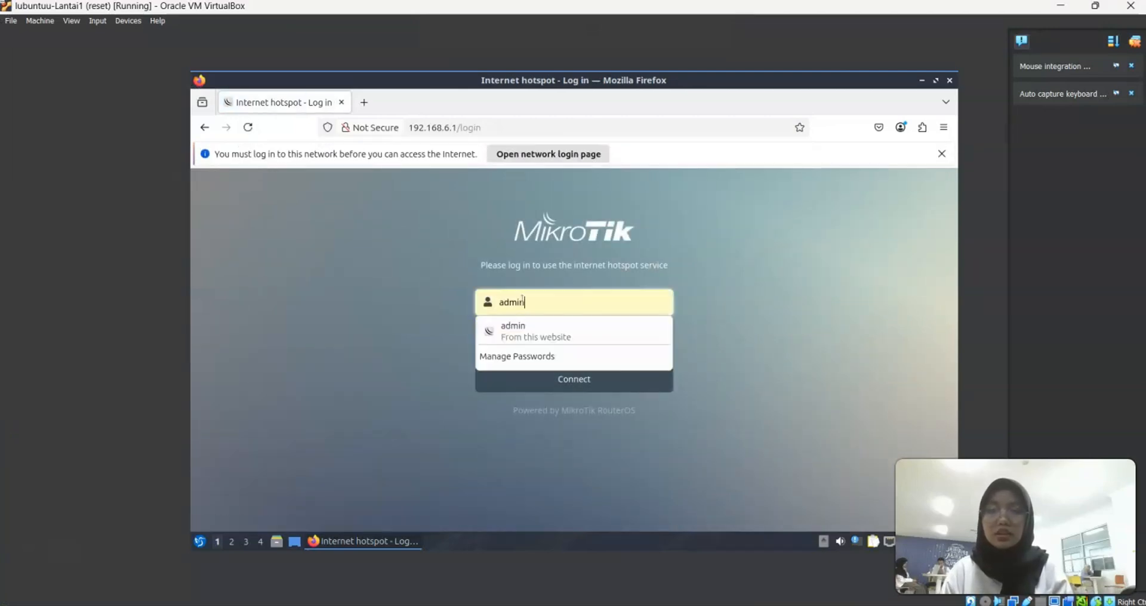
left_click(566, 333)
key("Return")
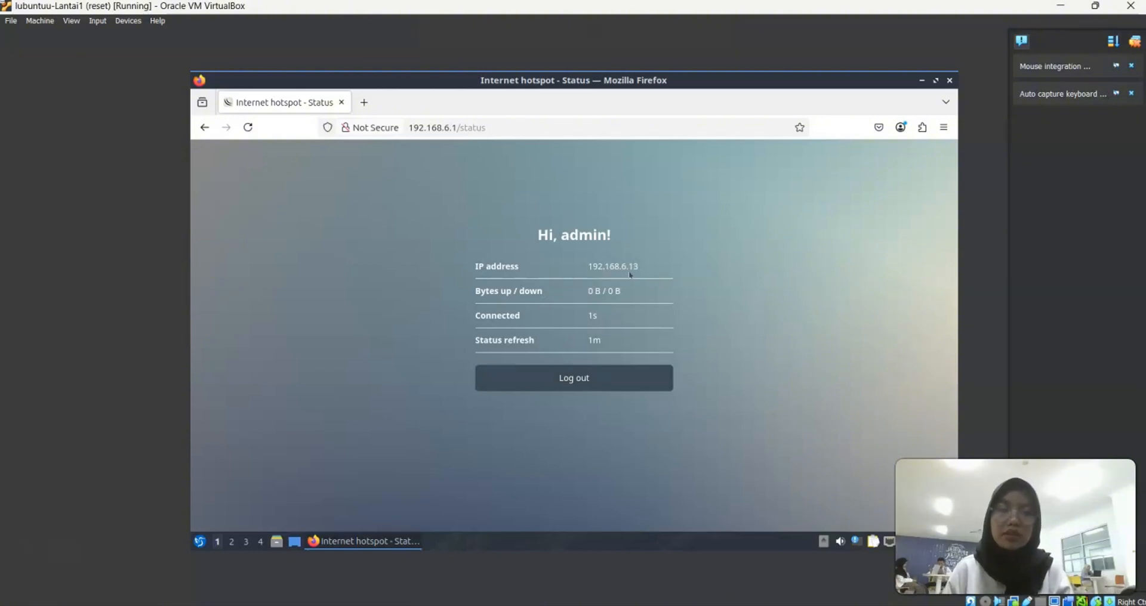
left_click(364, 102)
On Lantai1, search Google for 'google', then for 'elearning uin malang' in a new tab
type("google")
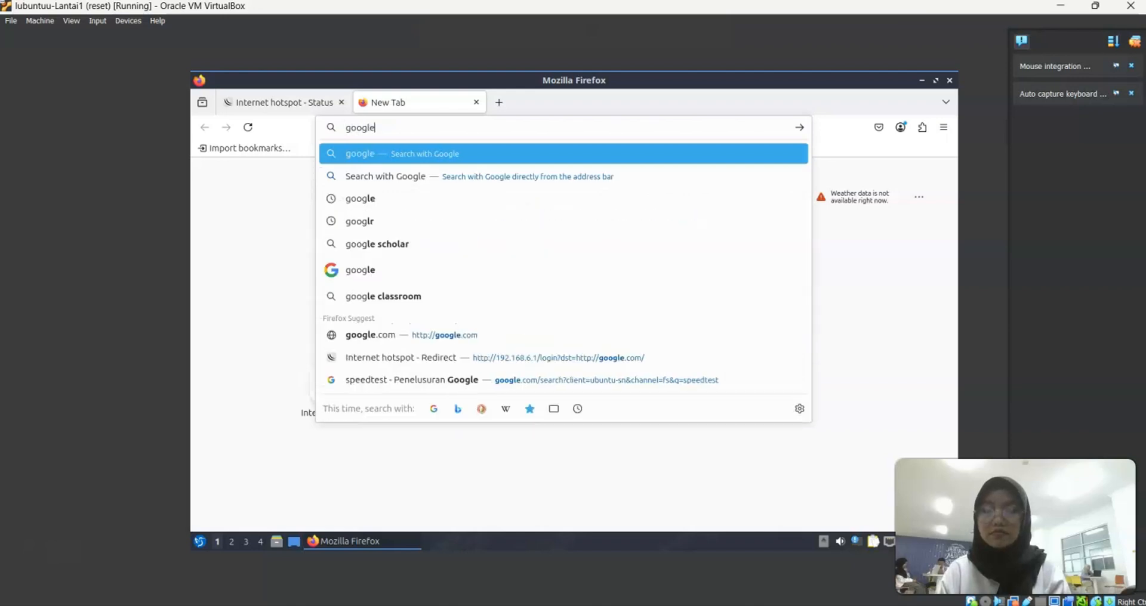
key("Return")
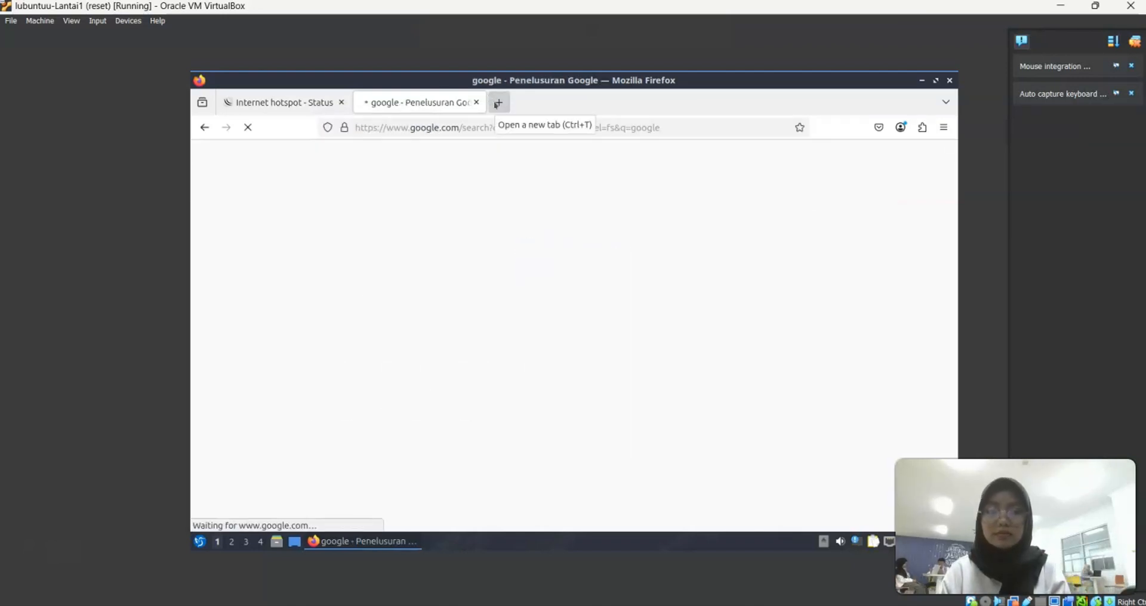
left_click(498, 104)
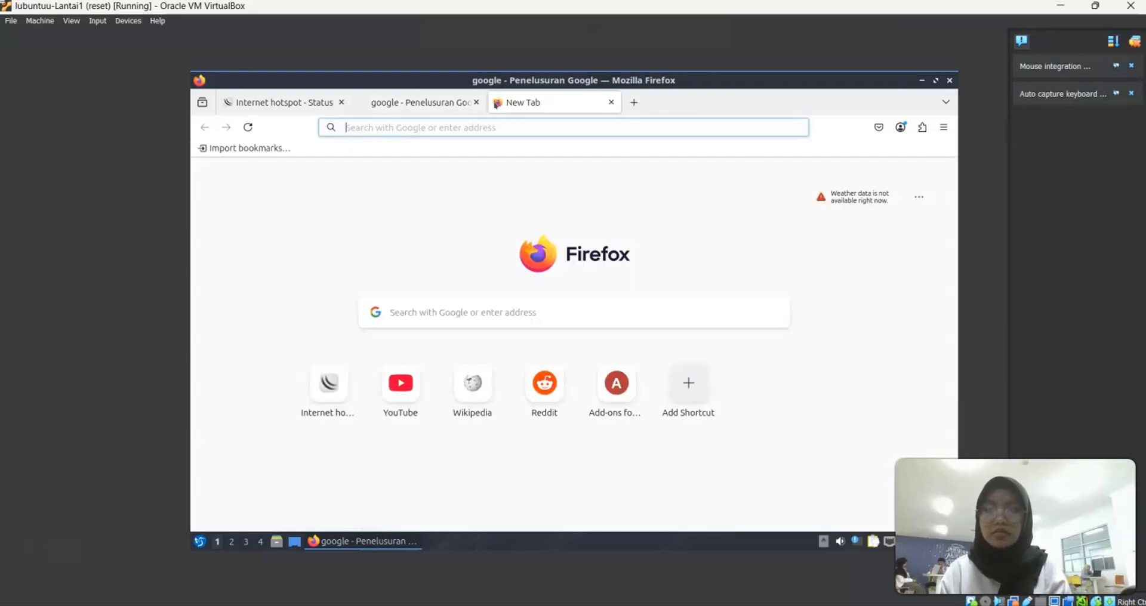
type("elearning")
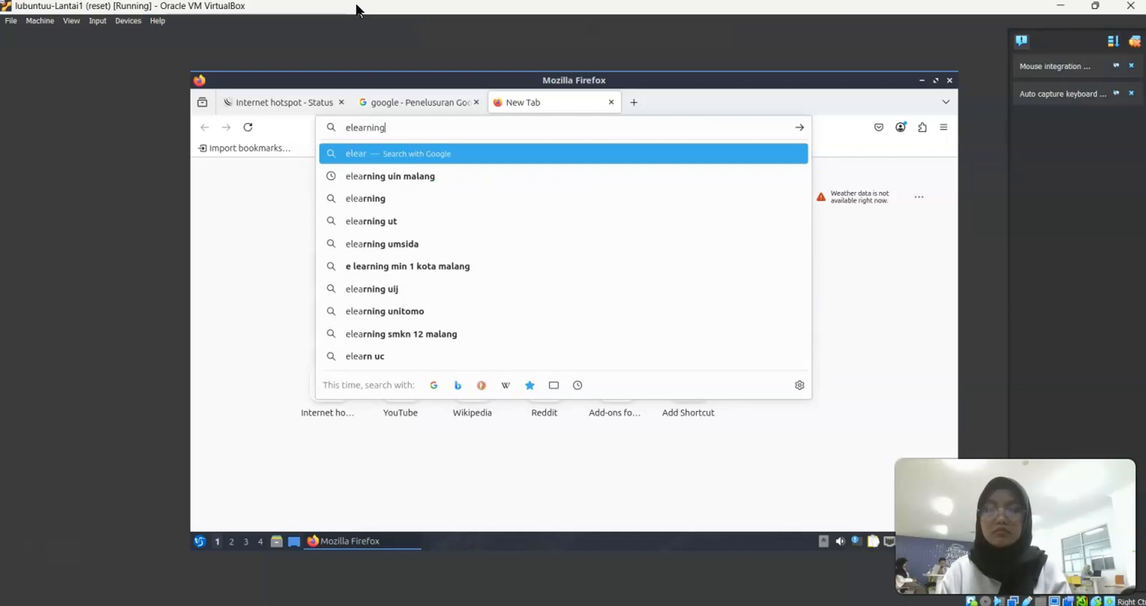
key("Down")
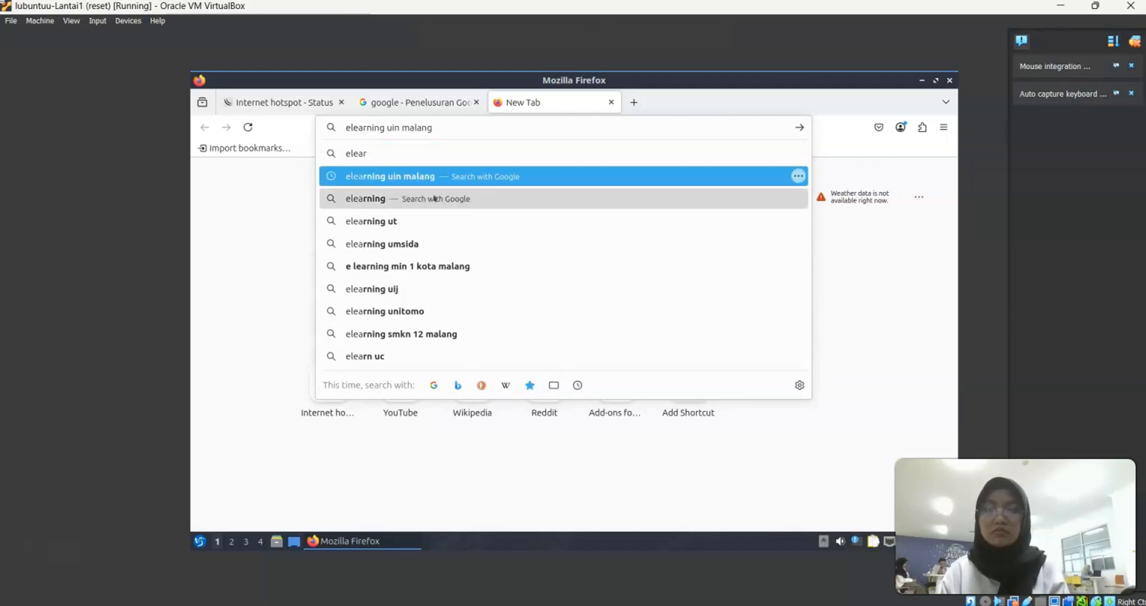
key("Return")
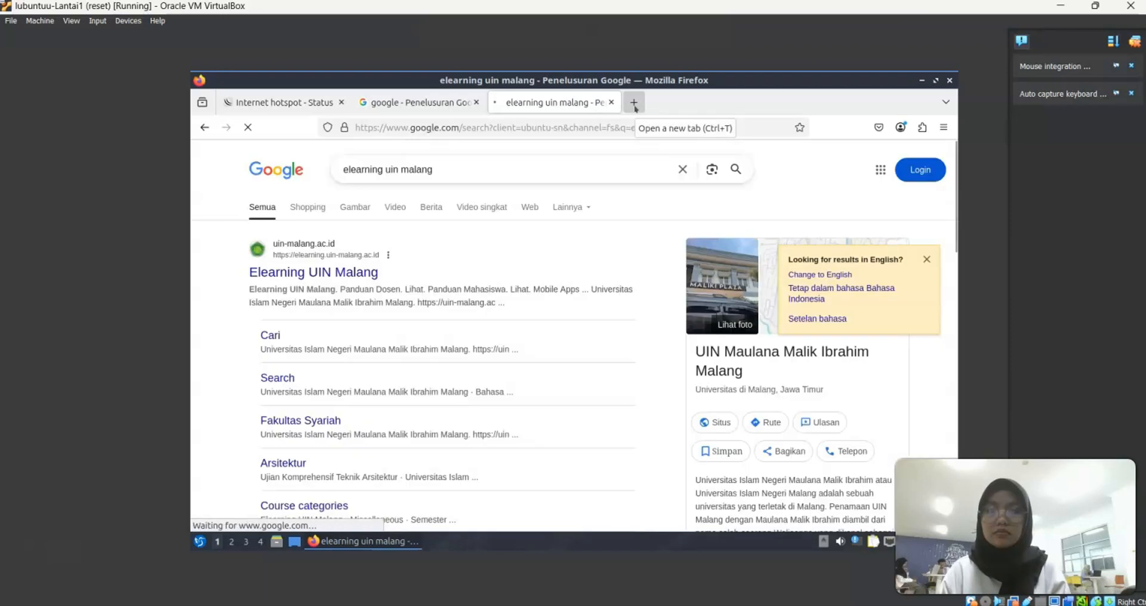
Search 'speedtest' in a fourth tab, open Speedtest NOC-ITS and start the test
left_click(634, 104)
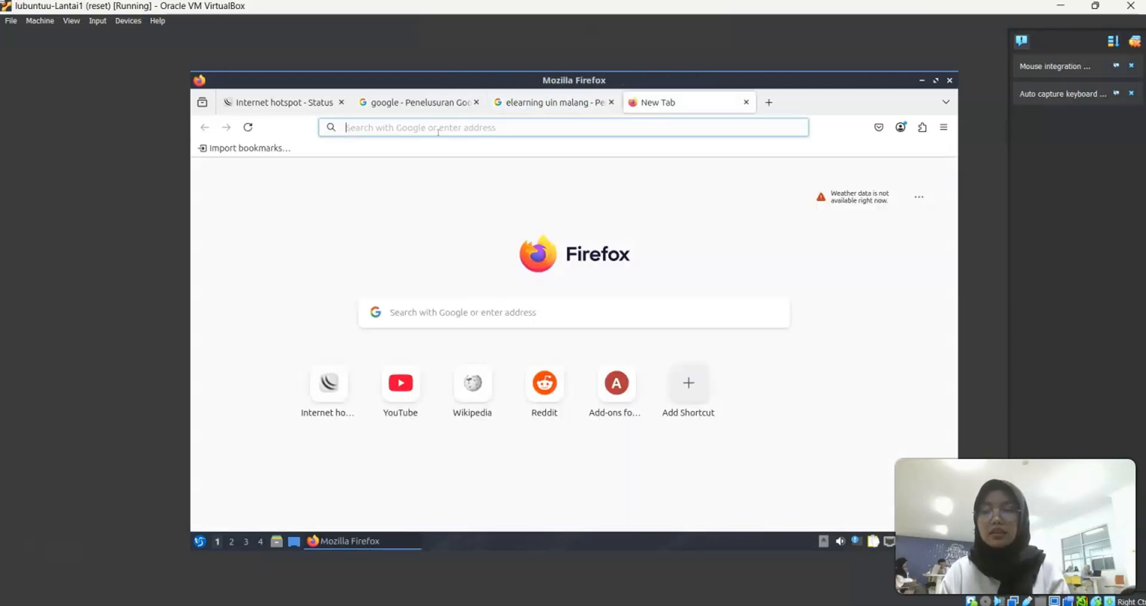
type("speed")
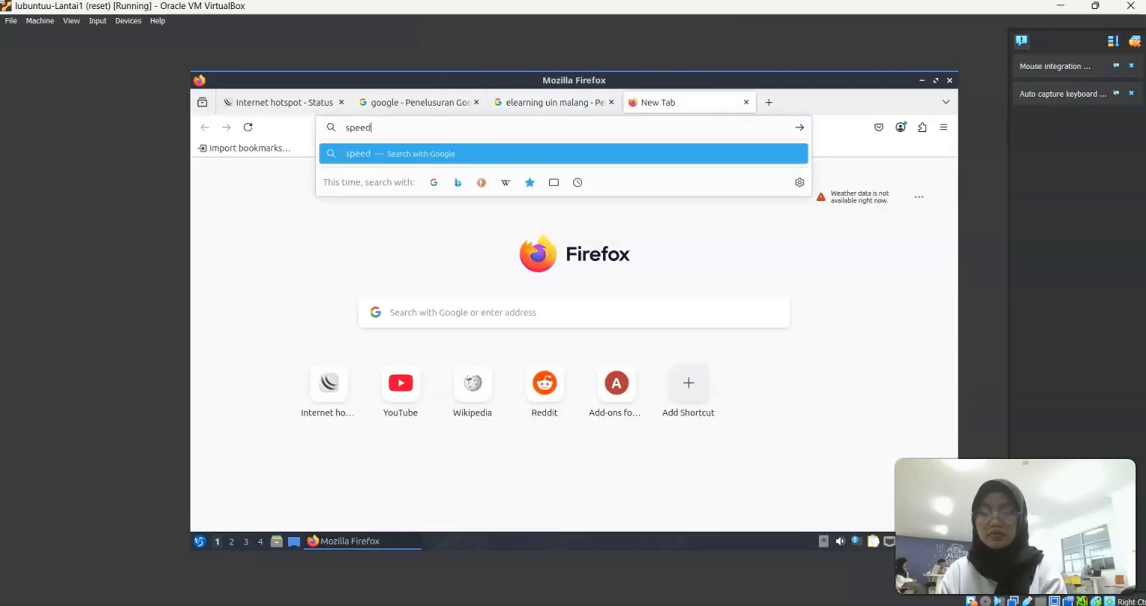
type("test")
key("Return")
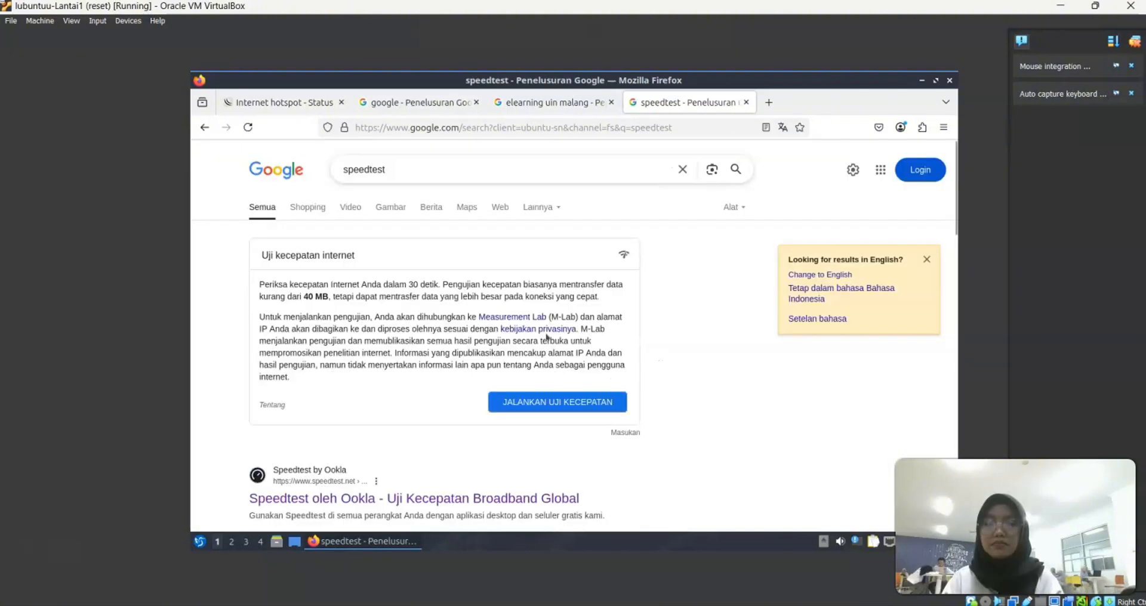
scroll(544, 337, "down", 5)
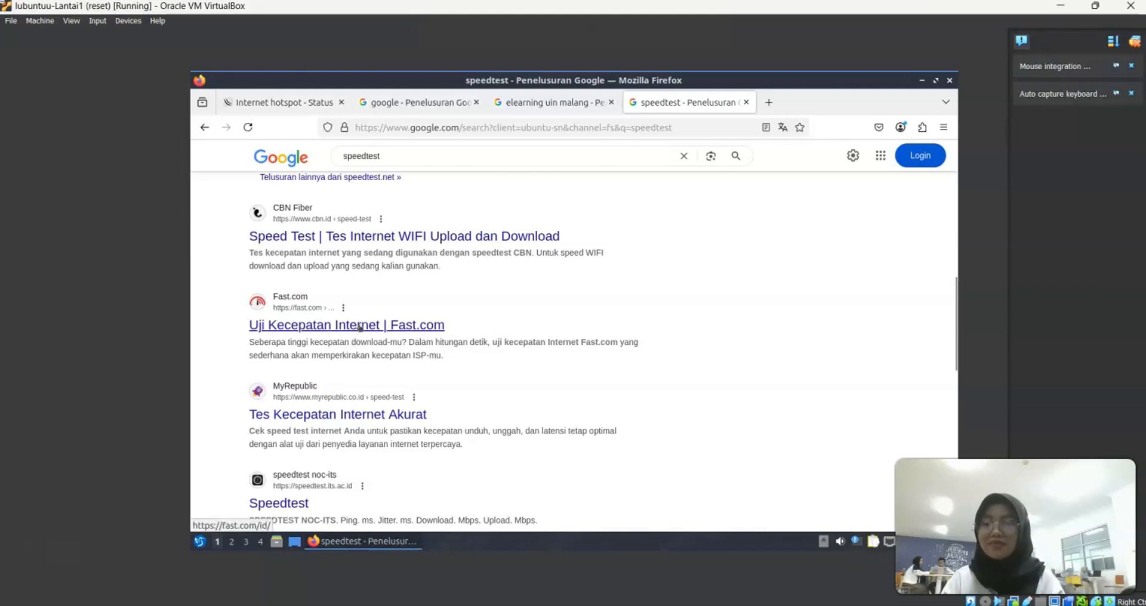
left_click(297, 505)
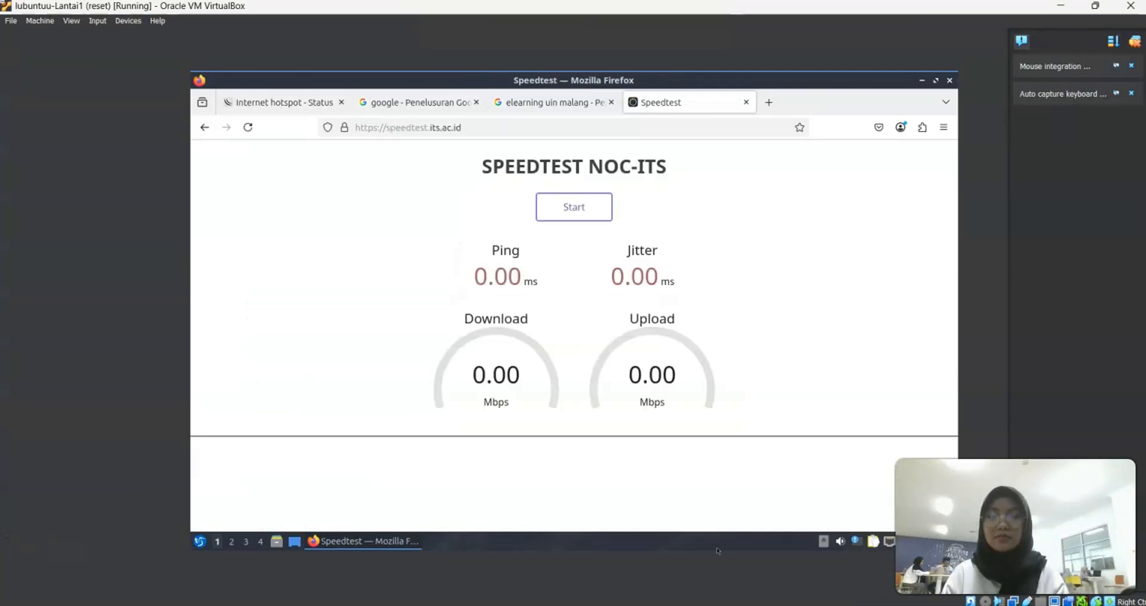
left_click(575, 218)
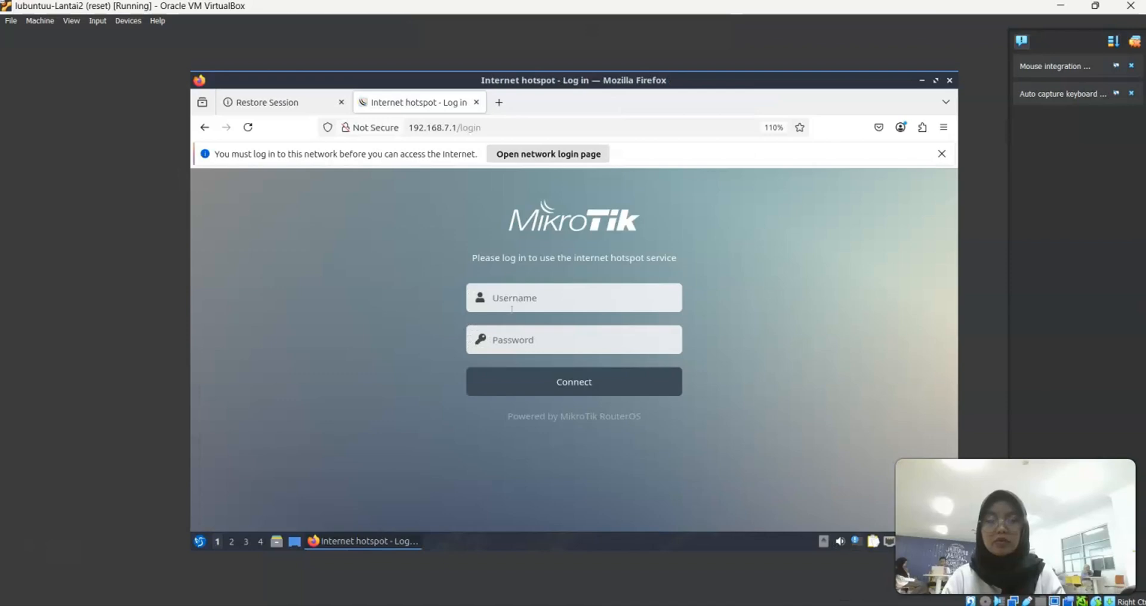
Log Lantai2 into the hotspot with its username and password, declining Firefox's password save
left_click(512, 299)
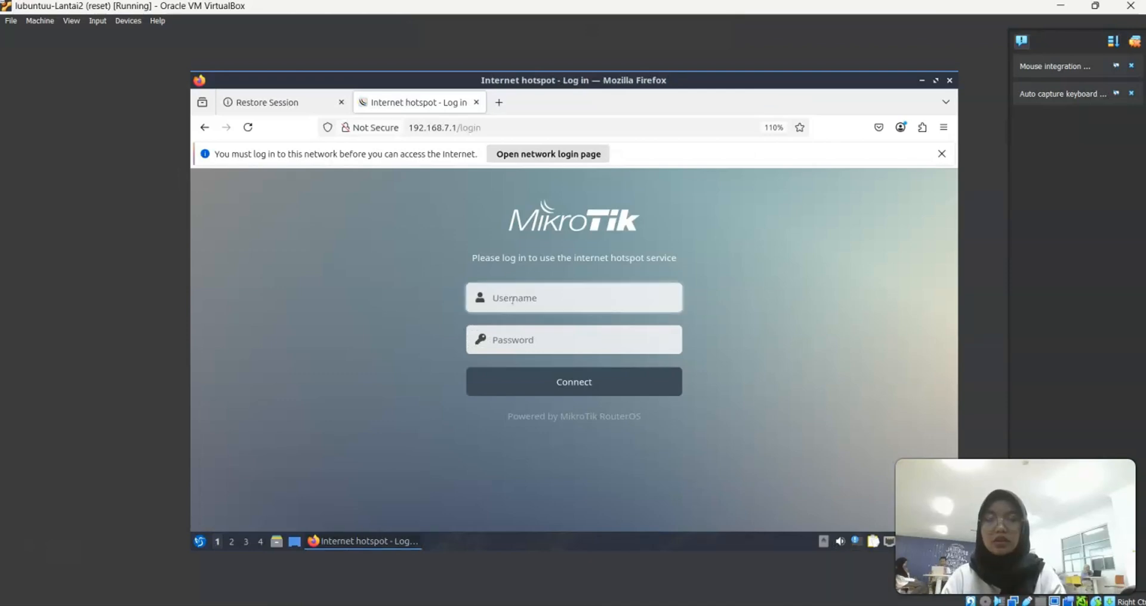
type("admin")
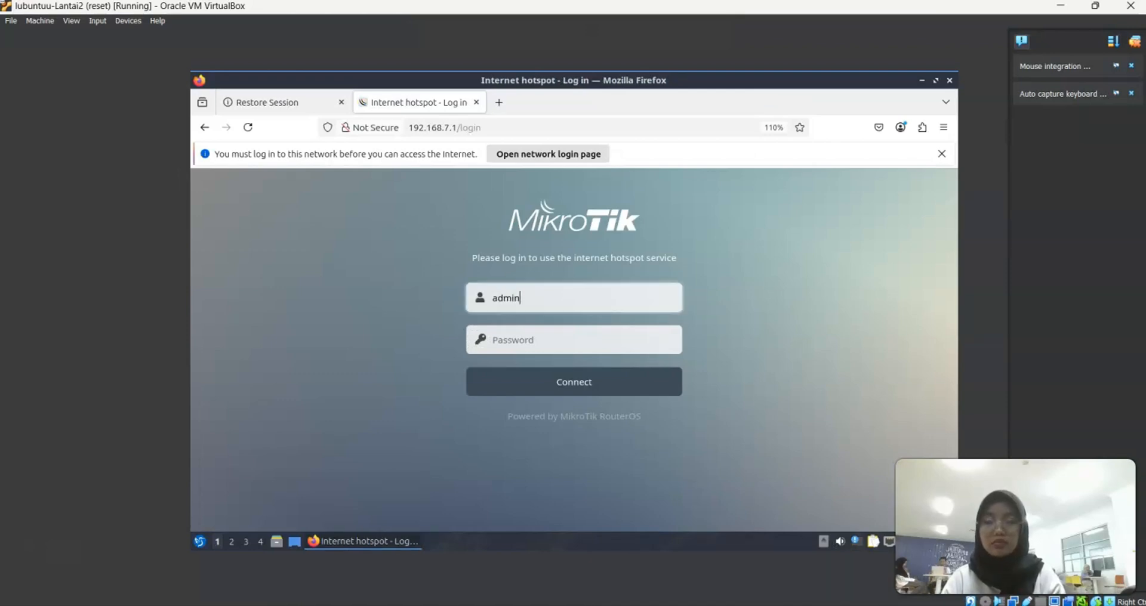
type("2")
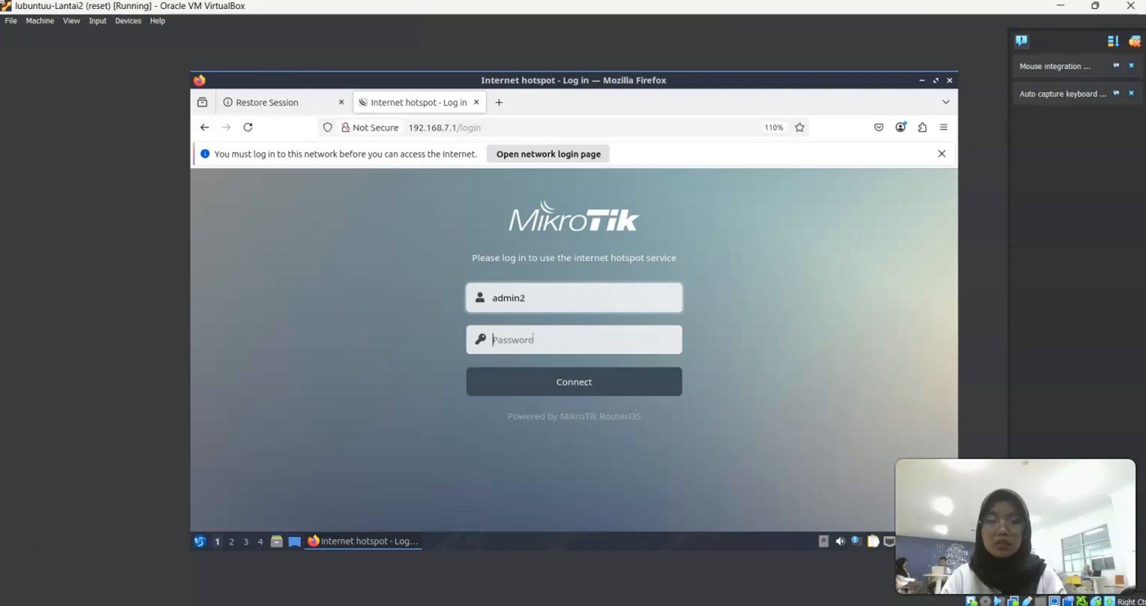
type("•••")
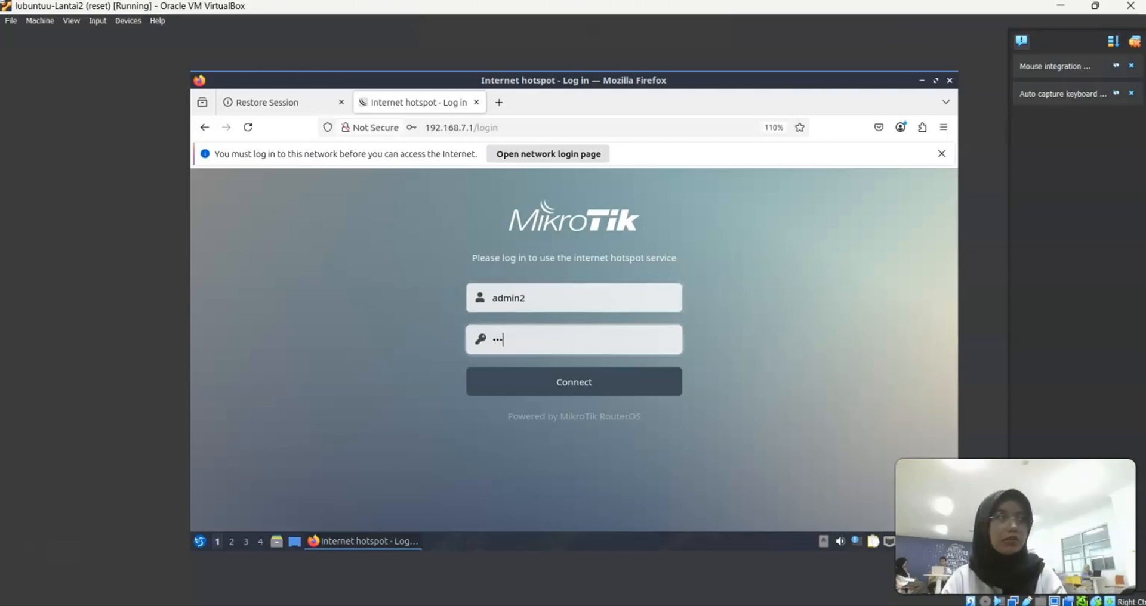
left_click(545, 392)
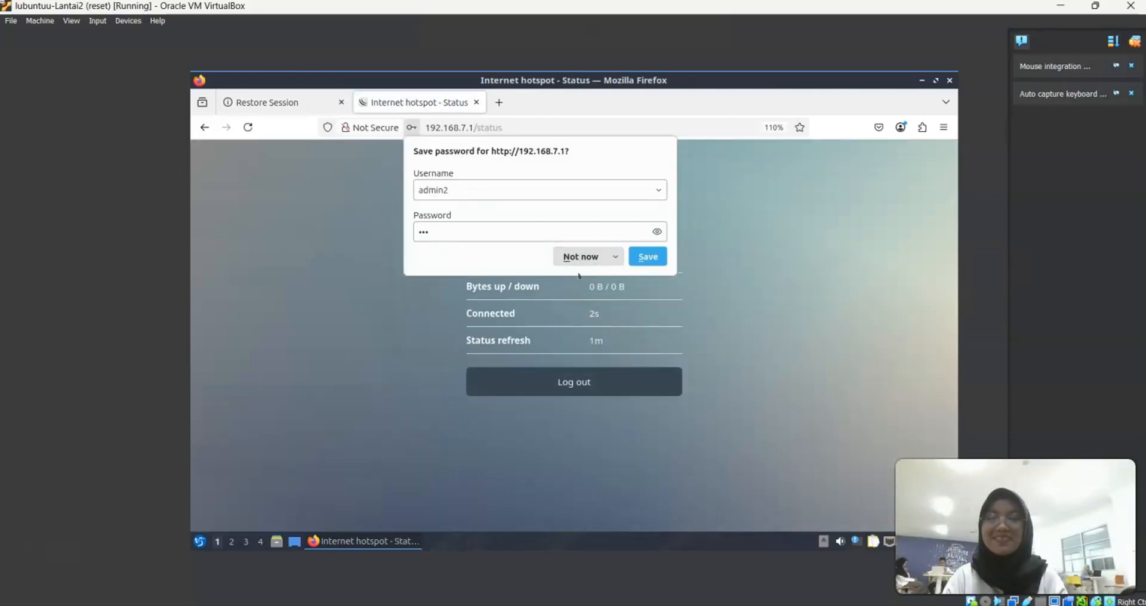
left_click(571, 256)
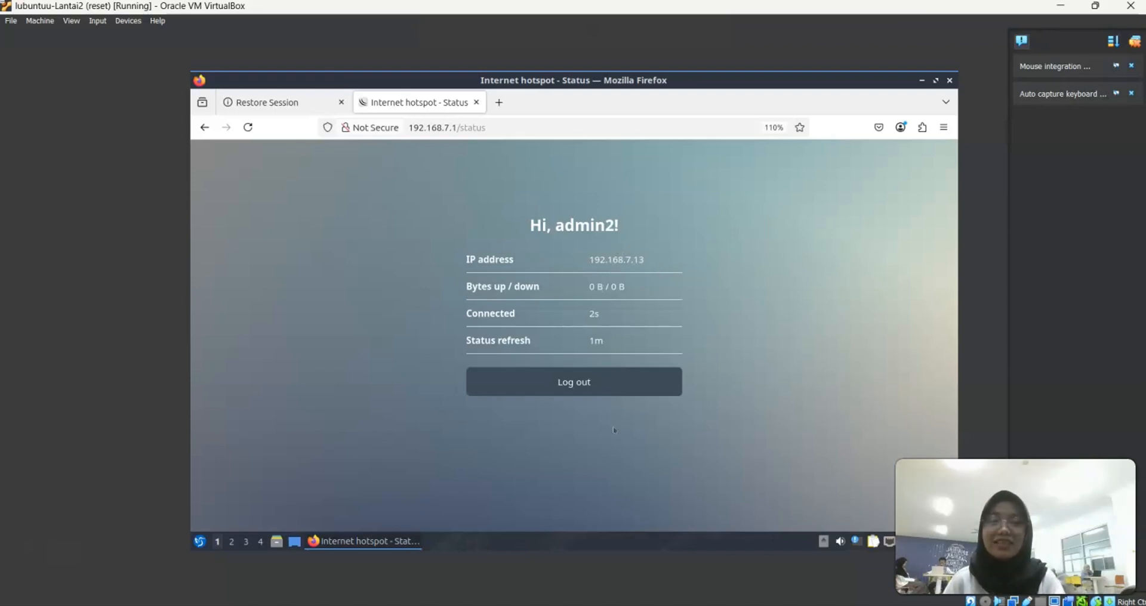
On Lantai2, search Google for 'google' and 'speedtest' in new tabs, then return to Lantai1
left_click(499, 102)
type("go")
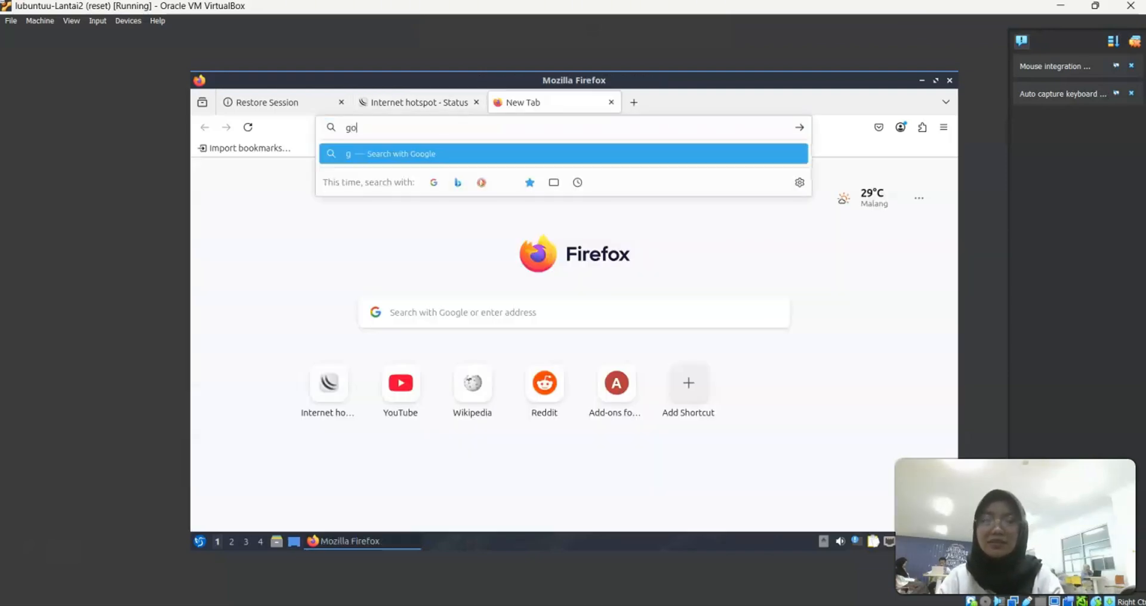
type("ogle")
key("Return")
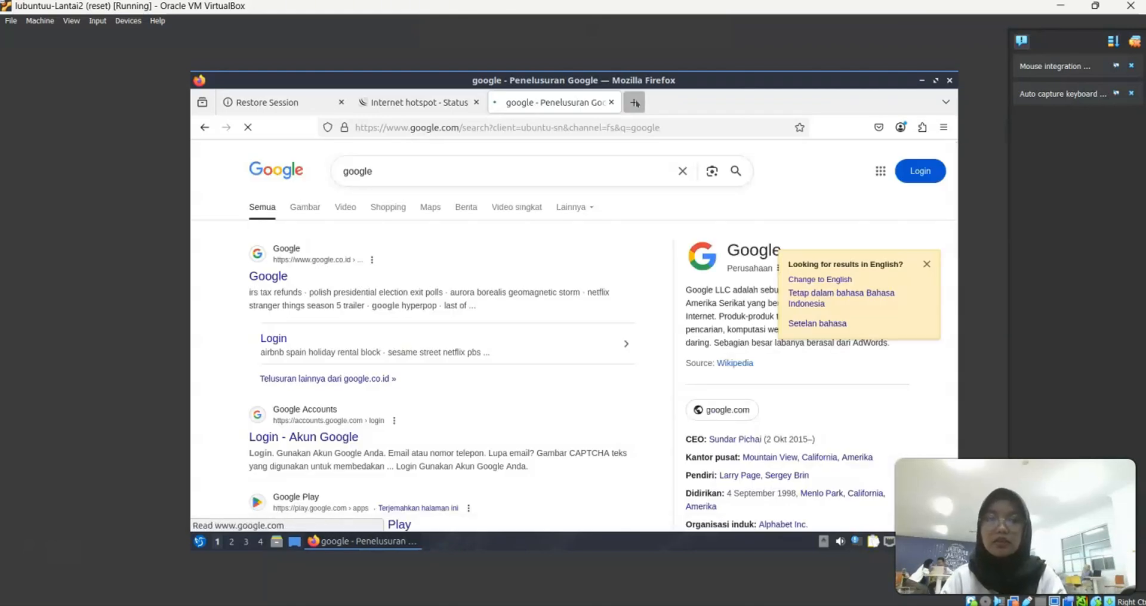
left_click(634, 102)
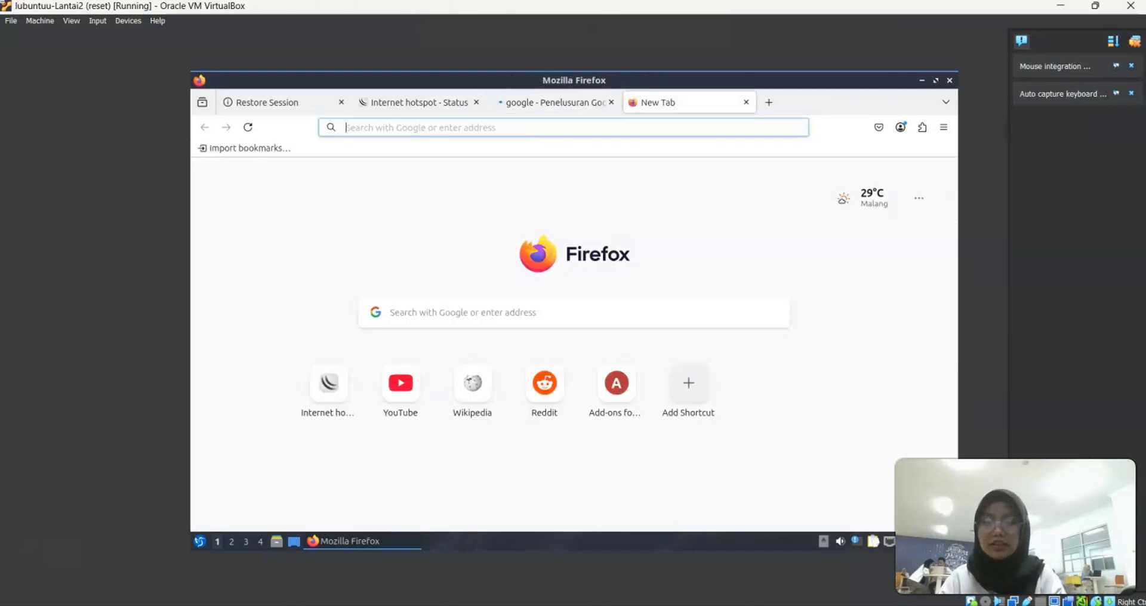
type("speedtest")
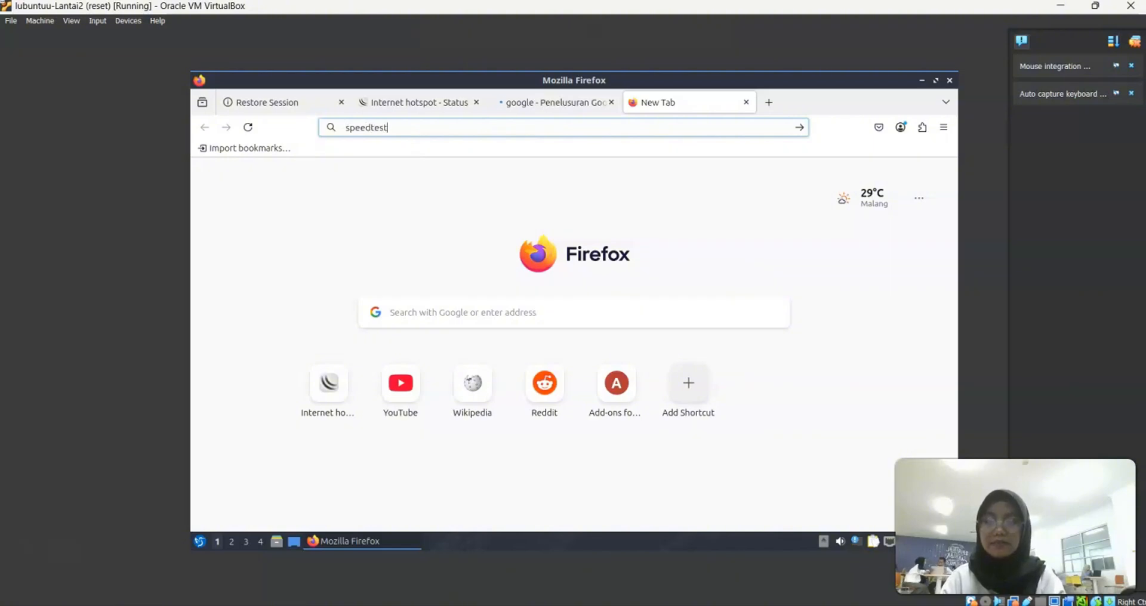
key("Return")
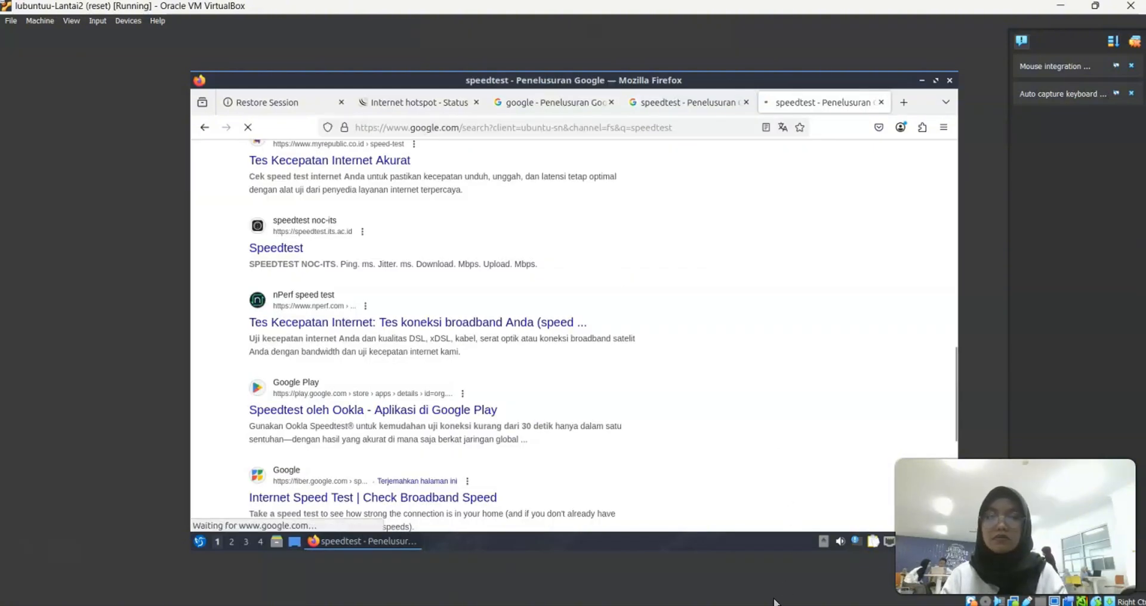
mouse_move(774, 602)
left_click(711, 553)
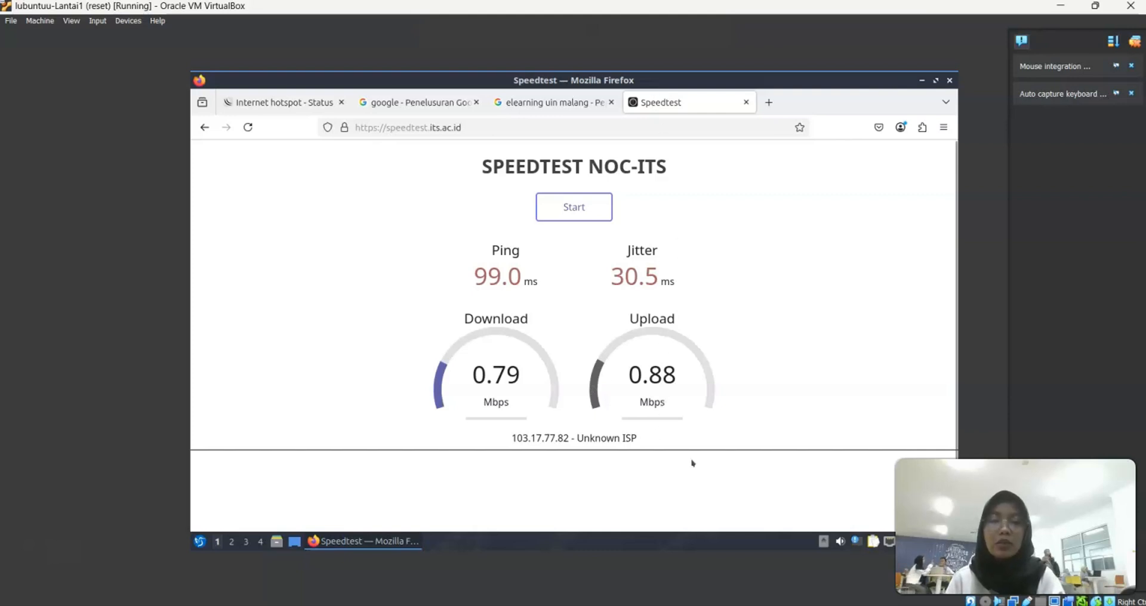
Bring the Lantai2 window forward and start its Speedtest NOC-ITS test
mouse_move(833, 604)
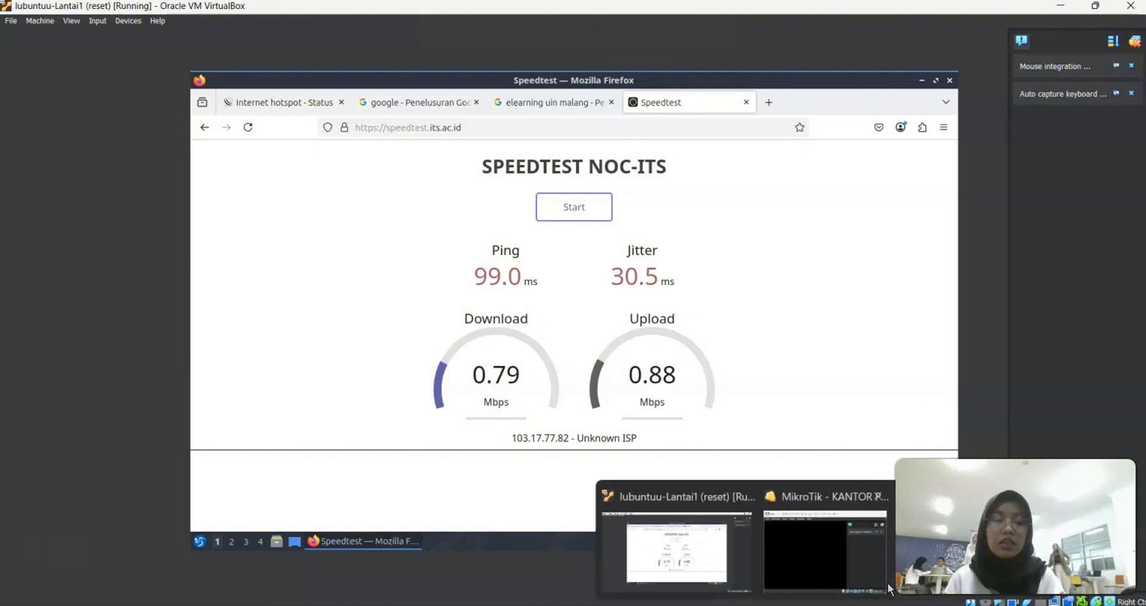
left_click(979, 549)
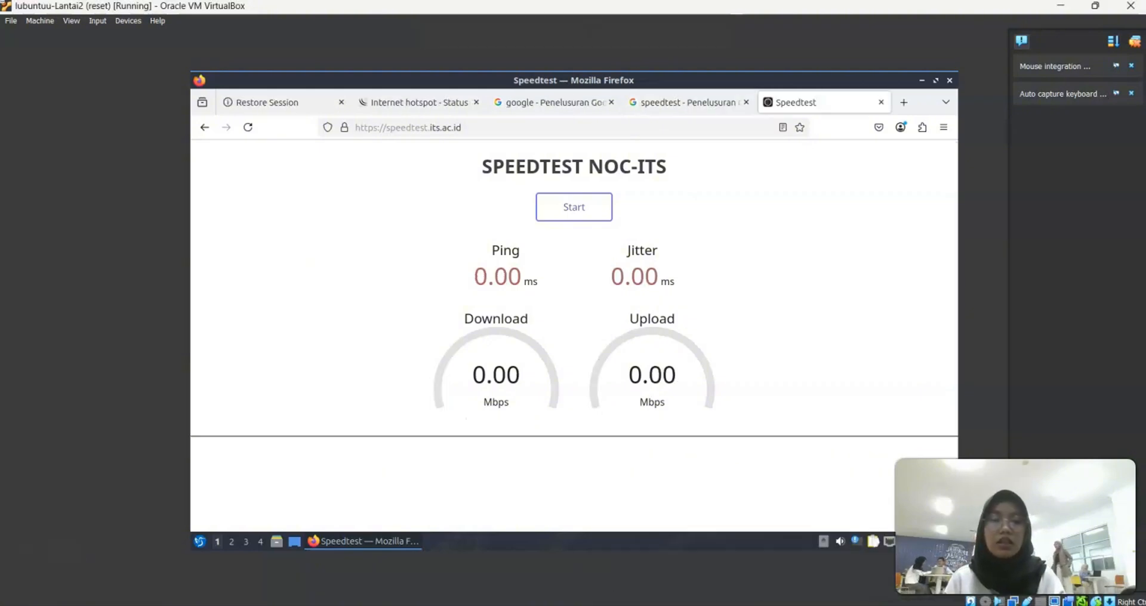
left_click(579, 208)
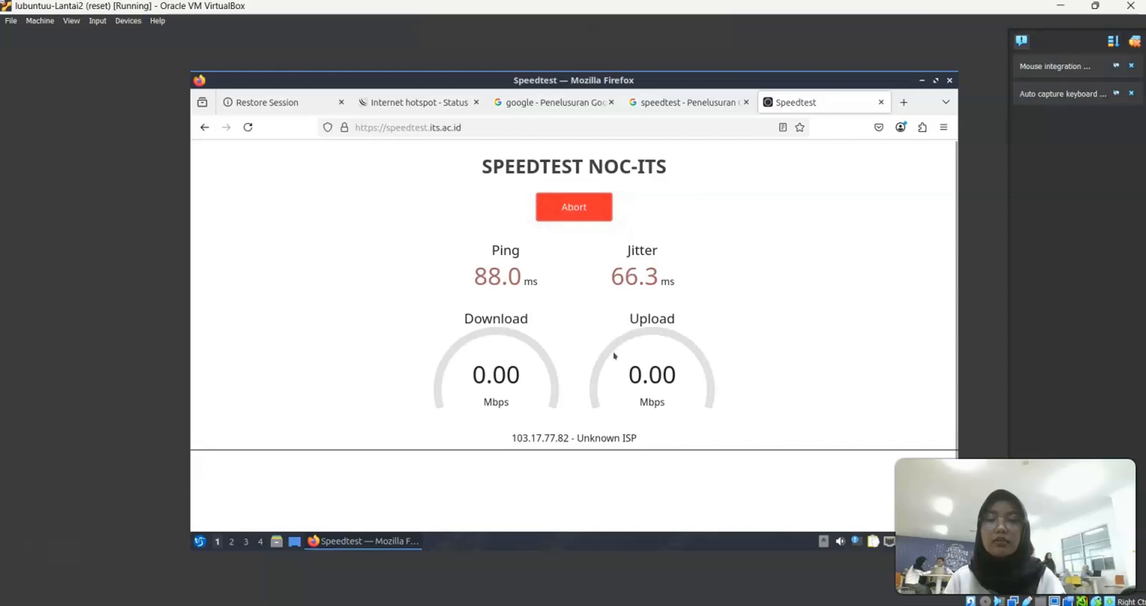